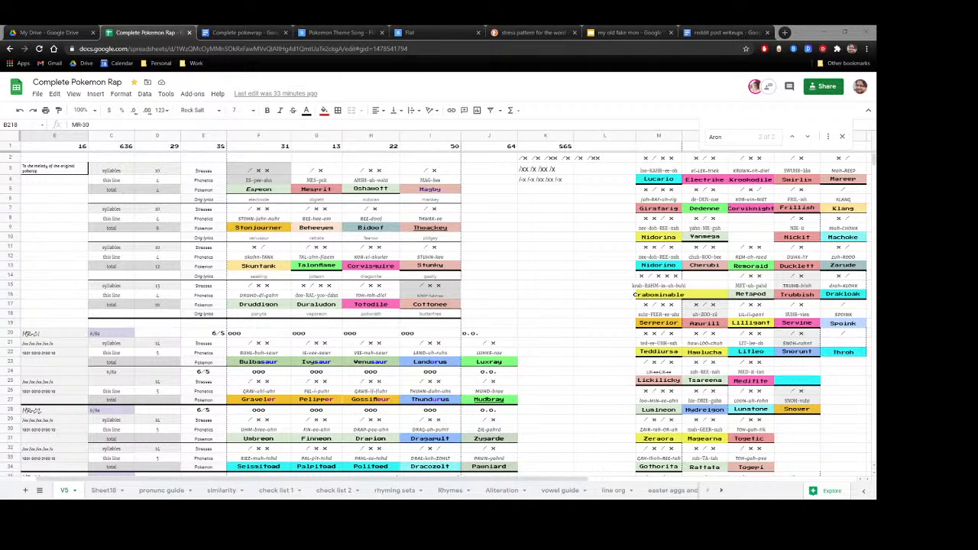
Inspect the stress pattern and phonetics cells above Espeon in the first line of the Complete Pokemon Rap sheet.
key("alt+Tab")
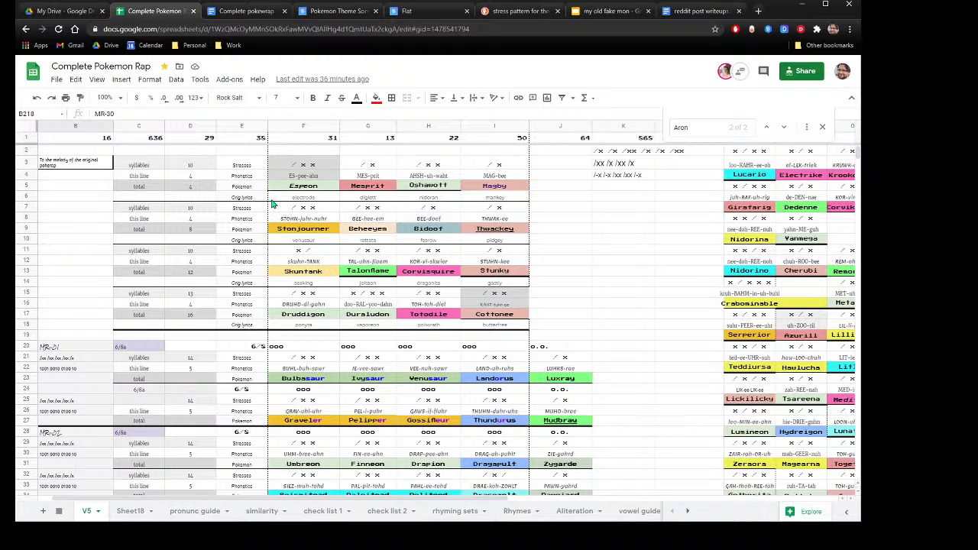
left_click(310, 168)
left_click_drag(311, 171, 311, 177)
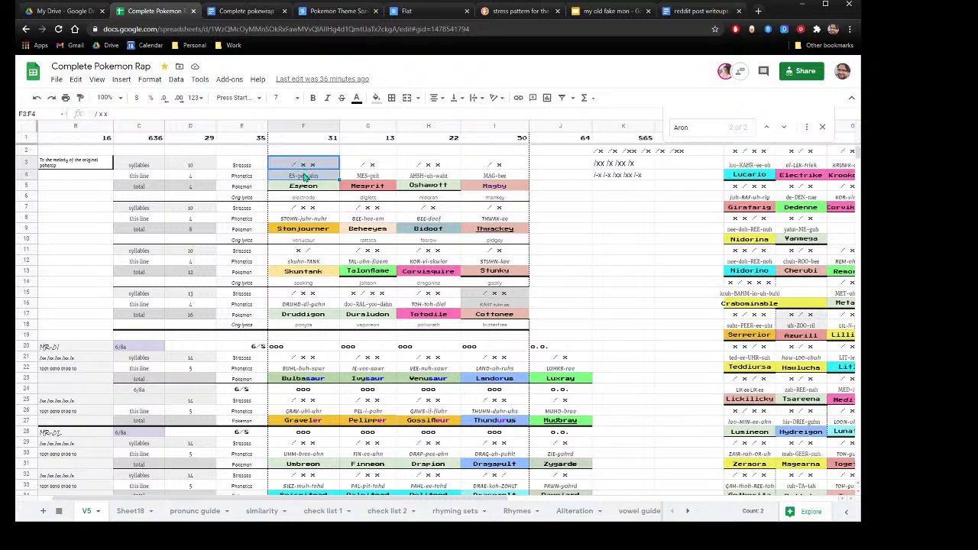
left_click(302, 166)
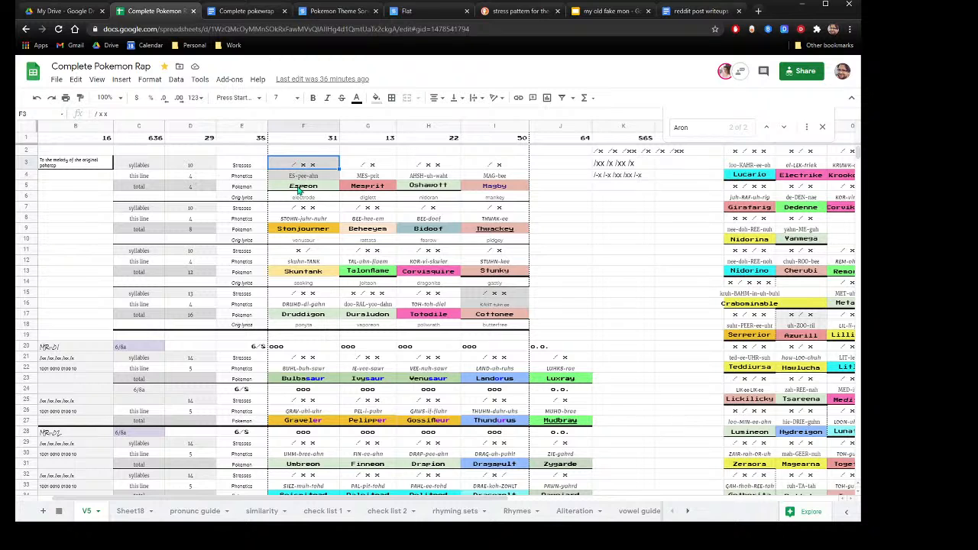
Look through the verses from the opening lines down to MR-18 and return to the beginning of the sheet.
left_click(428, 285)
scroll(428, 285, "down", 10)
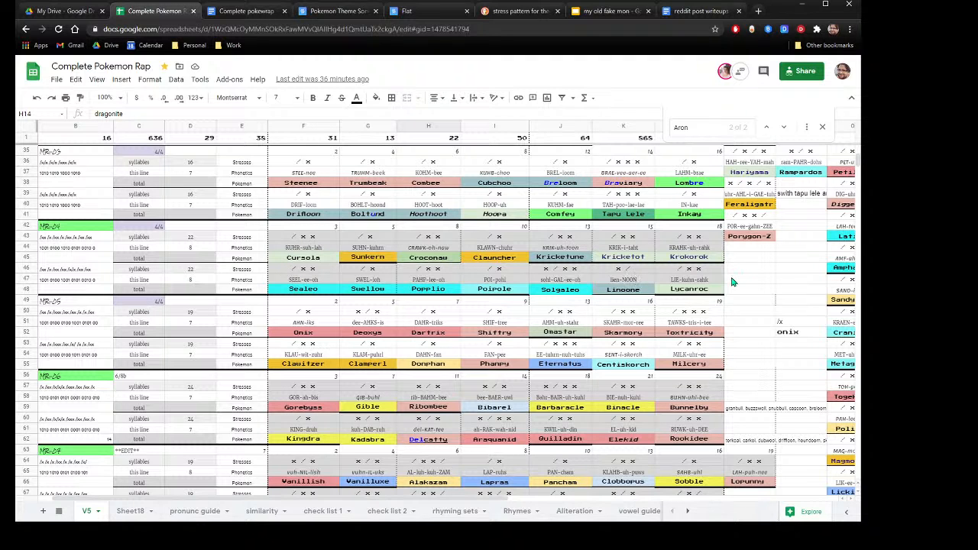
scroll(614, 293, "down", 8)
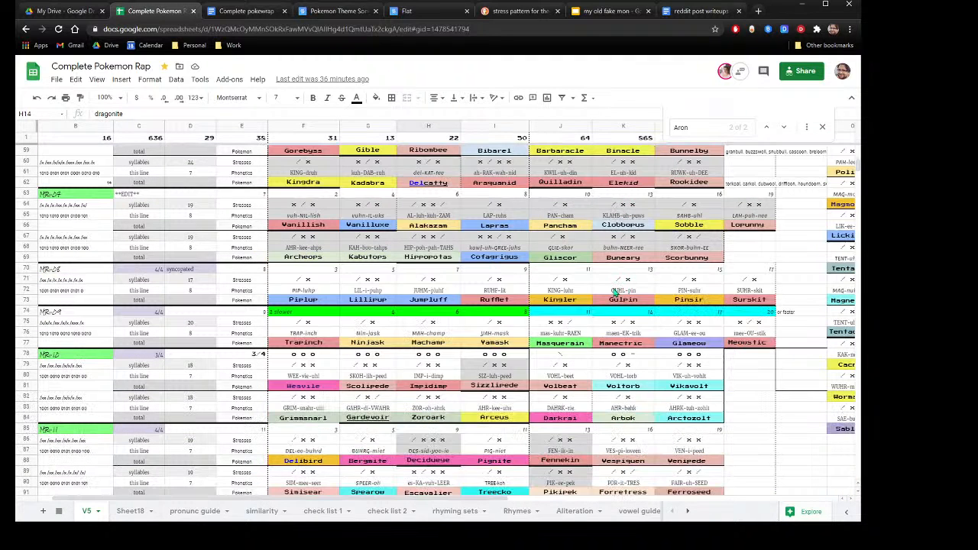
scroll(615, 292, "down", 3)
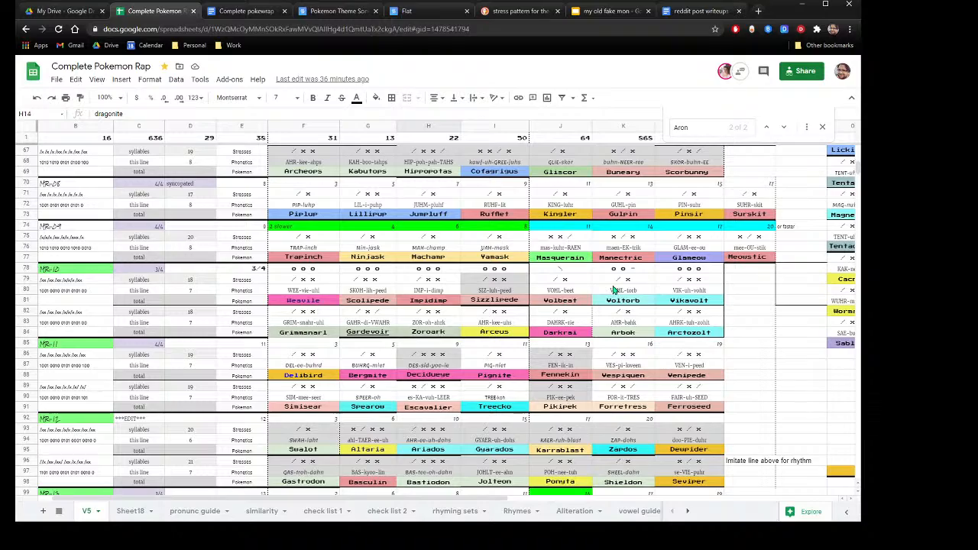
scroll(615, 290, "down", 13)
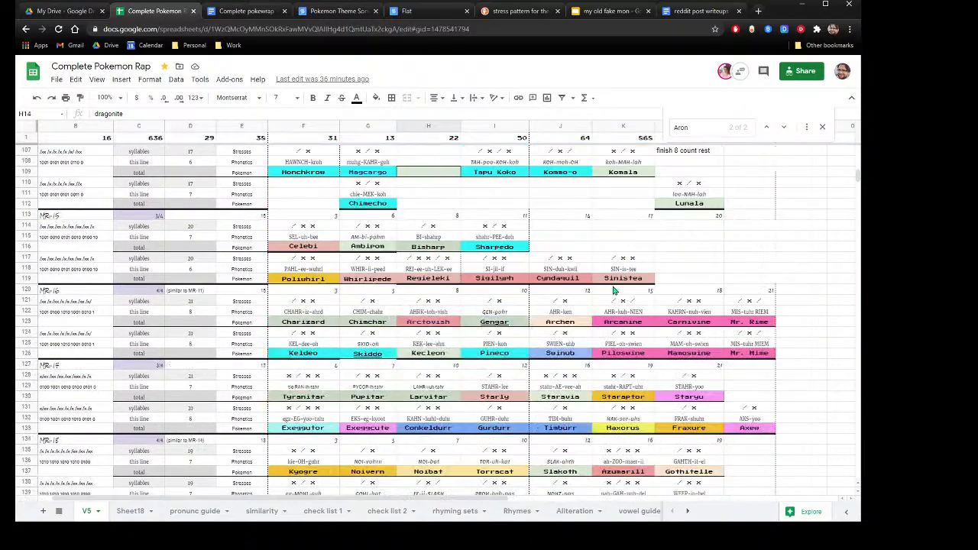
scroll(612, 290, "up", 20)
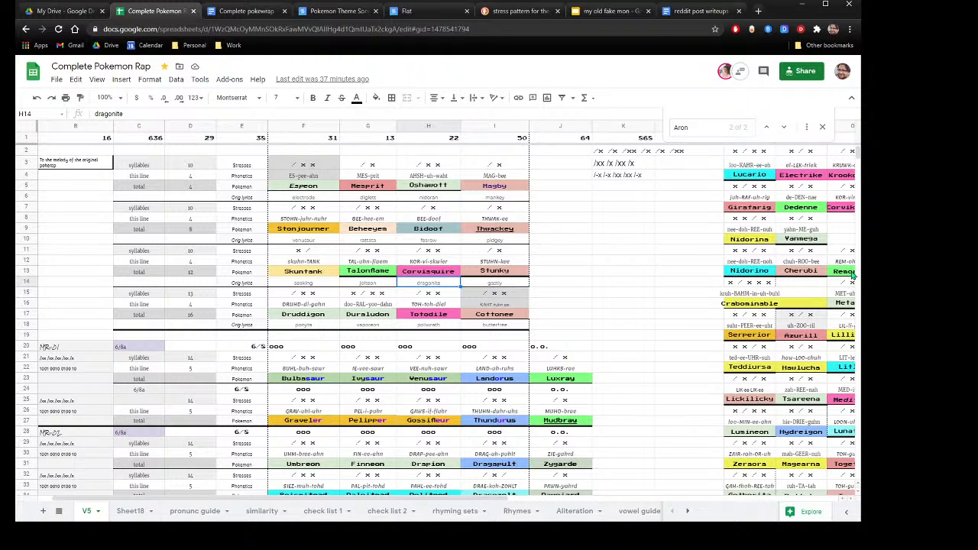
View the Mammice drawing in the "my old fake mon" presentation and return to the Complete Pokemon Rap spreadsheet.
left_click_drag(857, 270, 838, 264)
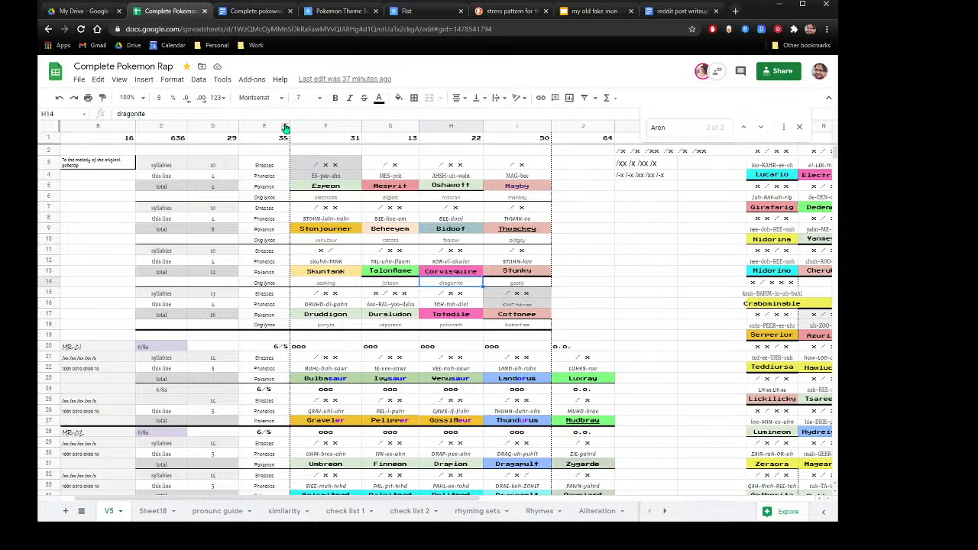
left_click(594, 10)
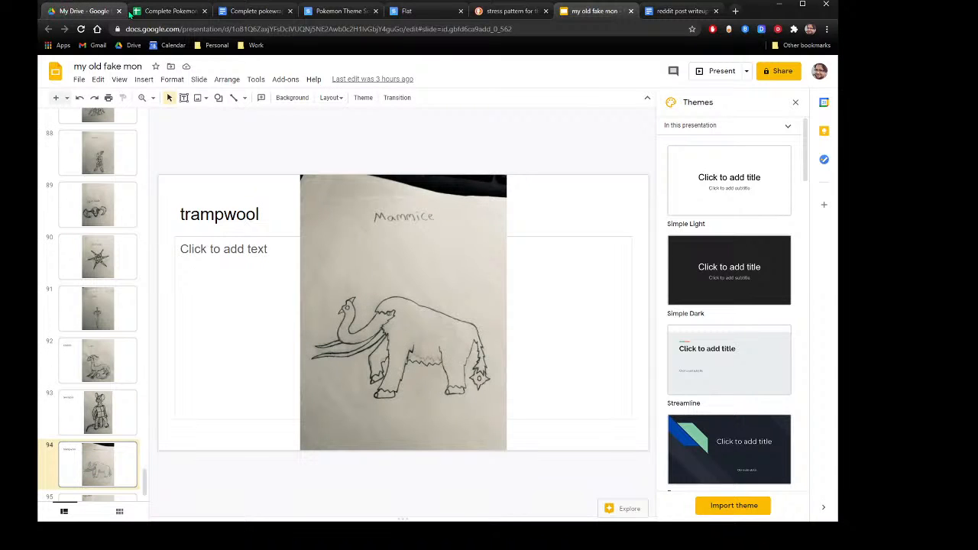
left_click(152, 12)
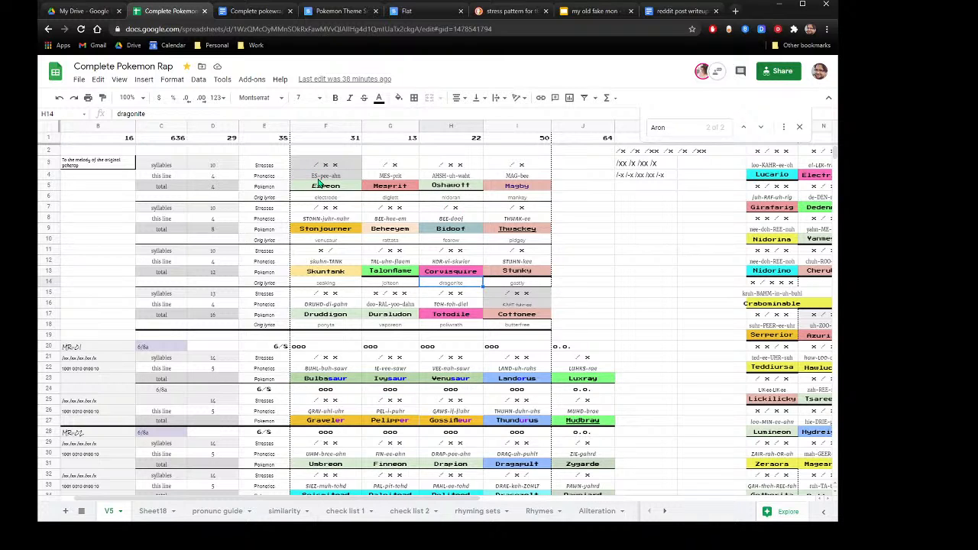
Examine how stresses, phonetics and Pokemon names are stacked for Espeon, Oshawott and Bidoof in the opening verse.
left_click_drag(322, 177, 324, 164)
left_click(440, 187)
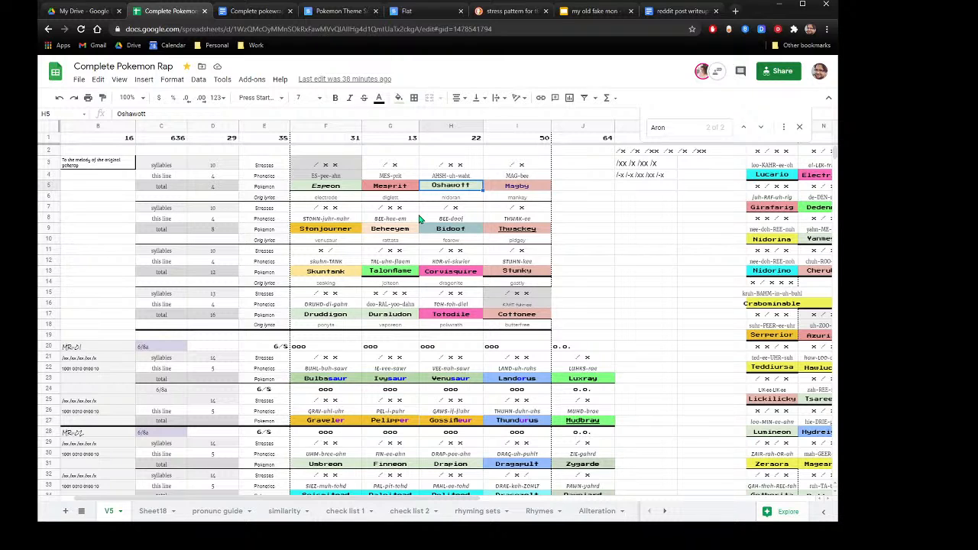
left_click(326, 163)
left_click_drag(327, 176, 328, 180)
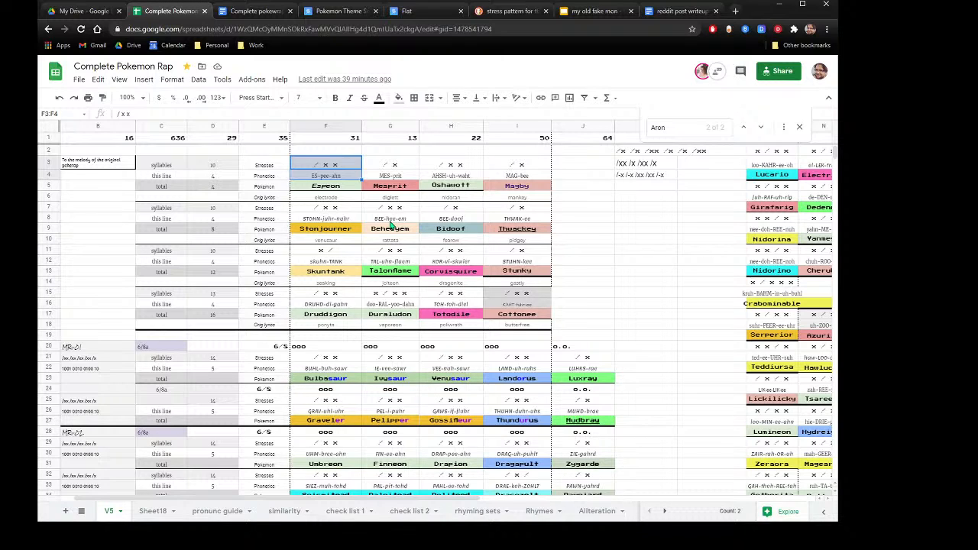
left_click(273, 187)
left_click_drag(311, 164, 318, 182)
left_click(428, 232)
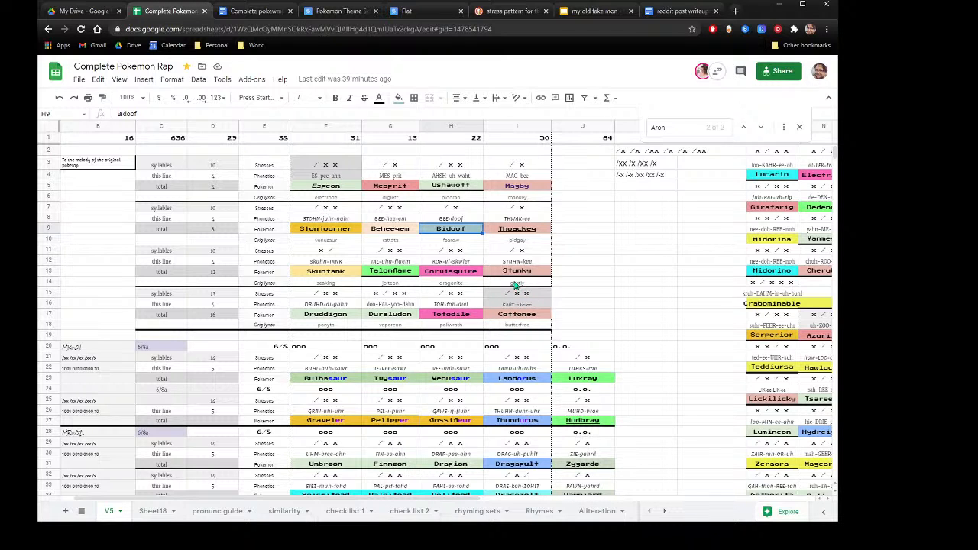
Examine verse MR-04, checking its label, the first stress pattern and the Cursola cell.
scroll(457, 272, "down", 5)
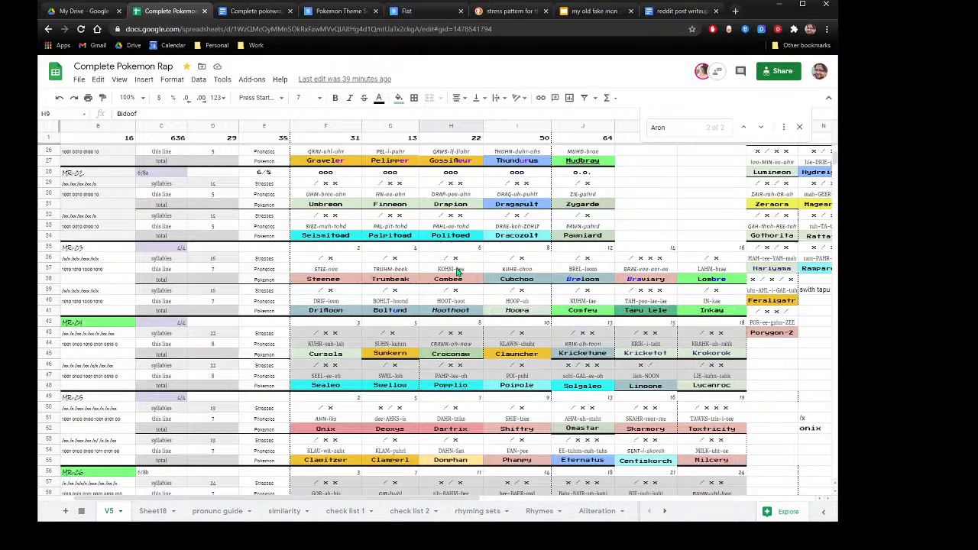
scroll(458, 272, "down", 2)
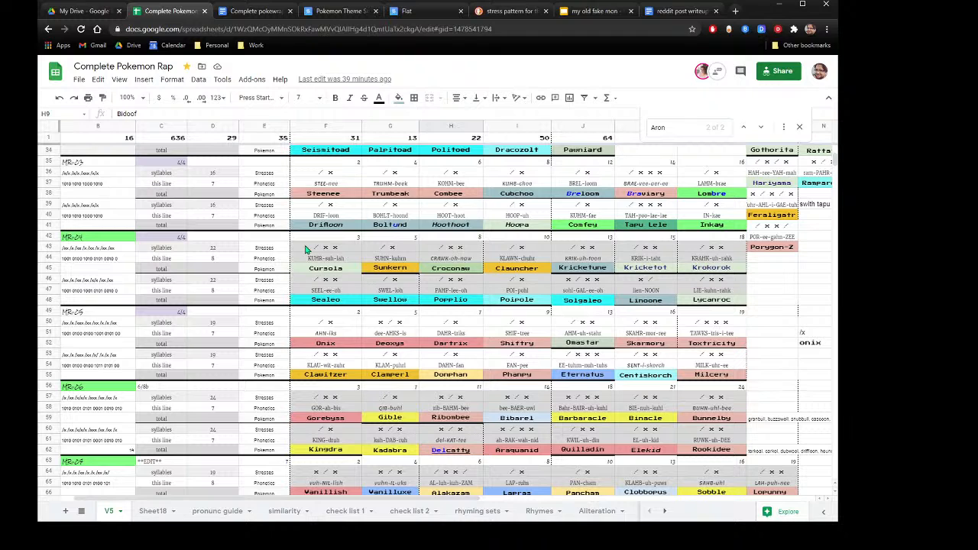
left_click(305, 249)
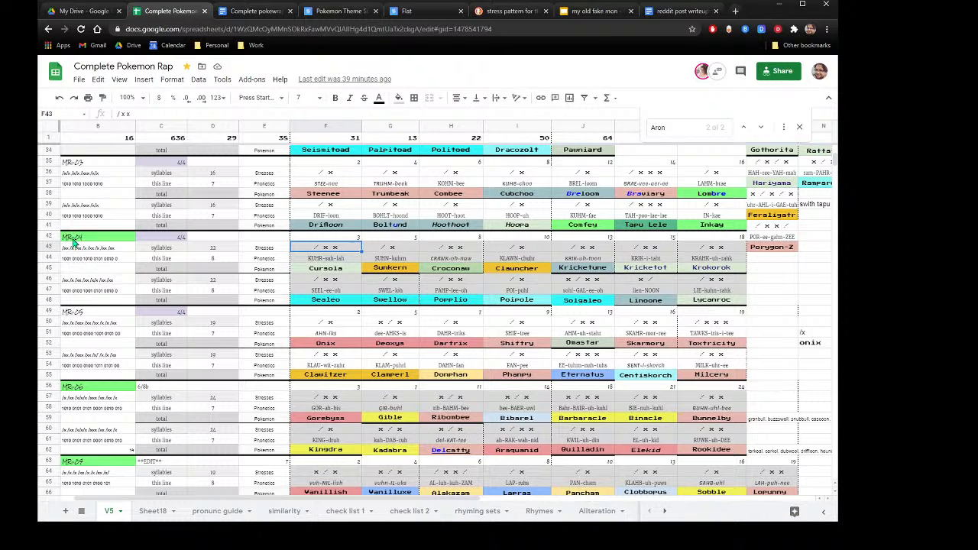
left_click(76, 242)
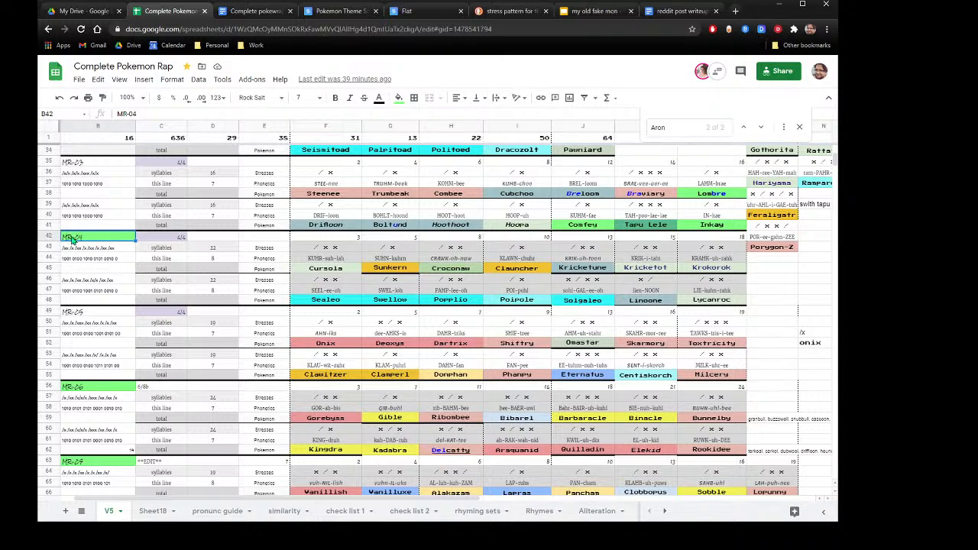
left_click(324, 269)
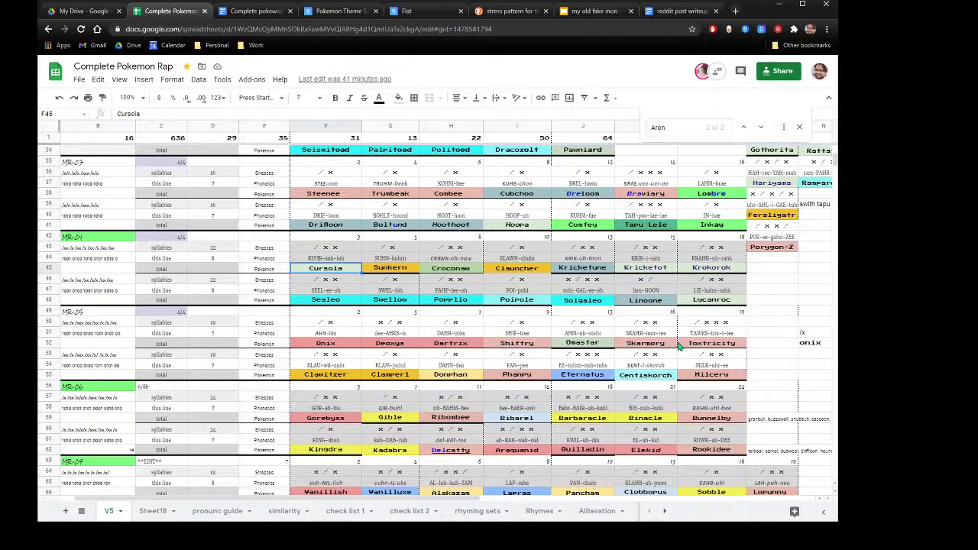
Review the verses from MR-04 down to MR-23, checking the coloured labels and EDIT notes.
scroll(331, 340, "down", 3)
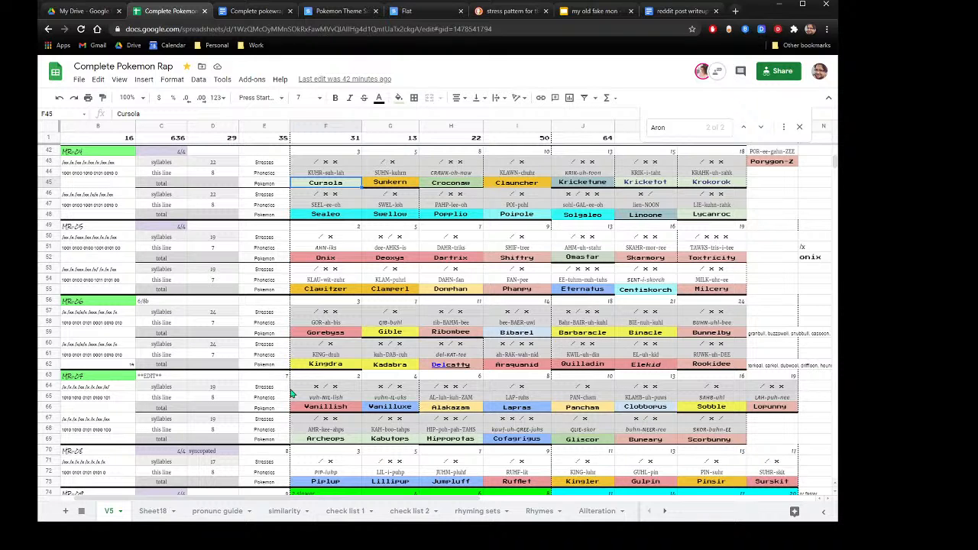
scroll(375, 428, "down", 3)
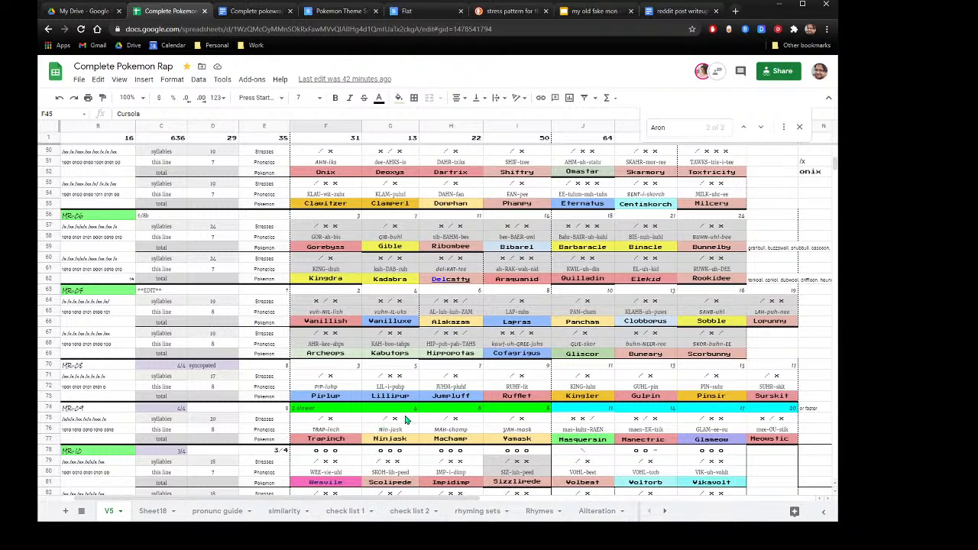
scroll(402, 421, "down", 3)
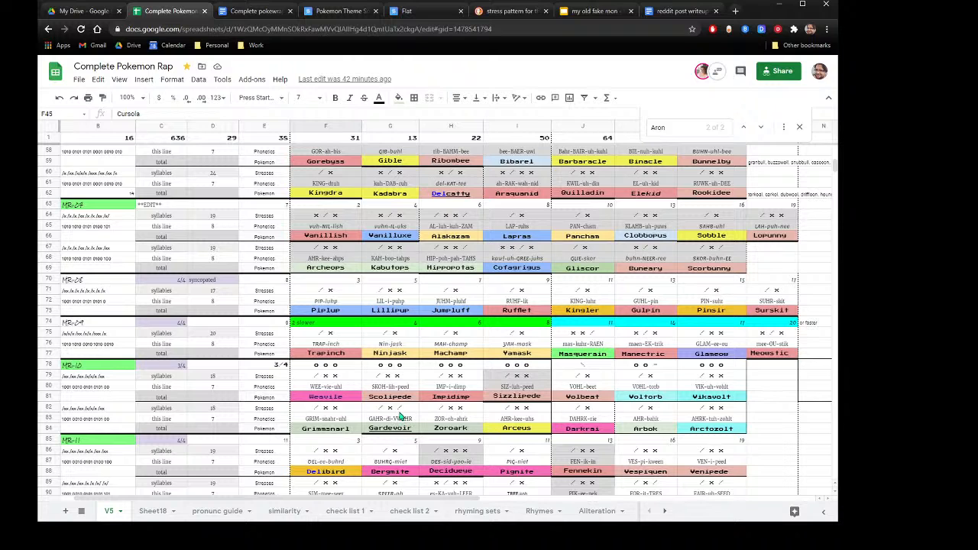
scroll(392, 397, "down", 6)
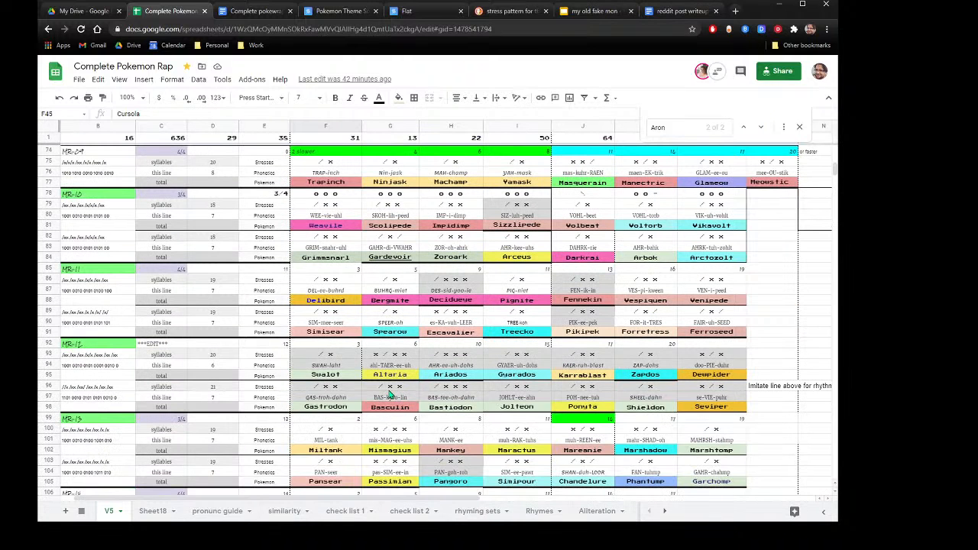
scroll(390, 382, "down", 3)
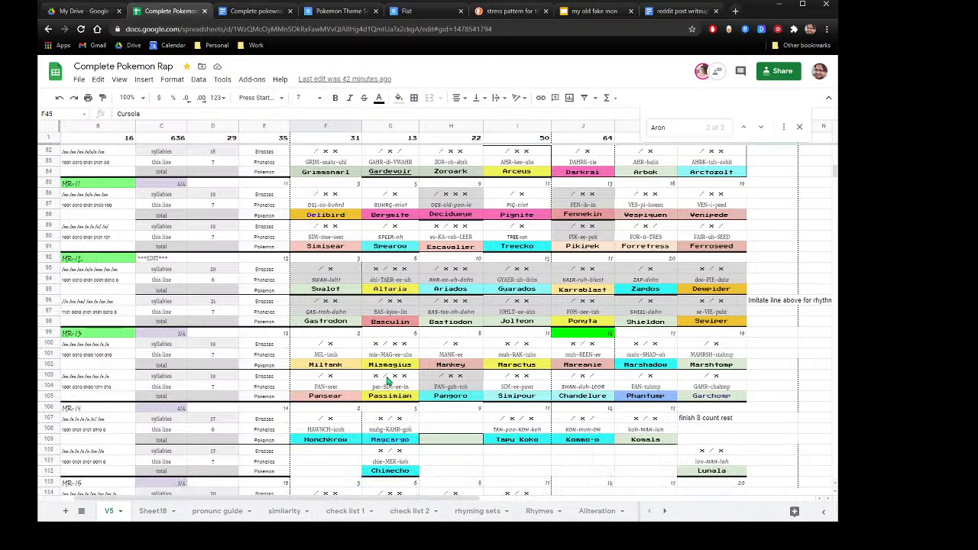
scroll(376, 362, "down", 3)
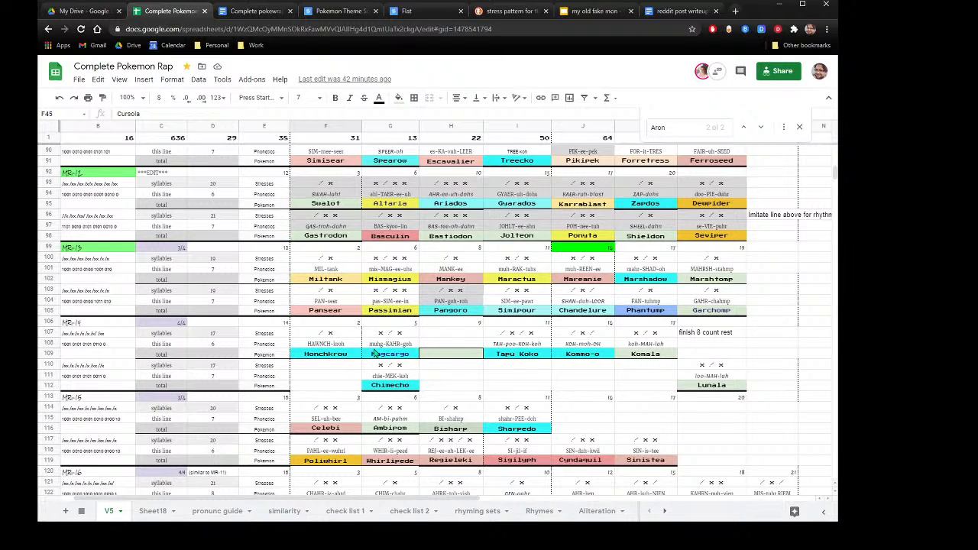
scroll(375, 354, "down", 5)
scroll(374, 354, "down", 5)
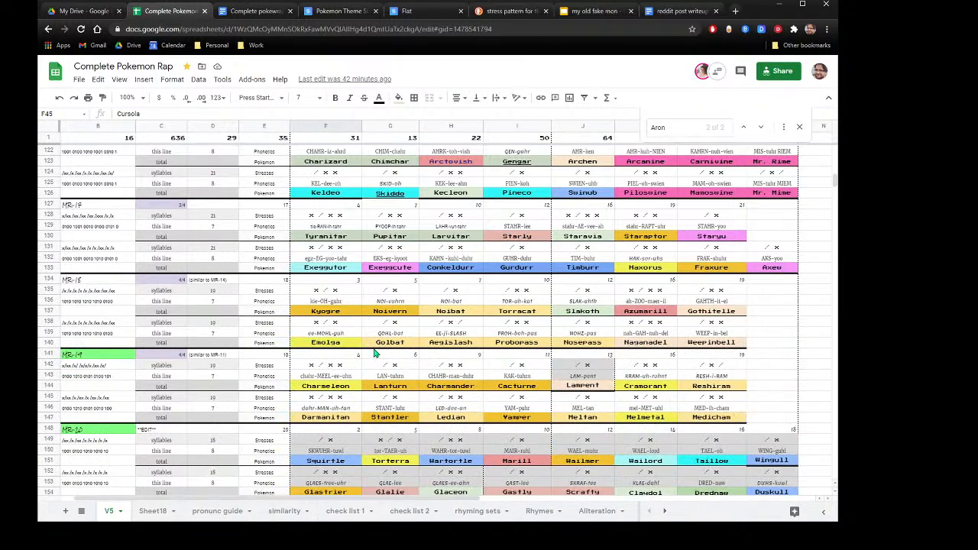
scroll(375, 354, "down", 5)
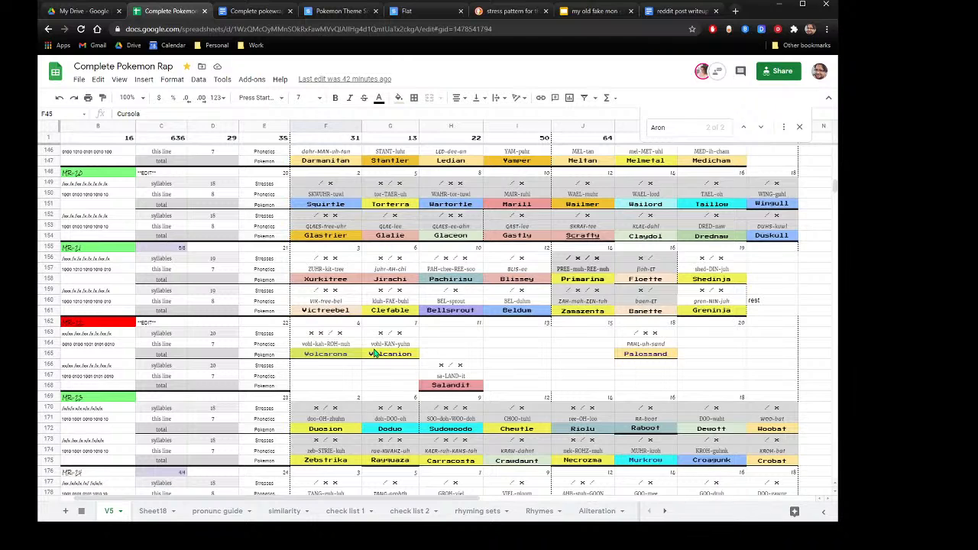
Select the empty Pokemon slot I194:I196 after Tauros in verse MR-26.
scroll(374, 354, "down", 5)
left_click(518, 430)
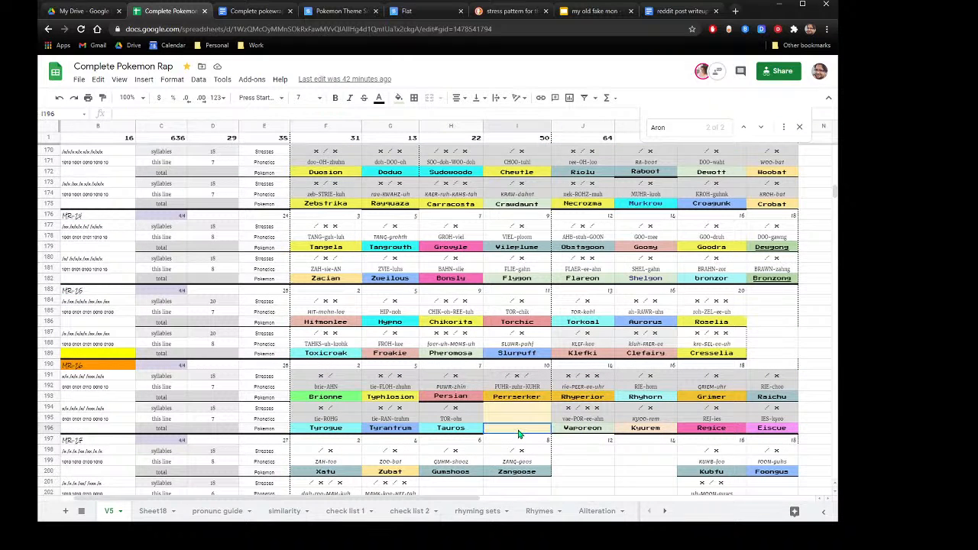
mouse_move(518, 434)
left_mouse_down()
mouse_move(511, 412)
mouse_move(511, 435)
left_mouse_up()
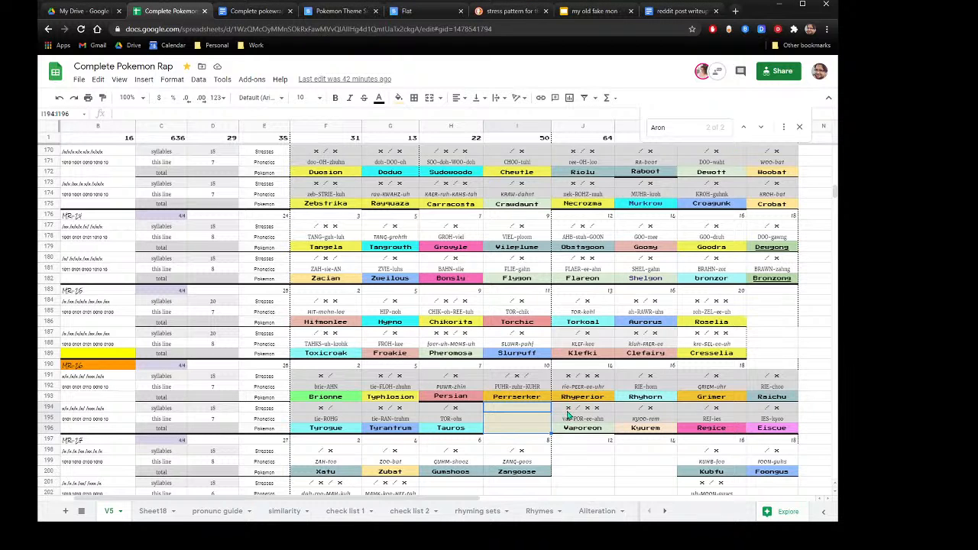
Inspect the empty Pokemon slot between Malamar and Sawk in verse MR-32.
scroll(569, 421, "down", 6)
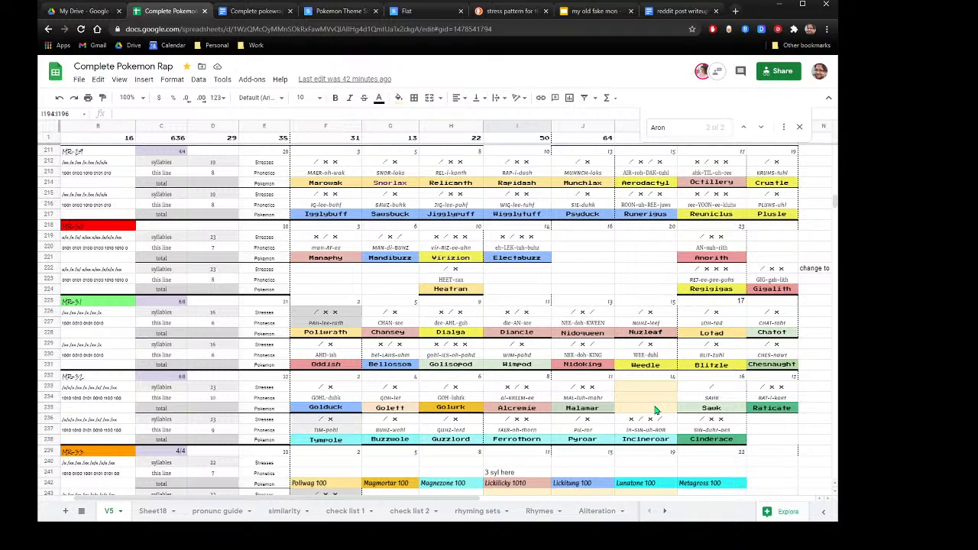
left_click_drag(654, 411, 646, 386)
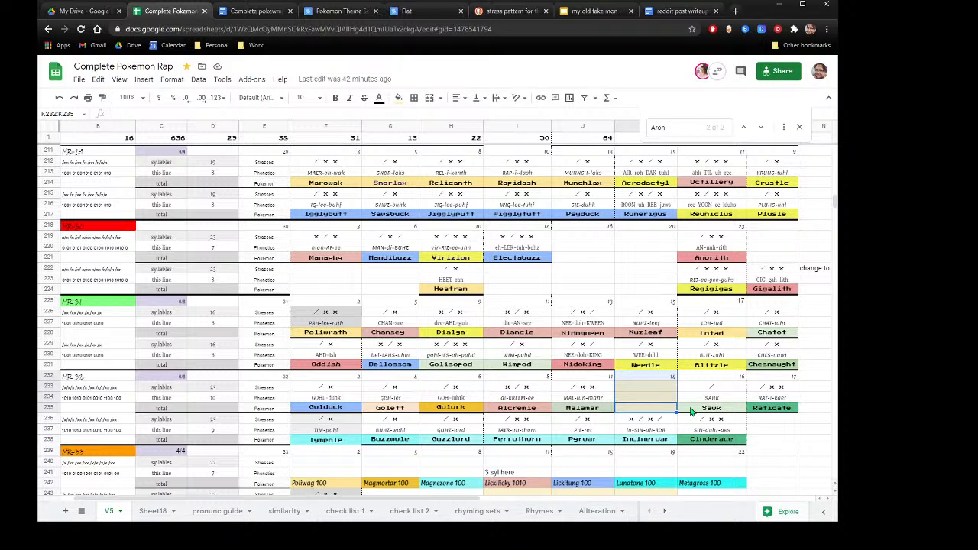
left_click(718, 411)
left_click(651, 411)
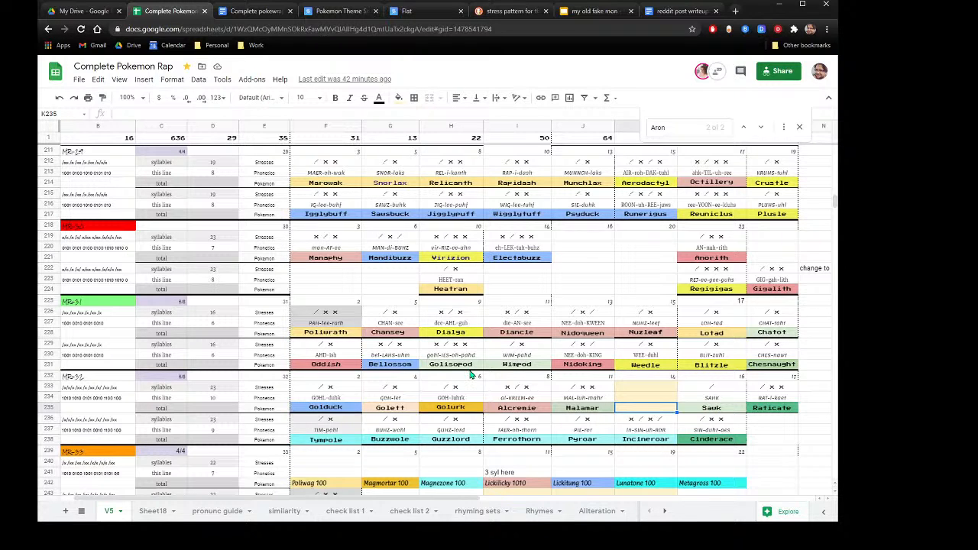
Select the empty slots I243:K245 in verse MR-33 and look over the verses down to MR-42.
scroll(464, 372, "down", 5)
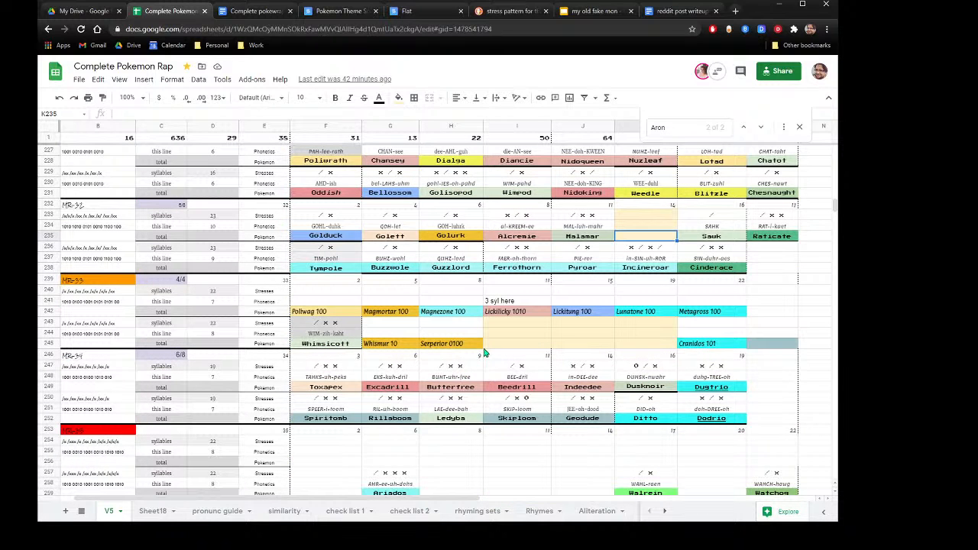
left_click_drag(497, 345, 655, 325)
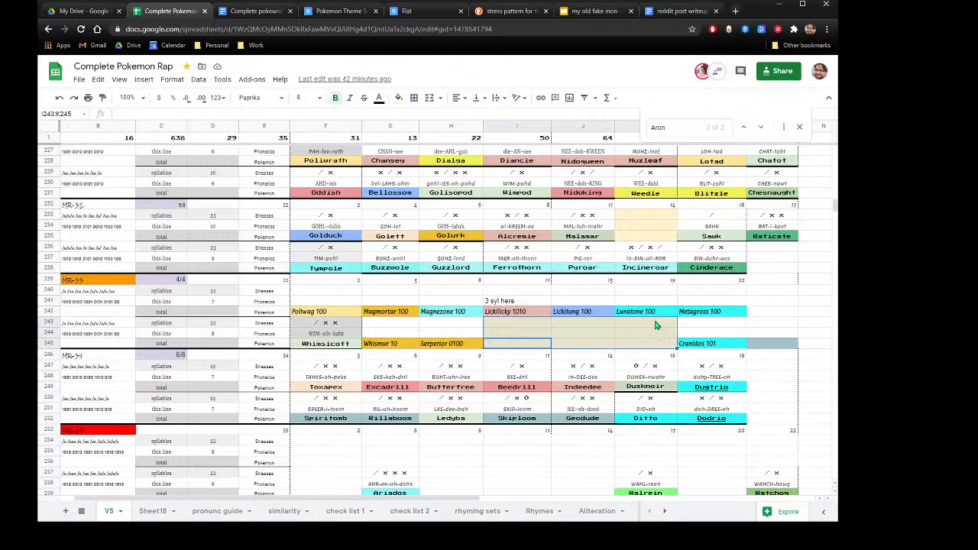
scroll(589, 328, "down", 15)
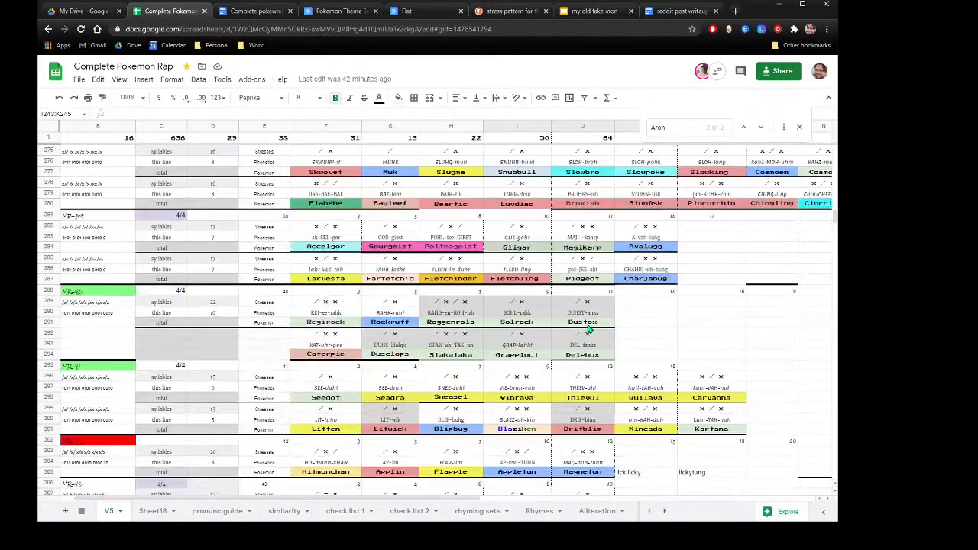
Select the empty Pokemon slots G373:G375 and G368:G371 in the Yakko's World verse.
scroll(588, 328, "down", 15)
scroll(588, 328, "down", 5)
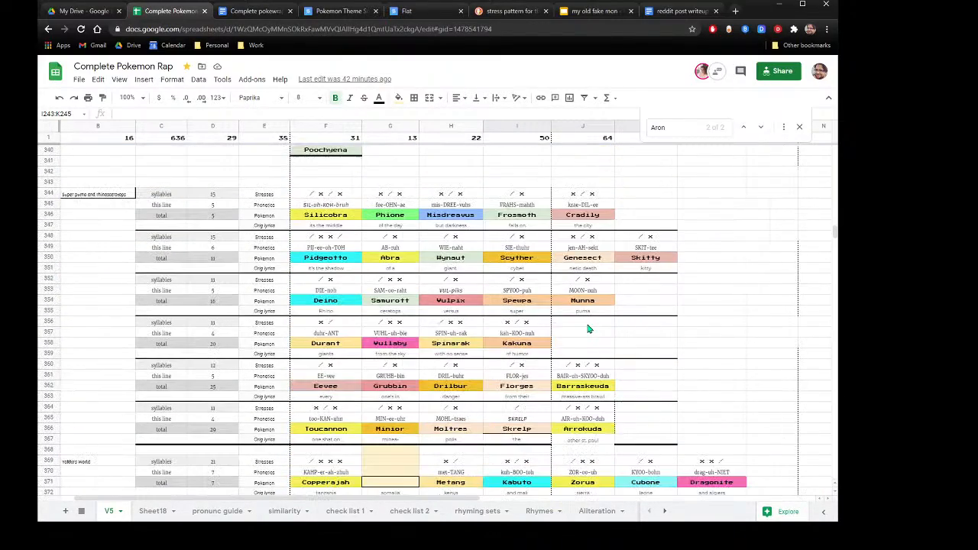
scroll(588, 328, "down", 3)
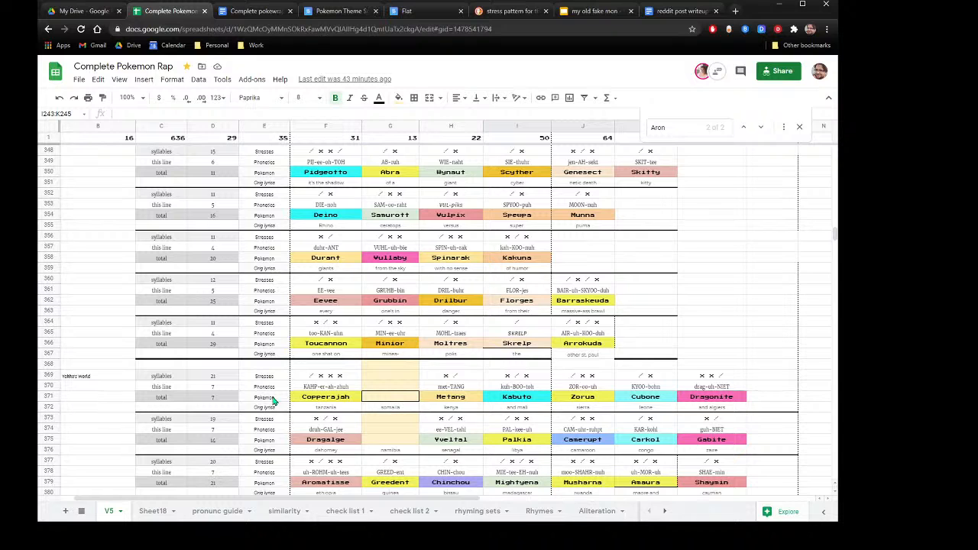
scroll(302, 397, "down", 3)
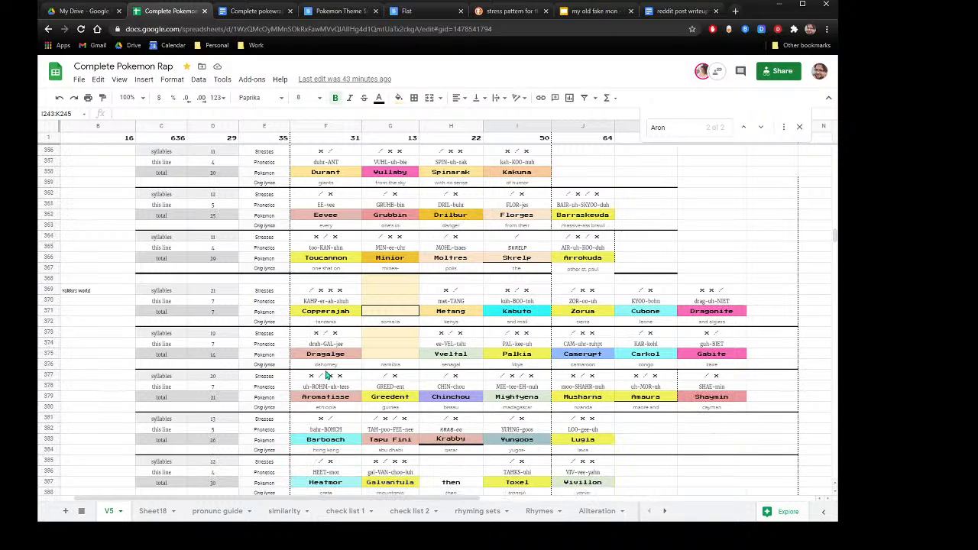
left_click(388, 335)
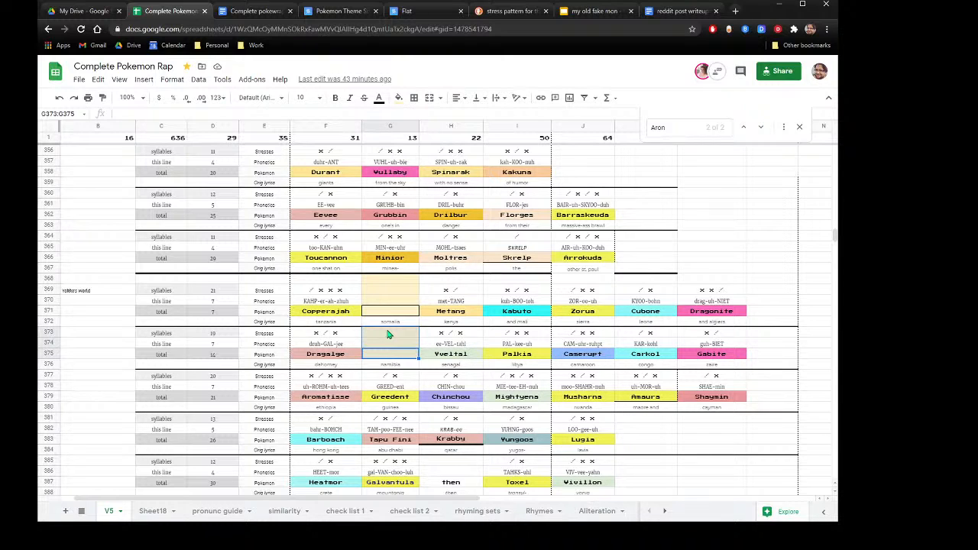
left_click_drag(396, 311, 392, 289)
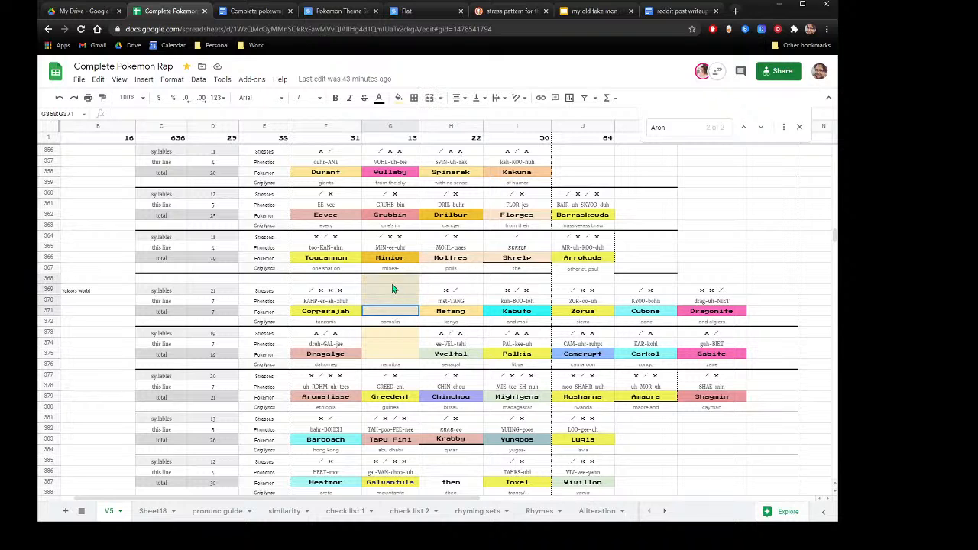
Select the empty Pokemon slot I432:I434 between Elgyem and Snom in the Element Song verse.
scroll(362, 340, "down", 3)
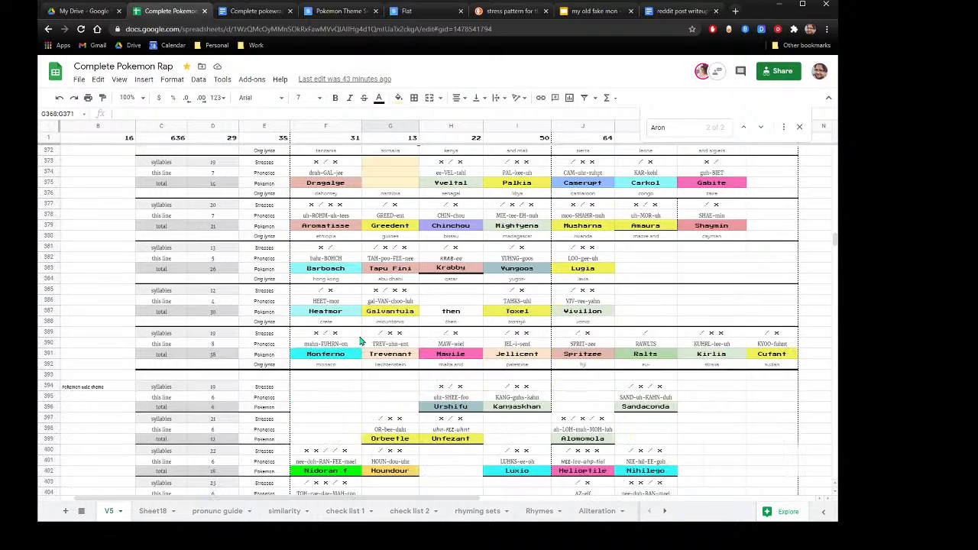
scroll(362, 340, "down", 10)
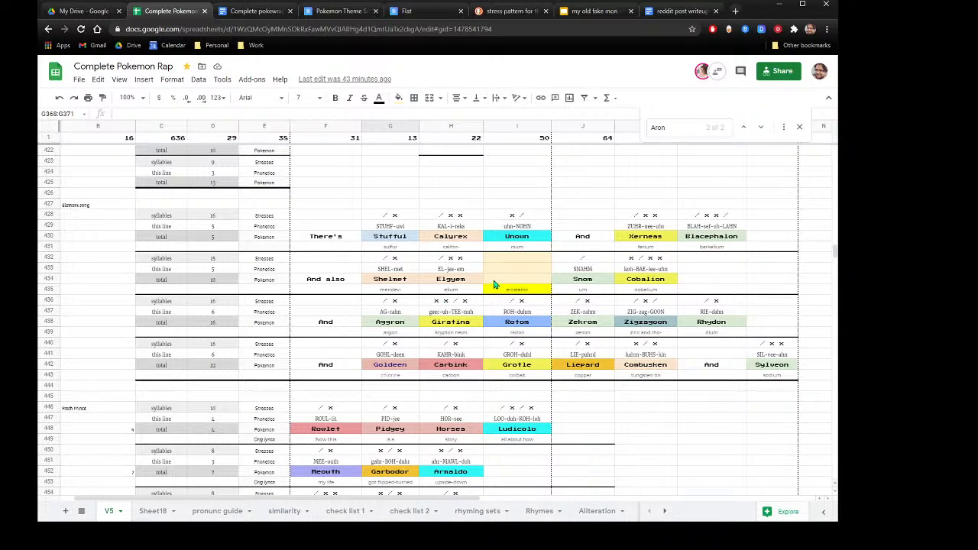
left_click_drag(511, 281, 511, 266)
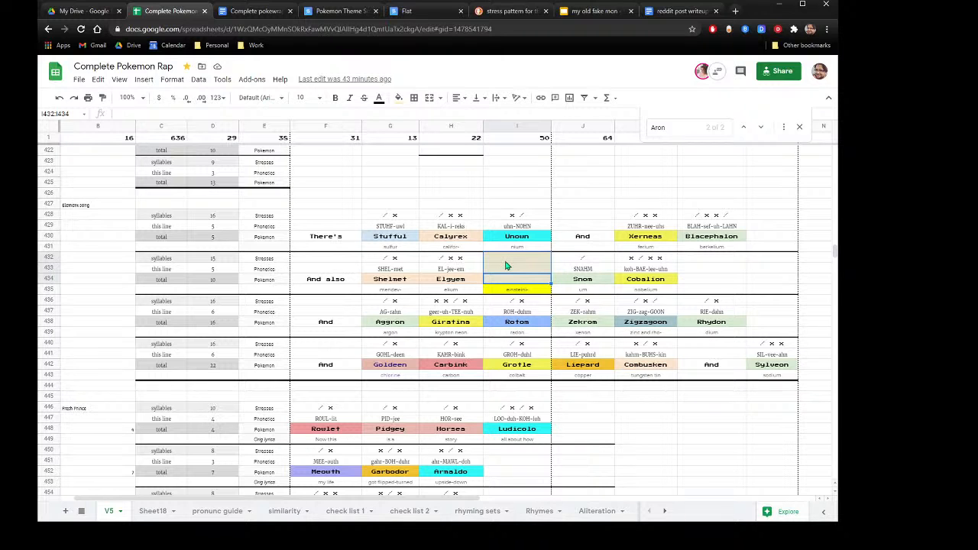
Review the Fresh Prince and Guns and Ships verses, comparing their Pokemon names and stresses with the original lyrics.
scroll(505, 265, "down", 5)
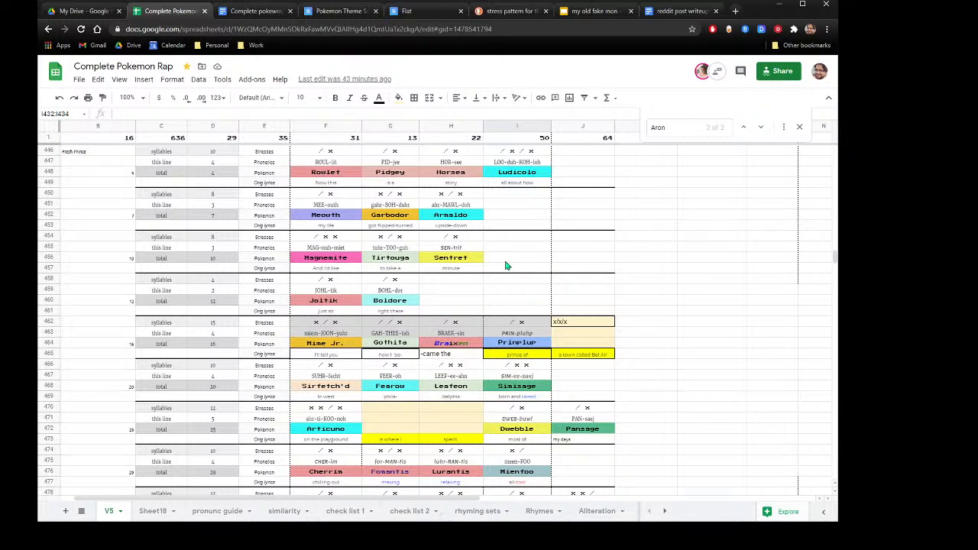
scroll(506, 264, "down", 3)
scroll(468, 408, "down", 5)
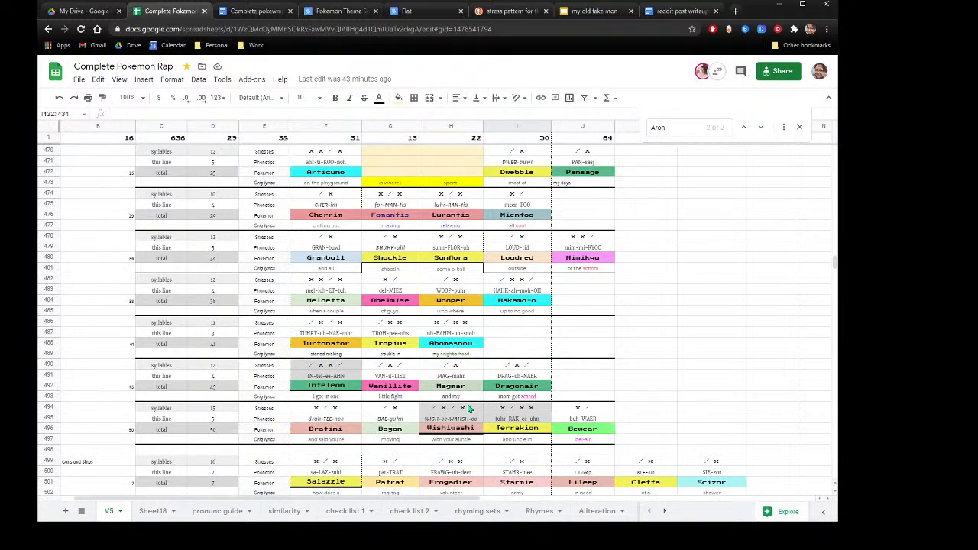
scroll(469, 409, "down", 2)
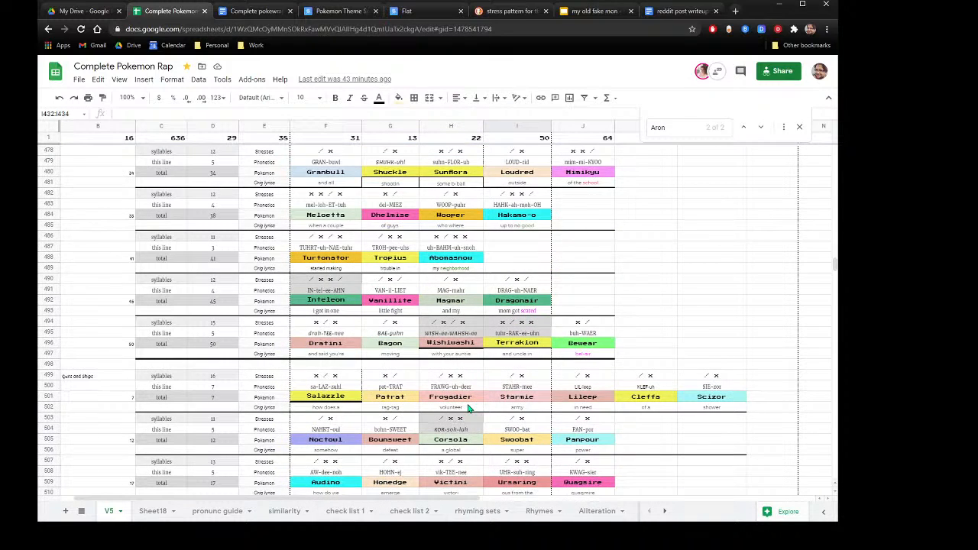
scroll(468, 408, "down", 5)
scroll(468, 409, "down", 9)
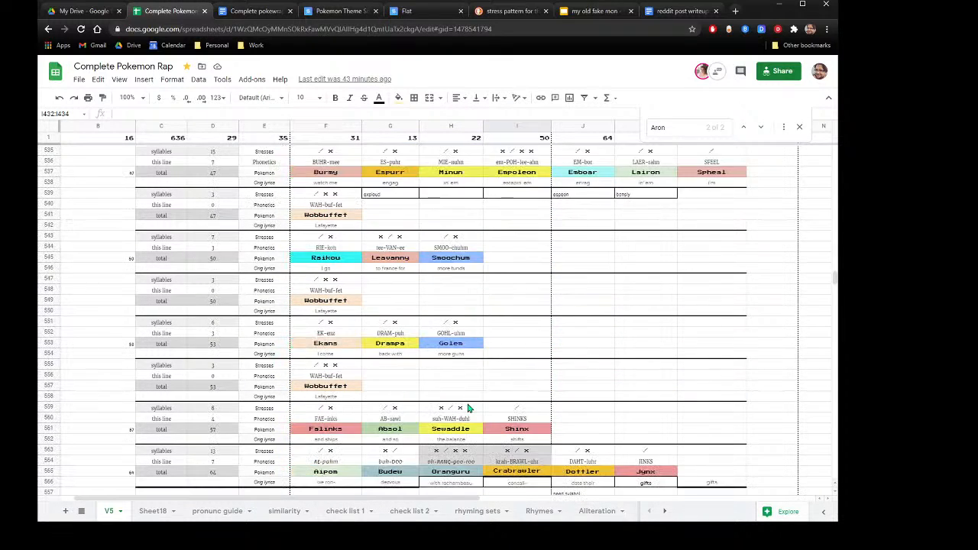
scroll(468, 408, "up", 12)
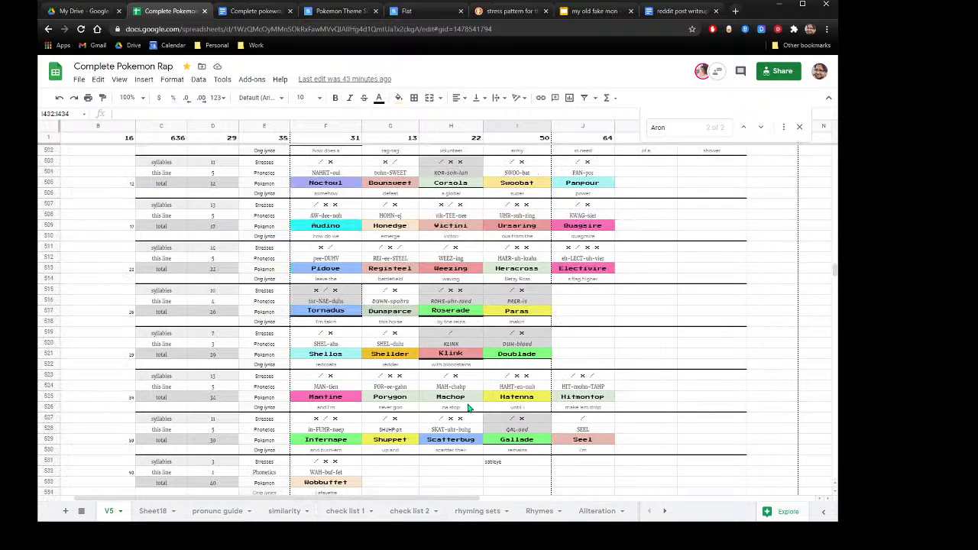
scroll(468, 409, "down", 7)
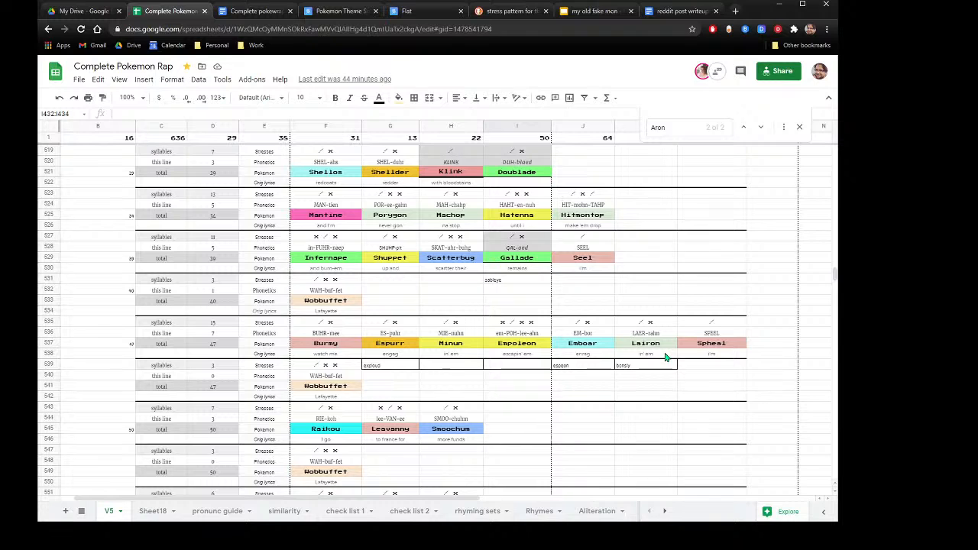
Select the original-lyric cell J530 under Seel and examine the surrounding Guns and Ships lines.
left_click(581, 269)
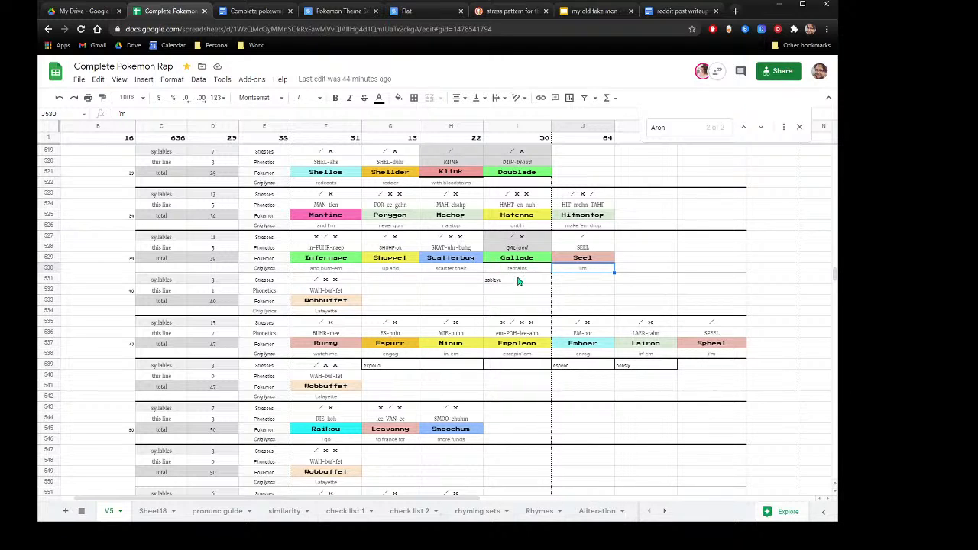
scroll(518, 223, "up", 1)
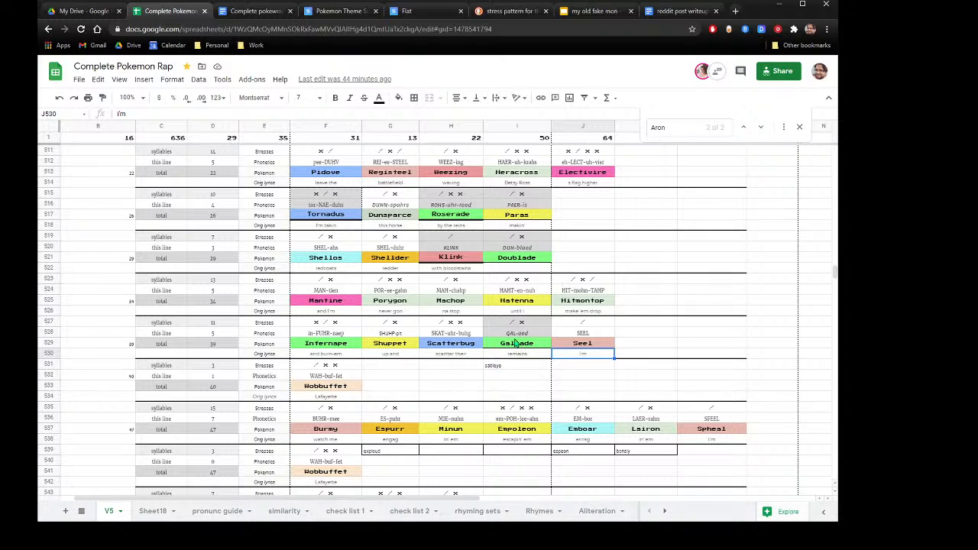
scroll(512, 371, "down", 3)
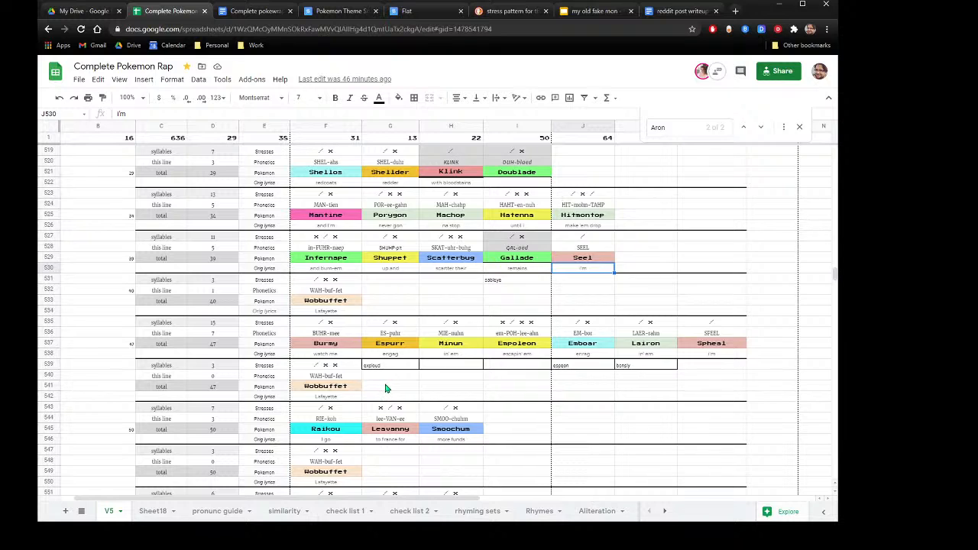
Delete the extra "gifts" lyric from L566 in the last line of the Guns and Ships verse.
scroll(386, 388, "down", 2)
scroll(386, 388, "down", 1)
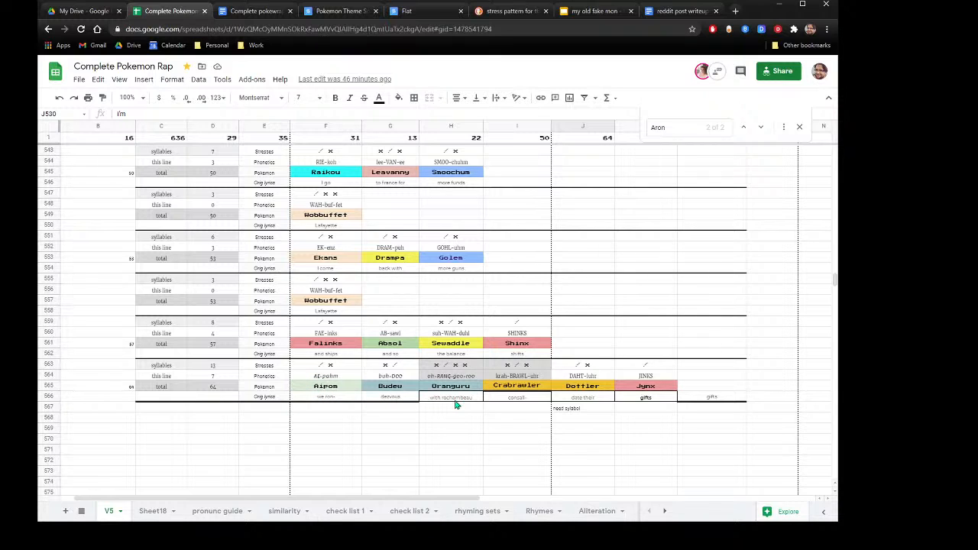
left_click(695, 399)
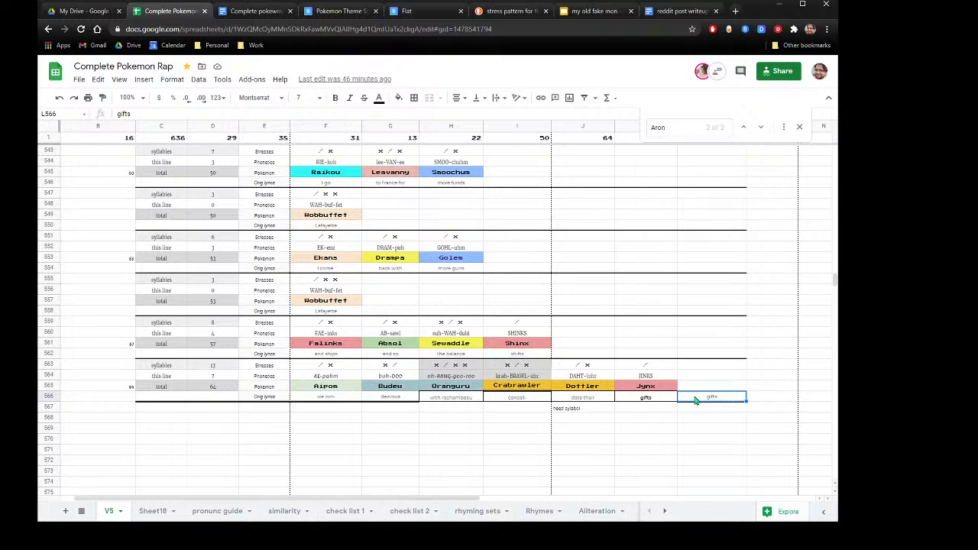
key("Delete")
Return to the last line of the Fresh Prince verse and select the Wishiwashi cell H496.
scroll(424, 444, "up", 2)
scroll(409, 434, "up", 8)
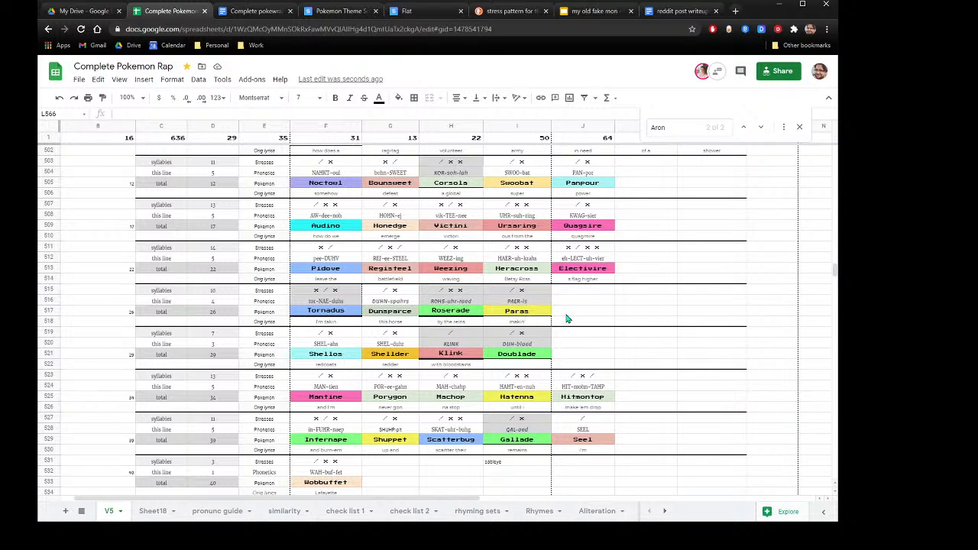
scroll(422, 322, "up", 5)
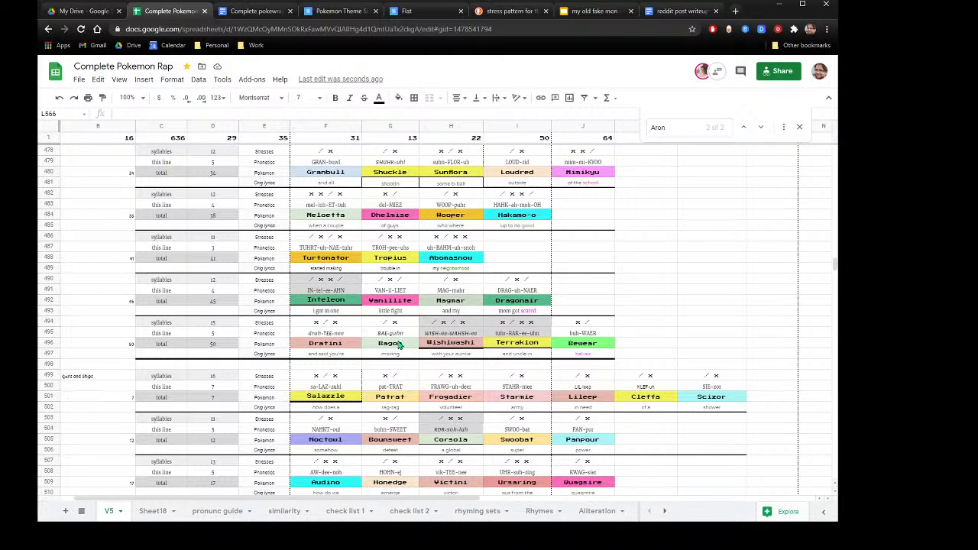
left_click(473, 346)
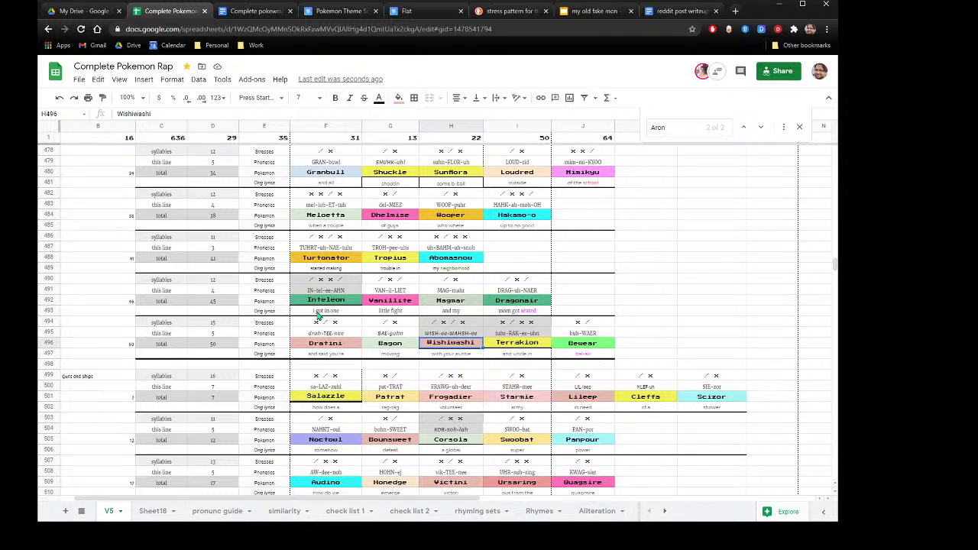
Enter the stress patterns x/x in G470 and / in H470 for the empty slots after Articuno in the Fresh Prince verse.
scroll(339, 378, "up", 3)
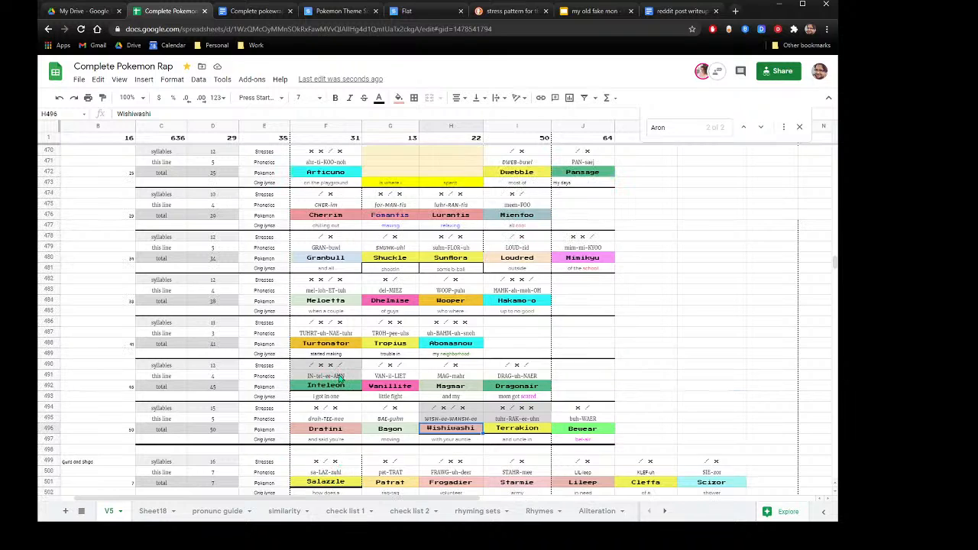
scroll(339, 378, "up", 5)
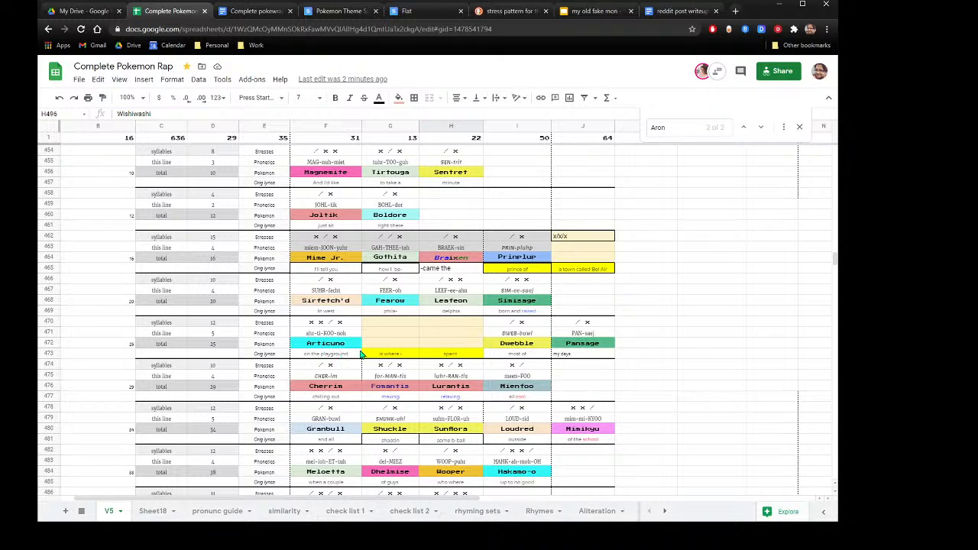
left_click(380, 327)
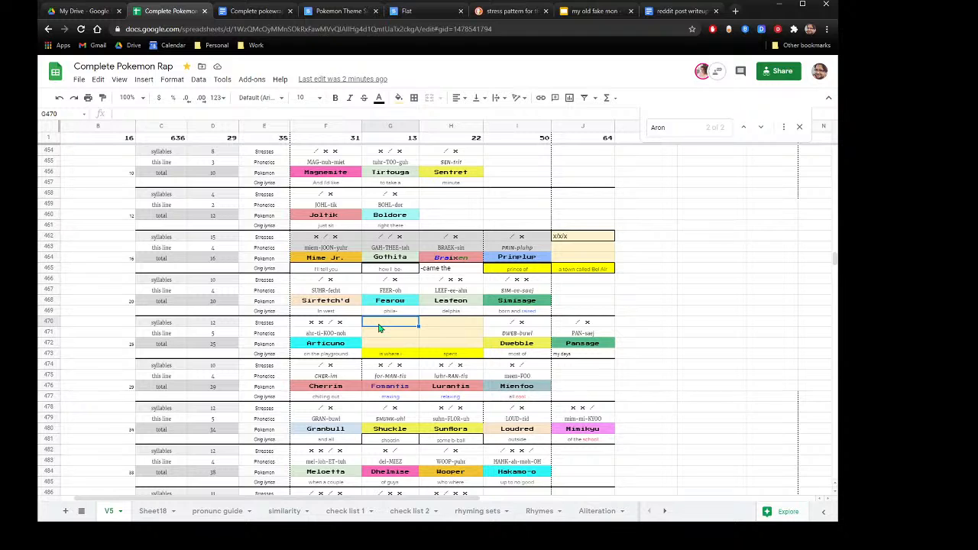
type("x/x")
key("Tab")
type("/")
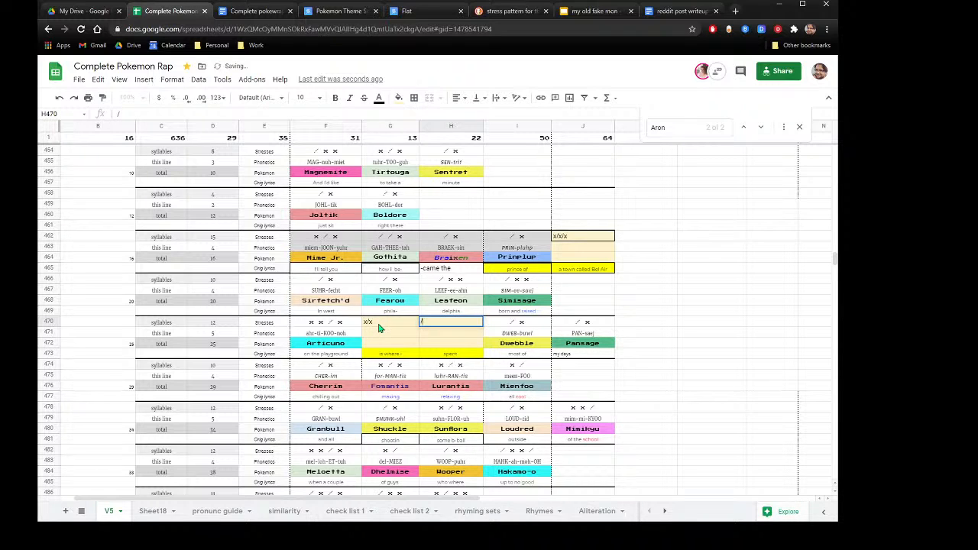
key("Left")
key("Left")
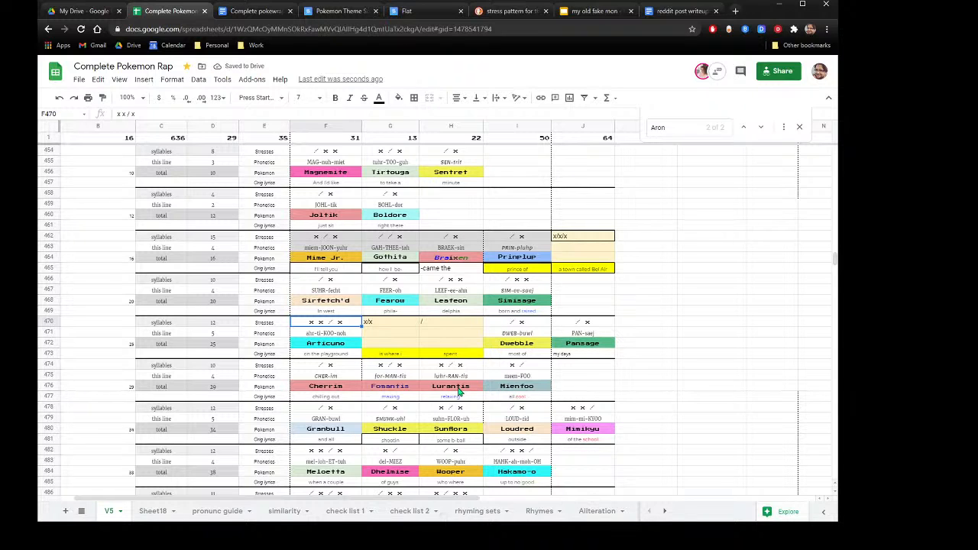
Check the stress cells H470 and I470 and the original lyric in I473 under Dwebble.
left_click(429, 325)
left_click(522, 324)
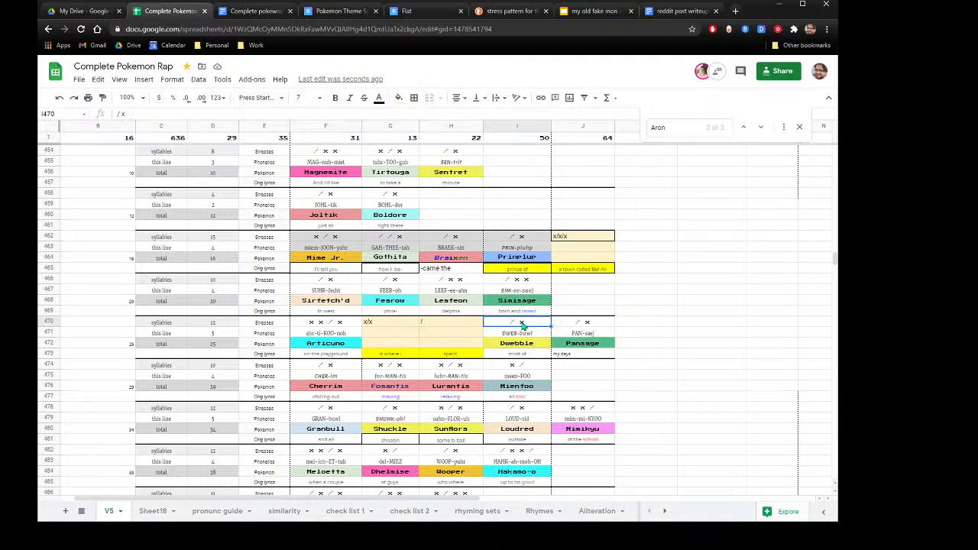
left_click(435, 322)
left_click(506, 323)
left_click(451, 326)
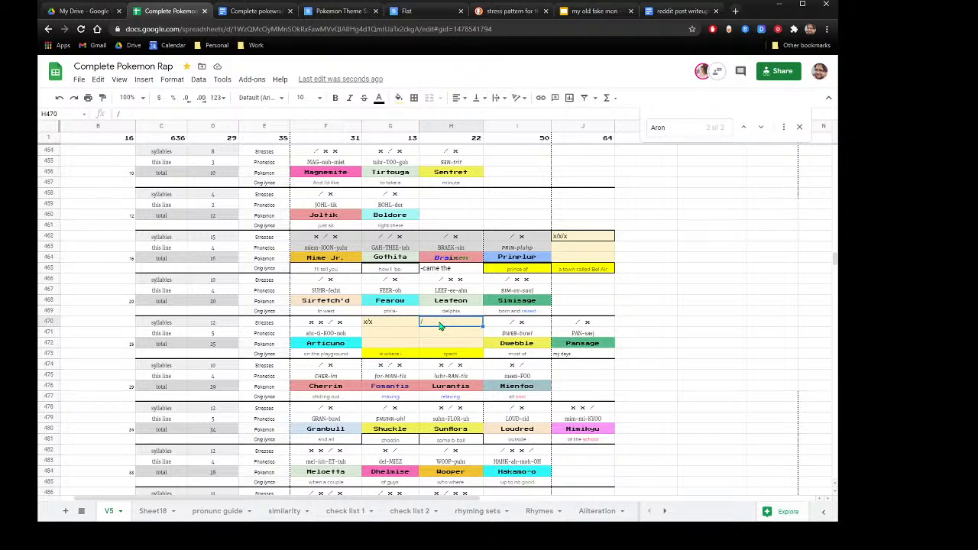
left_click(518, 356)
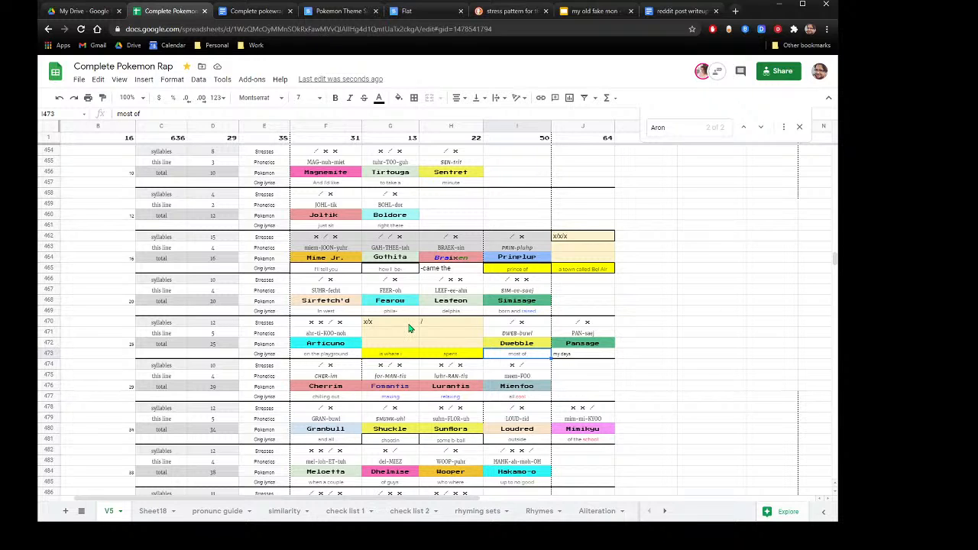
Enter the alternative stress pattern x/ in both L470 and M470, beside the Articuno line.
left_click(686, 325)
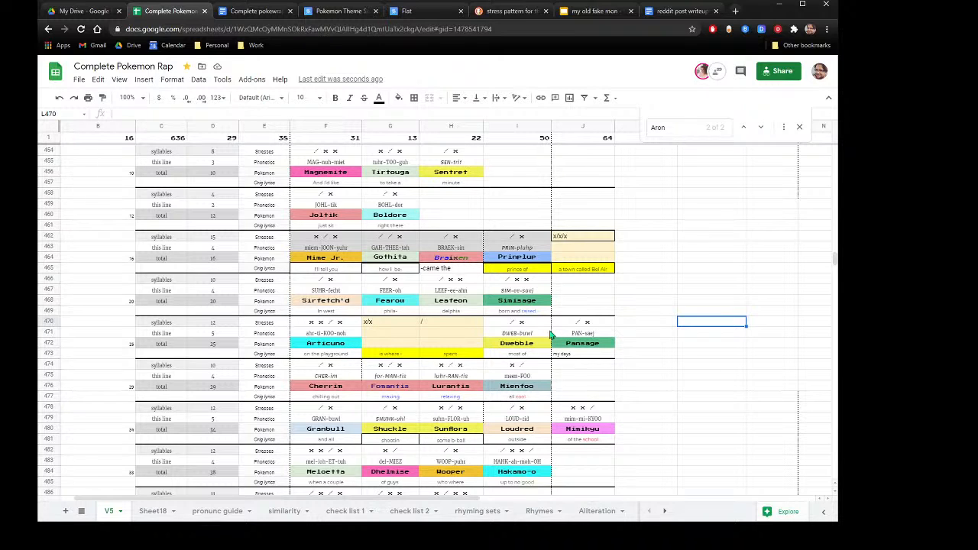
type("x/")
key("Tab")
type("x")
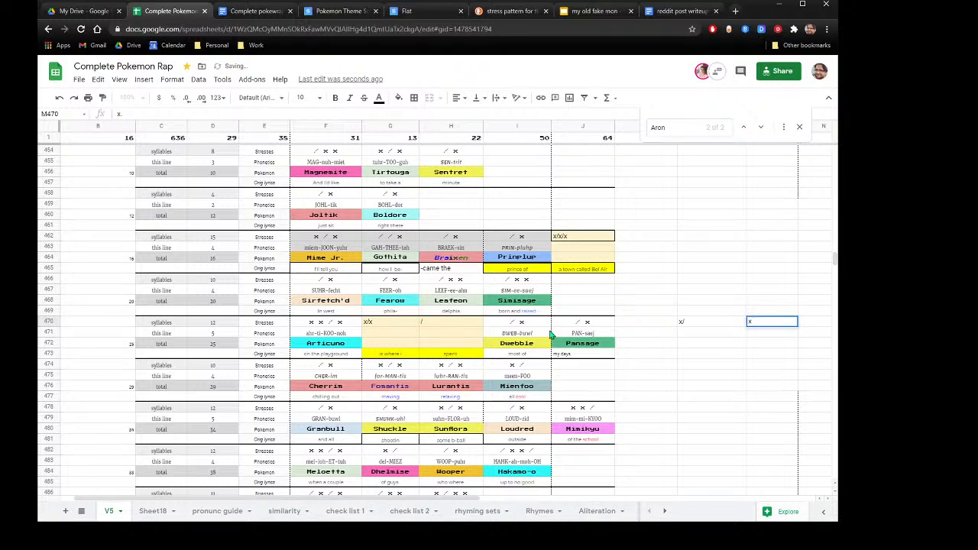
type("/")
left_click(716, 337)
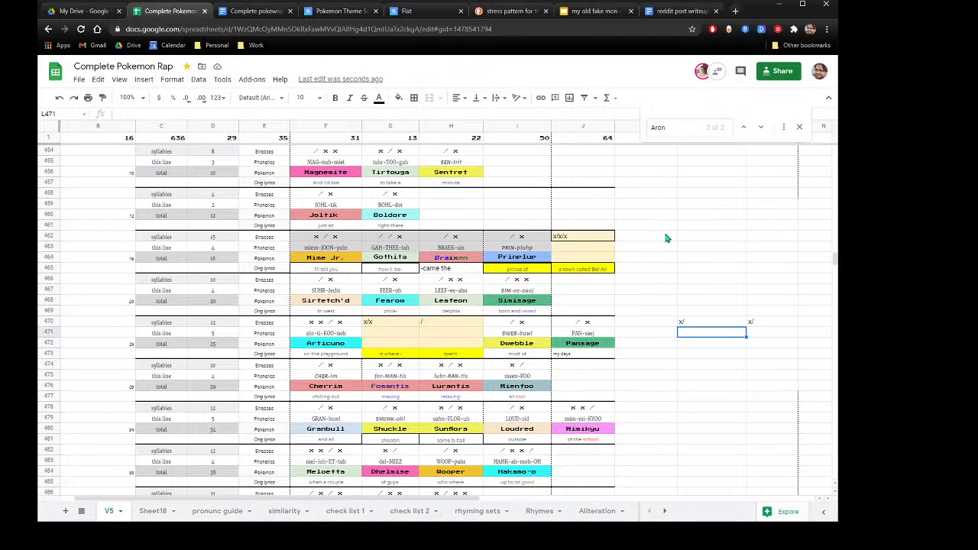
Select the stress cell J462 of the empty slot after Prinplup in the Fresh Prince verse.
left_click(695, 238)
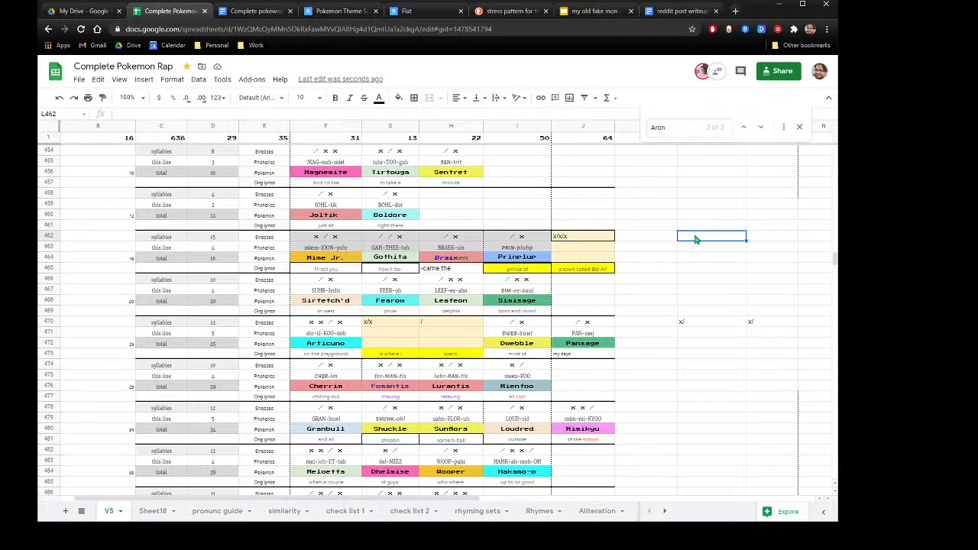
left_click(578, 243)
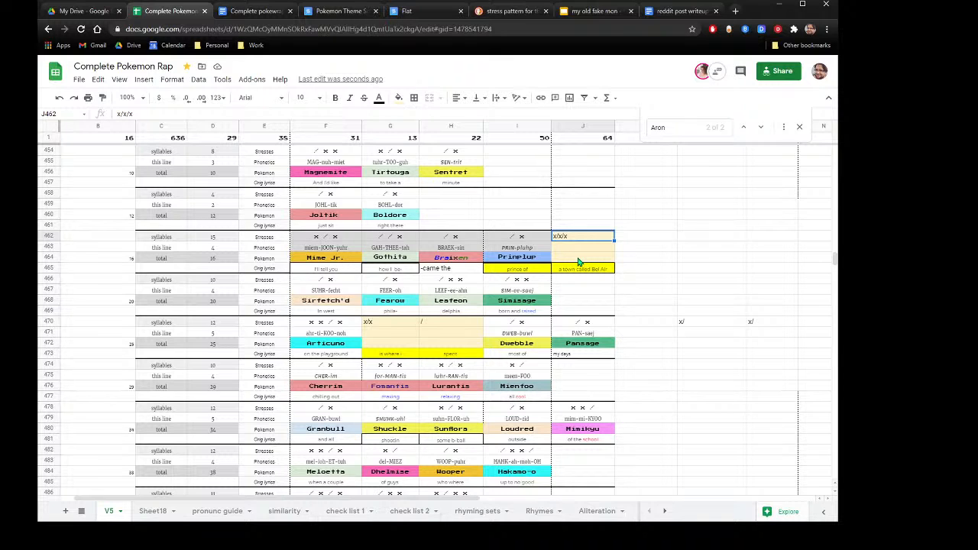
left_click_drag(578, 262, 578, 238)
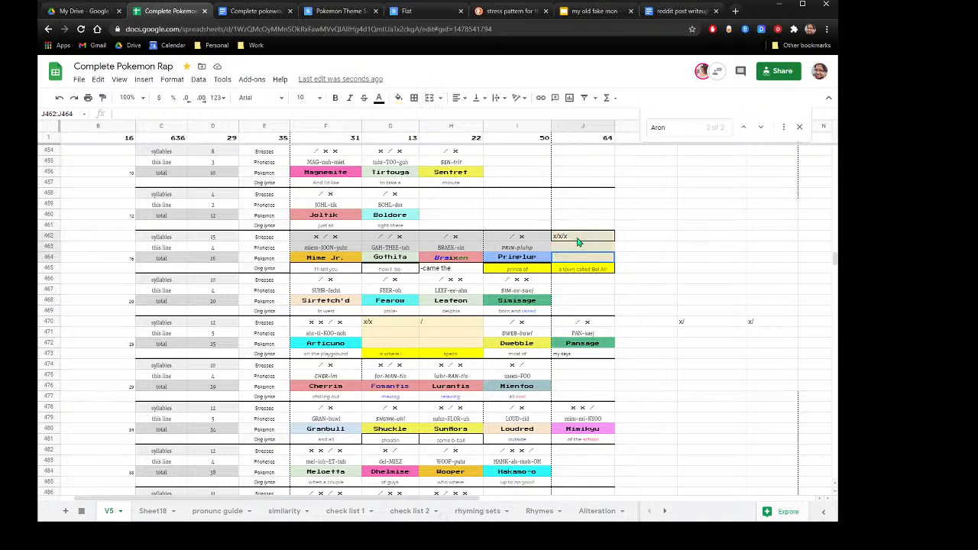
left_click(681, 252)
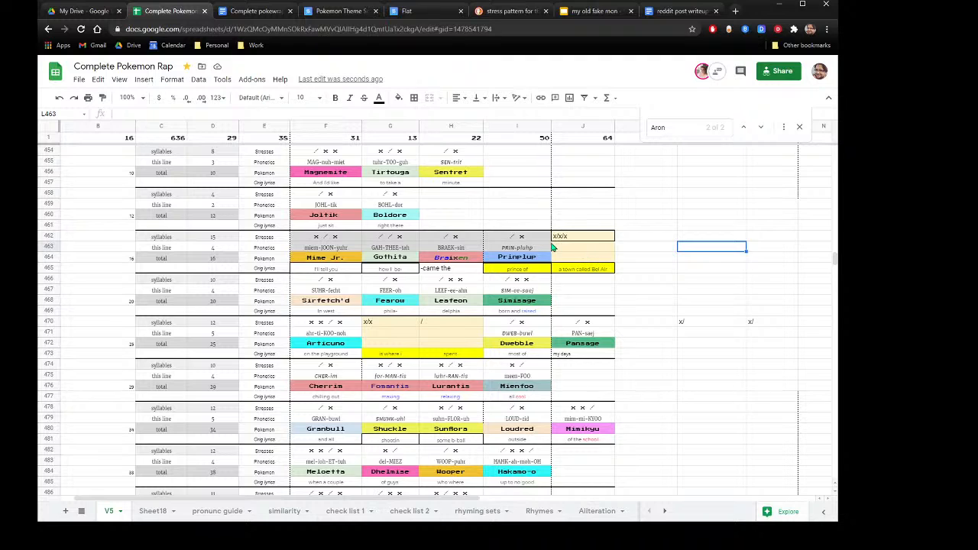
left_click_drag(649, 240, 647, 264)
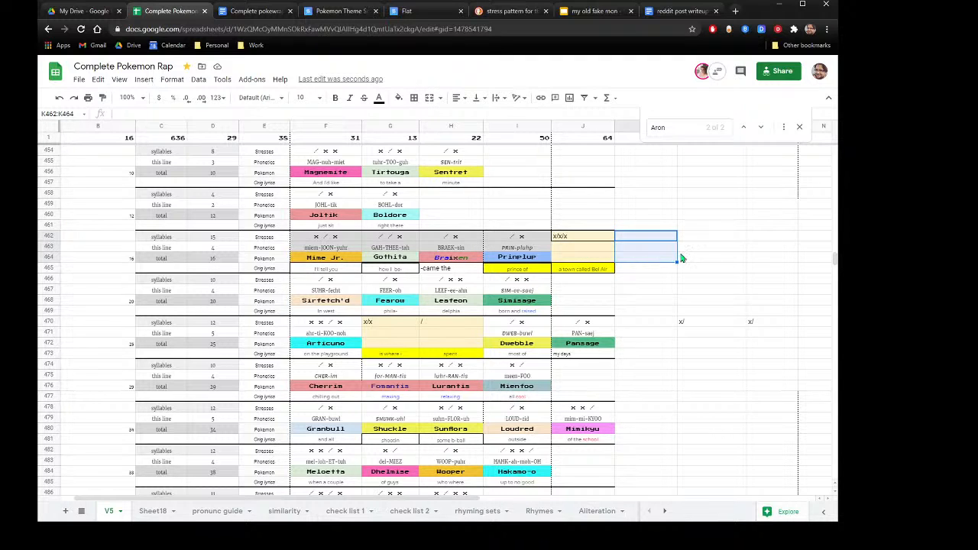
left_click(704, 251)
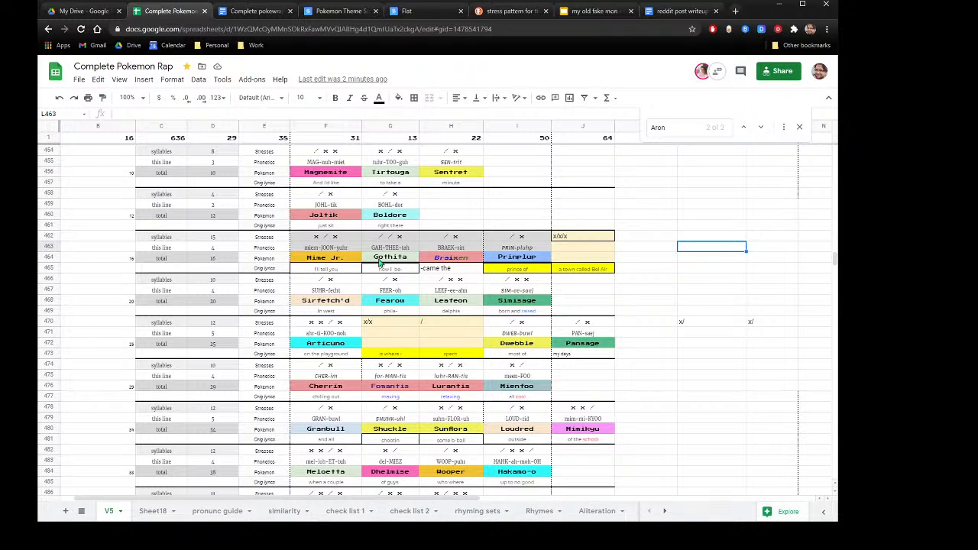
Move the Gothita block, with its stresses and phonetics, from G462:G464 to the empty cells starting at L462.
left_click_drag(398, 262, 397, 238)
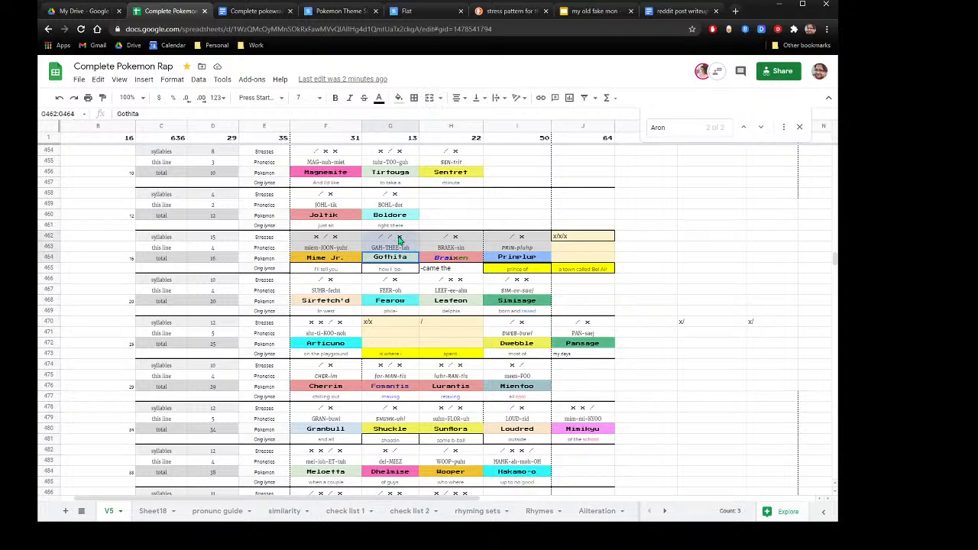
right_click(397, 239)
left_click(426, 111)
left_click(707, 245)
right_click(693, 240)
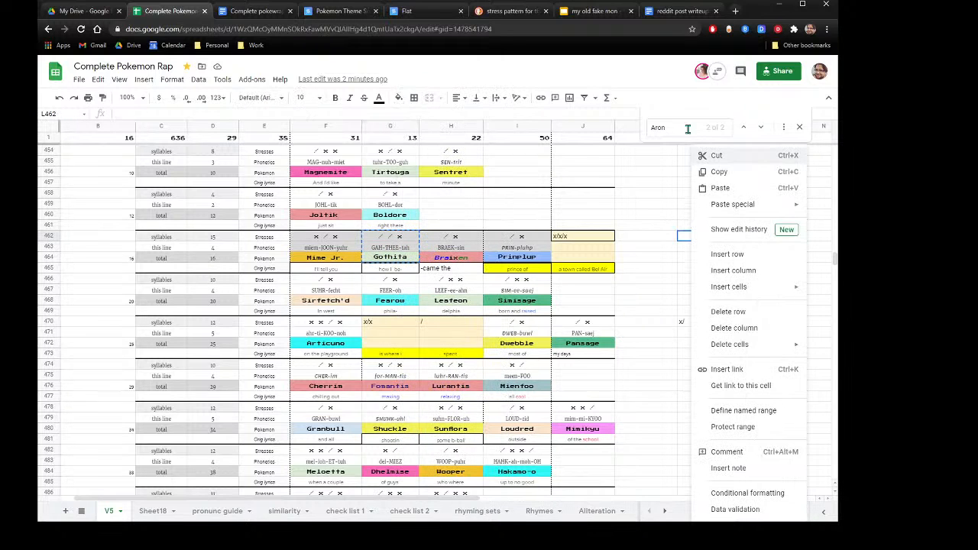
left_click(700, 188)
left_click(624, 208)
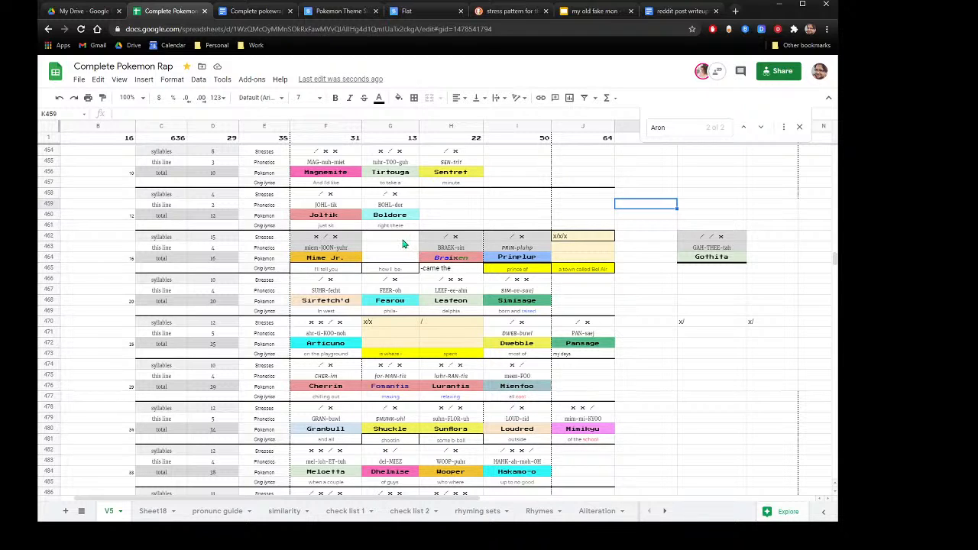
Move the Braixen block, with its stresses and phonetics, from H462:H464 to M462, beside the relocated Gothita block.
mouse_move(451, 238)
left_mouse_down()
mouse_move(455, 270)
mouse_move(452, 257)
left_mouse_up()
right_click(452, 258)
left_click(485, 137)
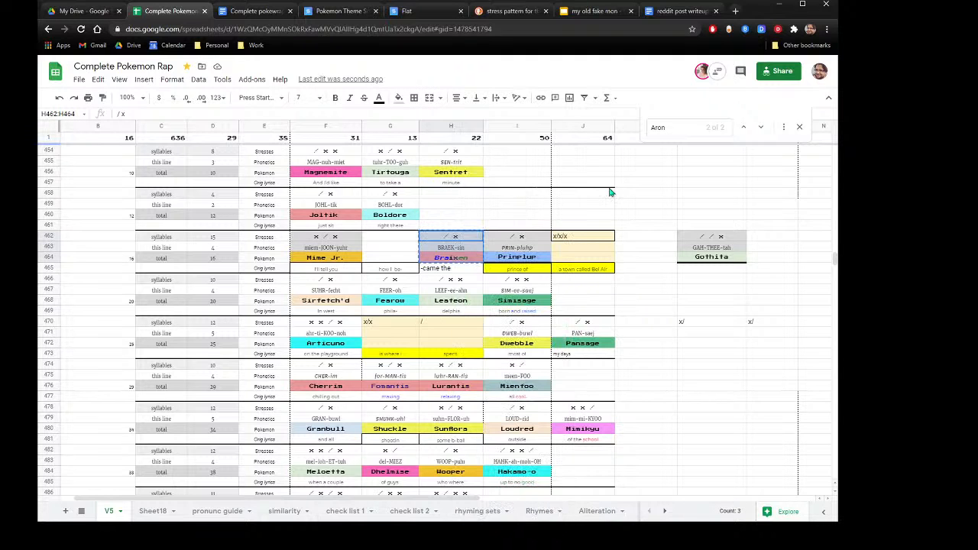
right_click(760, 238)
mouse_move(770, 186)
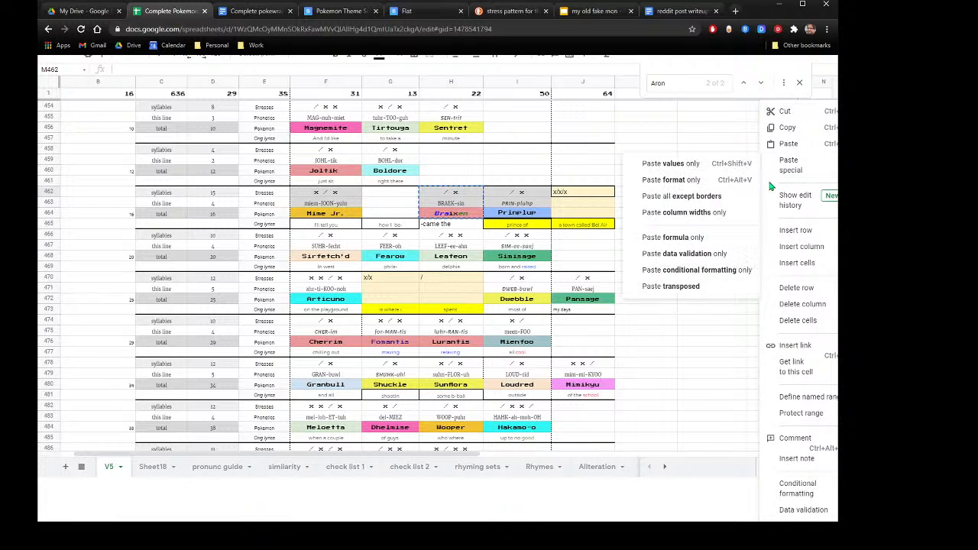
left_click(767, 144)
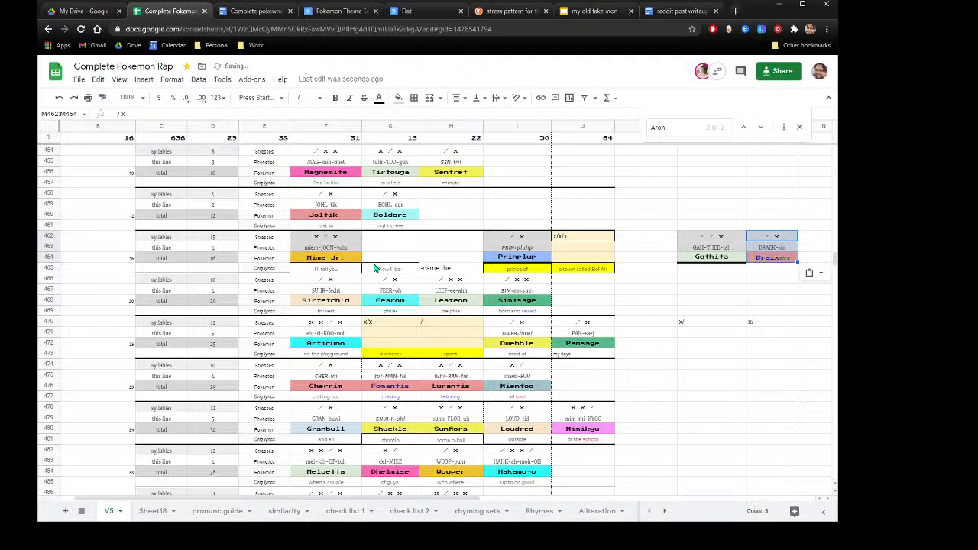
Re-split the original lyrics under the two emptied slots so G465 reads "how I" and H465 reads "became the".
left_click(391, 237)
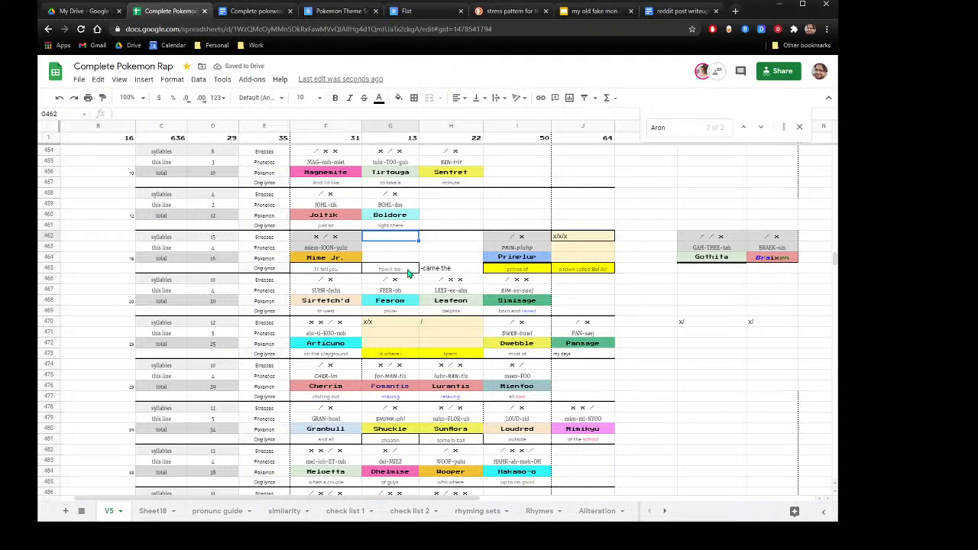
left_click(397, 269)
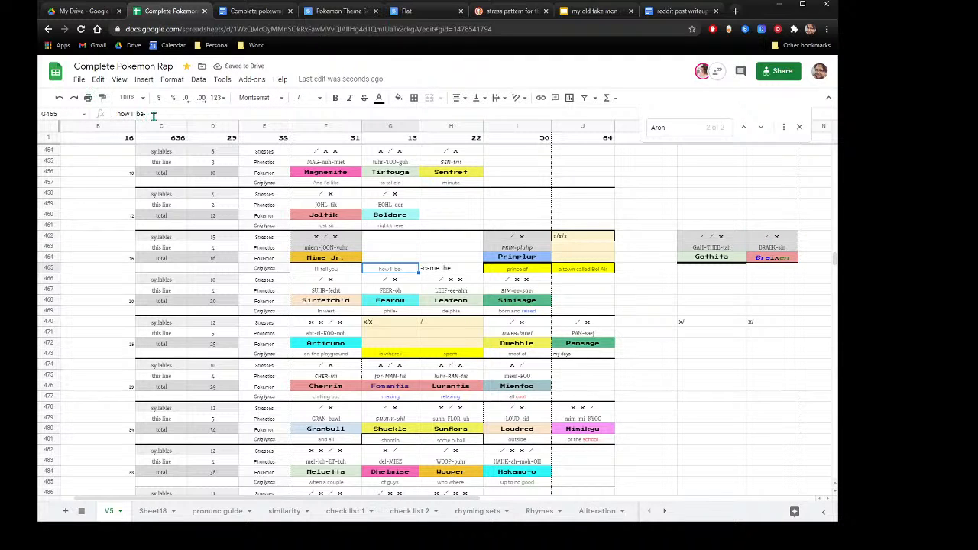
left_click_drag(152, 115, 133, 114)
key("BackSpace")
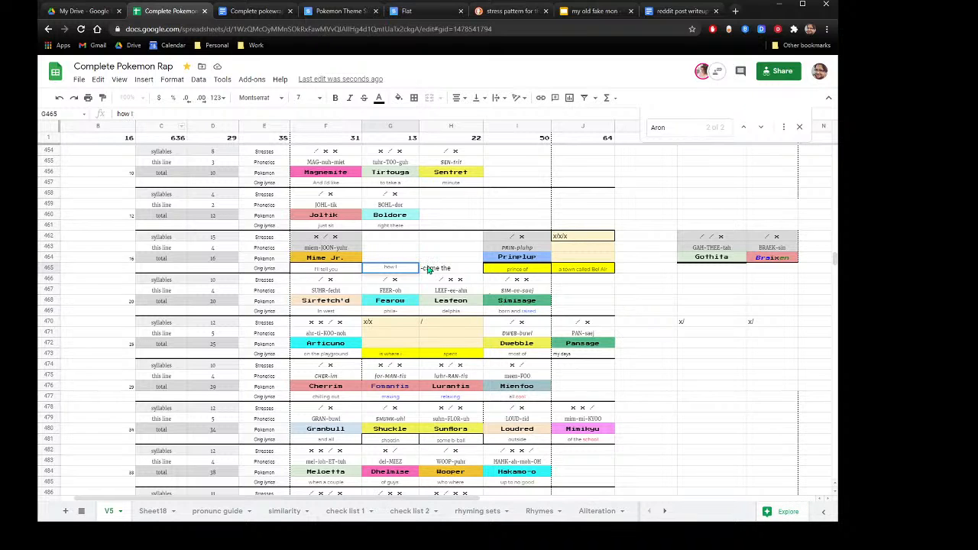
left_click(427, 268)
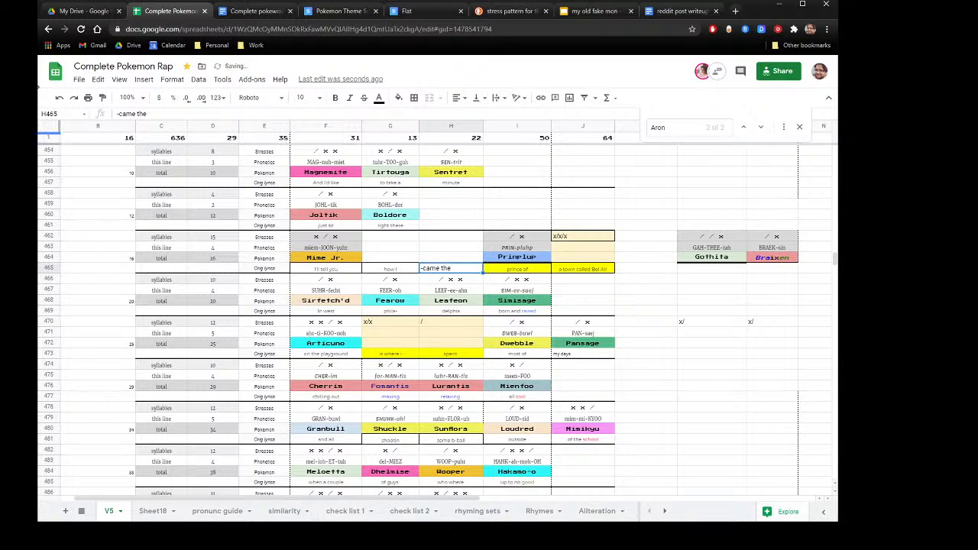
left_click(119, 114)
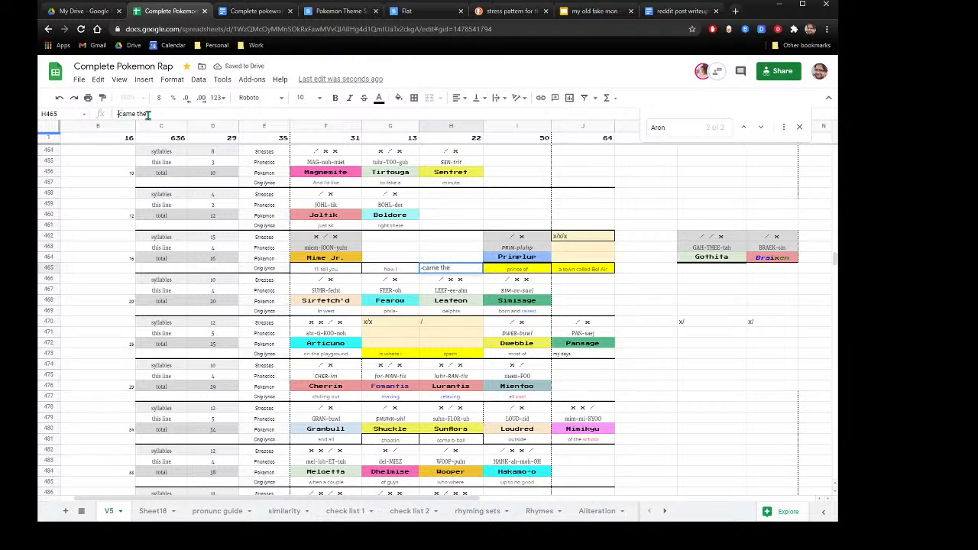
key("Delete")
type("be")
Enter the stress patterns x/x in H462 and x/ in G462 for the two emptied slots after Mime Jr.
left_click(447, 239)
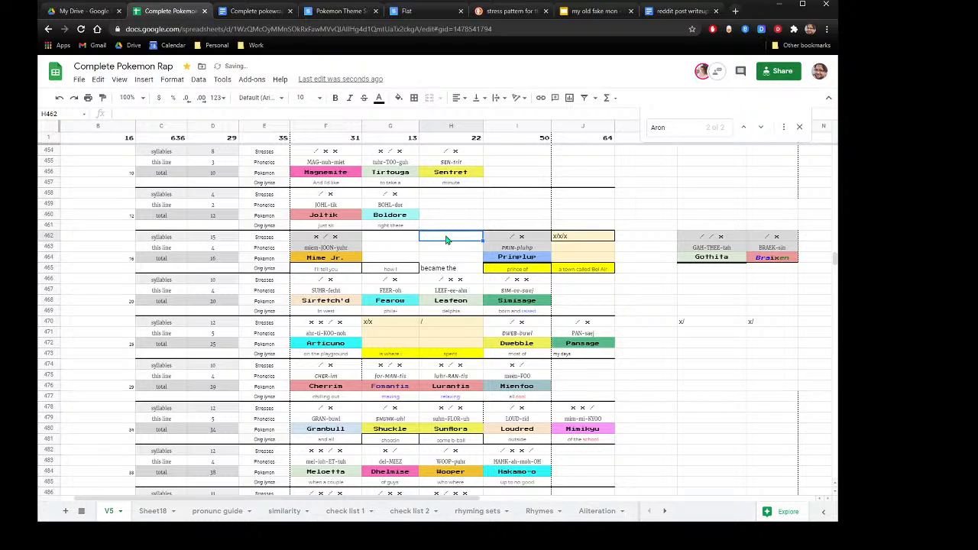
type("x/x")
left_click(383, 239)
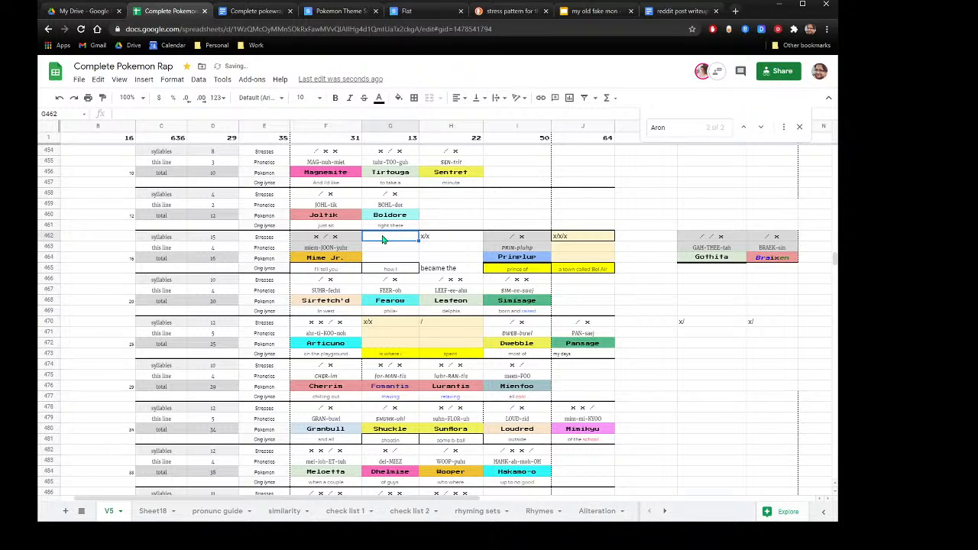
type("x/")
Change the stress pattern in G462 to /x and select the empty phonetics and Pokemon cells beneath it.
left_click(387, 260)
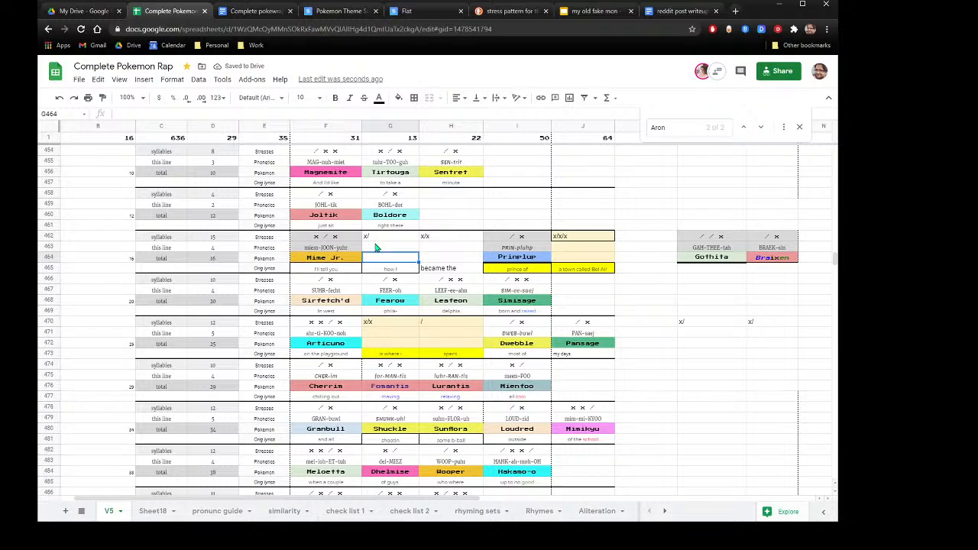
left_click(374, 238)
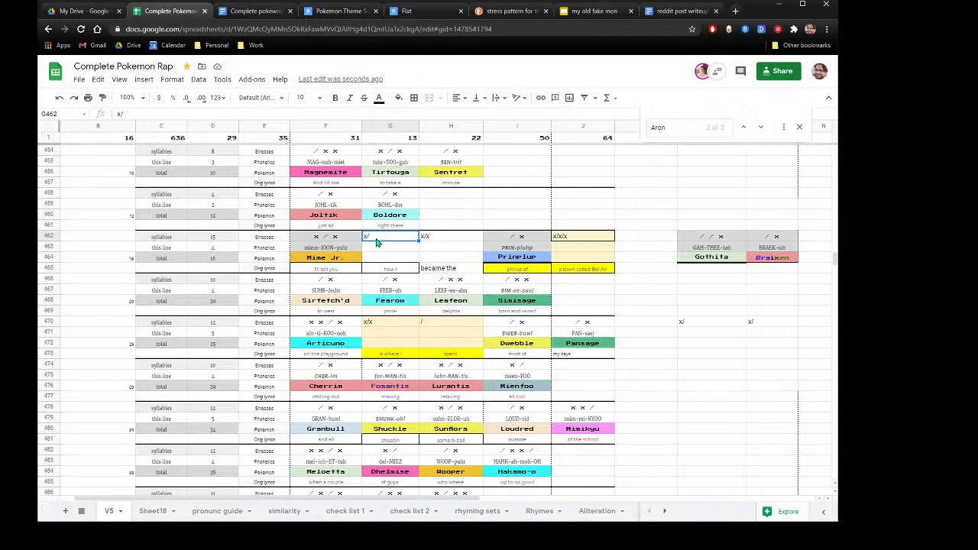
type("/x")
key("Return")
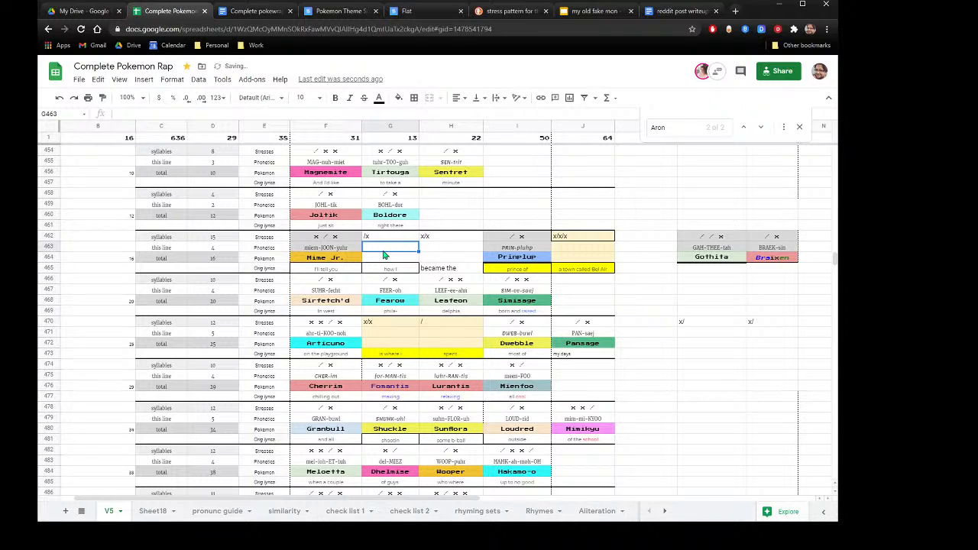
left_click_drag(384, 254, 384, 260)
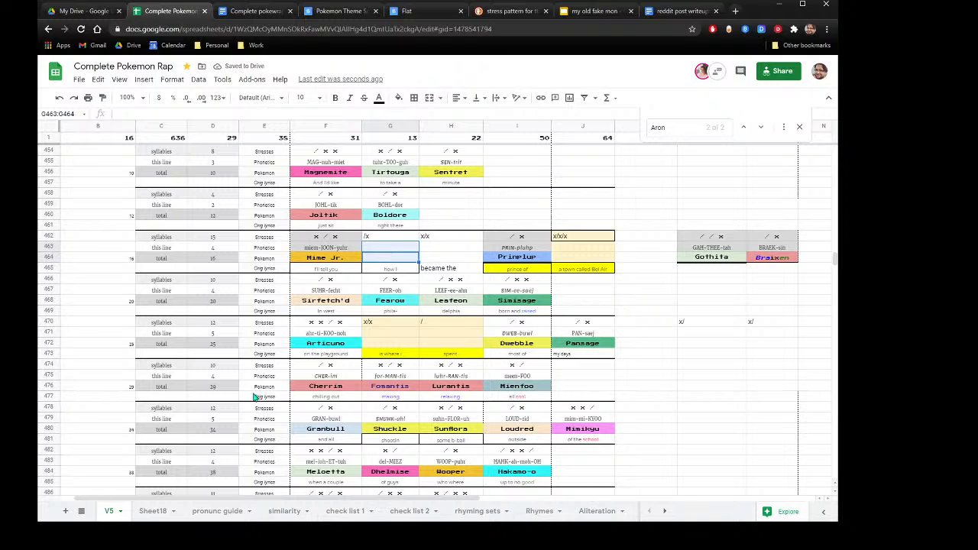
Search the vowel guide sheet for names with the vowel sound "ou-" and select the 722 Rowlet entry.
left_click(206, 511)
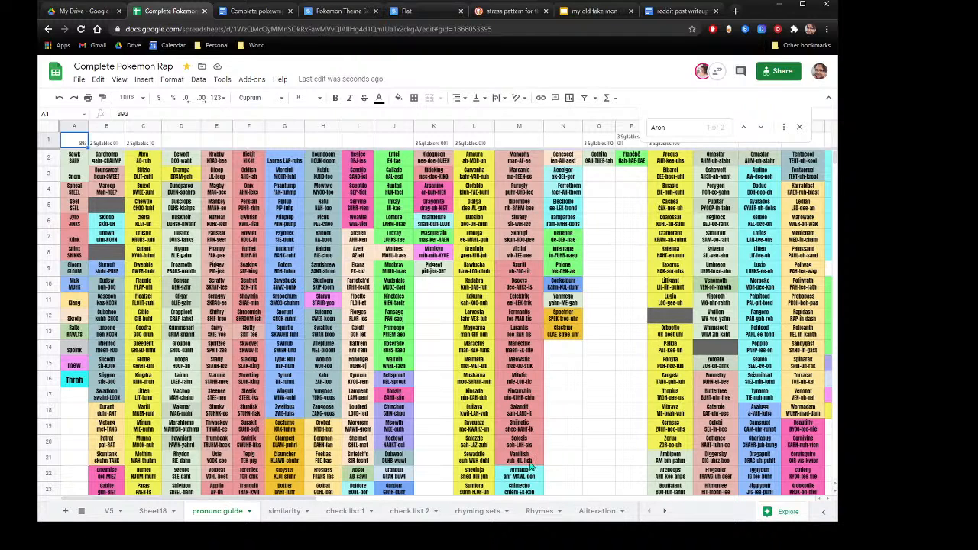
left_click(664, 511)
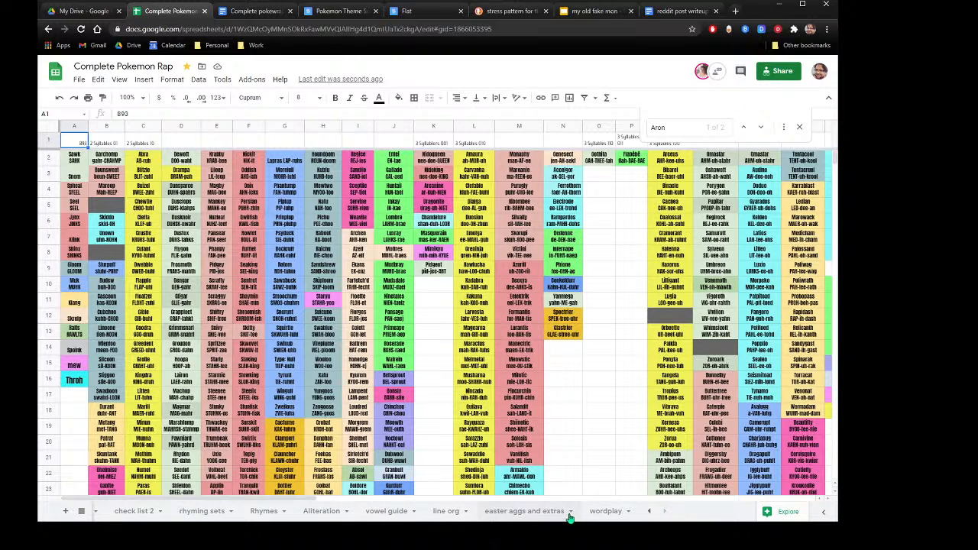
left_click(381, 512)
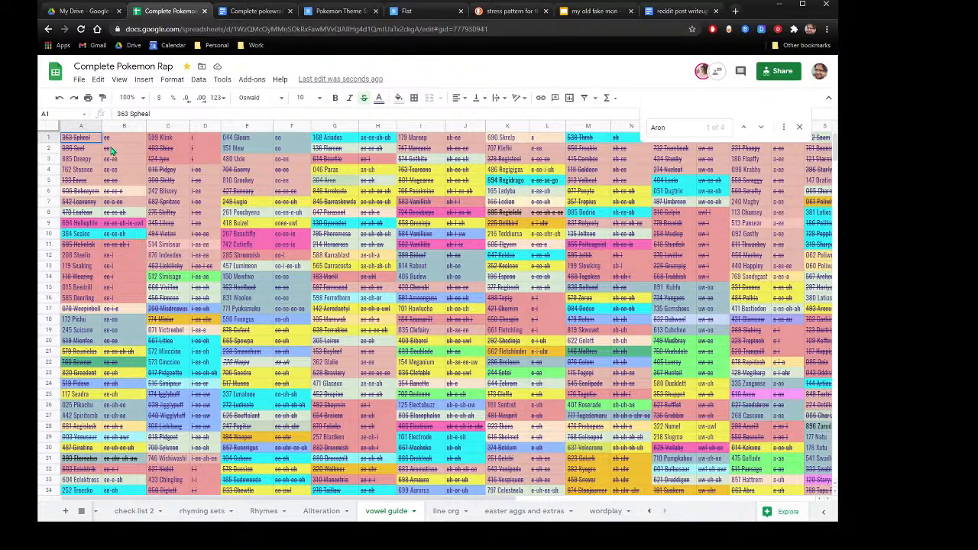
double_click(678, 127)
type("ou")
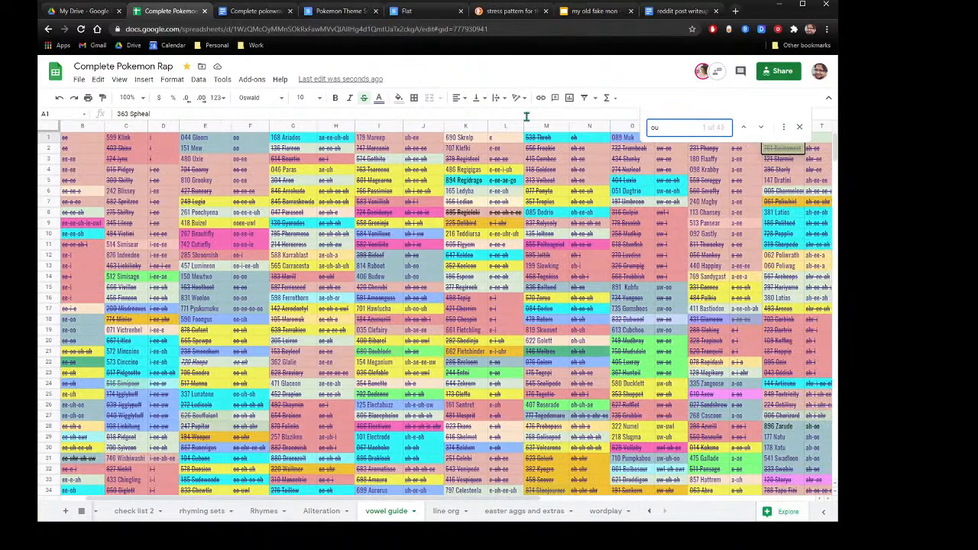
type("-")
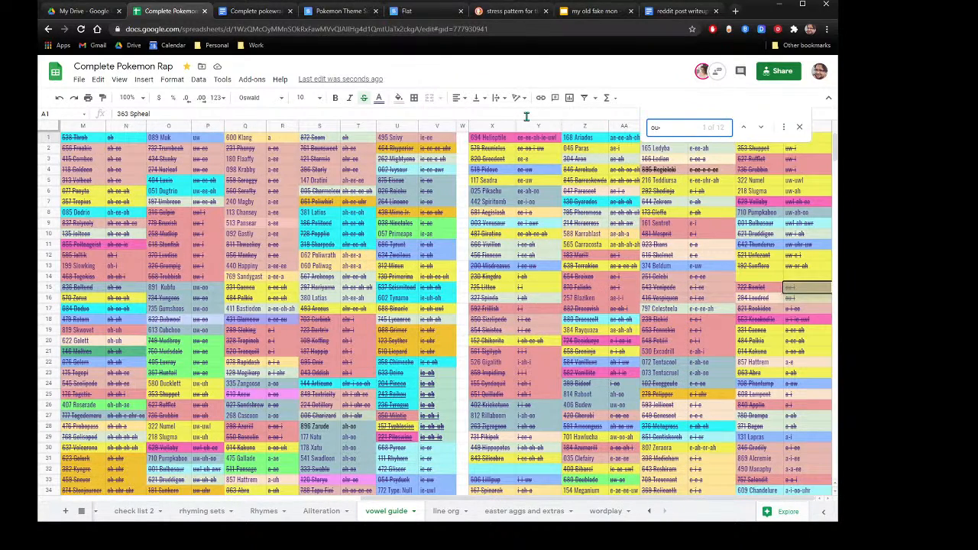
left_click(758, 288)
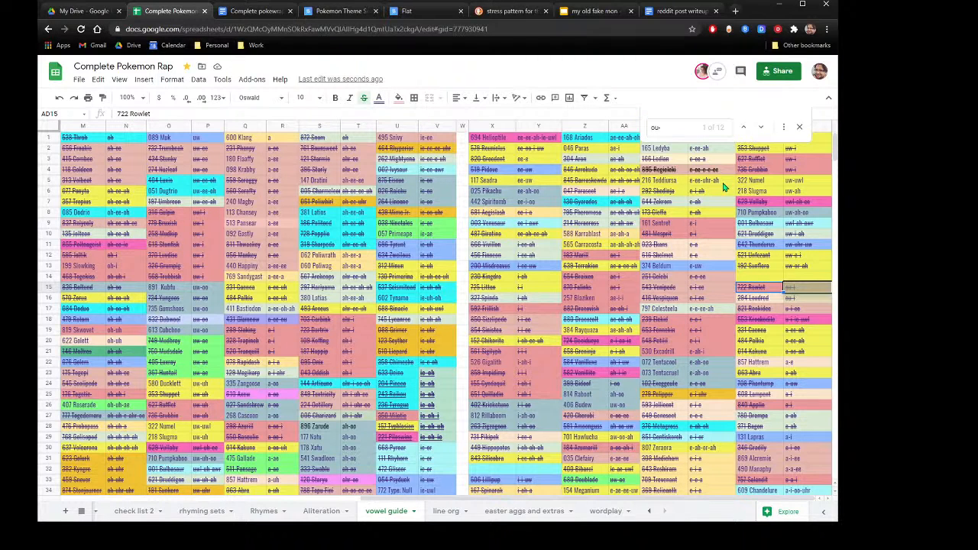
Reorder the sheets so that vowel guide sits directly after pronunc guide and before similarity.
left_click(135, 512)
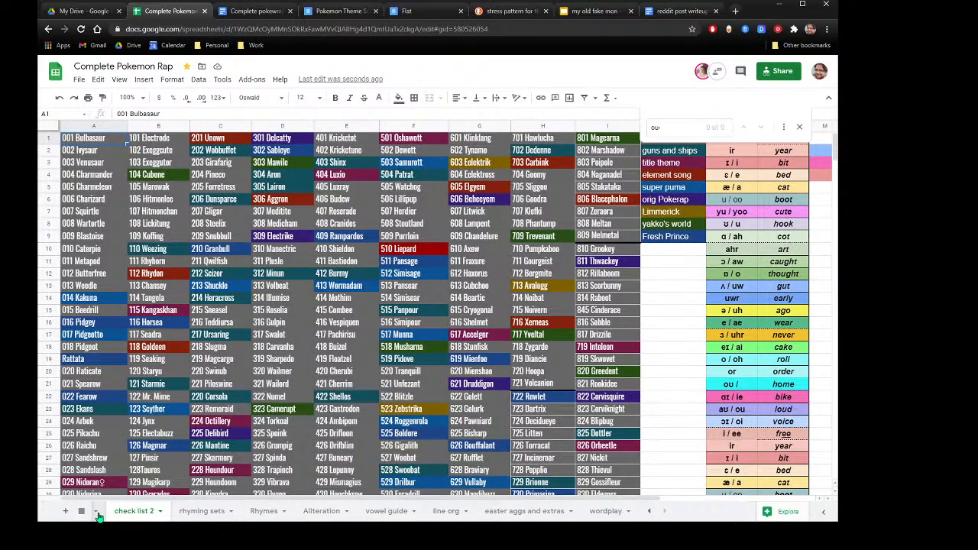
left_click(100, 517)
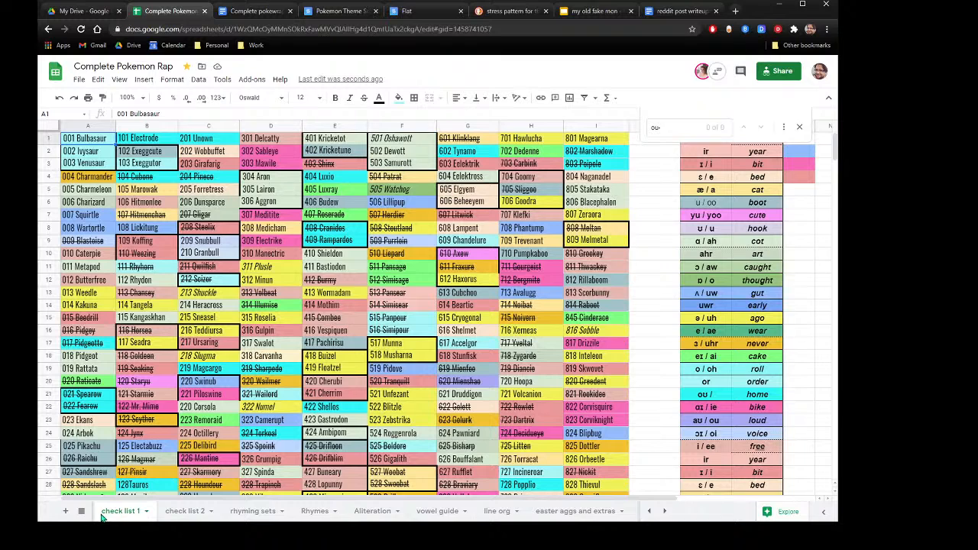
left_click(652, 514)
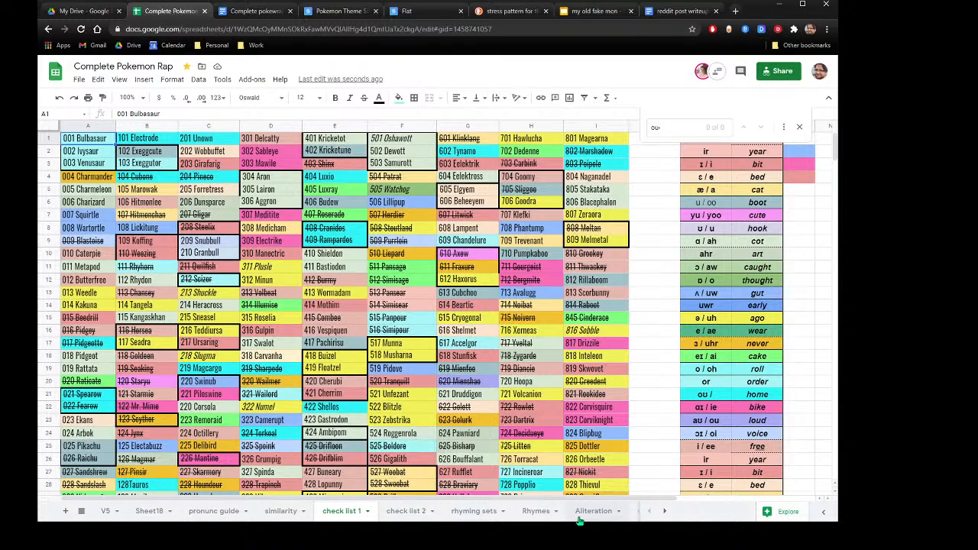
left_click(664, 511)
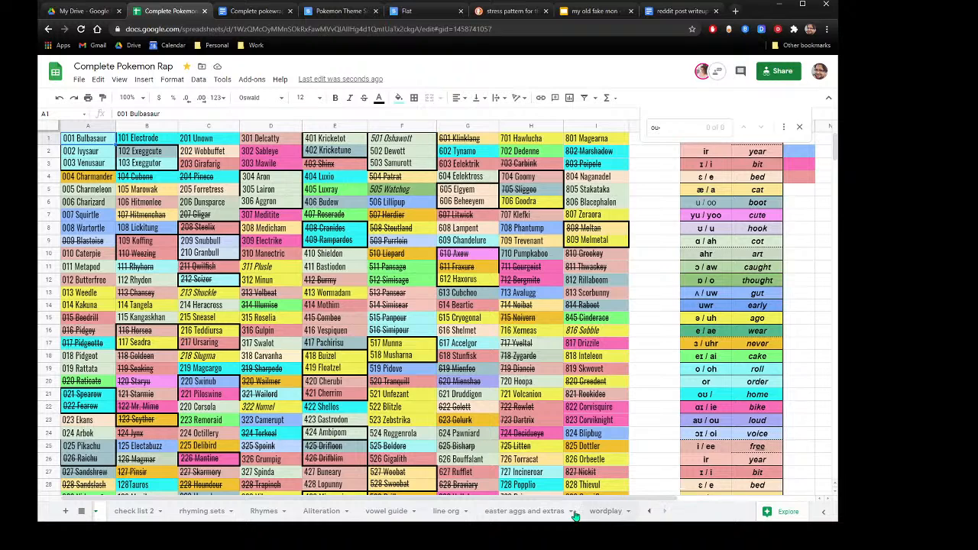
left_click_drag(390, 512, 79, 511)
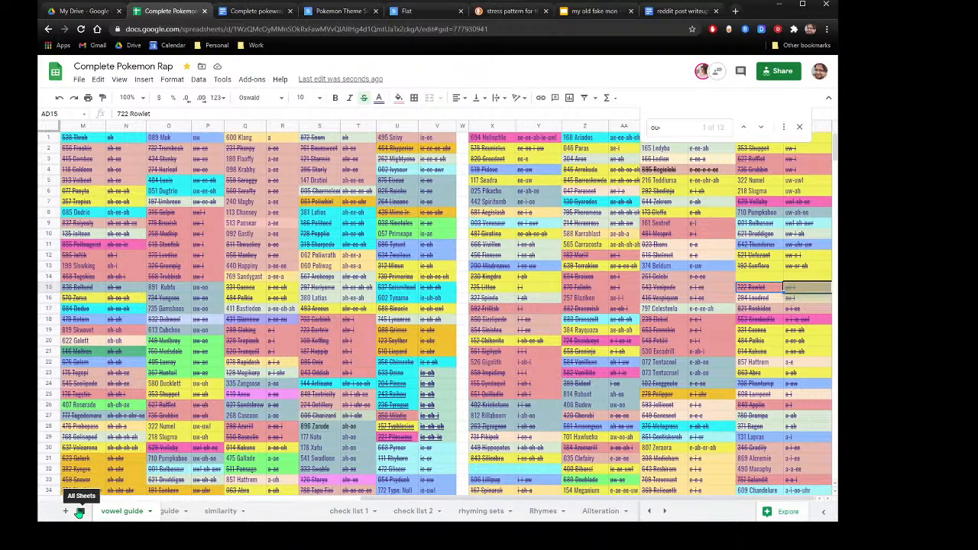
left_click_drag(78, 513, 293, 519)
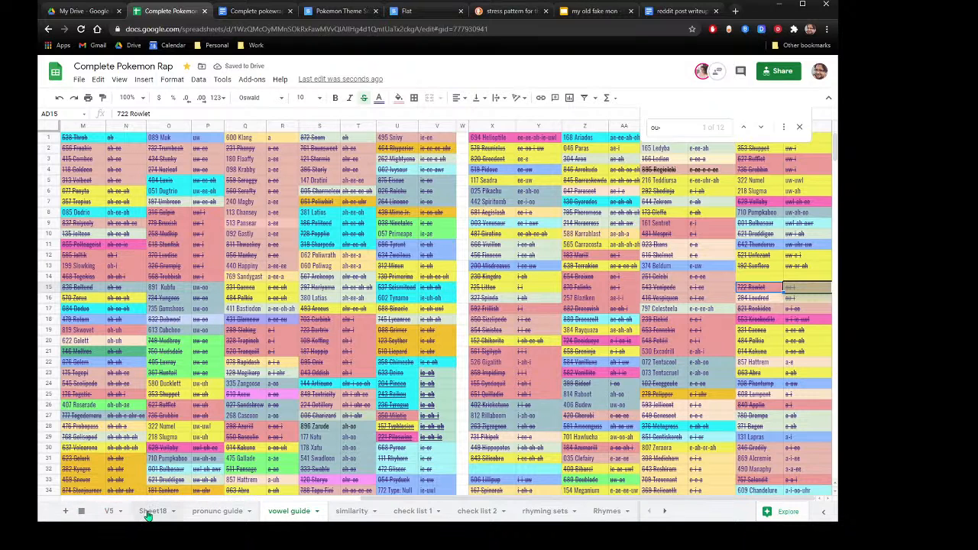
Note rowlet as a candidate Pokemon in K462 of the V5 sheet, beside the x/x/x slot.
left_click(110, 512)
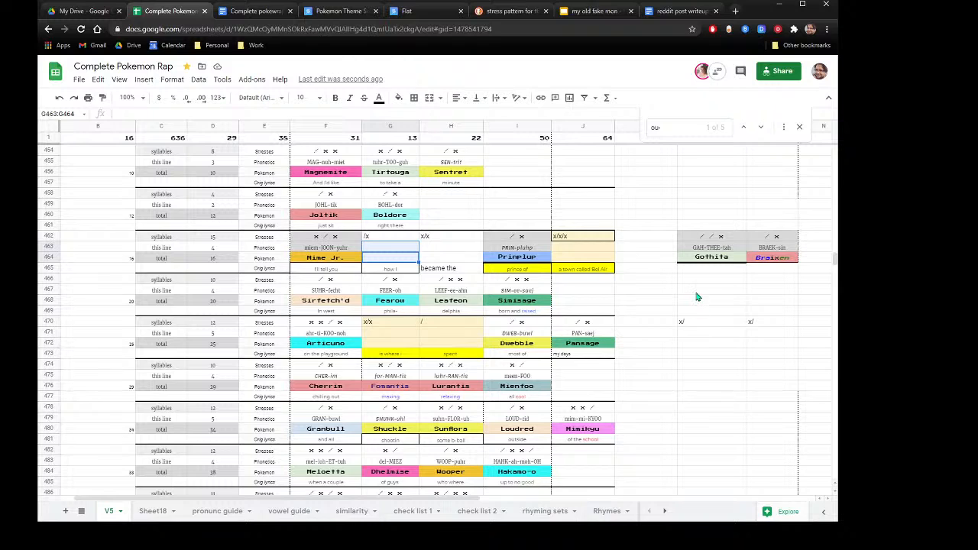
left_click(635, 237)
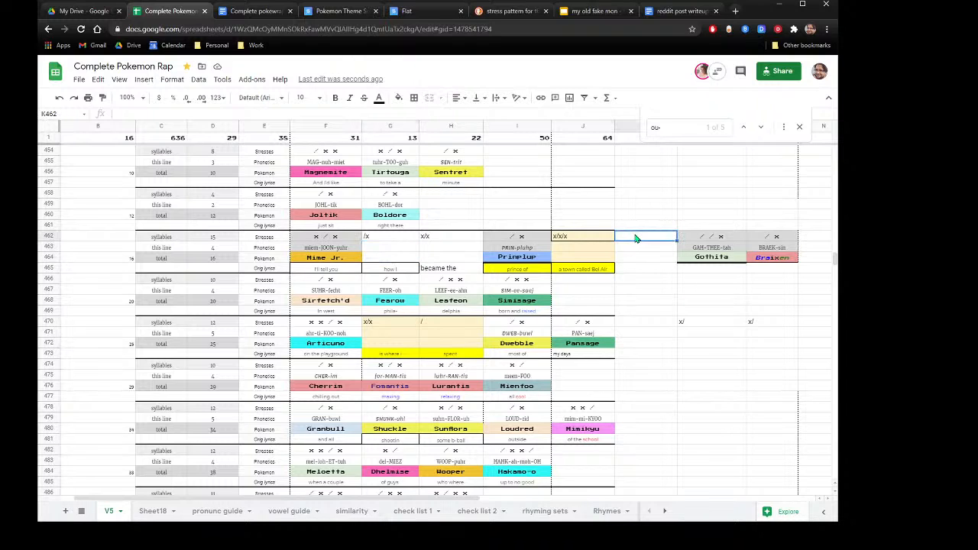
type("rou")
type("wlet")
Check the vowel guide sheet for more names with the "ou-" sound and select the 294 Loudred entry.
left_click(343, 518)
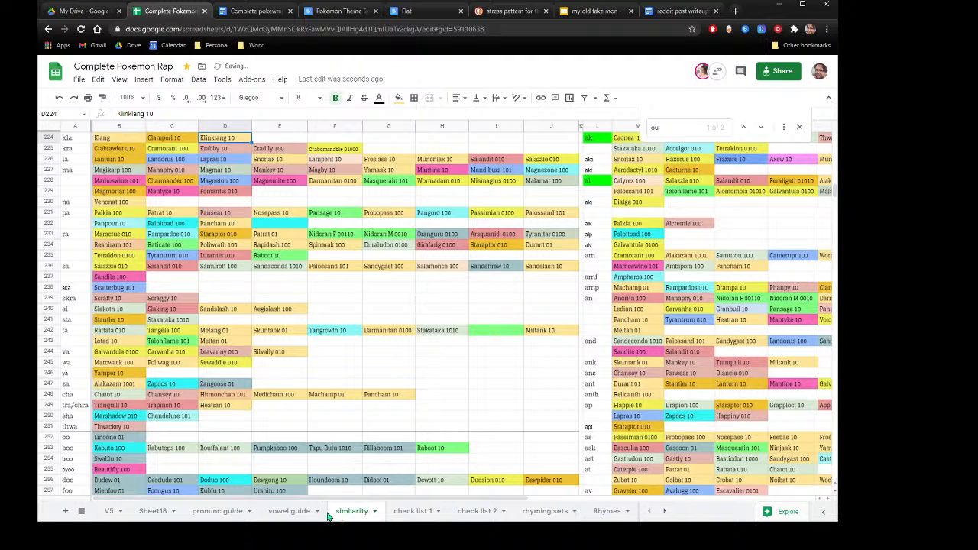
left_click(290, 518)
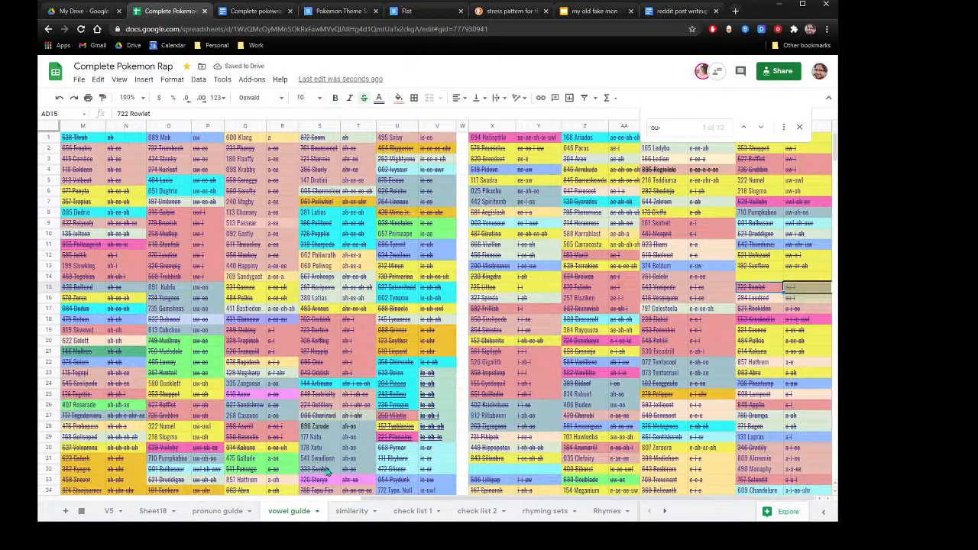
left_click(760, 300)
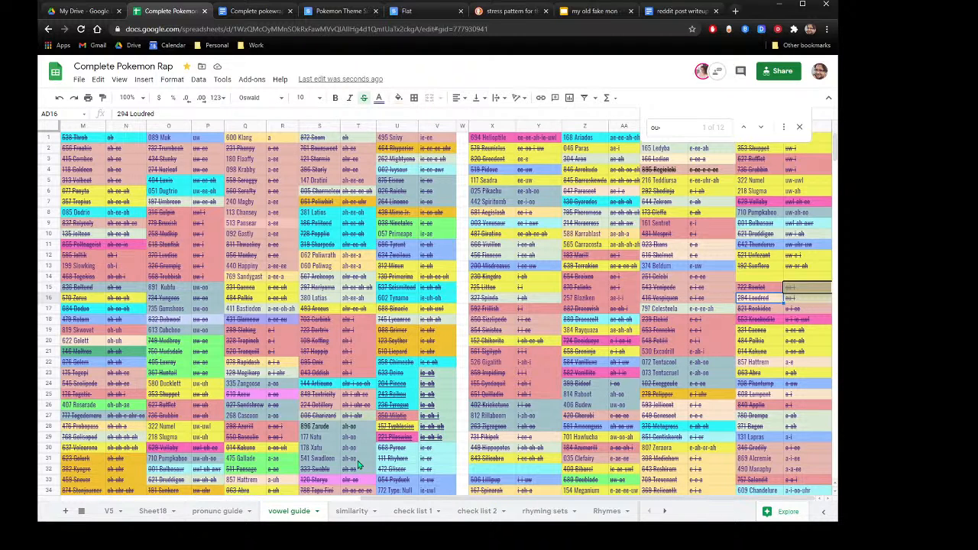
List drowzee in K463 and loudred in K464 of the V5 sheet, below the rowlet note.
left_click(151, 512)
left_click(109, 511)
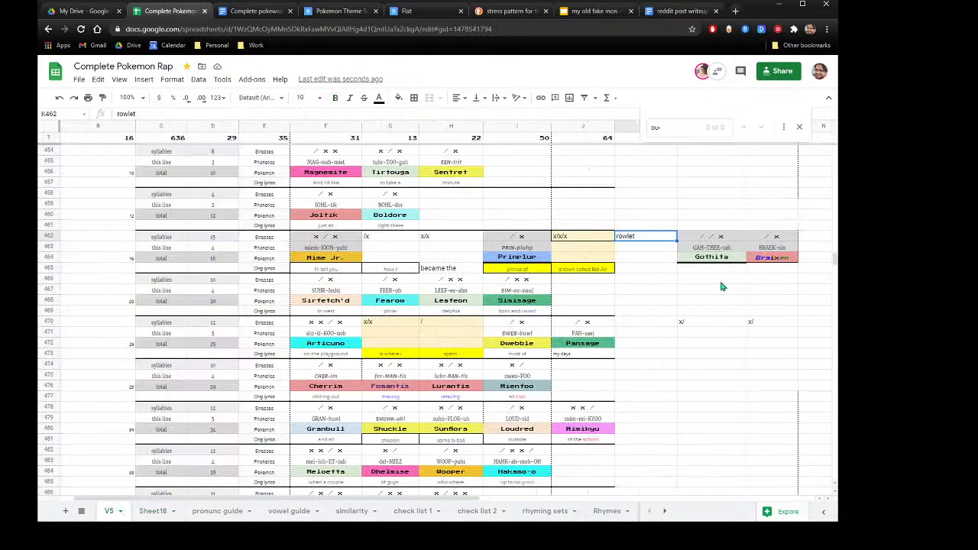
left_click(639, 249)
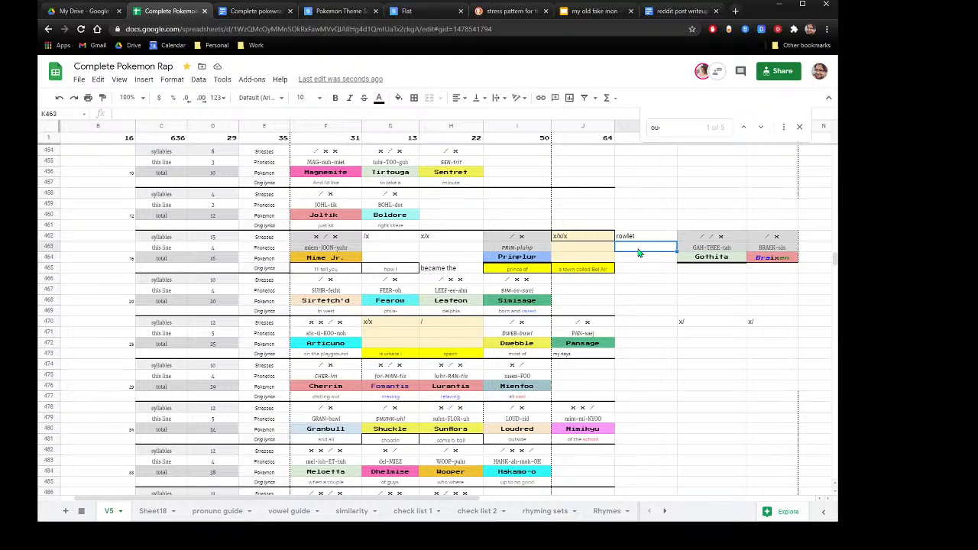
type("drowzee")
key("Return")
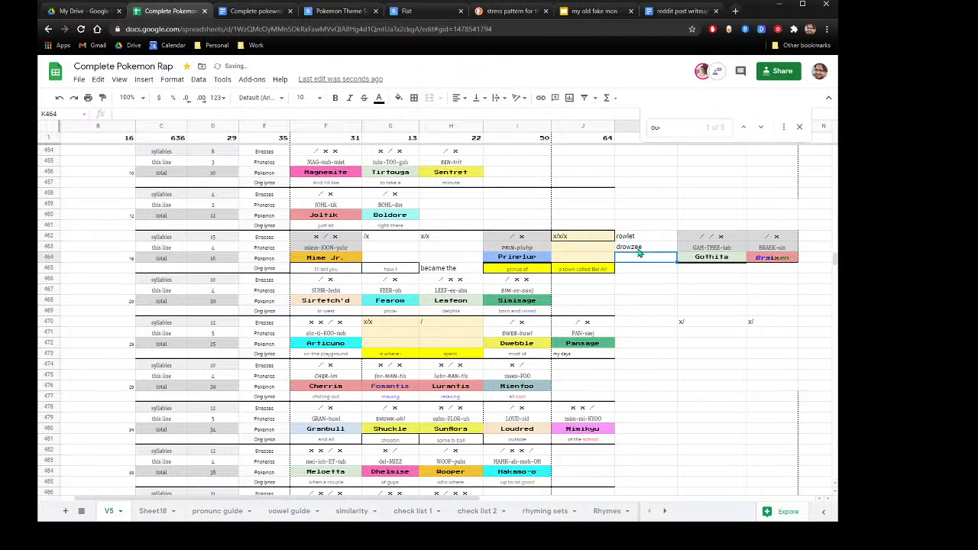
type("loudred")
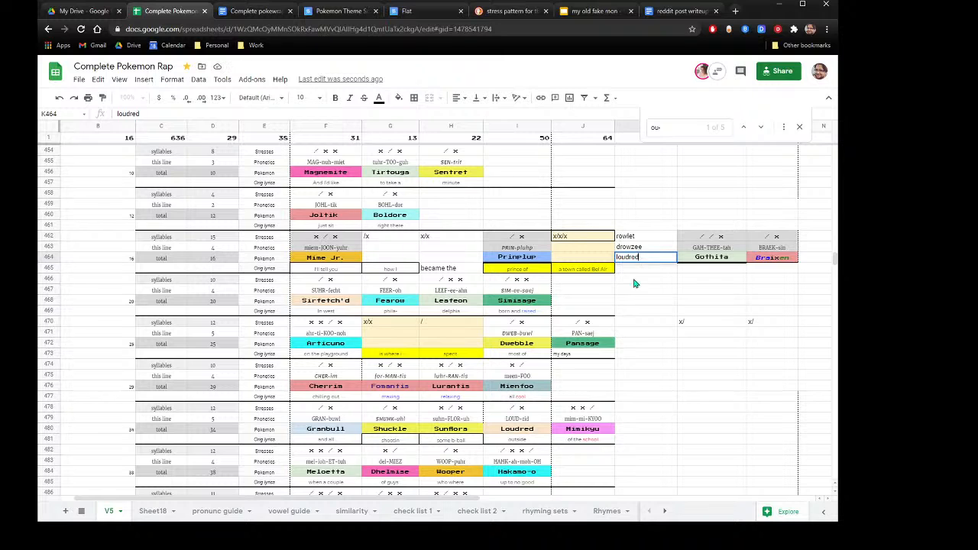
Search the V5 sheet for rowlet to find where that Pokemon is already used.
right_click(629, 238)
left_click(654, 127)
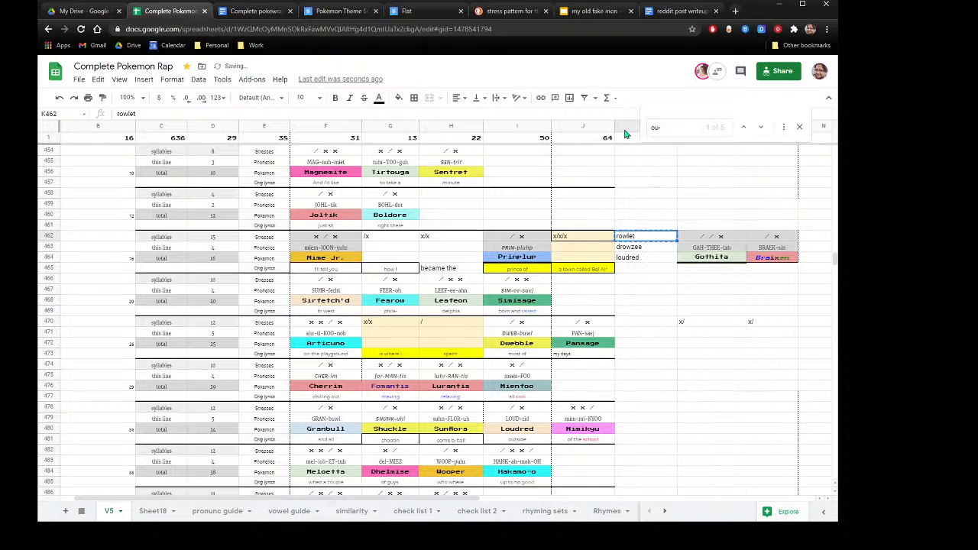
left_click(683, 129)
type("ou")
key("ctrl+a")
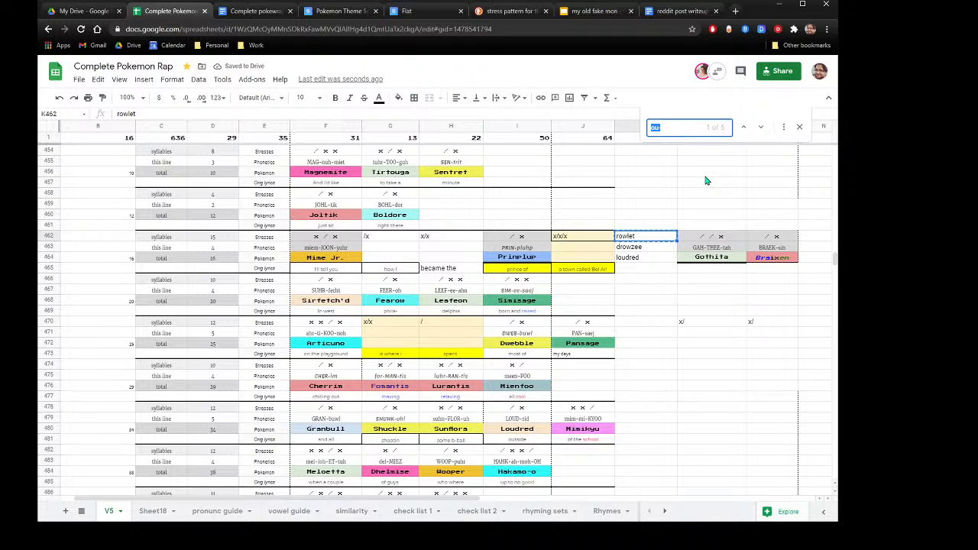
type("rowlet")
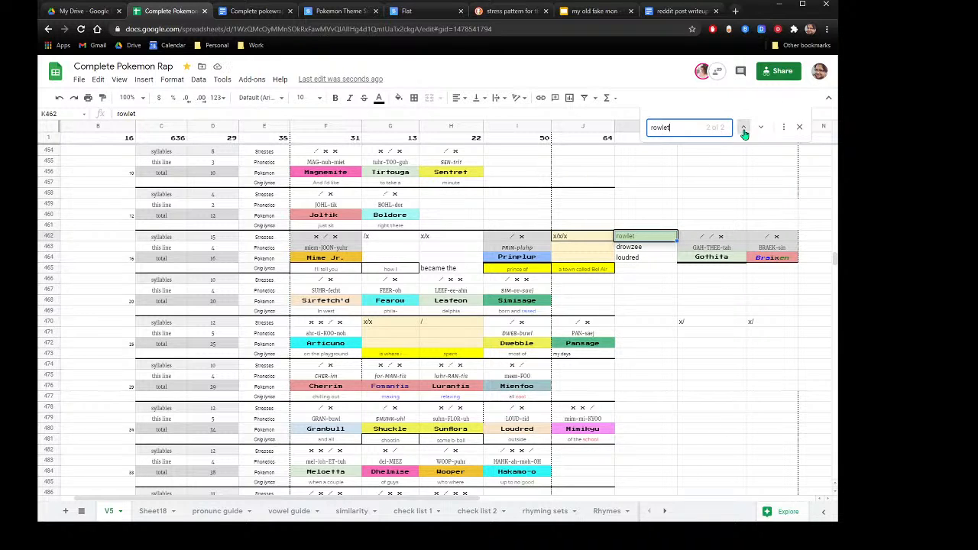
left_click(744, 129)
scroll(534, 240, "up", 2)
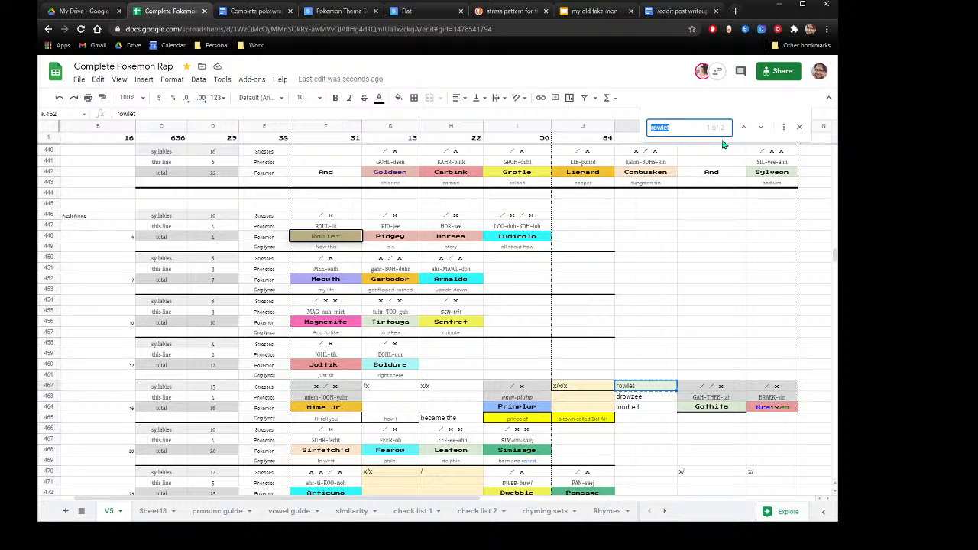
left_click(763, 128)
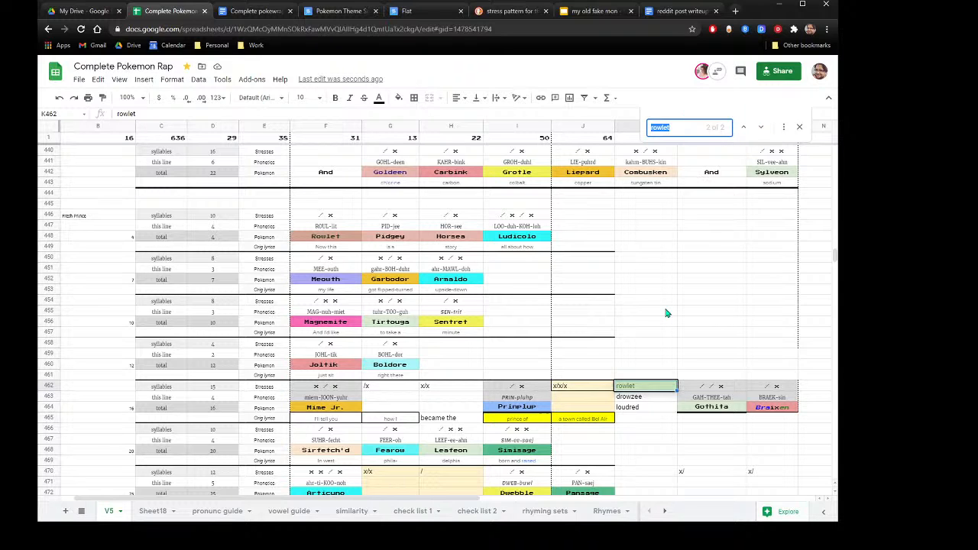
Search the V5 sheet for drowzee to find where that Pokemon is already used.
right_click(628, 397)
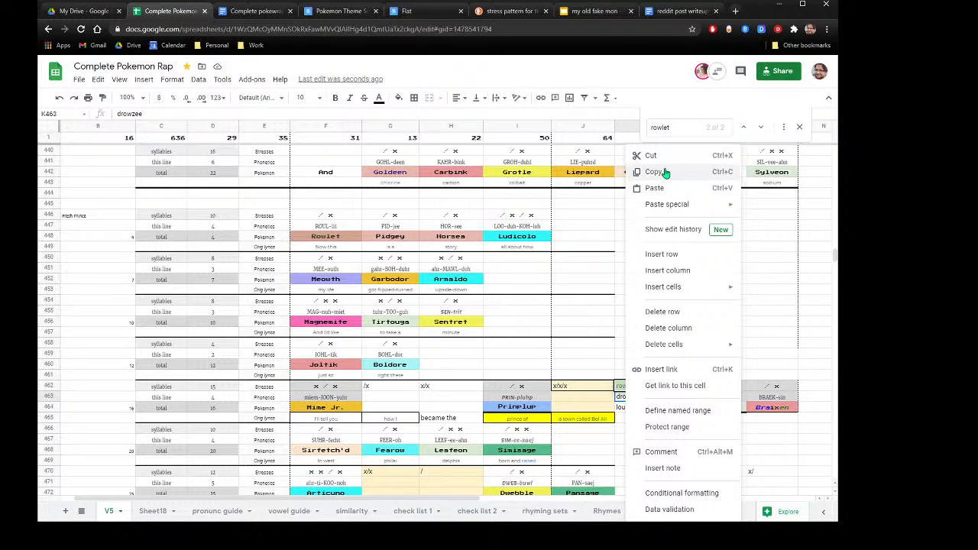
left_click(655, 157)
left_click(659, 127)
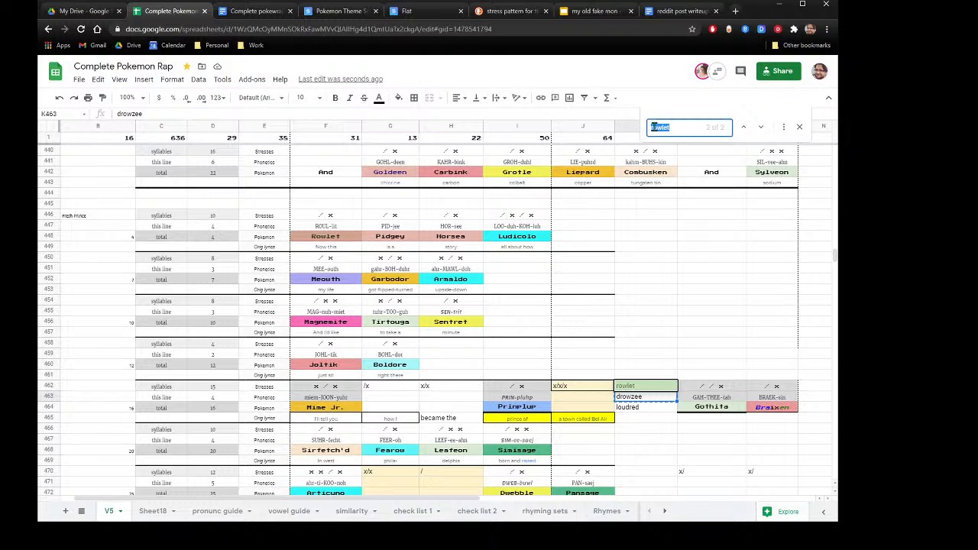
type("drowzee")
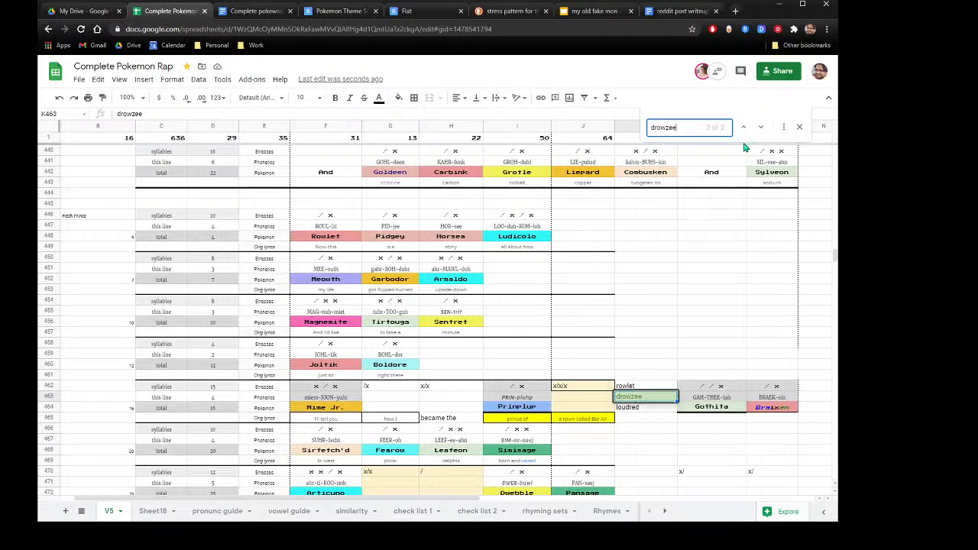
left_click(759, 127)
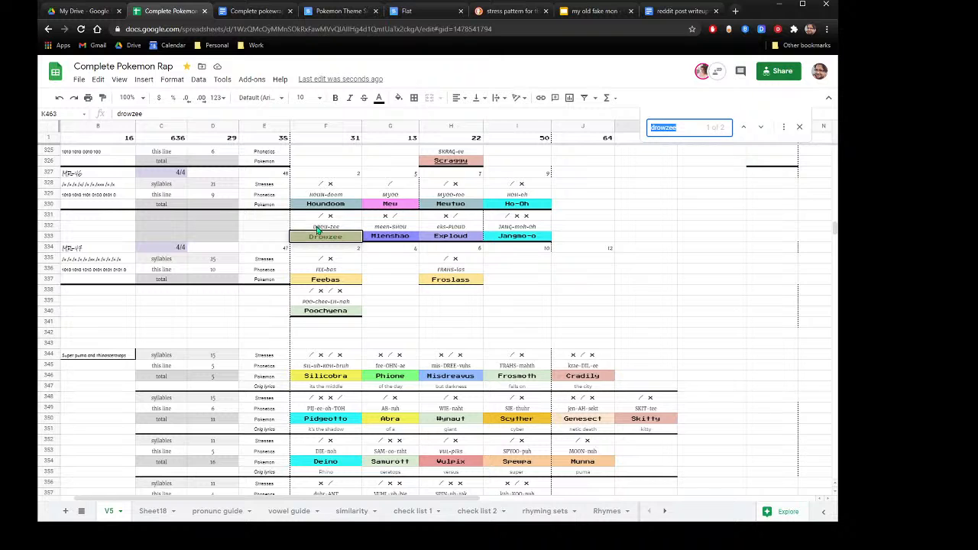
Move Drowzee with its stress pattern and phonetics from F331:F333 to the "how I" slot at G462:G464.
left_click_drag(330, 219, 331, 240)
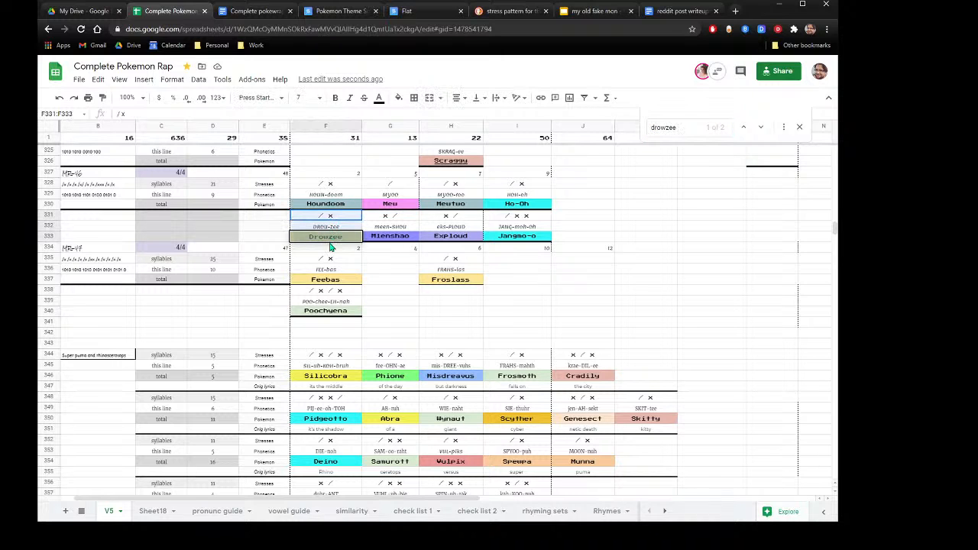
right_click(331, 243)
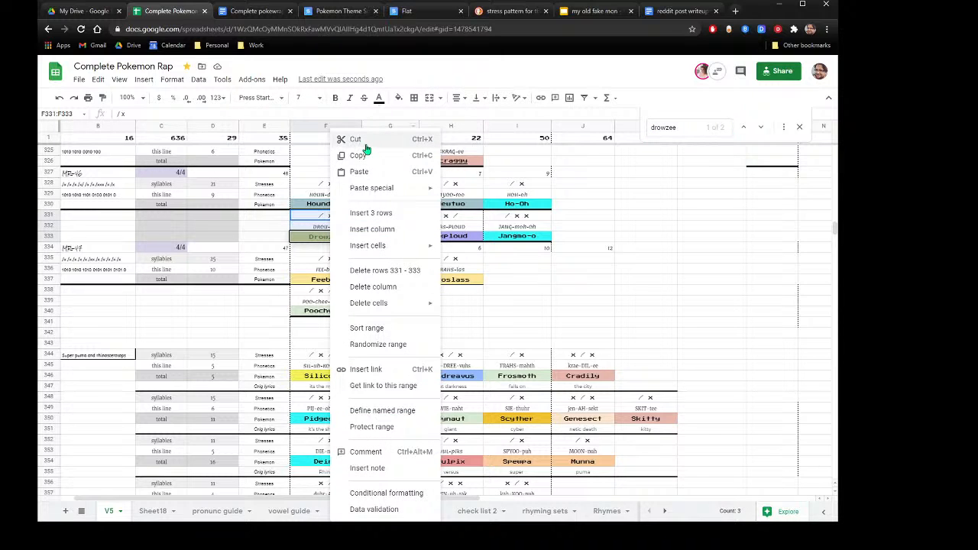
left_click(362, 140)
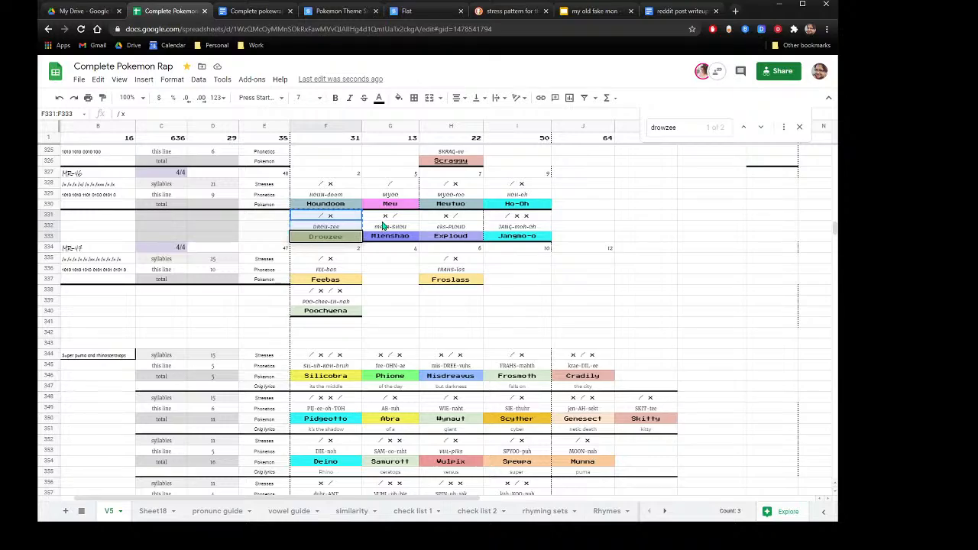
scroll(382, 226, "down", 10)
scroll(385, 226, "down", 6)
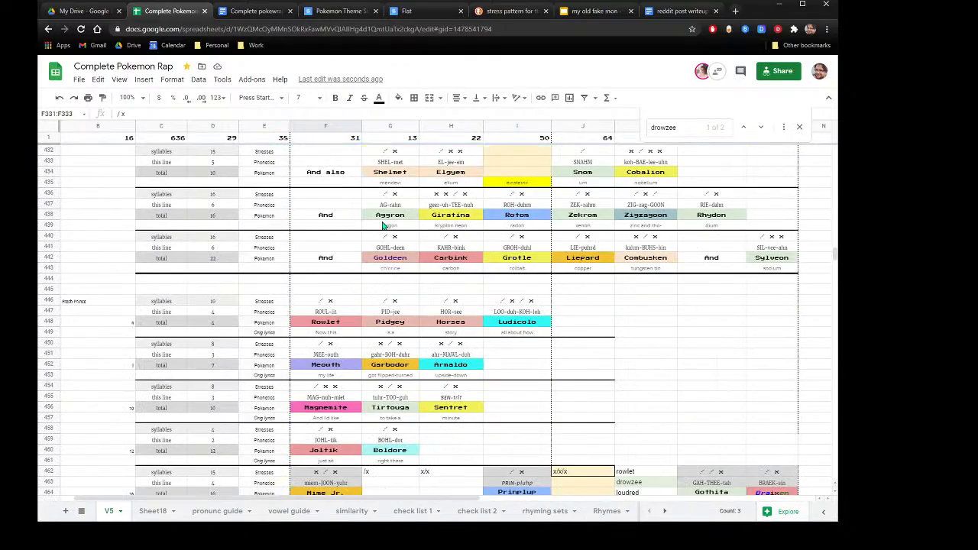
scroll(382, 226, "down", 4)
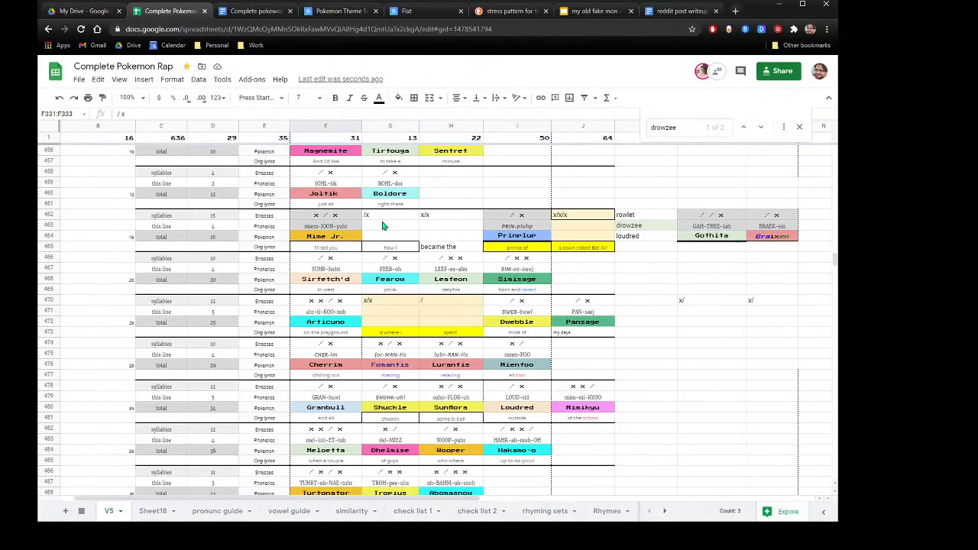
right_click(384, 217)
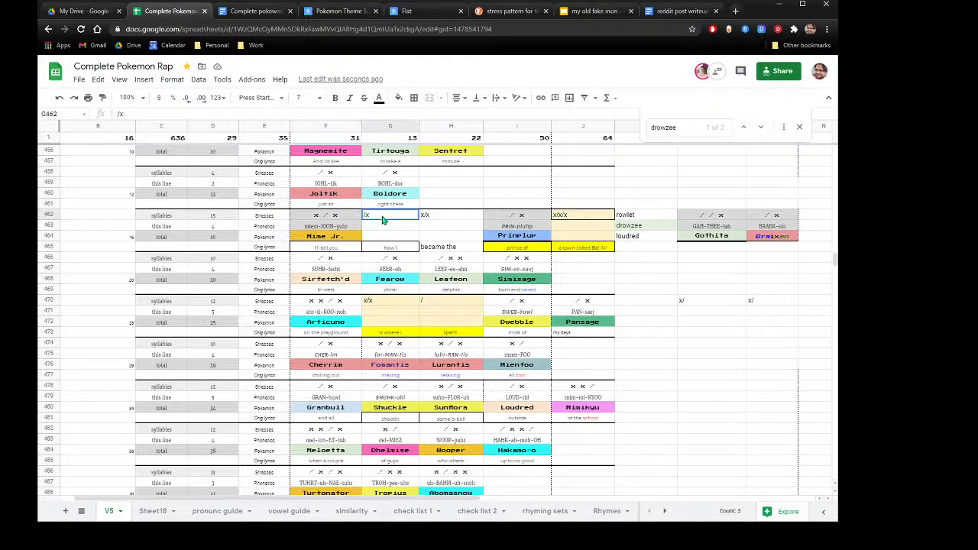
left_click(412, 188)
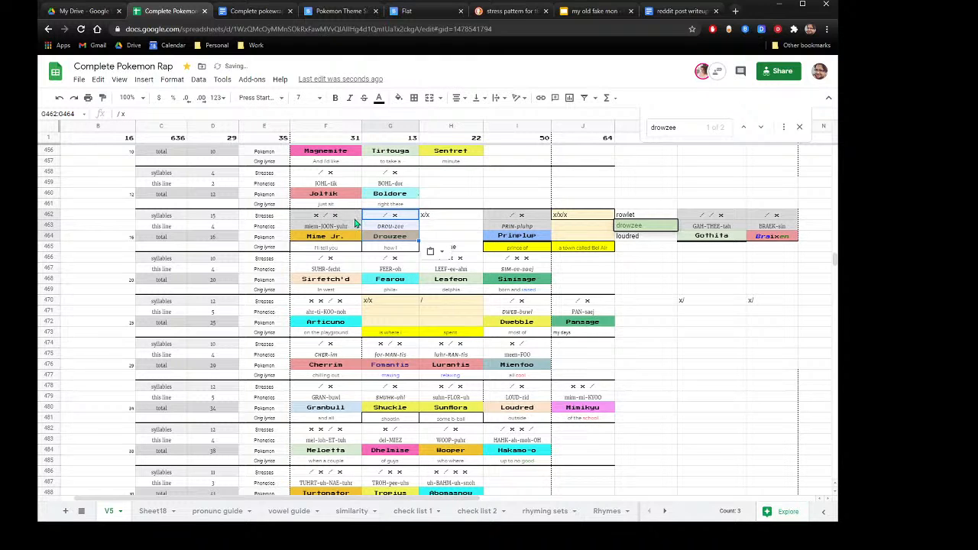
Fill the emptied Drowzee slot F331:F333 with light yellow to mark it as open.
scroll(355, 223, "up", 6)
scroll(355, 223, "up", 8)
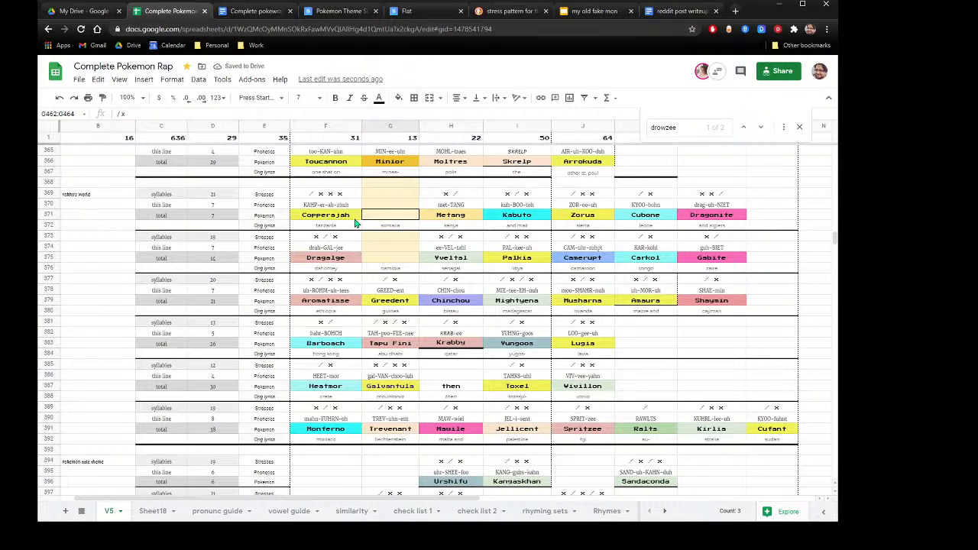
scroll(355, 223, "up", 8)
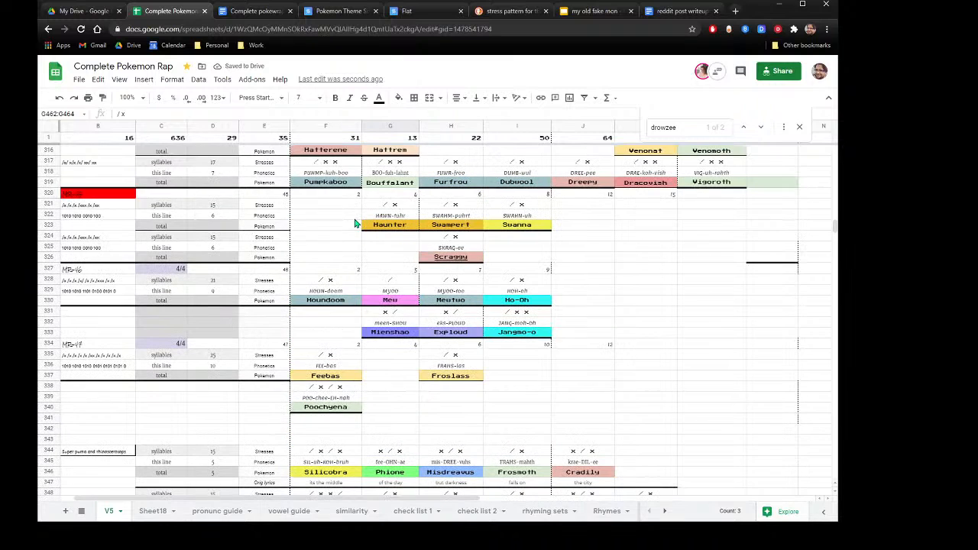
left_click(322, 318)
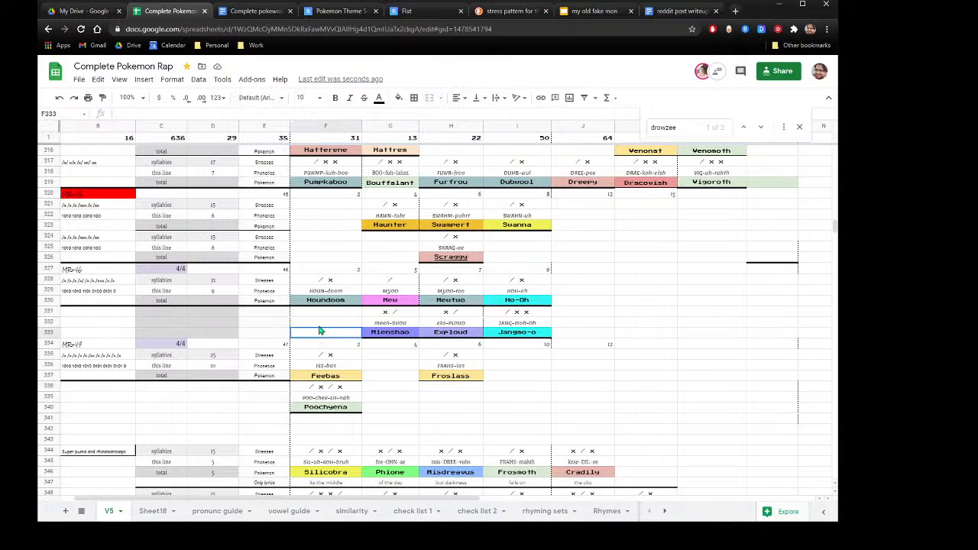
left_click(399, 98)
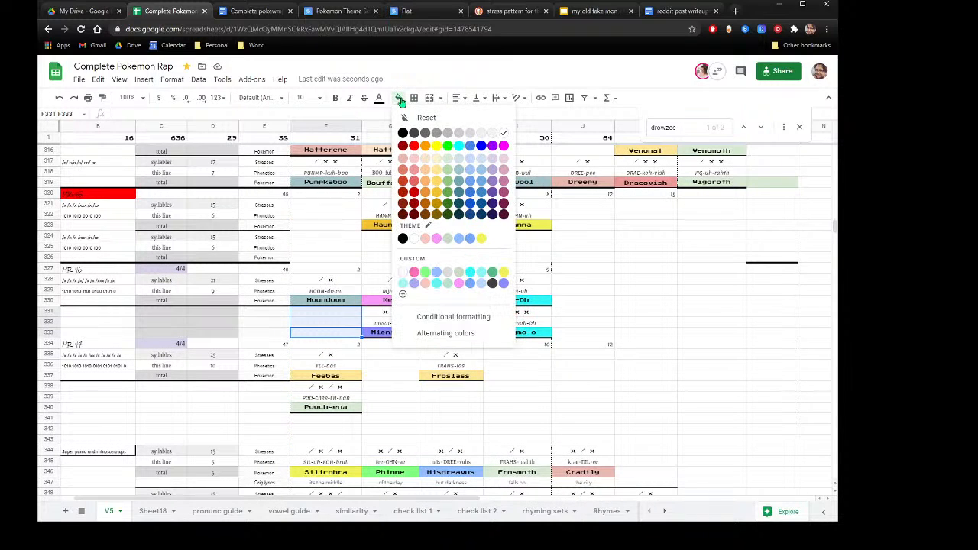
left_click(436, 158)
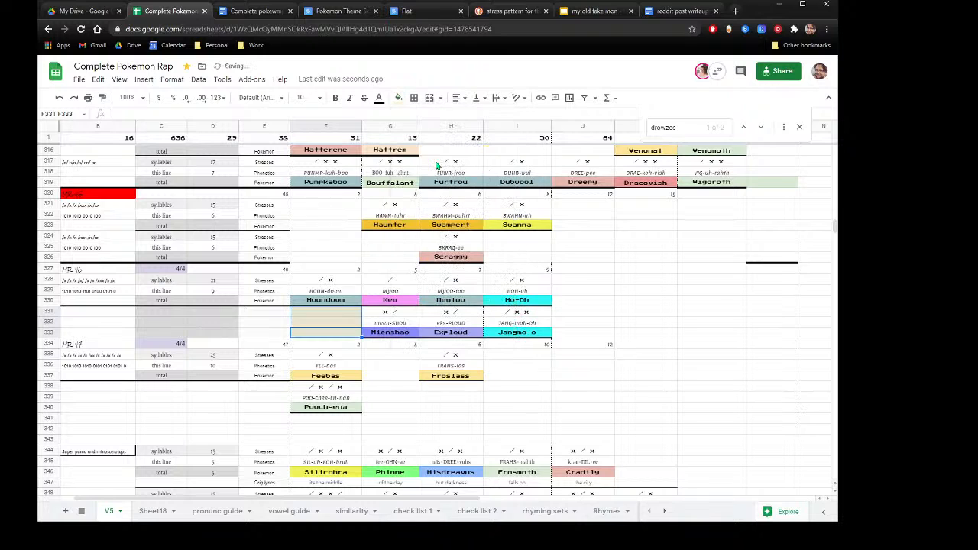
Clear the candidate names rowlet, drowzee and loudred from K462:K464 beside the Fresh Prince verse.
scroll(304, 291, "down", 5)
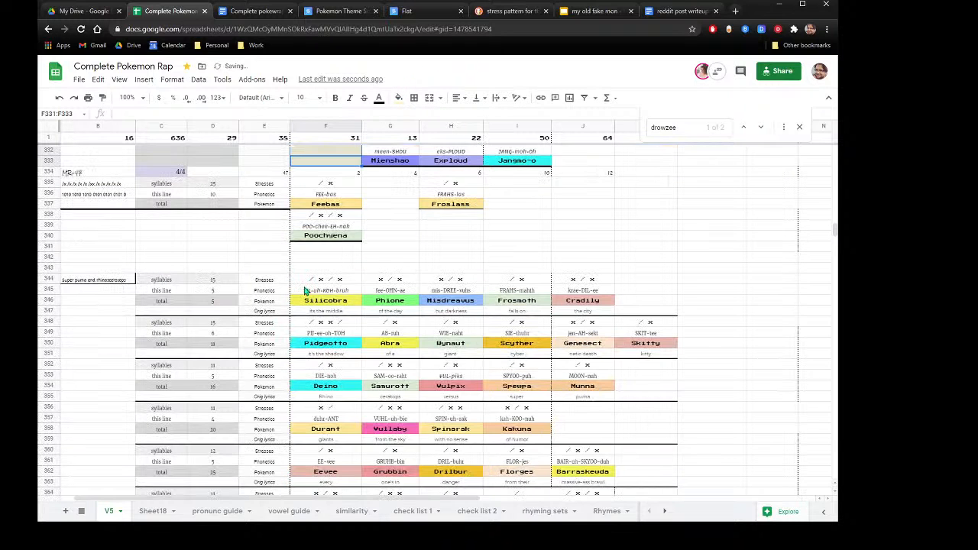
scroll(304, 291, "down", 5)
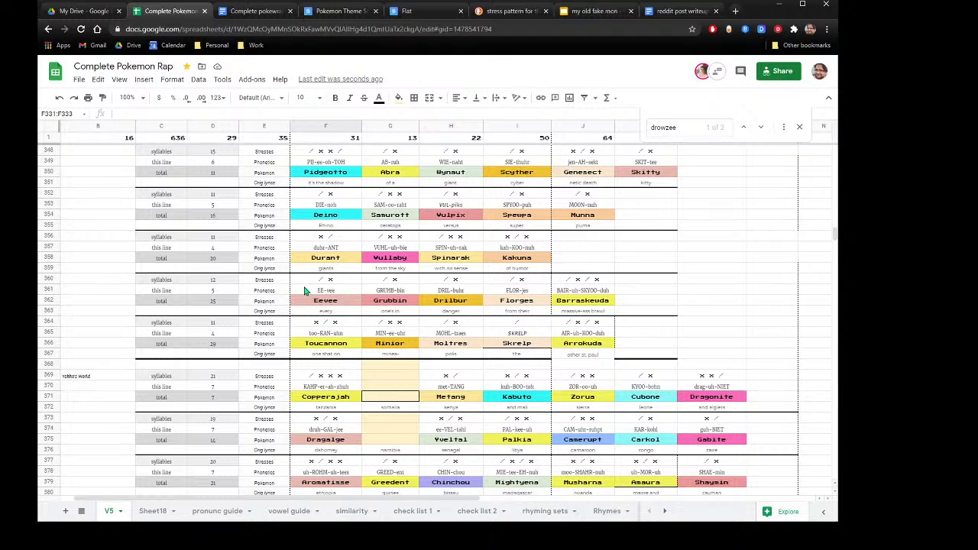
scroll(304, 291, "down", 18)
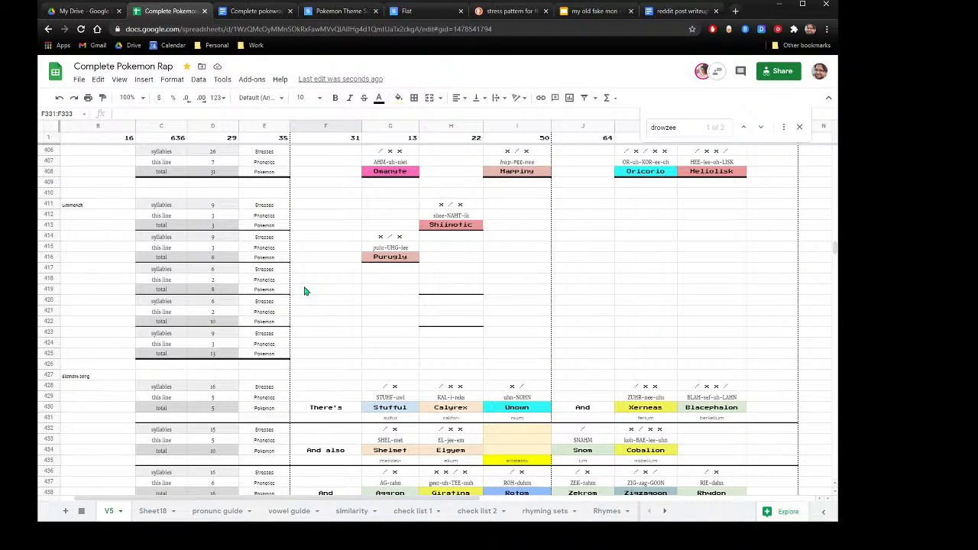
scroll(304, 291, "down", 18)
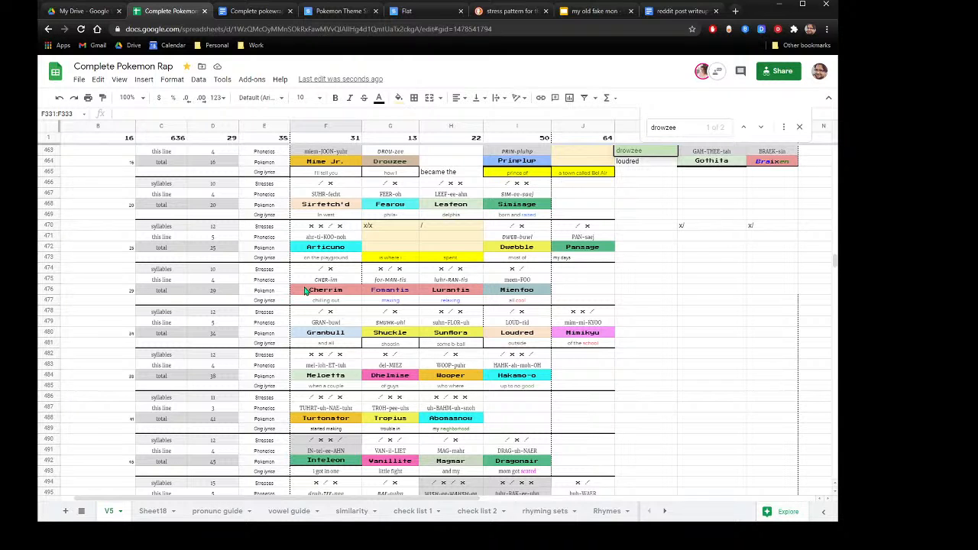
scroll(304, 291, "down", 18)
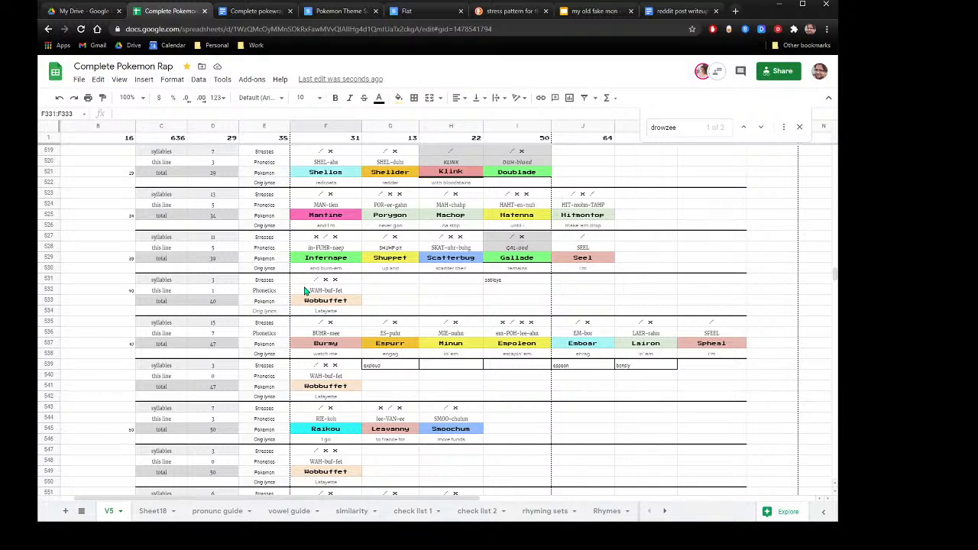
scroll(304, 291, "up", 20)
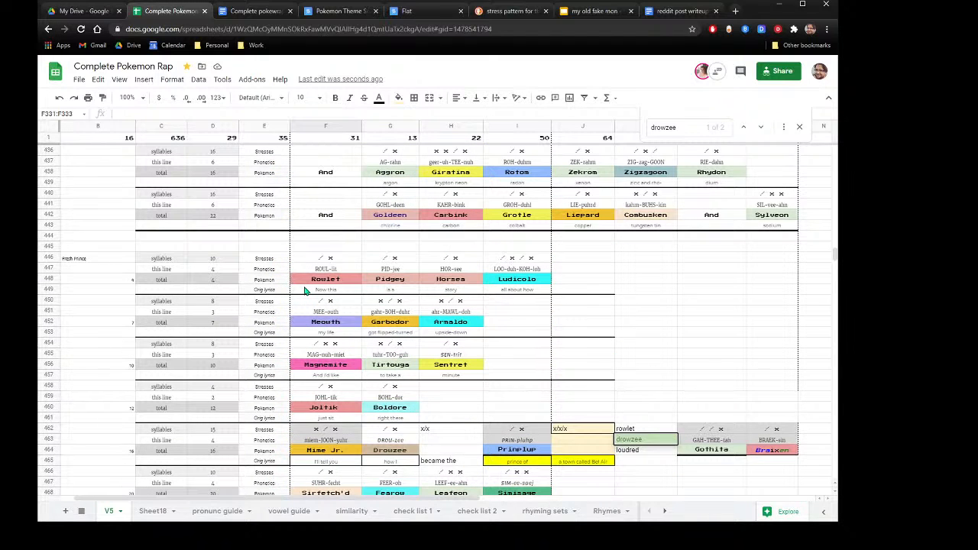
left_click(518, 386)
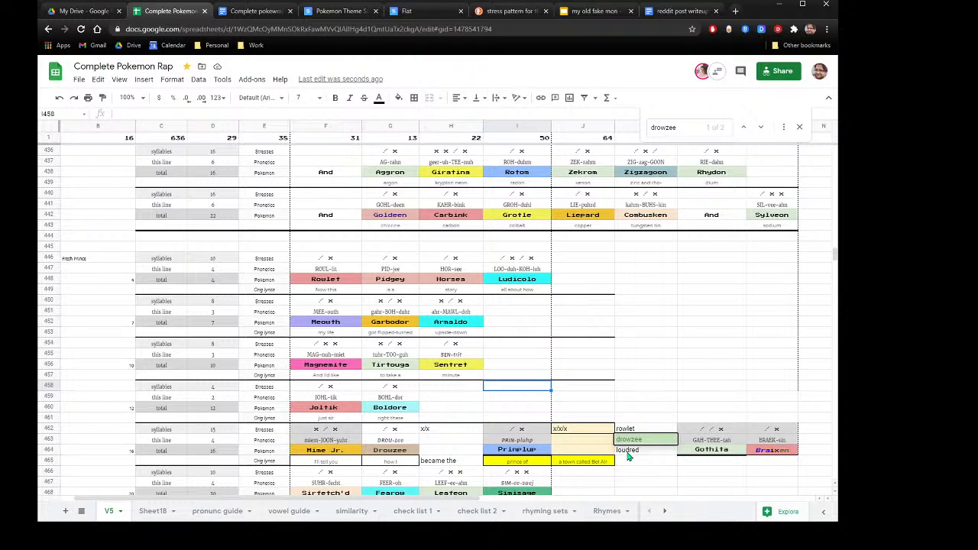
left_click_drag(627, 453, 628, 429)
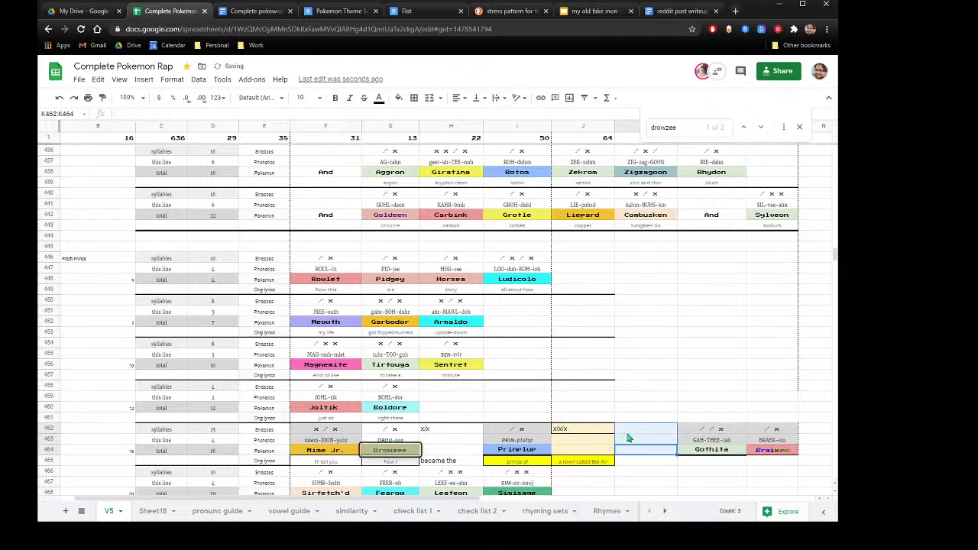
key("Delete")
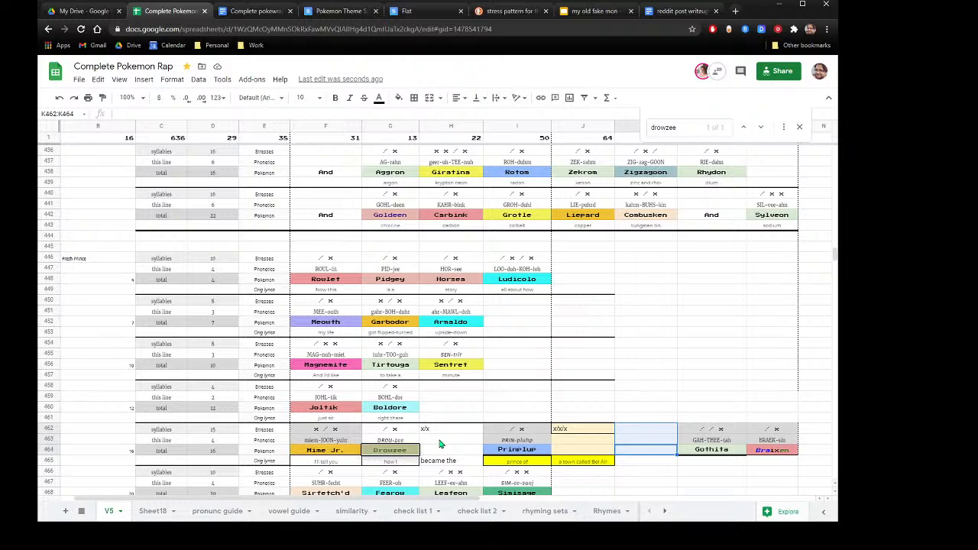
Search the vowel guide sheet for the vowel pattern "-ae-".
left_click(279, 517)
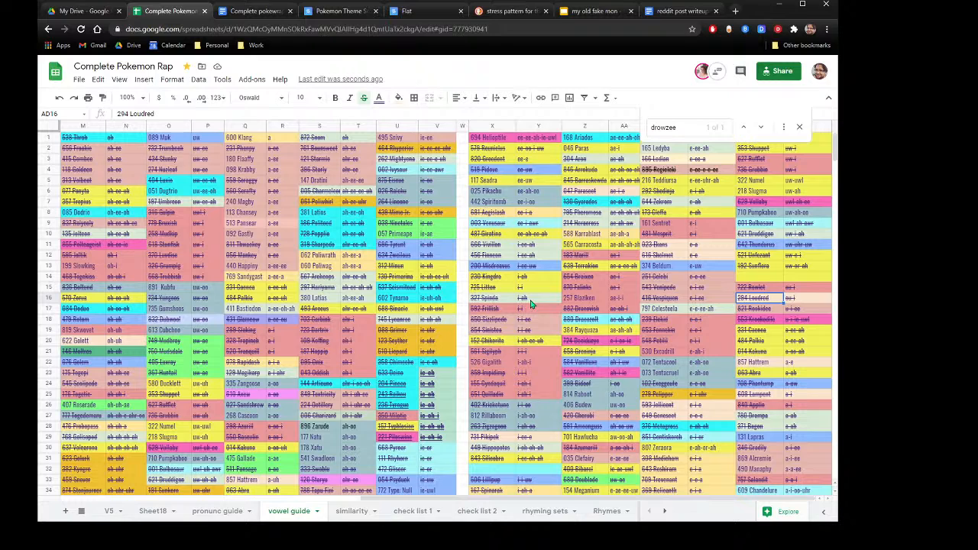
key("ctrl+f")
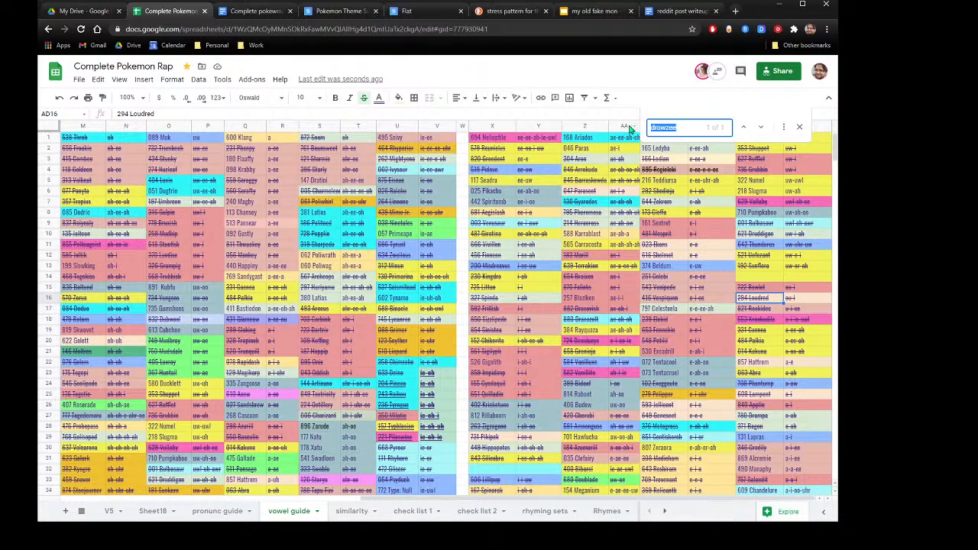
type("-")
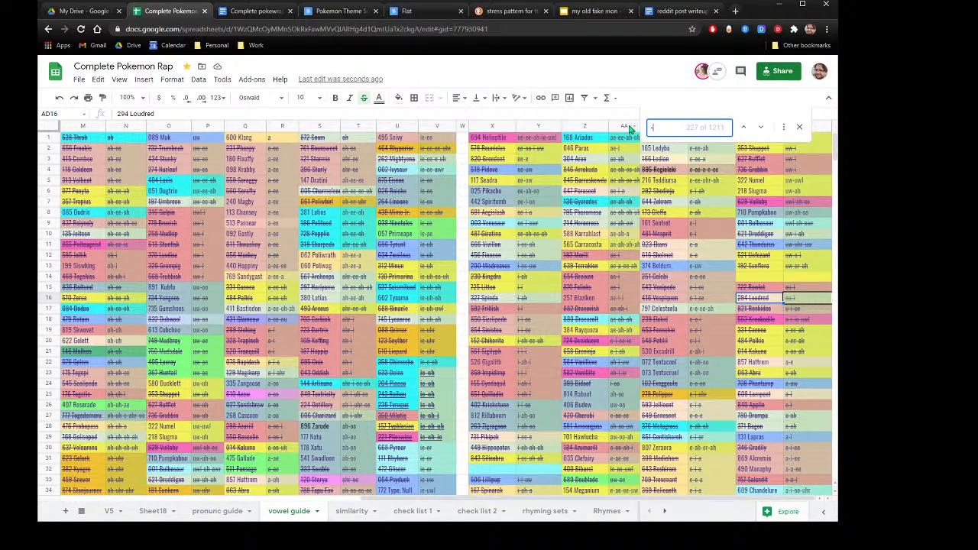
type("ee-")
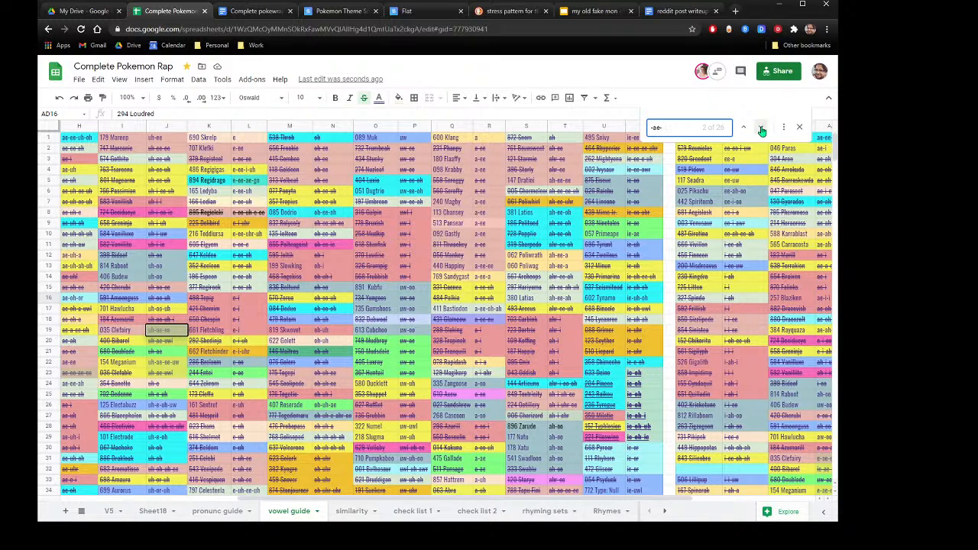
Go forward through the "-ae-" matches in the vowel guide, checking each Pokemon as a candidate for the open x/x/x slot.
left_click(762, 130)
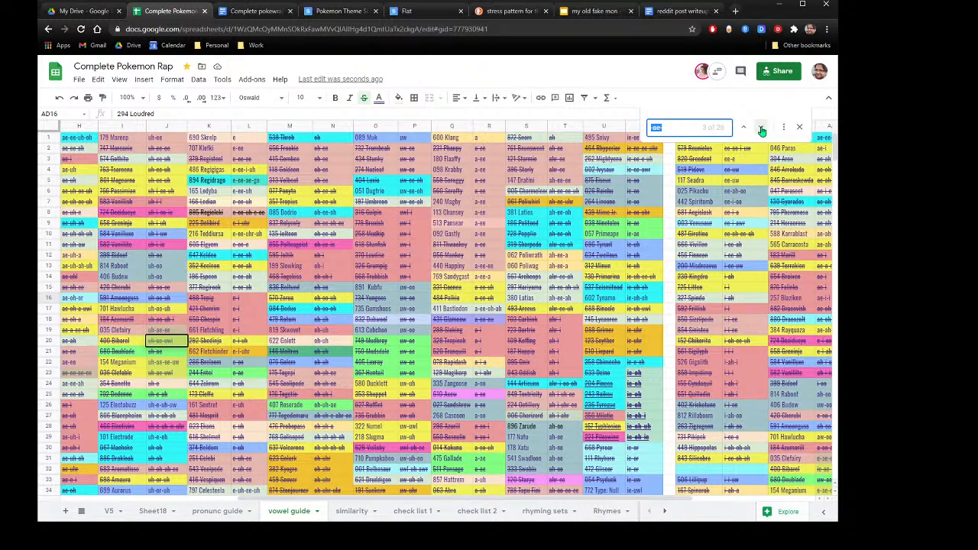
left_click(762, 130)
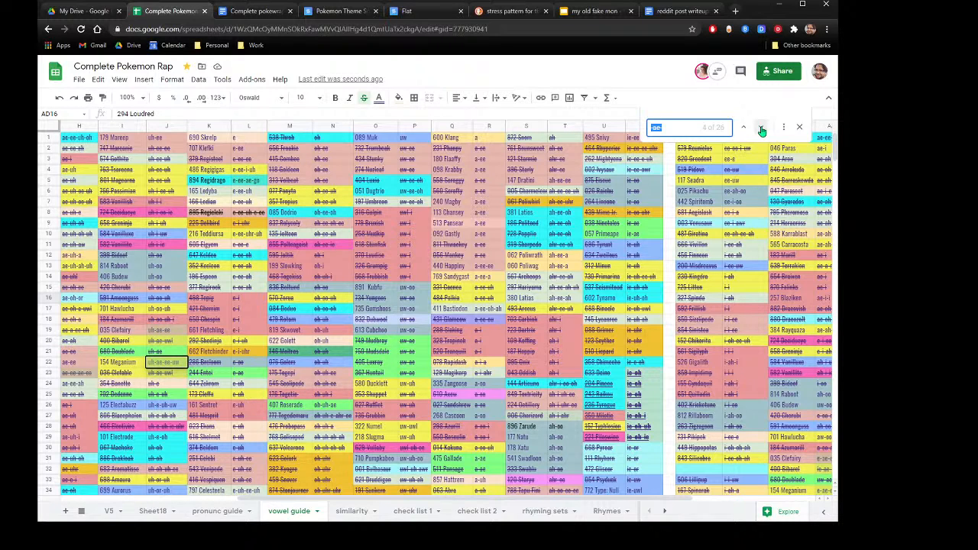
left_click(762, 130)
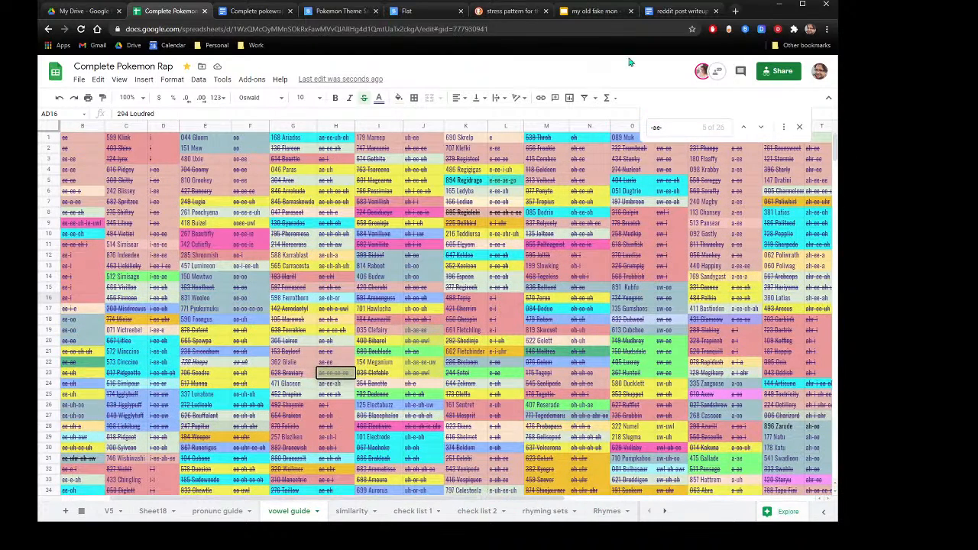
left_click(762, 130)
left_click(762, 130)
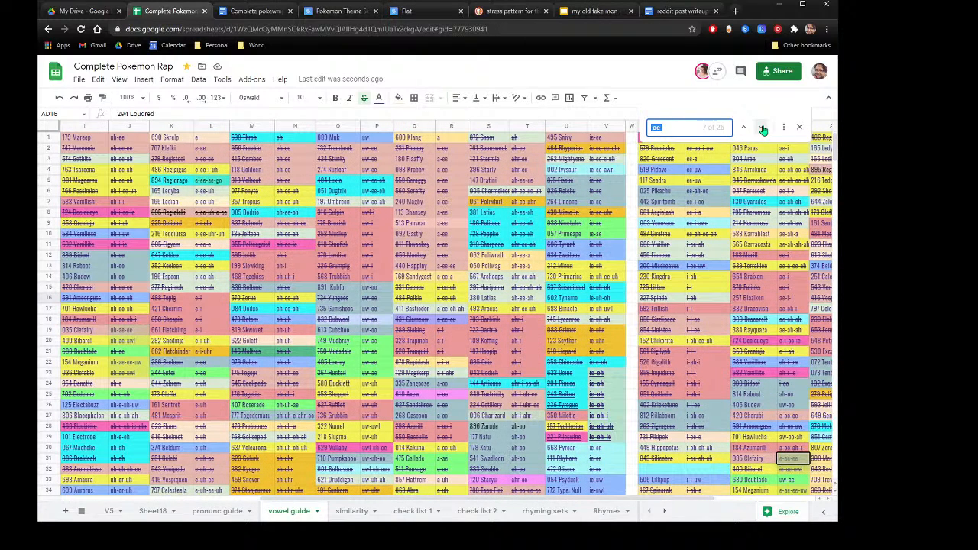
left_click(762, 129)
left_click(762, 130)
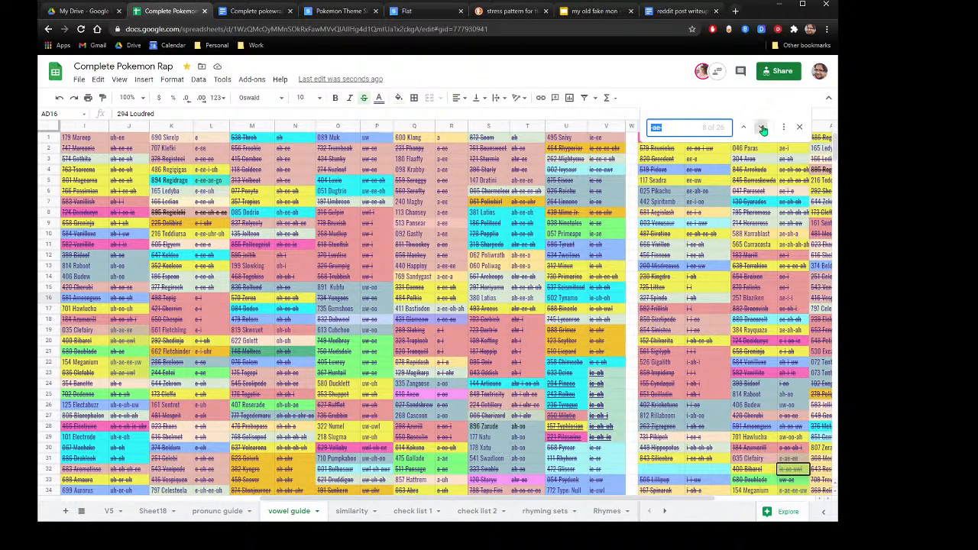
left_click(763, 130)
left_click(762, 130)
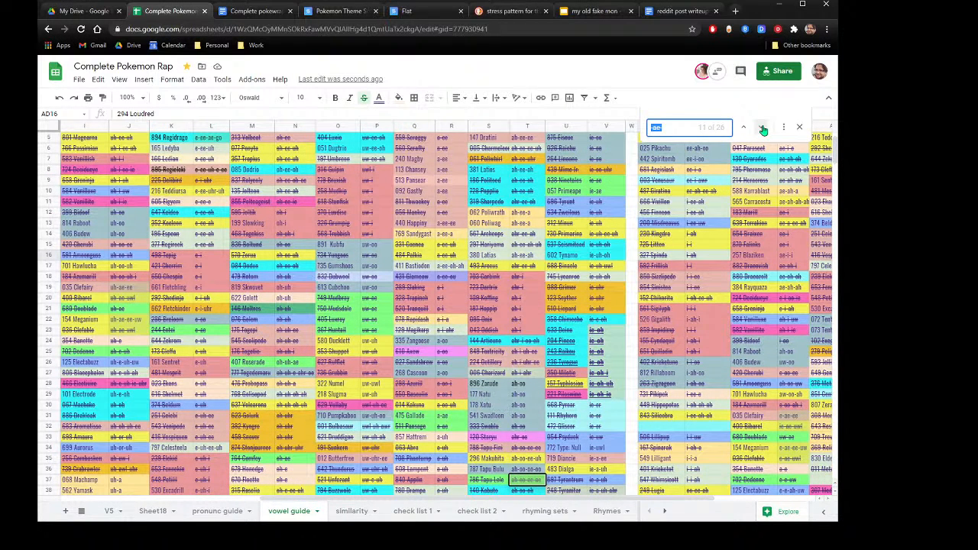
left_click(763, 130)
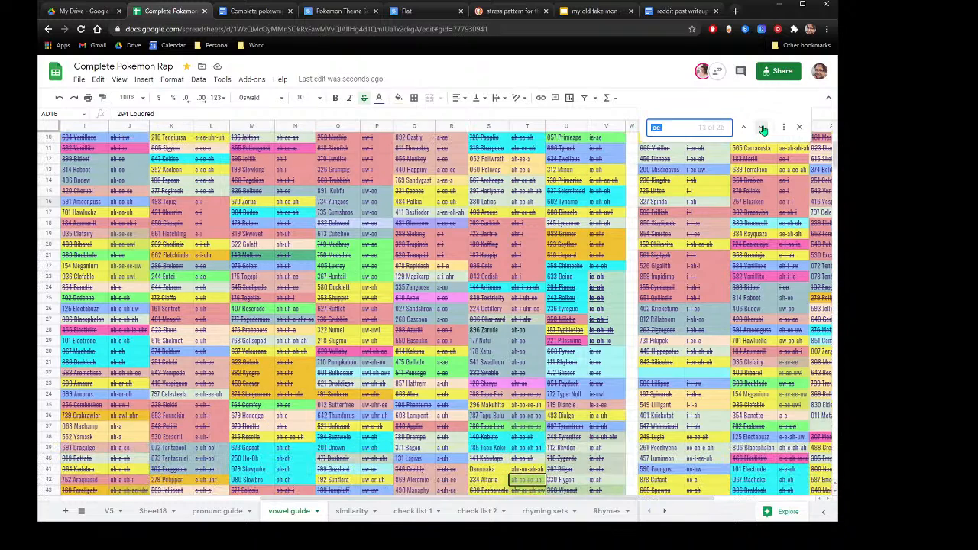
left_click(763, 130)
left_click(762, 129)
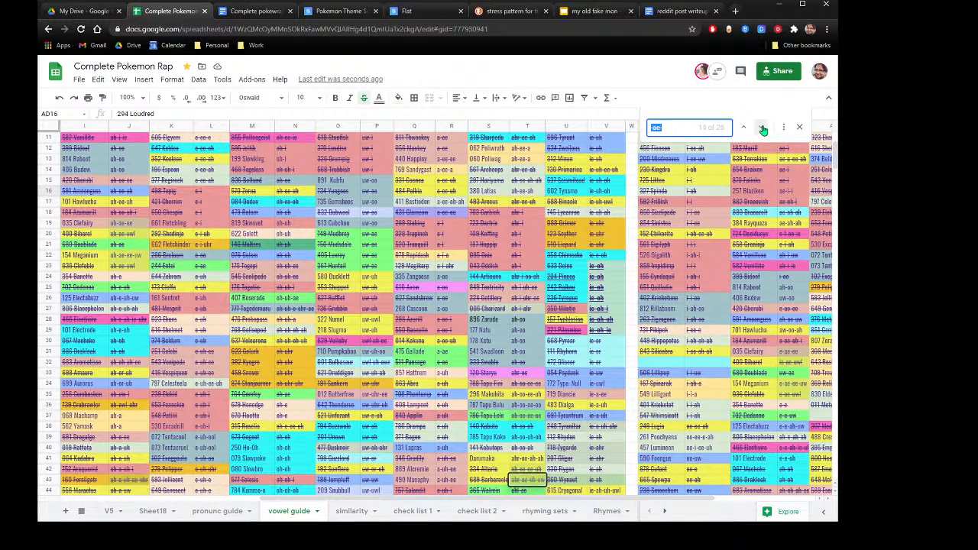
left_click(762, 130)
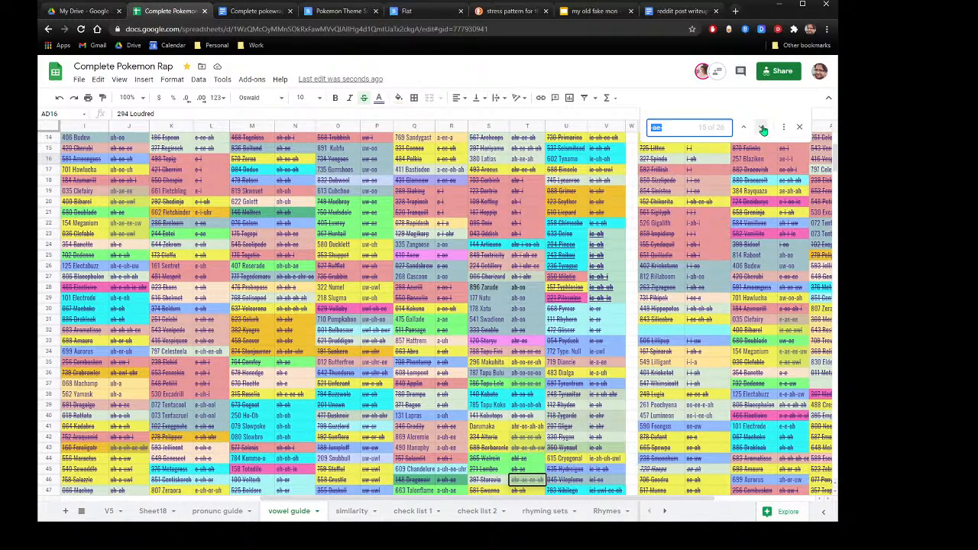
left_click(762, 130)
left_click(762, 129)
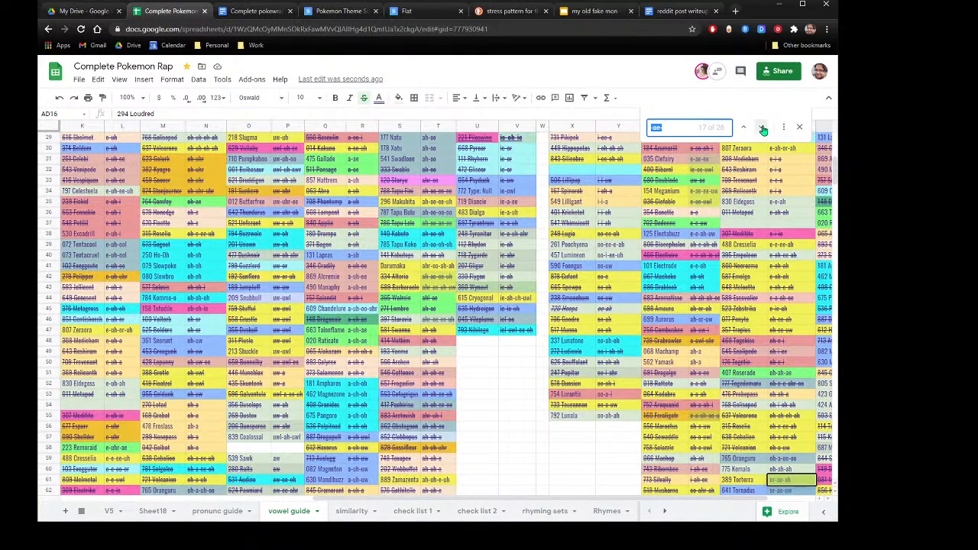
left_click(762, 130)
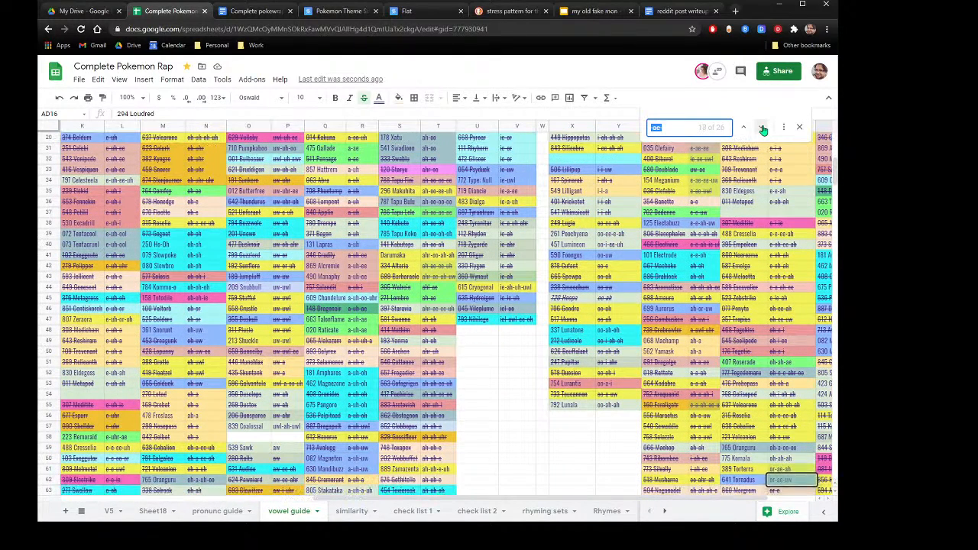
left_click(762, 130)
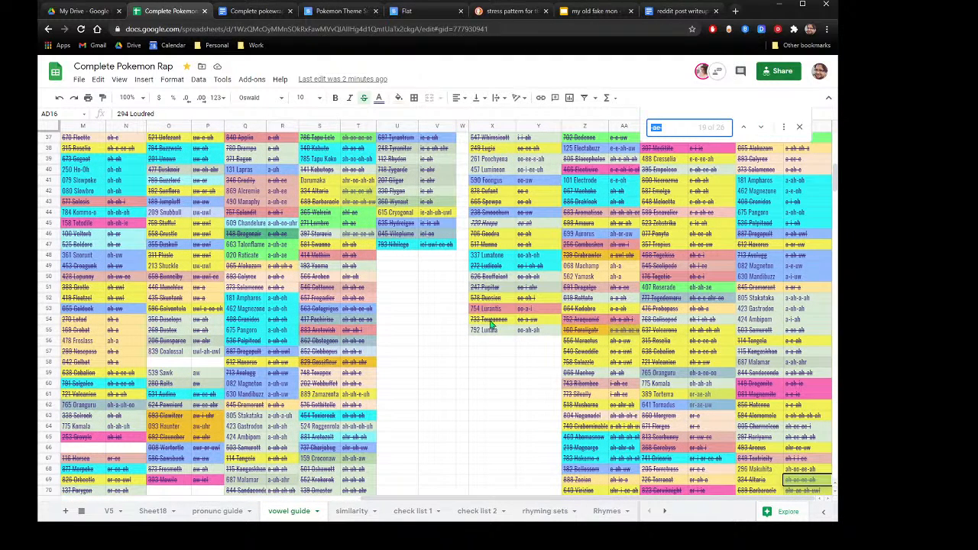
Note the candidates "tornadus" in K459 and "torerra" in K460 of the V5 sheet.
left_click(107, 510)
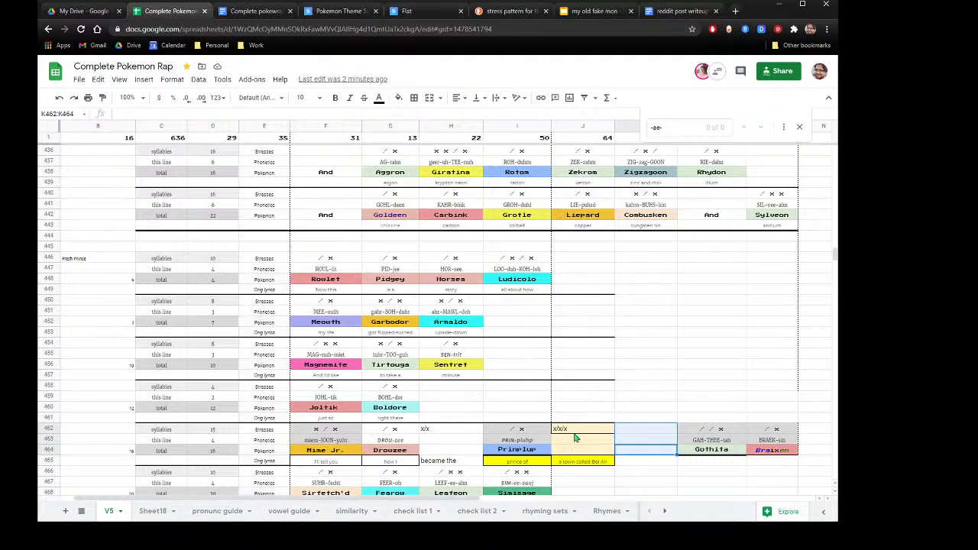
left_click(640, 397)
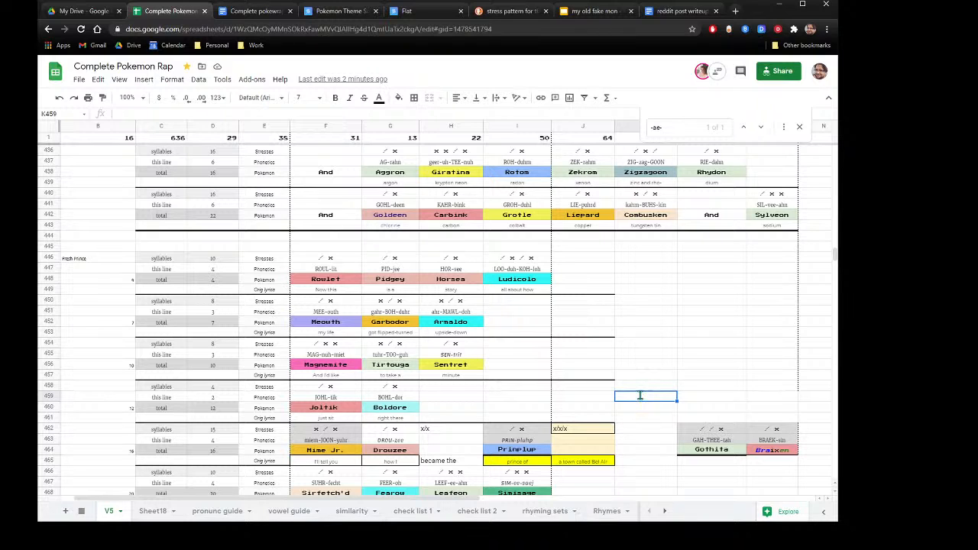
type("tornadus")
key("Return")
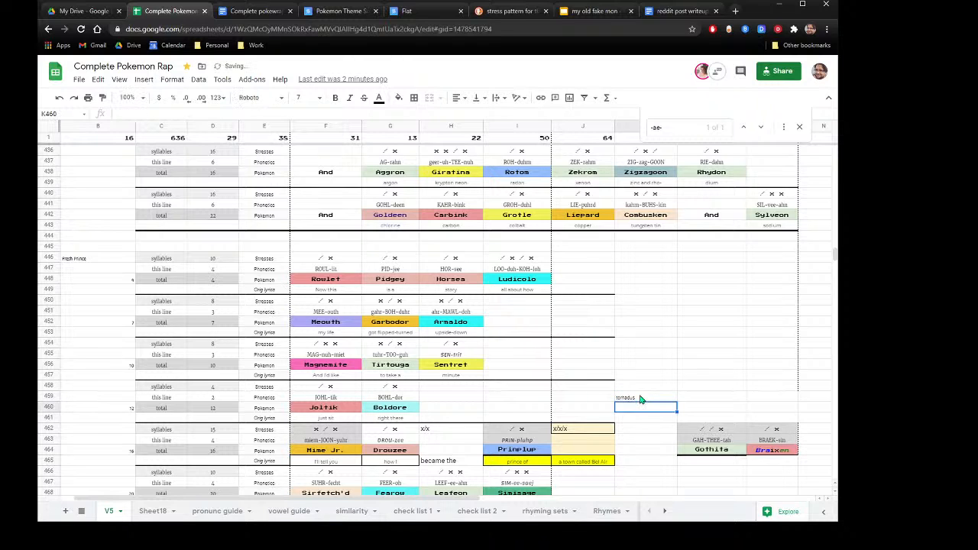
type("torerra")
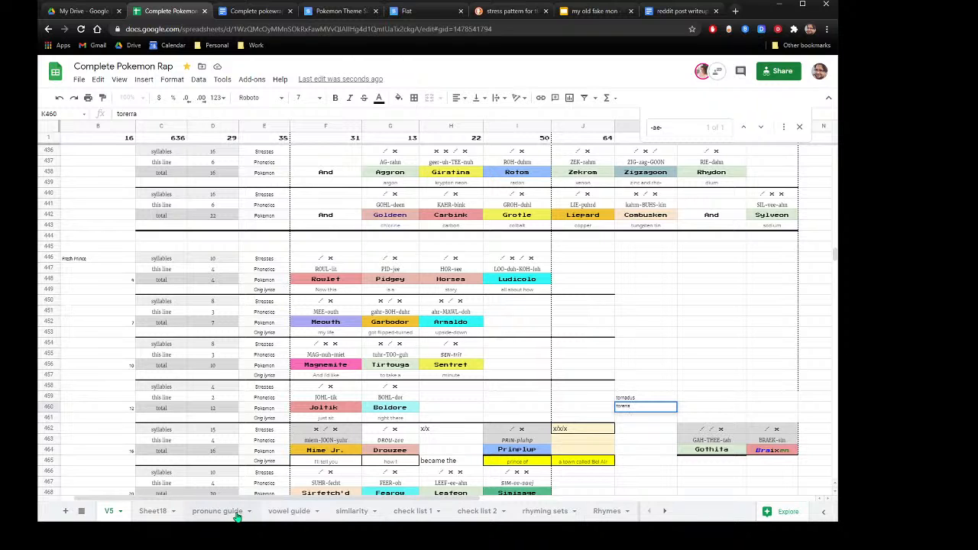
Go backward through the "-ae-" matches in the vowel guide sheet, checking each Pokemon as a candidate for the open slot.
left_click(276, 514)
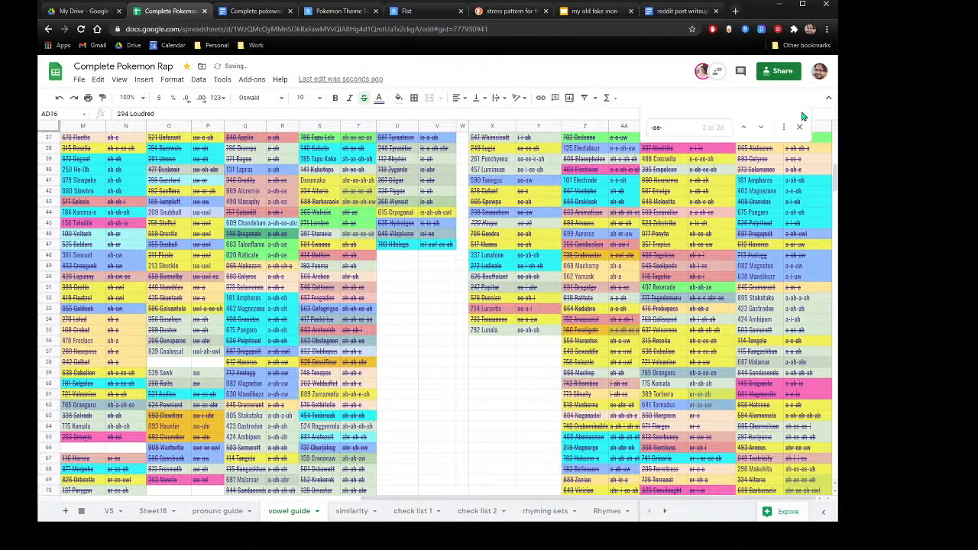
left_click(744, 128)
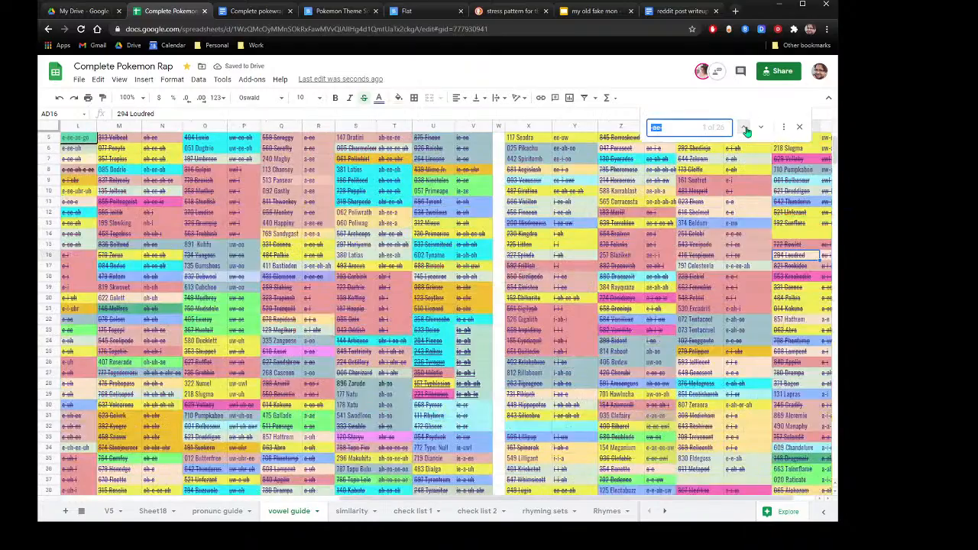
left_click(745, 130)
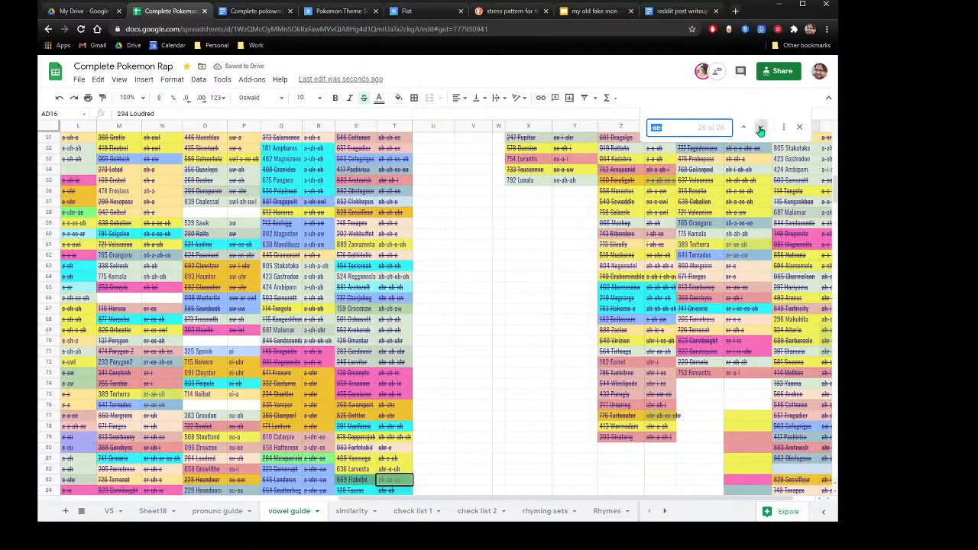
left_click(759, 129)
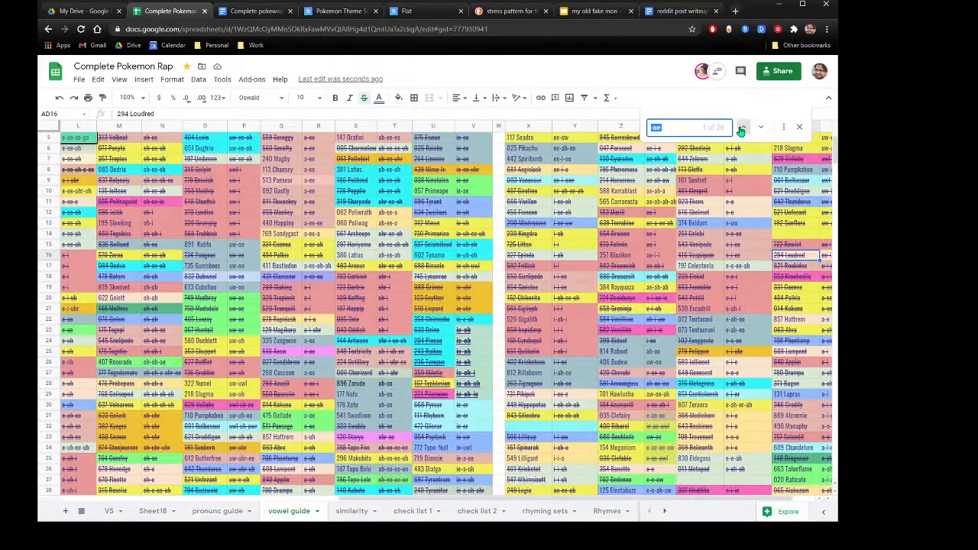
left_click(741, 128)
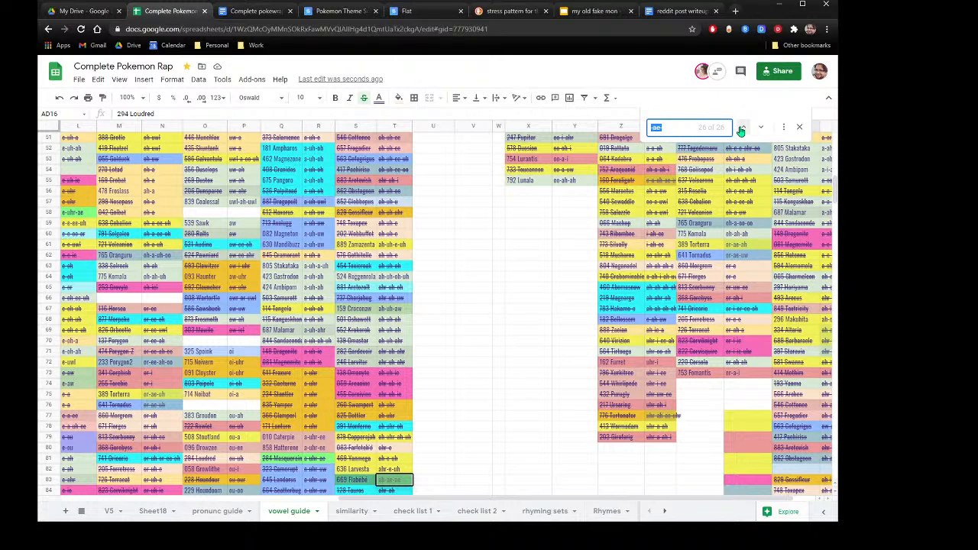
left_click(740, 130)
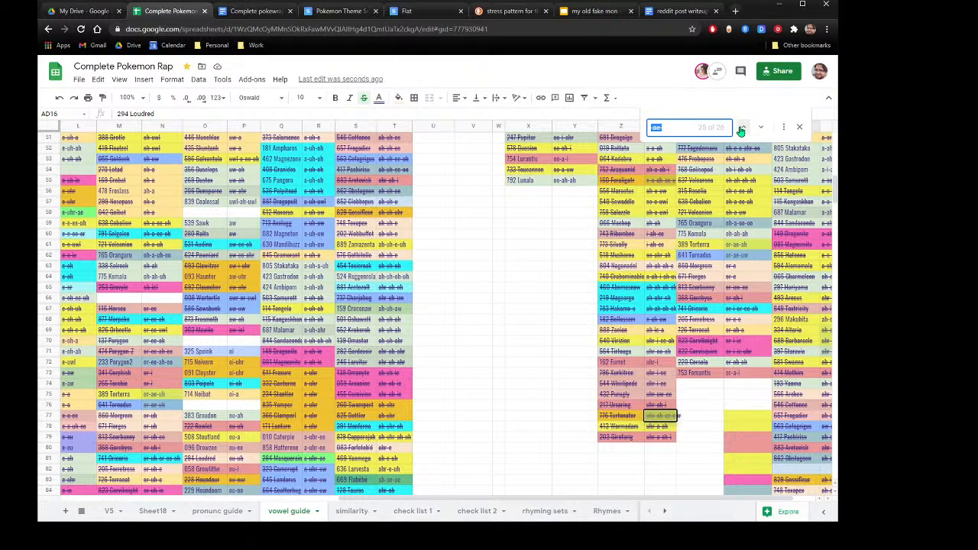
left_click(740, 130)
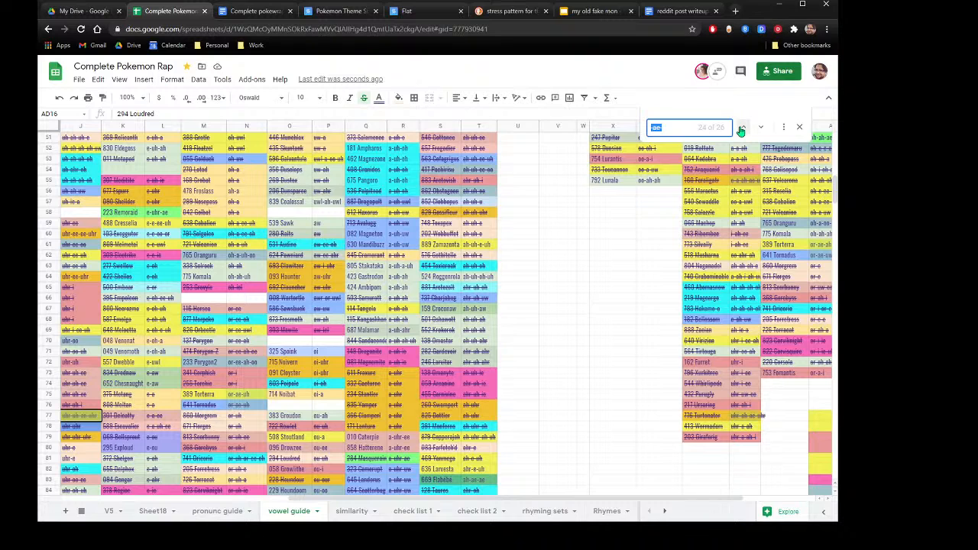
left_click(740, 130)
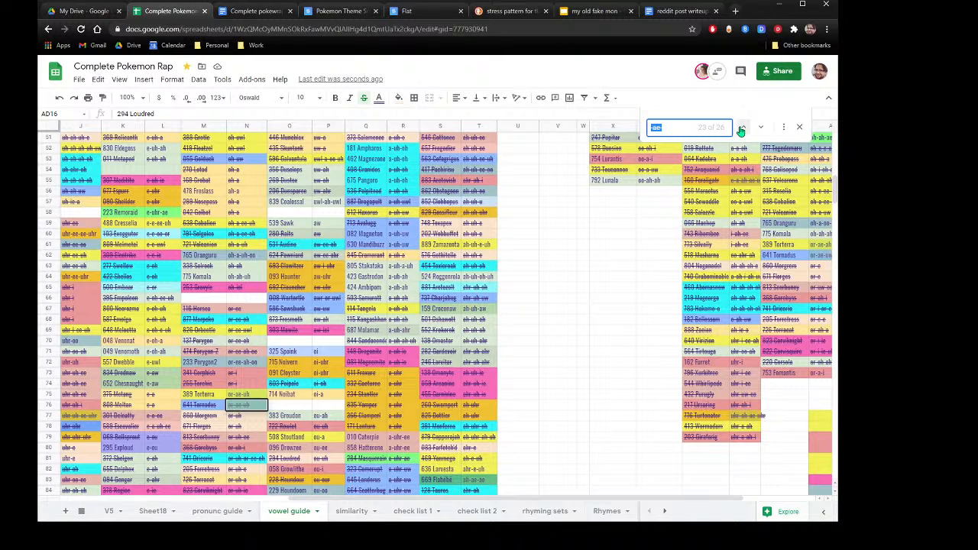
left_click(740, 130)
left_click(740, 129)
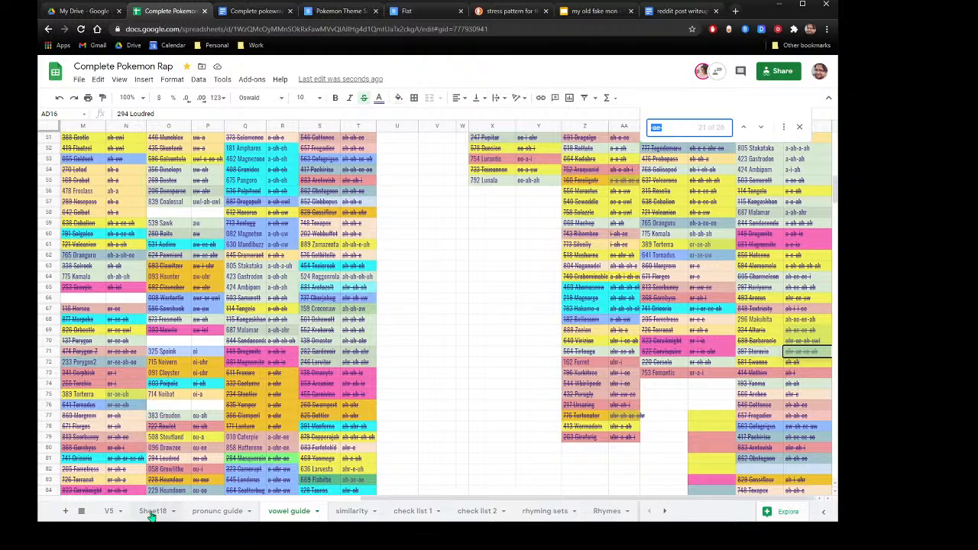
Note the candidate "flabebe" in K461 of the V5 sheet.
left_click(109, 511)
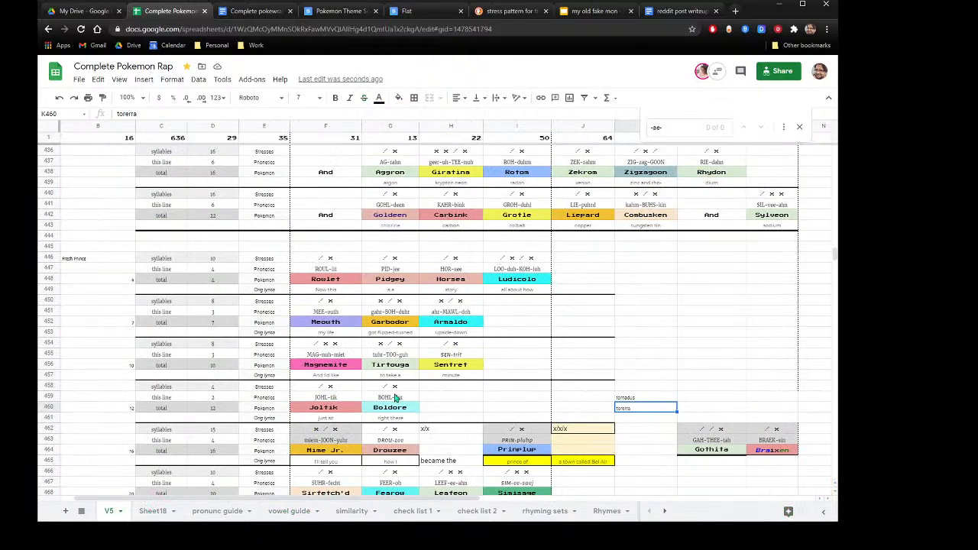
left_click(640, 422)
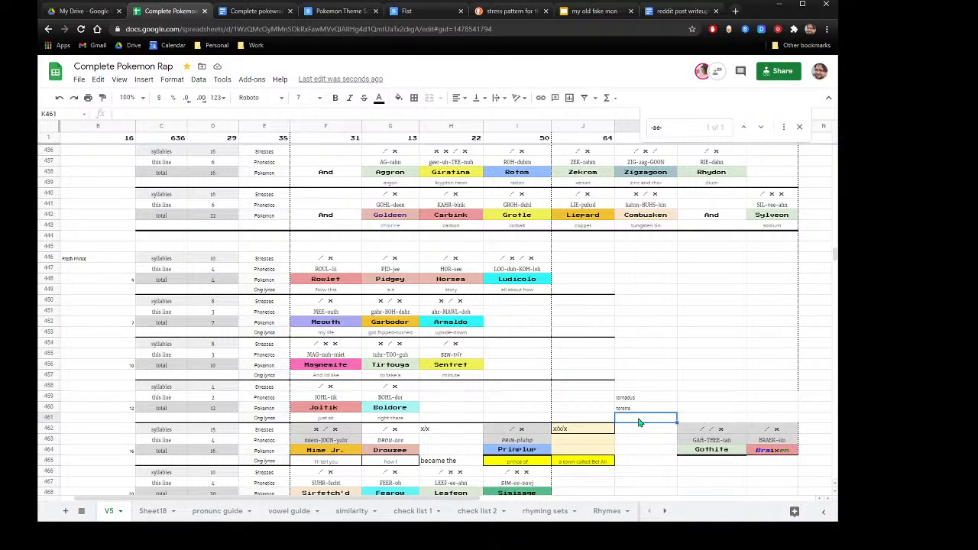
type("fsbr")
key("BackSpace")
type("beb")
type("be")
Search the V5 sheet for the K459 candidate "tornadus" and check where it is already used.
right_click(628, 398)
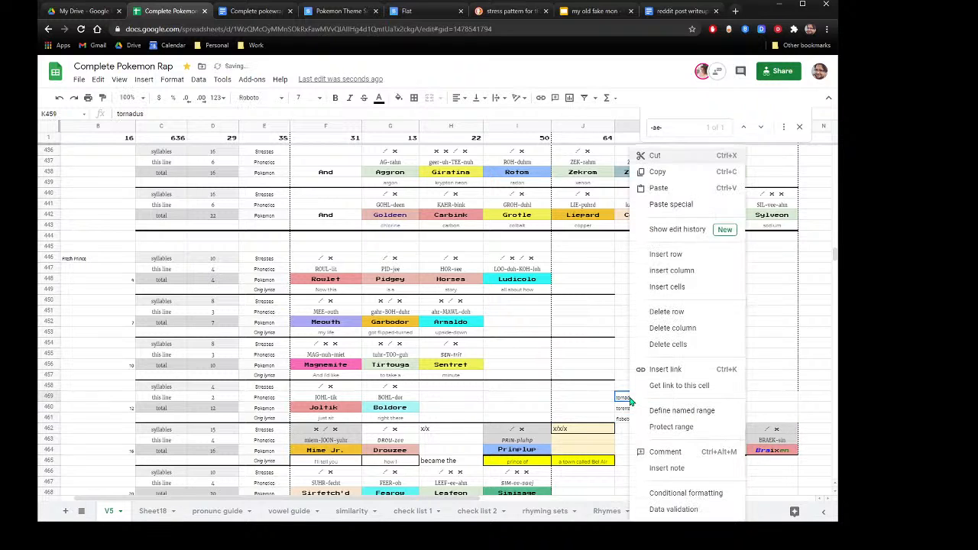
left_click(672, 170)
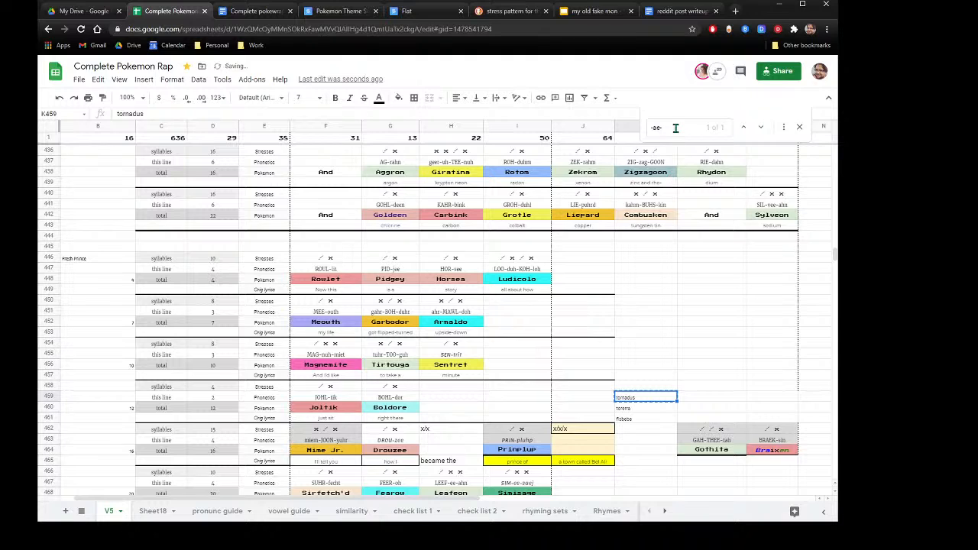
left_click(676, 129)
key("ctrl+a")
key("ctrl+v")
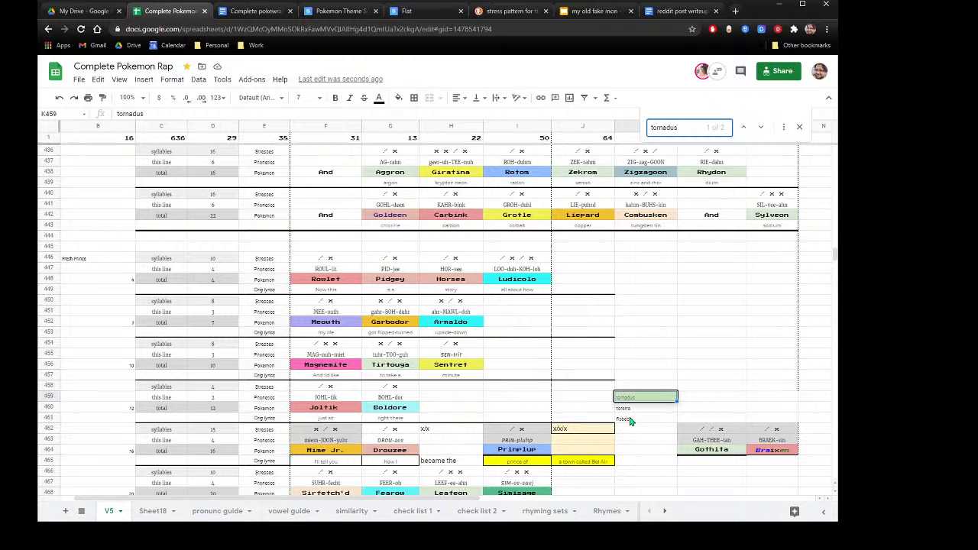
left_click(745, 129)
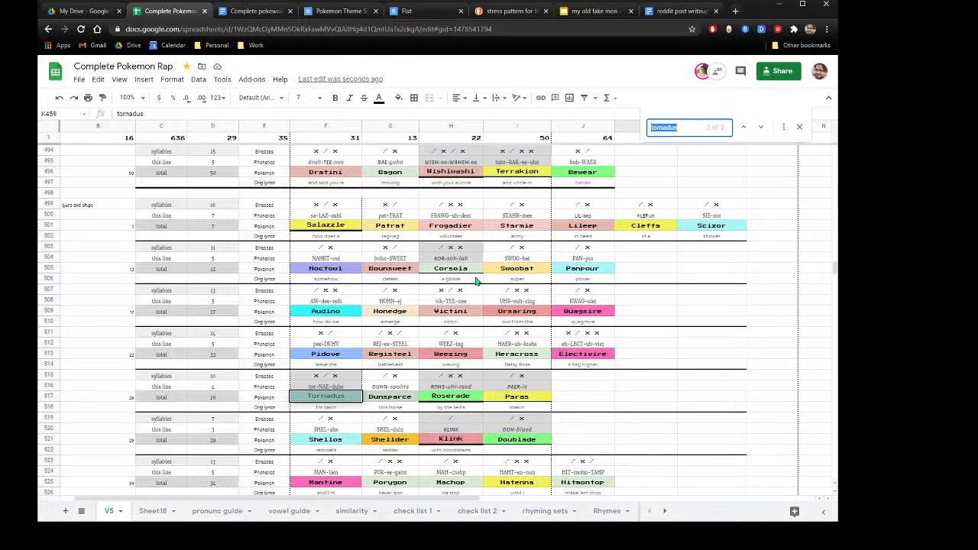
left_click(760, 128)
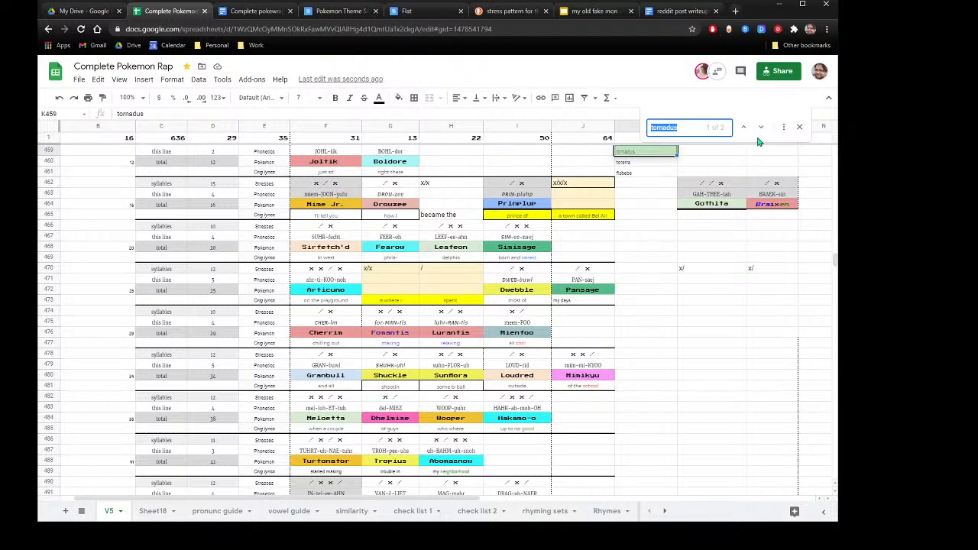
Search the V5 sheet for the K460 candidate, correcting the search text to "torterra", and examine its use in the MR-20 verse.
left_click(628, 163)
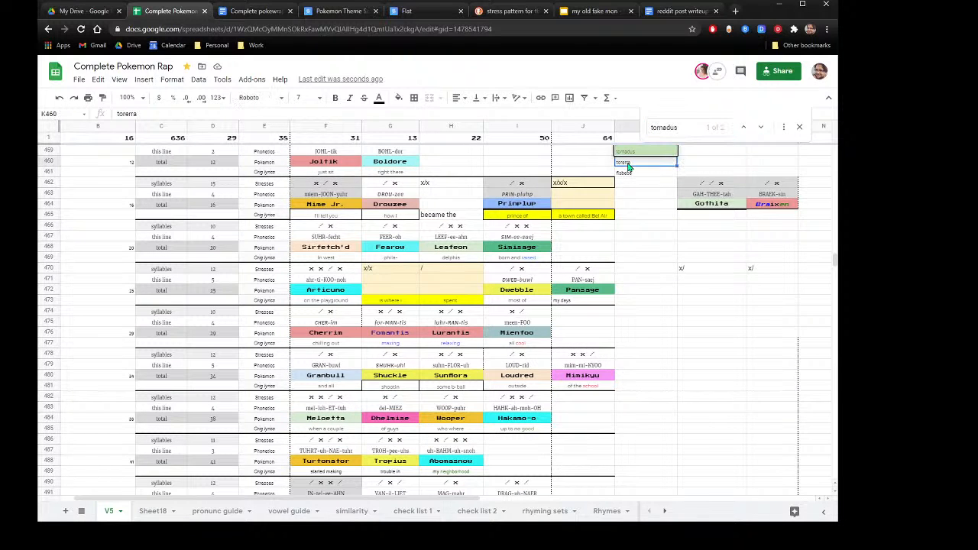
right_click(627, 166)
left_click(661, 173)
left_click(664, 127)
key("ctrl+a")
key("ctrl+v")
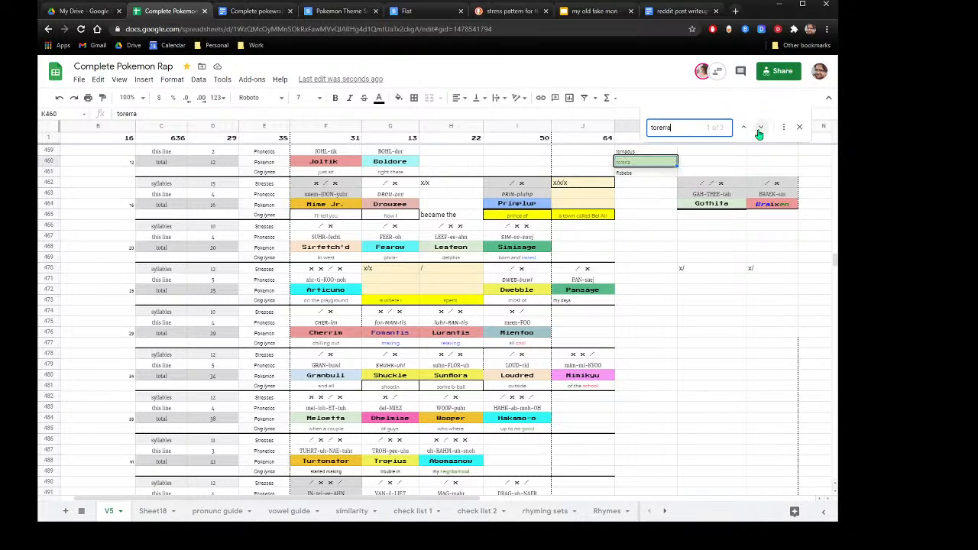
left_click(661, 128)
key("BackSpace")
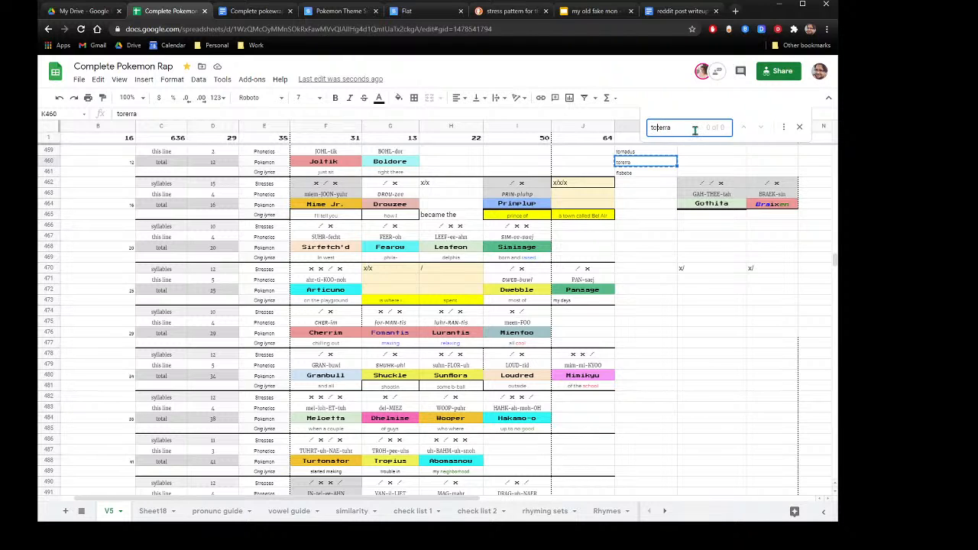
type("rt")
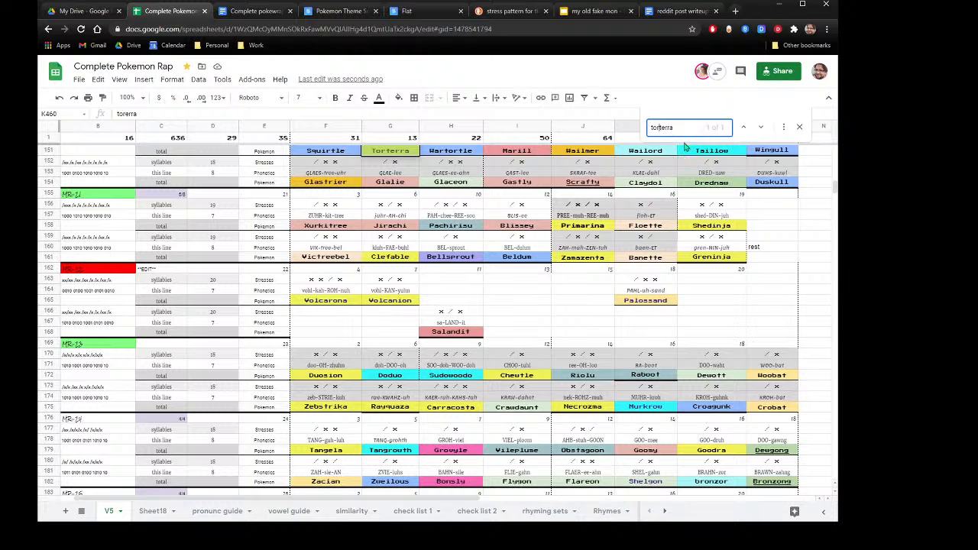
scroll(386, 252, "up", 2)
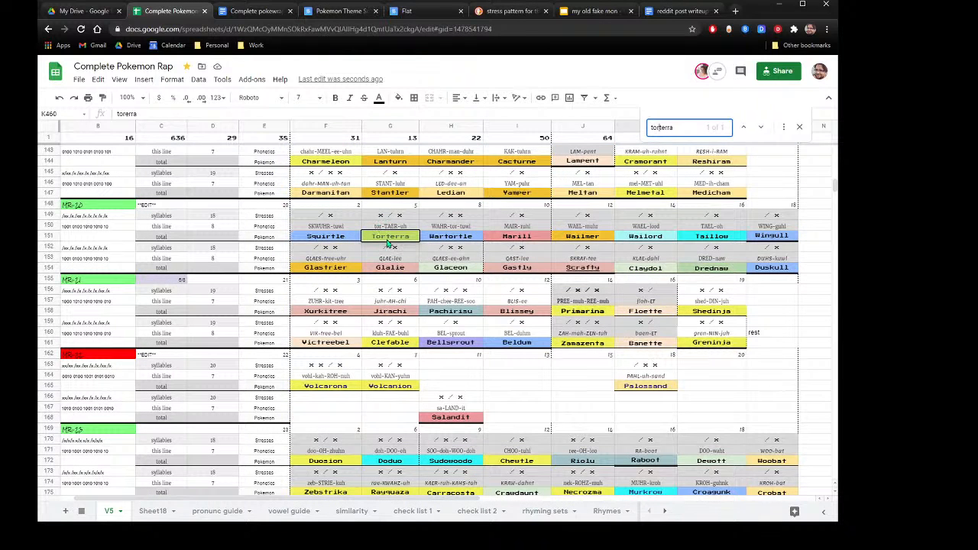
left_click(320, 238)
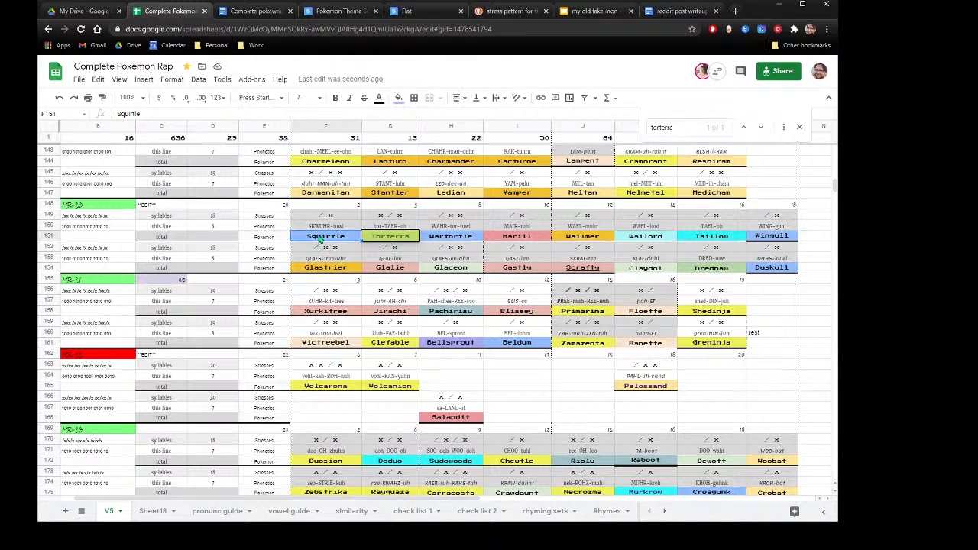
left_click(382, 242)
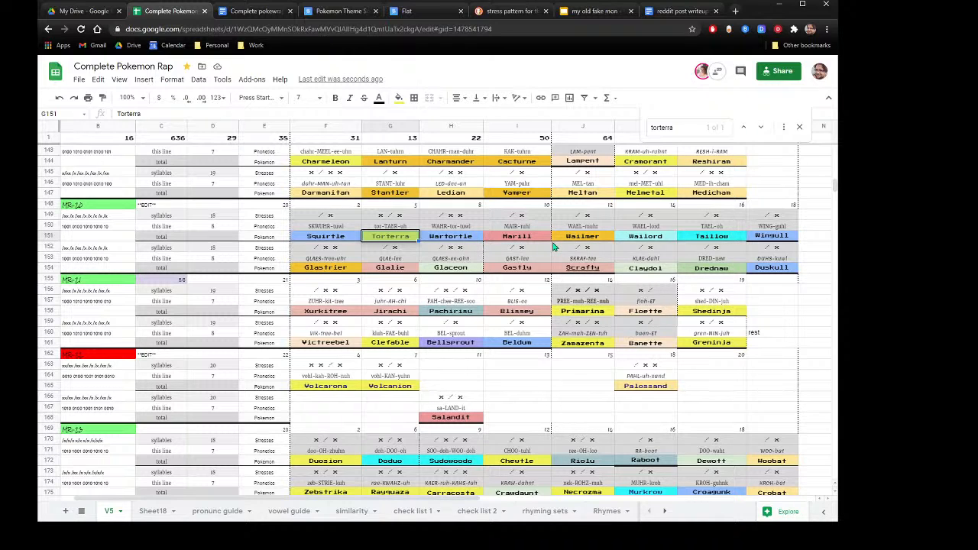
Search the V5 sheet for "flabe" and examine the Flabébé slot and its surrounding verse.
double_click(675, 126)
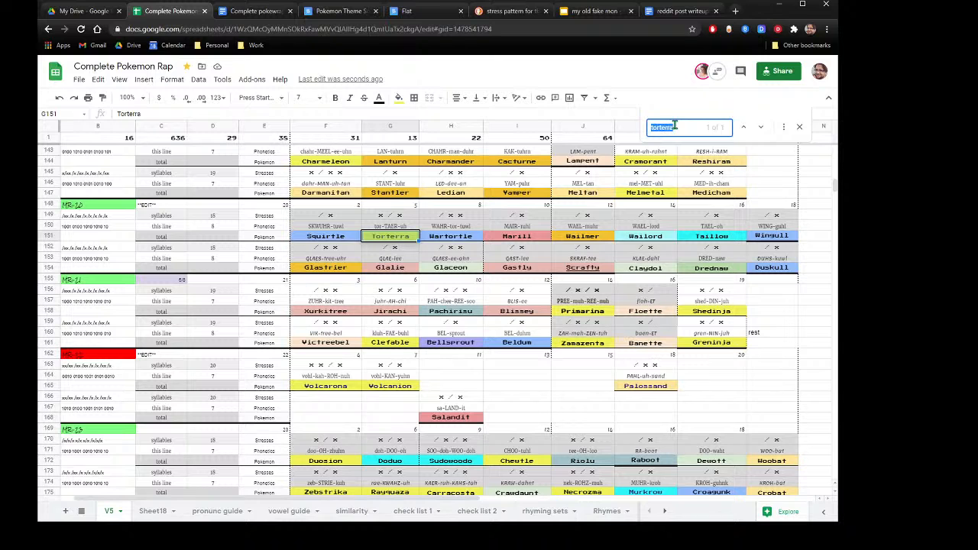
type("flabe")
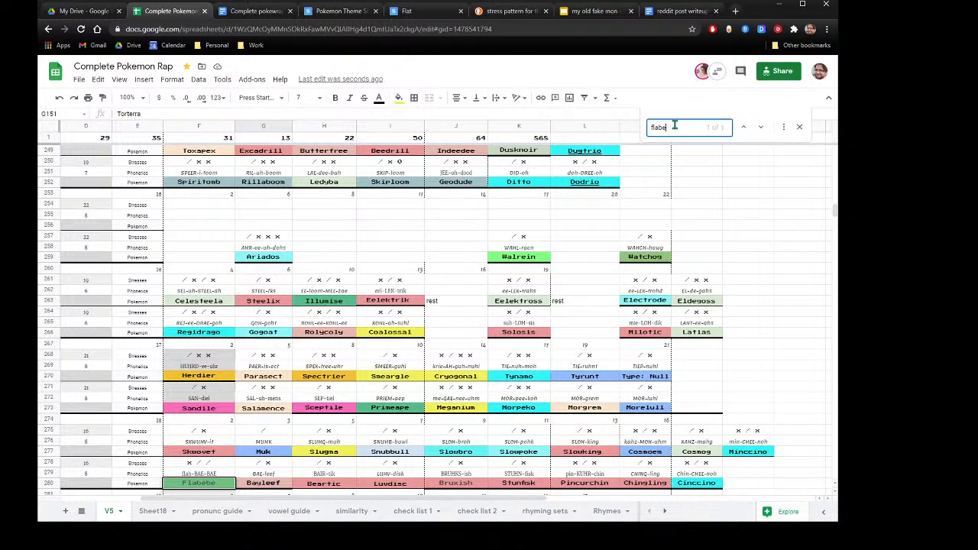
left_click(220, 486)
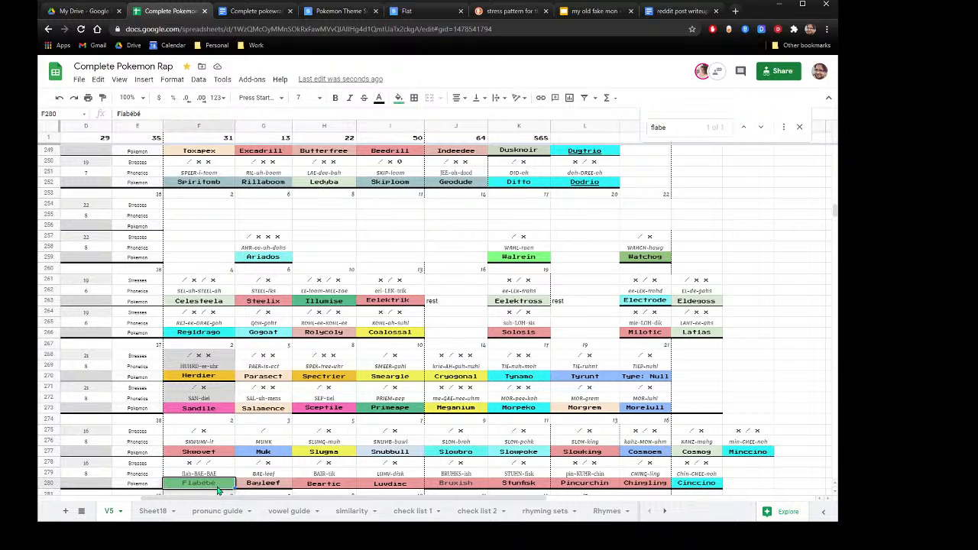
scroll(262, 464, "down", 3)
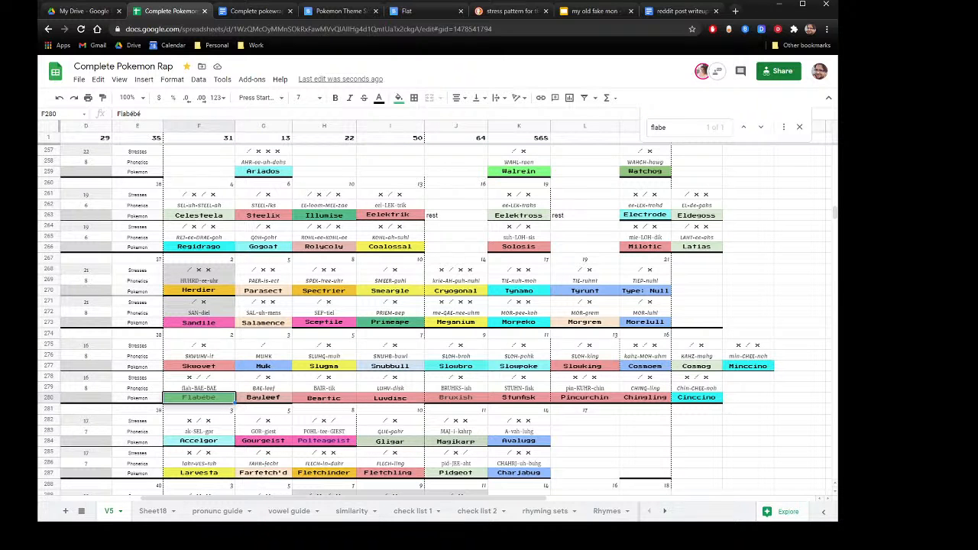
left_click_drag(300, 501, 197, 501)
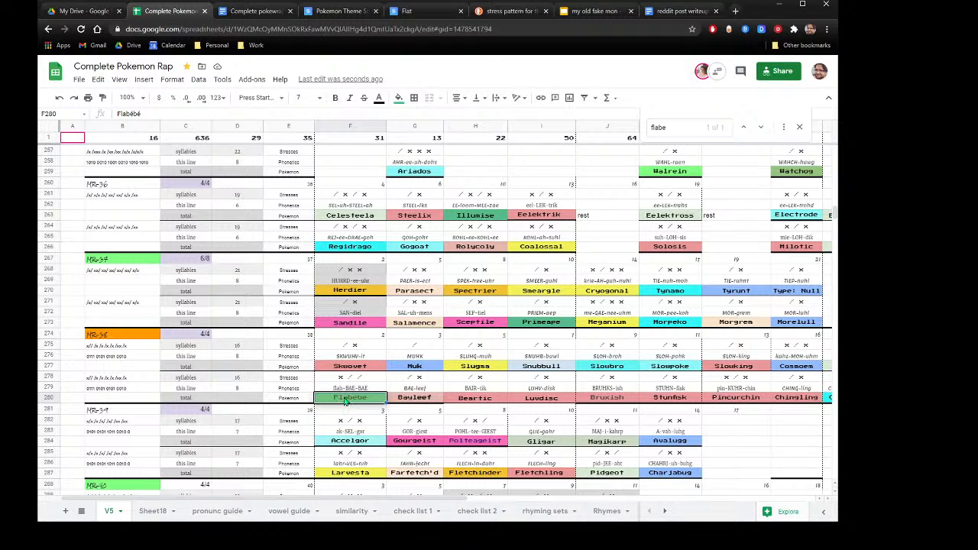
Move the three-row Flabébé block from F278:F280 in verse MR-38 to H462:H464 above "became the" in the Fresh Prince verse.
left_click_drag(343, 378, 347, 403)
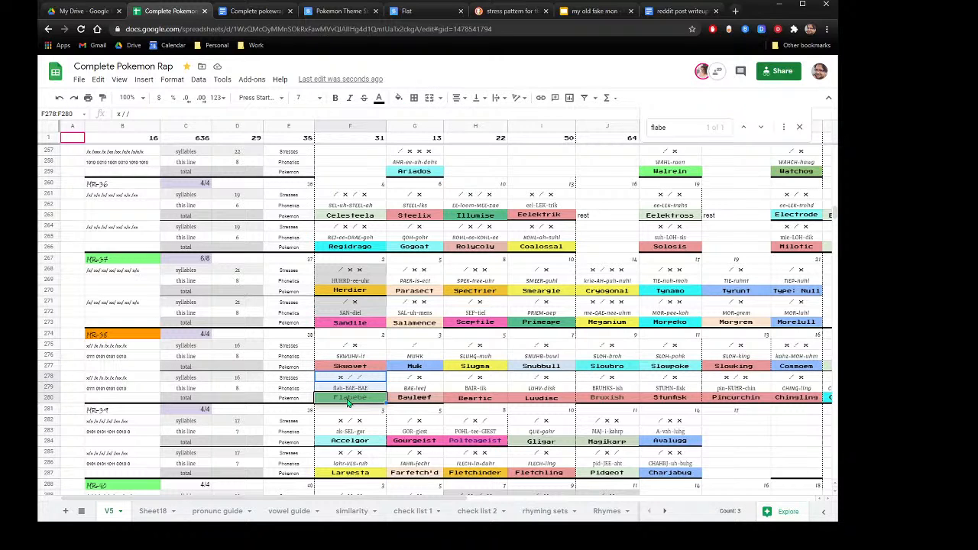
right_click(347, 404)
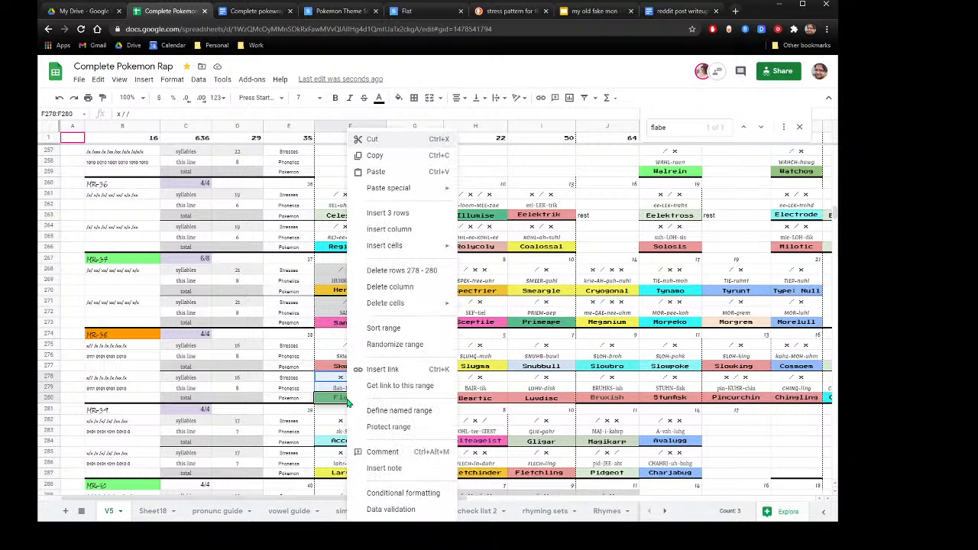
left_click(375, 139)
scroll(522, 376, "down", 10)
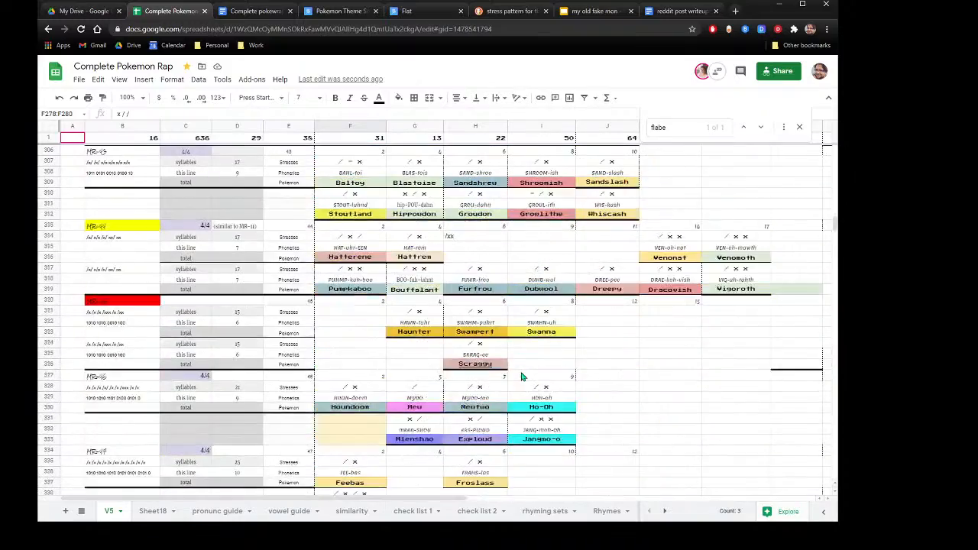
scroll(521, 375, "down", 9)
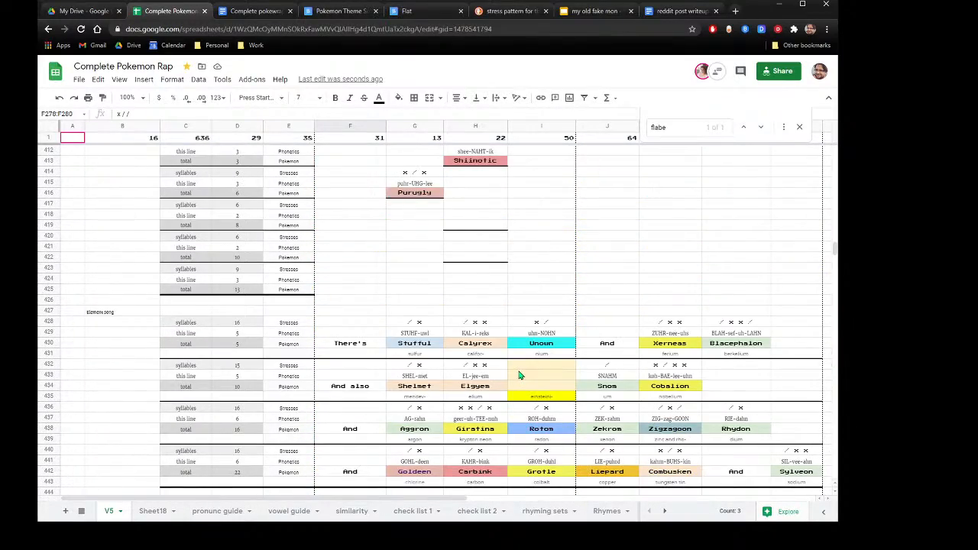
scroll(517, 375, "up", 11)
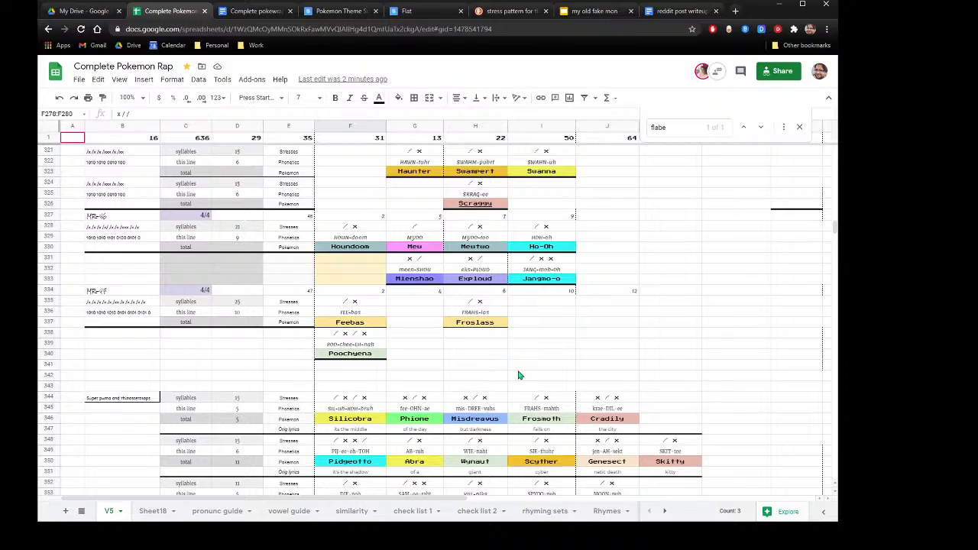
scroll(518, 375, "up", 2)
scroll(517, 375, "down", 5)
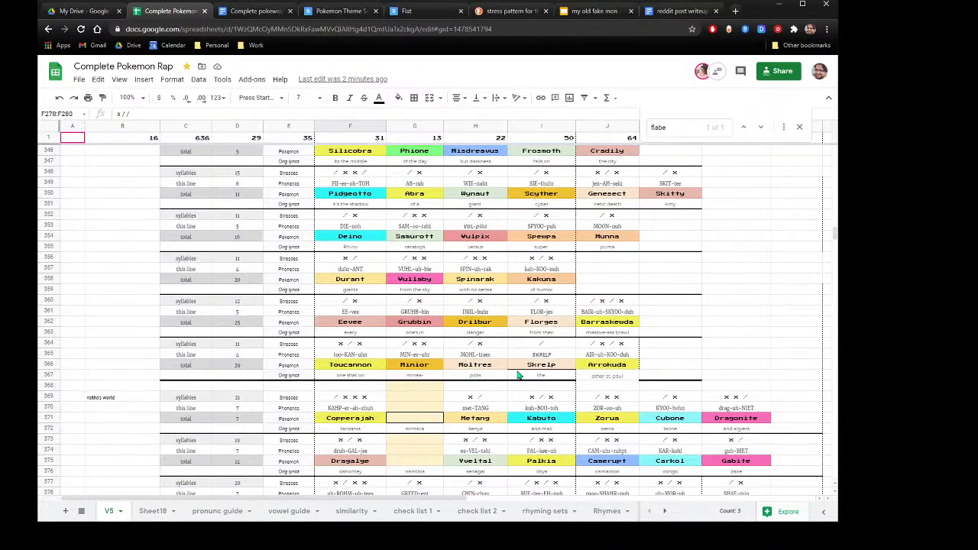
scroll(518, 375, "down", 7)
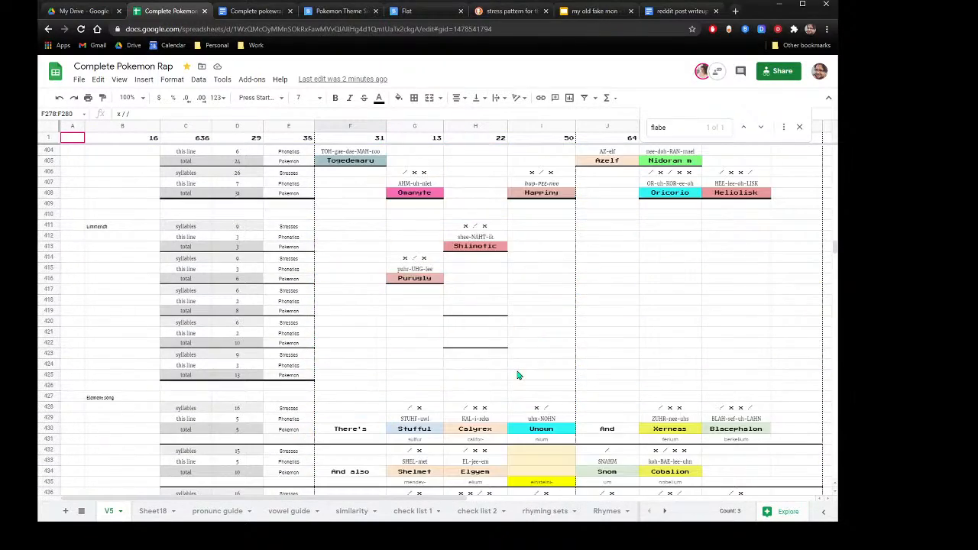
scroll(518, 375, "down", 5)
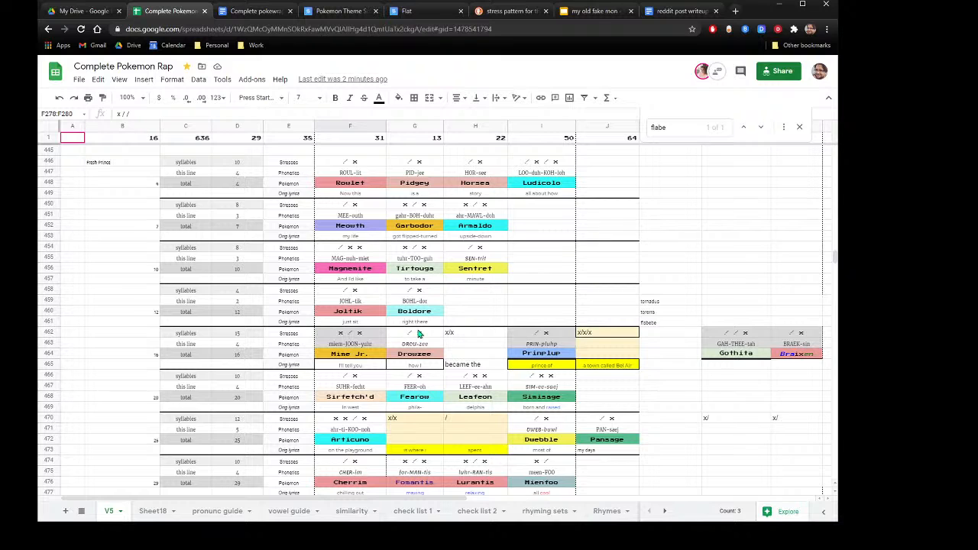
right_click(464, 333)
left_click(477, 189)
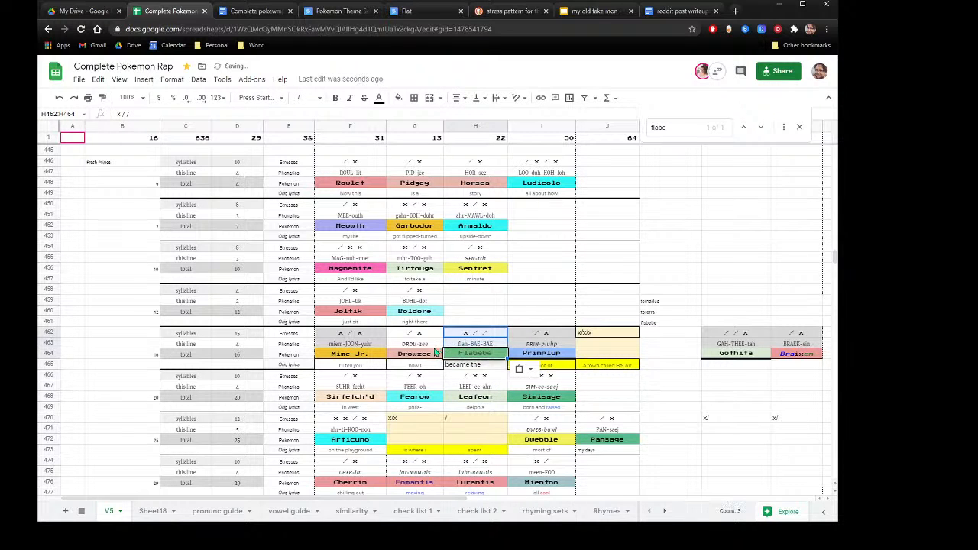
Review the "I'll tell you how I" line and move the Mime Jr. block from F462:F464 to K462:K464, beside Gothita.
left_click(410, 337)
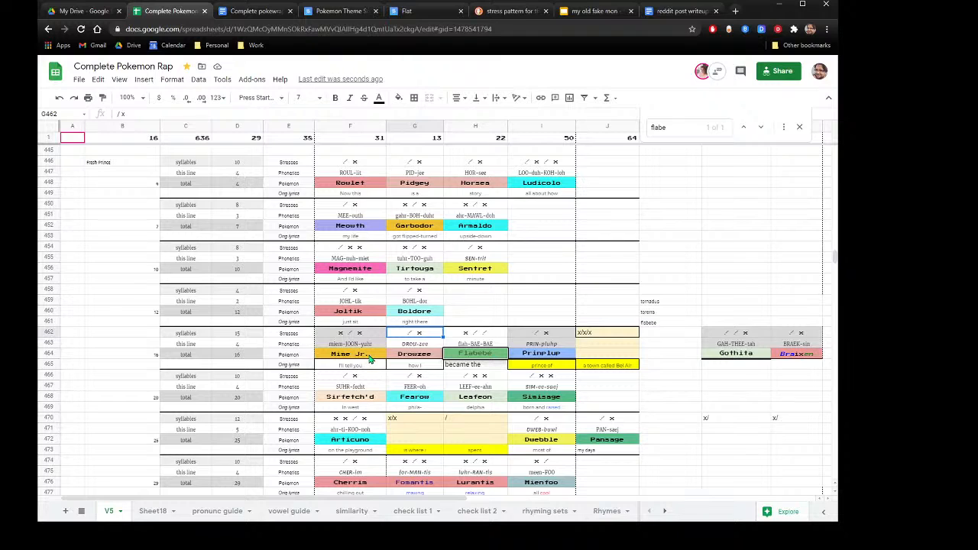
left_click(354, 357)
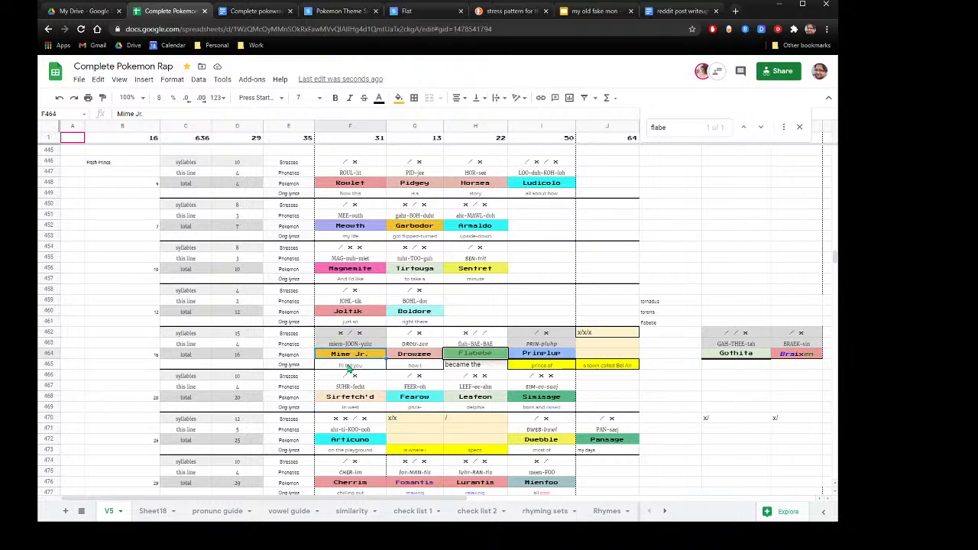
left_click(346, 367)
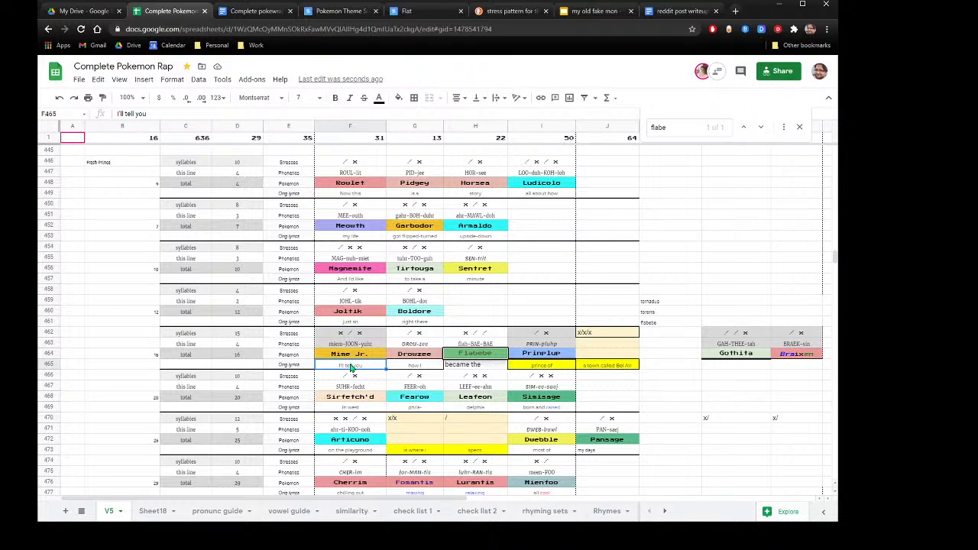
left_click(351, 356)
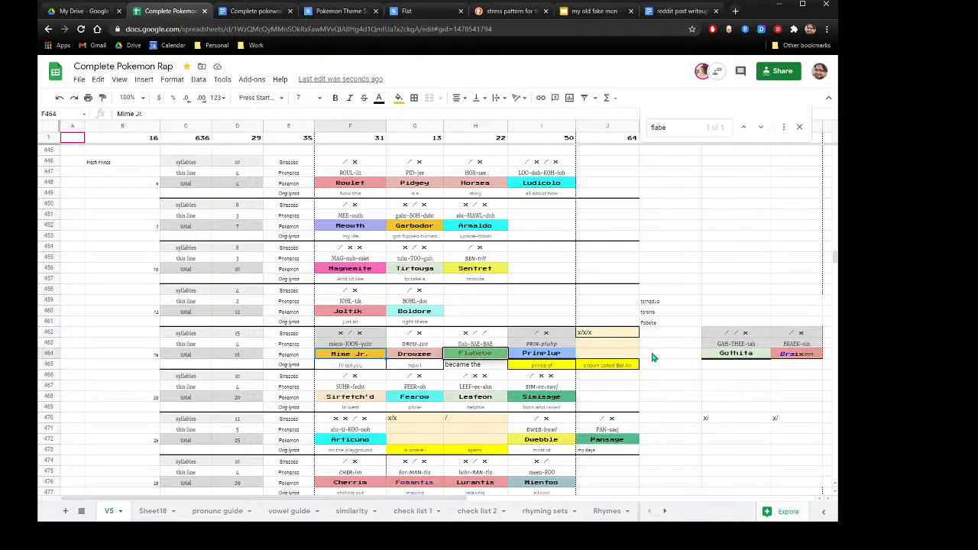
left_click(642, 366)
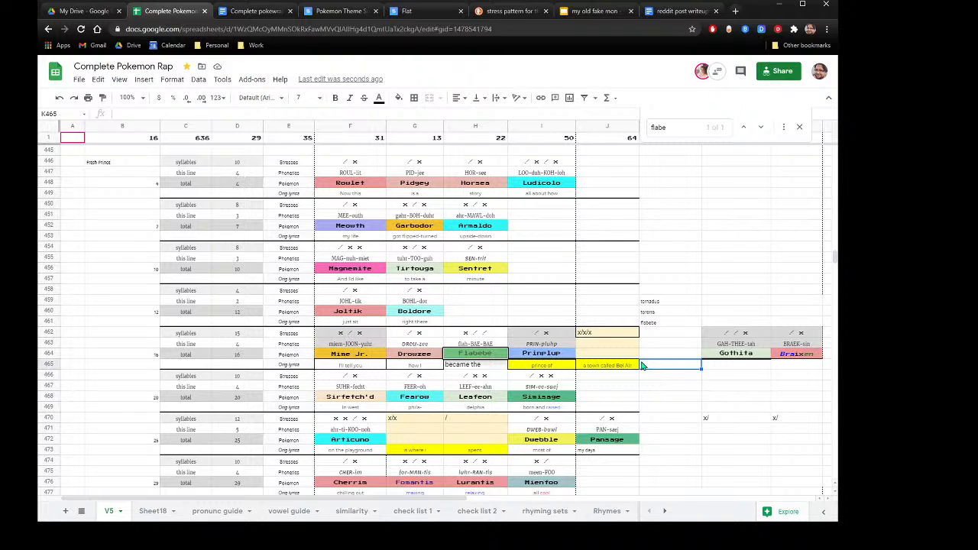
left_click_drag(339, 356, 342, 337)
right_click(342, 337)
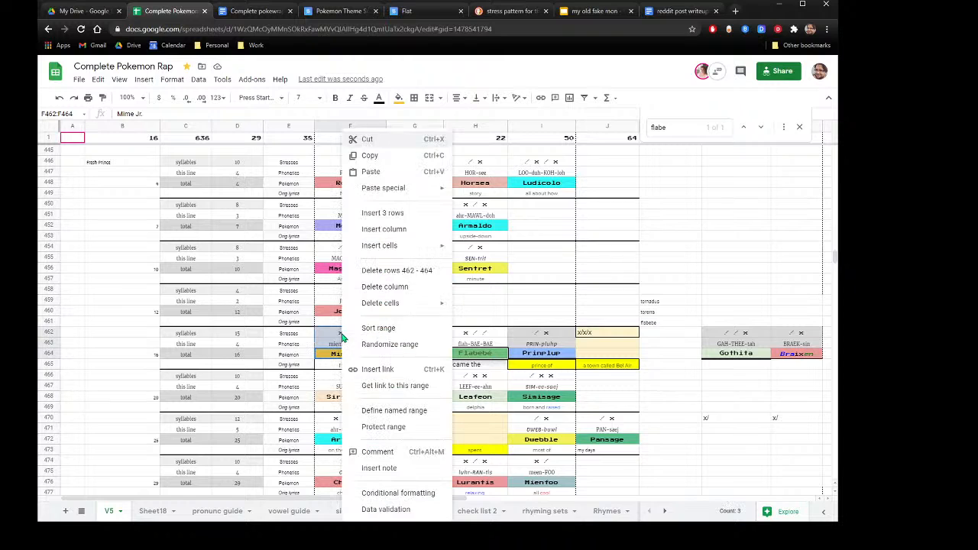
left_click(365, 139)
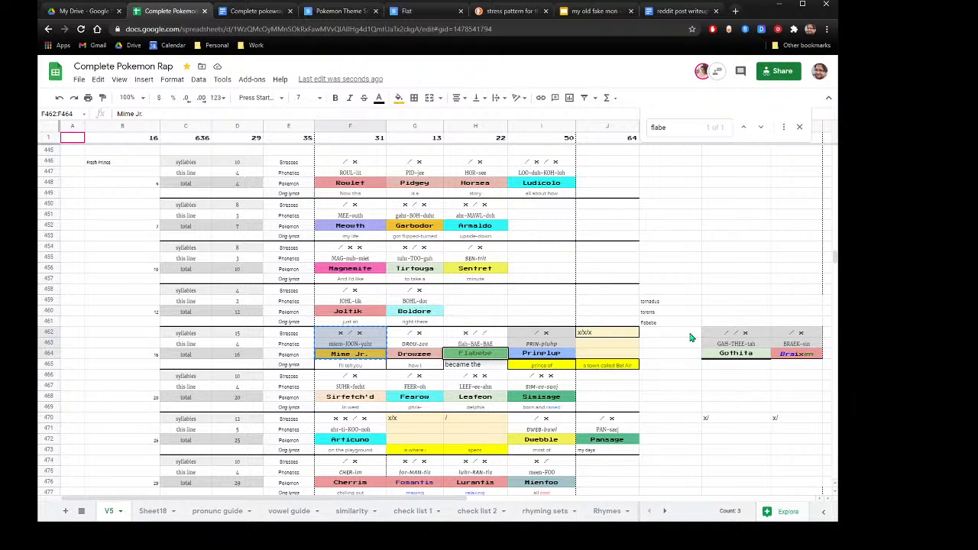
right_click(687, 334)
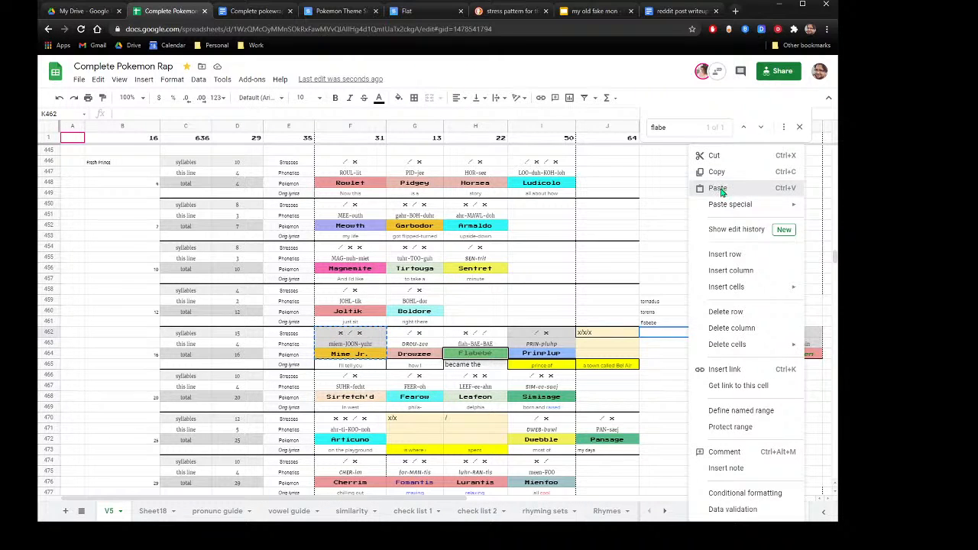
left_click(718, 188)
Browse the three-syllable 010 columns of the pronunc guide sheet for a Pokemon matching the lyric "I'll tell you".
left_click(342, 366)
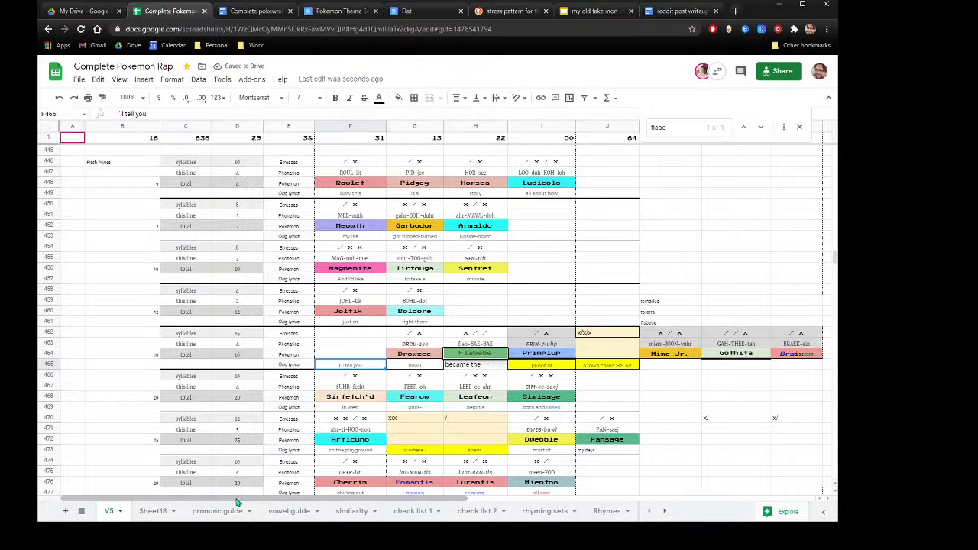
left_click(156, 511)
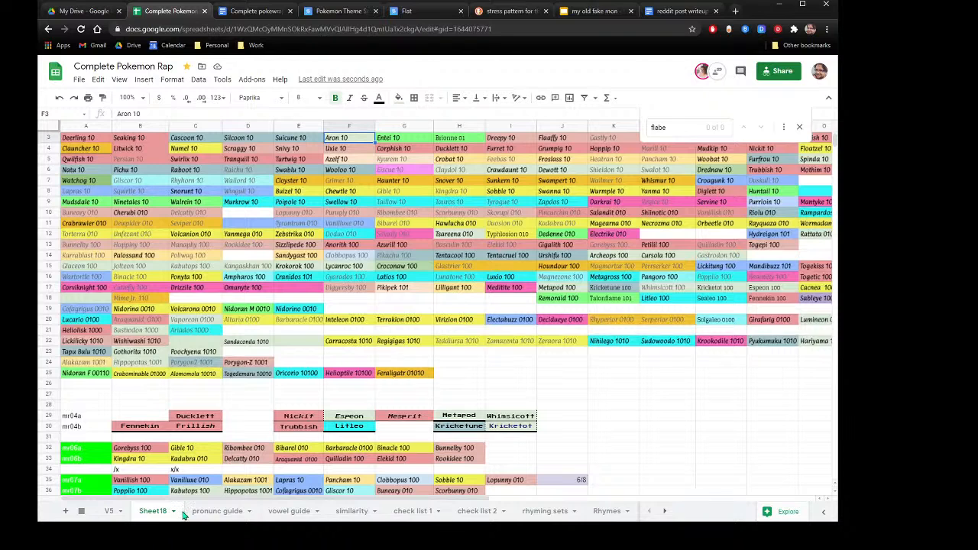
left_click(678, 127)
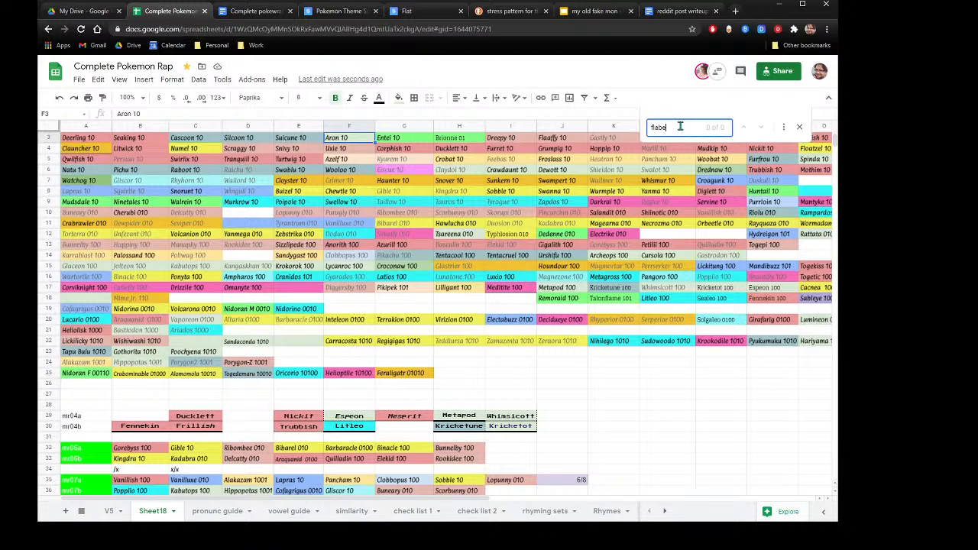
left_click(215, 511)
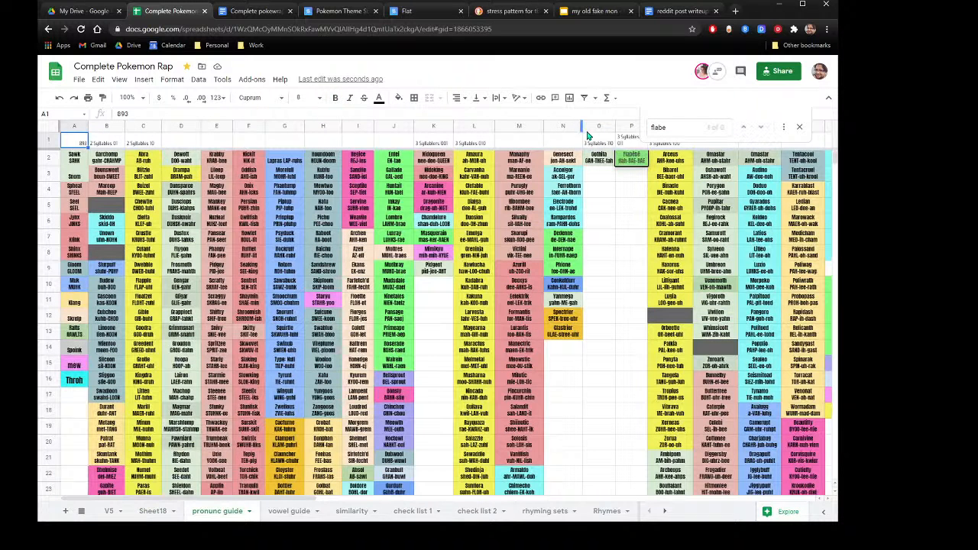
left_click(475, 178)
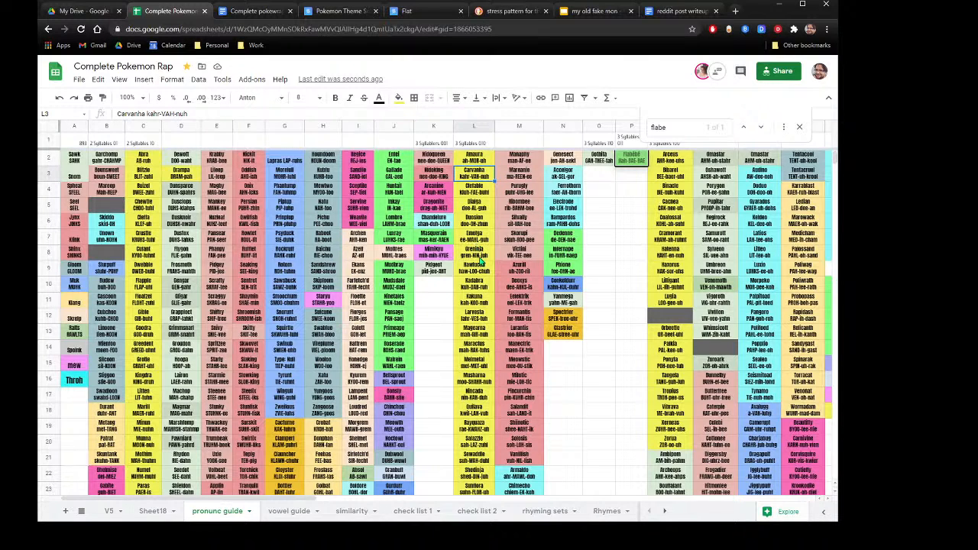
scroll(479, 255, "down", 8)
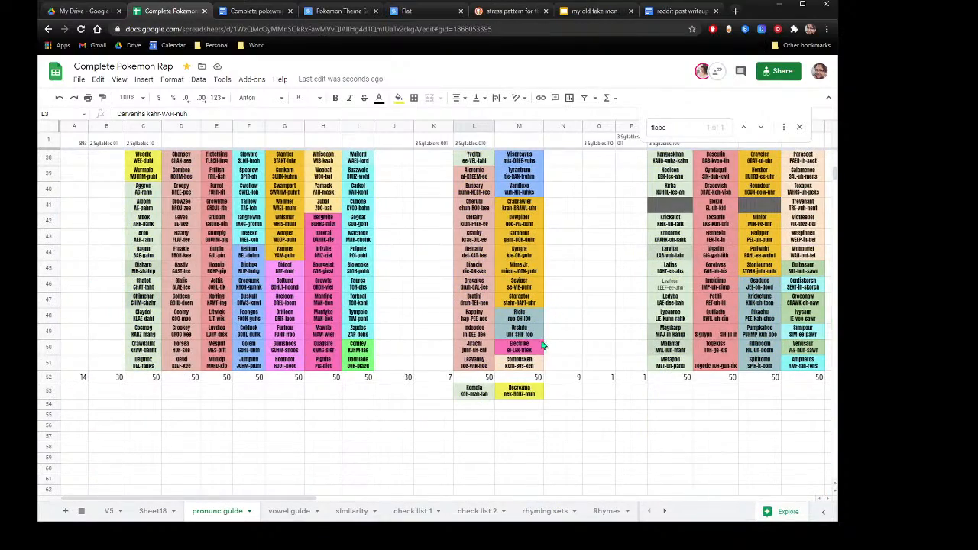
scroll(478, 313, "up", 2)
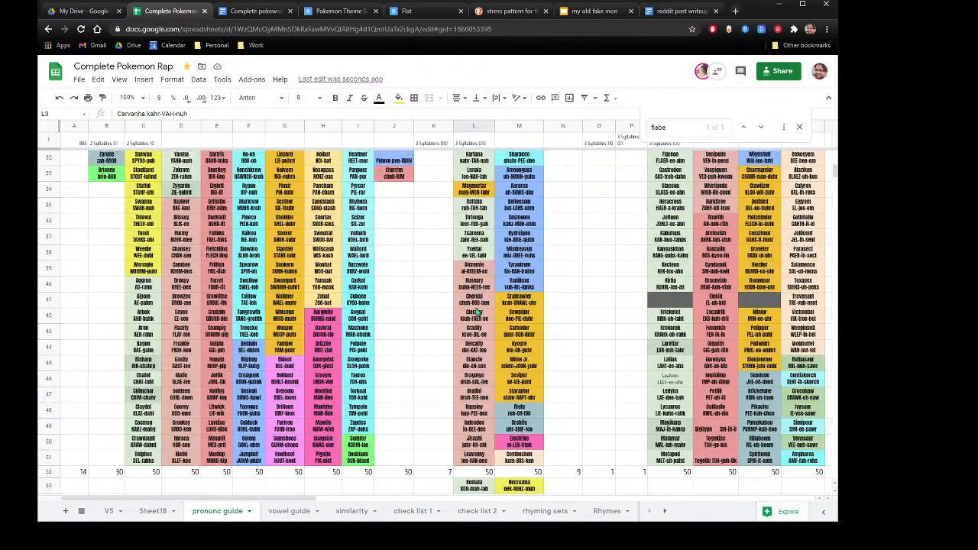
scroll(474, 312, "up", 2)
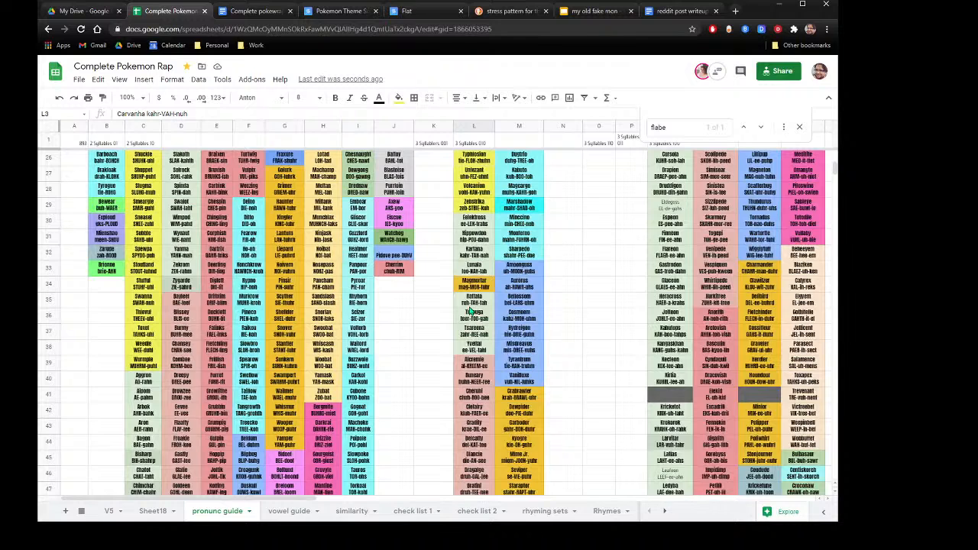
scroll(471, 312, "up", 2)
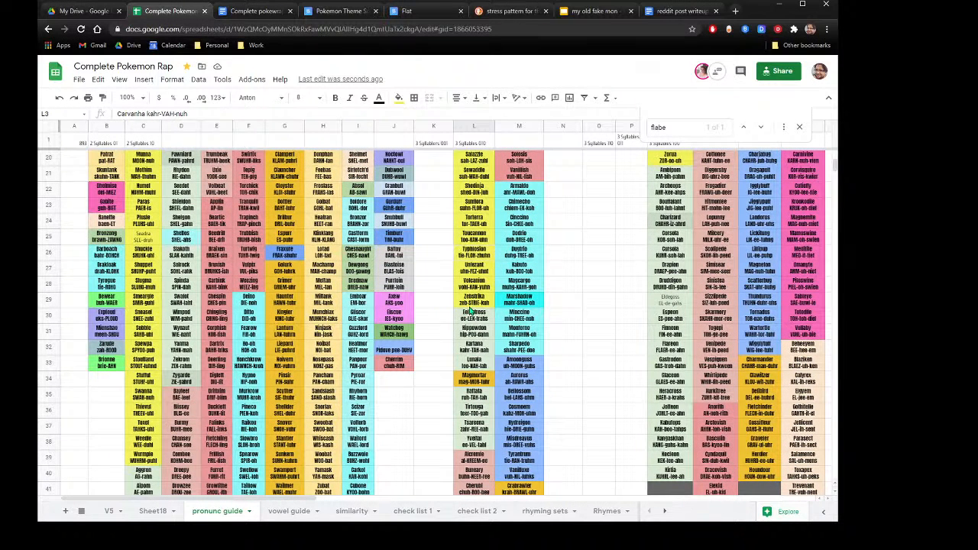
Return to the empty F464 slot on the V5 sheet and search the sheet for "bells".
left_click(104, 516)
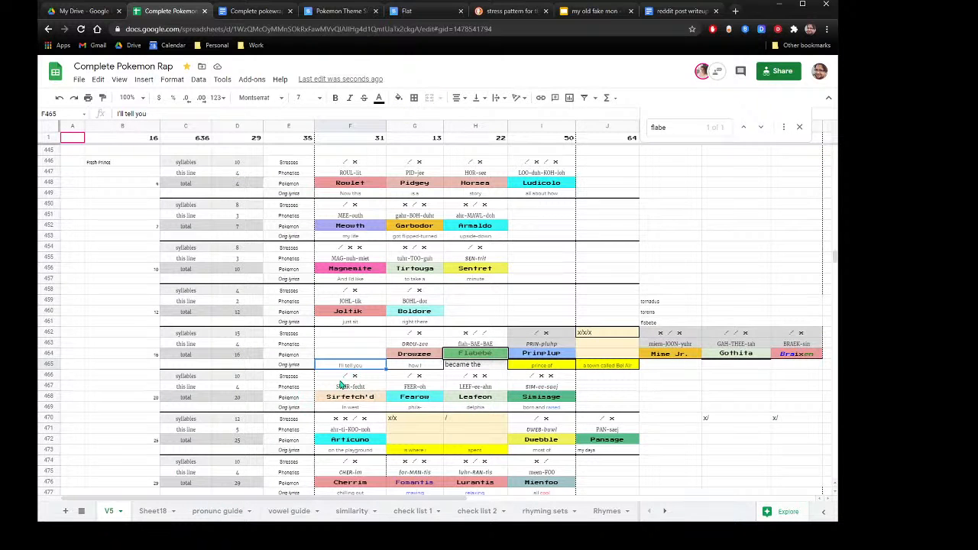
left_click(361, 355)
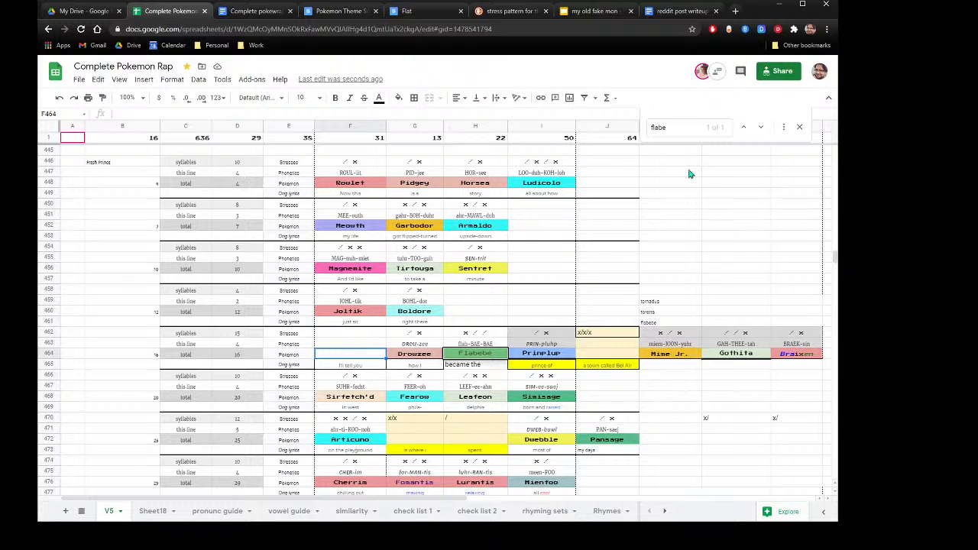
left_click(674, 126)
type("b")
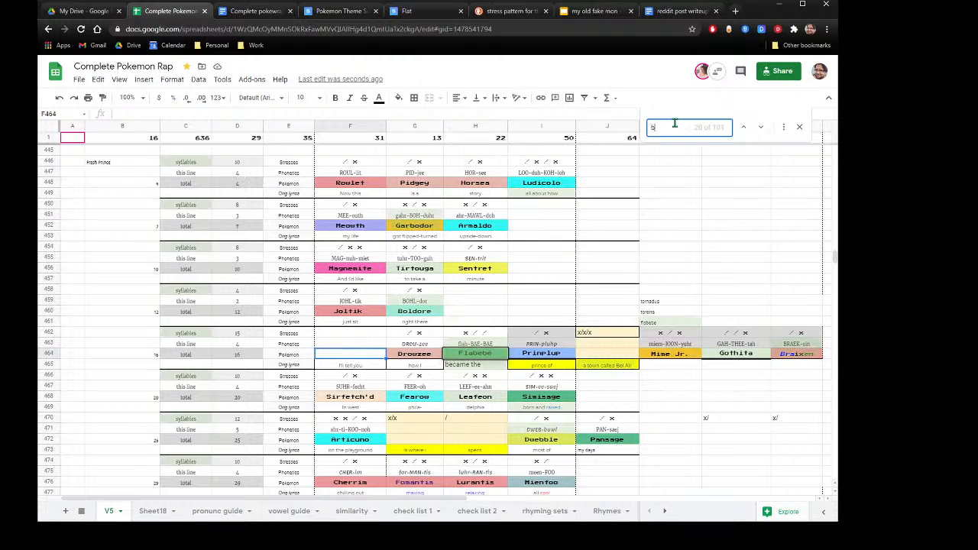
type("ells")
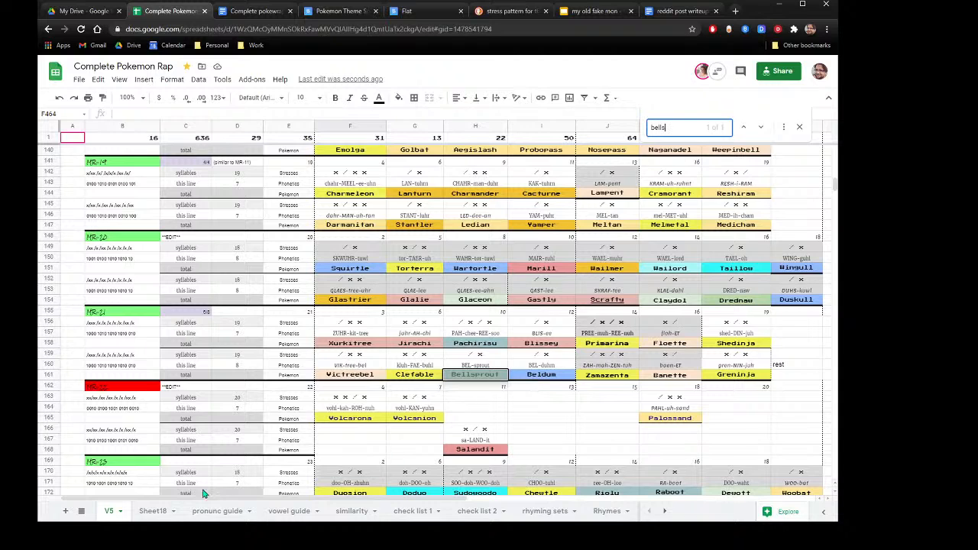
Search the pronunc guide sheet for "el" and step backward through the matches for "I'll tell you" candidates.
left_click(161, 516)
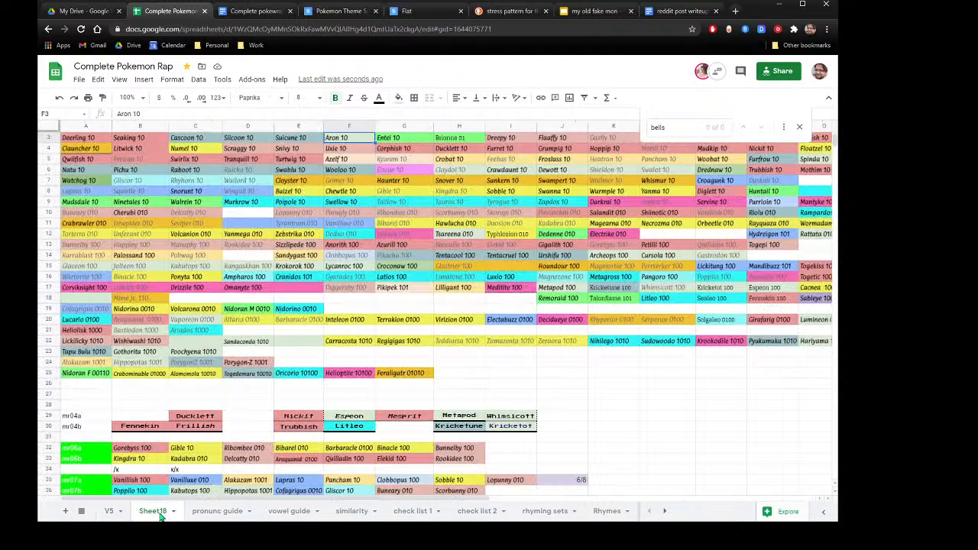
left_click(213, 519)
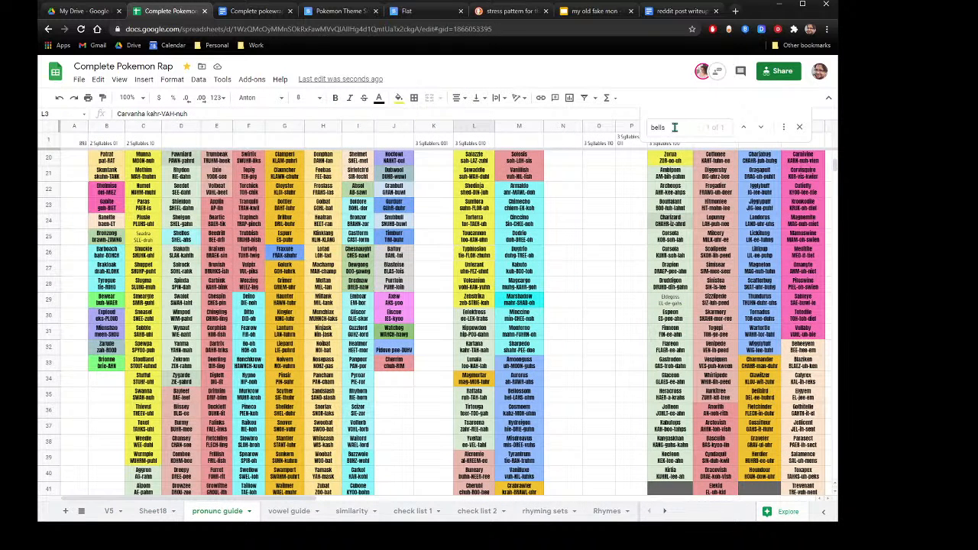
double_click(672, 127)
type("el")
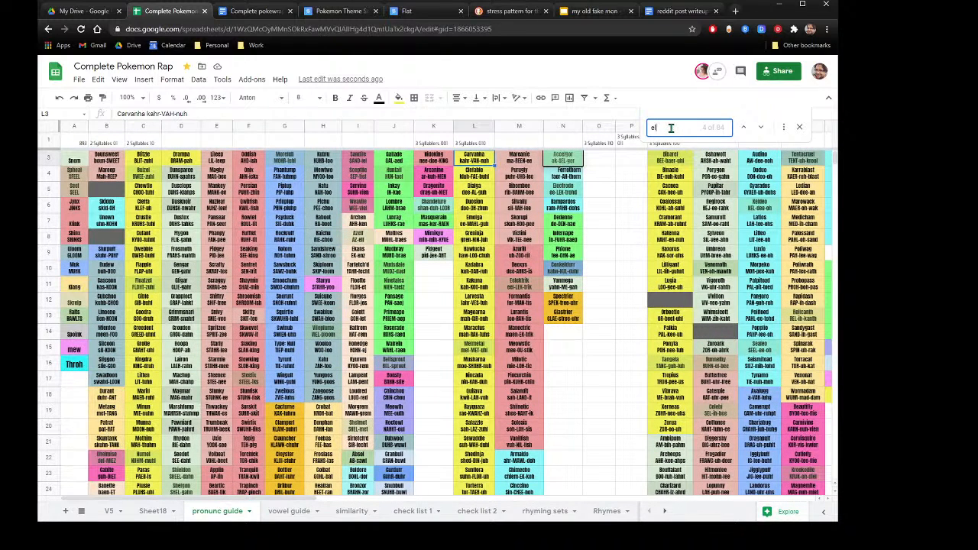
left_click(745, 130)
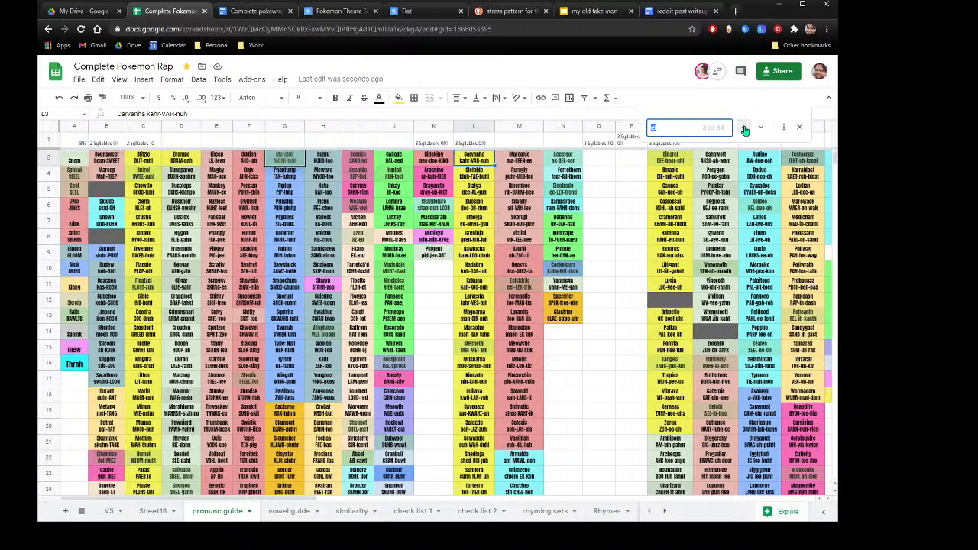
left_click(743, 128)
left_click(743, 129)
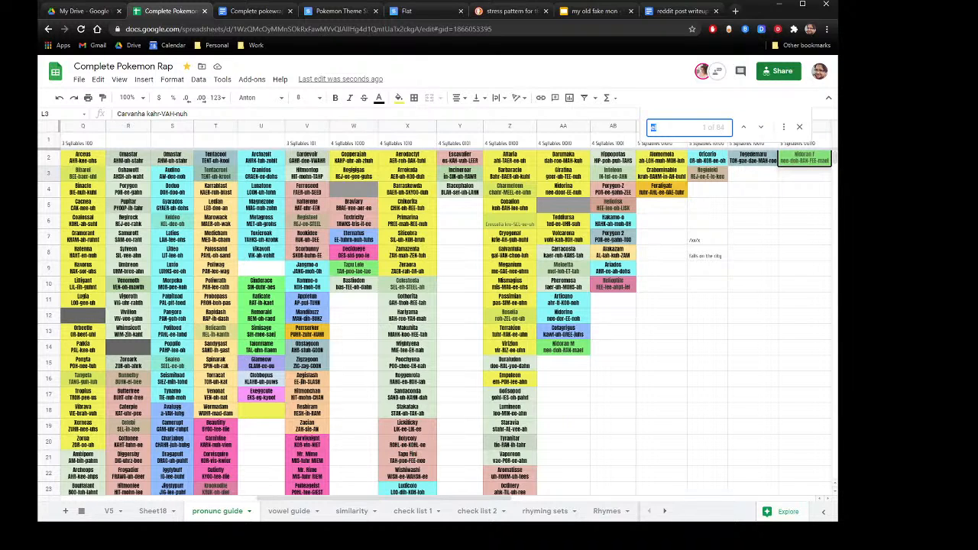
Step forward through the "el" matches on the check list 1 sheet for "I'll tell you" candidates and select the Meltan entry.
left_click(428, 514)
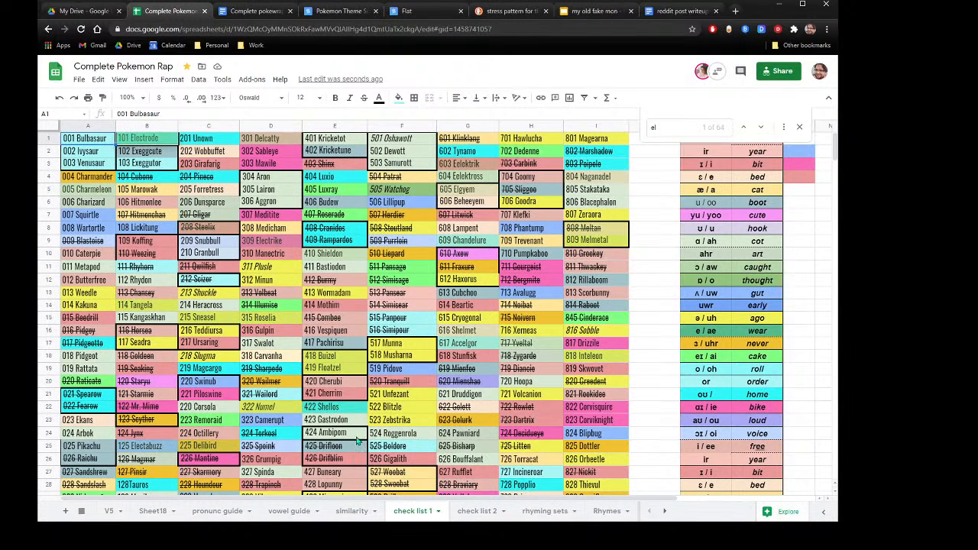
left_click(760, 130)
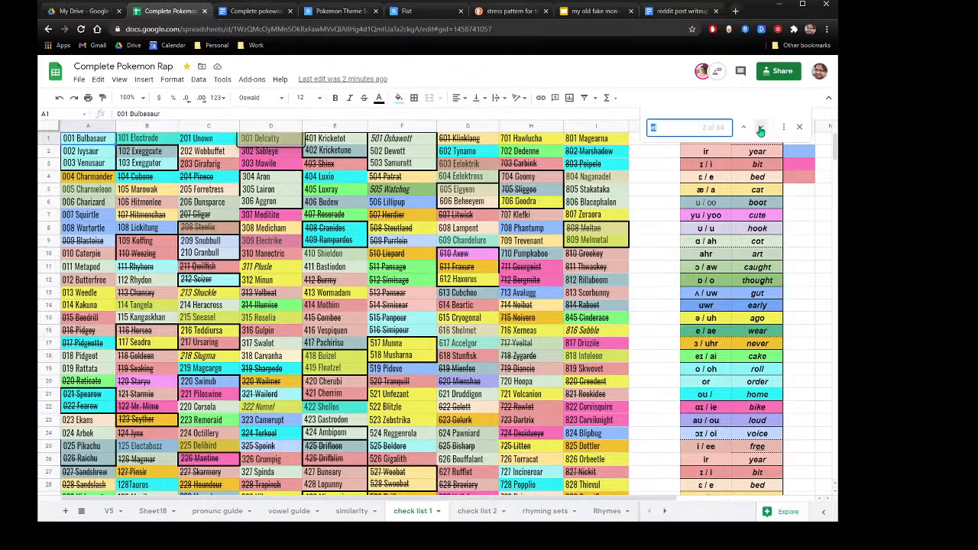
left_click(760, 129)
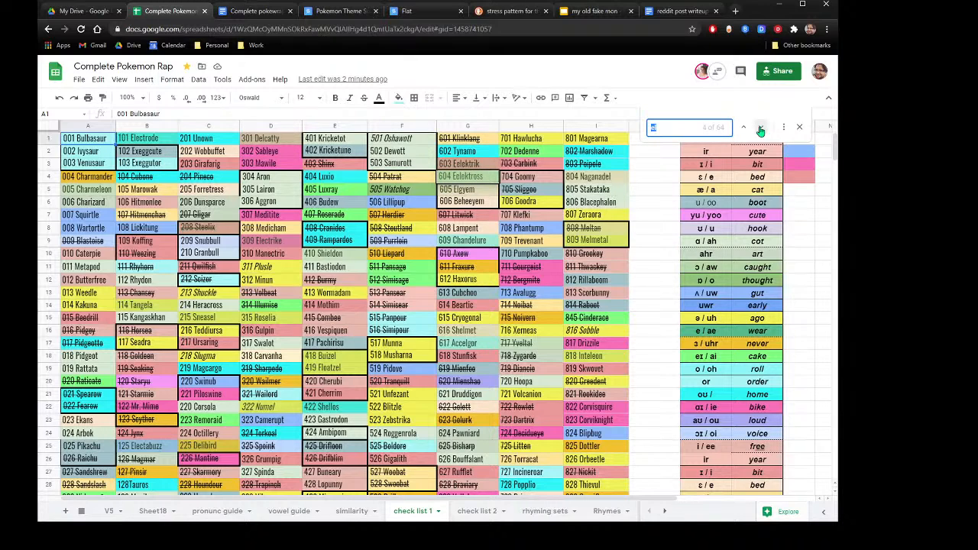
left_click(760, 130)
left_click(760, 130)
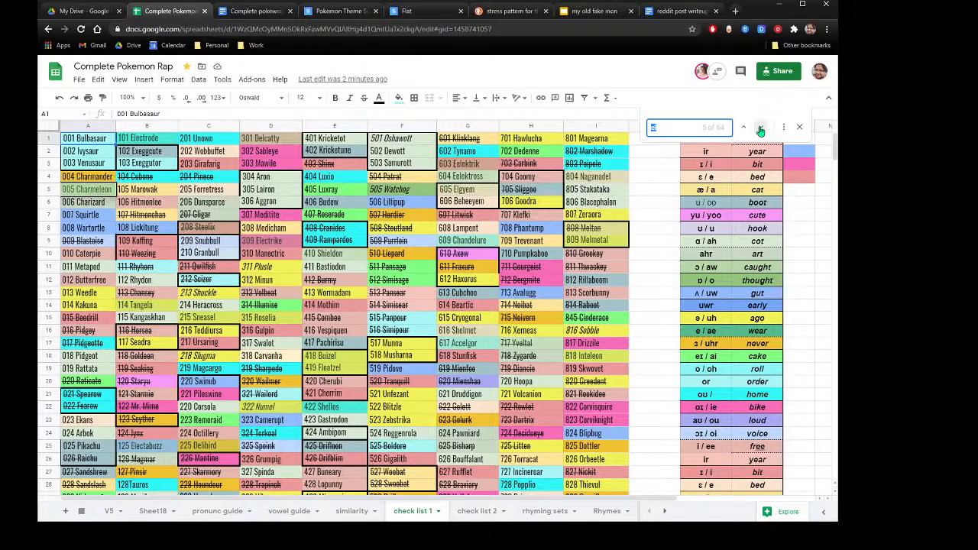
left_click(760, 130)
left_click(760, 130)
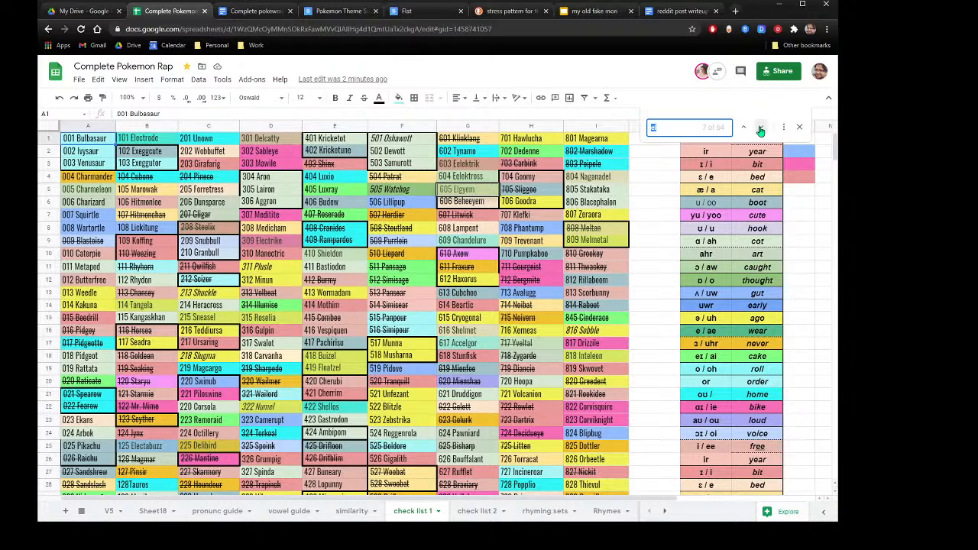
left_click(760, 129)
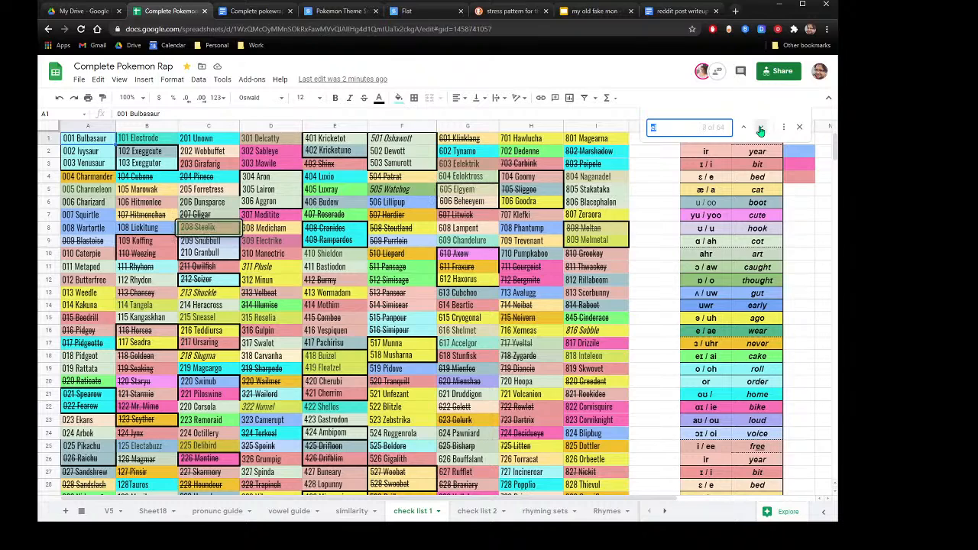
left_click(760, 130)
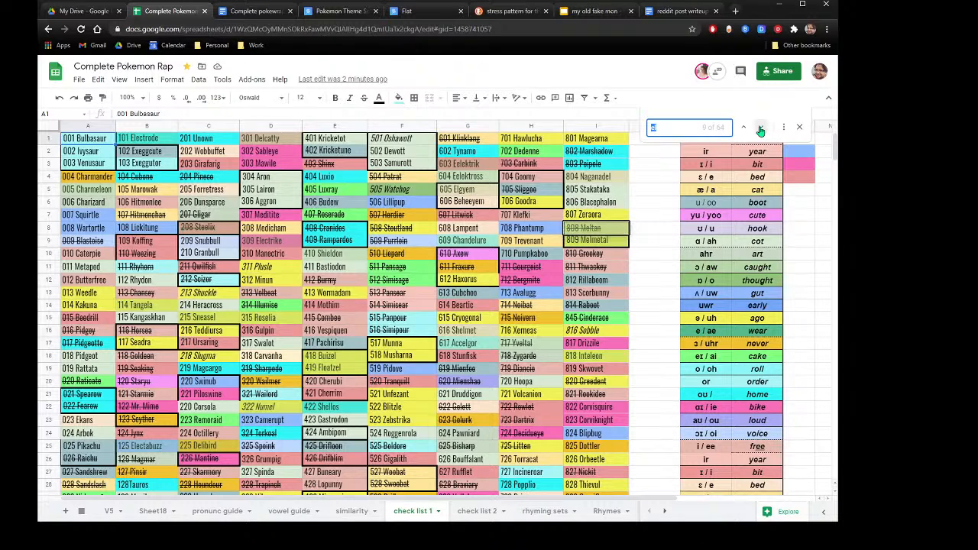
left_click(760, 129)
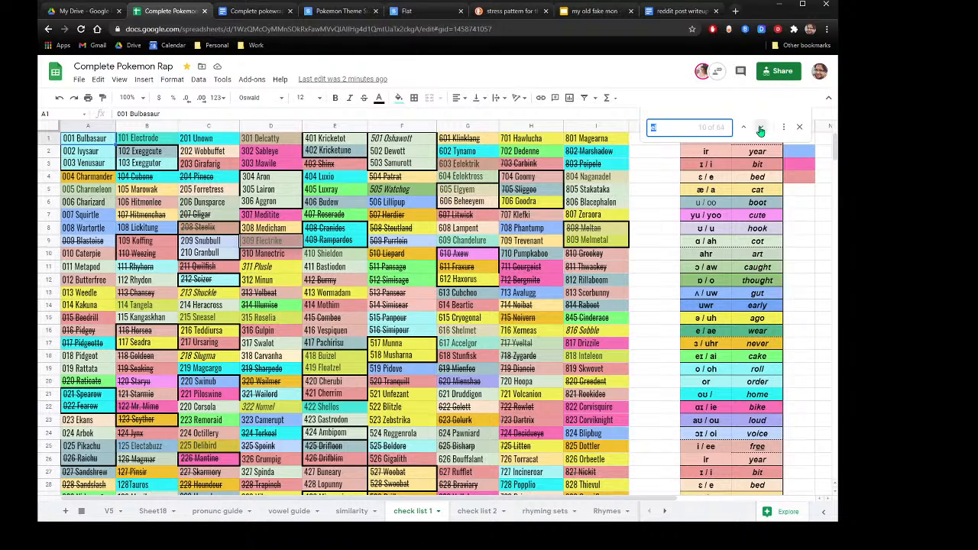
left_click(592, 232)
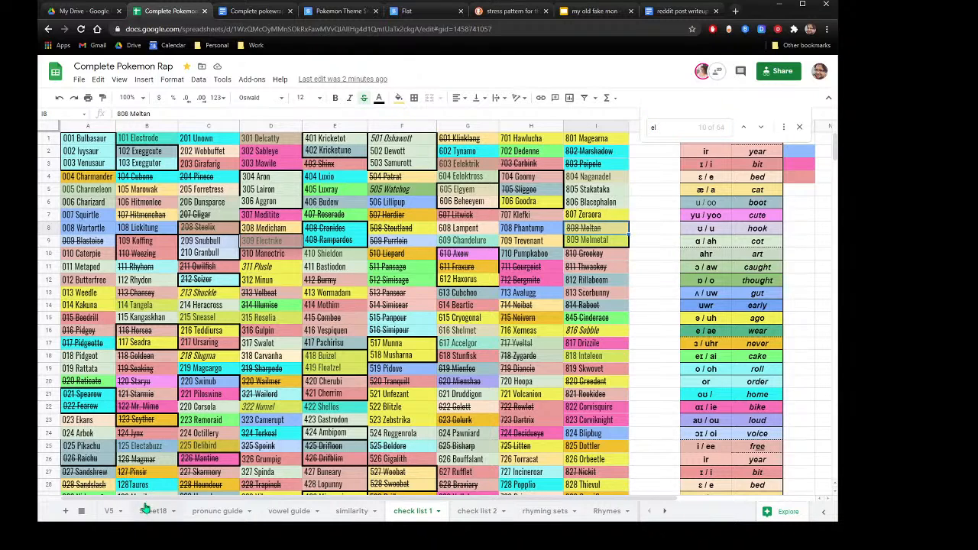
Search the V5 sheet for "mel" and narrow the search to "melt" to examine where Meltan is used.
left_click(109, 511)
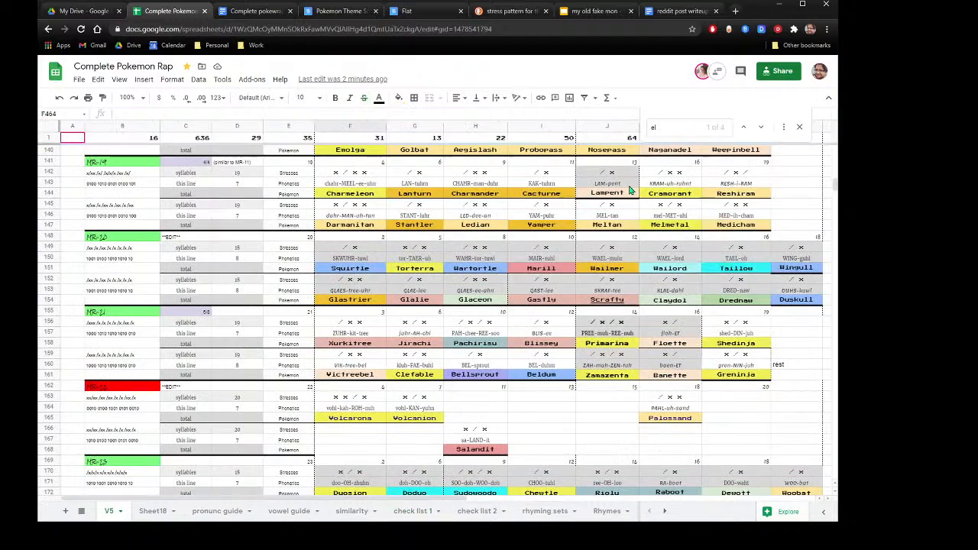
left_click_drag(662, 128, 647, 131)
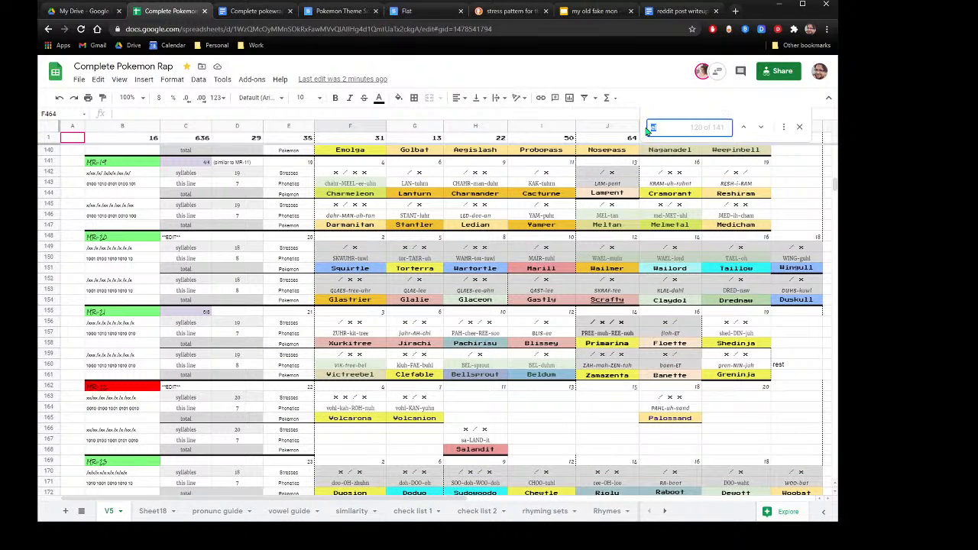
type("mel")
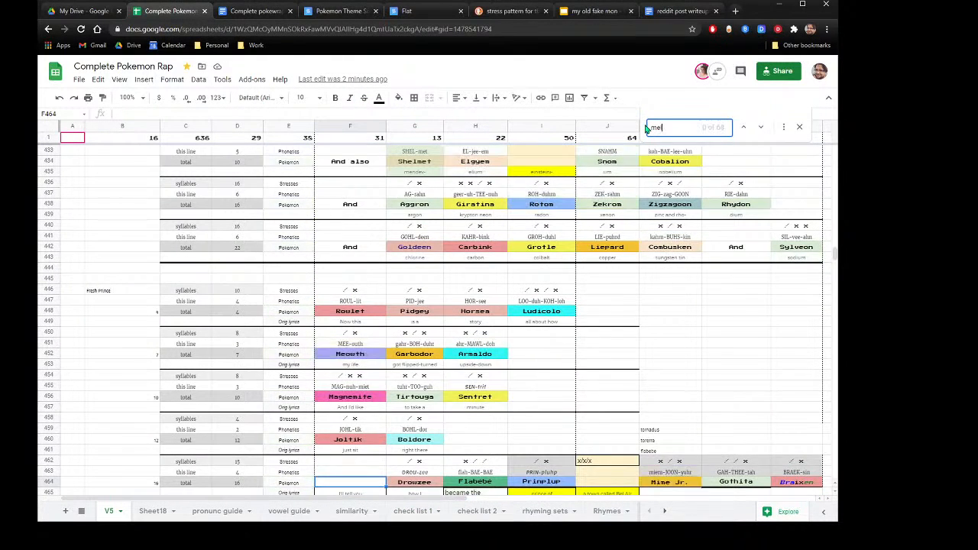
key("BackSpace")
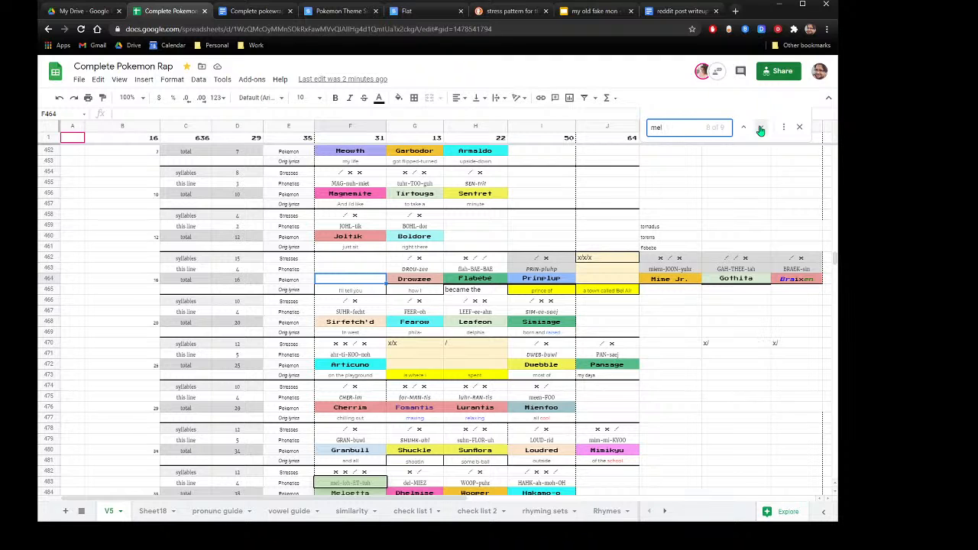
type("lt")
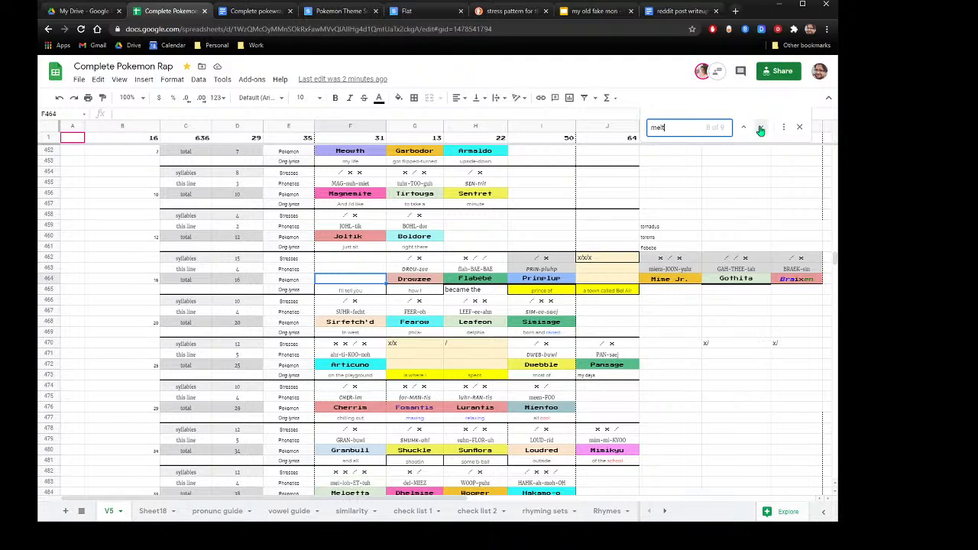
scroll(586, 243, "up", 3)
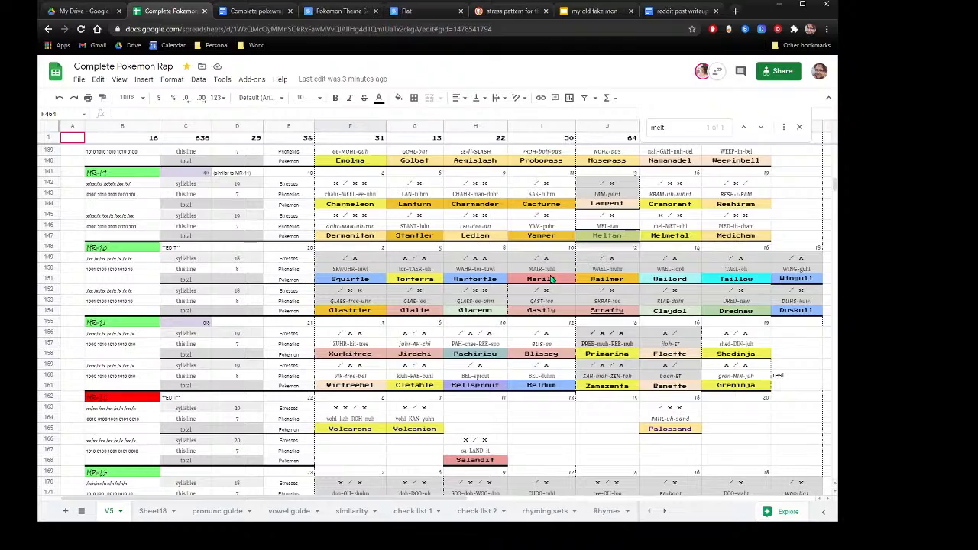
Review the V5 verses from the MR sections through the Super Puma and Yakko's World parts down to the Fresh Prince verse.
scroll(492, 344, "down", 15)
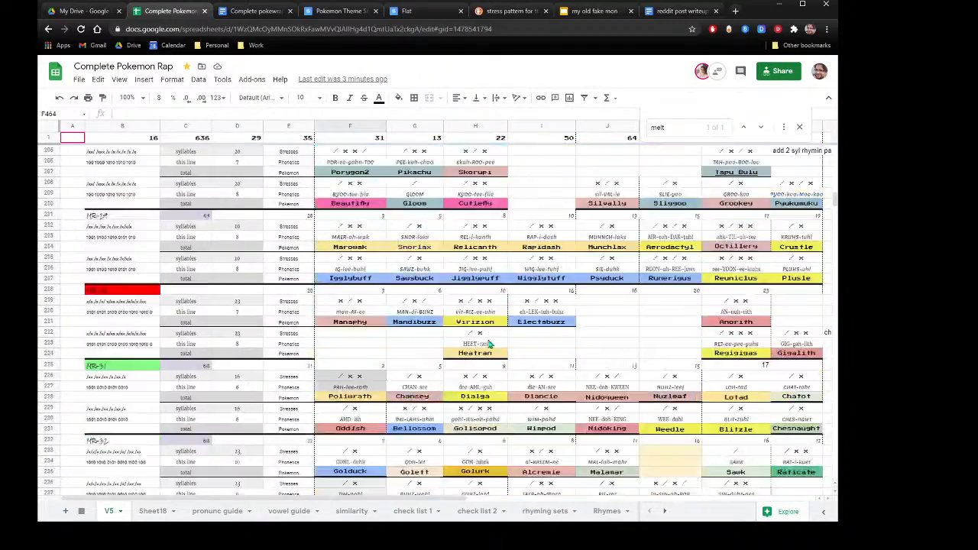
scroll(489, 344, "down", 12)
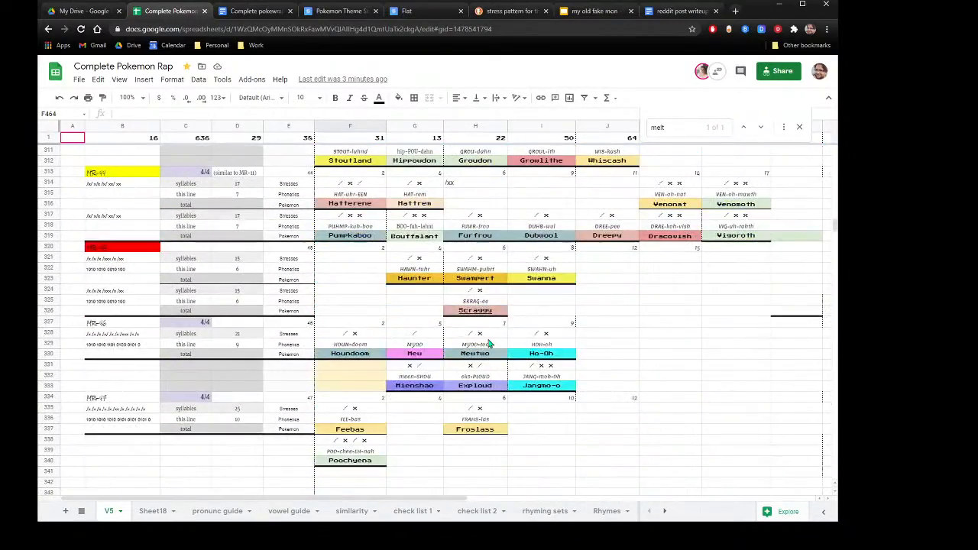
scroll(489, 344, "down", 4)
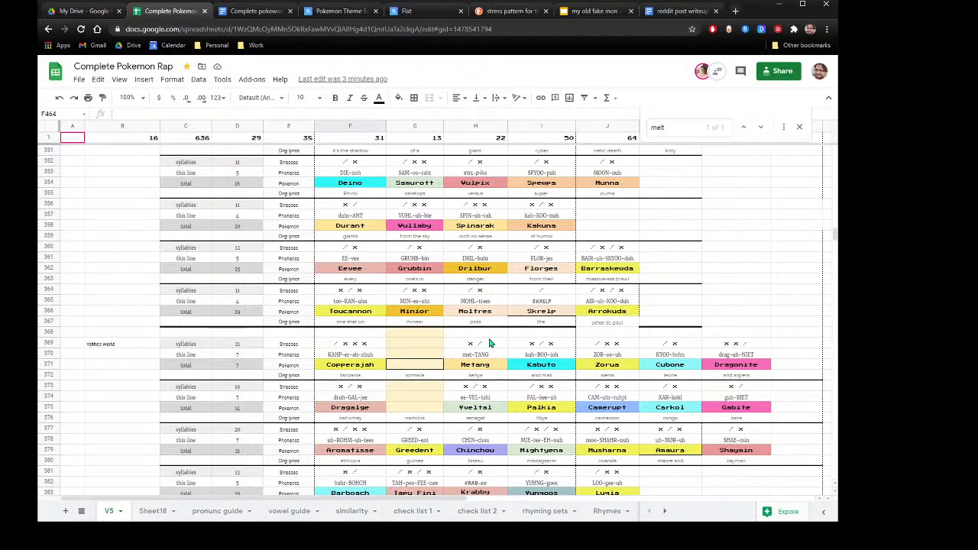
scroll(489, 344, "up", 4)
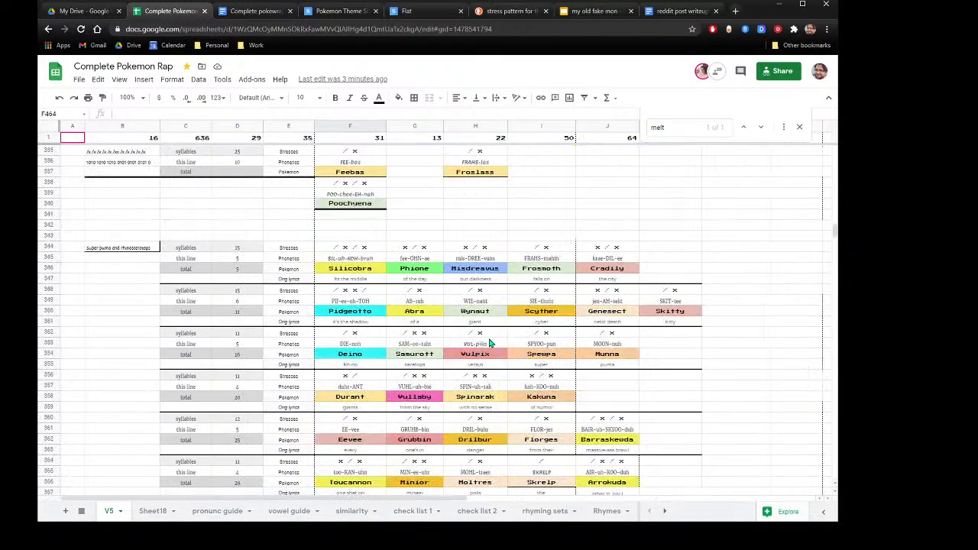
scroll(491, 343, "down", 3)
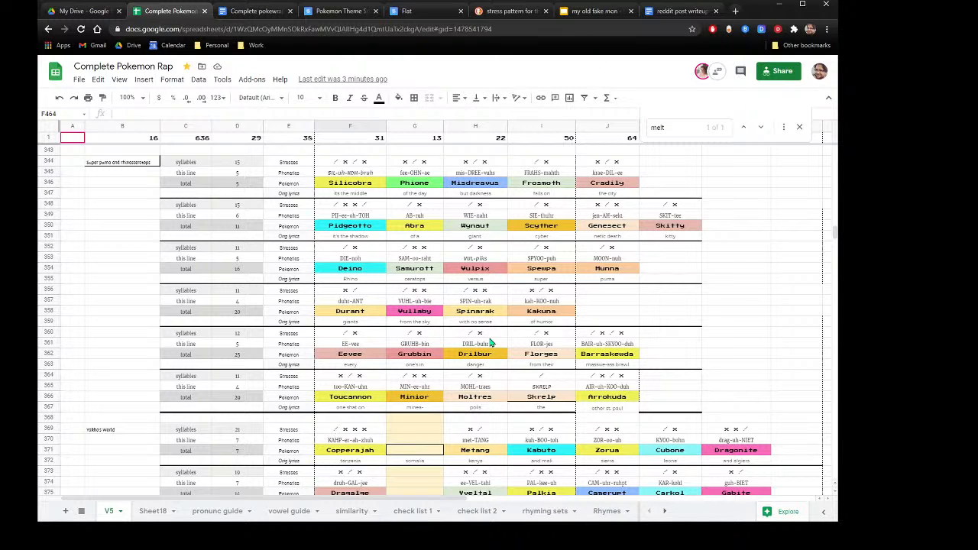
scroll(490, 343, "up", 5)
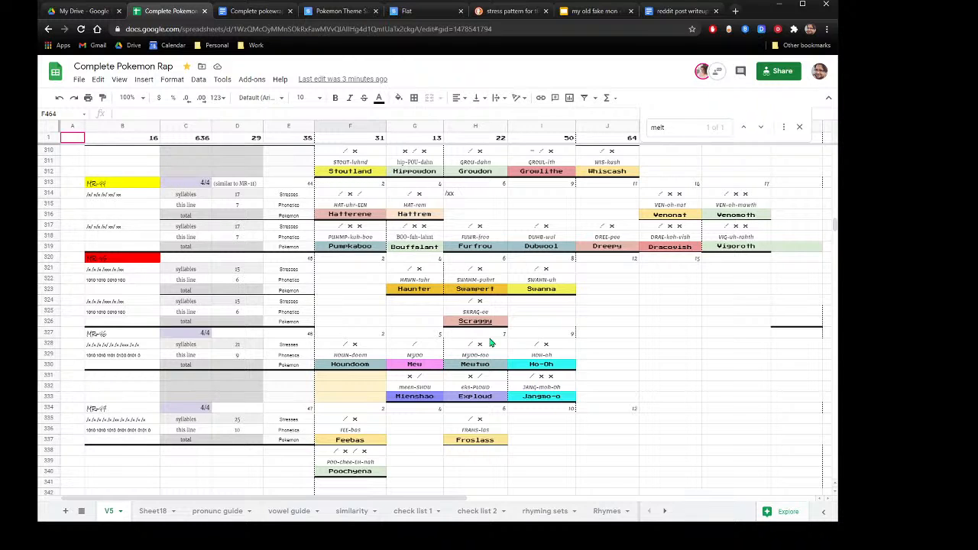
scroll(489, 344, "down", 7)
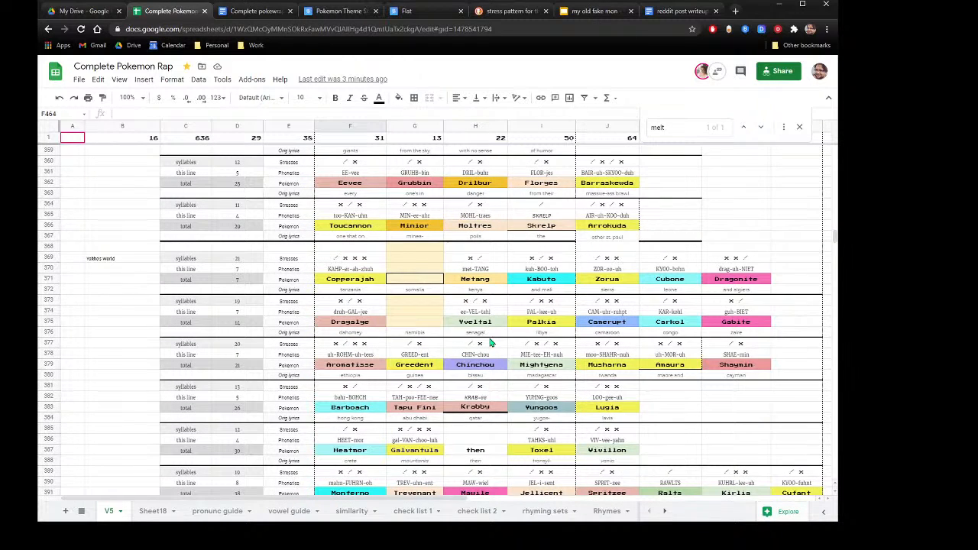
scroll(489, 343, "down", 8)
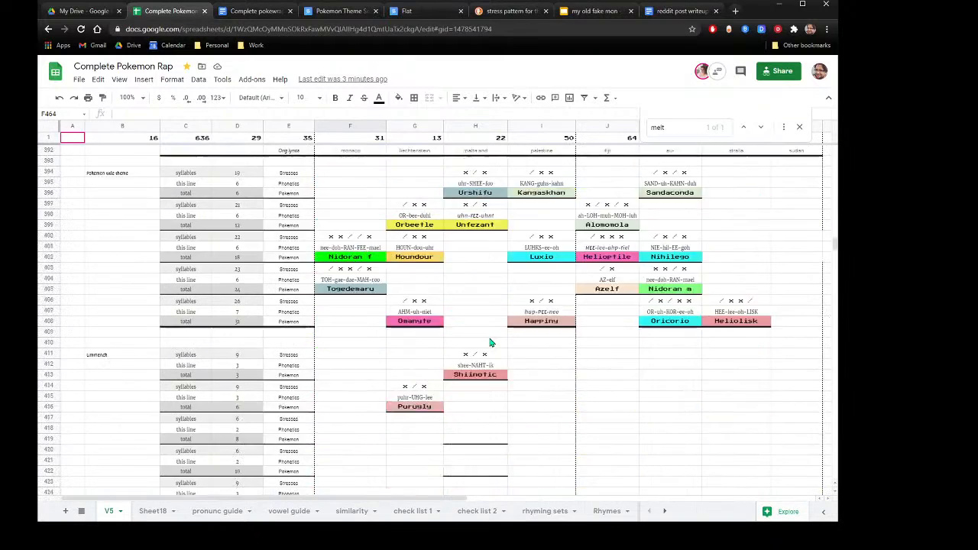
scroll(490, 343, "down", 5)
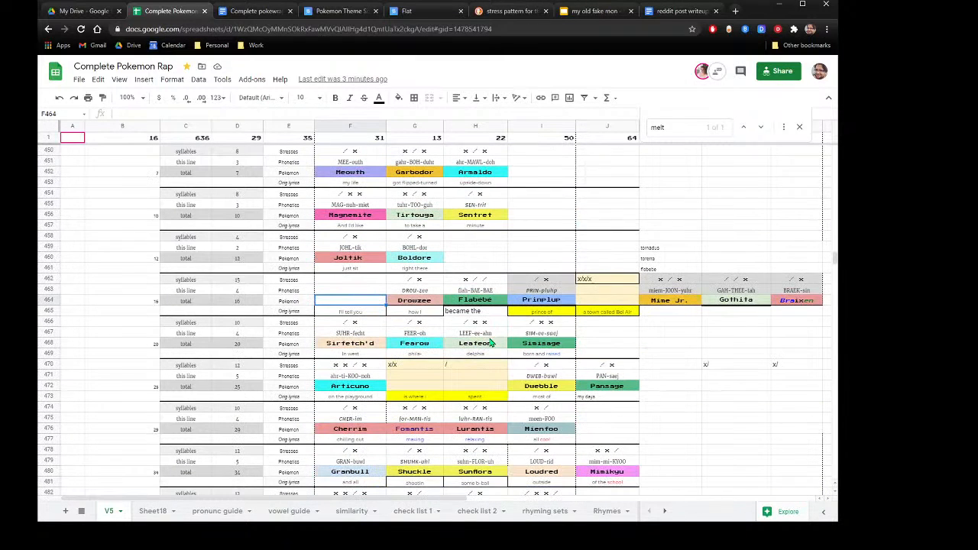
Move the Mime Jr., Gothita and Braixen block from K462:M464 up to K453:M455, beside the Fresh Prince verse.
left_click(669, 314)
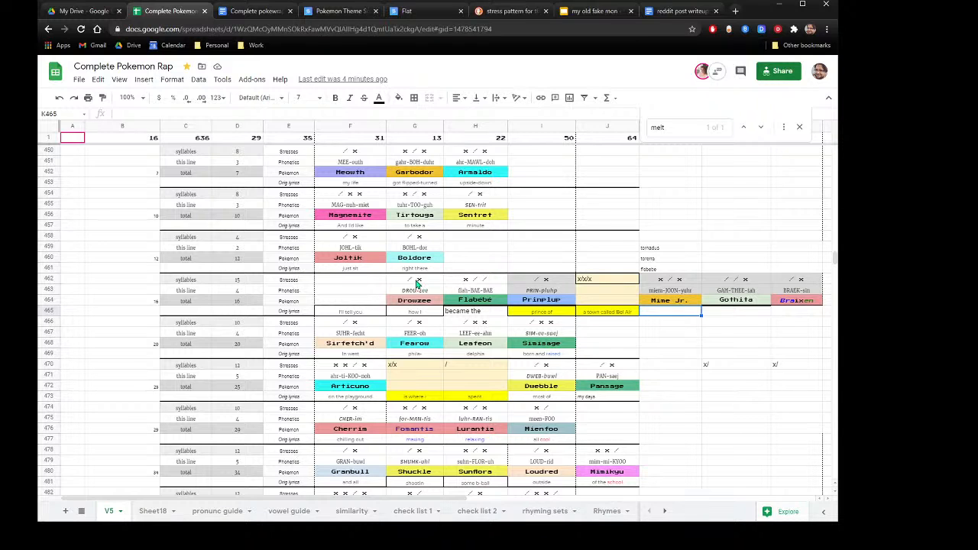
left_click_drag(419, 283, 795, 303)
right_click(794, 302)
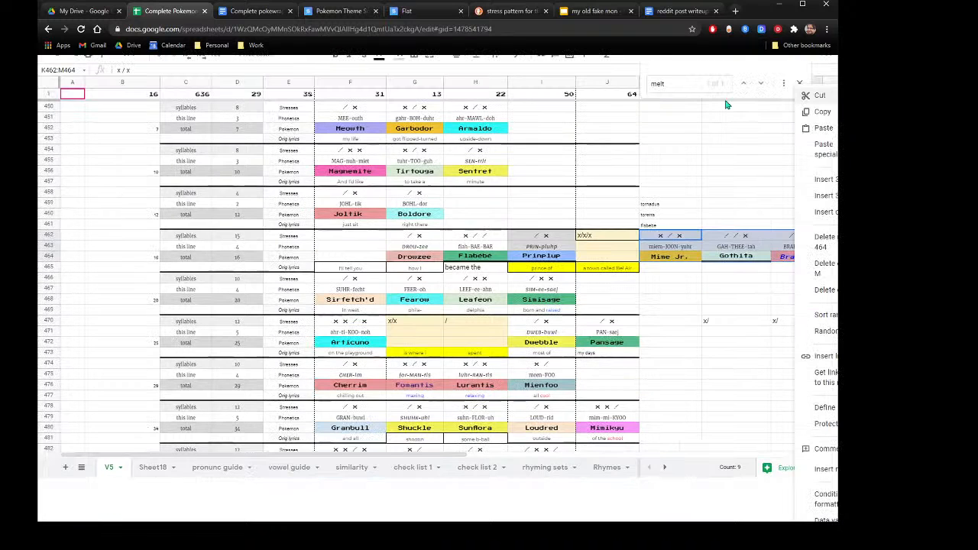
left_click(818, 95)
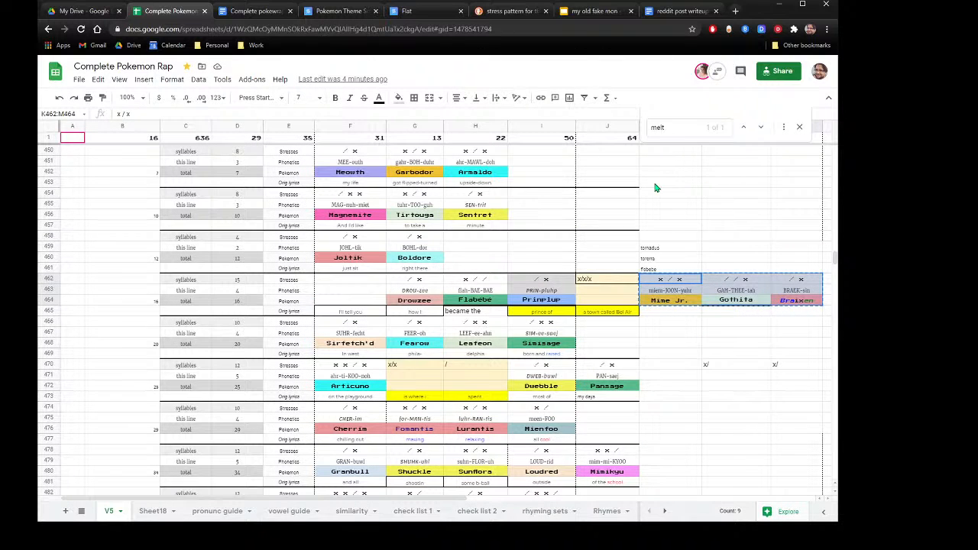
right_click(657, 186)
left_click(684, 142)
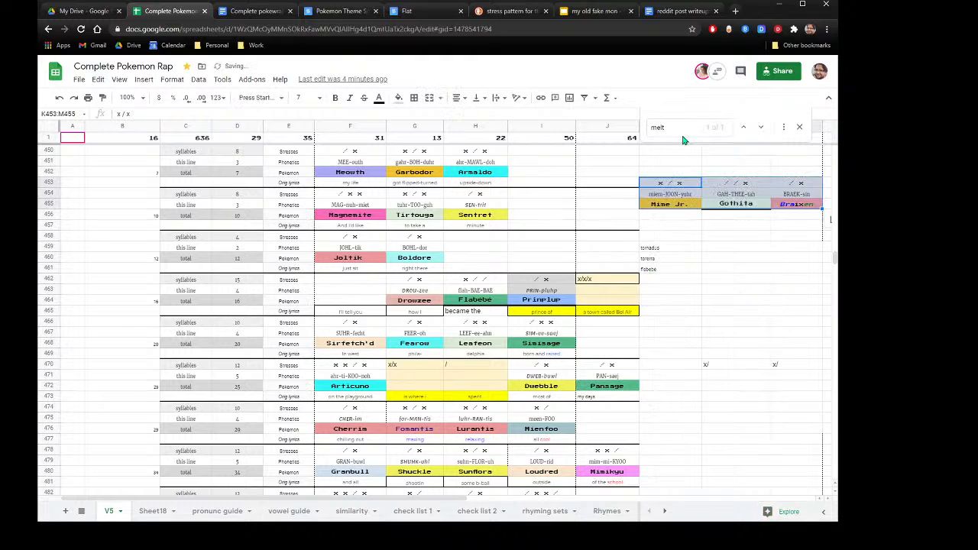
left_click(580, 188)
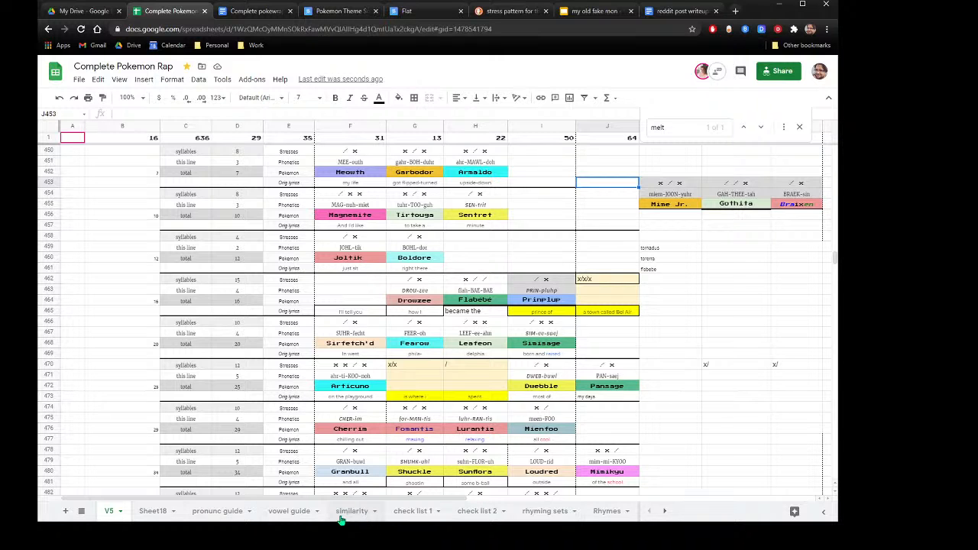
Search the check list 1 sheet for "el" again.
left_click(223, 514)
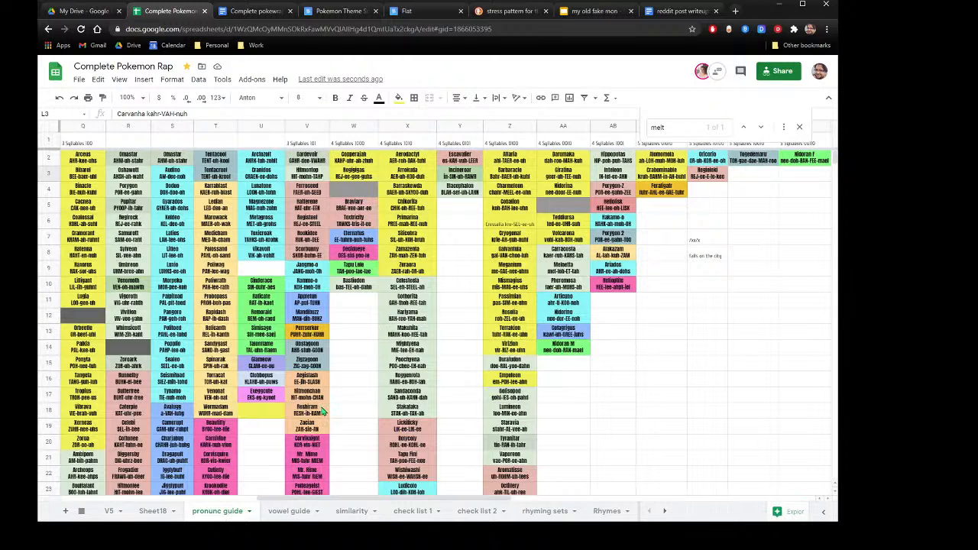
left_click(410, 511)
left_click(666, 127)
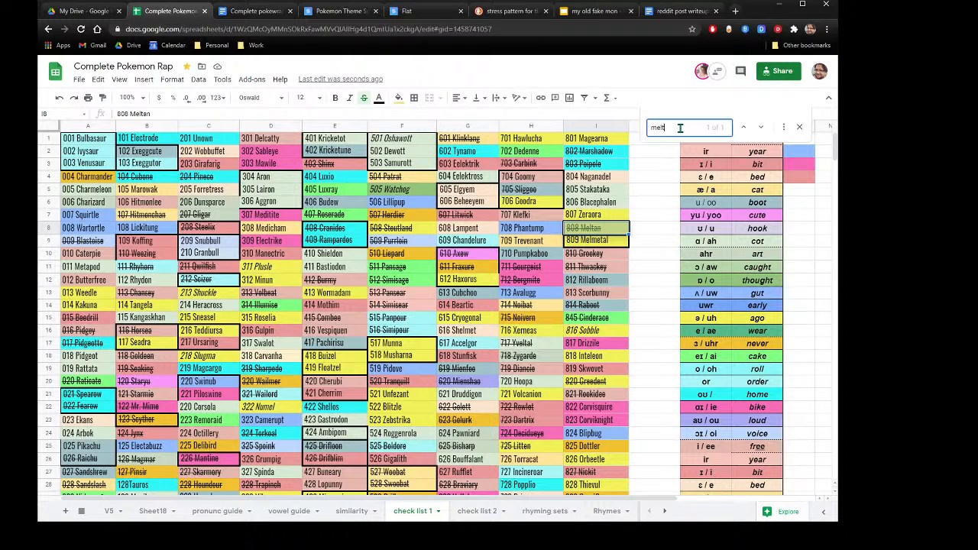
left_click_drag(666, 128, 649, 130)
type("el")
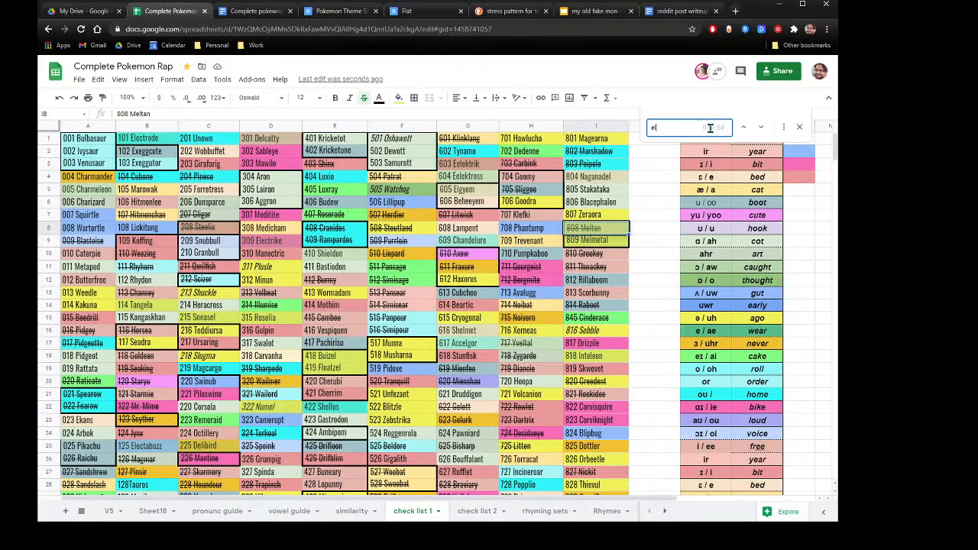
Step forward through the "el" matches on the check list 1 sheet to Accelgor and select its entry.
left_click(762, 128)
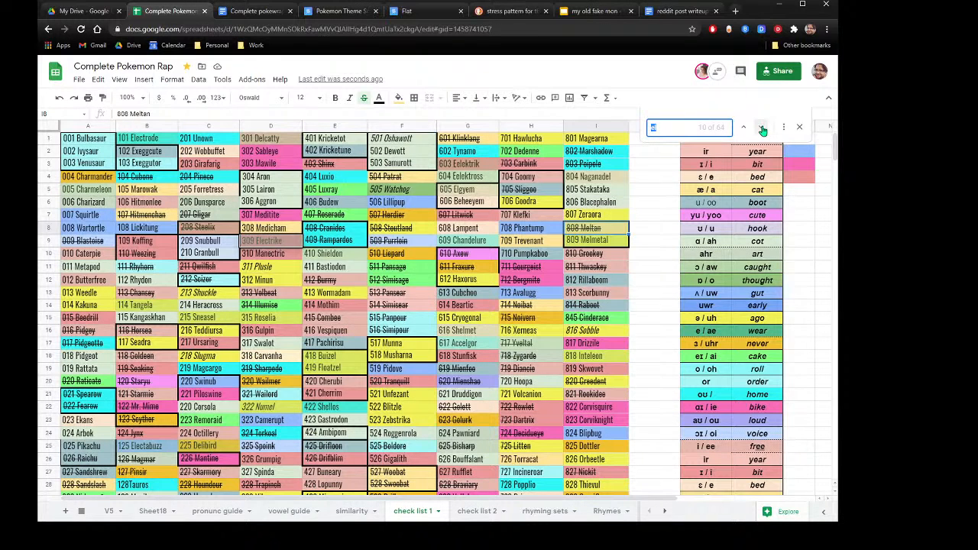
left_click(761, 130)
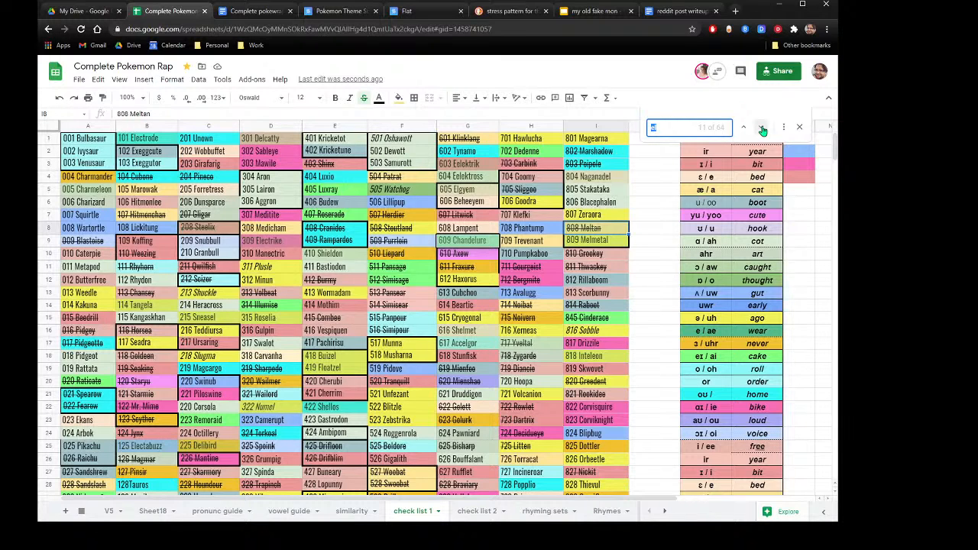
left_click(761, 130)
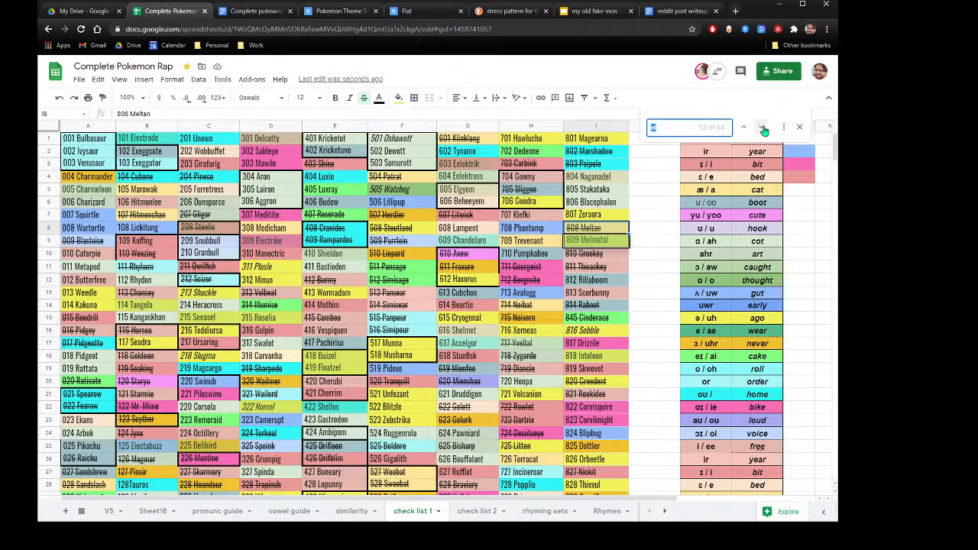
left_click(763, 130)
left_click(763, 129)
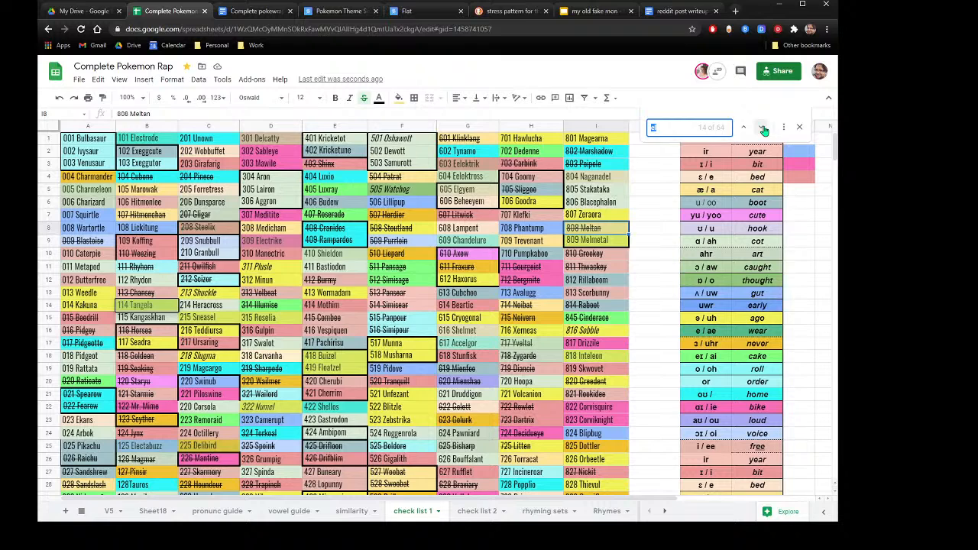
left_click(763, 130)
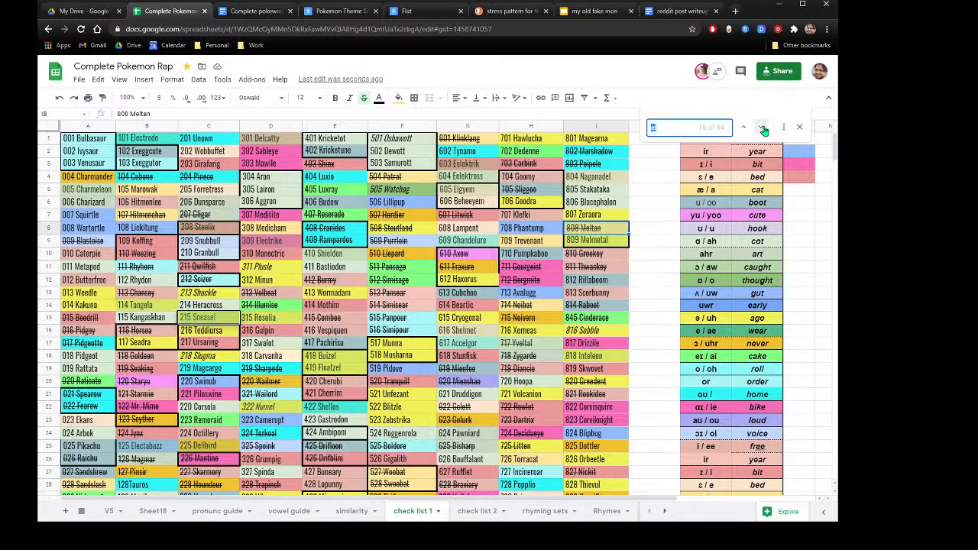
left_click(763, 130)
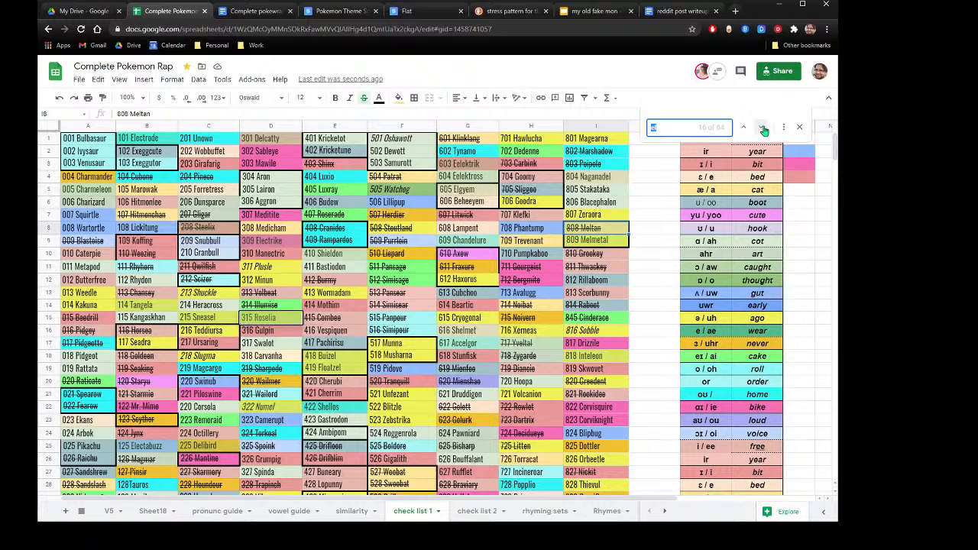
left_click(763, 130)
left_click(763, 130)
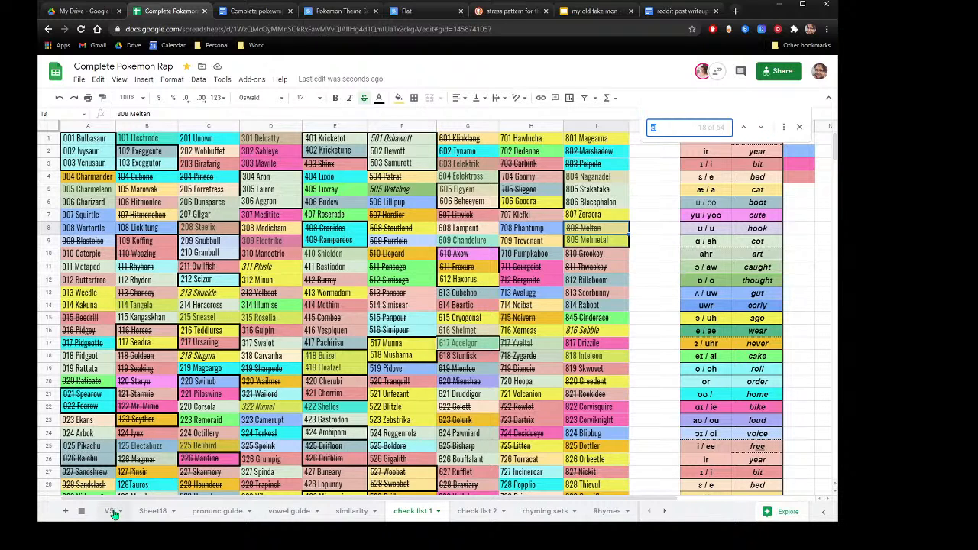
left_click(458, 345)
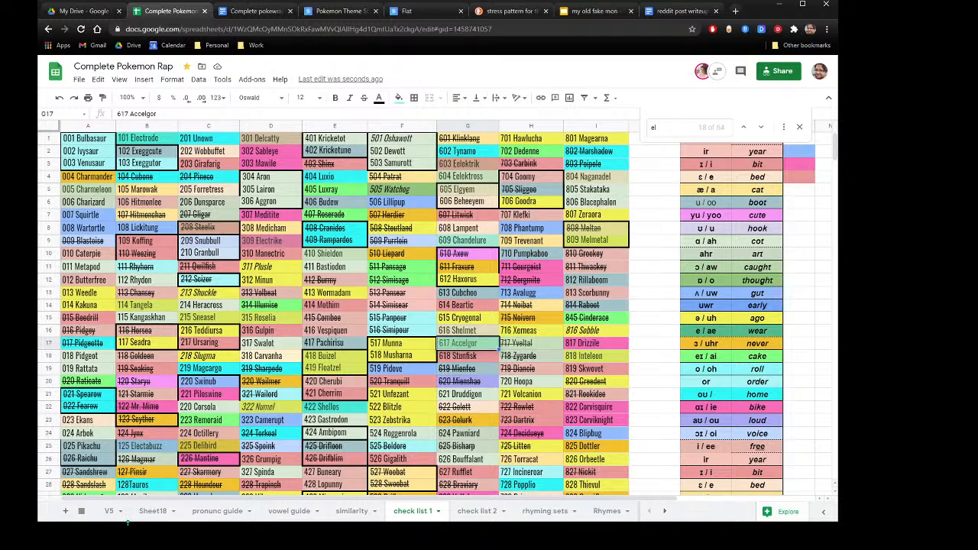
Glance through the other sheets, return to check list 1, advance to the next "el" match and select the Yveltal entry.
left_click(111, 511)
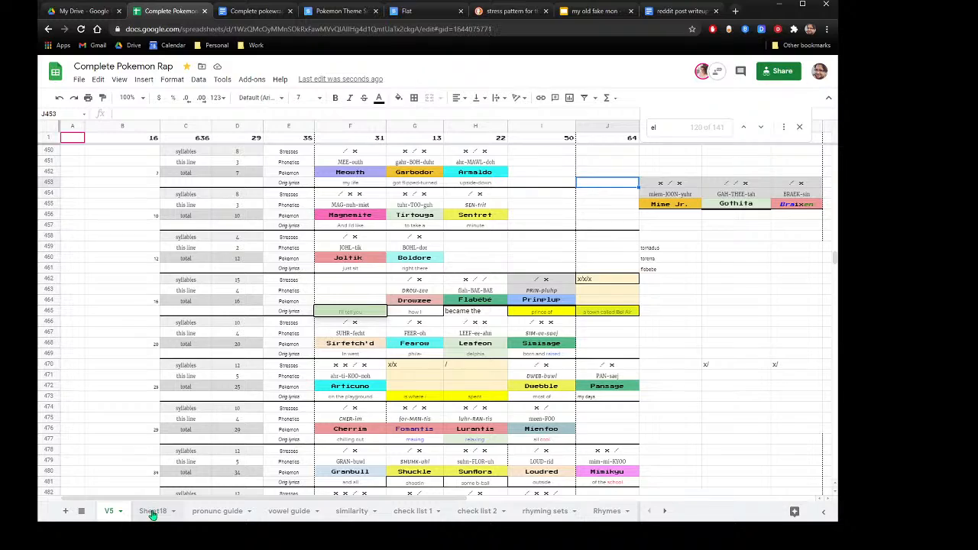
left_click(152, 512)
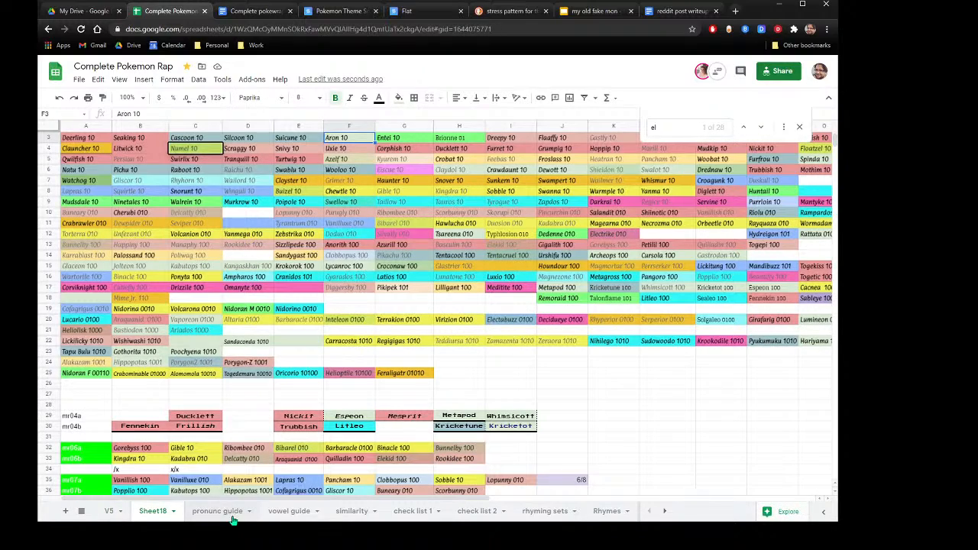
left_click(288, 512)
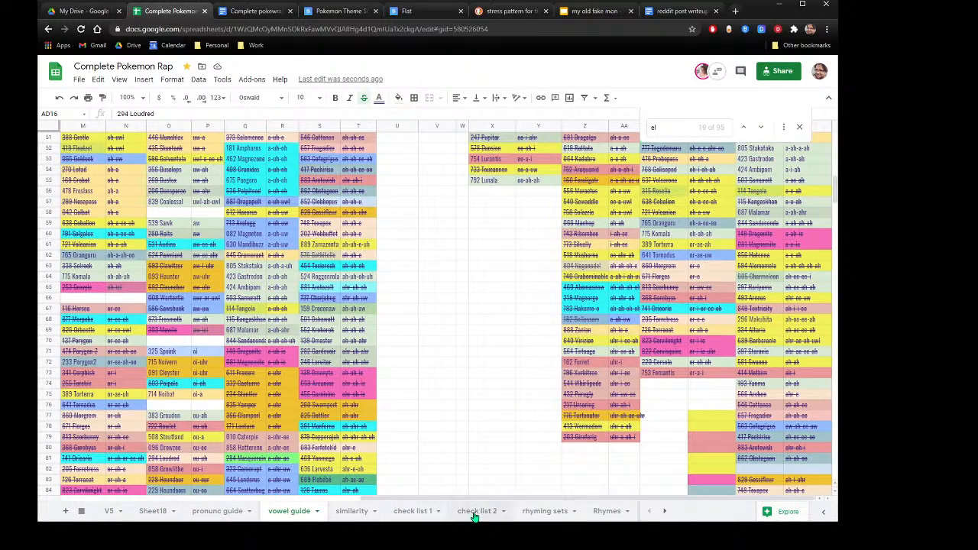
left_click(475, 512)
left_click(408, 517)
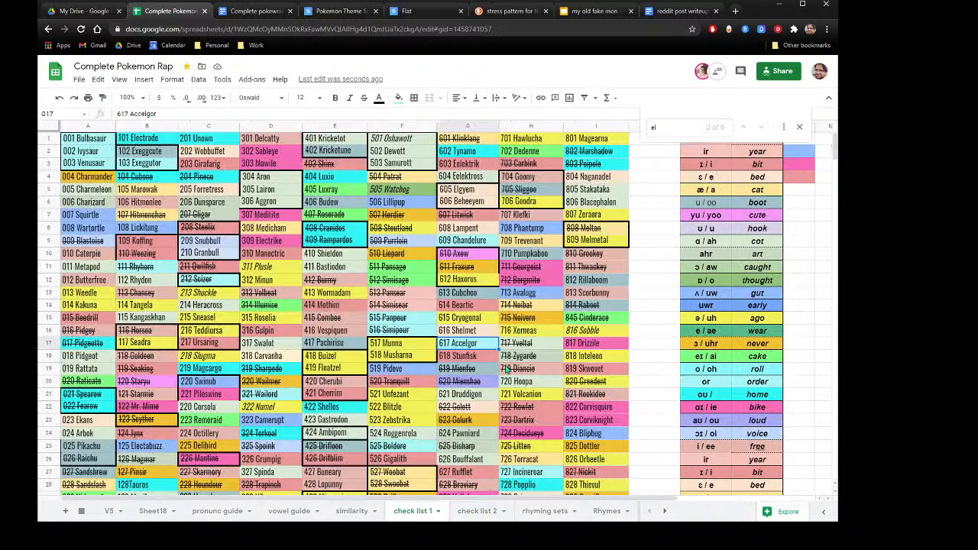
left_click(765, 128)
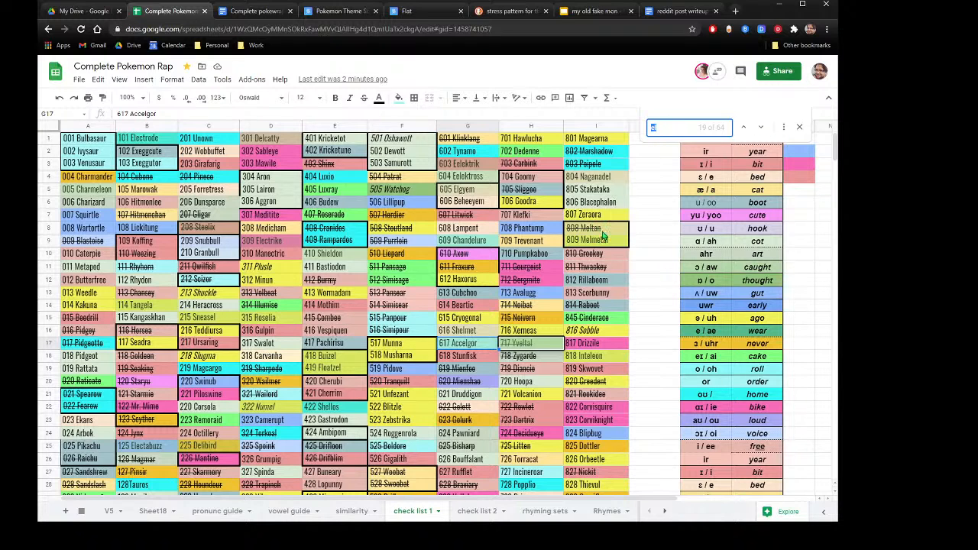
left_click(521, 345)
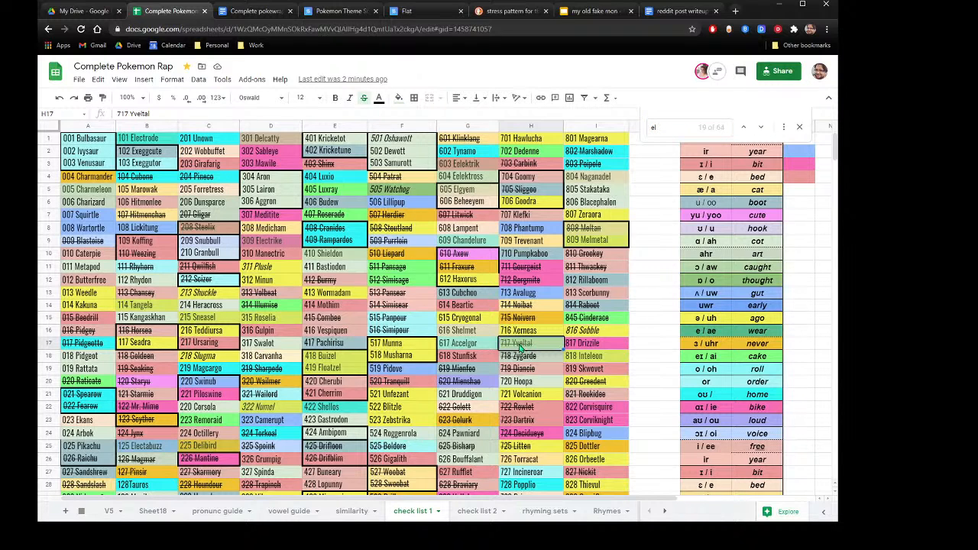
Search the V5 sheet for "yv" to locate where Yveltal is used.
left_click(113, 512)
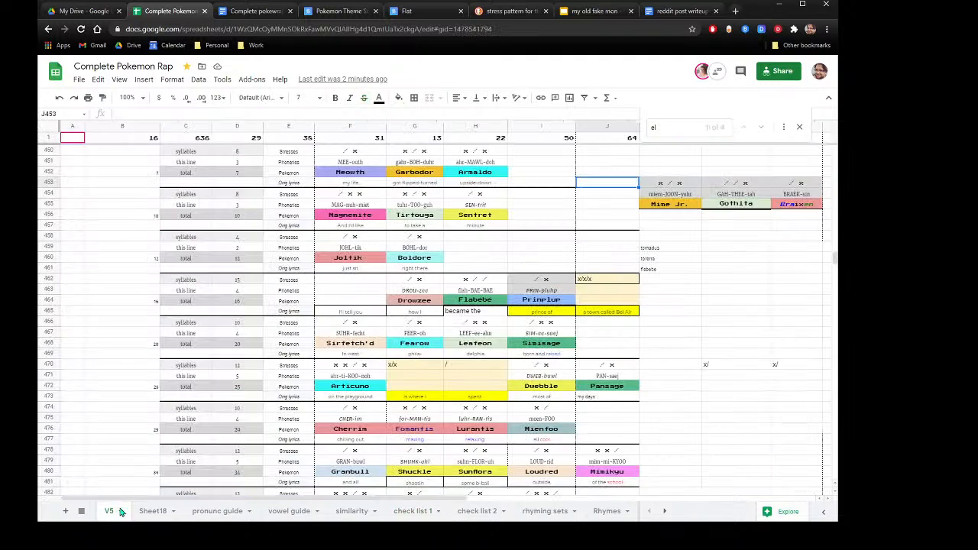
left_click(676, 128)
type("yv")
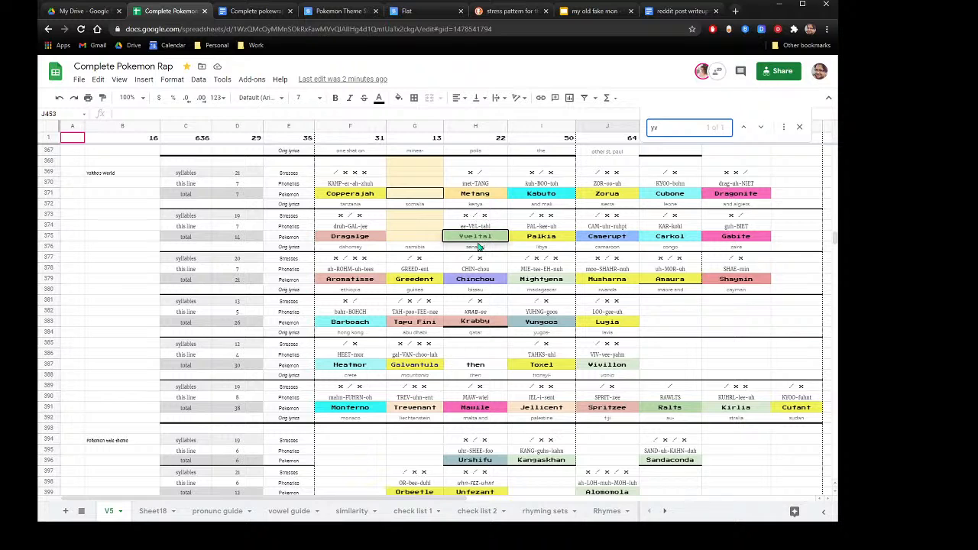
Move the Yveltal block from H373:H375 in the Yakko's World verse to F462:F464, above "I'll tell you" in the Fresh Prince verse.
left_click_drag(480, 239, 481, 217)
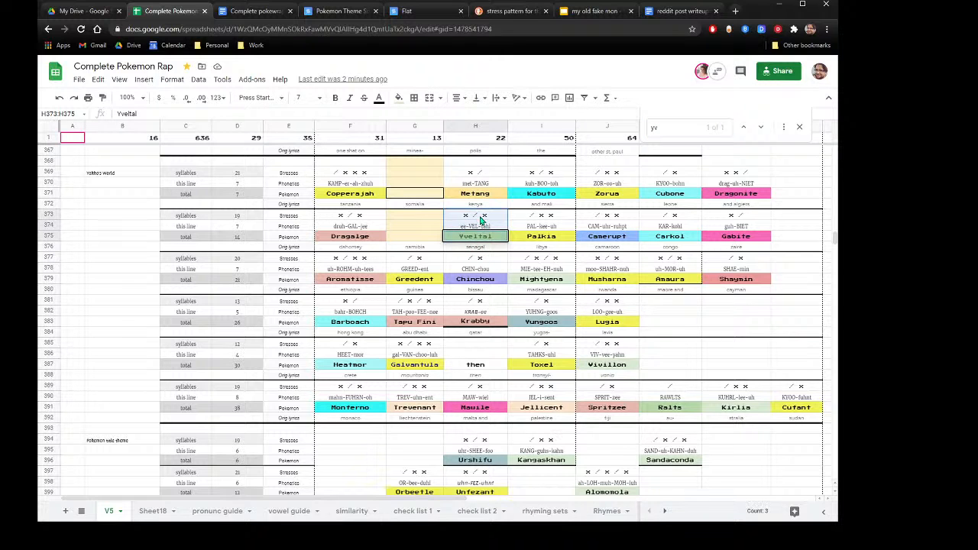
right_click(481, 218)
scroll(333, 244, "up", 7)
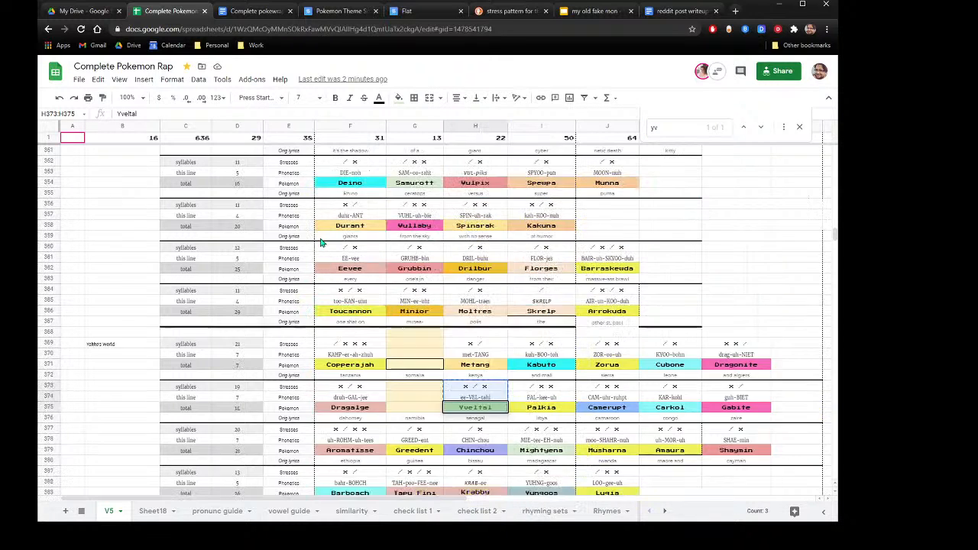
scroll(333, 245, "down", 6)
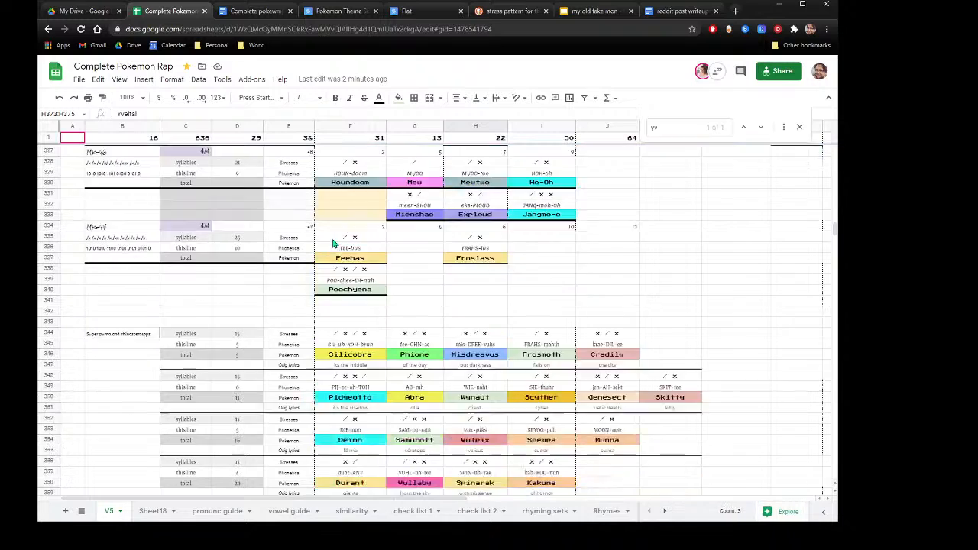
scroll(333, 244, "down", 5)
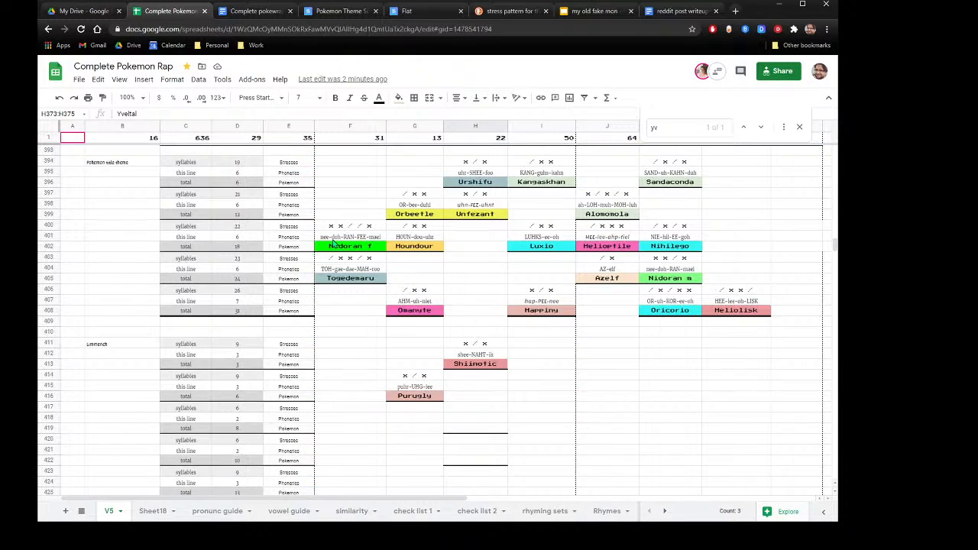
scroll(333, 243, "down", 8)
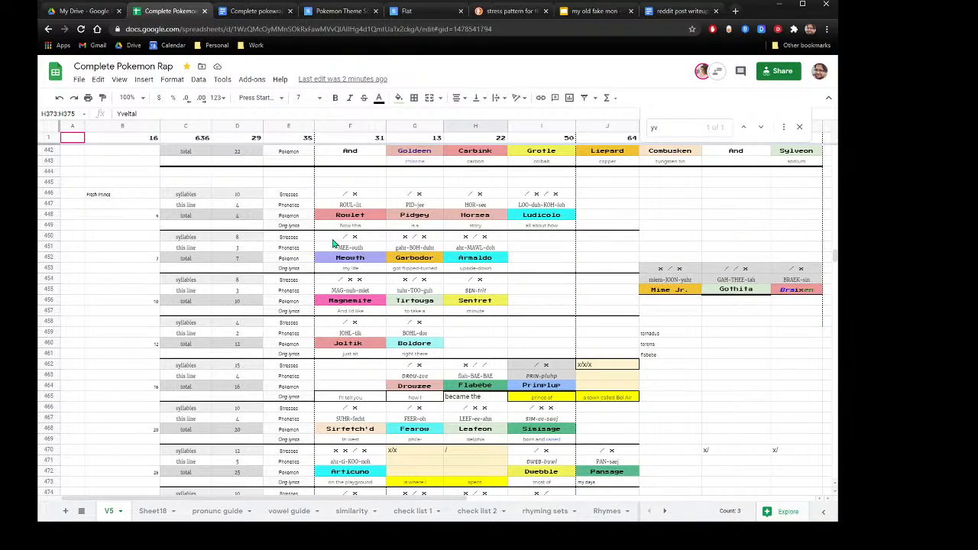
right_click(350, 365)
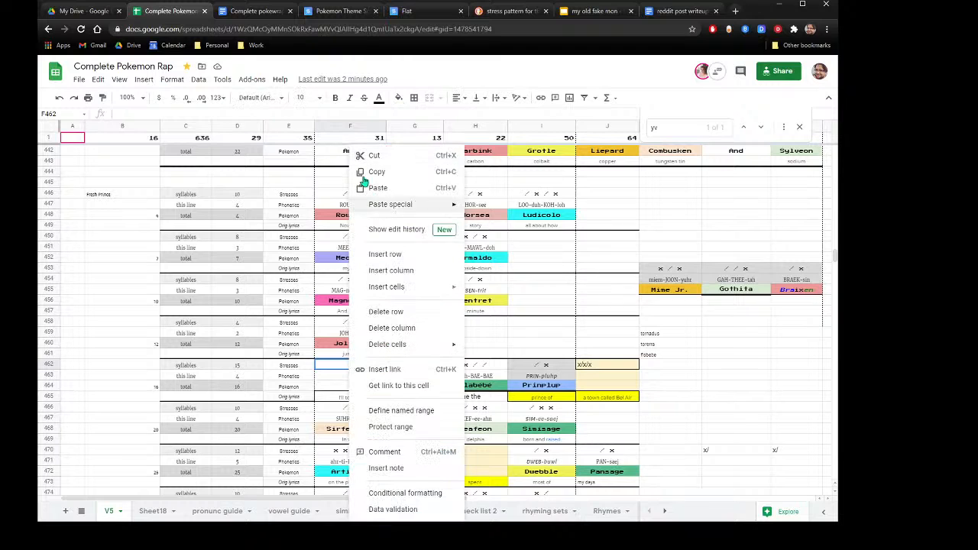
left_click(377, 187)
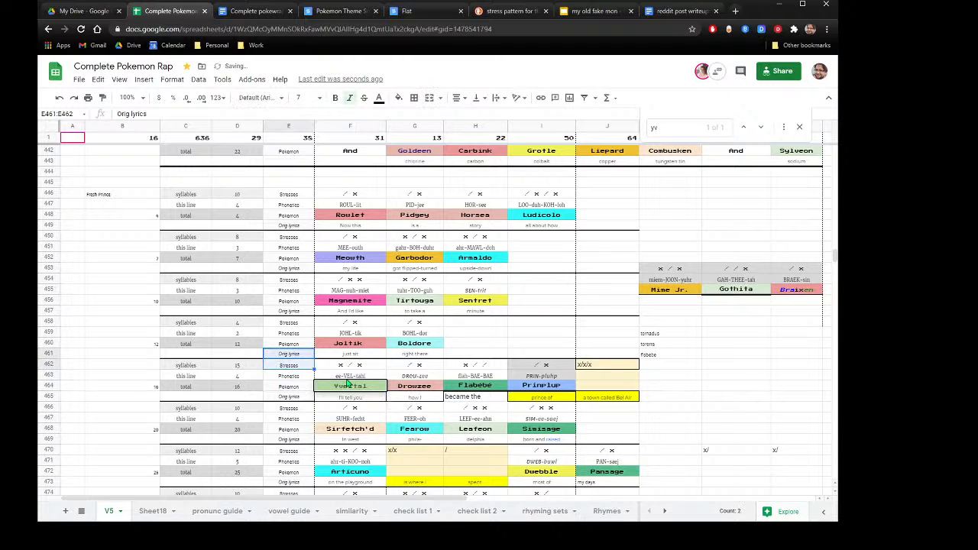
Fill the stress and phonetics cells of Yveltal, Drowzee and Flabébé, F462:H463, with light gray.
left_click_drag(349, 375, 349, 365)
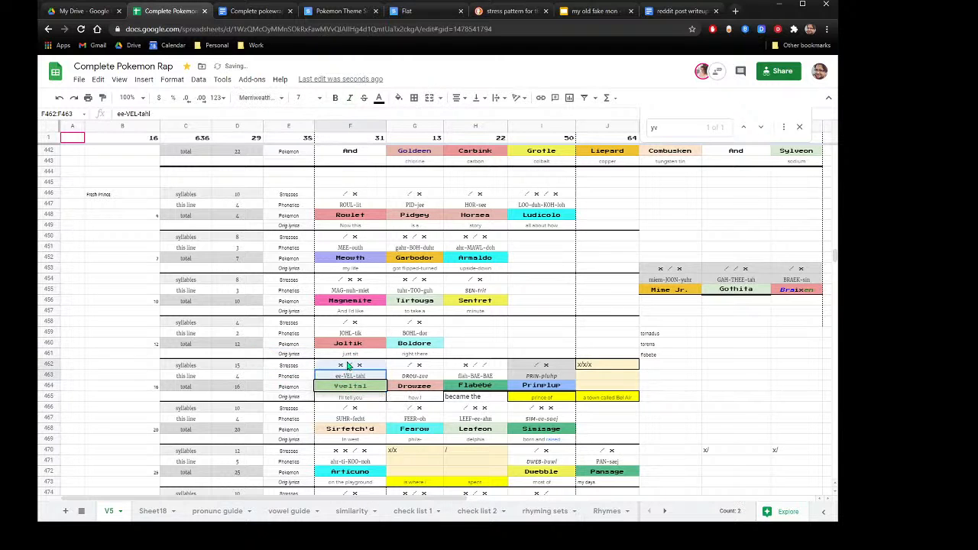
left_click(398, 97)
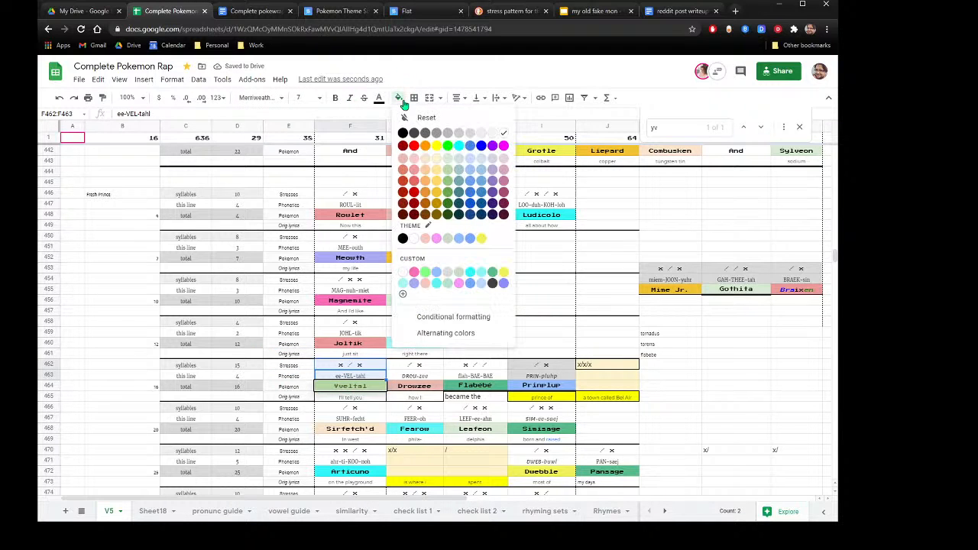
left_click(473, 138)
left_click(662, 353)
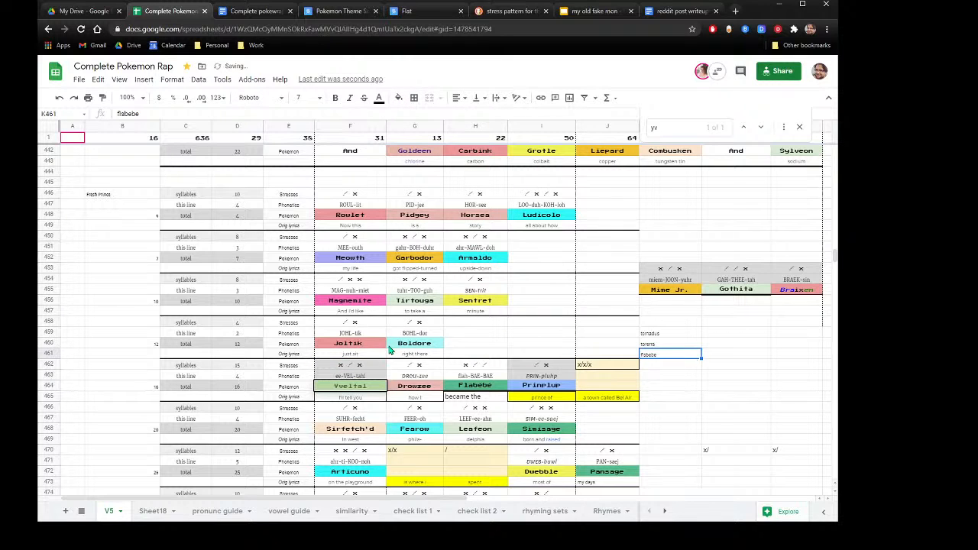
left_click_drag(414, 366, 473, 377)
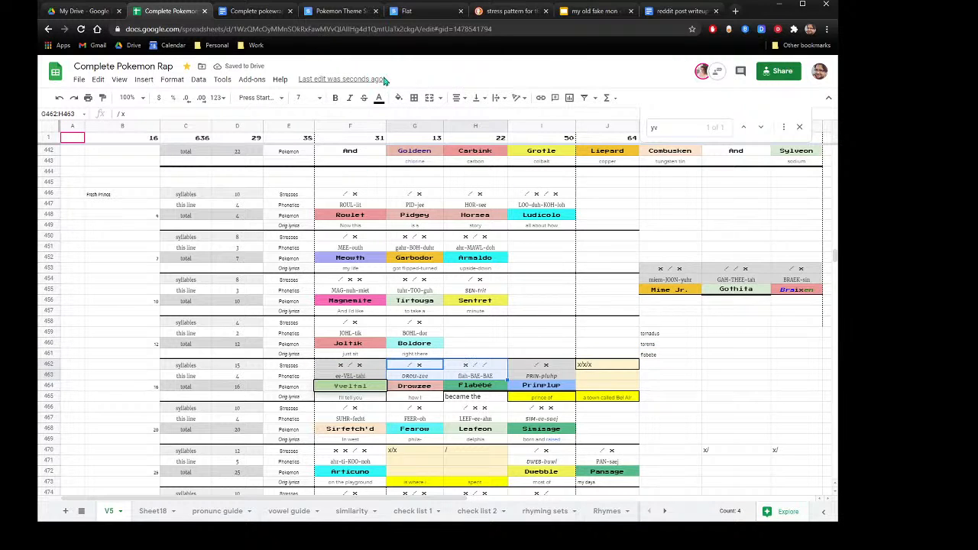
left_click(397, 98)
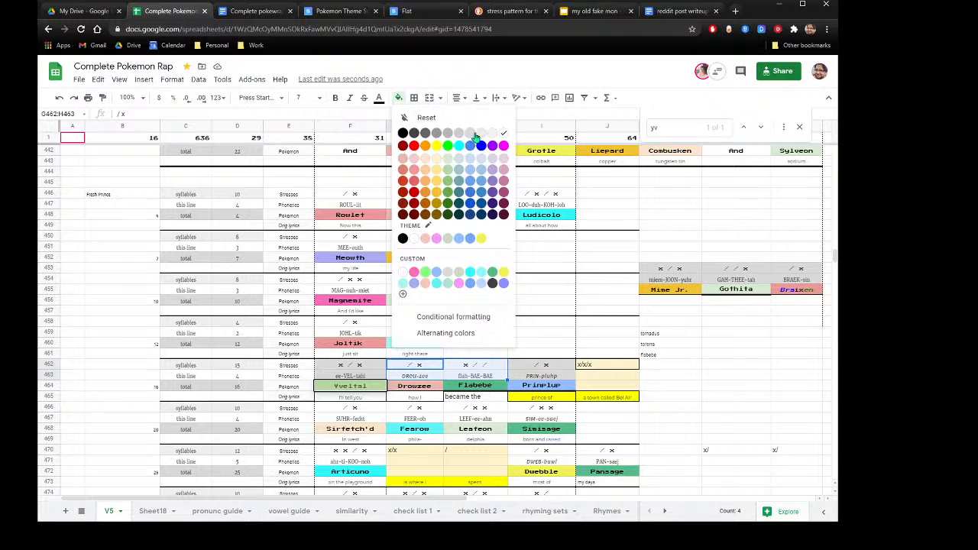
left_click(474, 138)
left_click(682, 368)
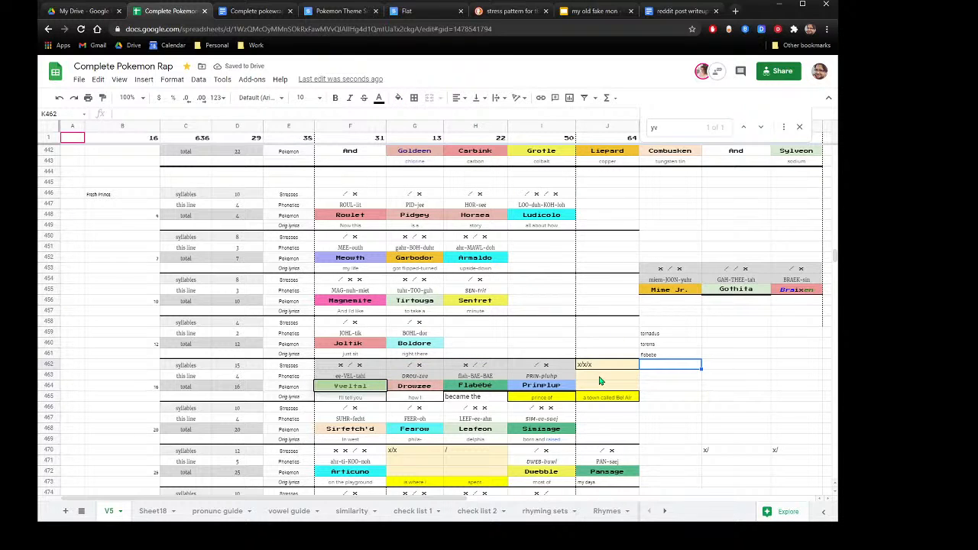
Search the V5 sheet for "tr", then replace the search term with "atr".
left_click(670, 129)
type("tr")
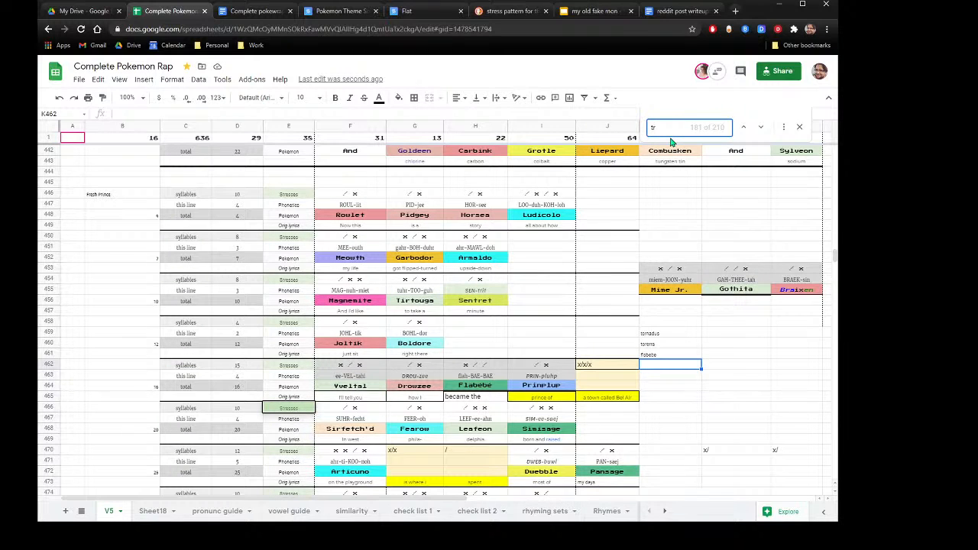
key("BackSpace")
key("BackSpace")
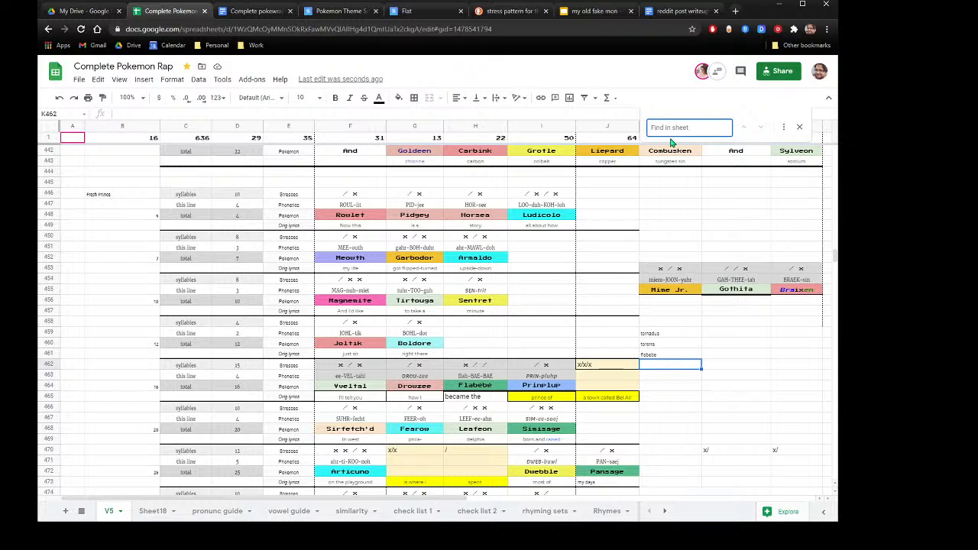
type("atr")
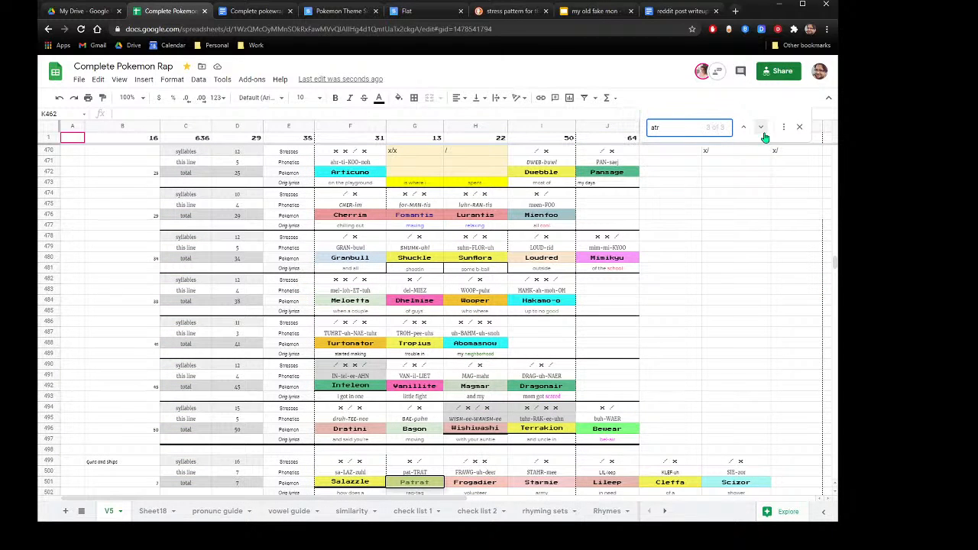
Locate Feraligatr through the "atr" matches and move its block from M38:M40 to J462:J464, above "a town called Bel Air" in the Fresh Prince verse.
left_click(744, 131)
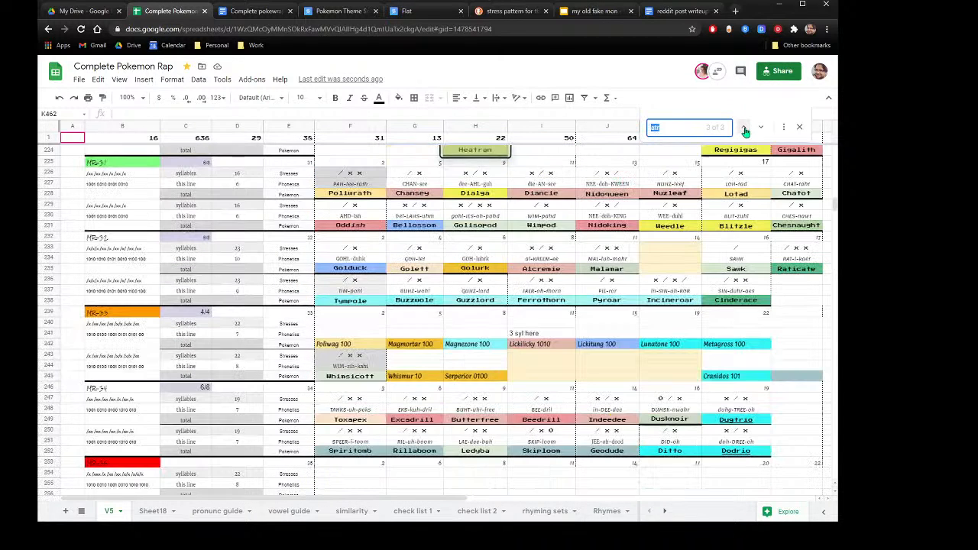
left_click(745, 132)
scroll(720, 271, "up", 2)
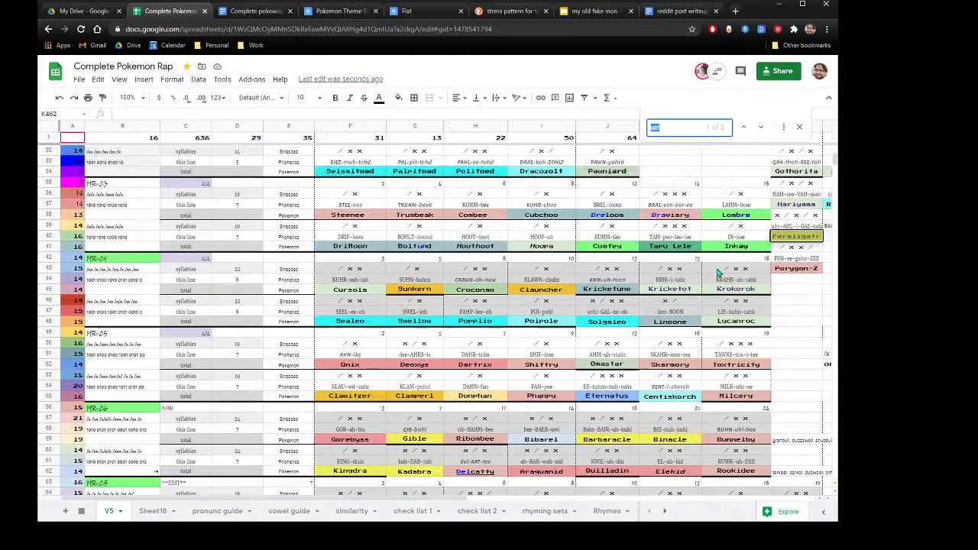
left_click_drag(799, 237, 798, 221)
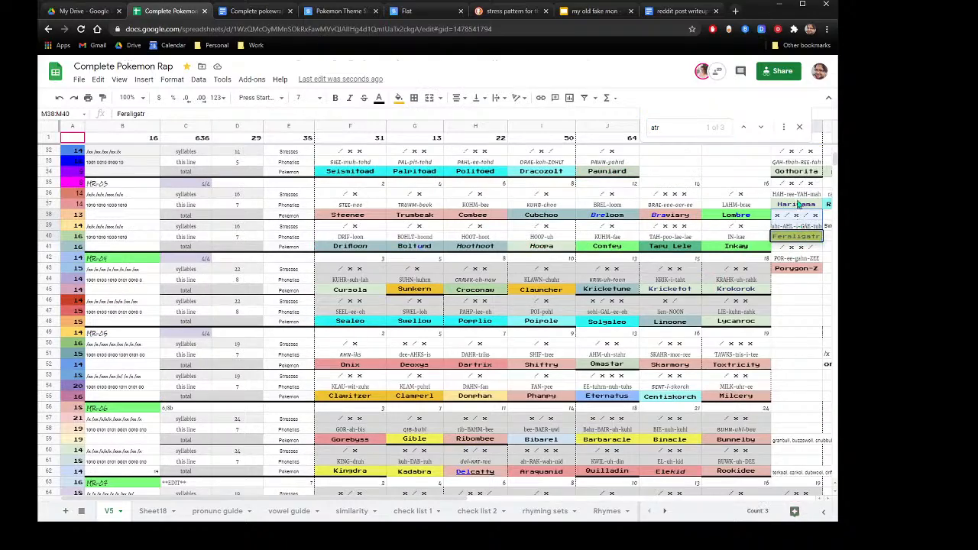
right_click(800, 215)
left_click(821, 107)
scroll(640, 309, "down", 20)
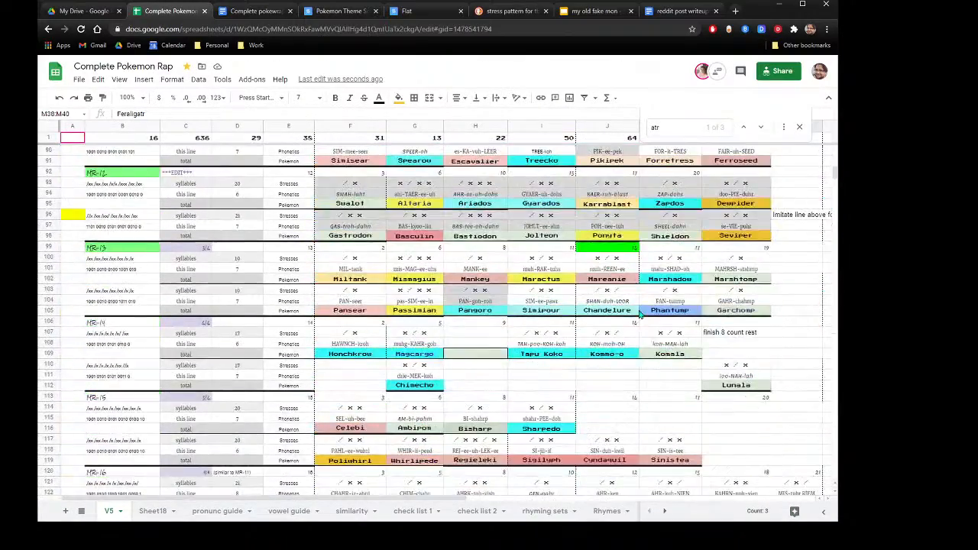
scroll(640, 317, "down", 20)
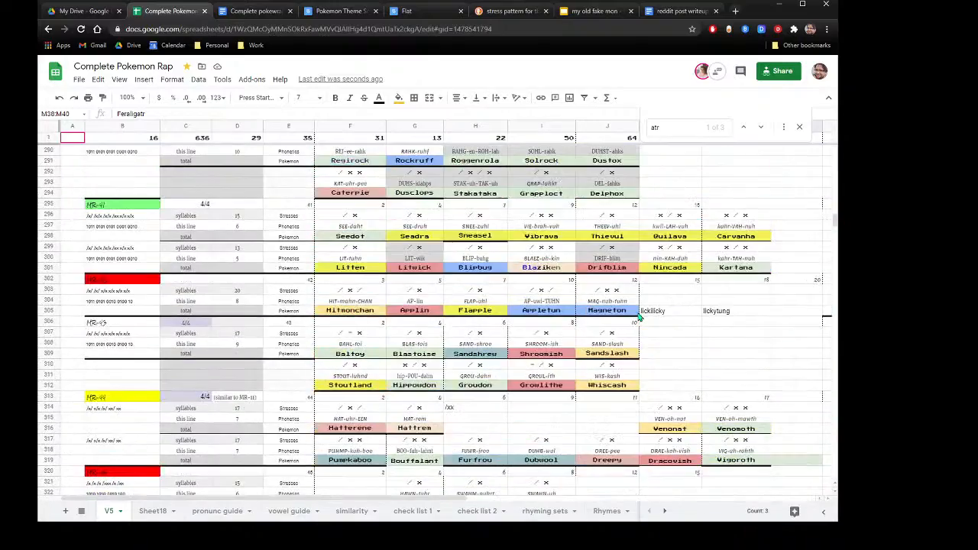
scroll(640, 317, "down", 10)
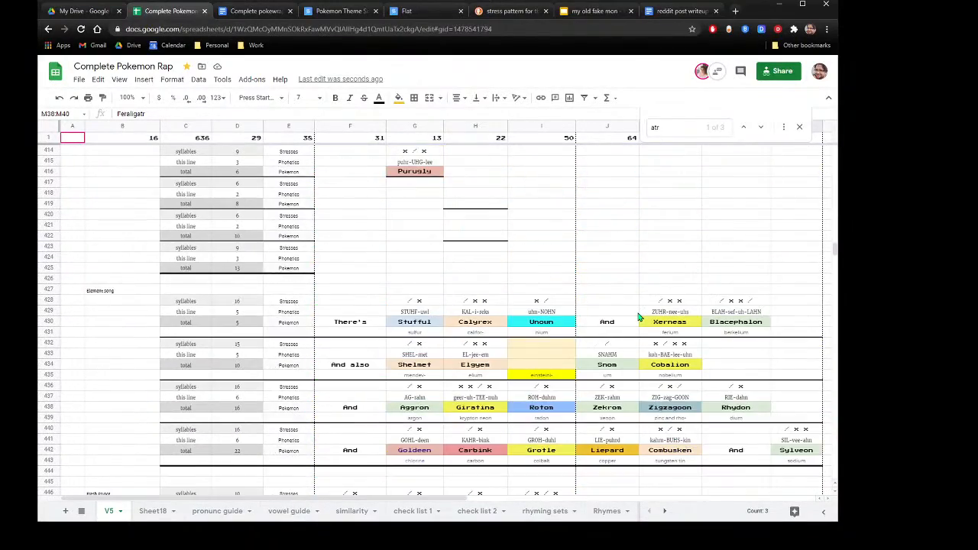
scroll(639, 317, "down", 6)
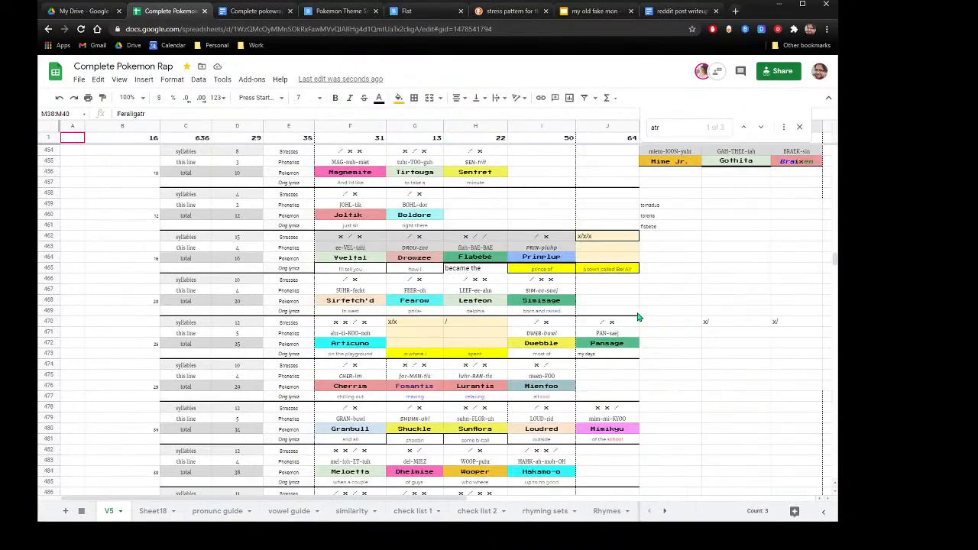
left_click(604, 242)
right_click(604, 242)
left_click(639, 141)
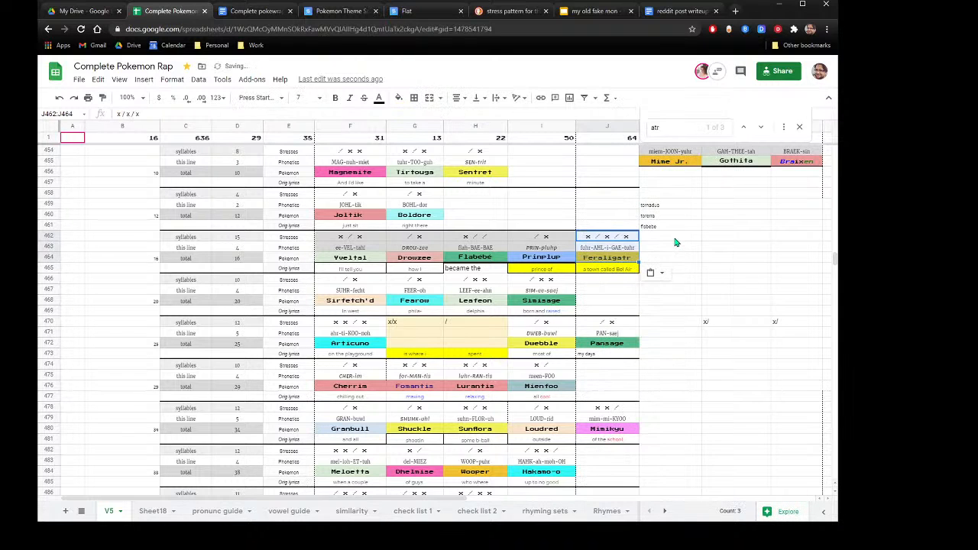
left_click(665, 242)
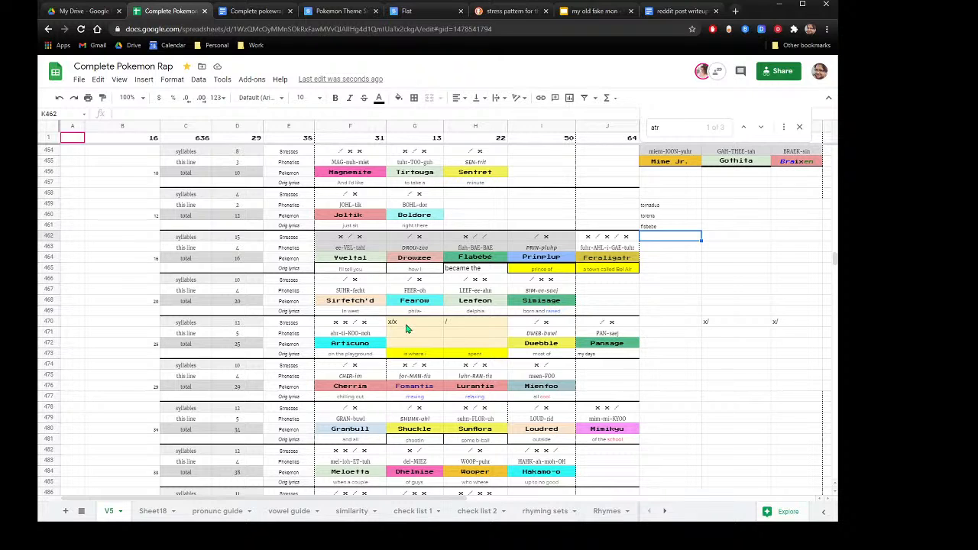
Compare the empty "is where I" (x/x) and "spent" (/) slots in the V5 sheet's Fresh Prince verse with the Pokemon listed in Sheet18.
left_click(478, 261)
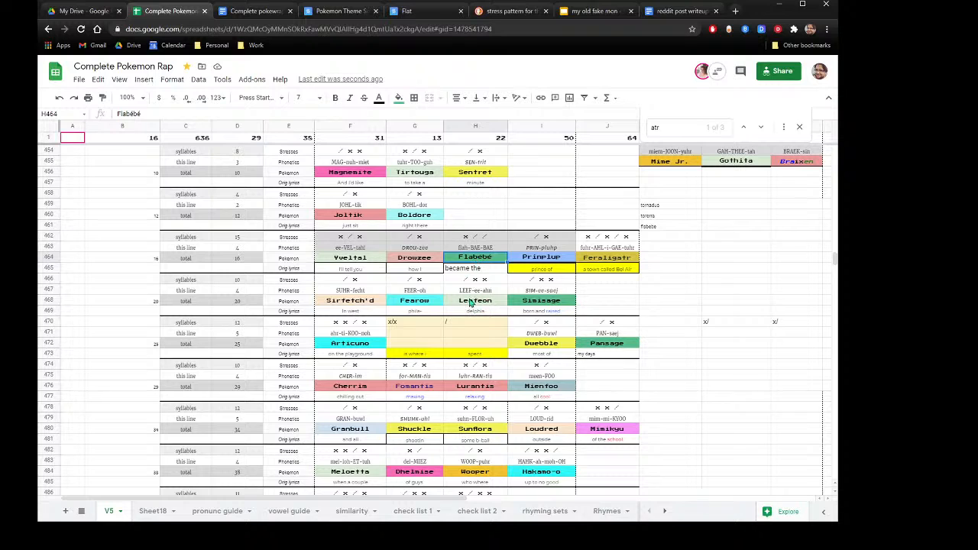
left_click(396, 323)
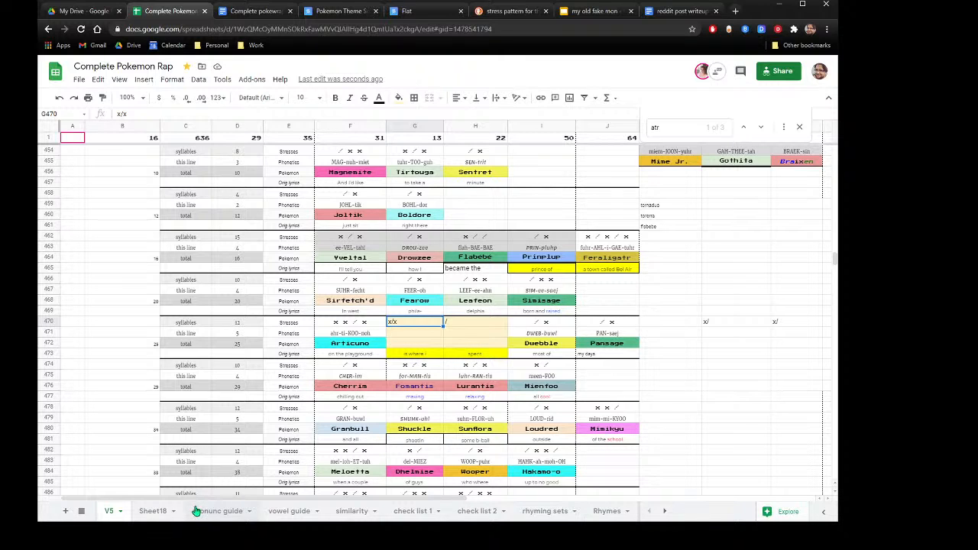
scroll(555, 371, "down", 3)
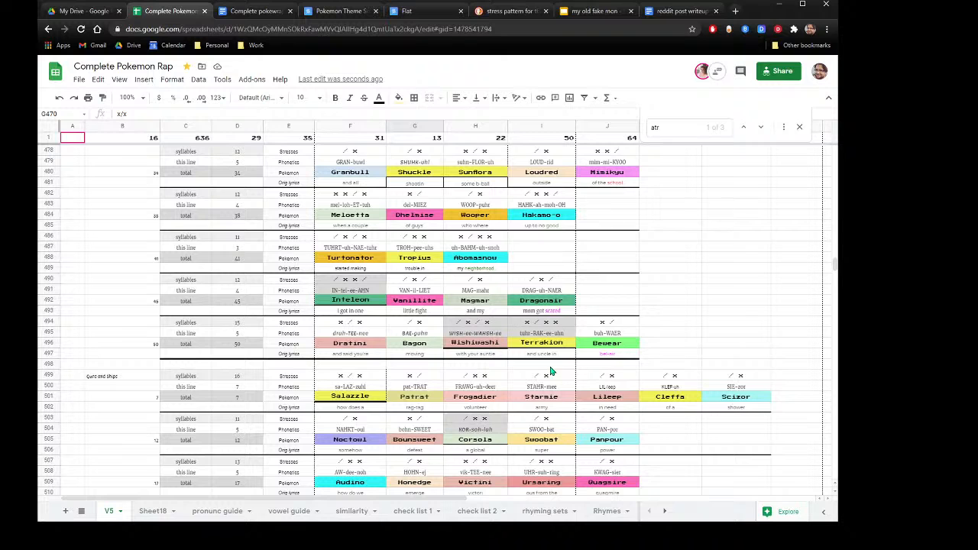
left_click(609, 345)
scroll(609, 343, "up", 1)
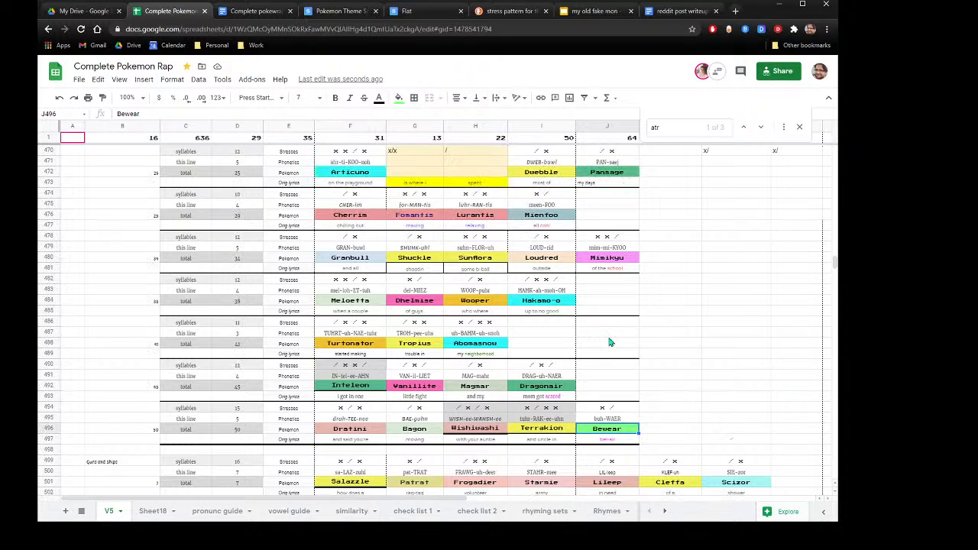
scroll(609, 342, "up", 1)
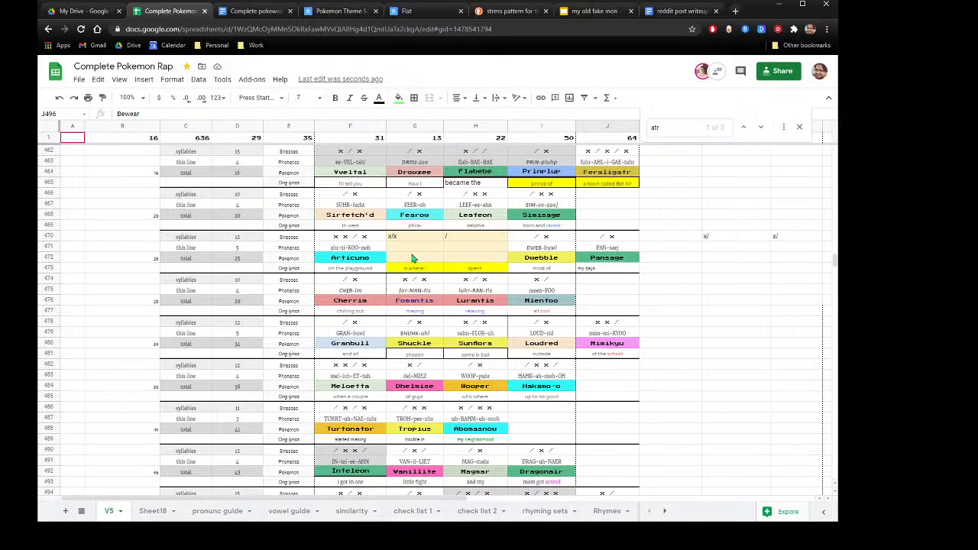
left_click(153, 512)
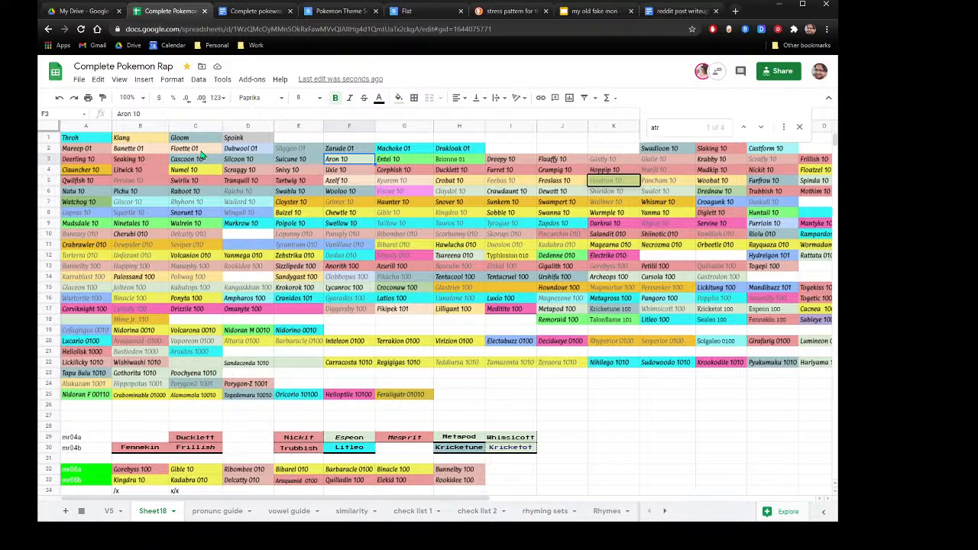
left_click(111, 513)
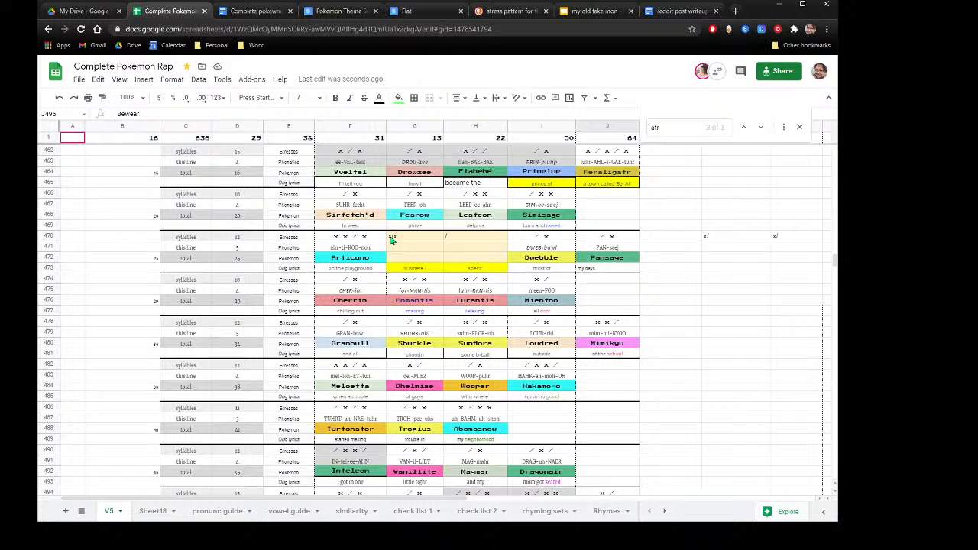
left_click(153, 511)
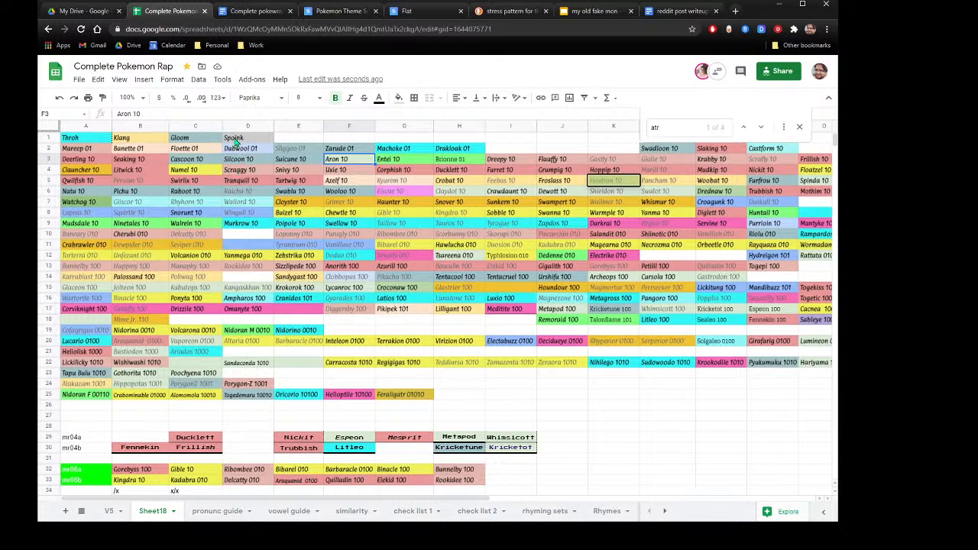
left_click(112, 510)
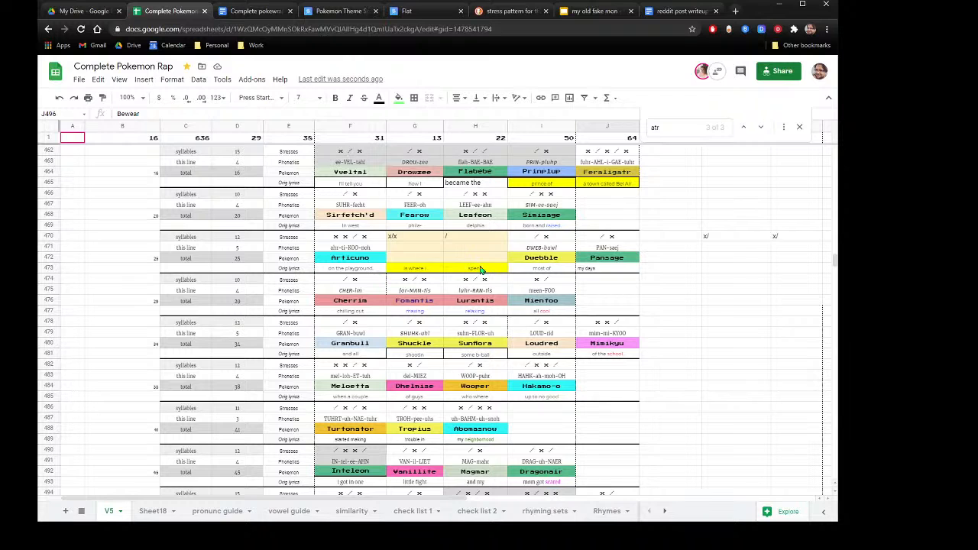
left_click(153, 510)
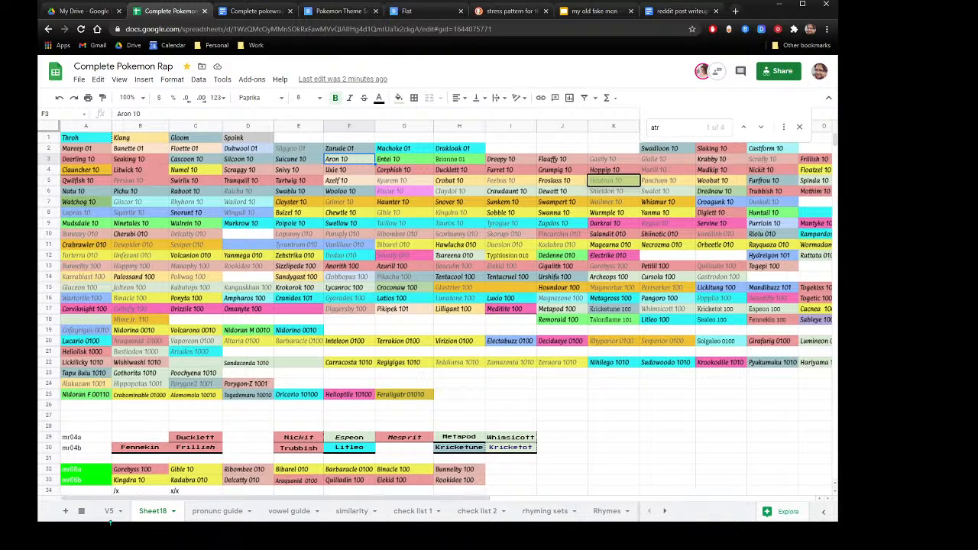
left_click(111, 512)
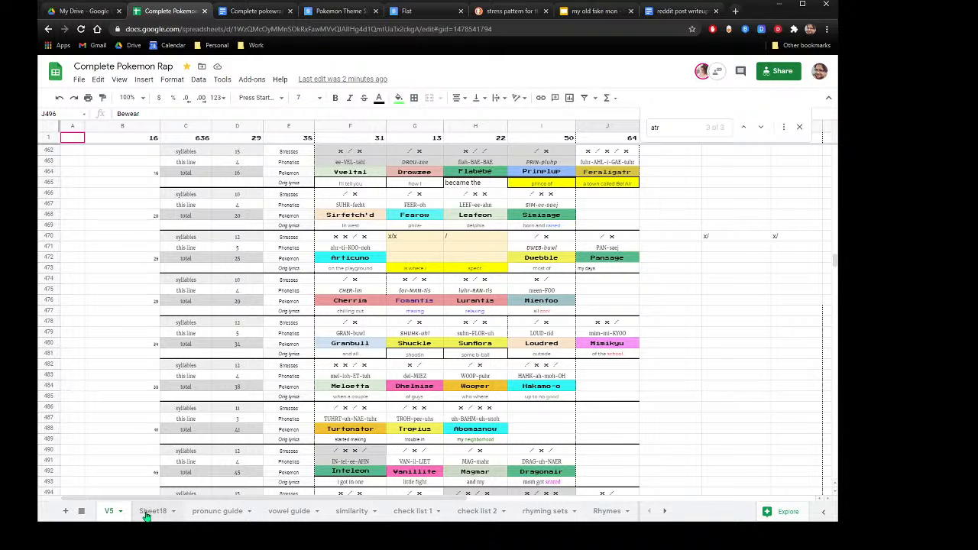
Examine the pronunc guide sheet's two-syllable and four-syllable stress columns, including Skuntank and Escavalier, for Pokemon that could fit the empty slots.
left_click(210, 512)
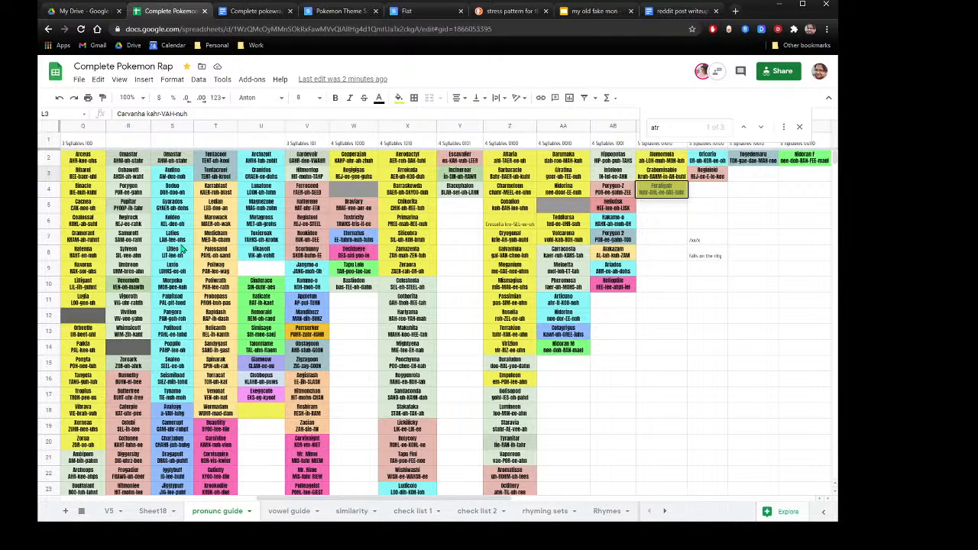
left_click_drag(277, 498, 61, 498)
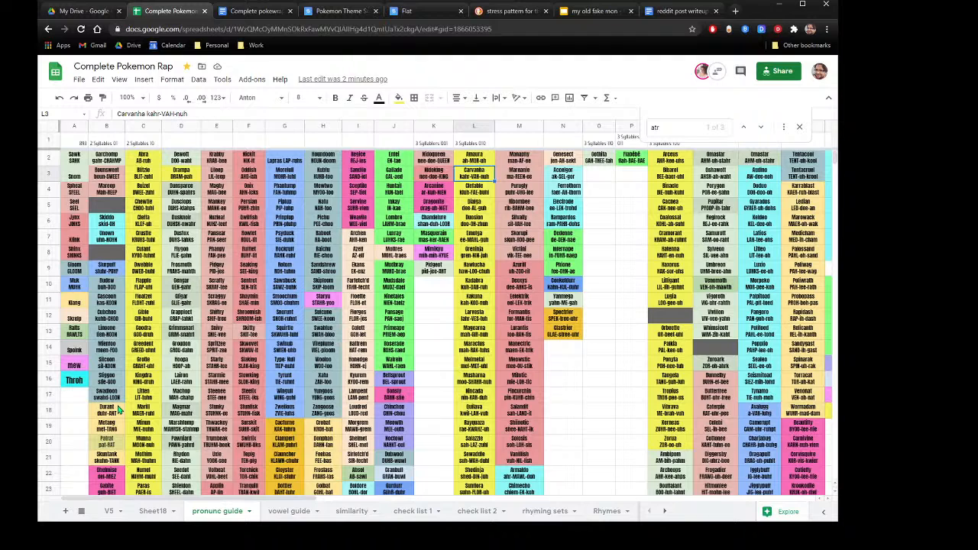
left_click(113, 458)
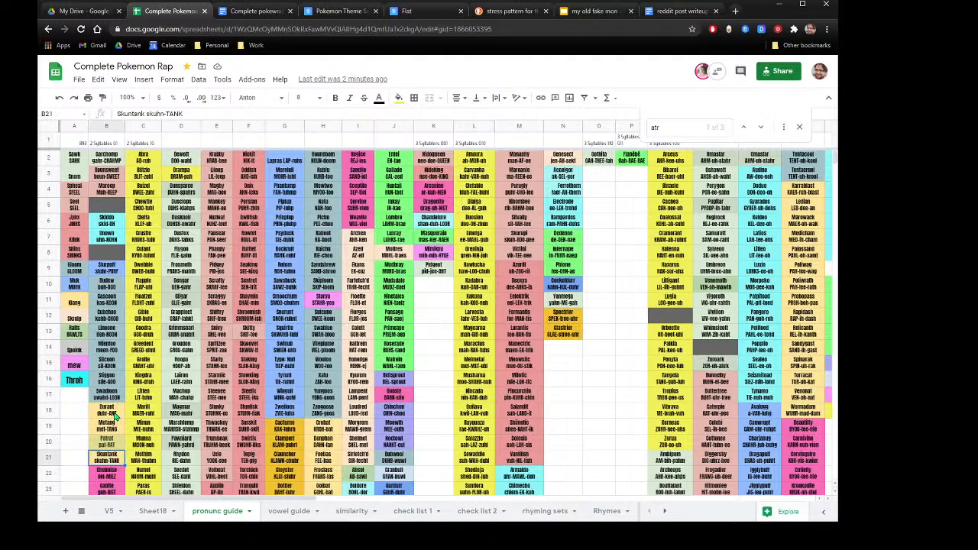
scroll(115, 415, "down", 2)
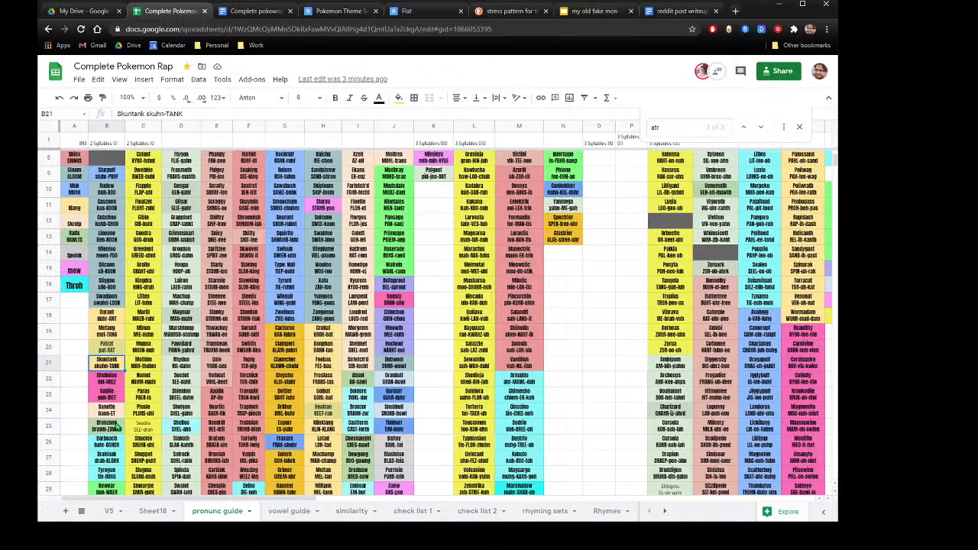
scroll(117, 428, "down", 2)
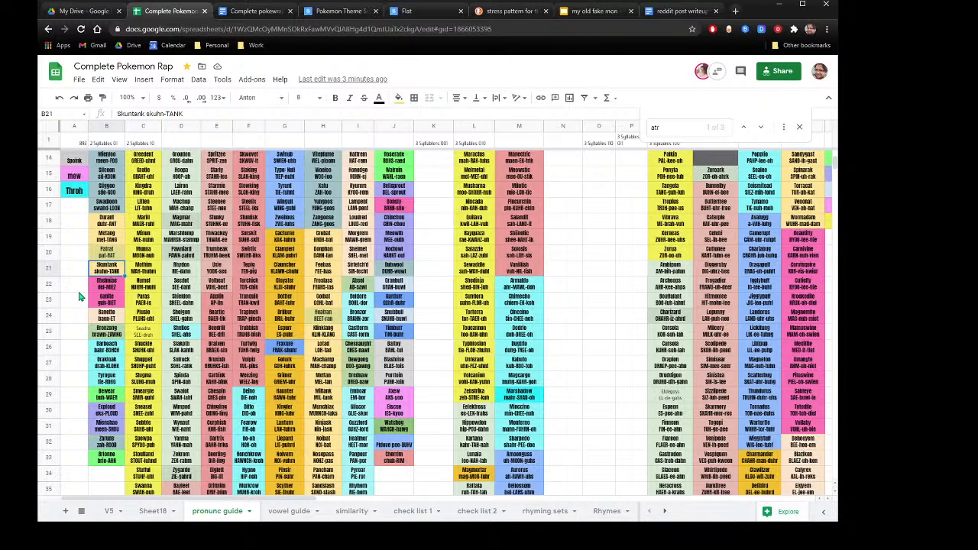
scroll(214, 413, "up", 4)
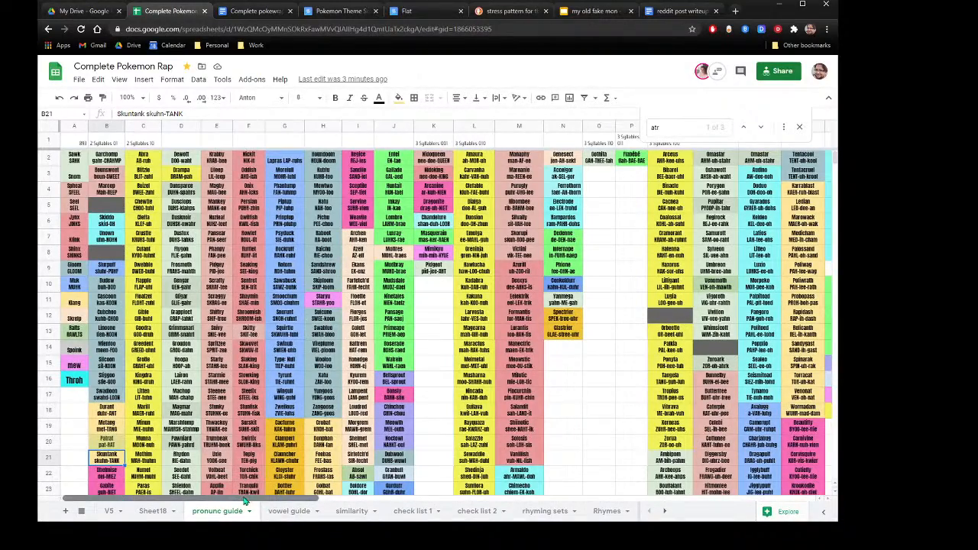
left_click_drag(244, 500, 430, 513)
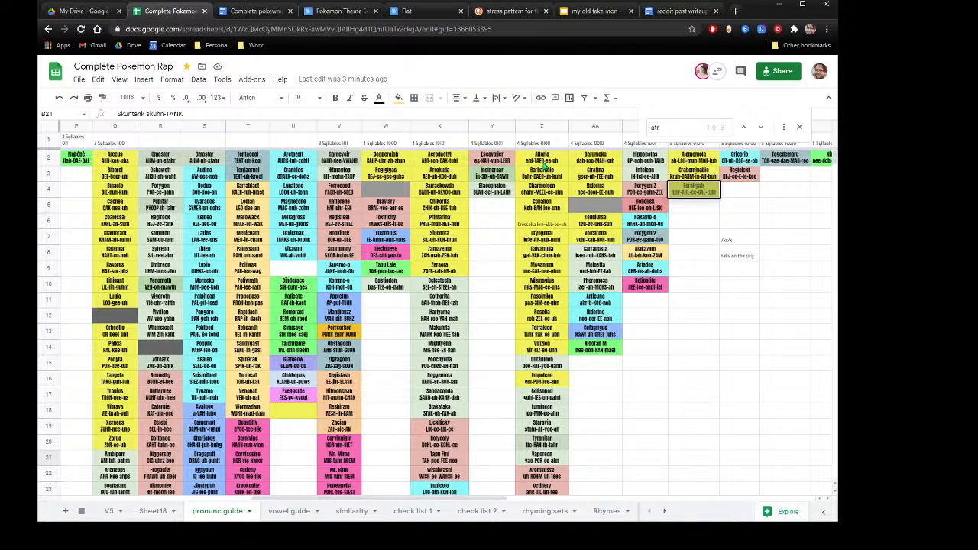
left_click(489, 174)
left_click(488, 160)
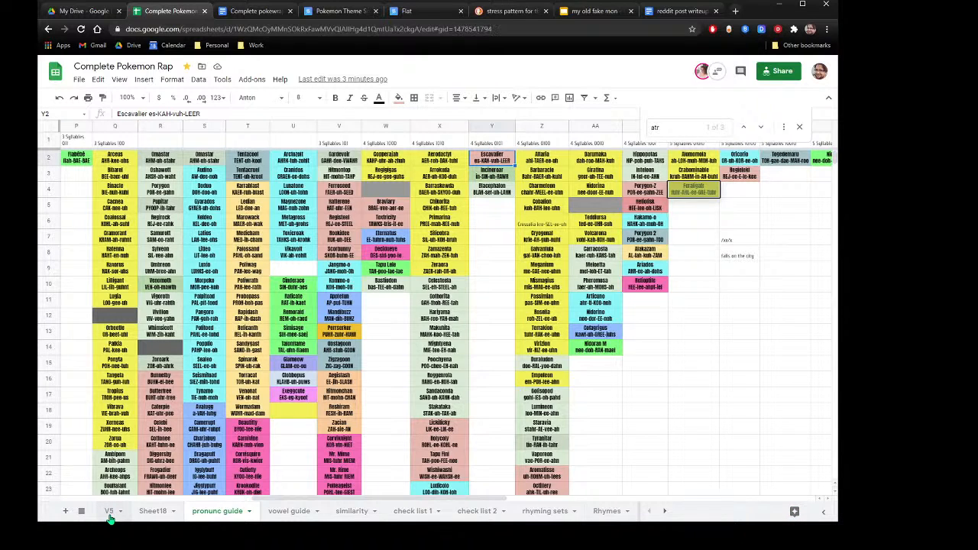
Search the V5 sheet for "esca" to locate Escavalier and for "inc" to locate Incineroar.
left_click(110, 511)
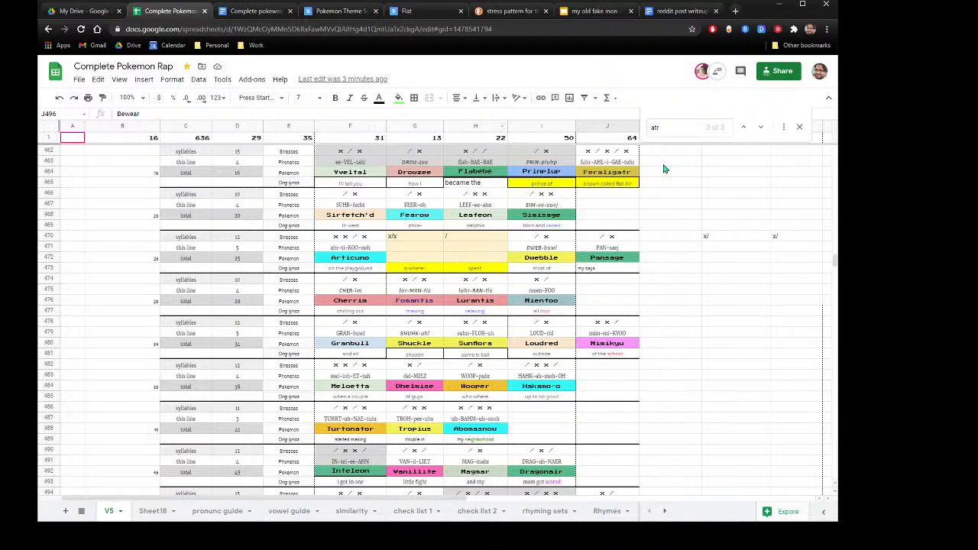
left_click(667, 124)
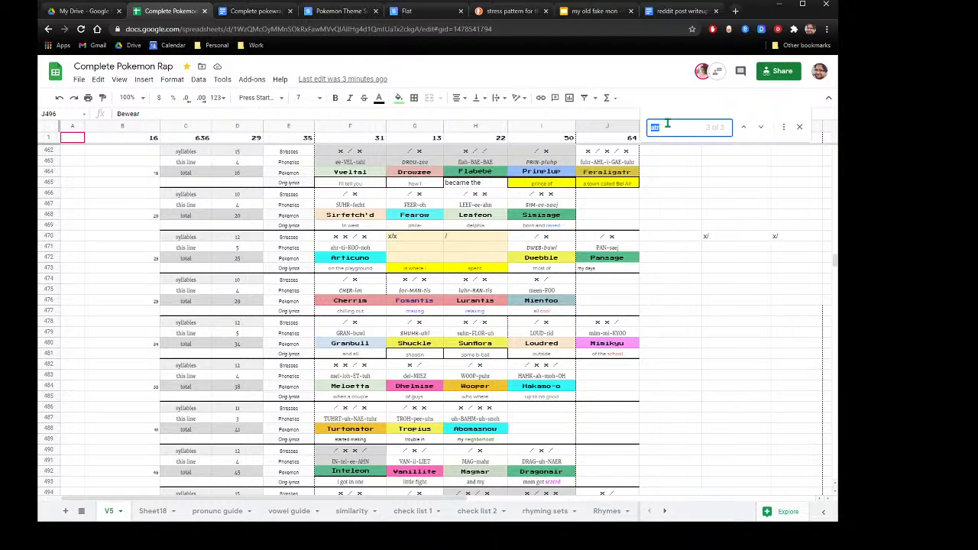
type("esca")
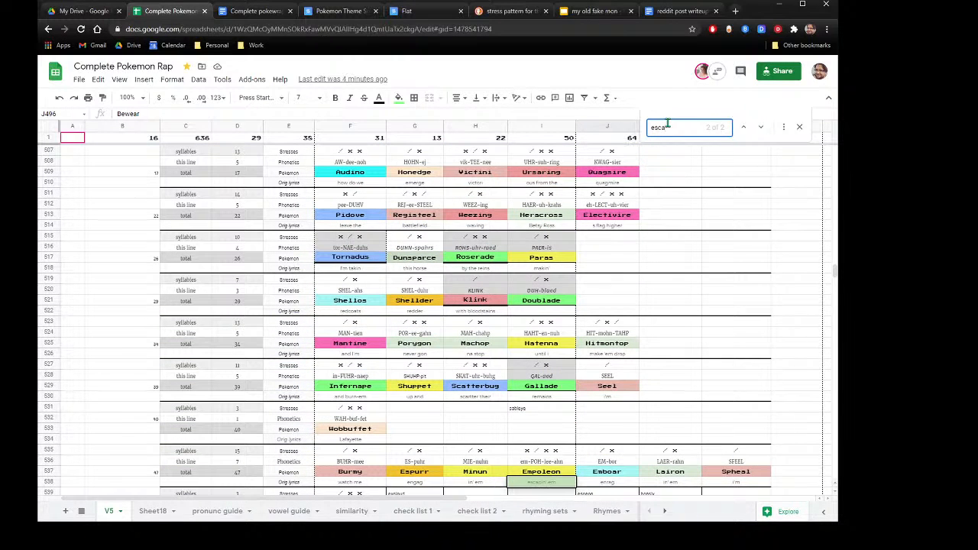
left_click(758, 130)
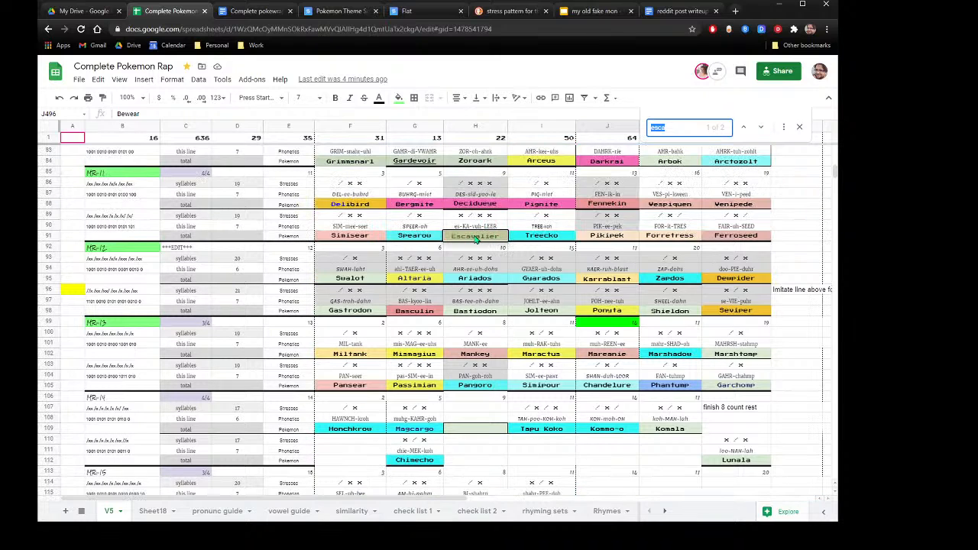
left_click(475, 239)
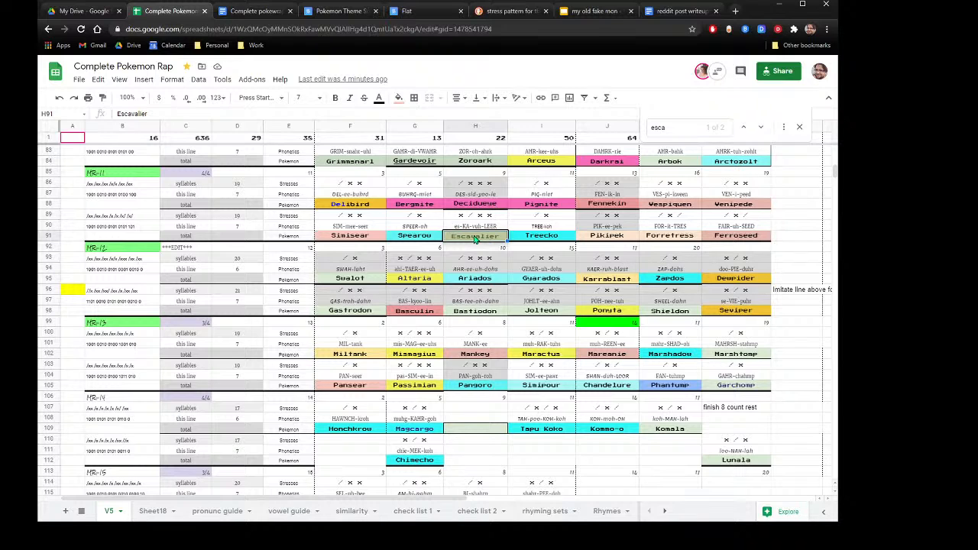
double_click(682, 130)
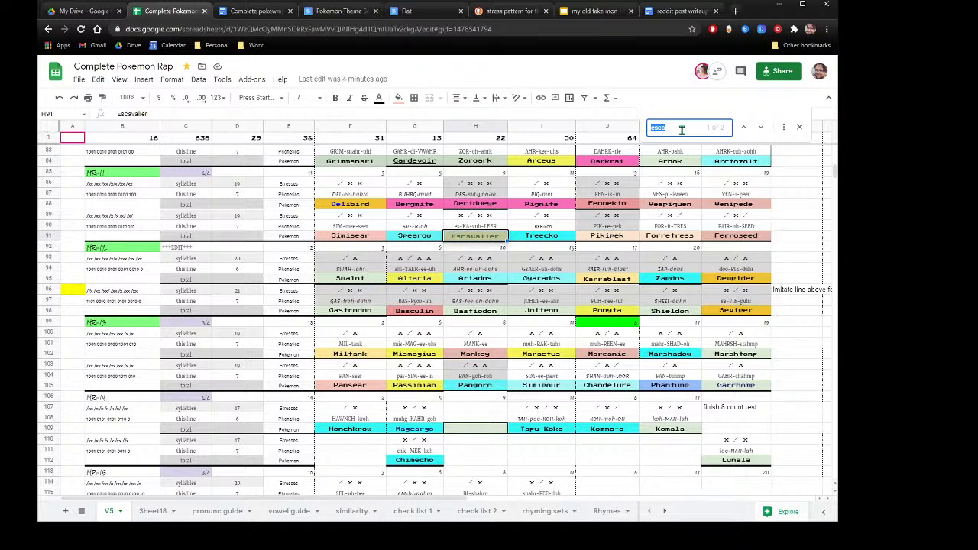
type("inc")
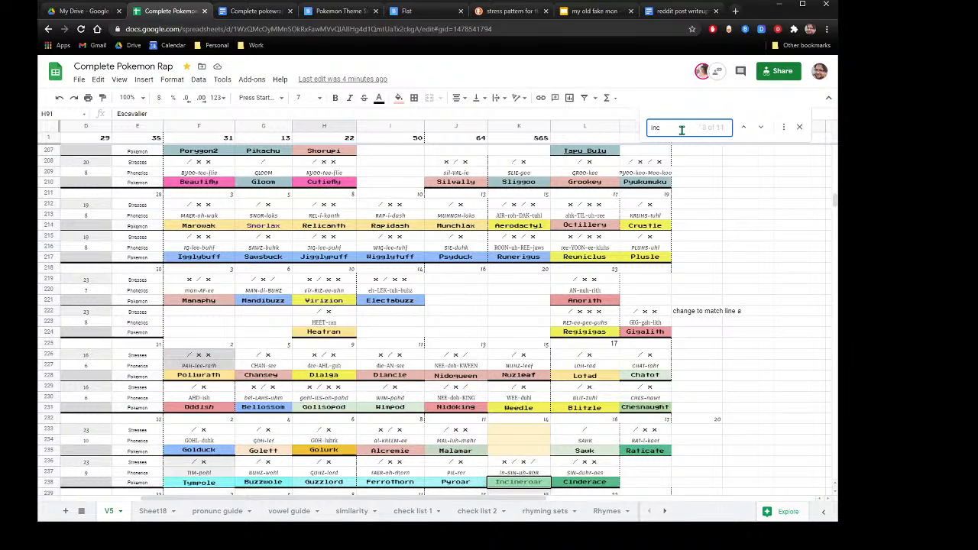
Narrow the V5 search to "inci" and examine Incineroar's place in the MR-32 lines.
type("l")
left_click(352, 455)
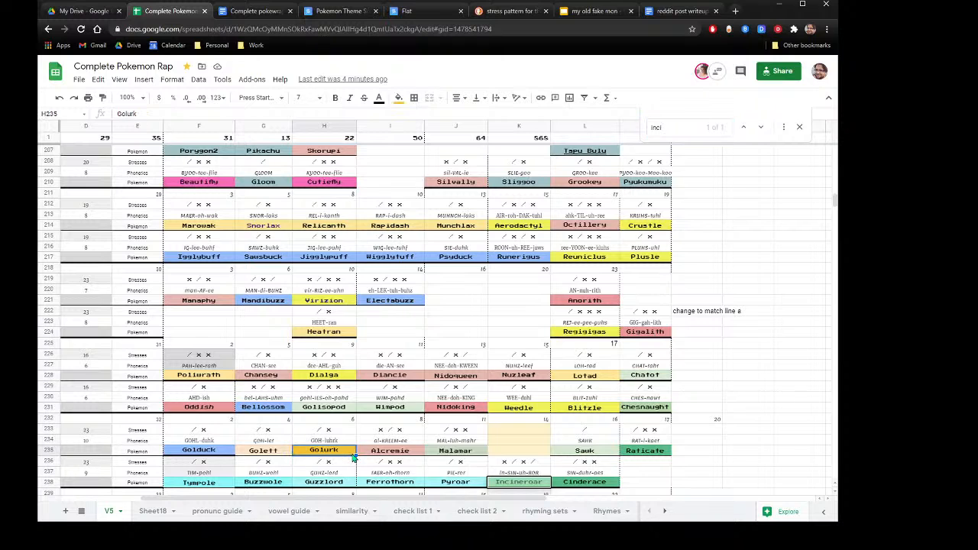
scroll(352, 458, "down", 3)
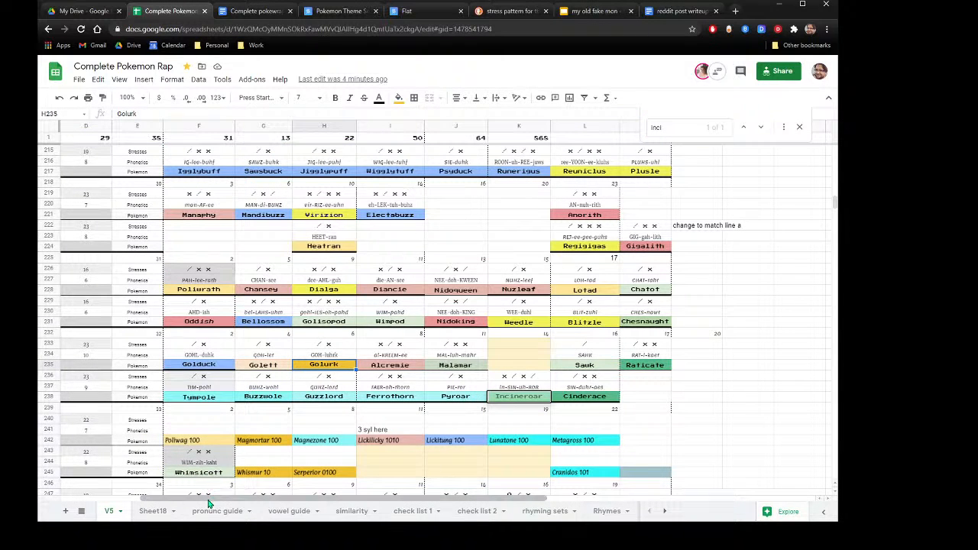
left_click_drag(211, 503, 131, 492)
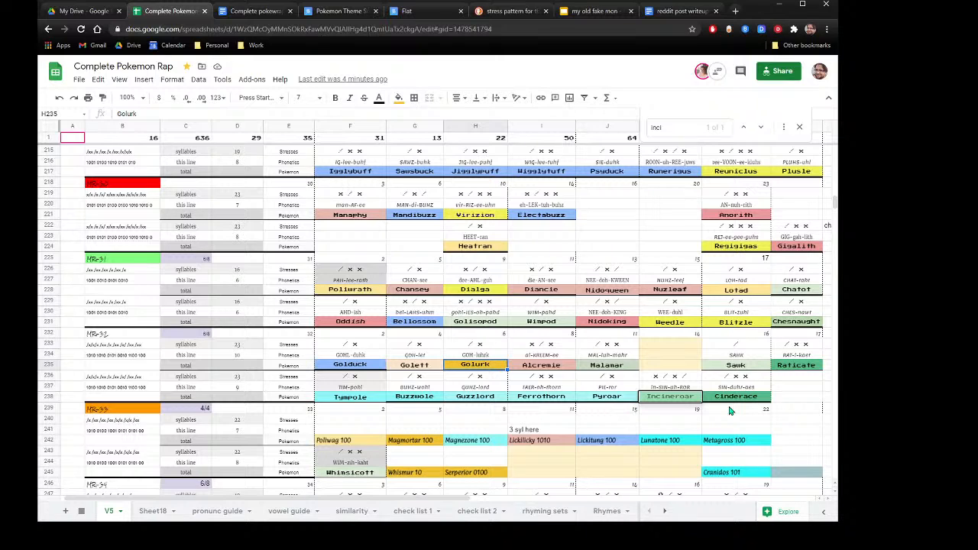
left_click(665, 412)
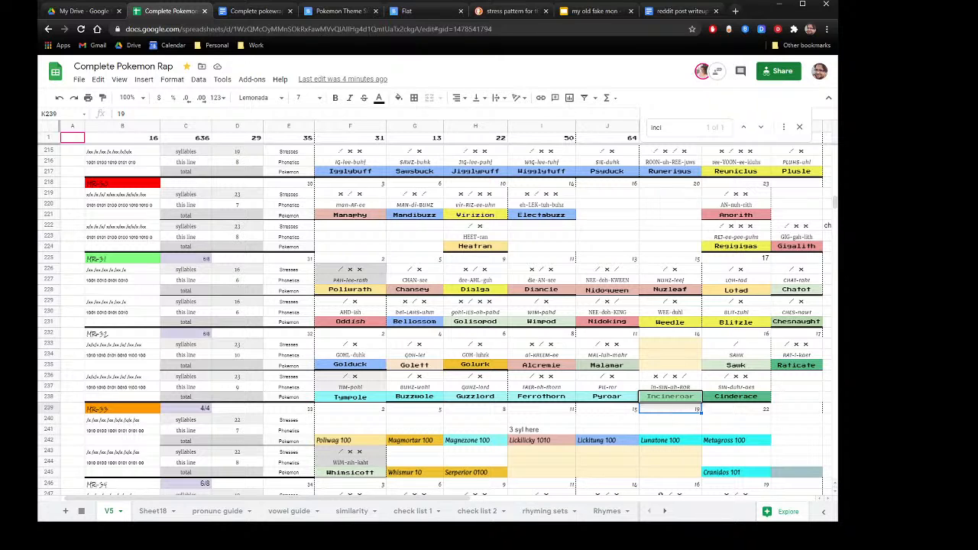
Check the pronunc guide's four-syllable 0100 column, including Galvantula, against the V5 and Sheet18 lists for possible fits.
left_click(149, 511)
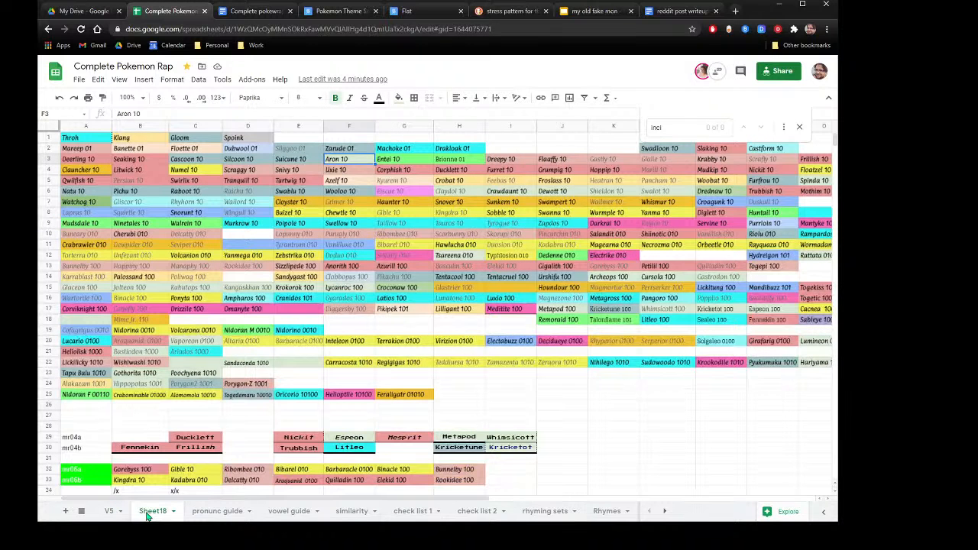
left_click(216, 511)
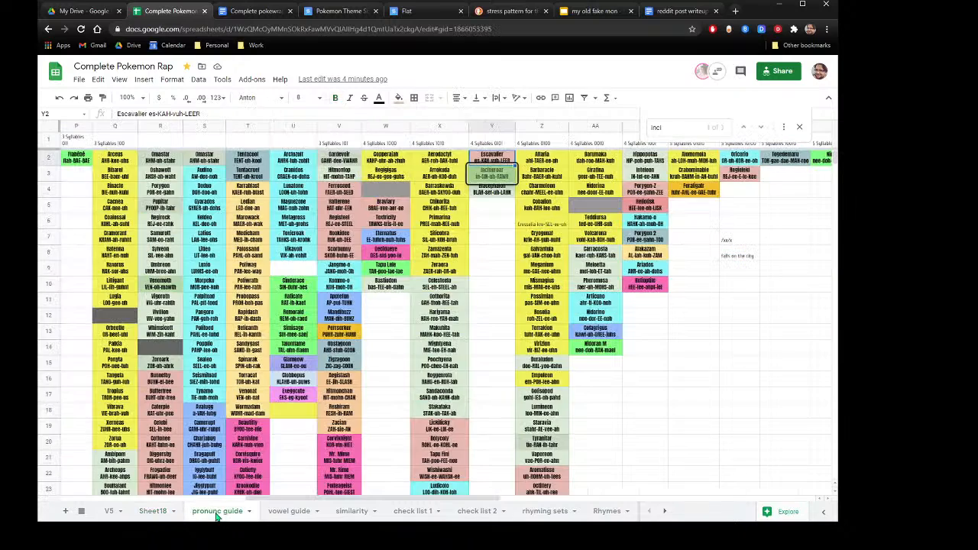
left_click(111, 510)
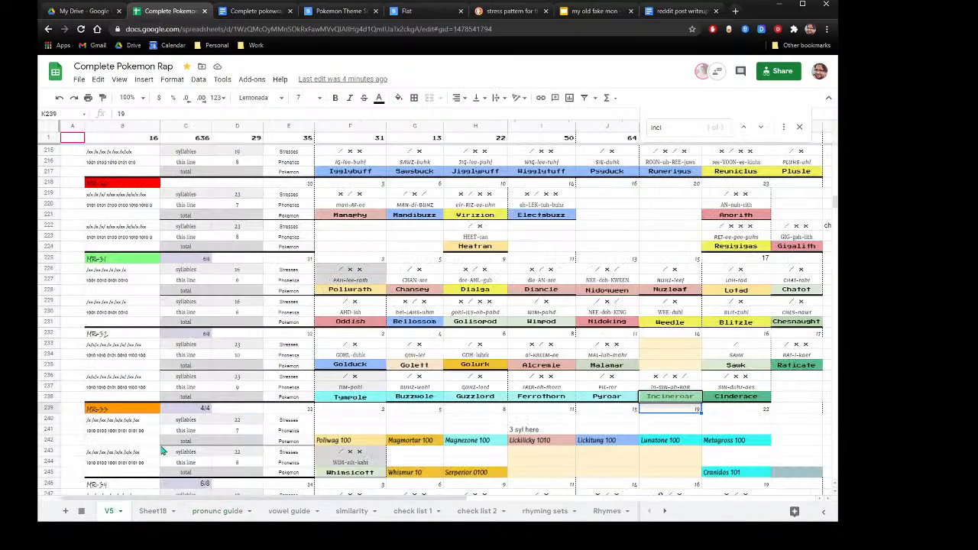
left_click(200, 513)
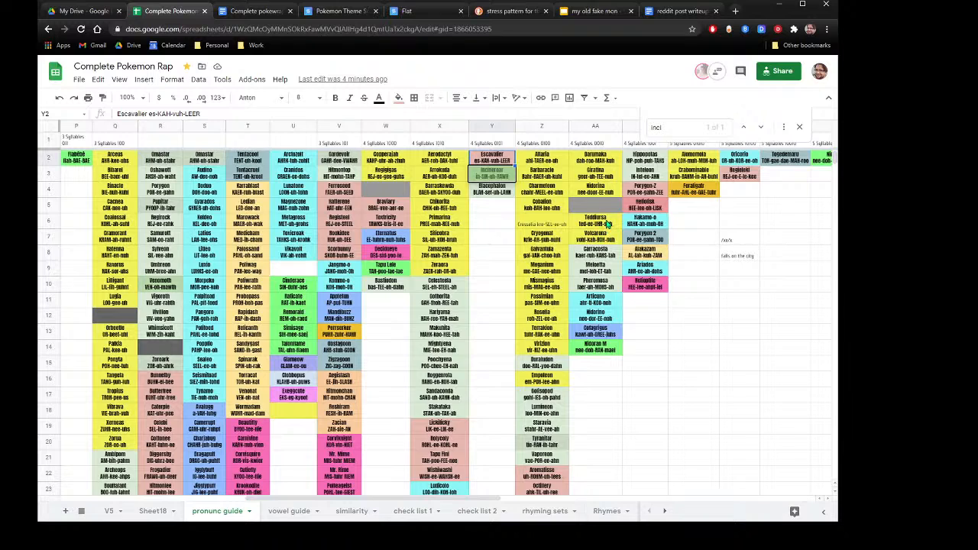
left_click_drag(538, 162, 542, 289)
left_click(528, 257)
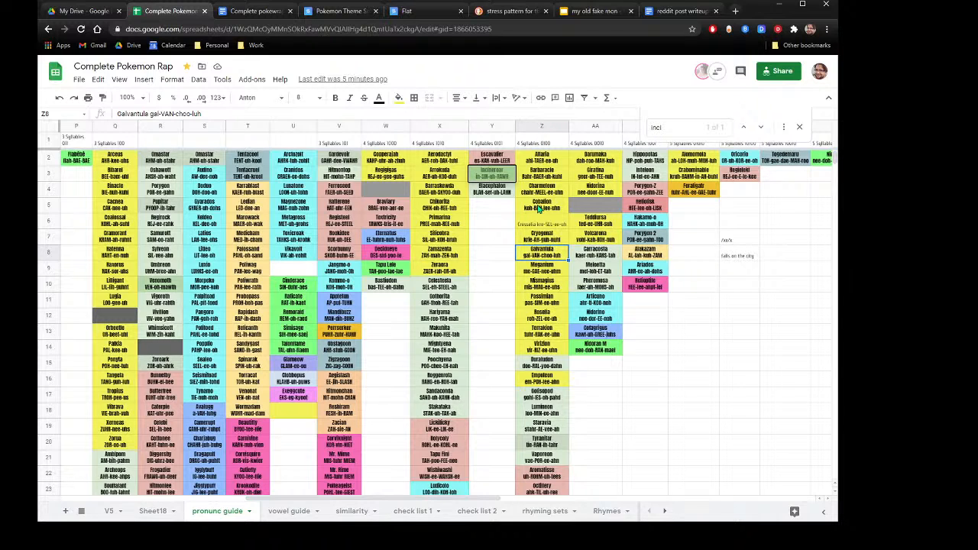
left_click(147, 512)
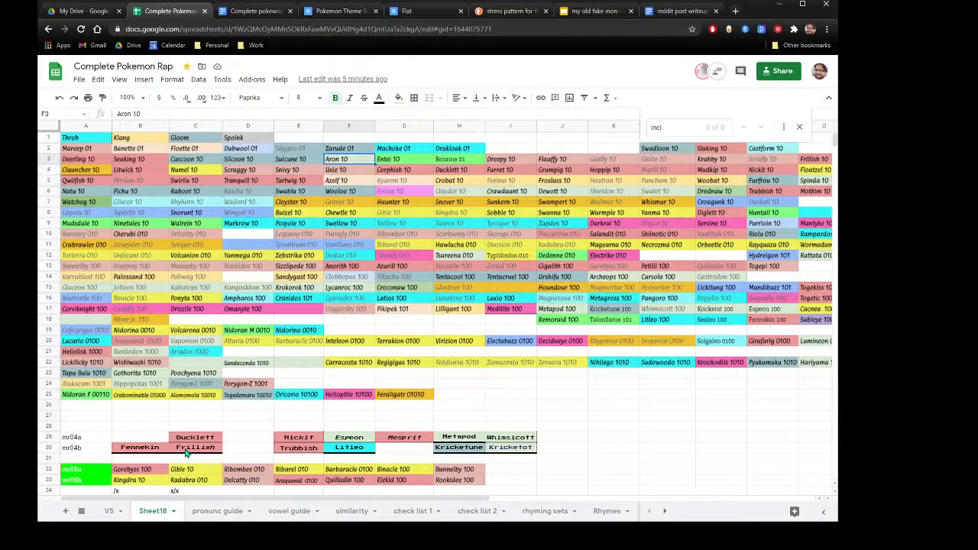
Compare the empty x/x and / slots in V5's Fresh Prince verse with the Pokemon listed across Sheet18.
left_click(109, 510)
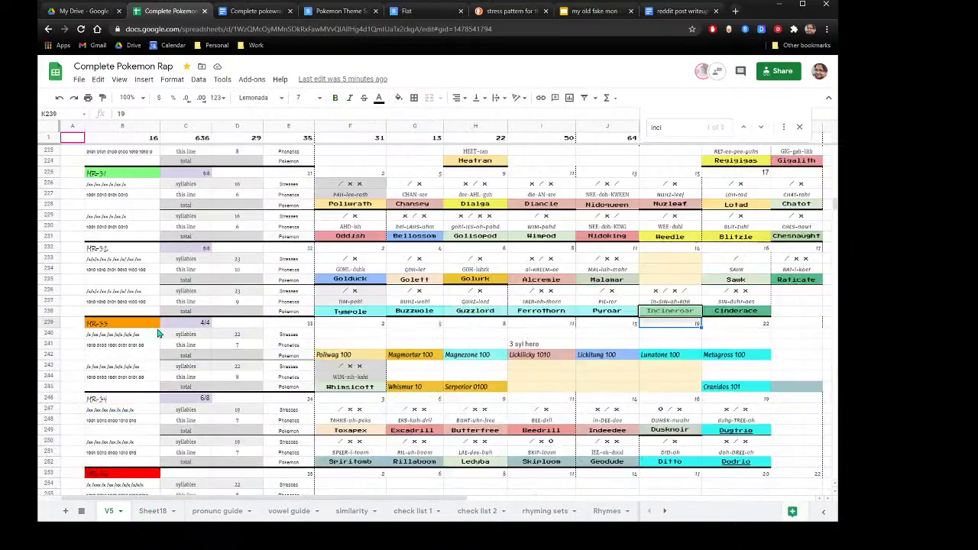
scroll(325, 395, "down", 20)
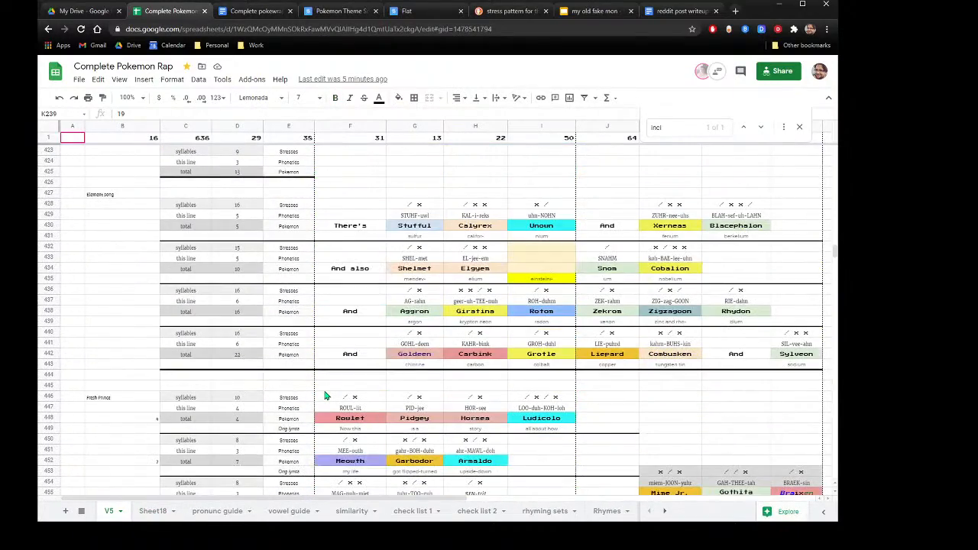
scroll(325, 396, "down", 8)
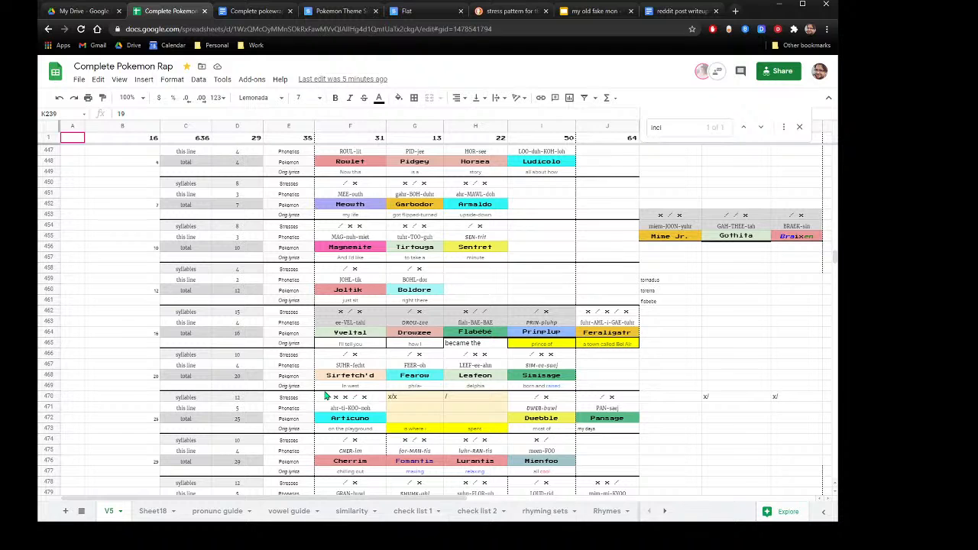
left_click(423, 422)
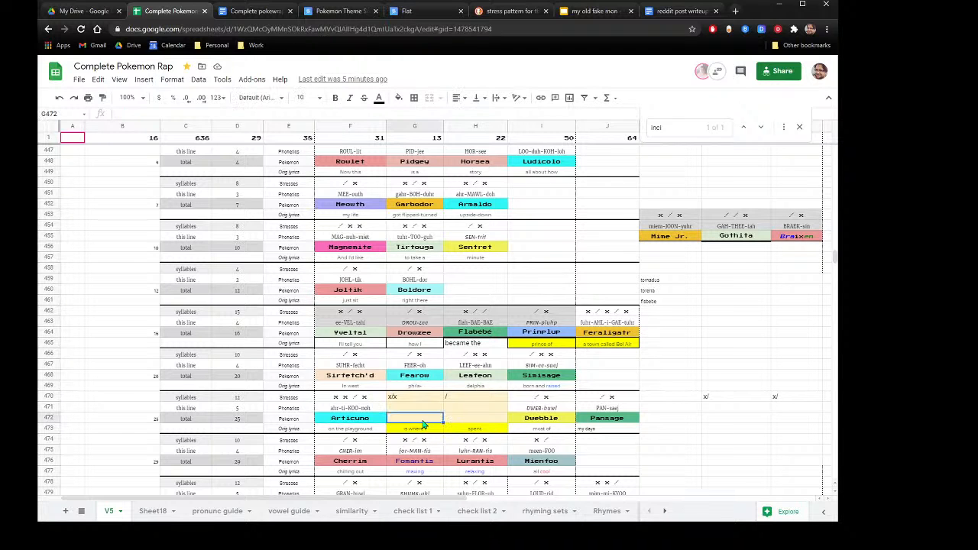
left_click(153, 510)
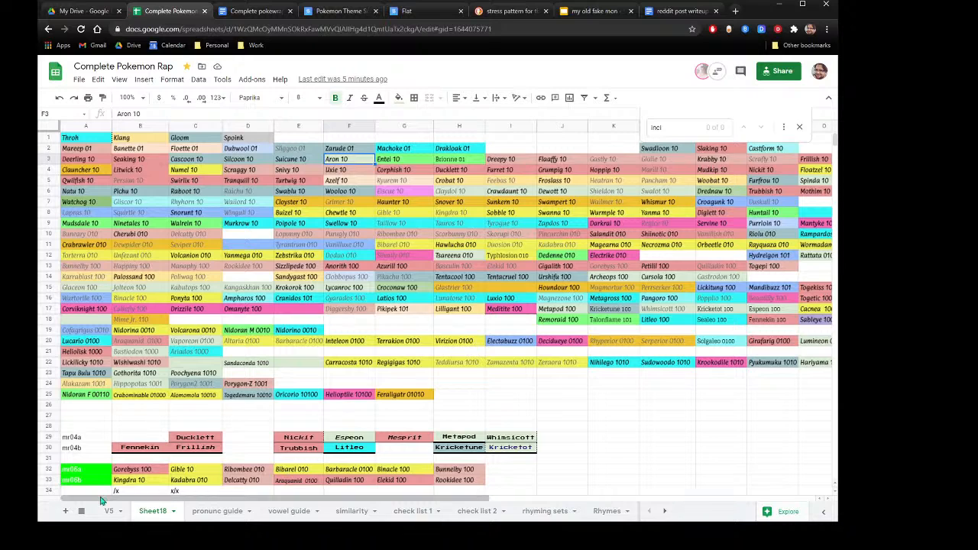
left_click(108, 511)
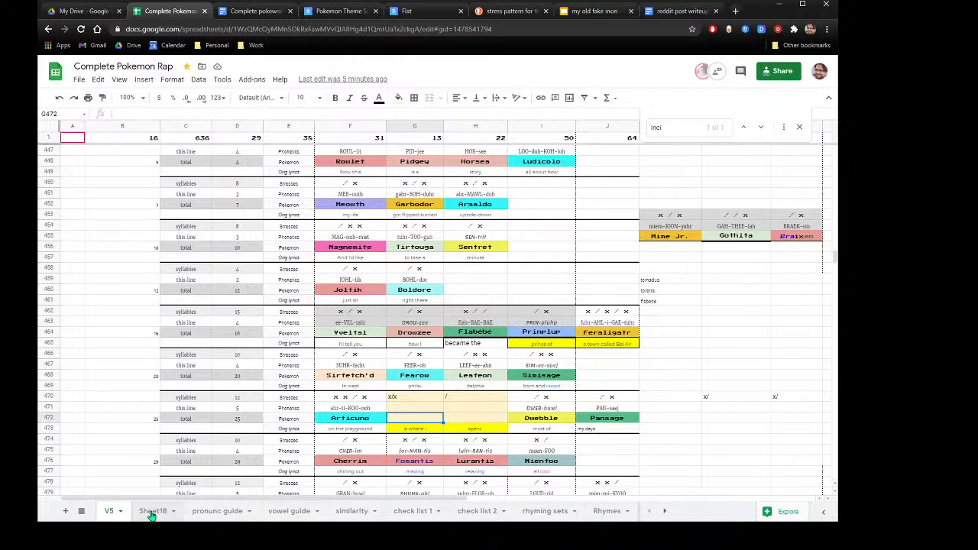
left_click(152, 512)
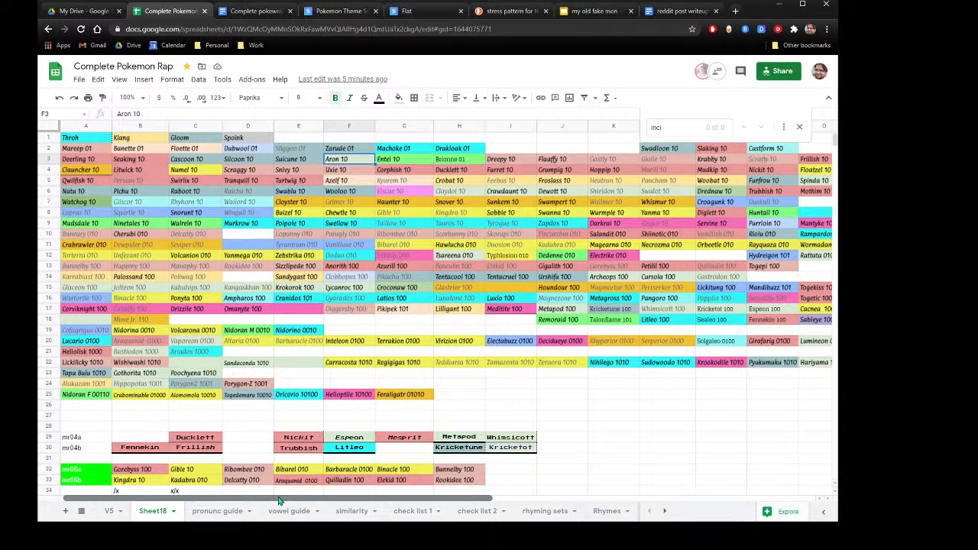
left_click_drag(279, 500, 330, 502)
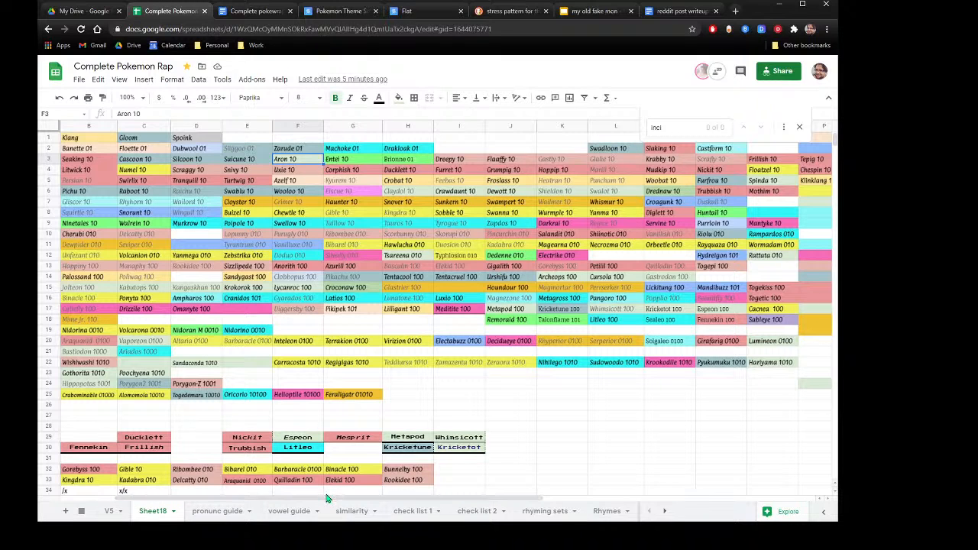
left_click_drag(315, 500, 267, 501)
Delete the Feraligatr, Terrakion and Wishiwashi entries from the Pokemon list in Sheet18.
left_click(407, 396)
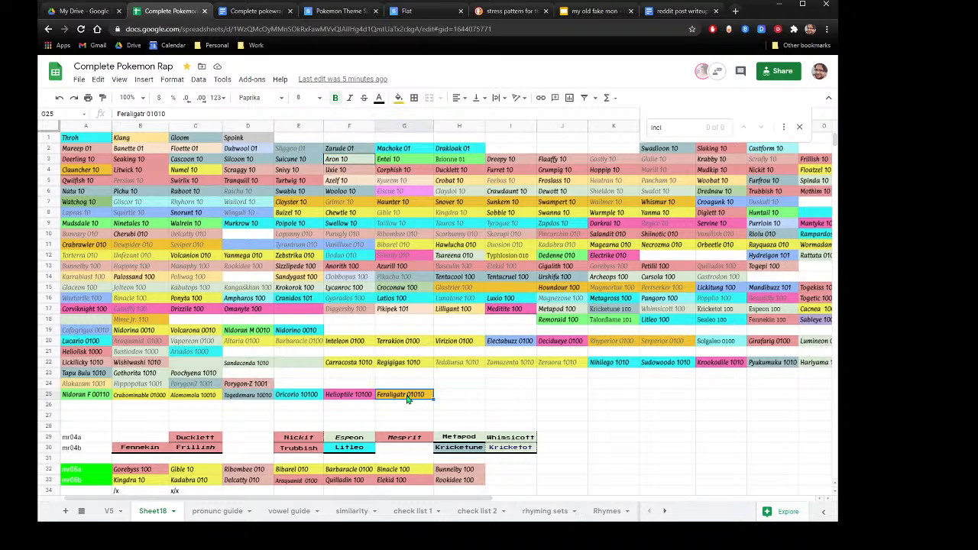
key("Delete")
left_click(395, 345)
key("Delete")
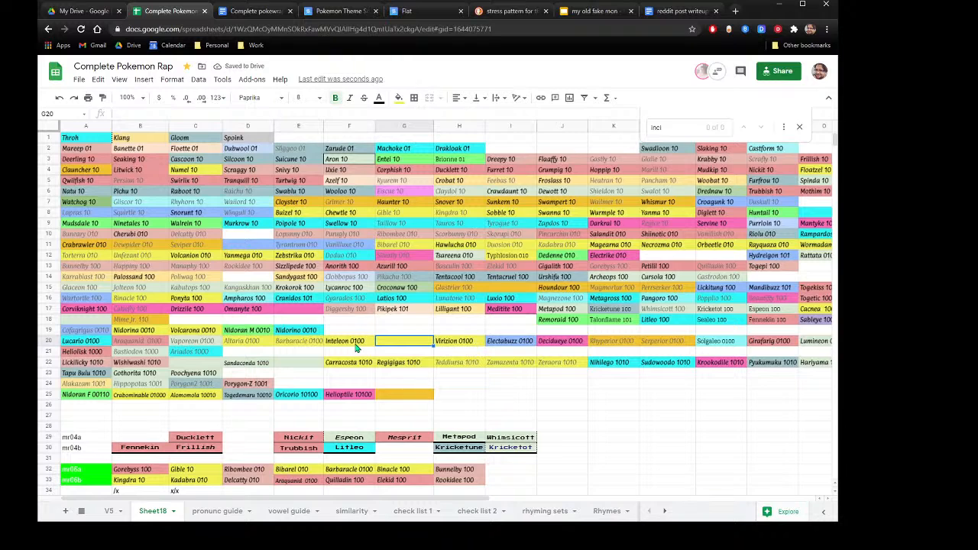
left_click(355, 345)
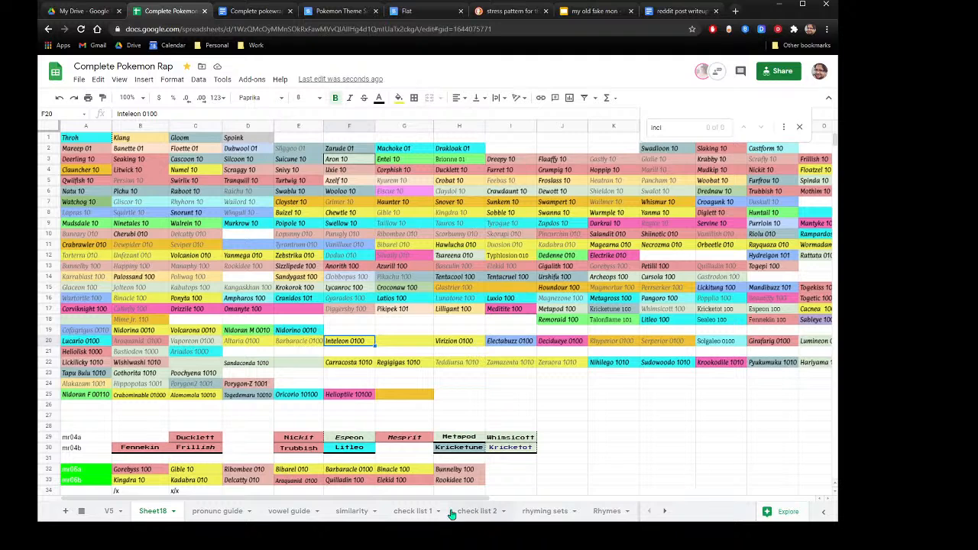
left_click_drag(451, 500, 517, 500)
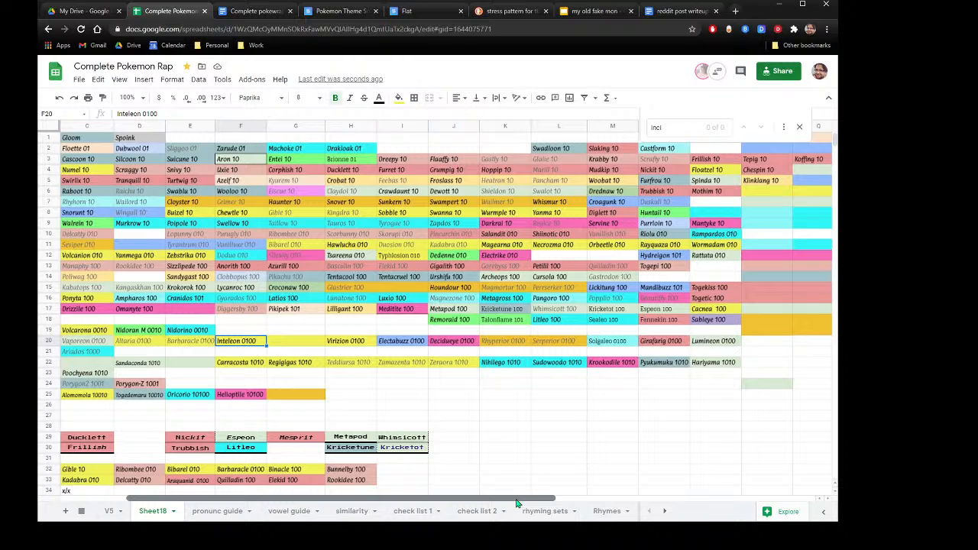
left_click_drag(516, 502, 339, 500)
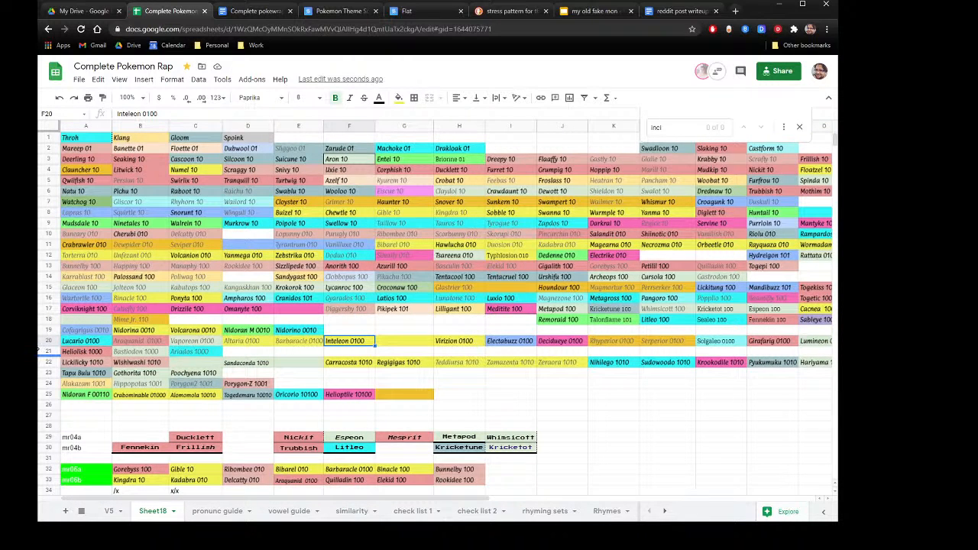
left_click(124, 366)
key("Delete")
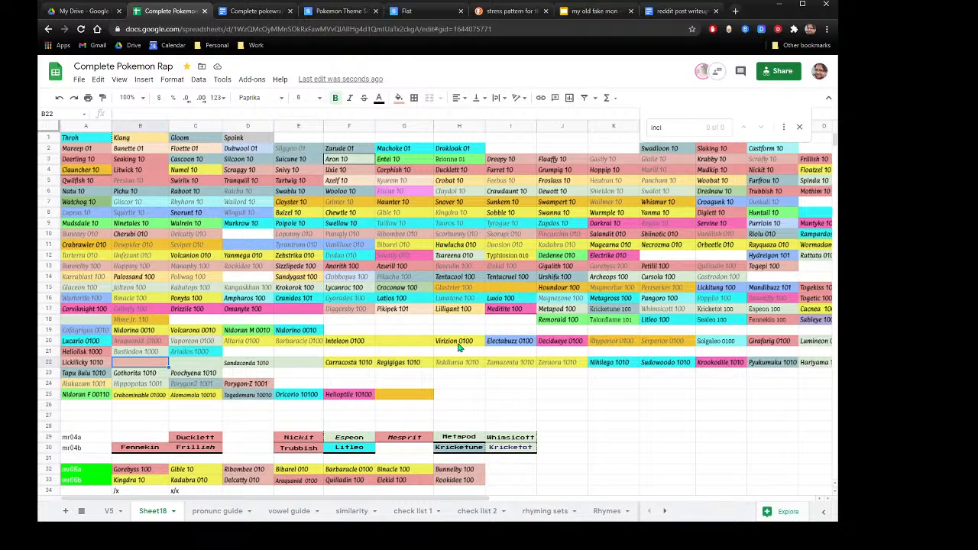
Note the vowel pattern "i-e-ie-e" in cell AE5 of the pronunc guide sheet.
left_click(543, 345)
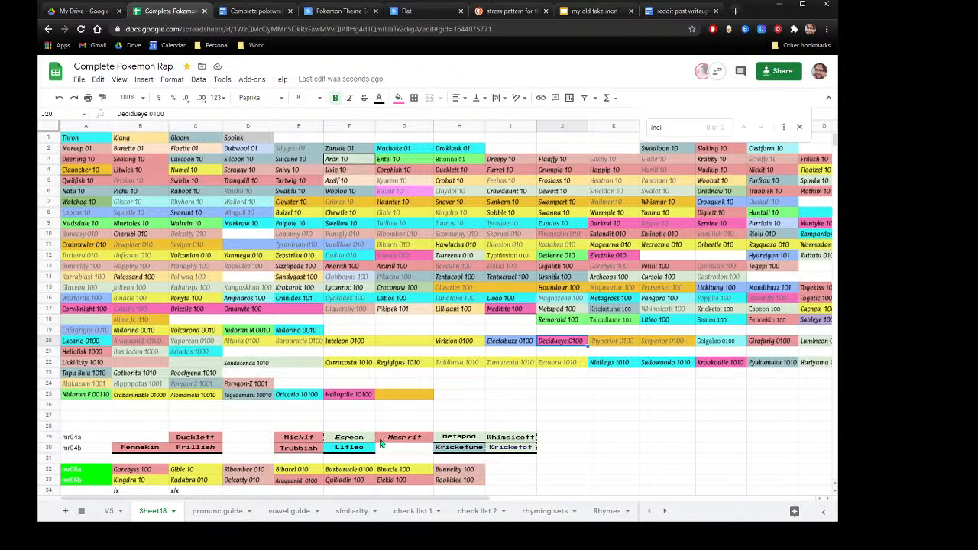
left_click(216, 511)
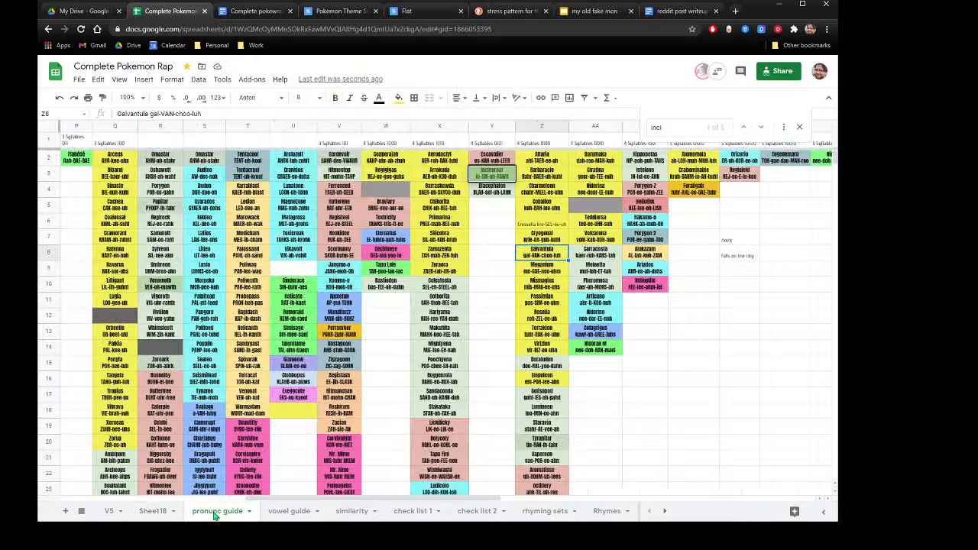
left_click_drag(382, 502, 472, 502)
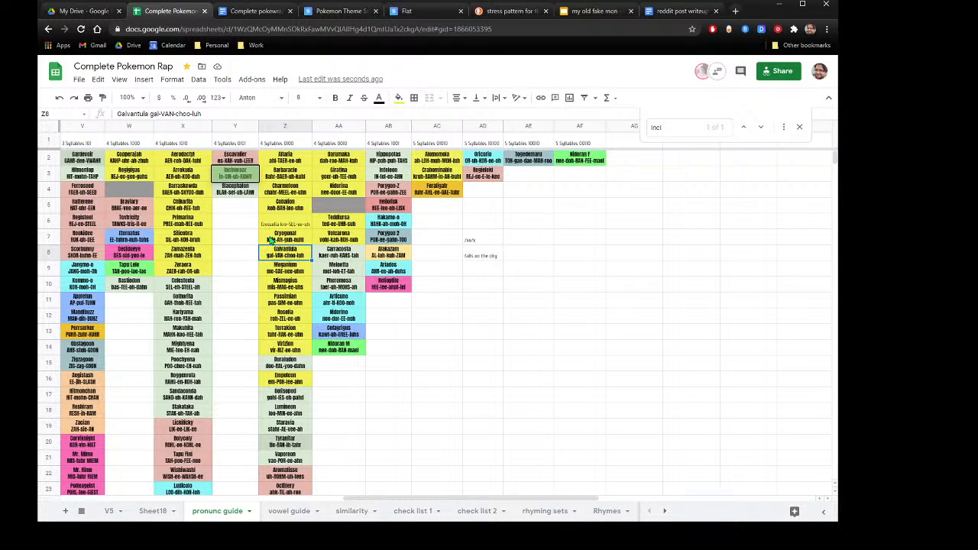
left_click(523, 214)
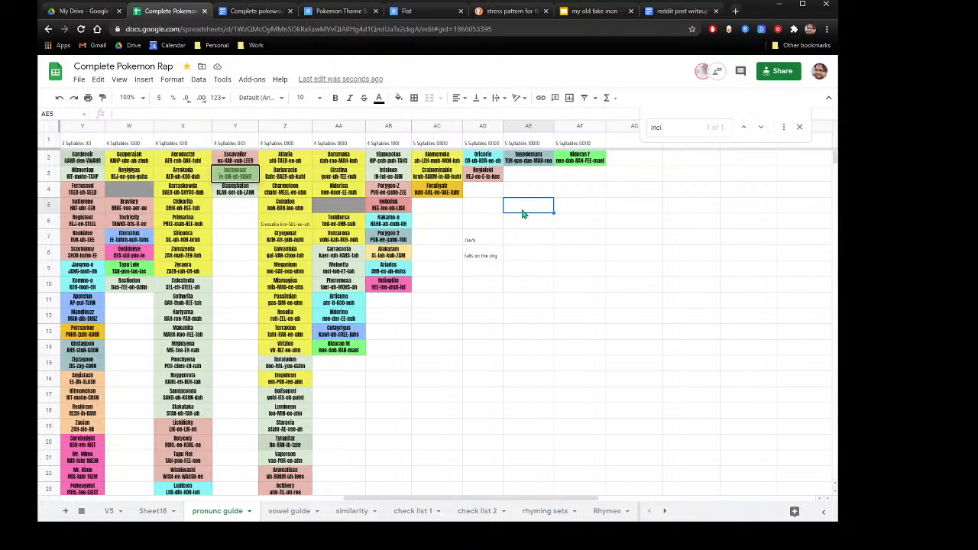
type("(")
type("-e")
type("-le")
type("-e")
key("Return")
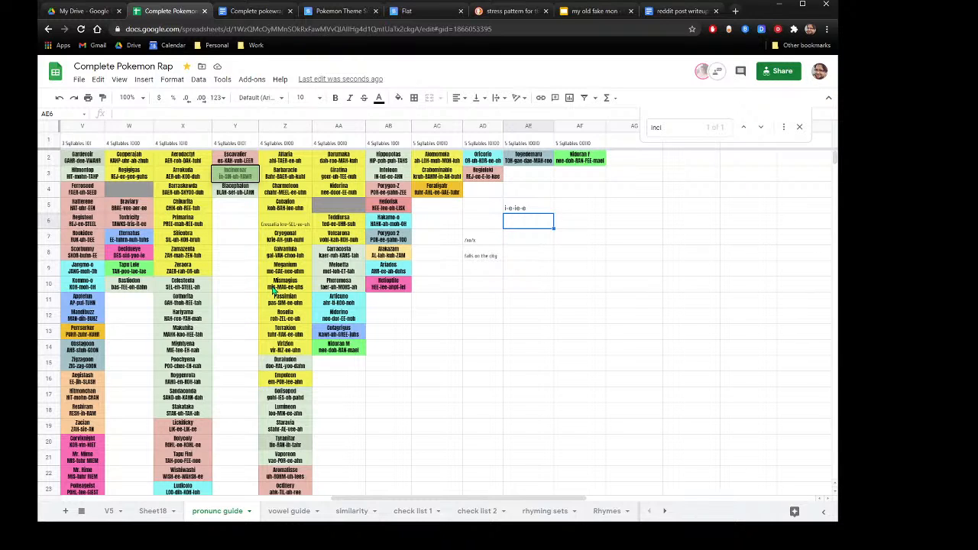
Extend the vowel pattern note in AE5 to "i-e-ie-ent".
left_click(284, 288)
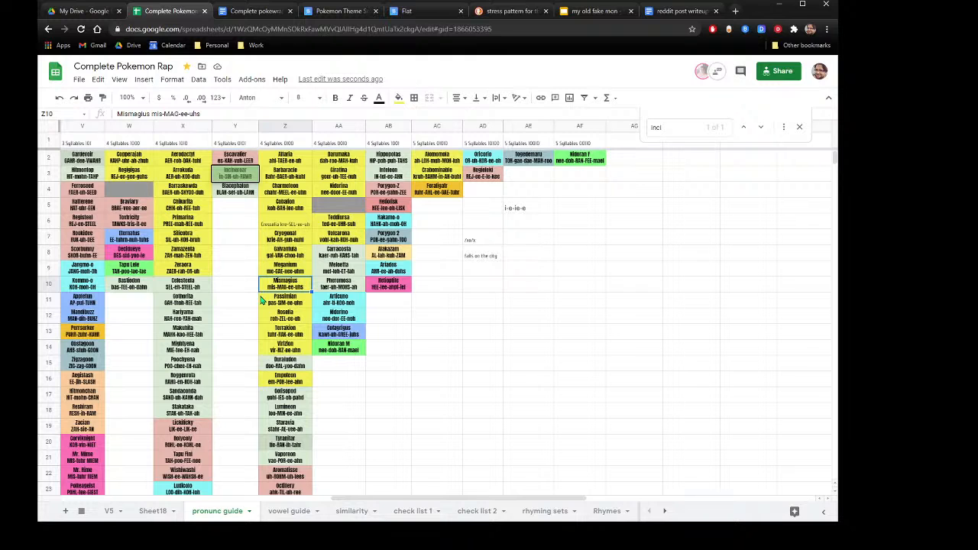
key("ctrl+z")
key("ctrl+y")
left_click(539, 208)
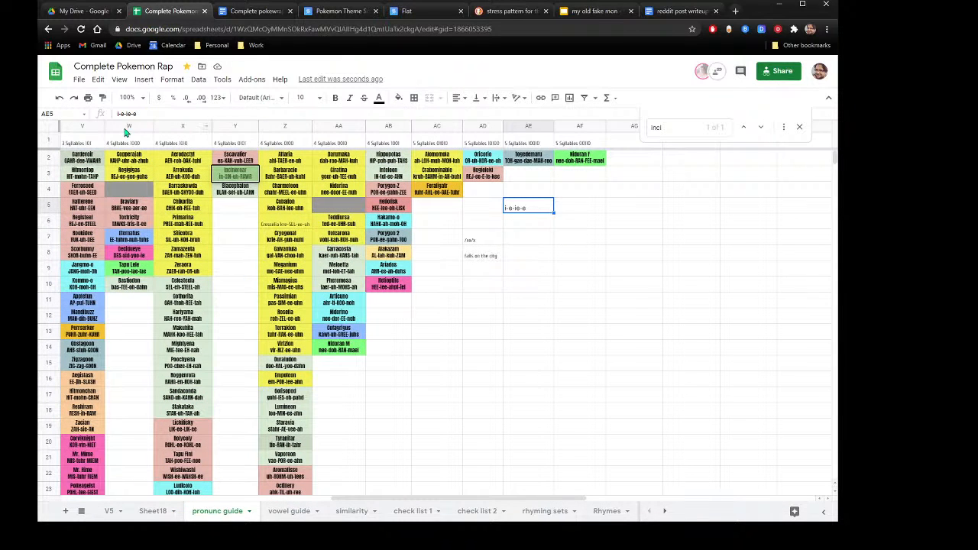
left_click(152, 114)
type("nt")
left_click(439, 311)
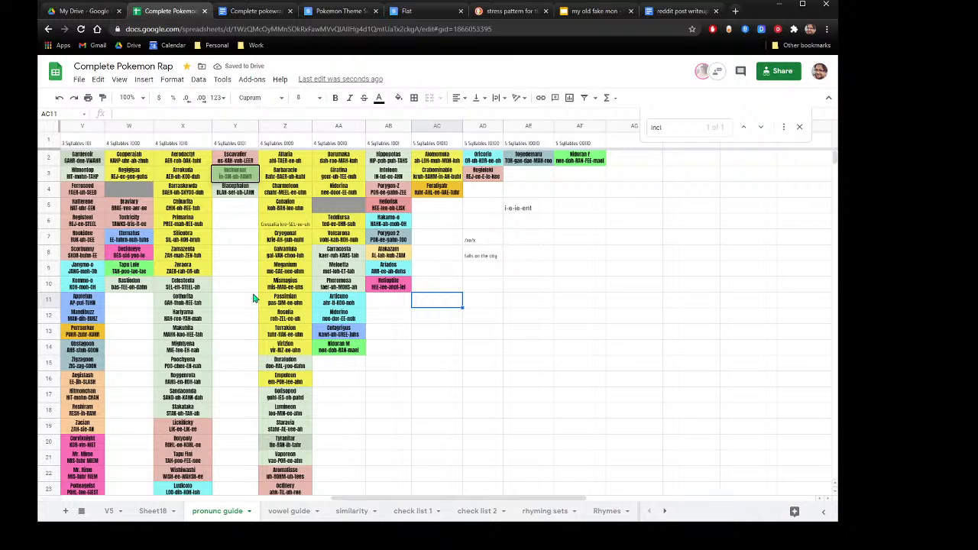
Examine the pronunc guide's full four-syllable columns for names that could match the noted vowel pattern.
scroll(255, 298, "down", 6)
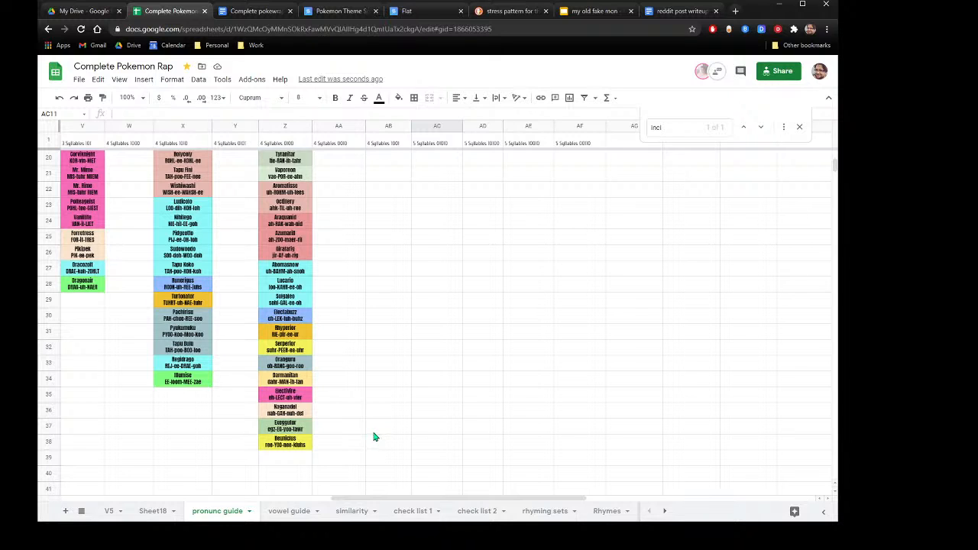
scroll(375, 436, "up", 6)
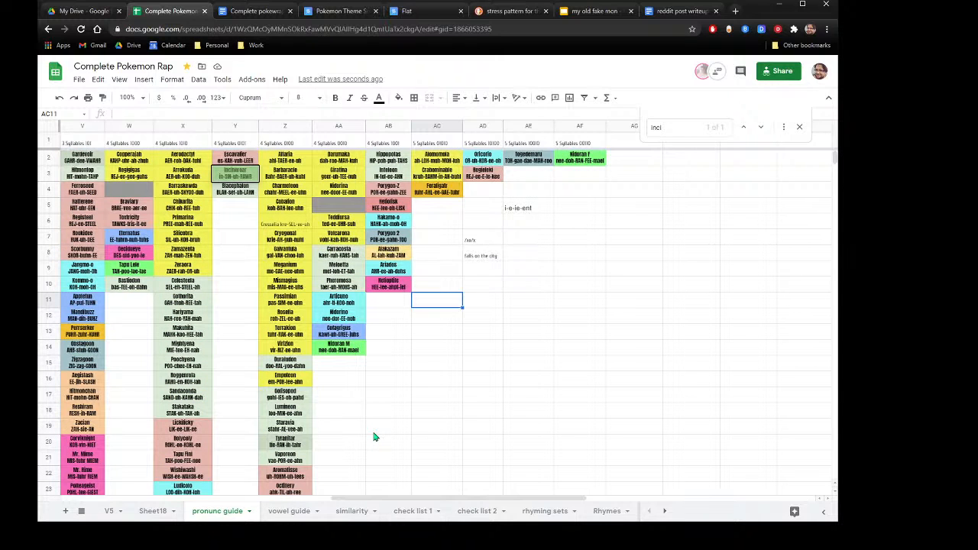
scroll(375, 437, "down", 6)
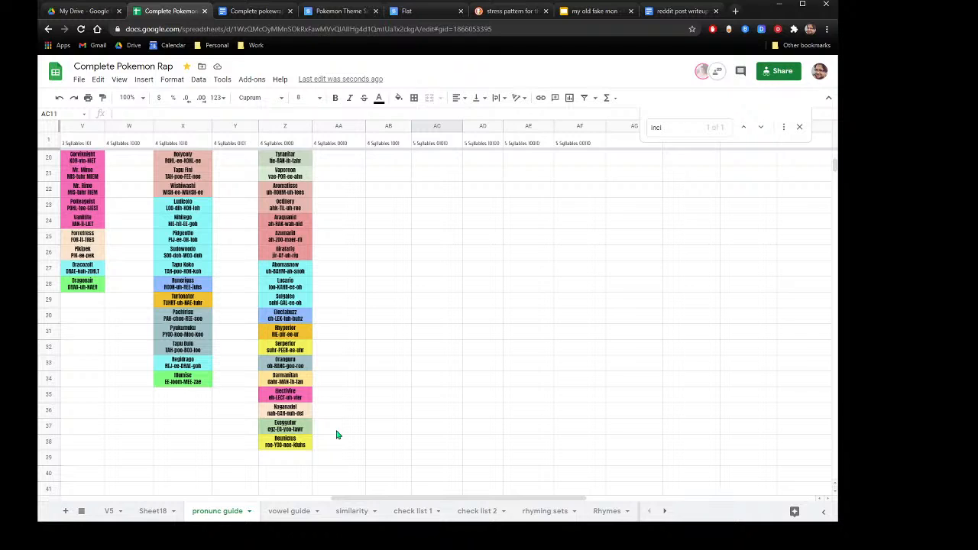
scroll(338, 435, "up", 5)
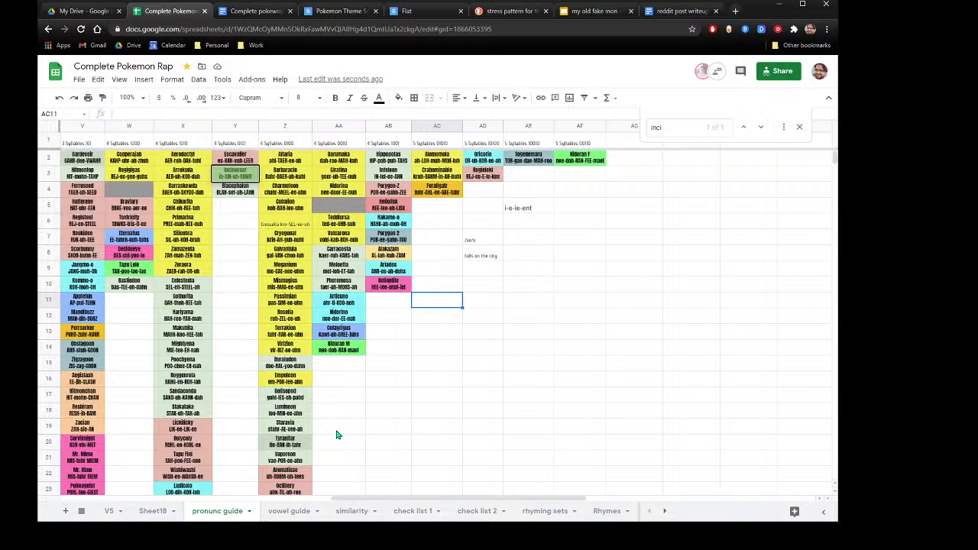
Review the four-syllable columns of the pronunc guide and note the vowel pattern e-e-ee-uh in cell Y6.
scroll(338, 434, "down", 4)
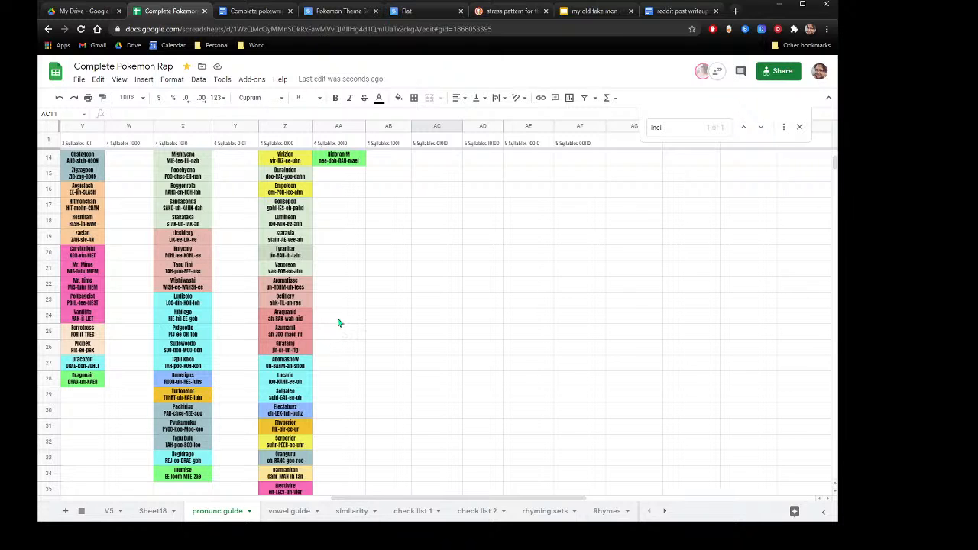
left_click(333, 210)
scroll(341, 272, "up", 2)
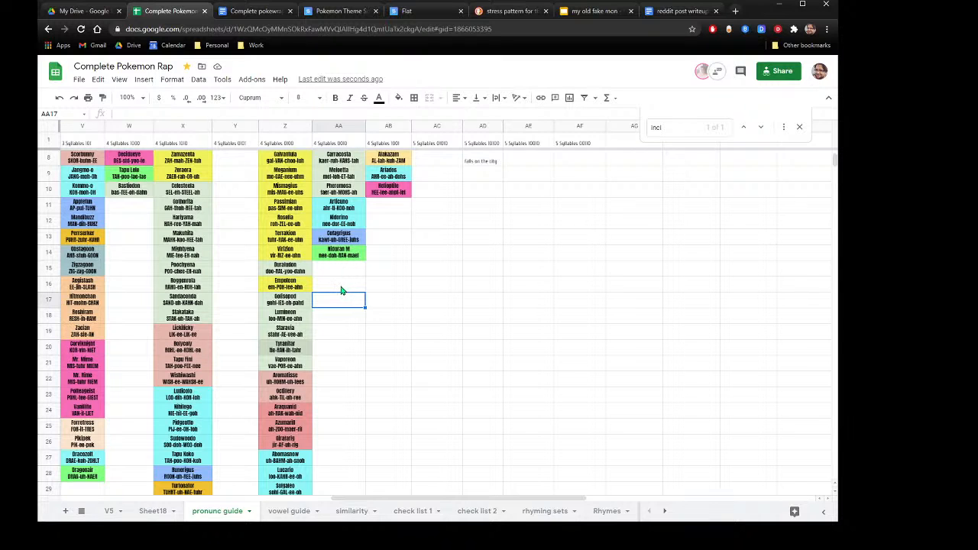
left_click(321, 275)
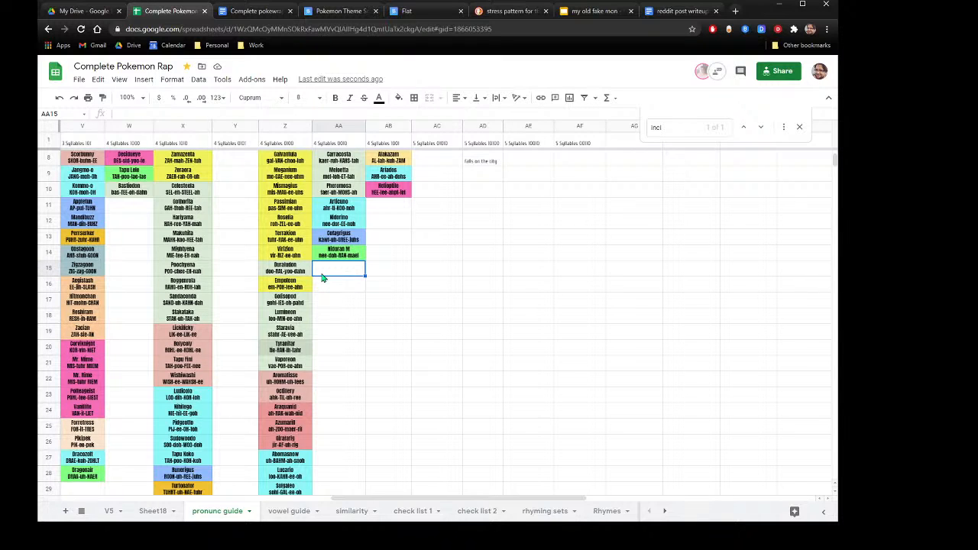
scroll(253, 268, "up", 2)
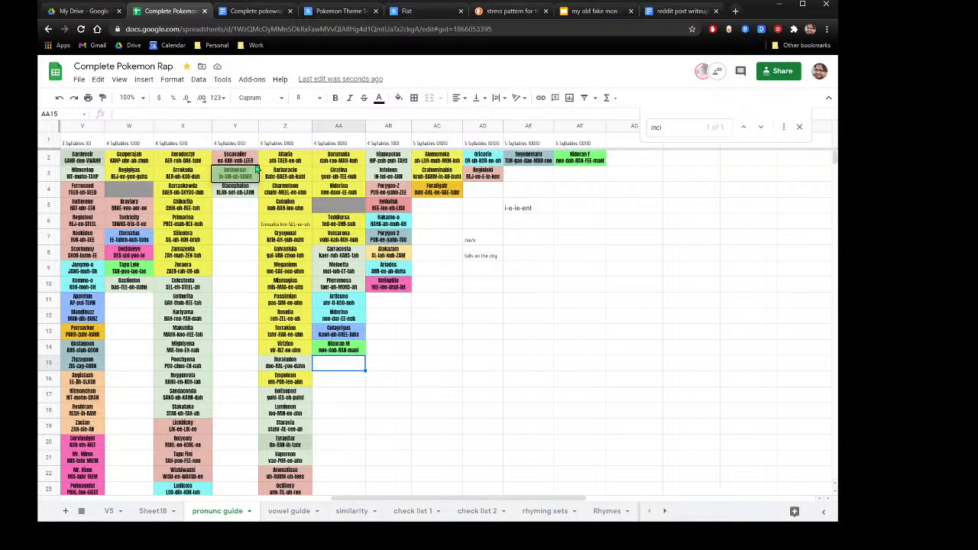
left_click(242, 227)
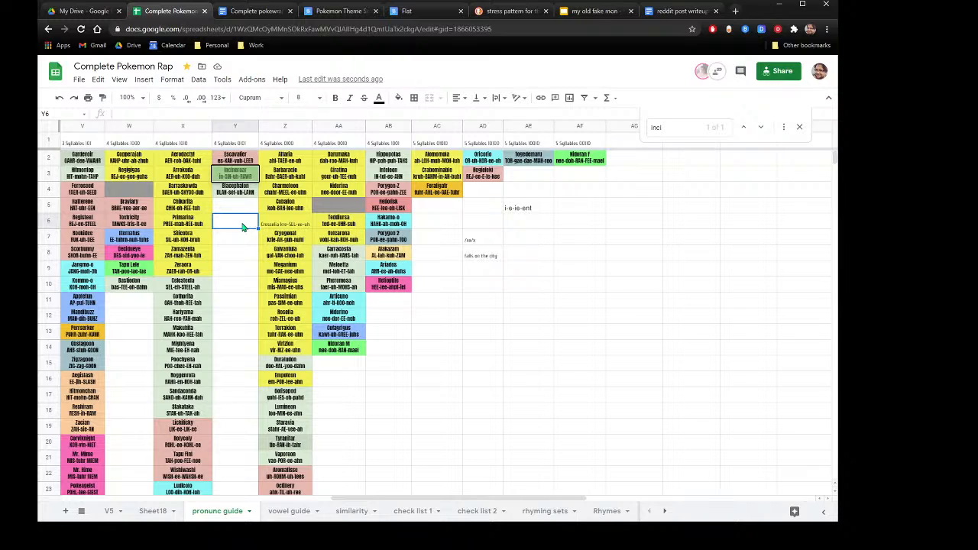
type("e")
type("-e")
type("-ee")
type("-uh")
left_click(236, 241)
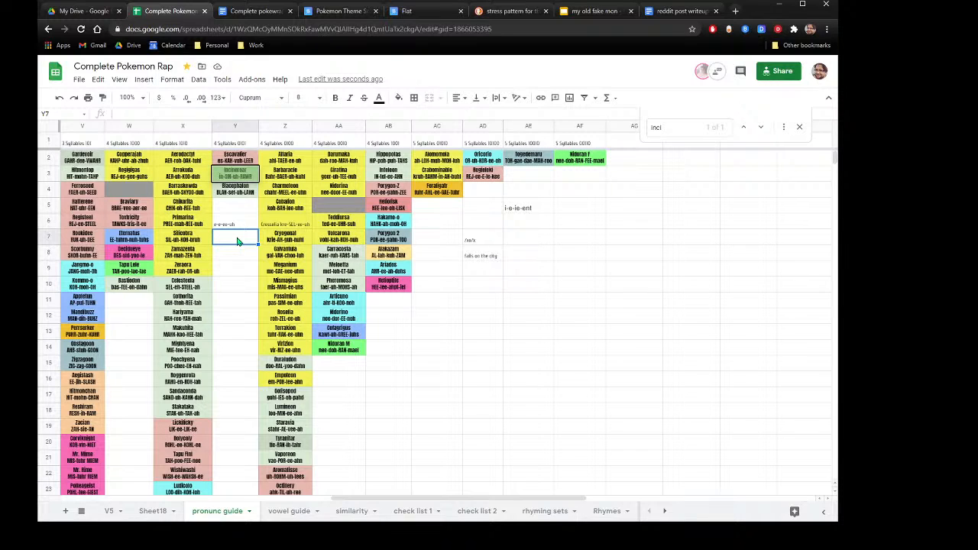
Enter the vowel pattern -=a=ee=uh in cell Y10 and check the Mismagius pronunciation beside it.
left_click(251, 288)
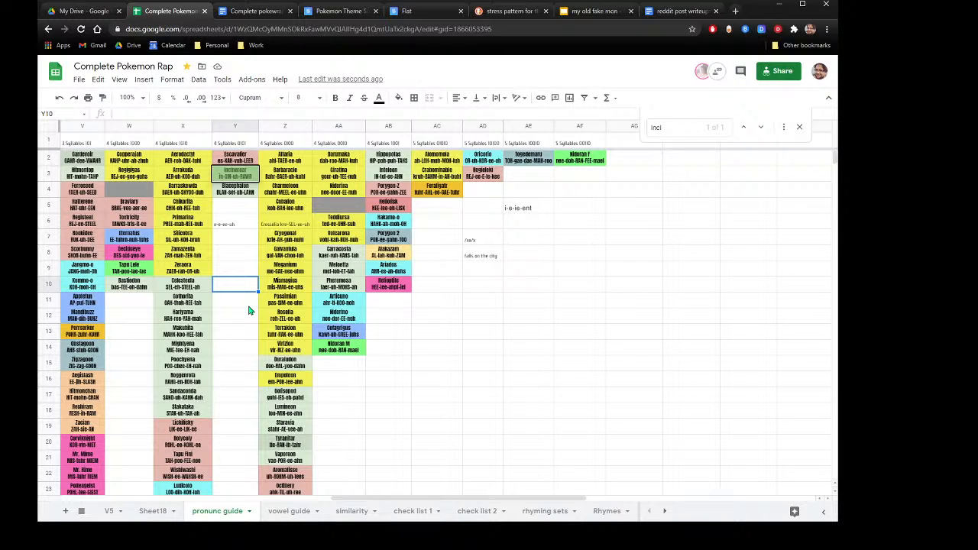
type("-a-ee-uh")
key("Return")
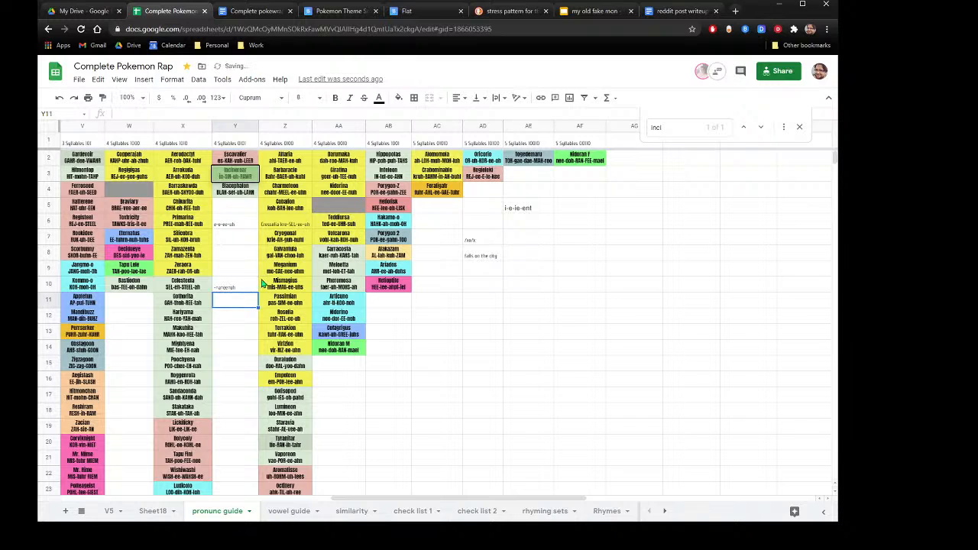
left_click(286, 289)
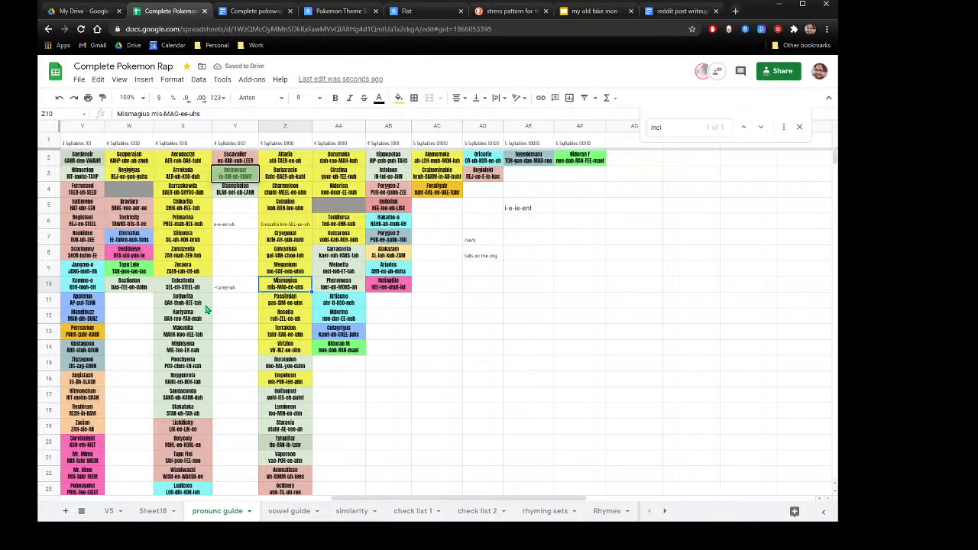
left_click(241, 305)
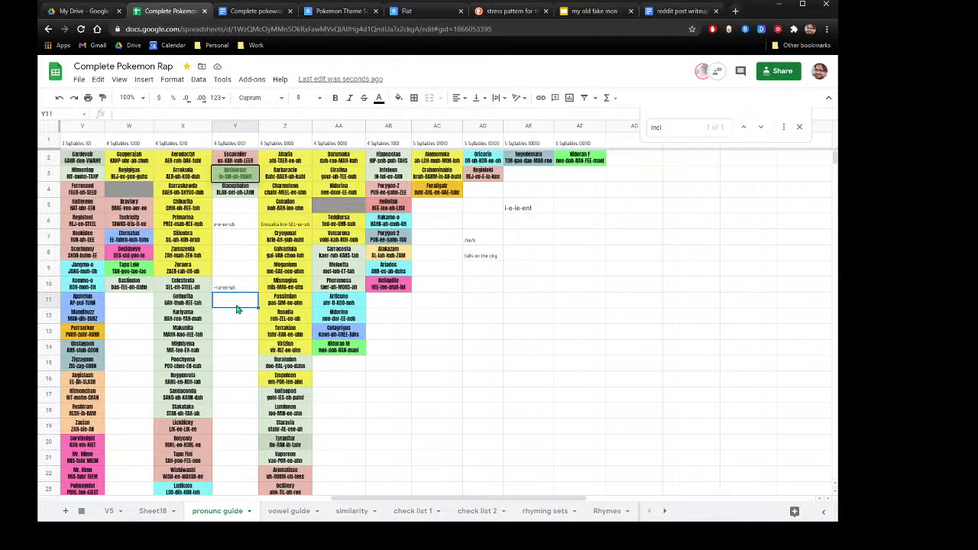
Replace the entry in cell Y10 with the vowel pattern i-a-ee-uh.
left_click(230, 291)
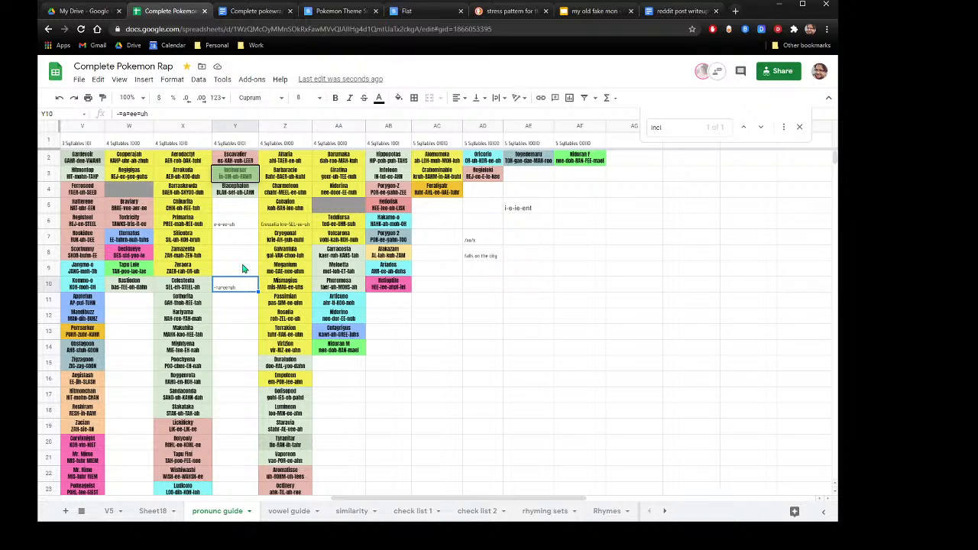
key("BackSpace")
type("i-a-i-u")
left_click(238, 301)
key("Up")
left_click(134, 114)
key("BackSpace")
type("ee-")
left_click(237, 306)
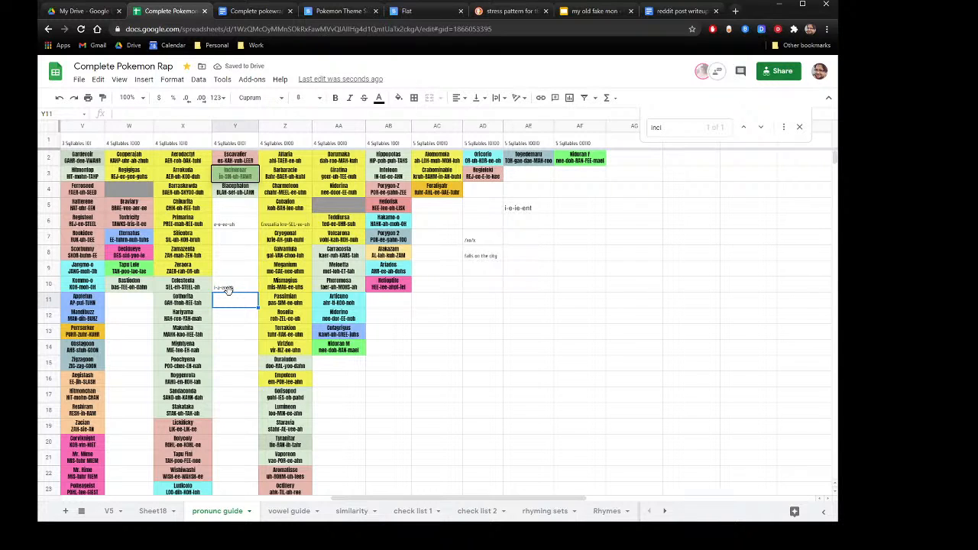
Note the vowel pattern uhr-i-ee-uh in cell Y14.
left_click(233, 322)
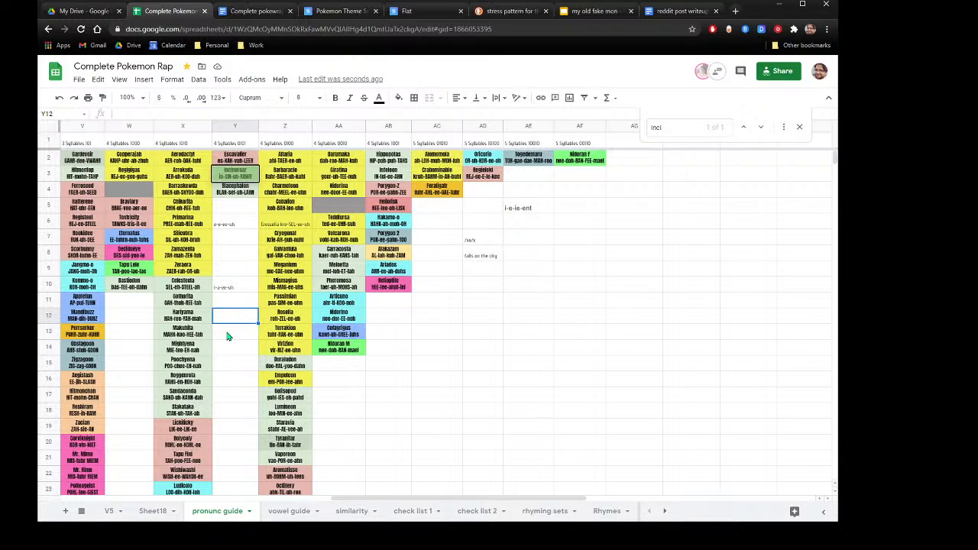
left_click(230, 352)
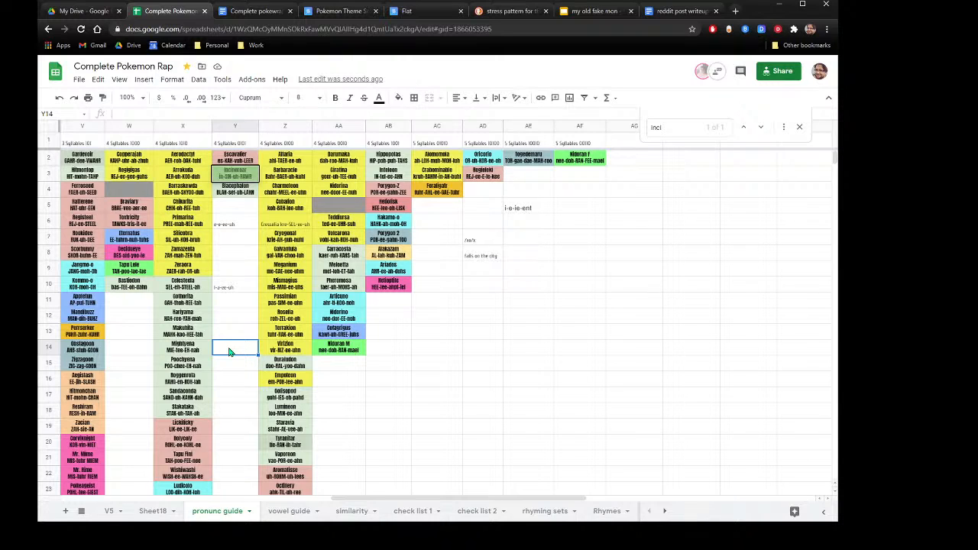
double_click(229, 348)
type("uhr-ee-u")
type("hr-i-ee-uh")
left_click(226, 333)
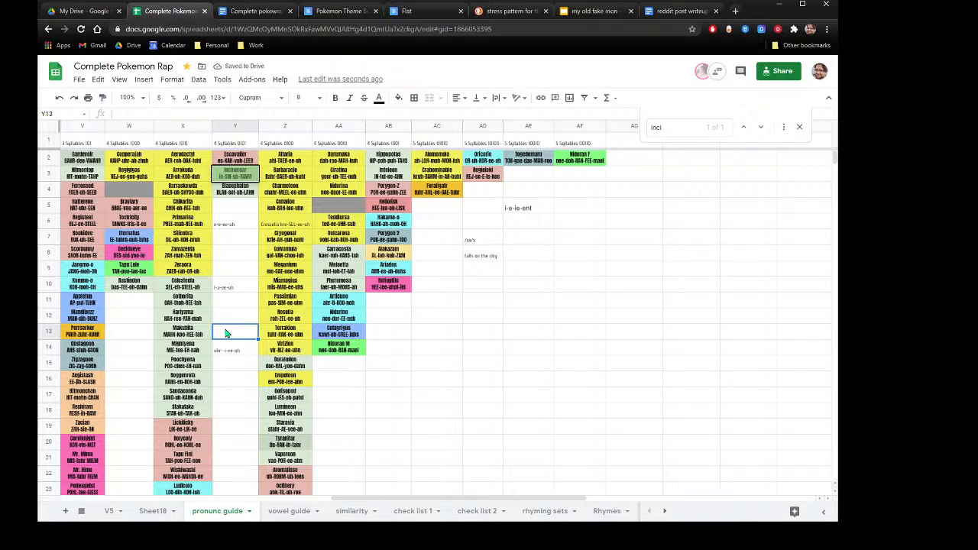
Look through the four-syllable columns down to their last rows for names that fit the noted vowel patterns.
left_click(223, 318)
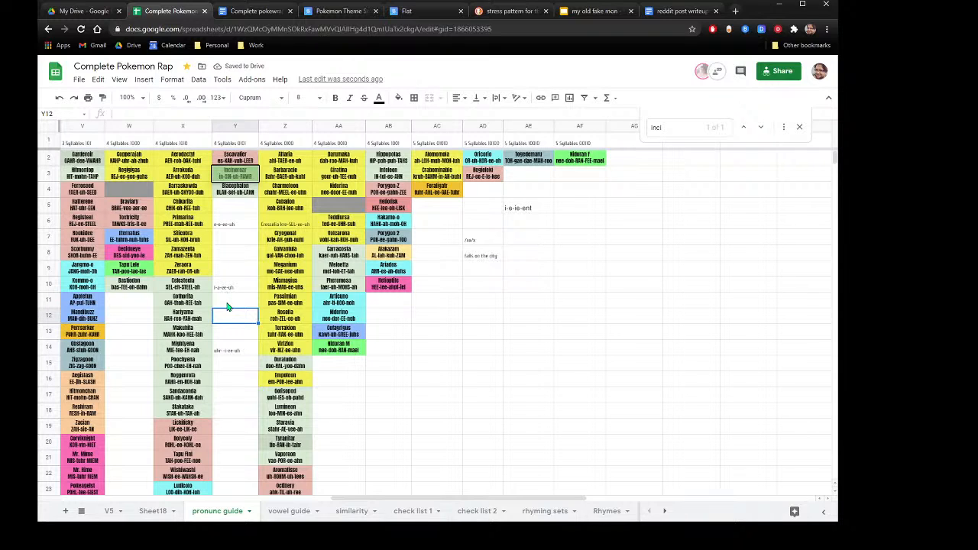
left_click(227, 304)
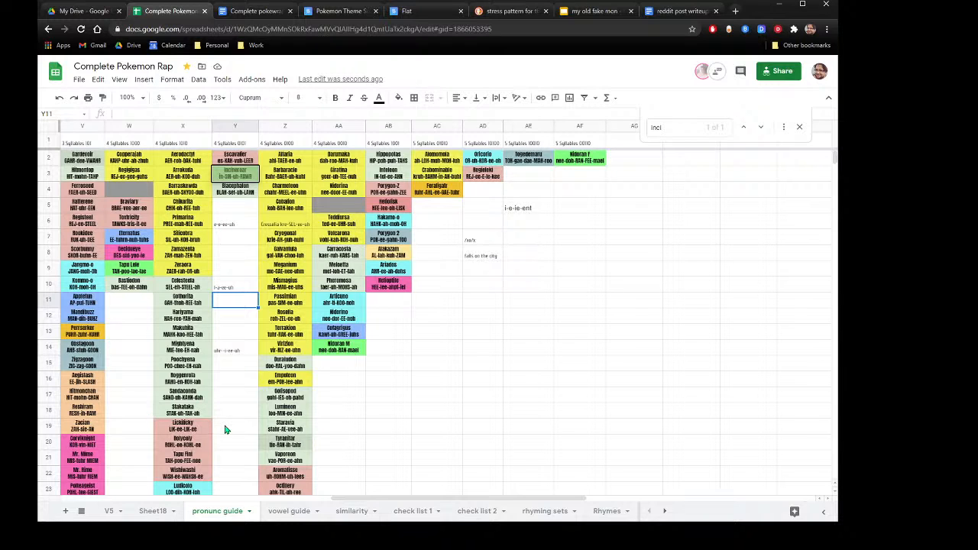
scroll(227, 426, "down", 2)
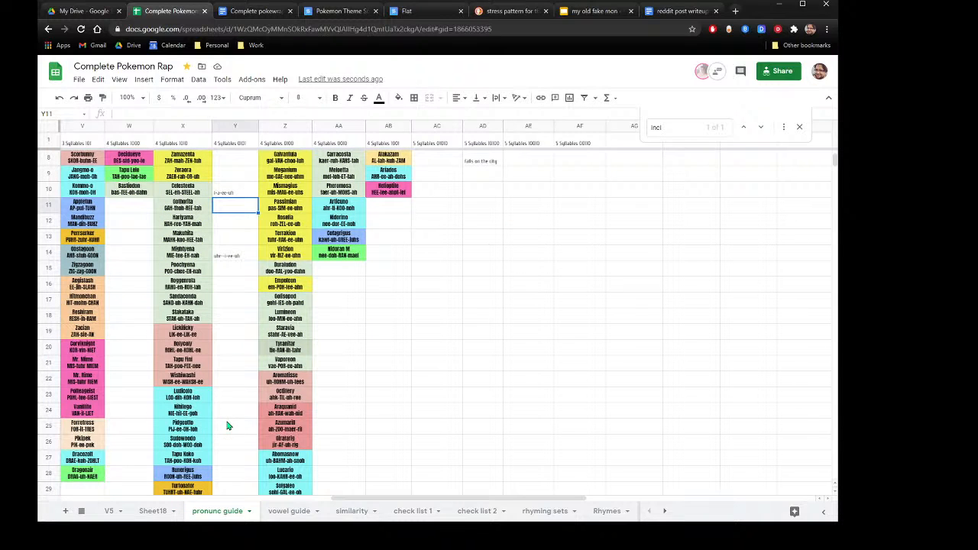
scroll(233, 441, "down", 2)
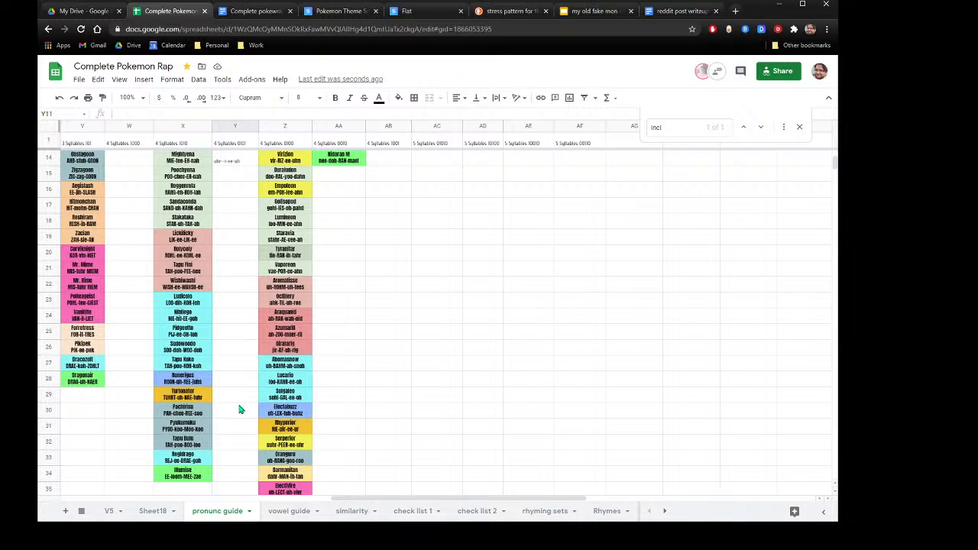
scroll(239, 410, "down", 2)
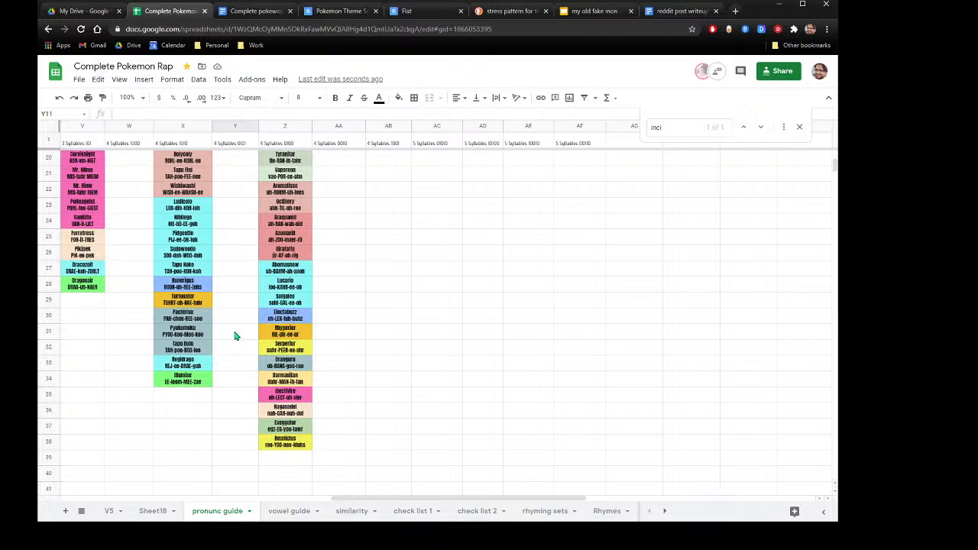
left_click(239, 382)
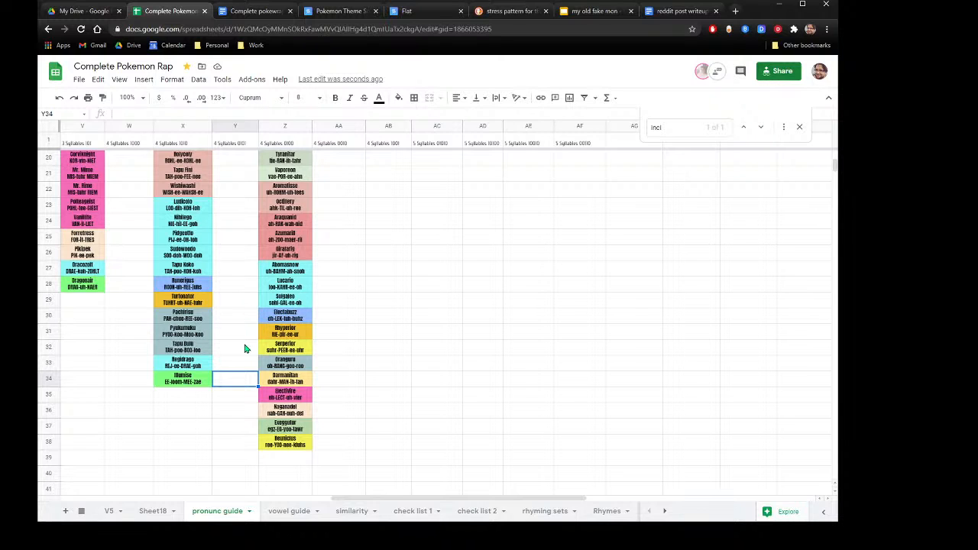
scroll(246, 349, "up", 5)
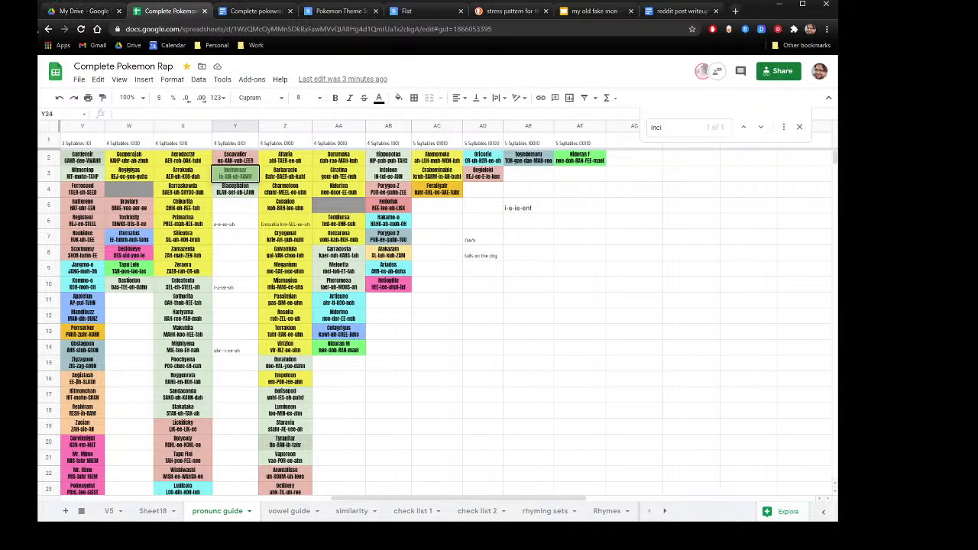
Check the unfilled lyric line on the V5 sheet and compare the candidate names in the pronunc guide and Sheet18.
left_click(109, 510)
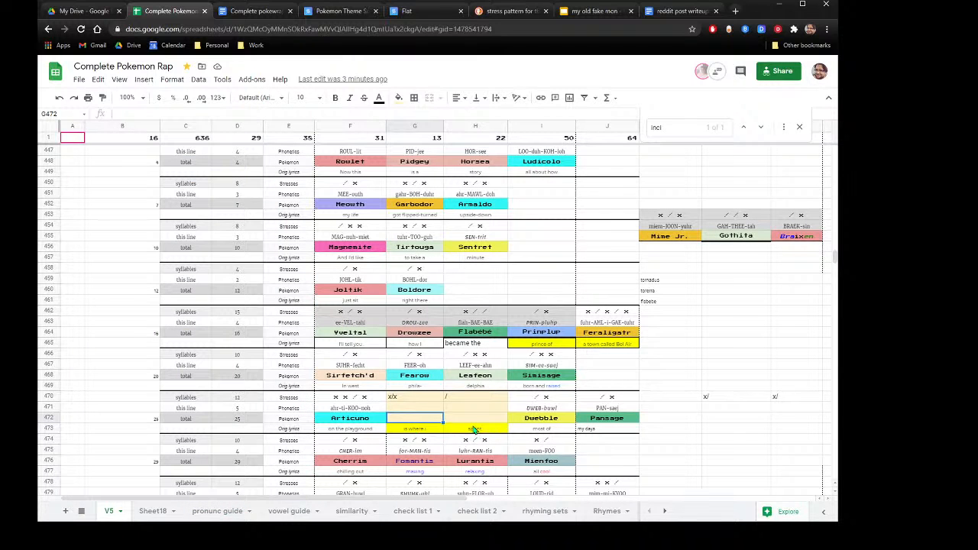
left_click(151, 511)
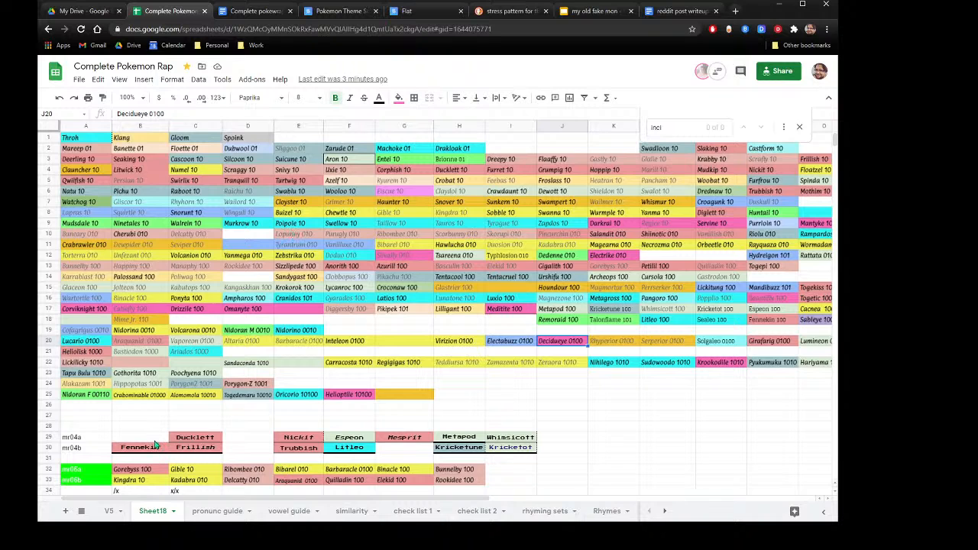
left_click(215, 511)
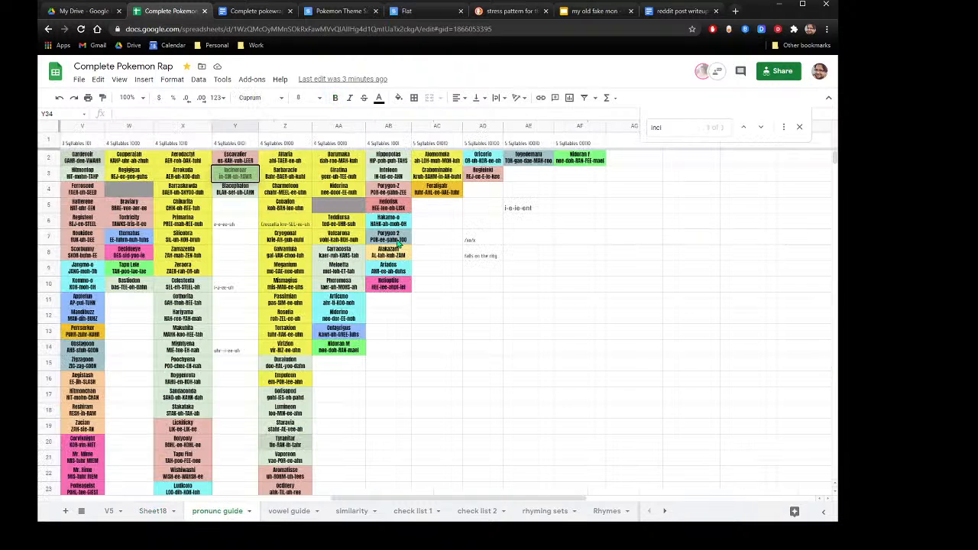
scroll(246, 242, "down", 5)
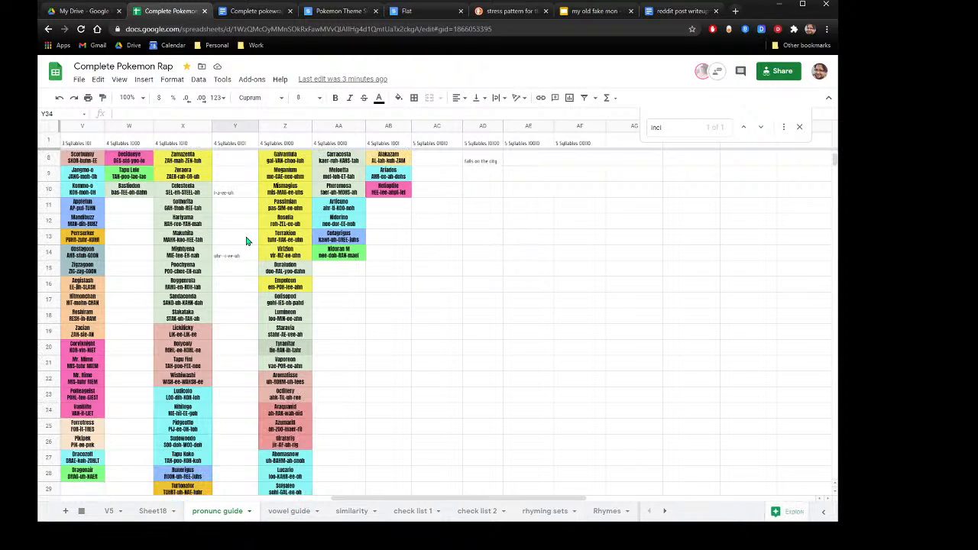
scroll(246, 241, "up", 5)
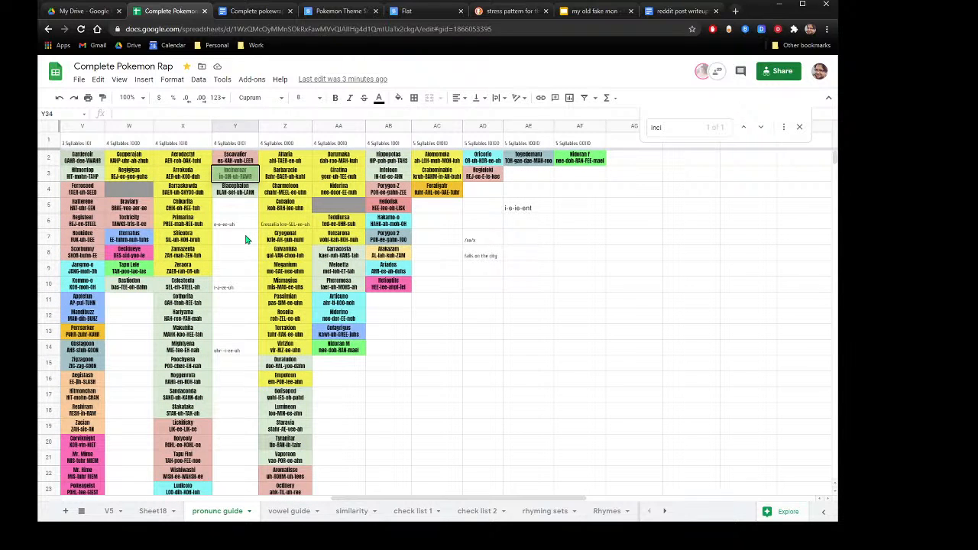
left_click(147, 511)
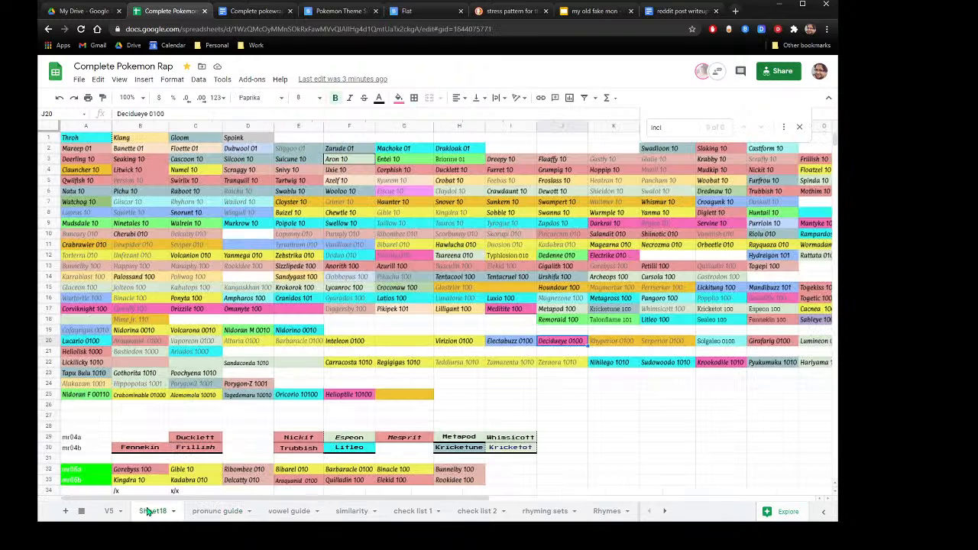
scroll(176, 294, "down", 3)
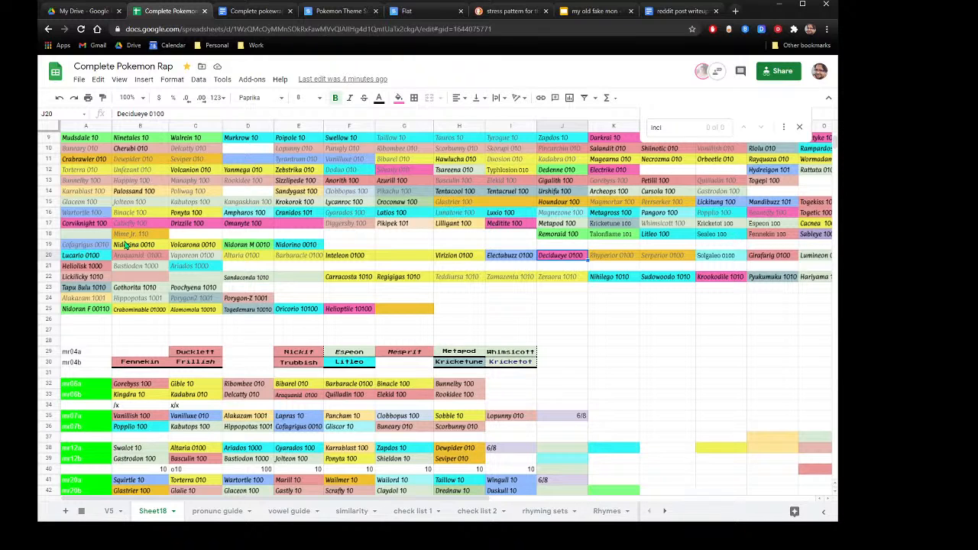
scroll(126, 244, "up", 3)
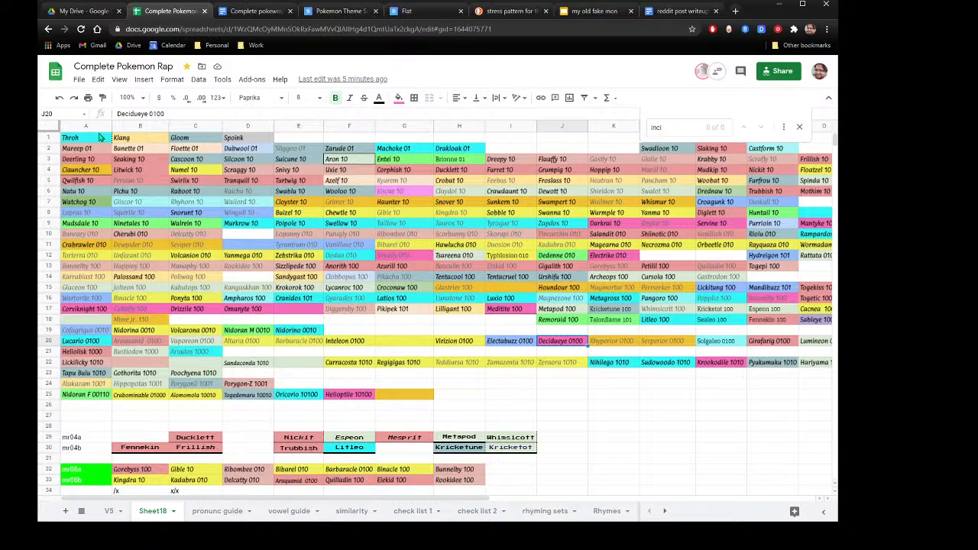
Note the stress pattern x/x in cell K25 of Sheet18 and the candidate spoink in L25.
left_click(255, 141)
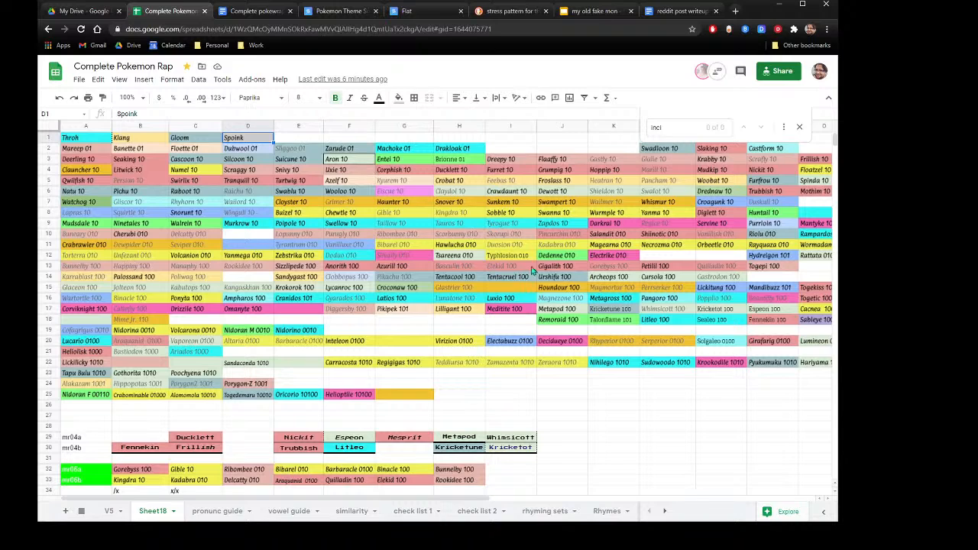
left_click(612, 396)
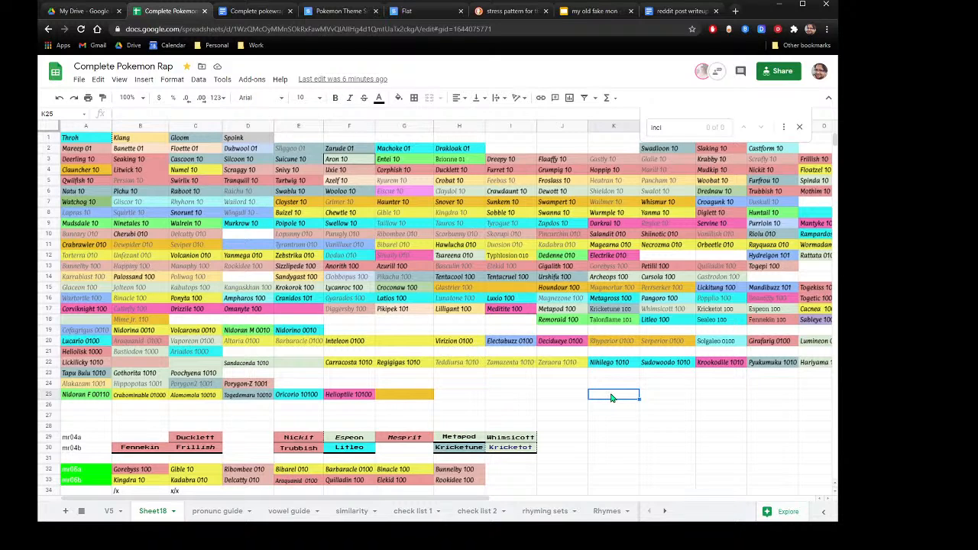
type("x/x")
key("Tab")
type("spoink")
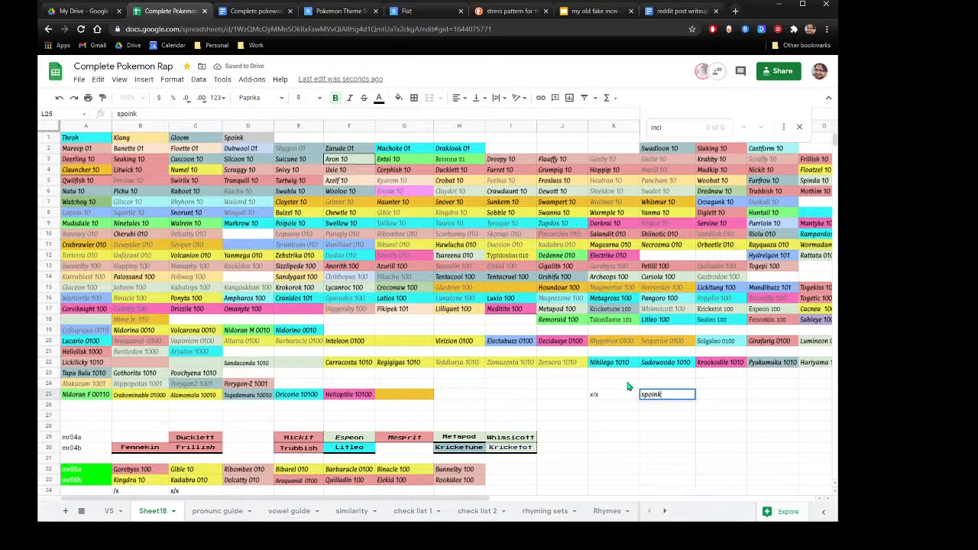
left_click(627, 386)
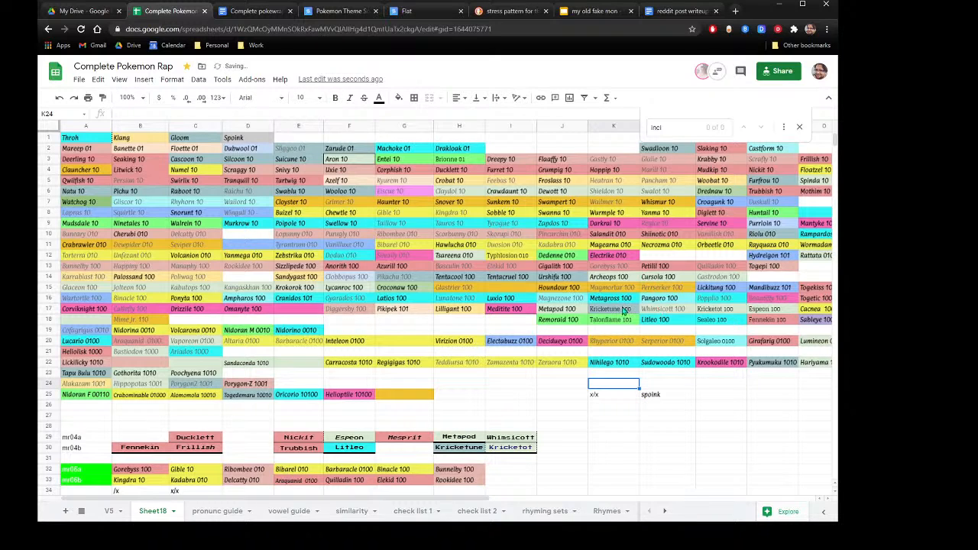
left_click_drag(391, 501, 434, 502)
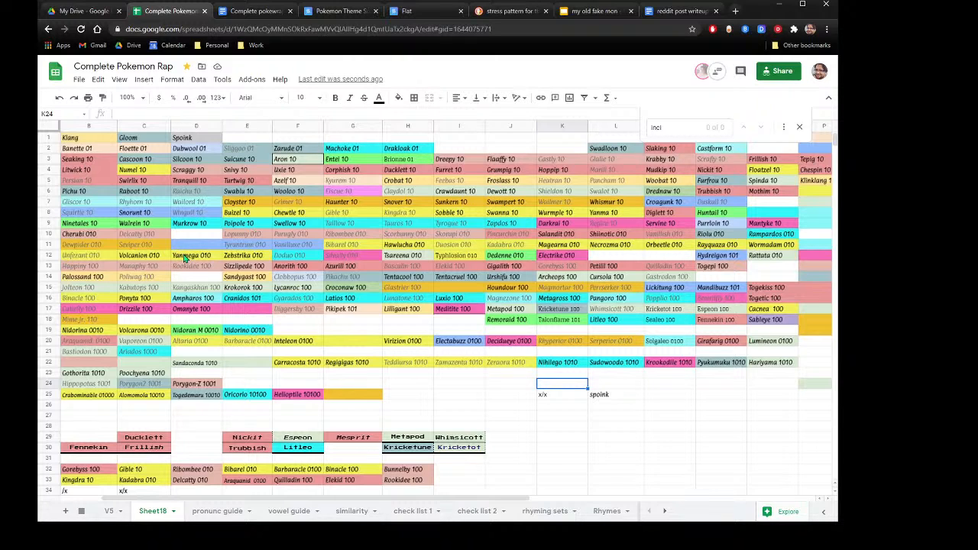
Mark Zebstrika in cell E12 of Sheet18 as already used by removing its bold formatting and greying its text.
left_click(239, 260)
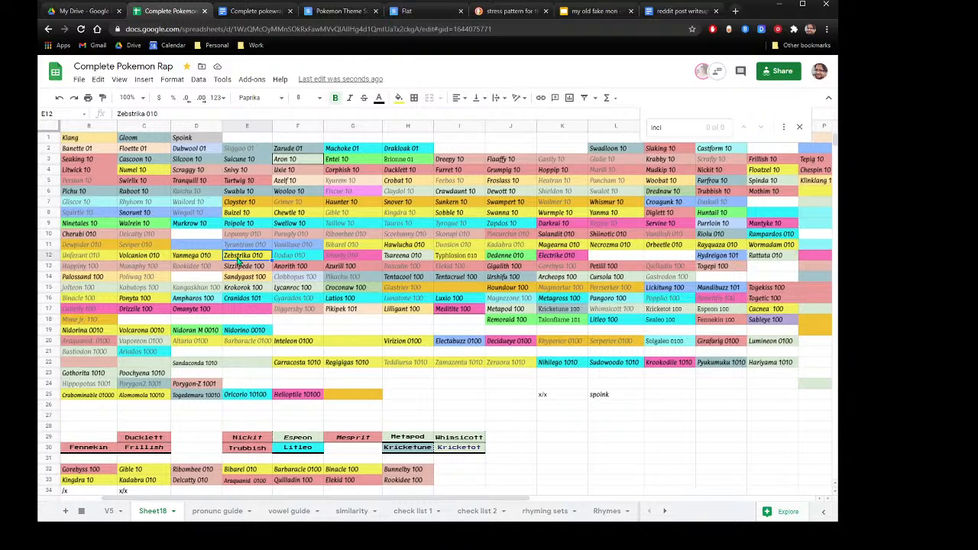
scroll(239, 261, "down", 5)
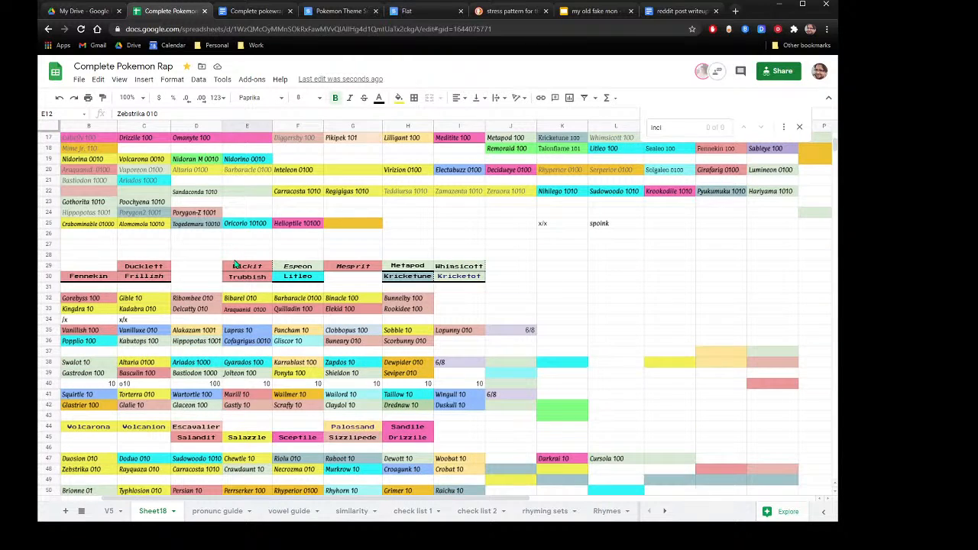
left_click(110, 510)
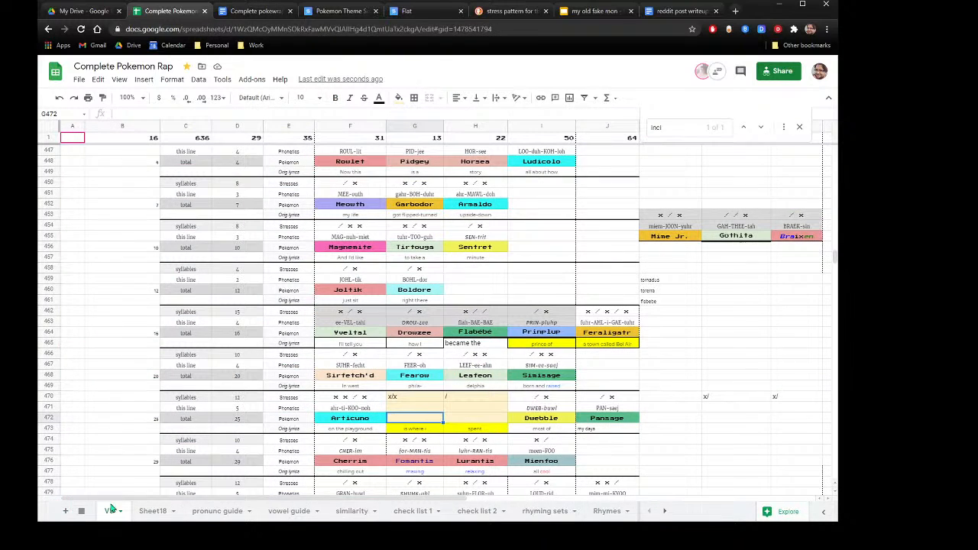
left_click(149, 510)
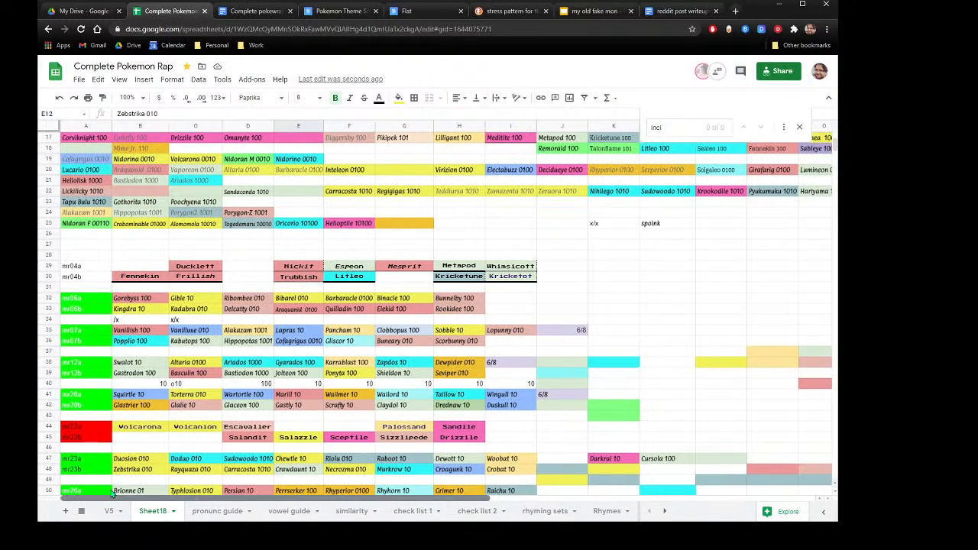
scroll(194, 464, "up", 5)
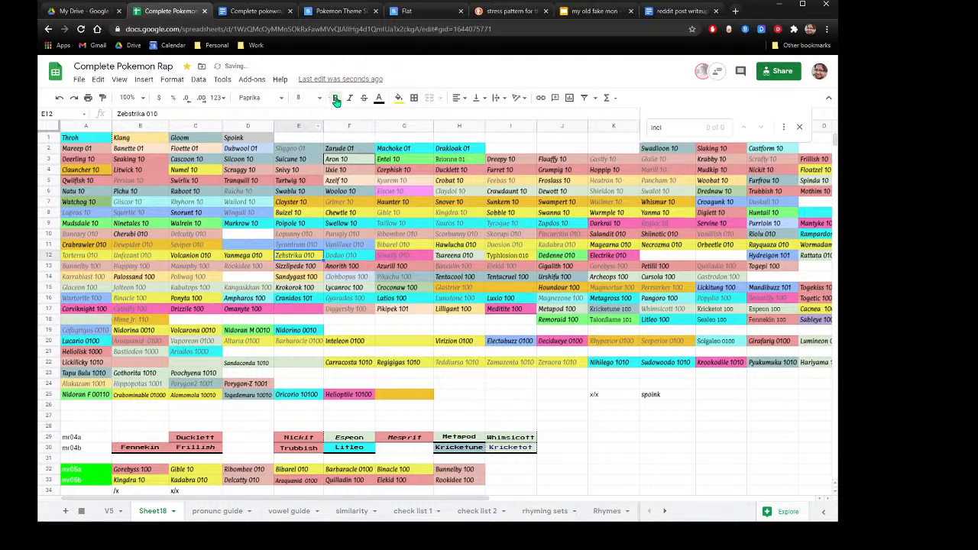
left_click(378, 99)
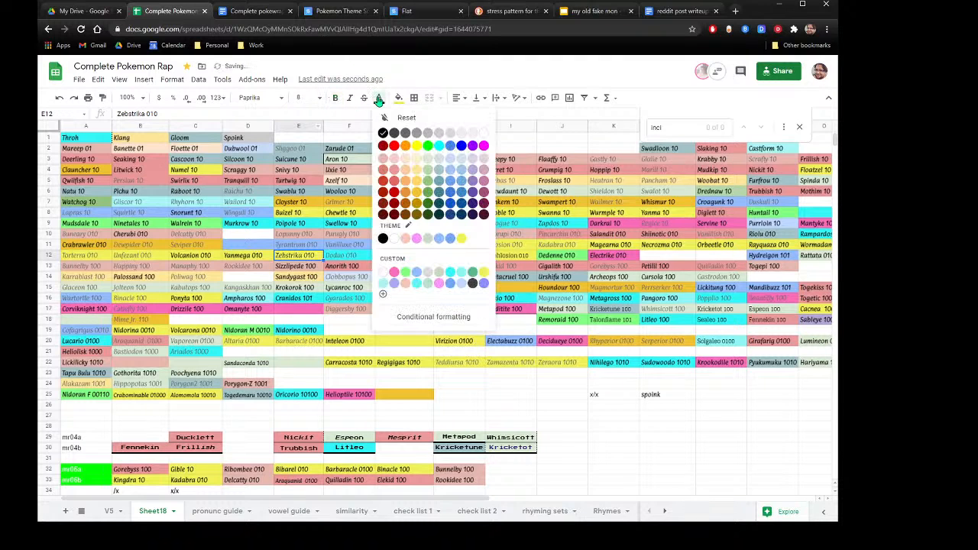
left_click(407, 134)
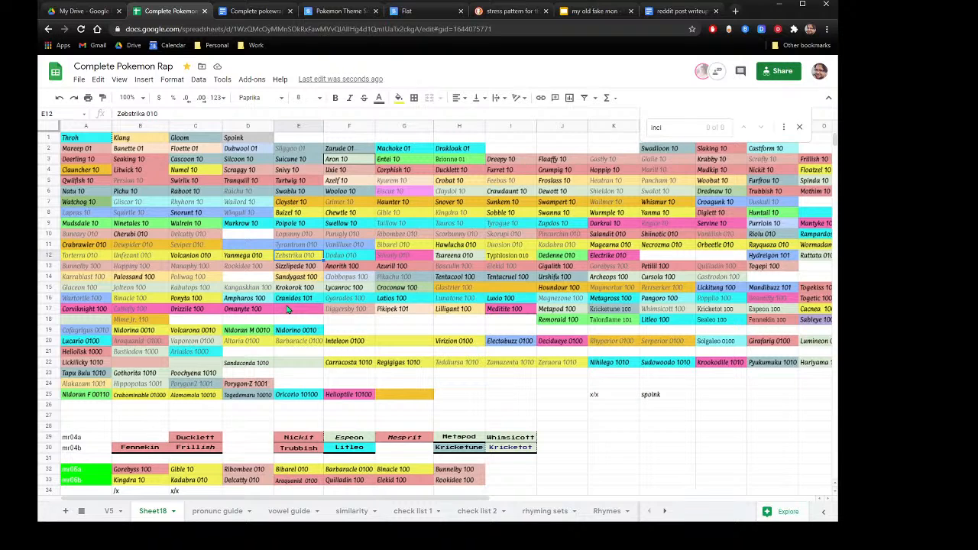
Compare the 010 candidates in Sheet18, including Tsareena and Rayquaza, with the unfilled lyric line on the V5 sheet.
left_click(441, 259)
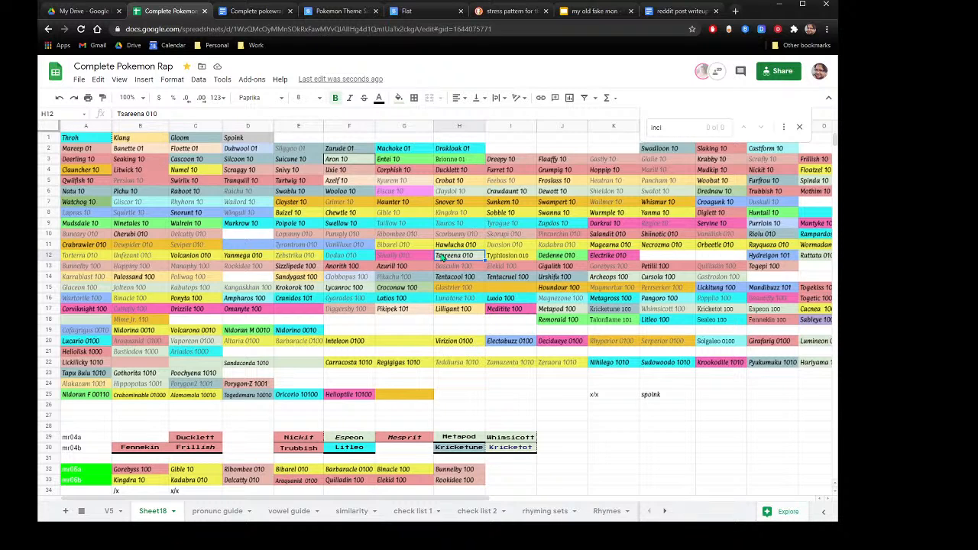
left_click(771, 246)
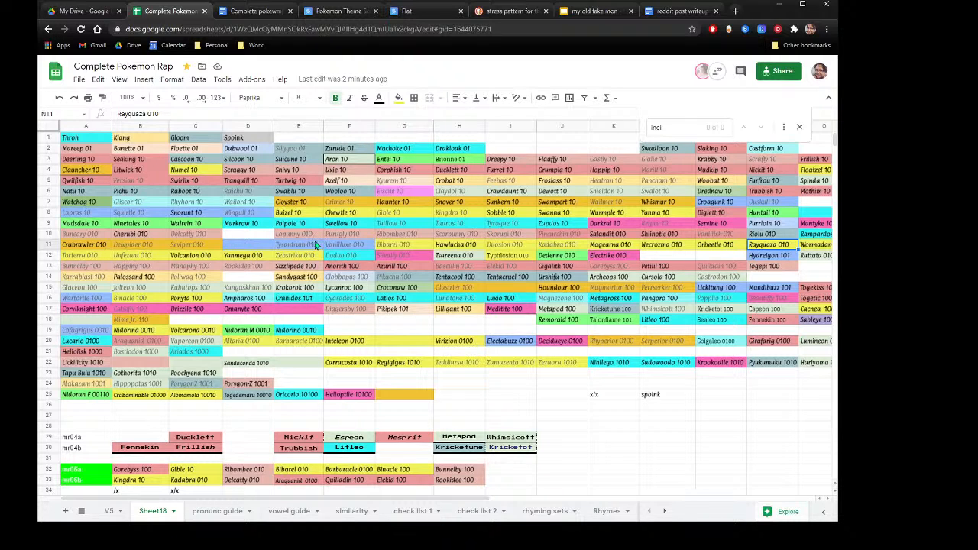
left_click(105, 515)
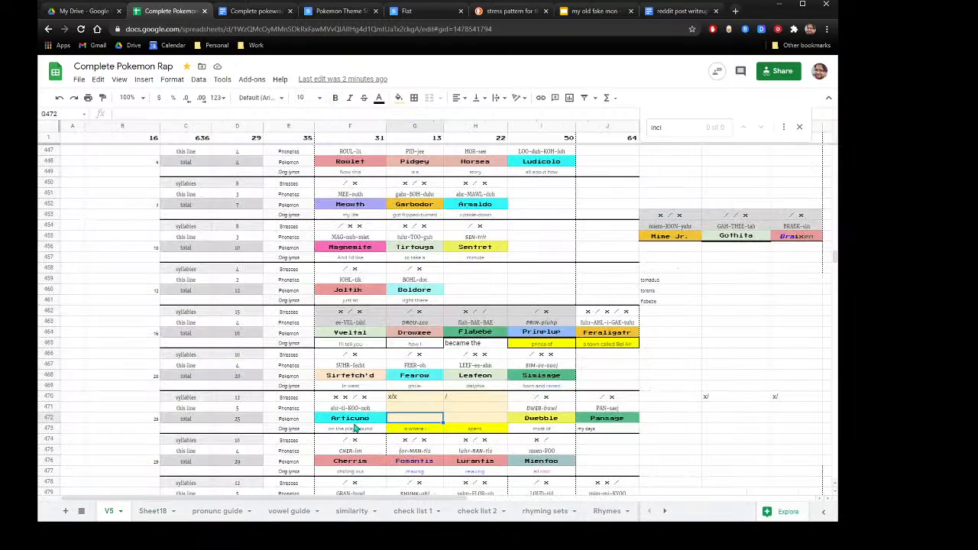
Search the V5 sheet for "ded" and cut Dedenne's stress, phonetics and name cells in N5:N7.
double_click(655, 127)
type("deo")
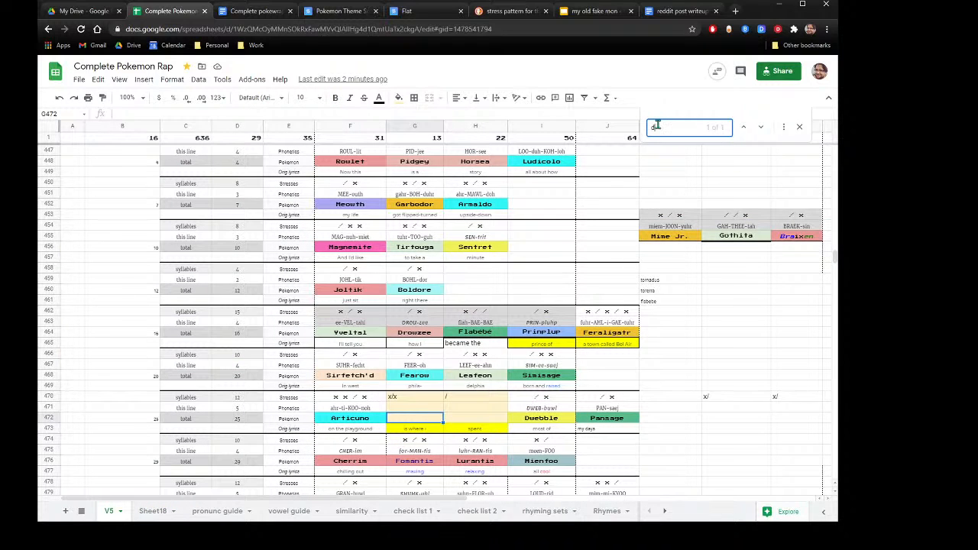
key("BackSpace")
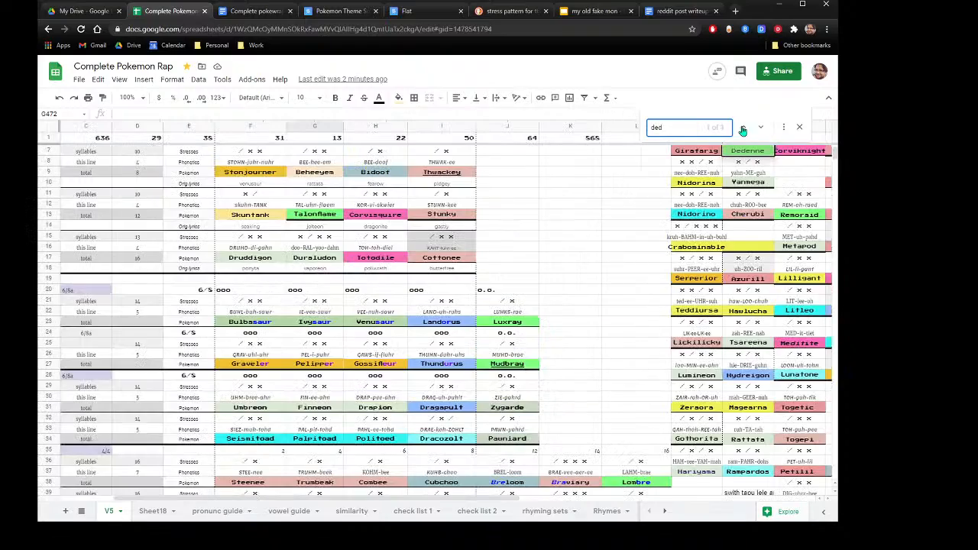
type("d")
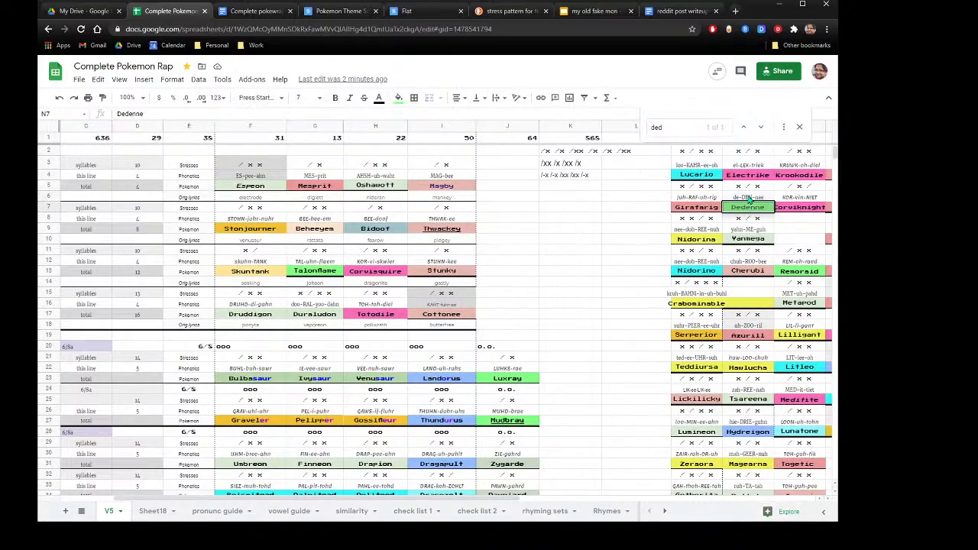
left_click(750, 207)
right_click(751, 208)
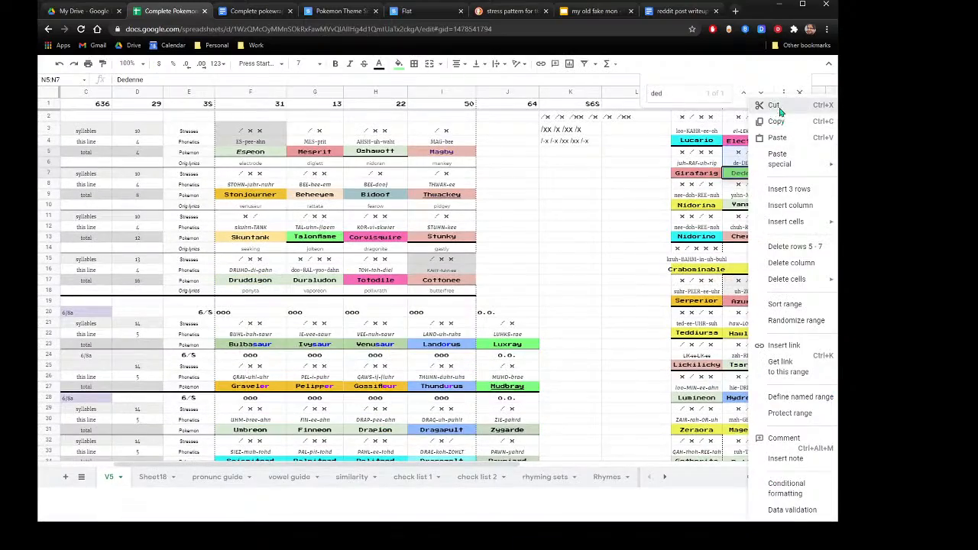
left_click(776, 121)
Paste the Dedenne block into G470:G472, above the original lyric "is where i".
scroll(530, 252, "down", 20)
scroll(533, 254, "down", 20)
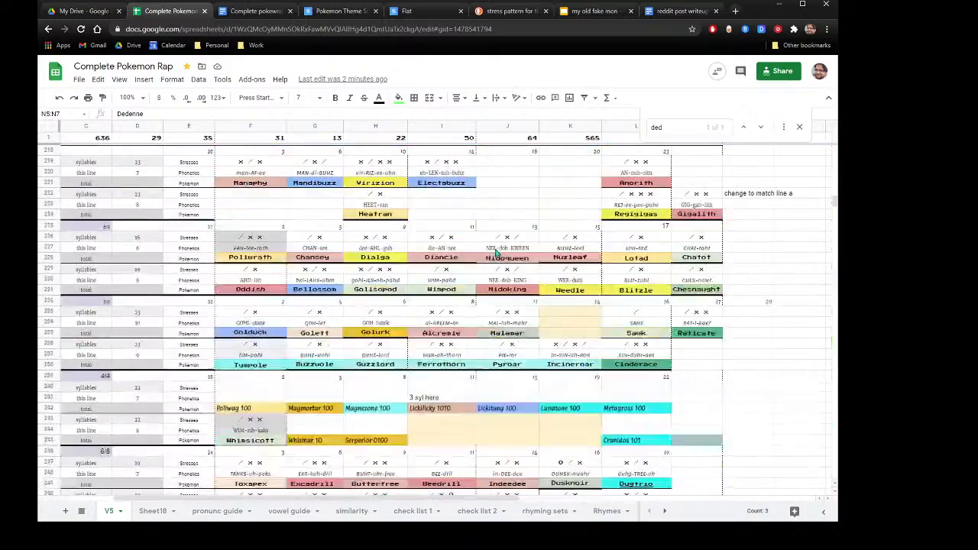
scroll(413, 265, "down", 15)
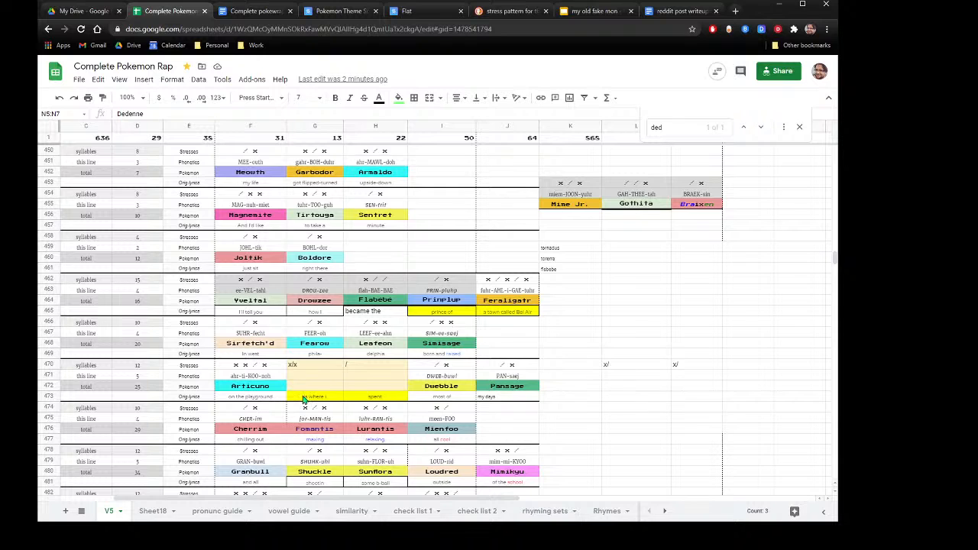
left_click(310, 369)
right_click(310, 369)
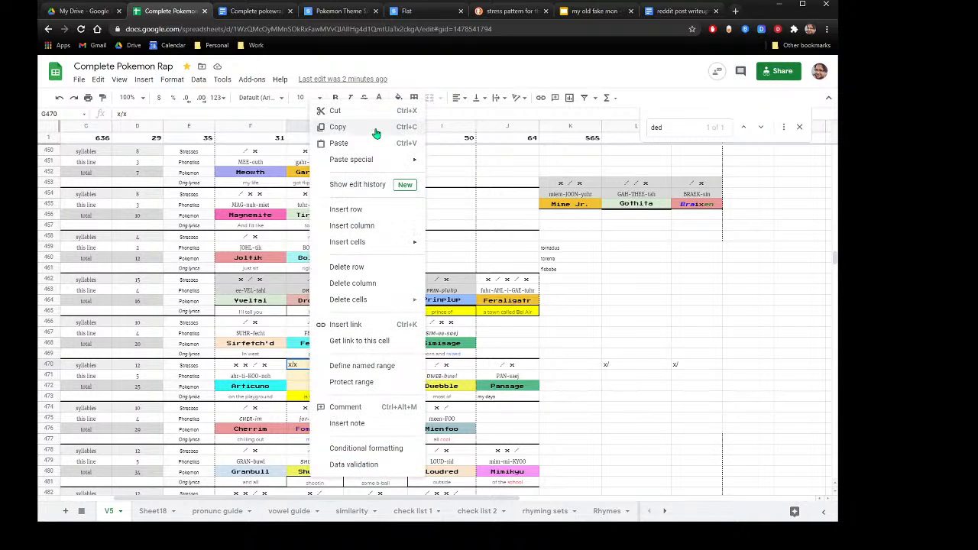
left_click(355, 142)
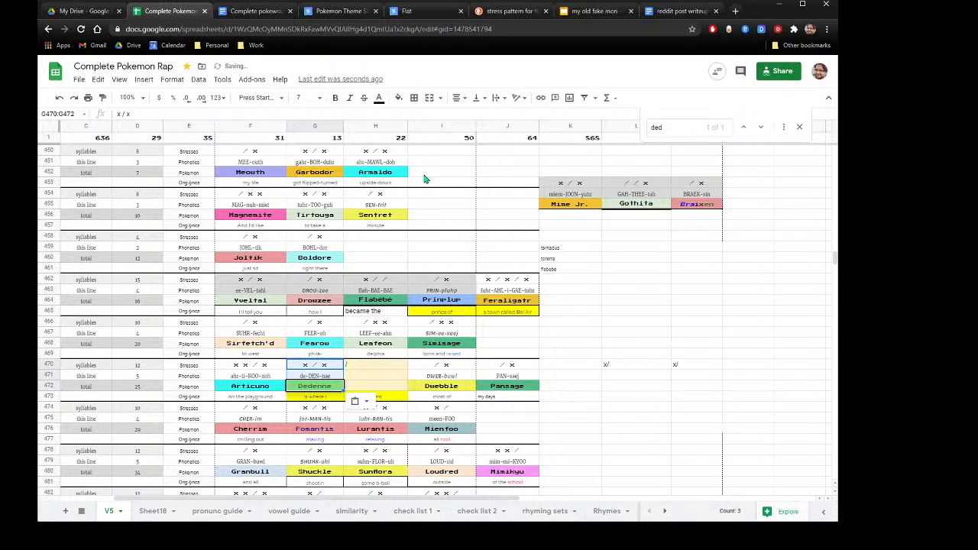
Search the V5 sheet for "spoink" and cut Spoink's stress, phonetics and name cells in Q17:Q19.
left_click(664, 127)
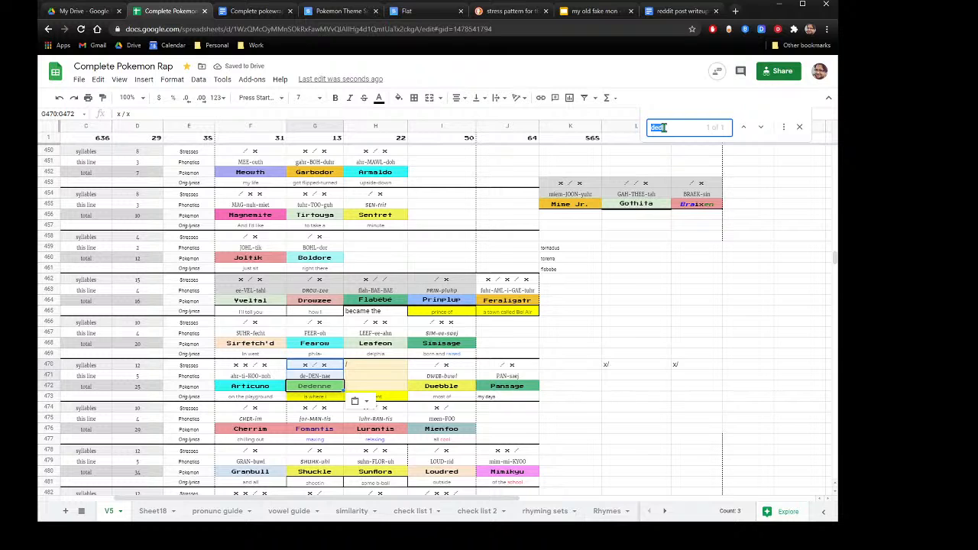
type("spo")
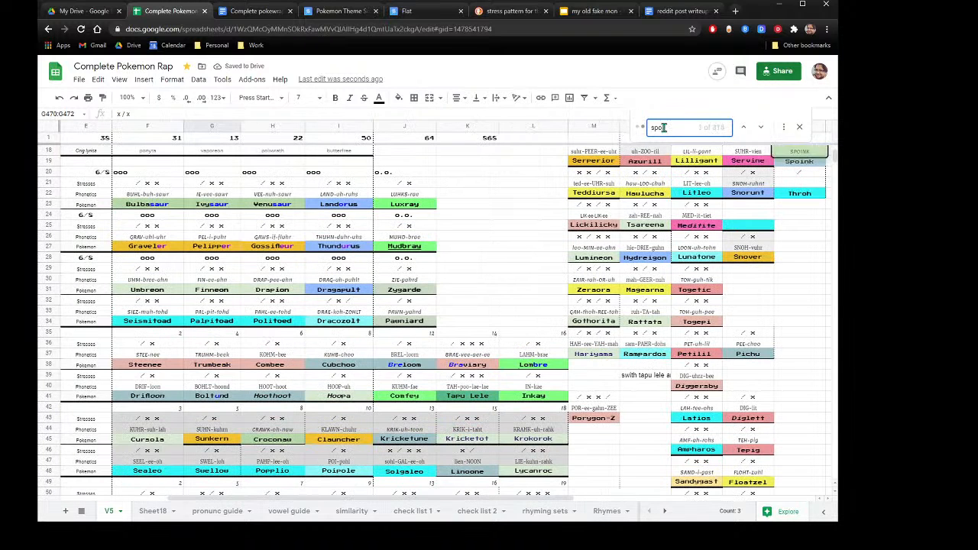
type("ink")
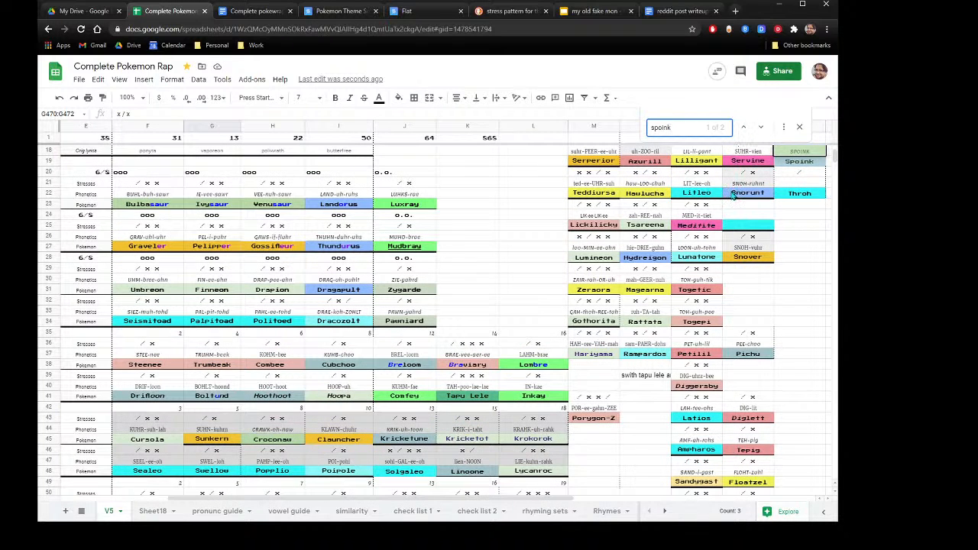
scroll(733, 195, "up", 3)
left_click(797, 226)
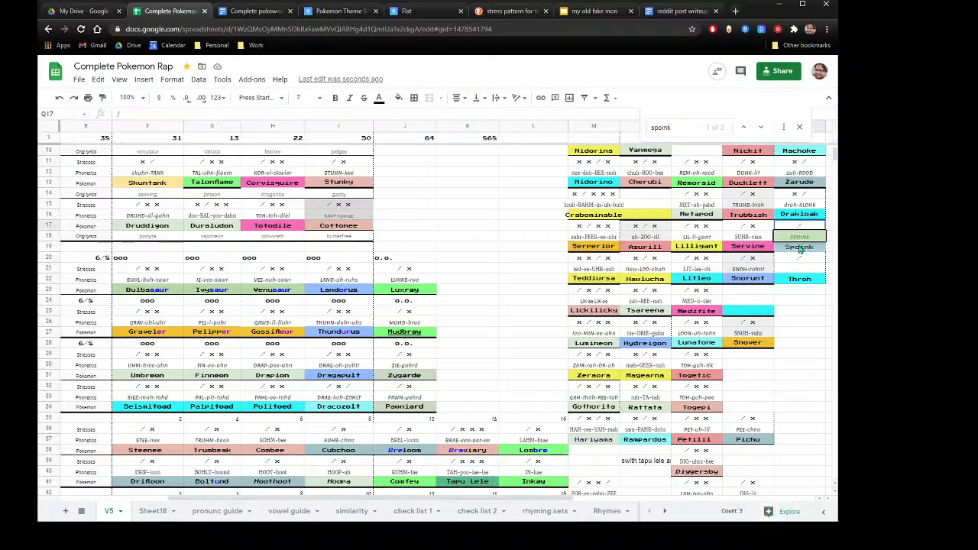
left_click(800, 250, "shift")
right_click(800, 251)
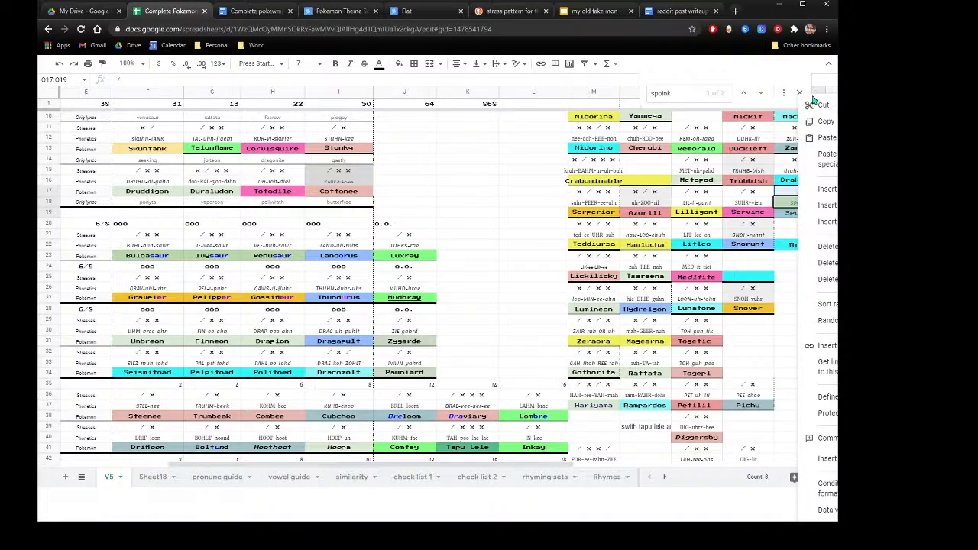
Paste the Spoink block into H470:H472 of the Fresh Prince section, above the original lyric "spent".
scroll(267, 252, "down", 10)
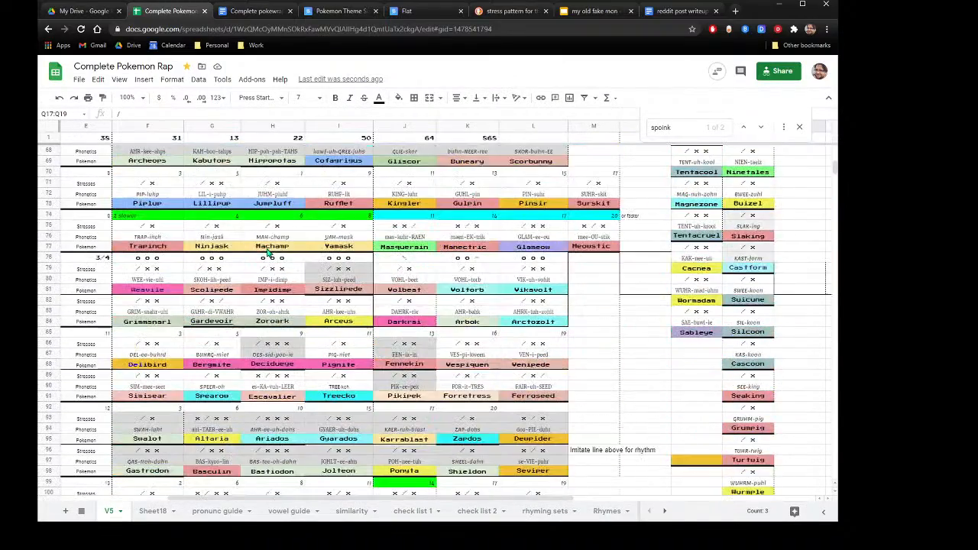
scroll(268, 252, "down", 20)
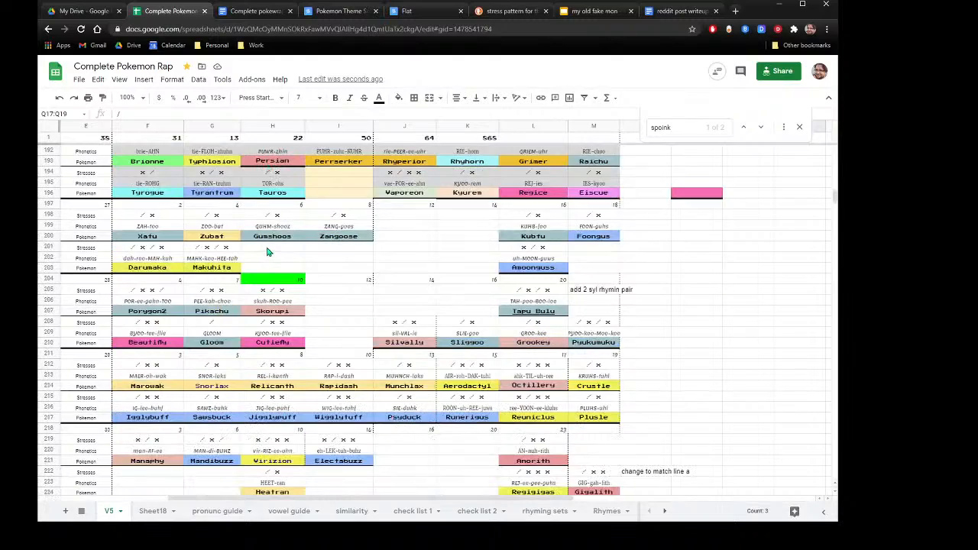
scroll(283, 243, "down", 5)
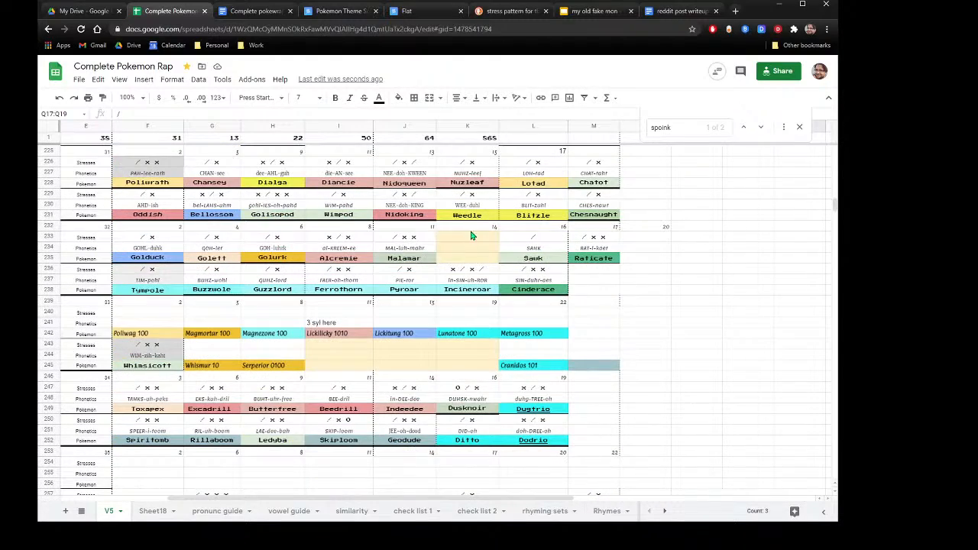
scroll(389, 245, "down", 9)
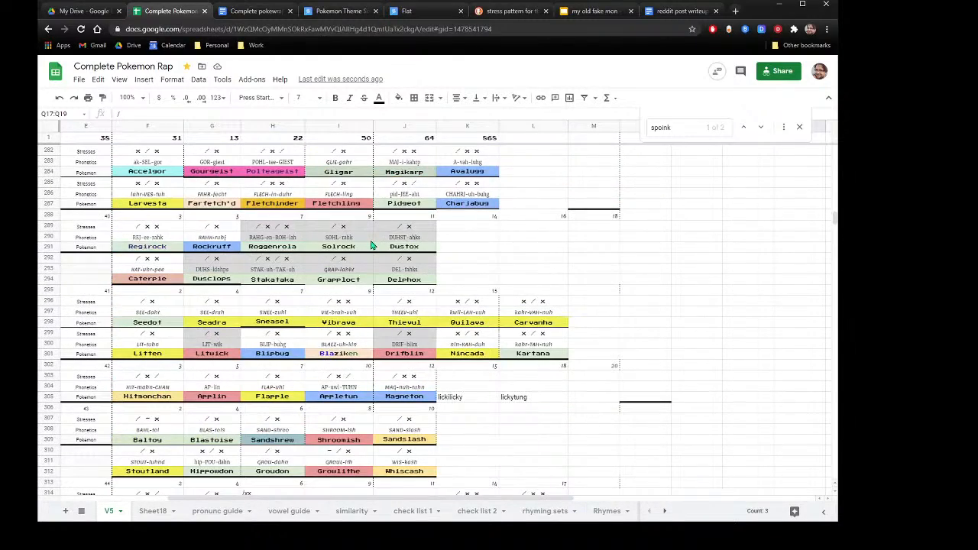
scroll(372, 245, "down", 4)
scroll(372, 245, "left", 3)
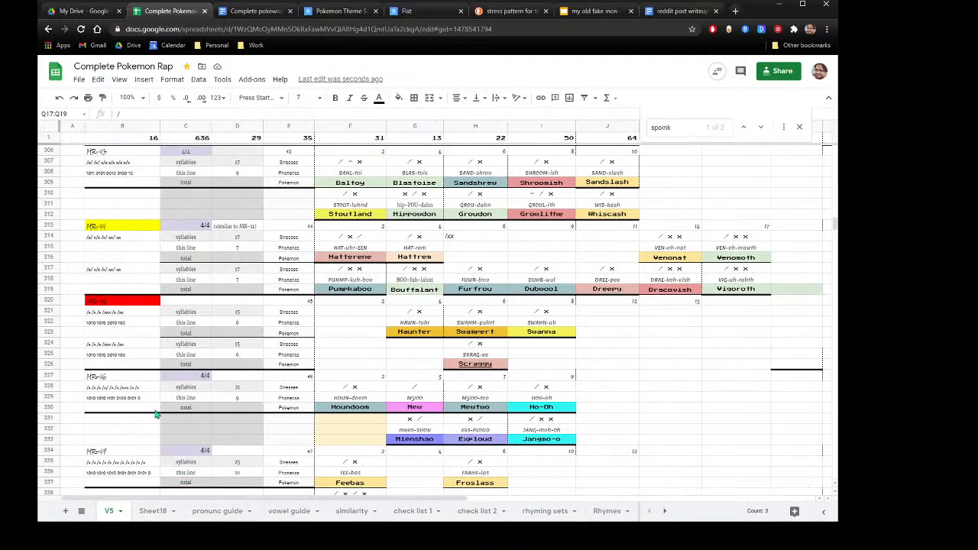
scroll(317, 315, "down", 6)
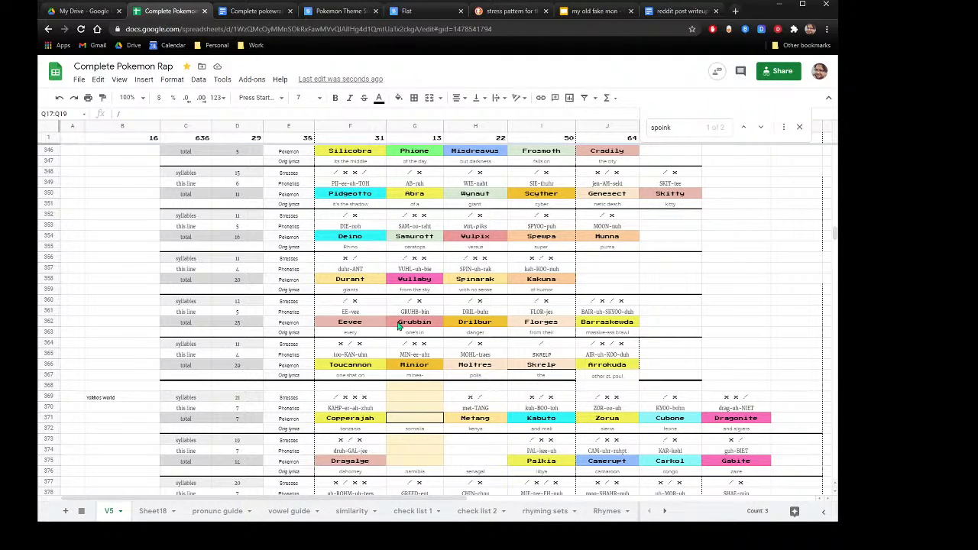
scroll(399, 342, "up", 5)
scroll(399, 342, "down", 12)
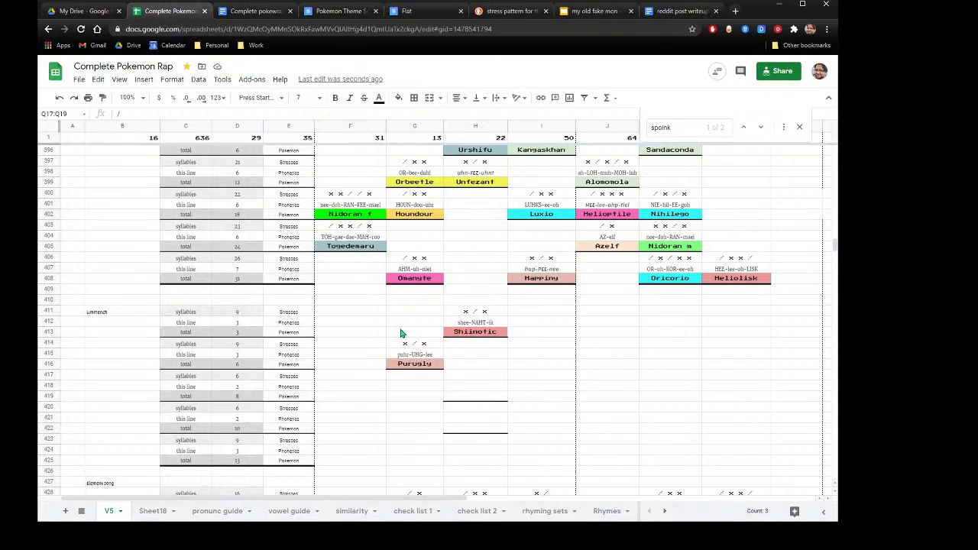
scroll(405, 330, "down", 5)
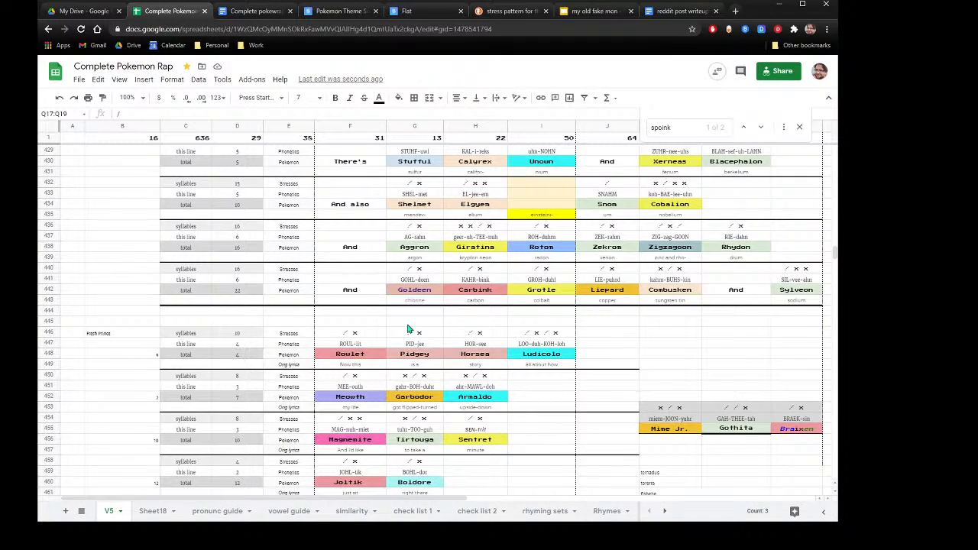
scroll(409, 329, "down", 1)
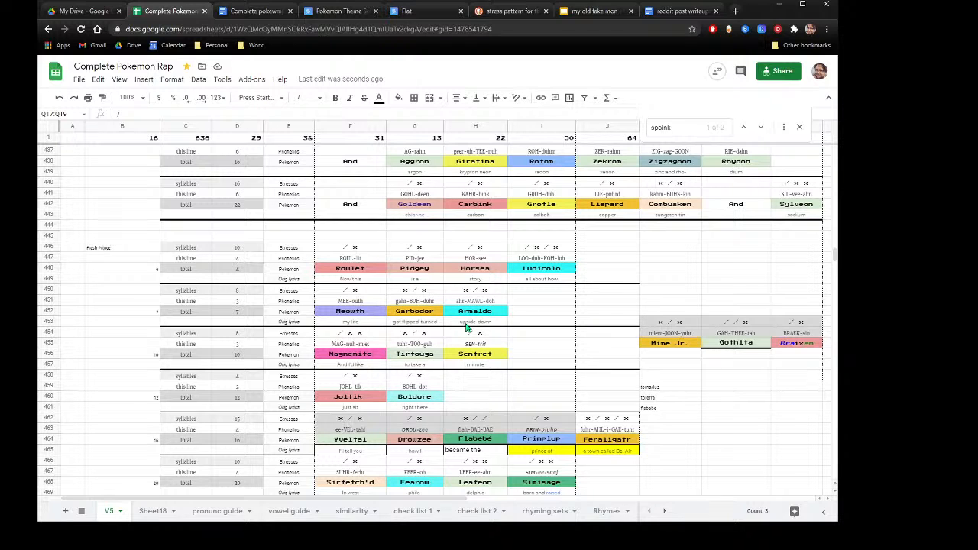
scroll(497, 335, "down", 1)
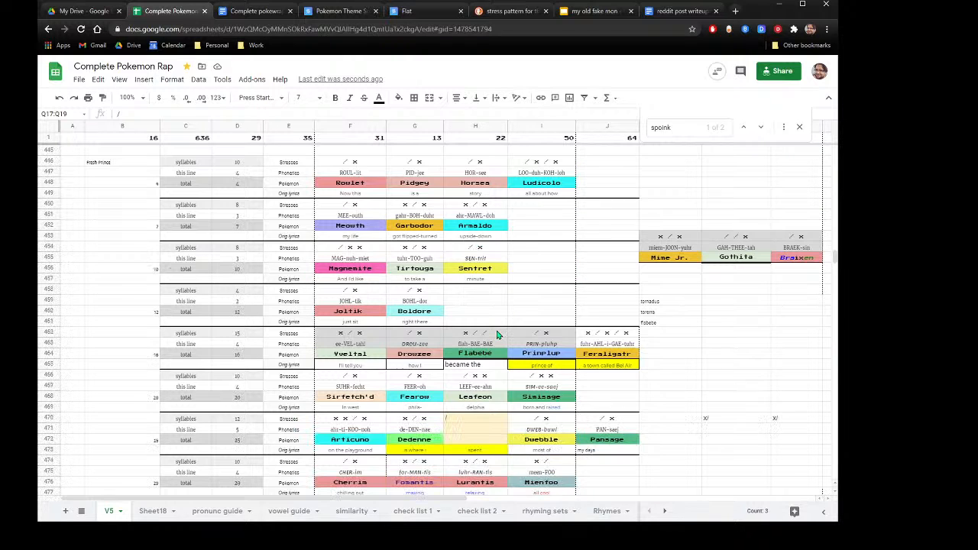
right_click(474, 418)
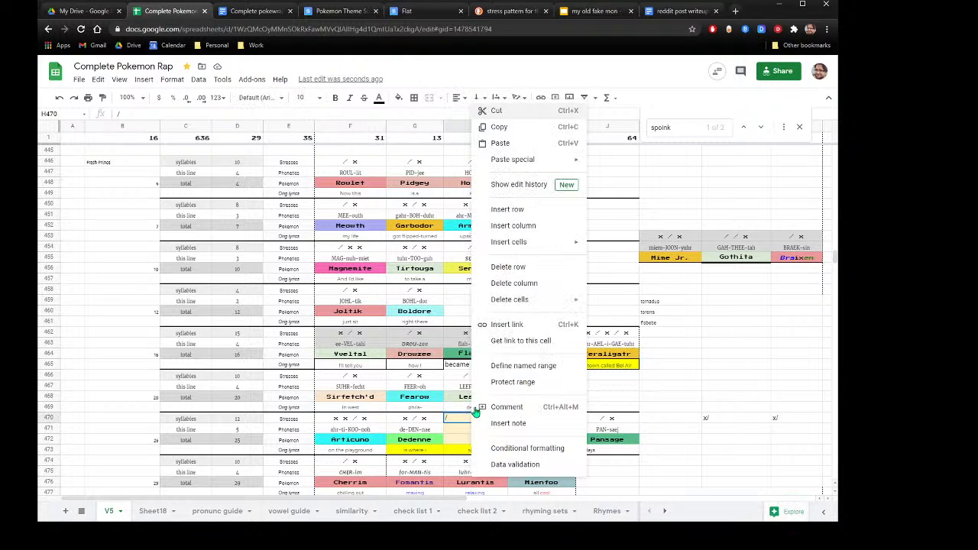
left_click(500, 143)
left_click(497, 324)
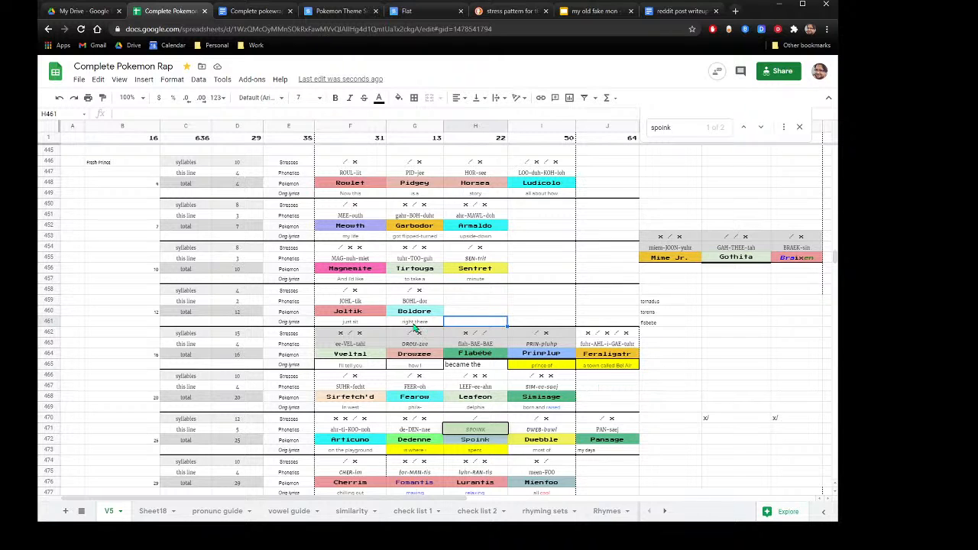
Fill the stress and phonetics cells of Dedenne and Spoink in G470:H471 with light gray.
scroll(419, 331, "up", 2)
scroll(426, 397, "down", 2)
left_click_drag(413, 420, 483, 432)
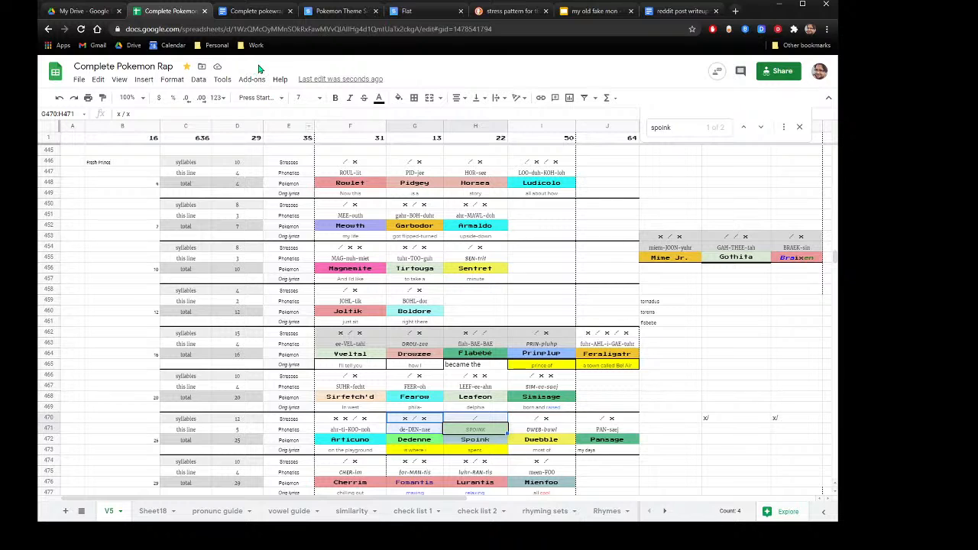
left_click(268, 99)
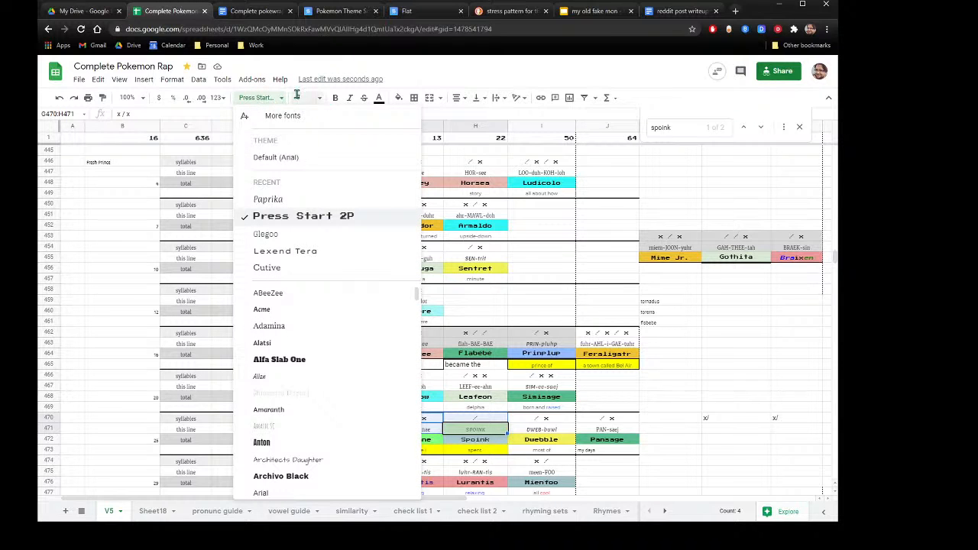
left_click(397, 97)
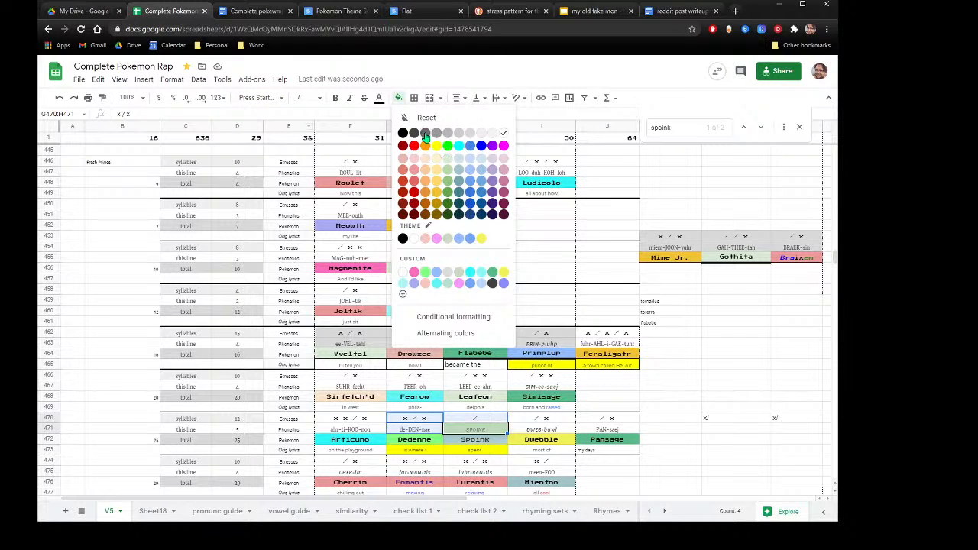
left_click(469, 134)
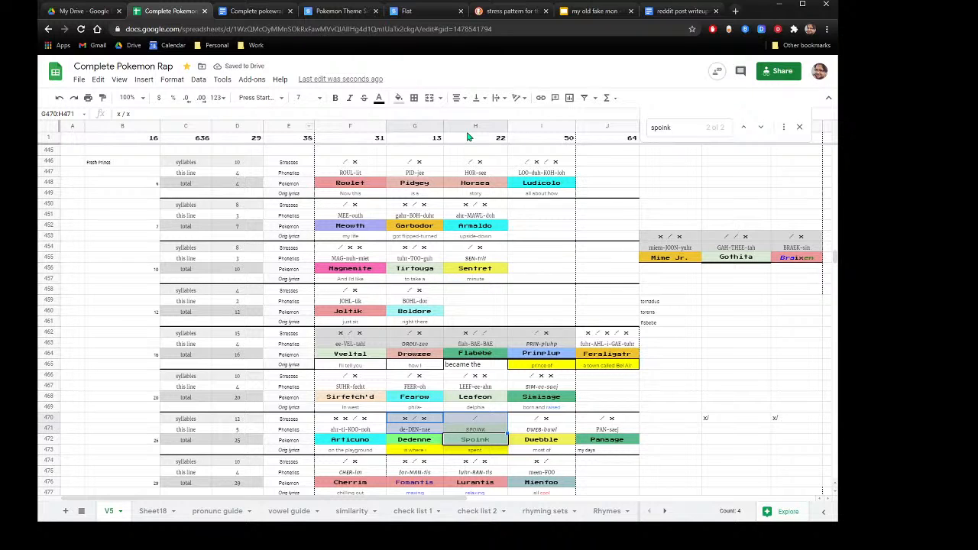
left_click(458, 269)
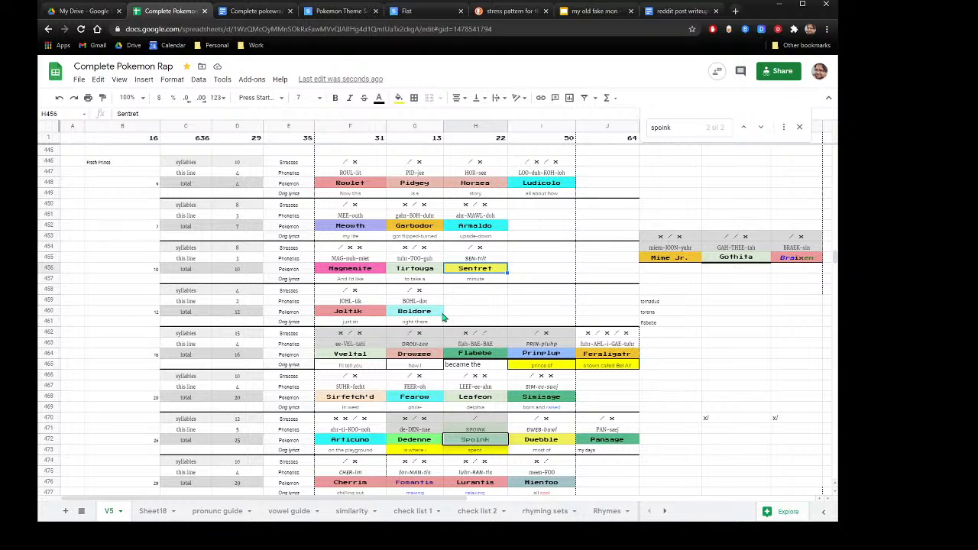
Enter the stress pattern x/x in I432, the open slot between Elgyem and Snom in the Element song section.
scroll(447, 394, "up", 3)
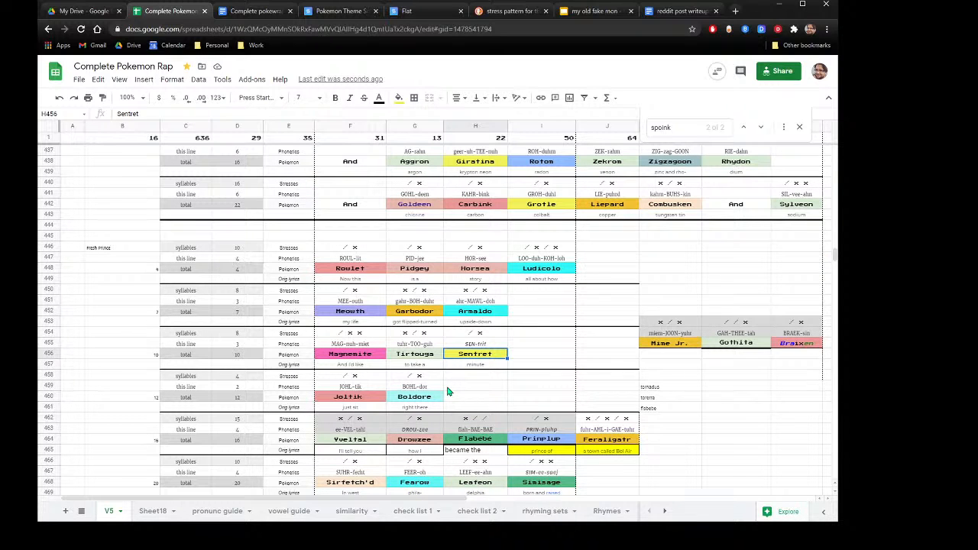
scroll(449, 392, "up", 5)
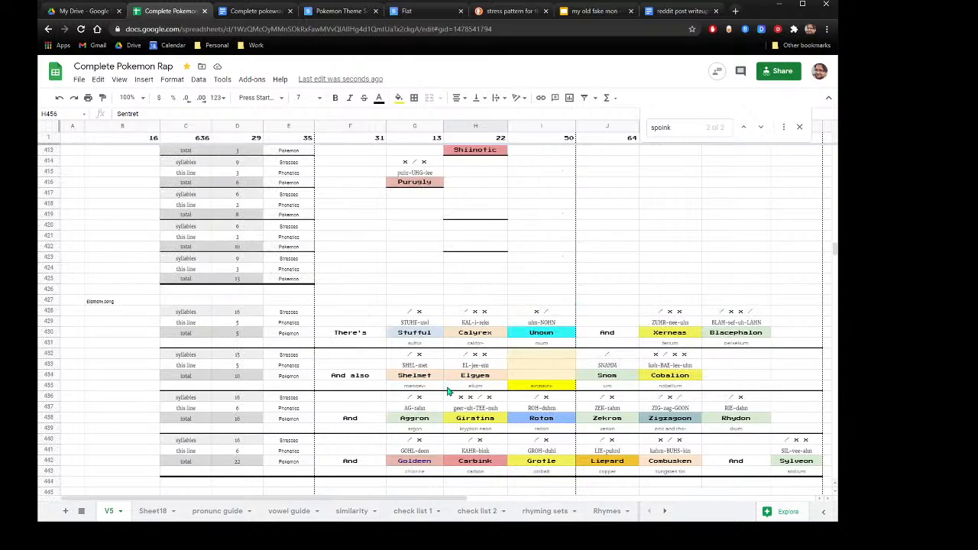
scroll(448, 391, "down", 3)
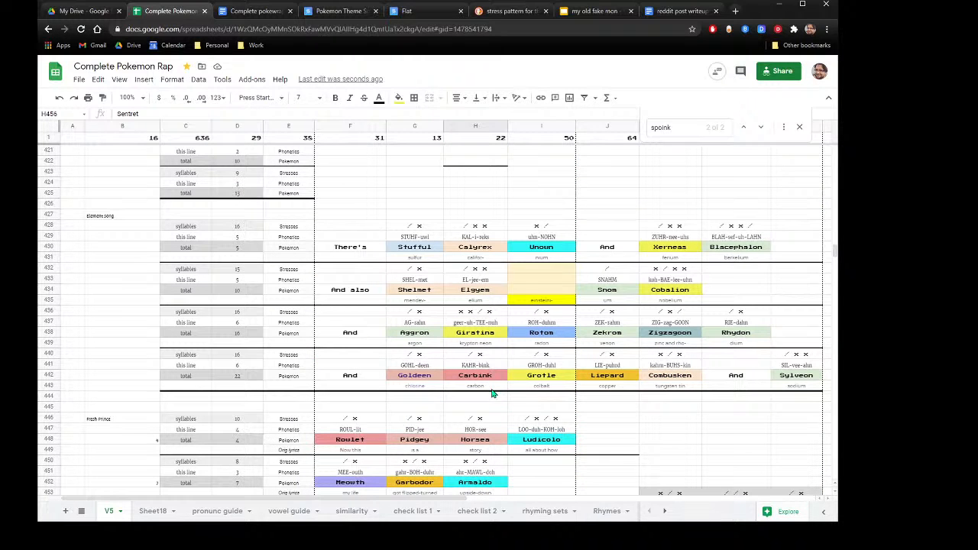
left_click(547, 273)
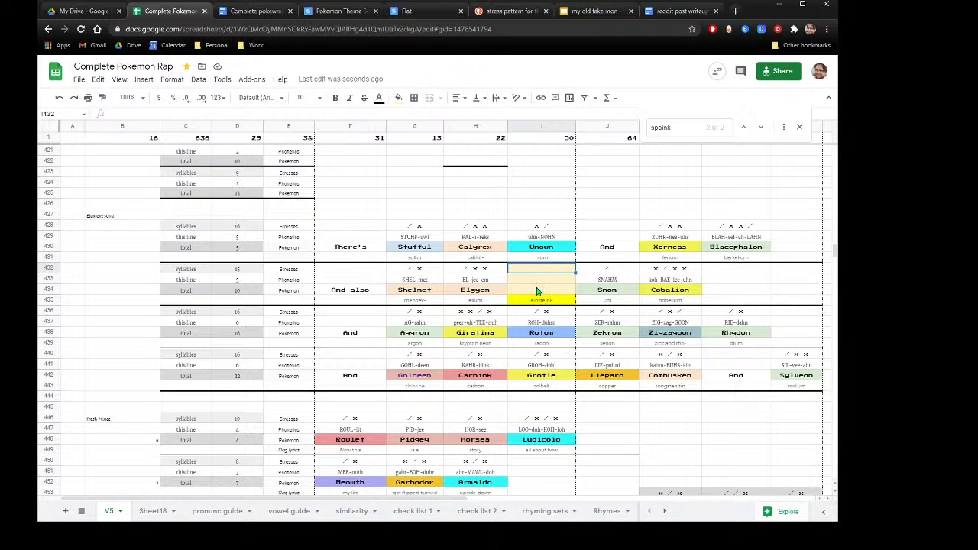
left_click(536, 291)
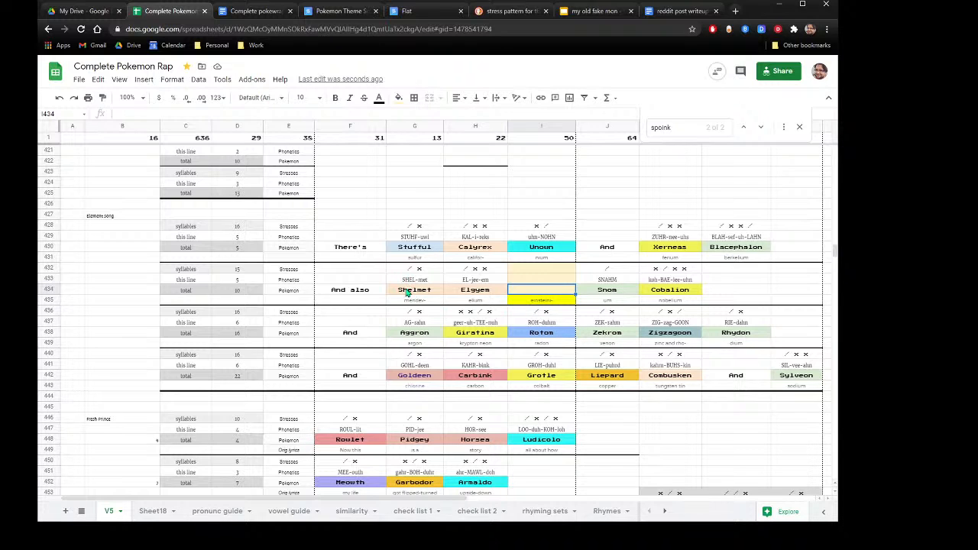
left_click(545, 272)
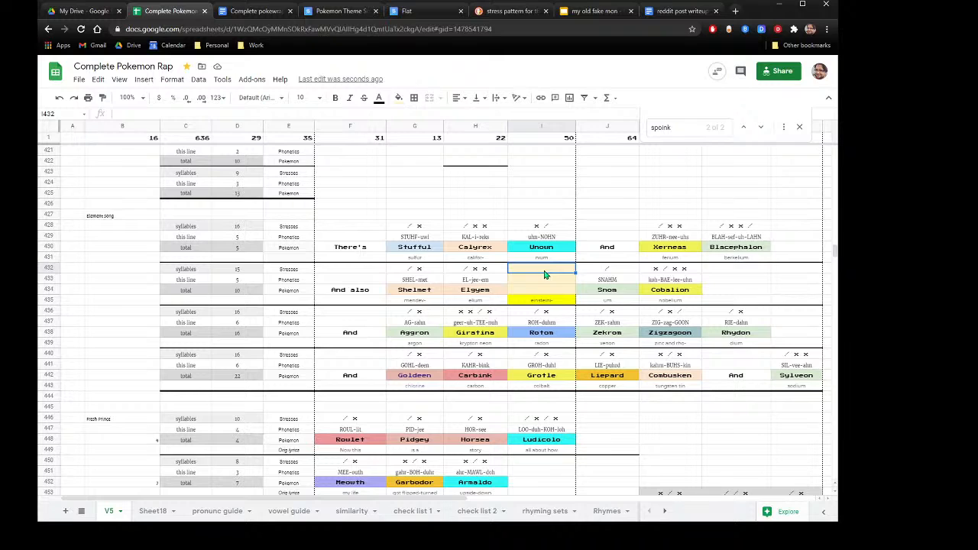
left_click(533, 291)
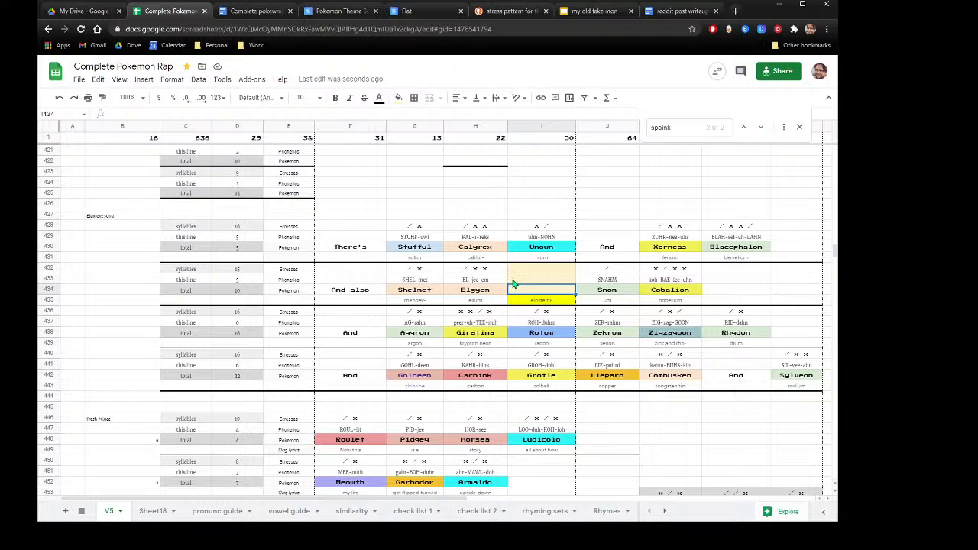
left_click_drag(515, 272, 525, 308)
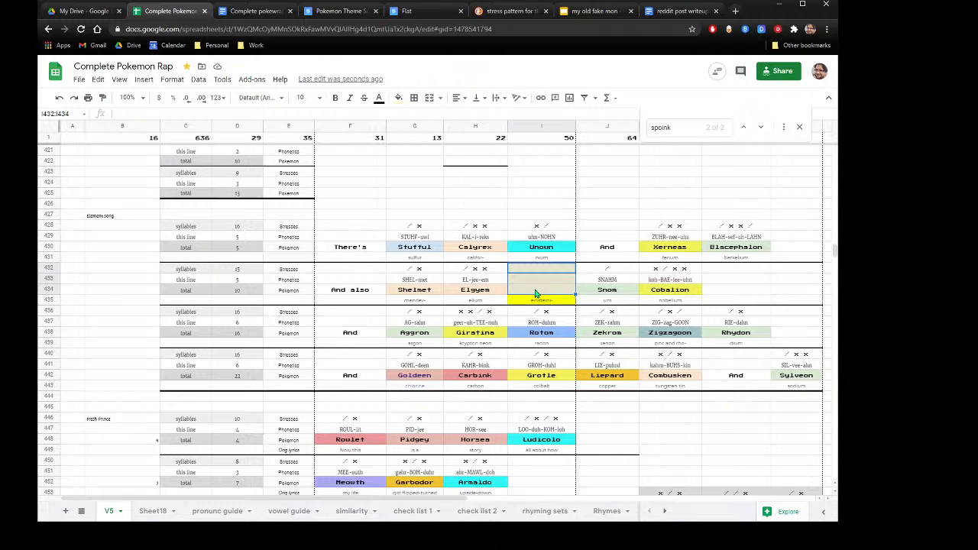
left_click(625, 294)
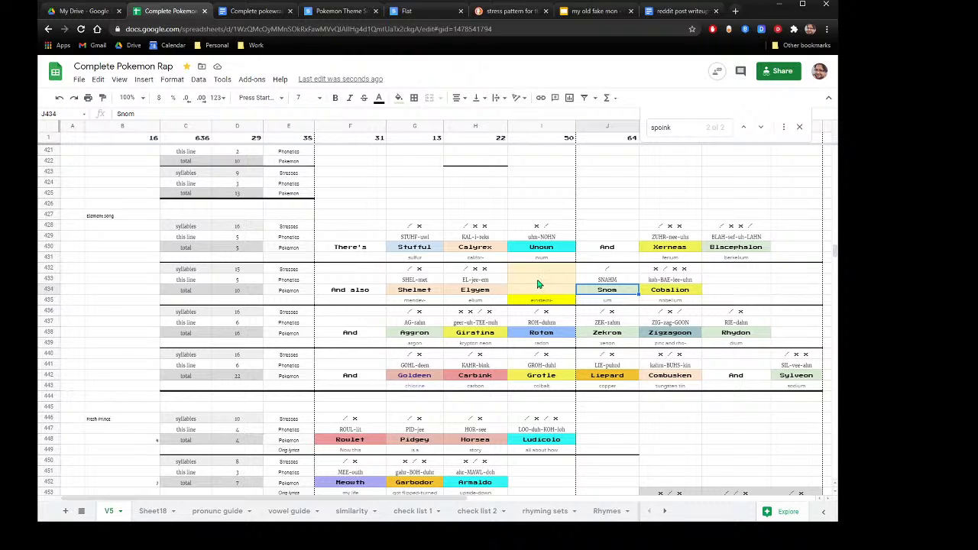
left_click(615, 305)
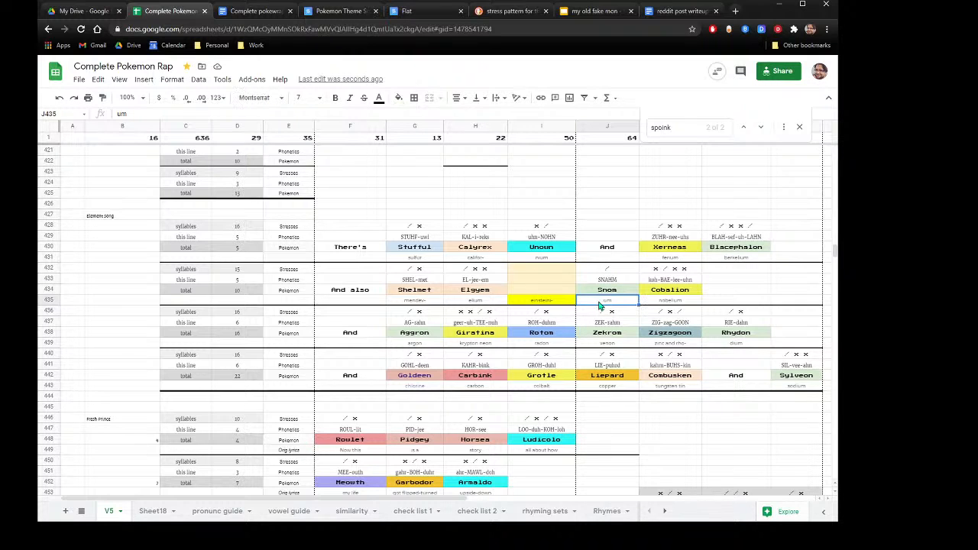
left_click(531, 273)
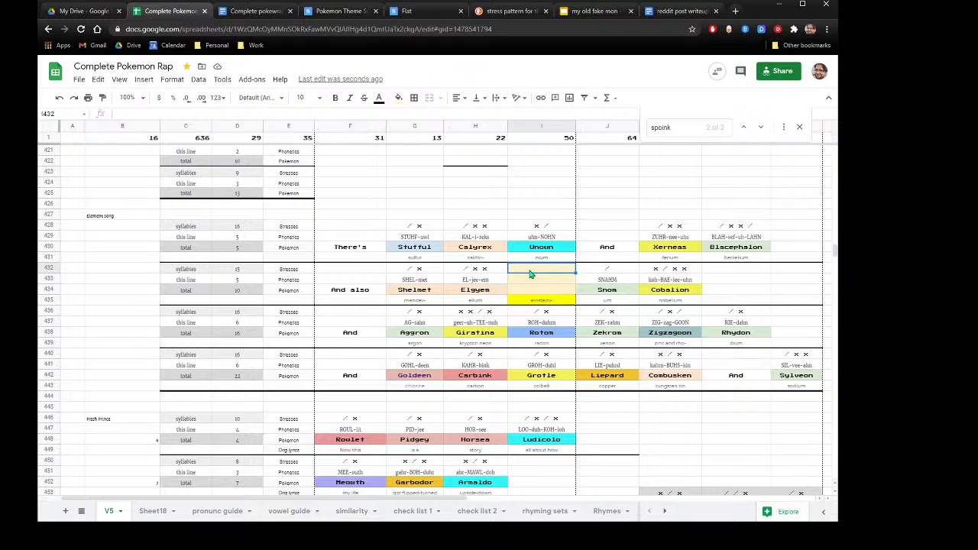
type("x/x")
left_click(543, 283)
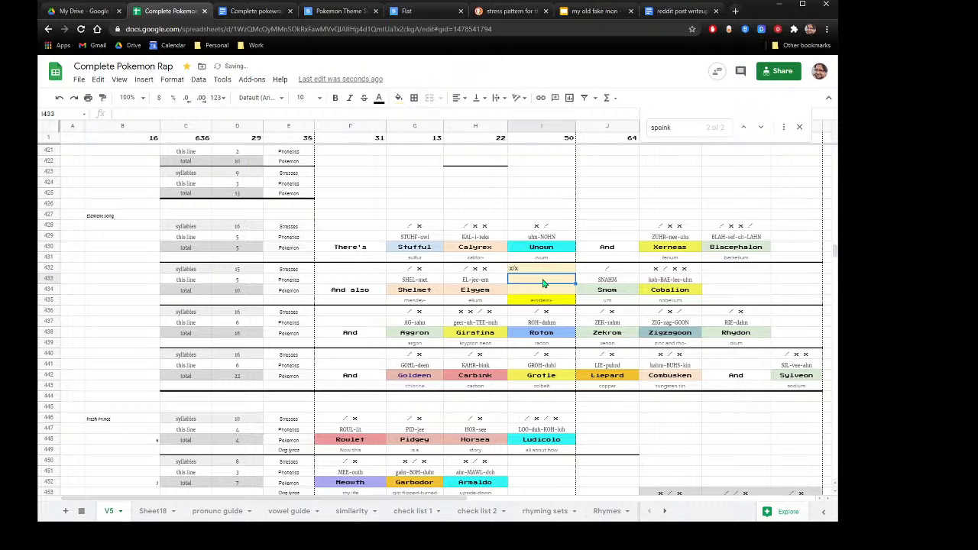
Look through Sheet18 for Pokémon with the x/x stress pattern and clear the already used Dedenne 010 entry in J12.
left_click(147, 511)
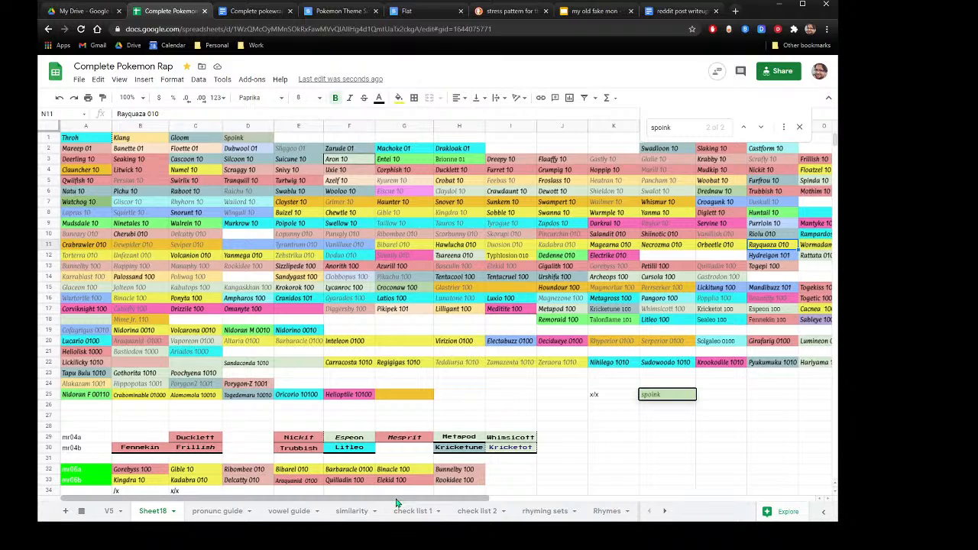
left_click_drag(396, 503, 464, 501)
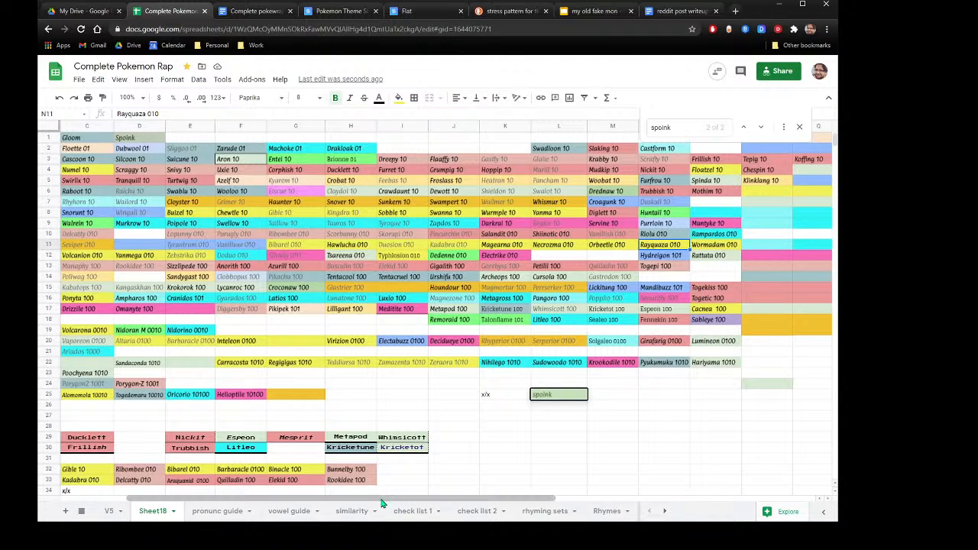
left_click_drag(381, 502, 326, 501)
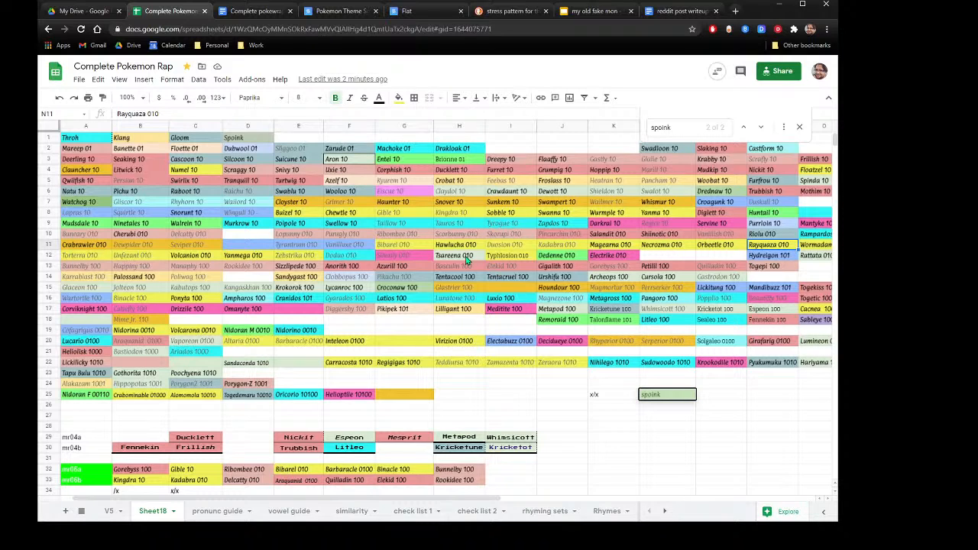
left_click(556, 256)
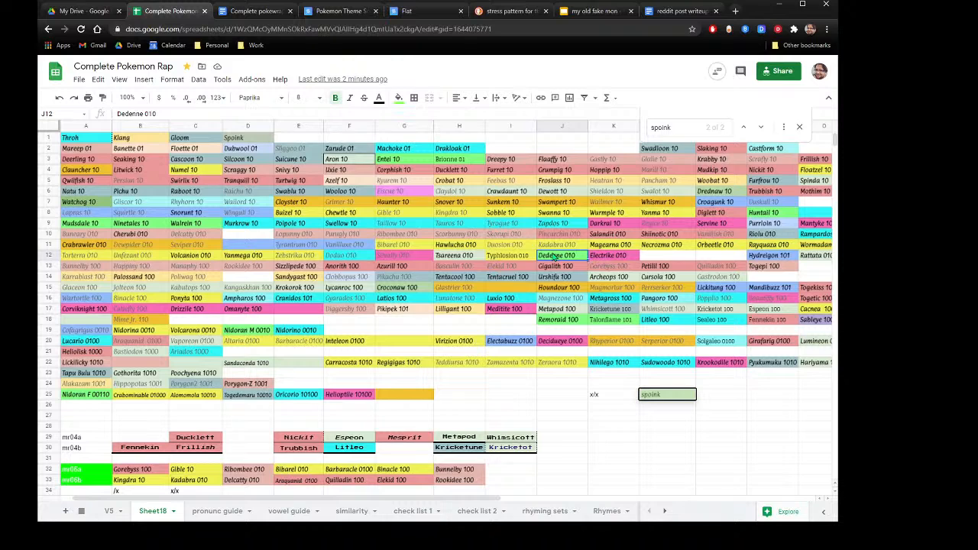
key("Delete")
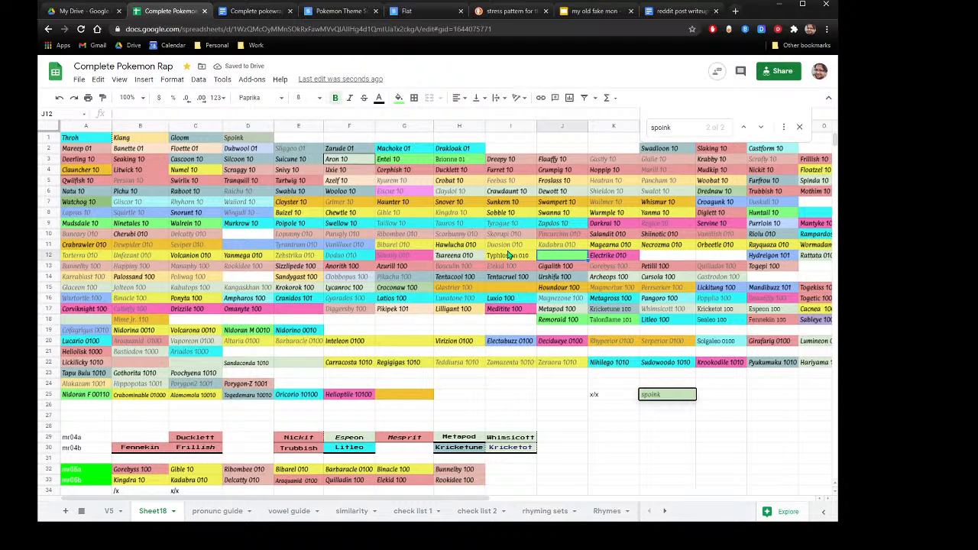
Examine the three-syllable 010 columns of the pronunc guide sheet for names that could fill the x/x slot.
left_click(223, 514)
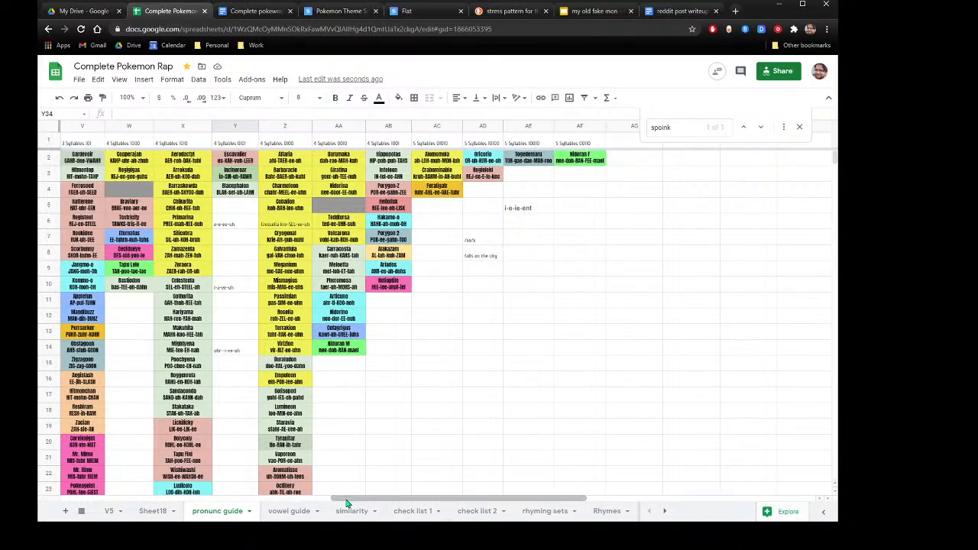
left_click_drag(347, 498, 76, 483)
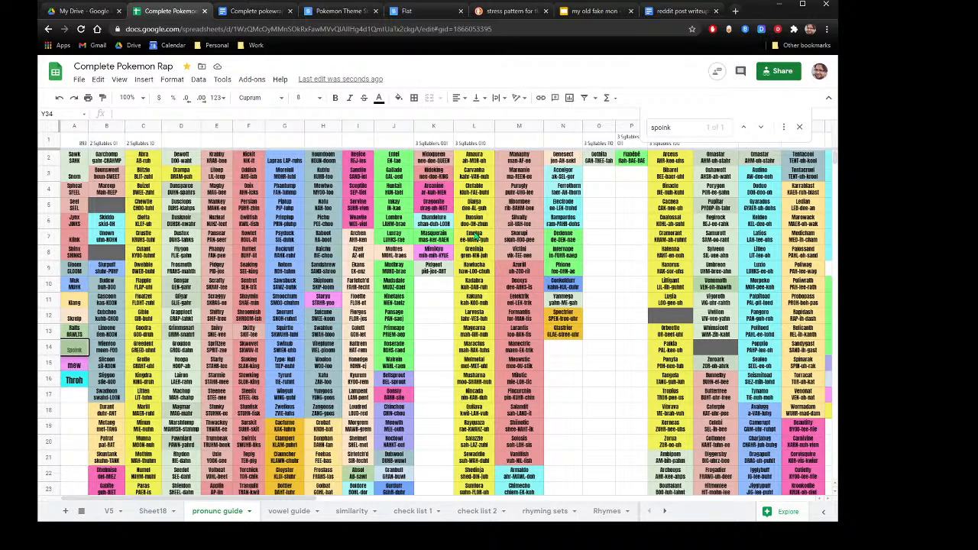
scroll(474, 238, "down", 2)
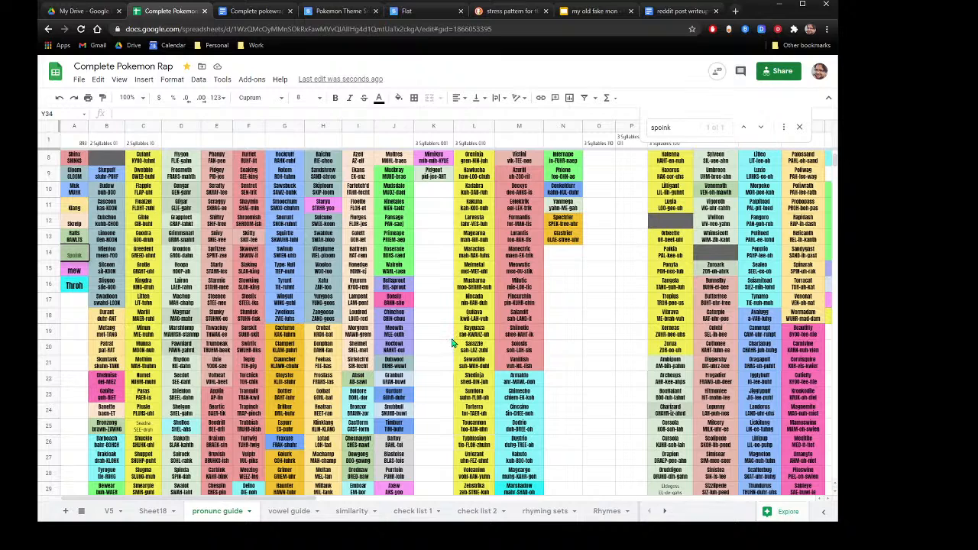
scroll(474, 350, "down", 2)
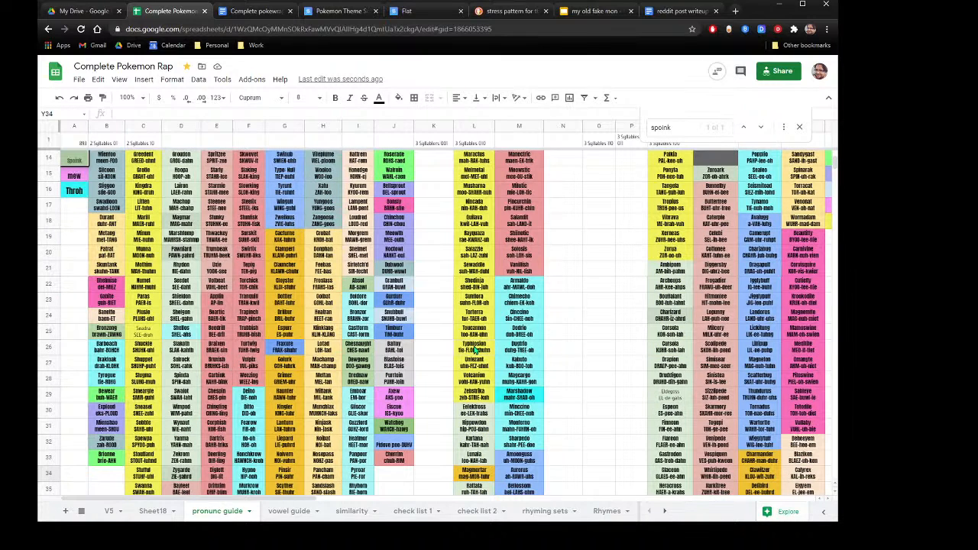
scroll(474, 350, "down", 2)
scroll(474, 350, "down", 2)
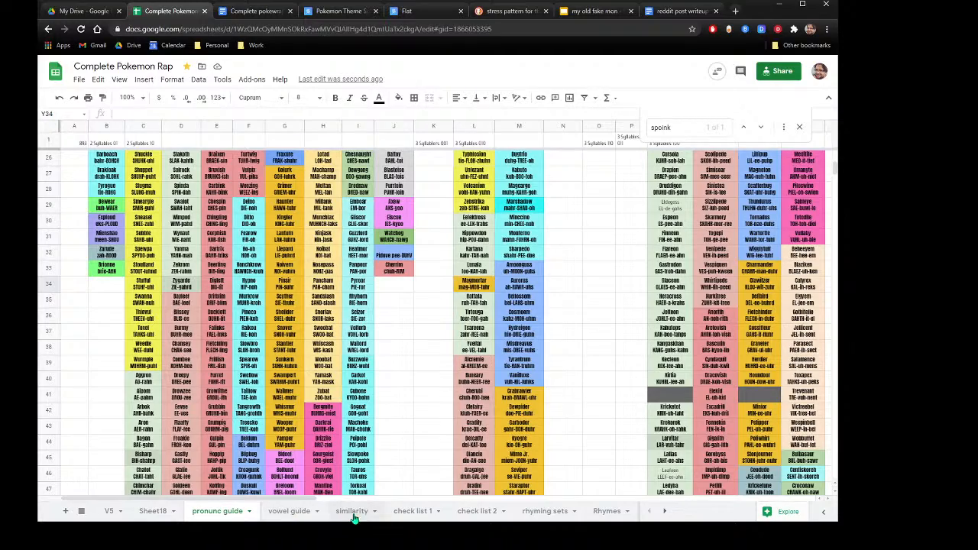
Search the vowel guide sheet for ie and go through the matching Pokémon names and vowel patterns one after another.
left_click(295, 513)
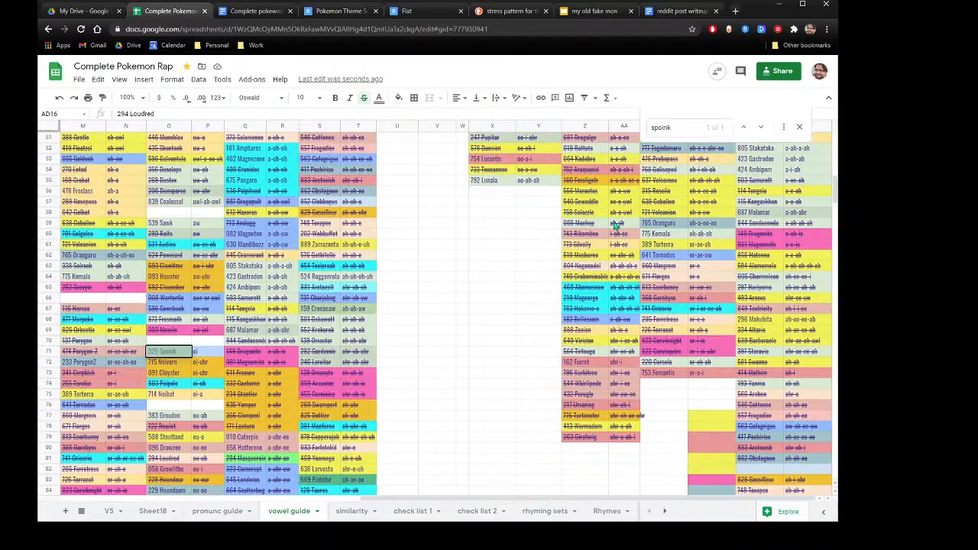
scroll(606, 226, "up", 3)
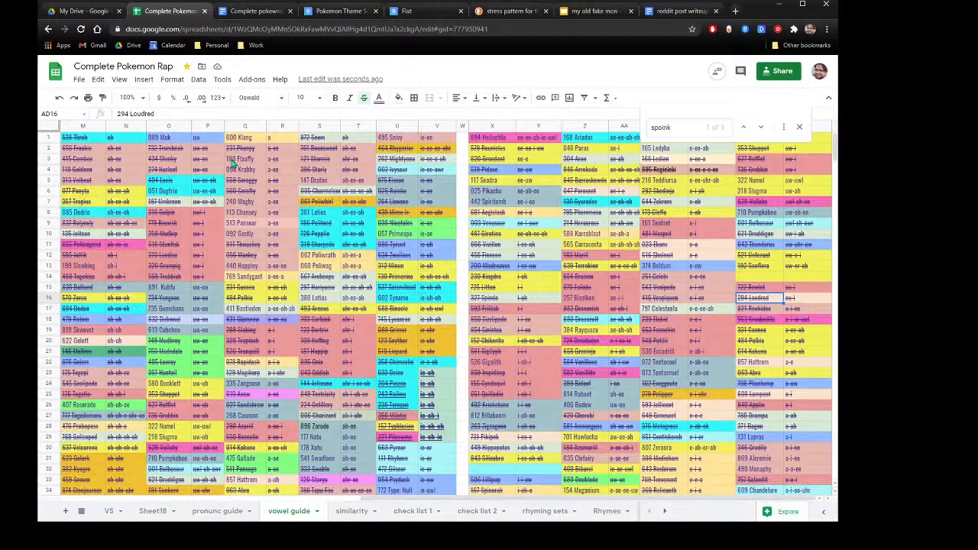
left_click(670, 127)
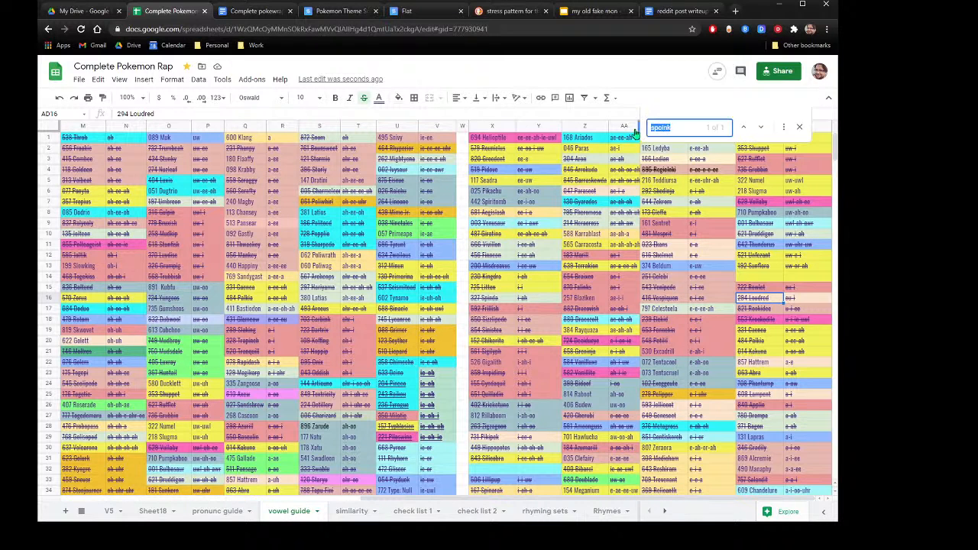
type("ie")
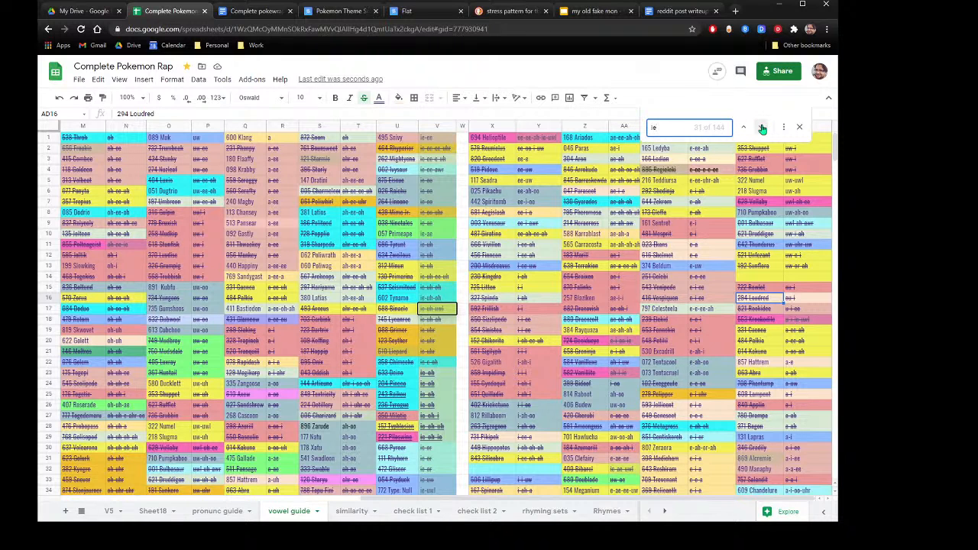
left_click(762, 129)
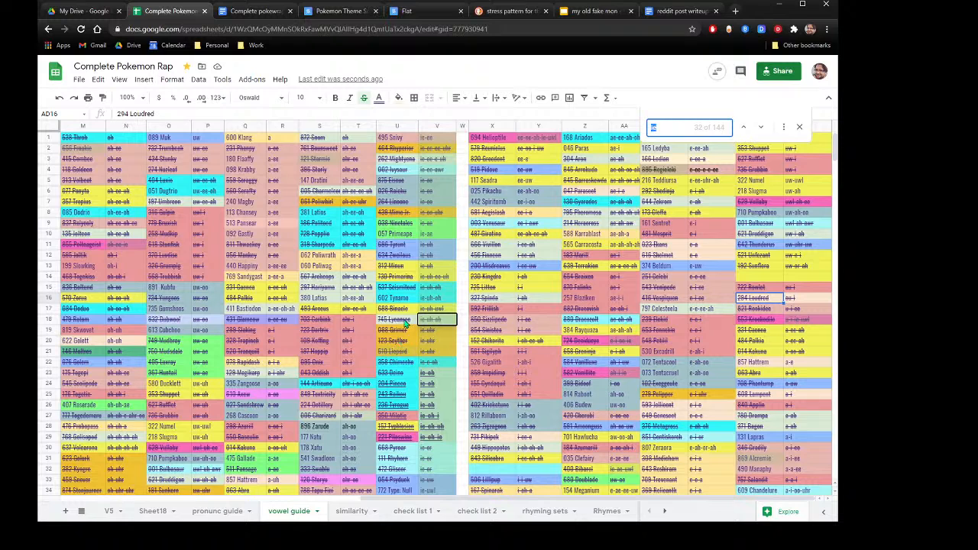
left_click(760, 130)
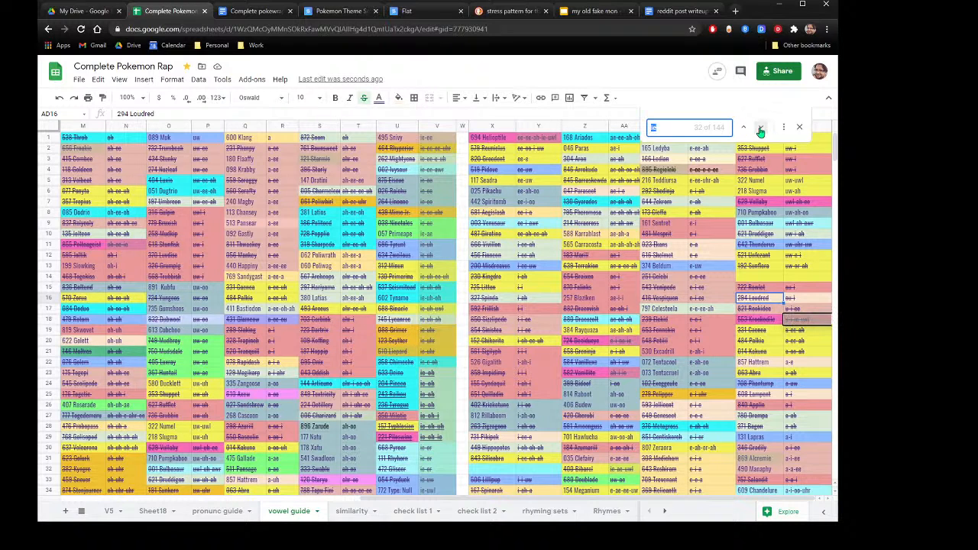
left_click(760, 130)
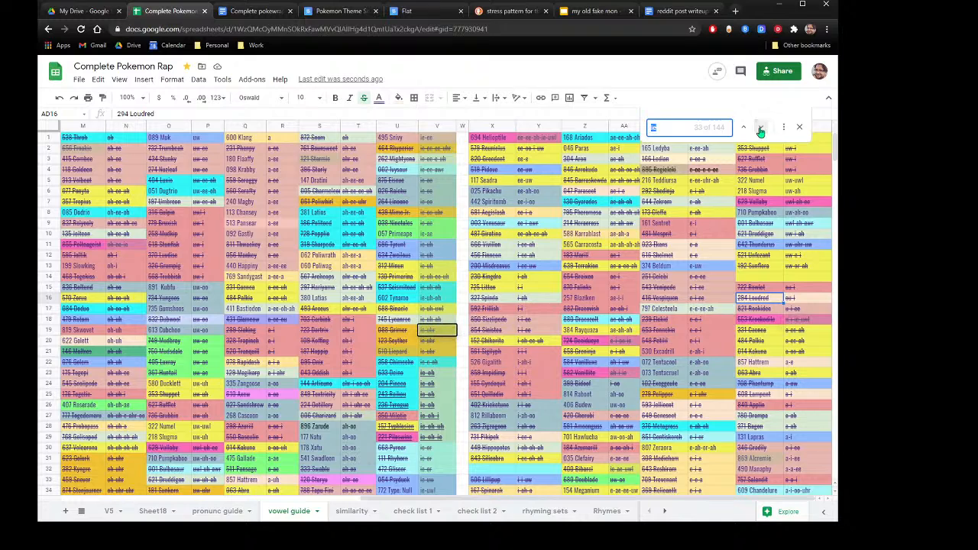
left_click(760, 130)
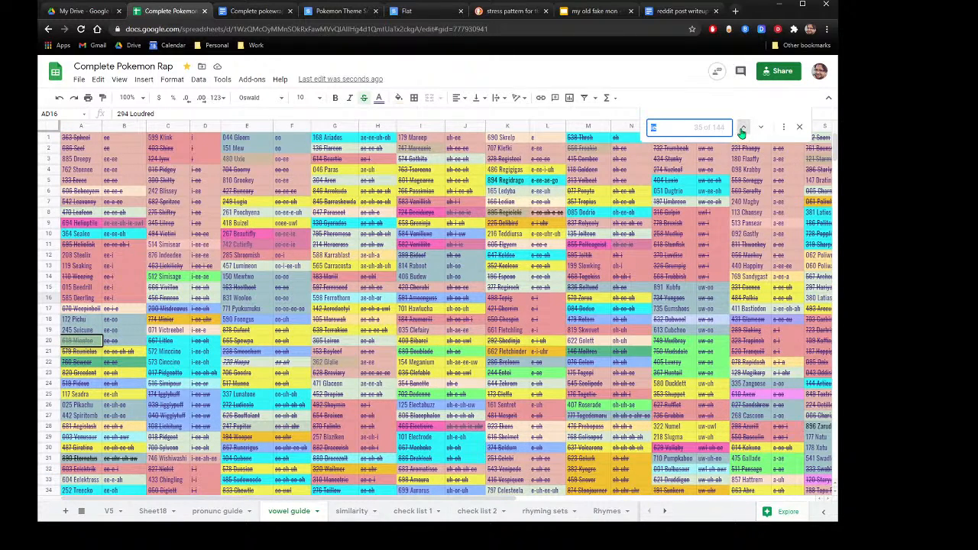
left_click(741, 130)
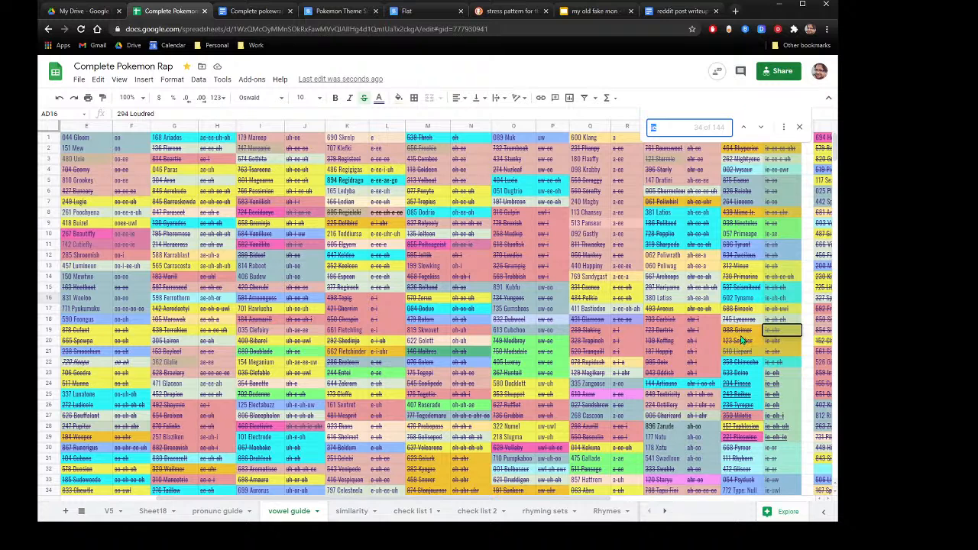
left_click(760, 128)
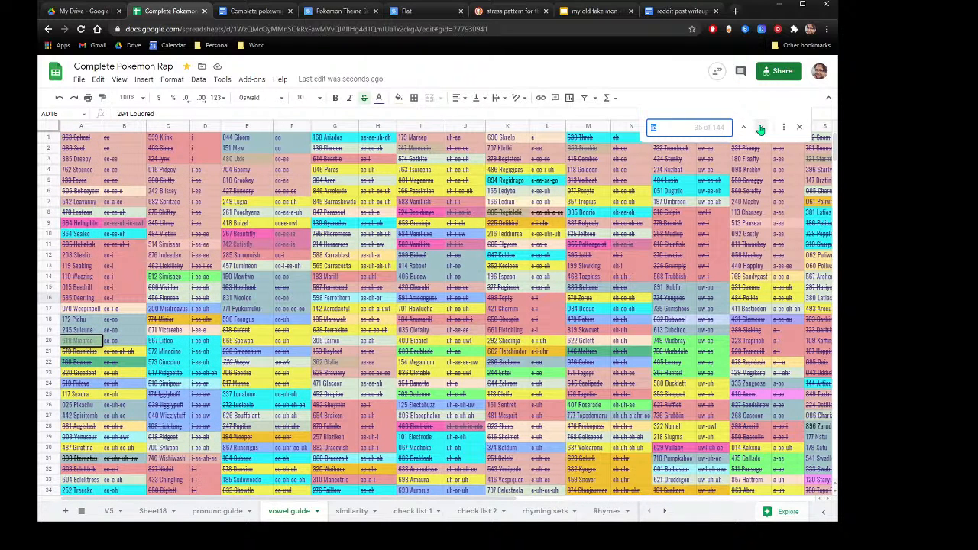
left_click(760, 127)
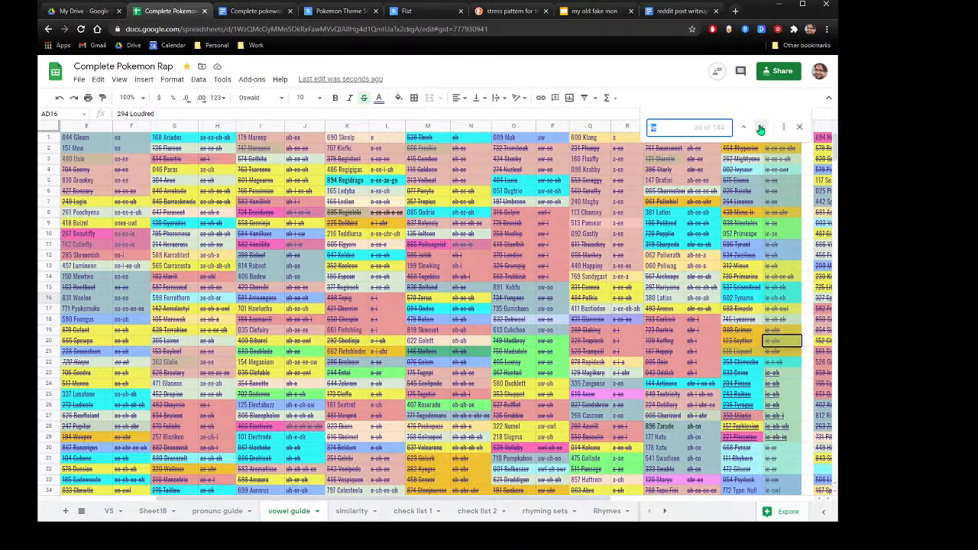
left_click(760, 128)
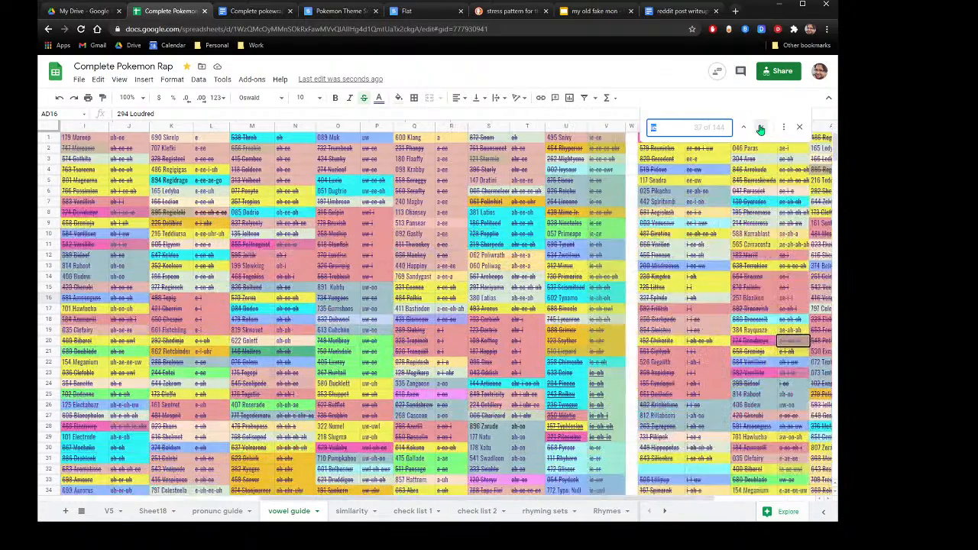
left_click(760, 129)
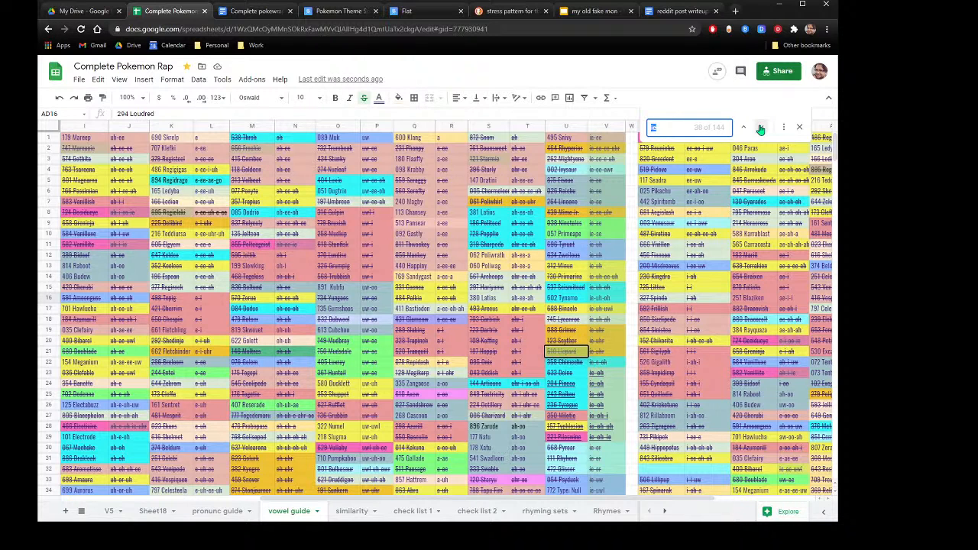
left_click(760, 128)
left_click(760, 129)
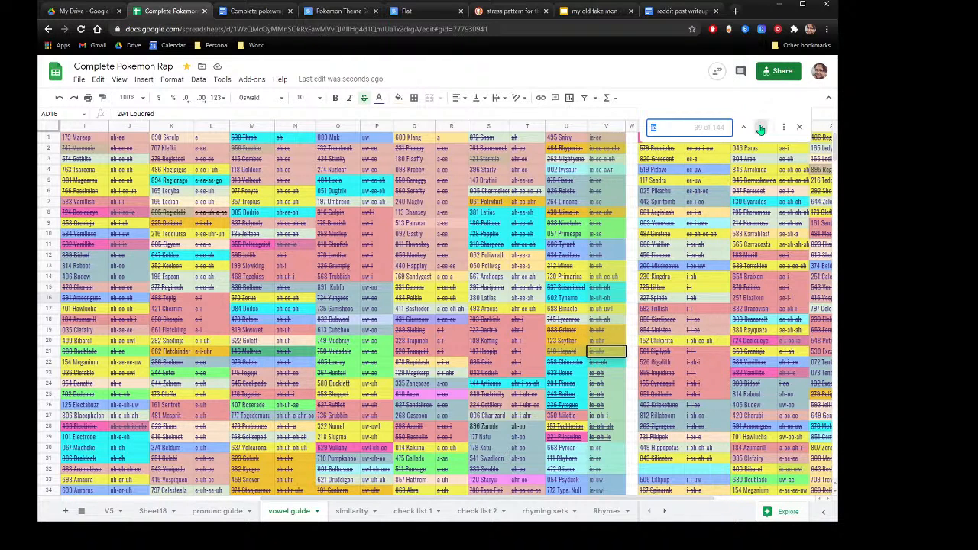
left_click(760, 129)
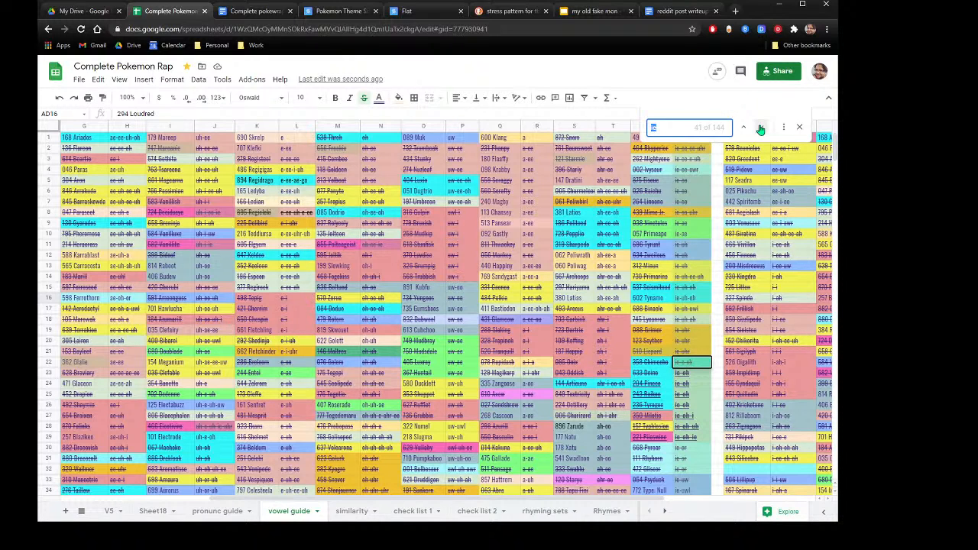
left_click(760, 128)
left_click(760, 128)
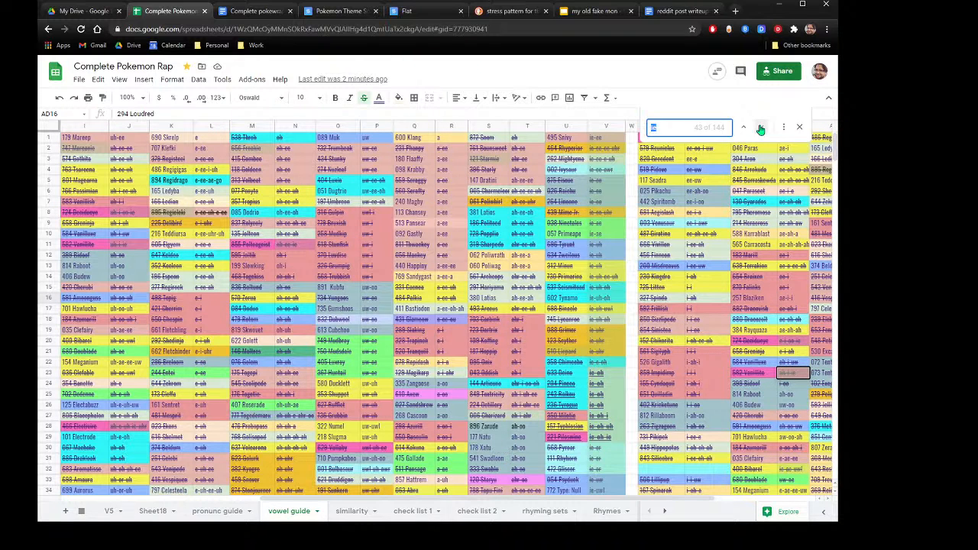
left_click(760, 128)
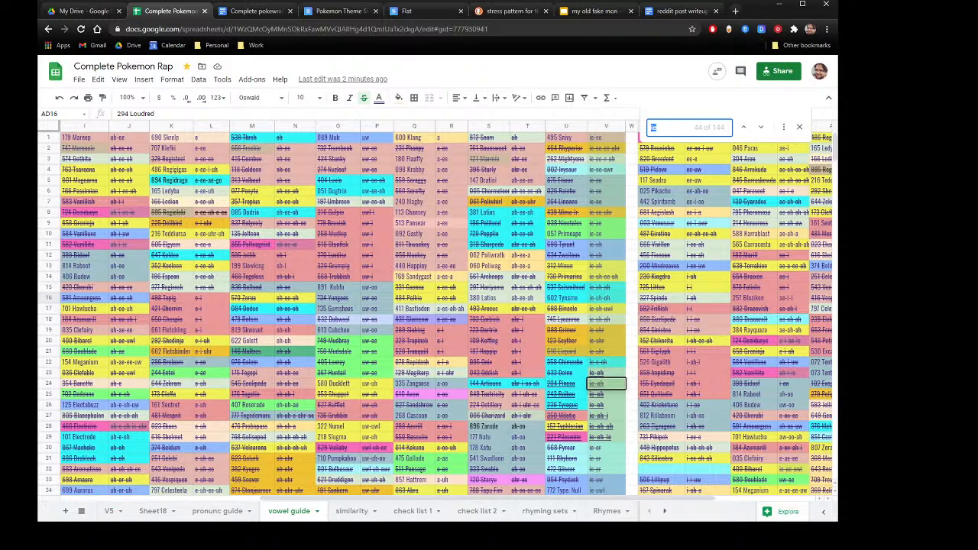
Note pineco in I25 and the sound ium in J24 of Sheet18, beside the x/x and spoink notes.
left_click(145, 511)
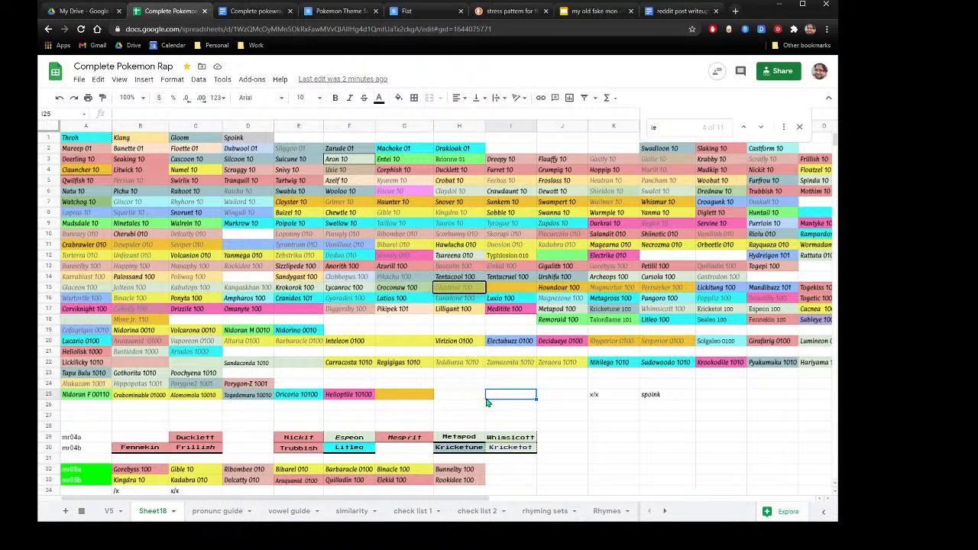
type("pl")
type("nc")
type("co")
key("Tab")
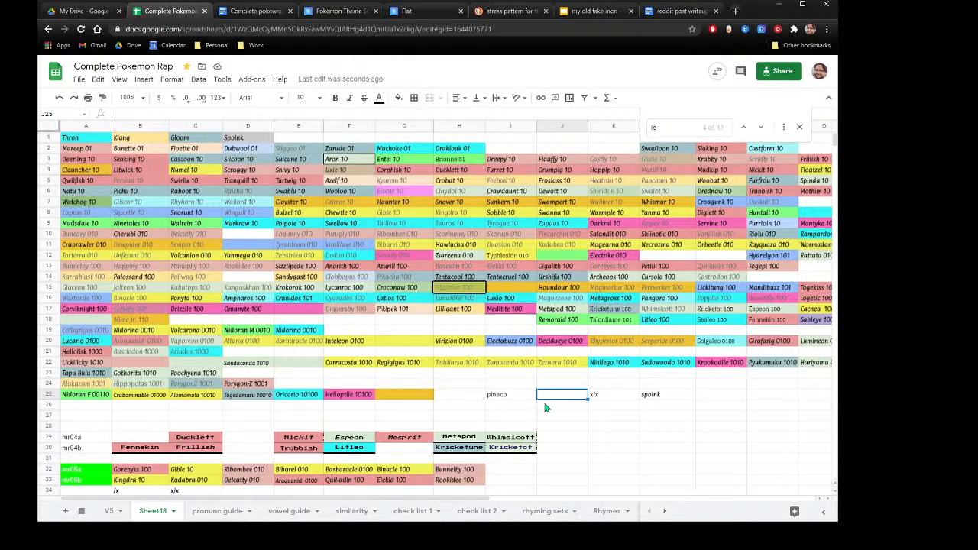
left_click(543, 406)
key("Up")
key("Up")
type("ium")
left_click(510, 386)
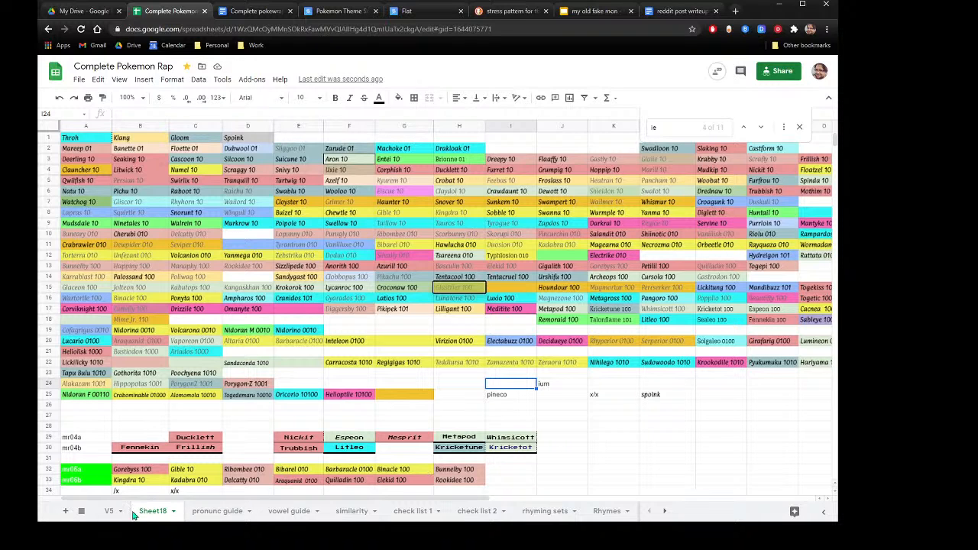
Check the ie matches in the pronunc guide and examine the ee vowel-pattern column of the vowel guide down to Weavile, including Beheeyem.
left_click(205, 511)
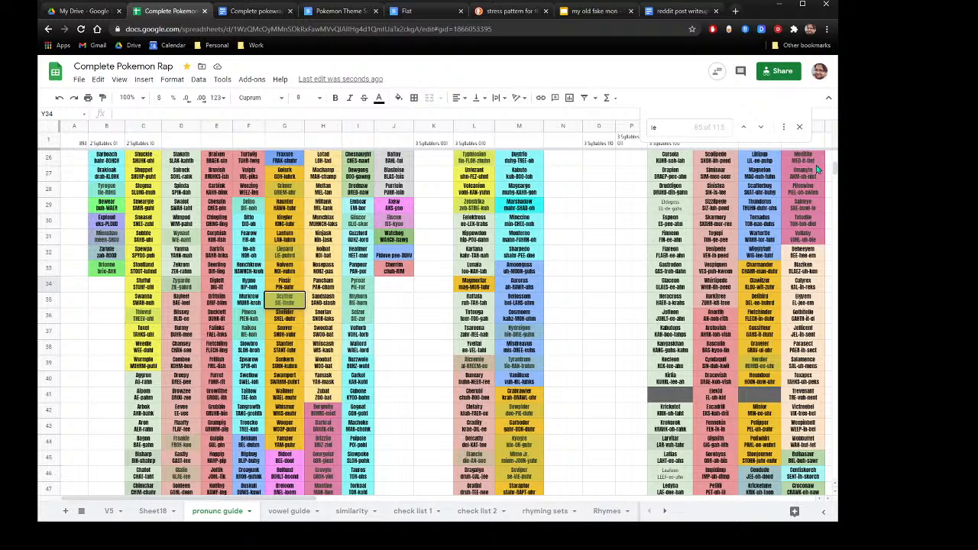
left_click(758, 128)
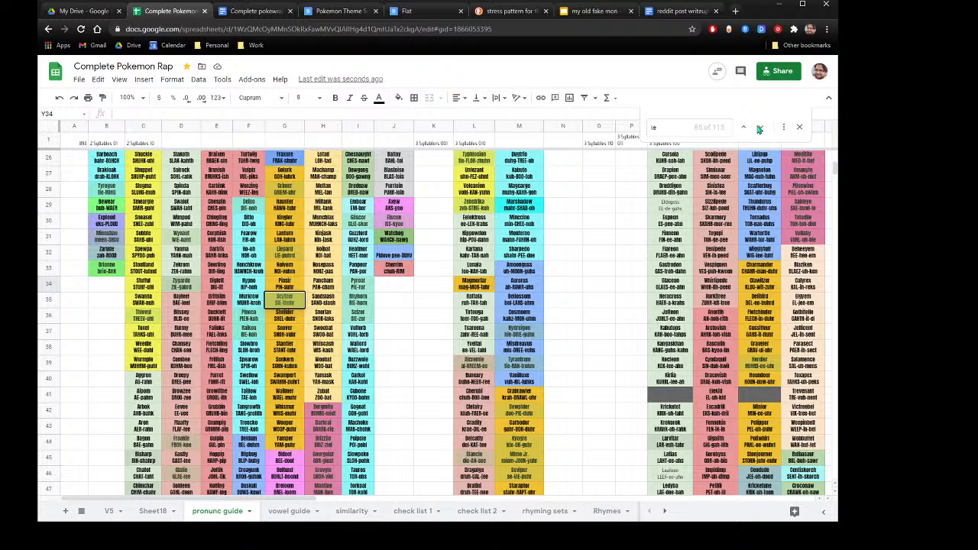
left_click(678, 127)
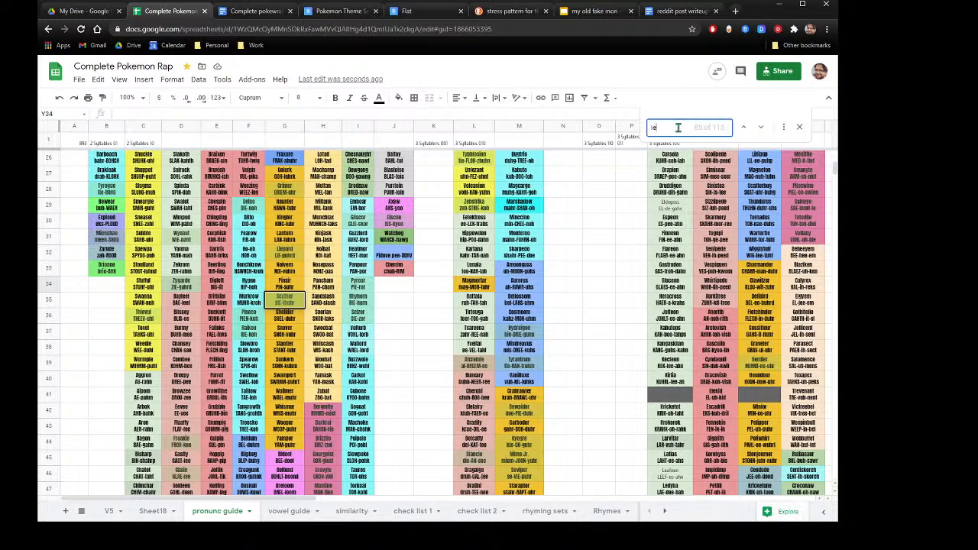
left_click(289, 517)
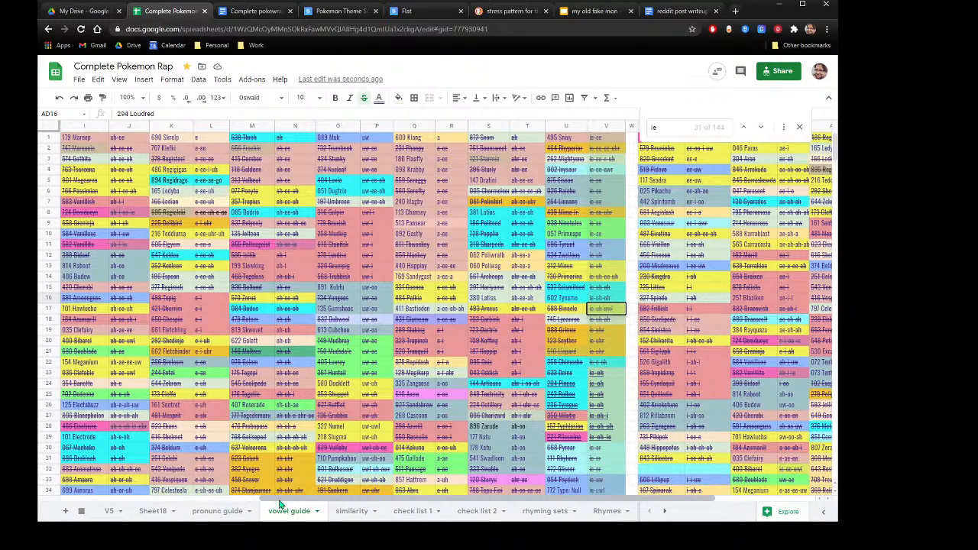
left_click_drag(280, 500, 138, 498)
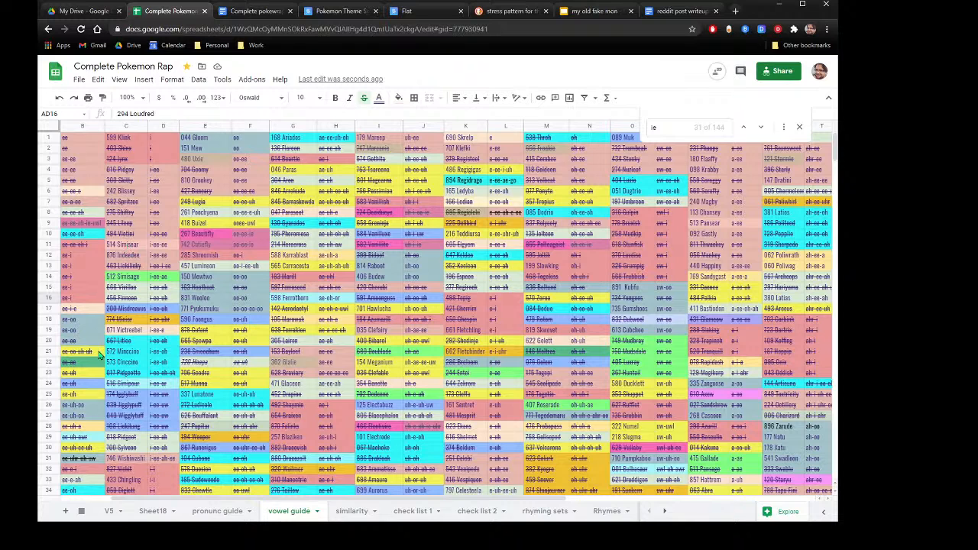
left_click_drag(232, 500, 145, 498)
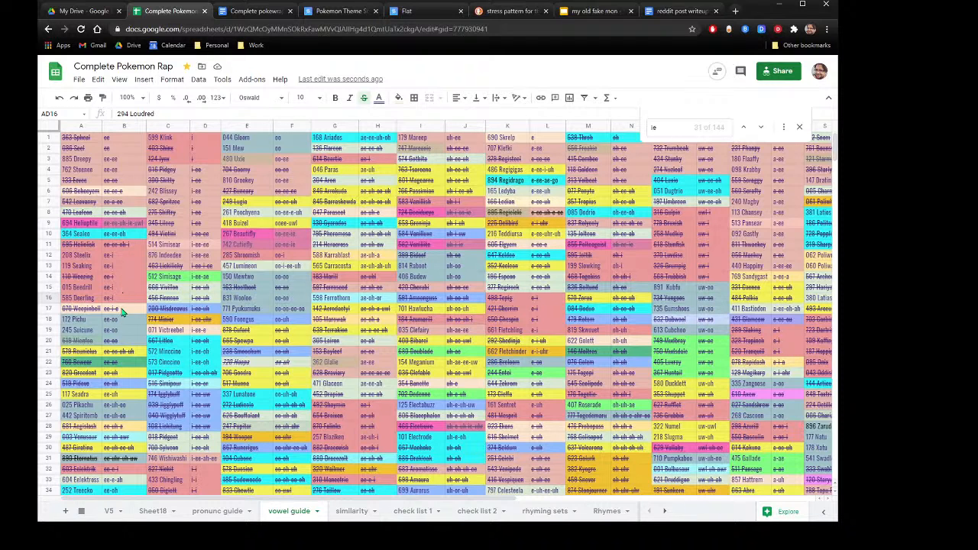
scroll(124, 315, "down", 3)
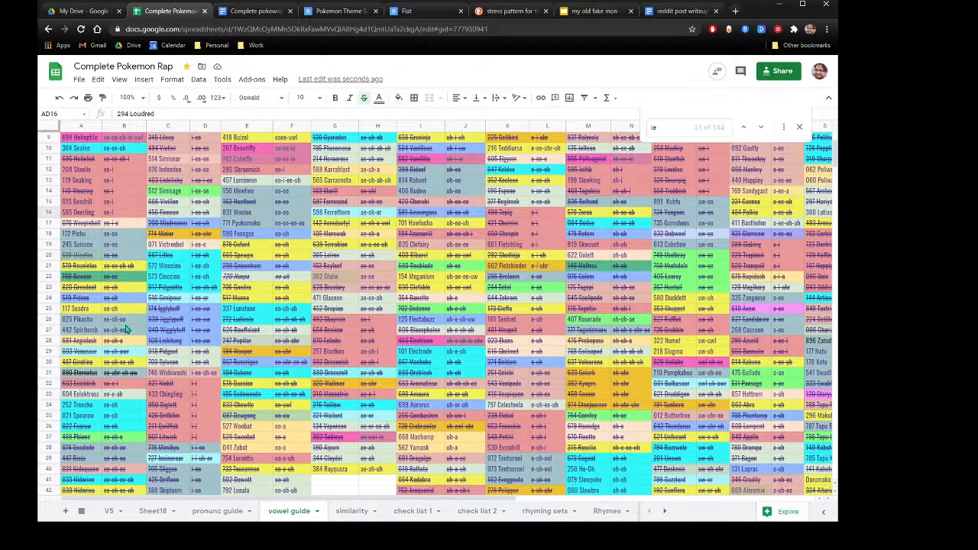
scroll(127, 384, "down", 3)
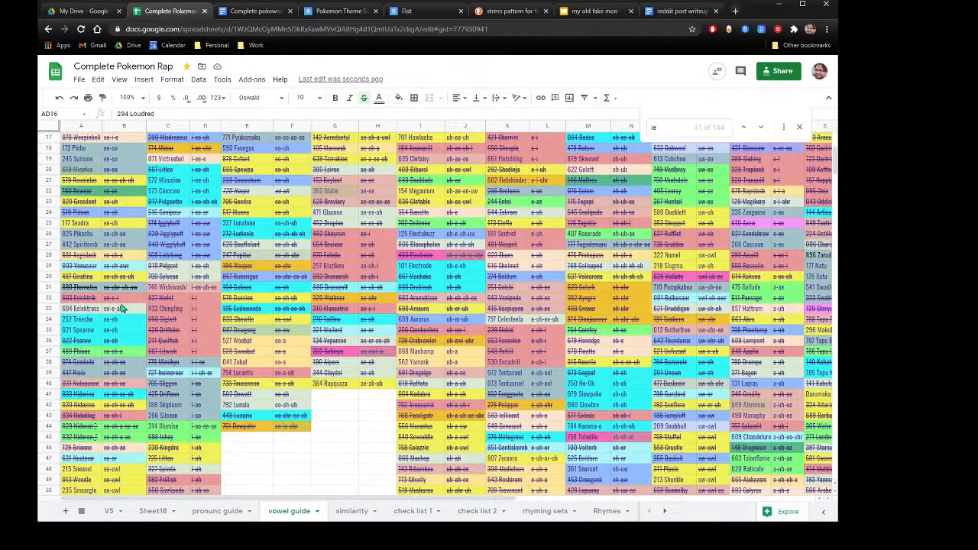
scroll(127, 356, "down", 3)
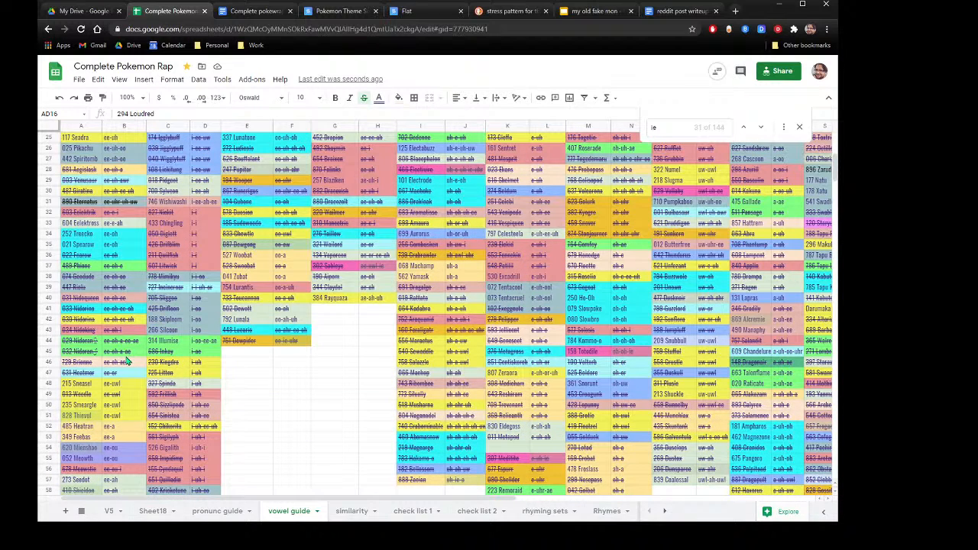
scroll(126, 361, "down", 3)
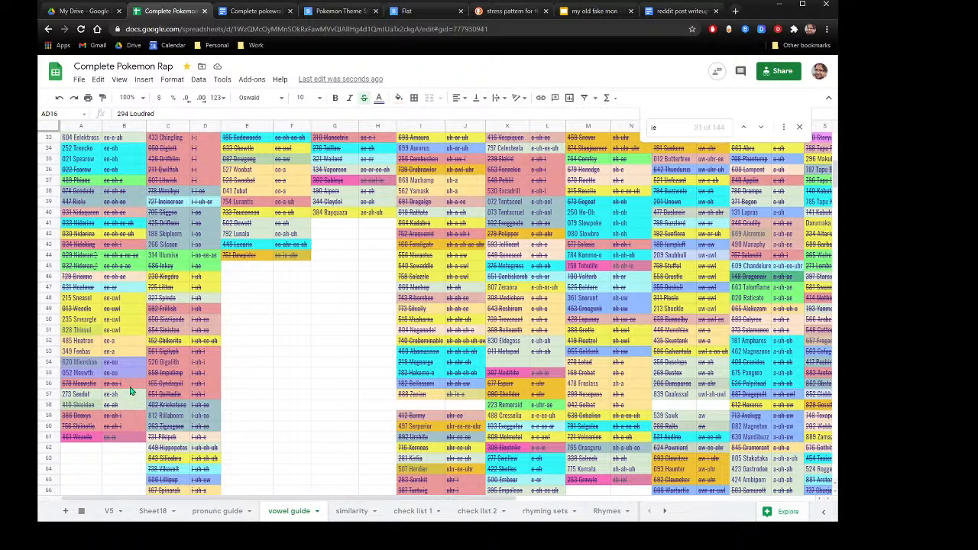
scroll(128, 372, "up", 3)
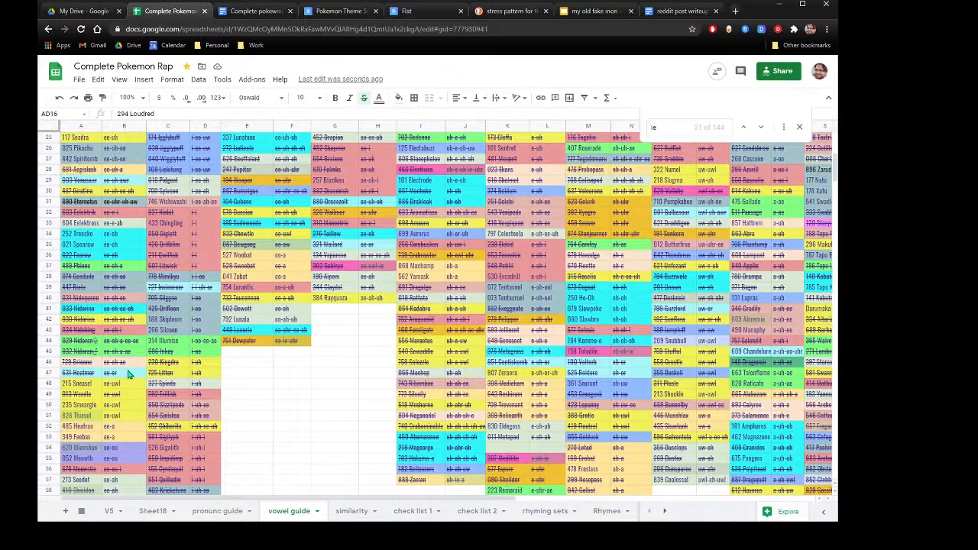
scroll(128, 374, "up", 3)
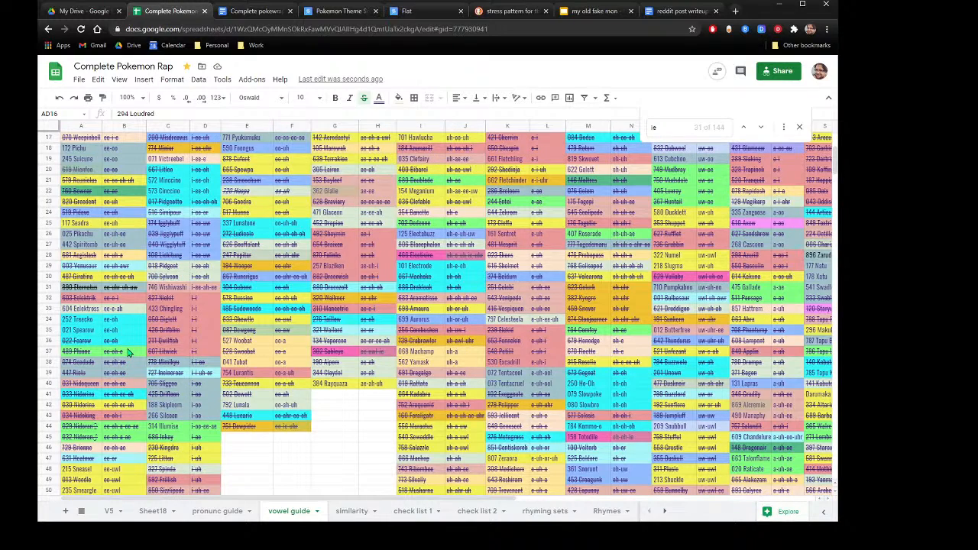
scroll(128, 352, "up", 3)
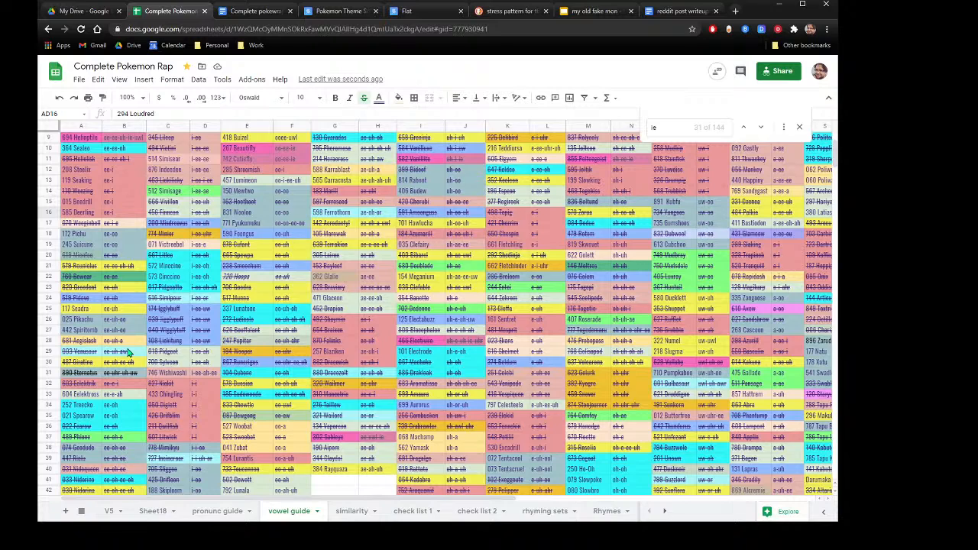
scroll(129, 352, "up", 3)
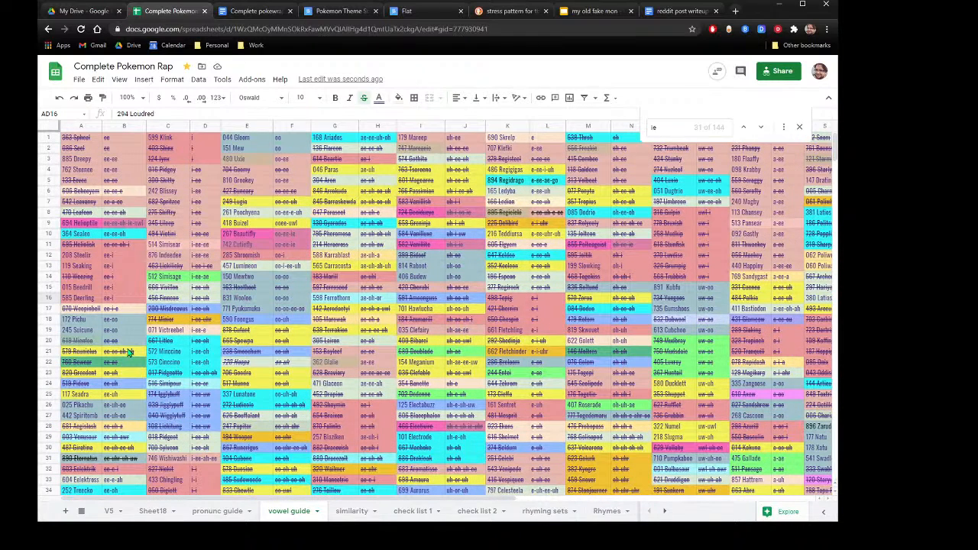
left_click(90, 194)
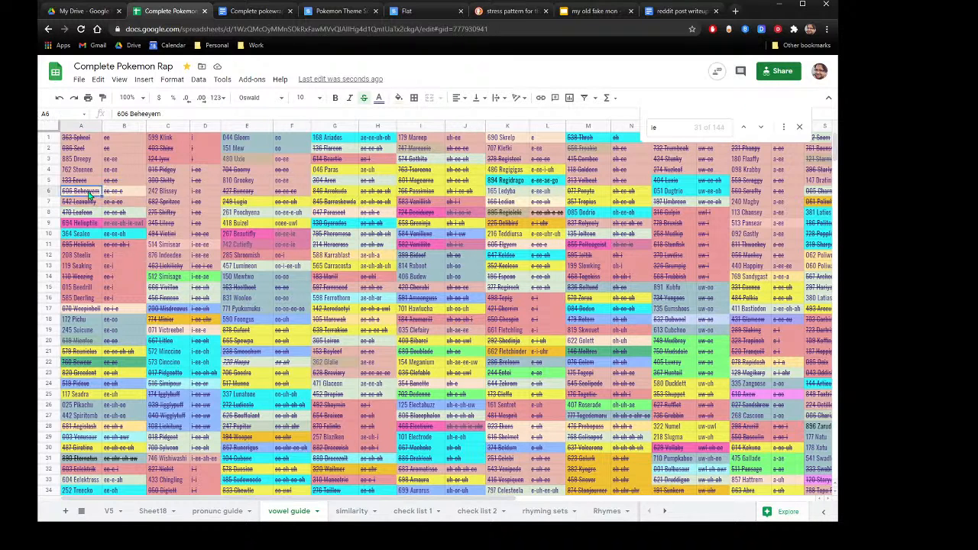
Look through the name lists and song rows of Sheet18 for four-syllable 0100 candidates, selecting Lumineon in O20.
left_click(149, 512)
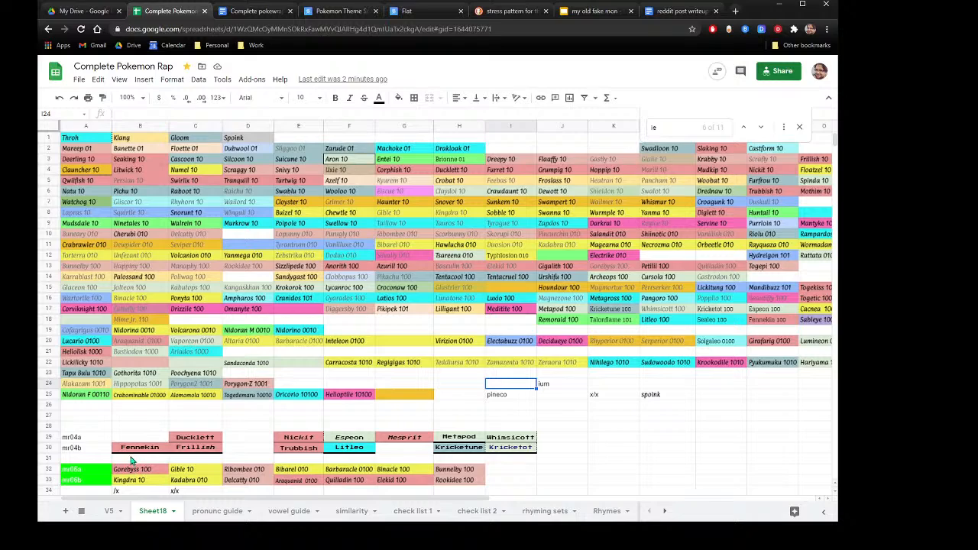
scroll(129, 477, "down", 3)
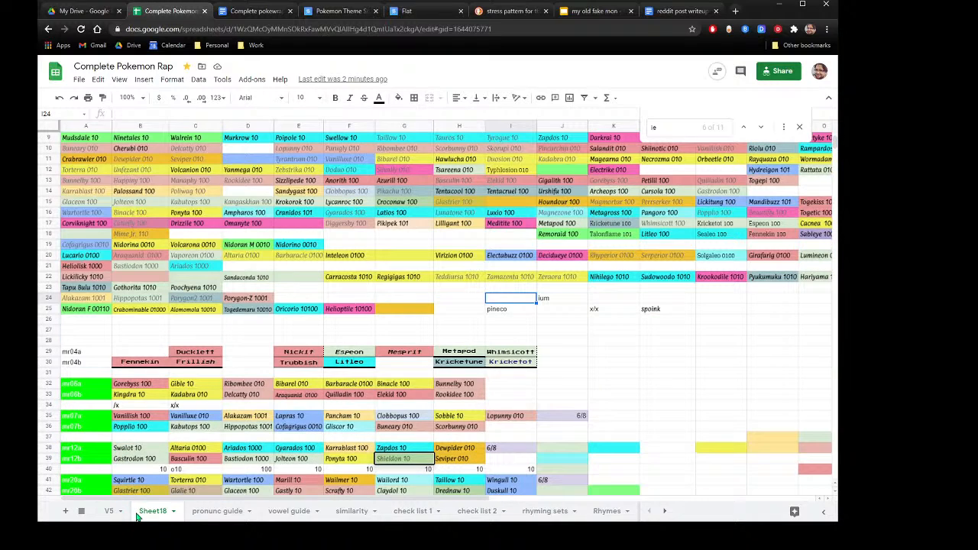
scroll(140, 411, "down", 10)
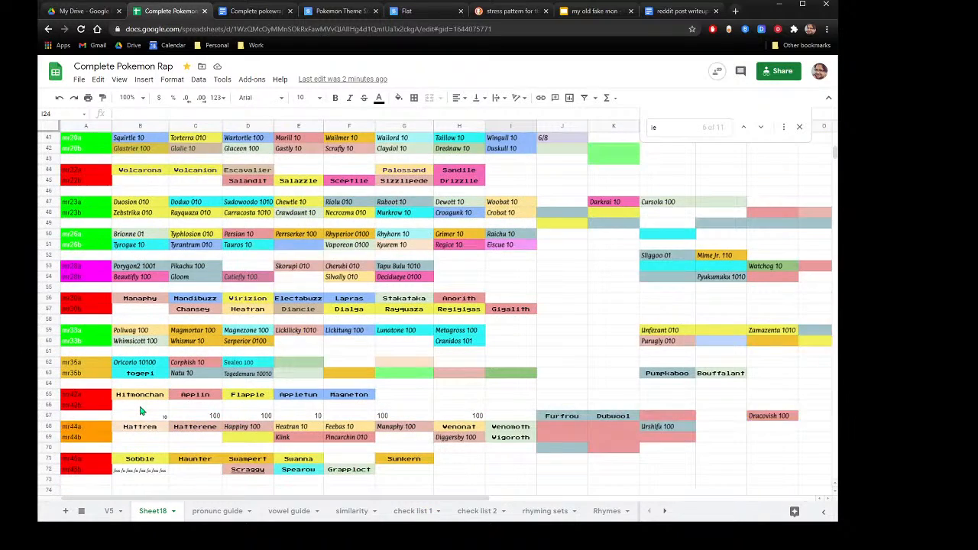
scroll(140, 412, "up", 13)
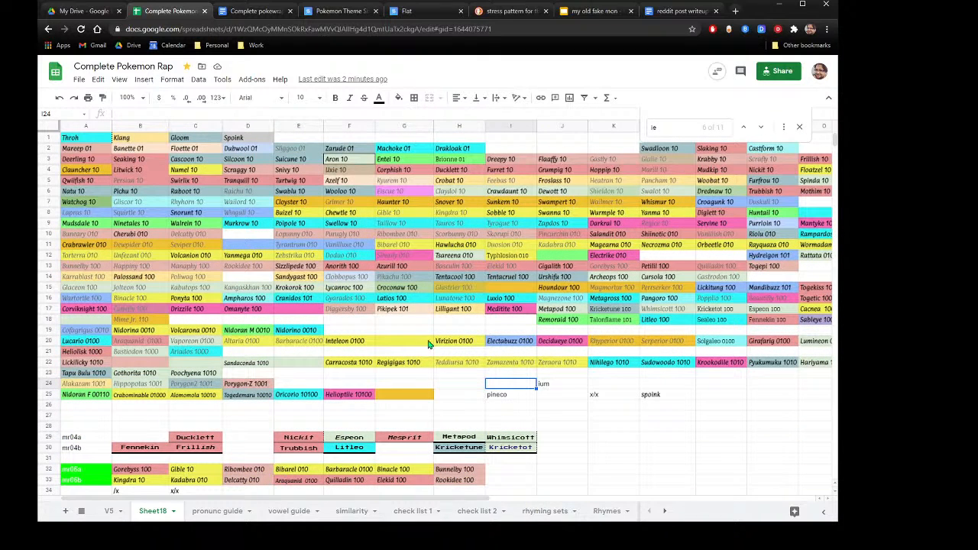
left_click(812, 346)
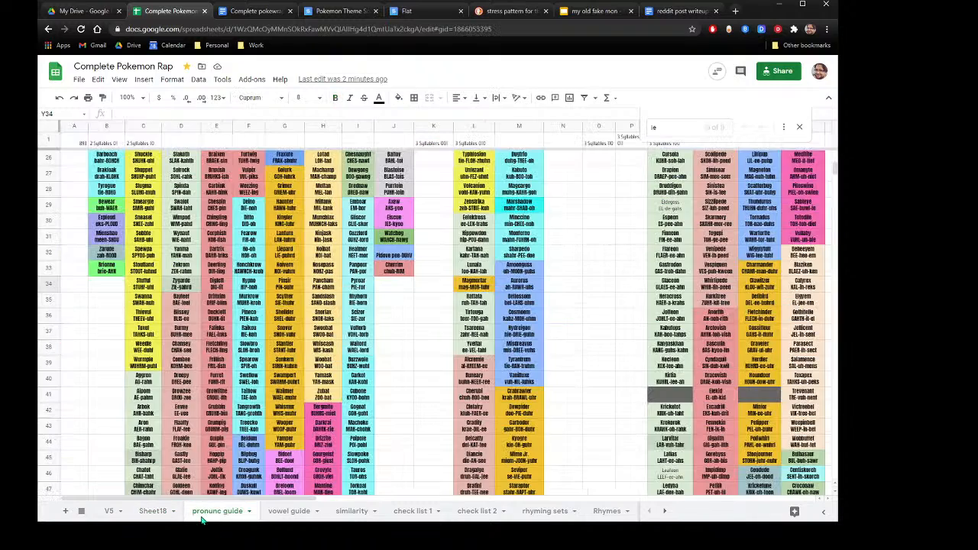
Examine the four-syllable 0100 columns of the pronunc guide from Altaria down to Reuniclus for names ending in the ium sound, including Meganium.
left_click(217, 510)
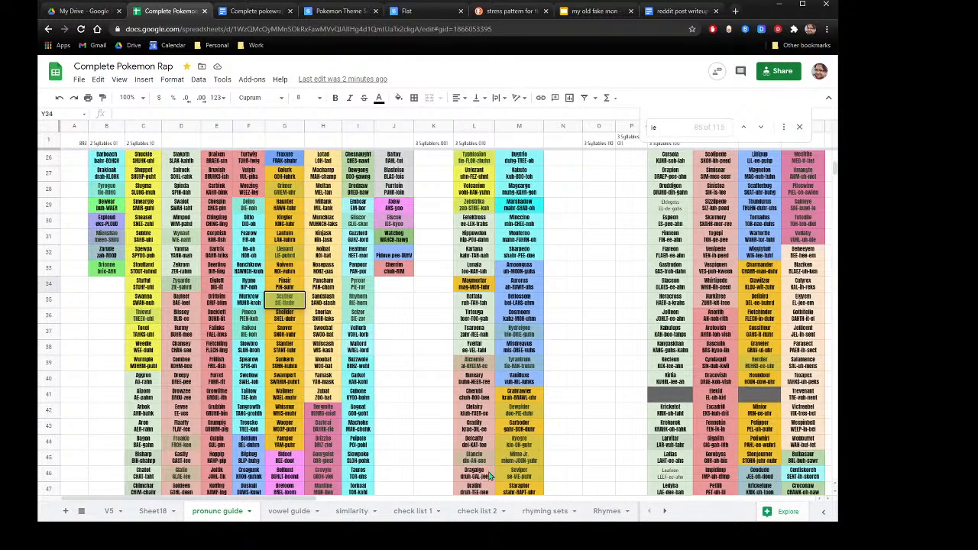
scroll(498, 502, "right", 4)
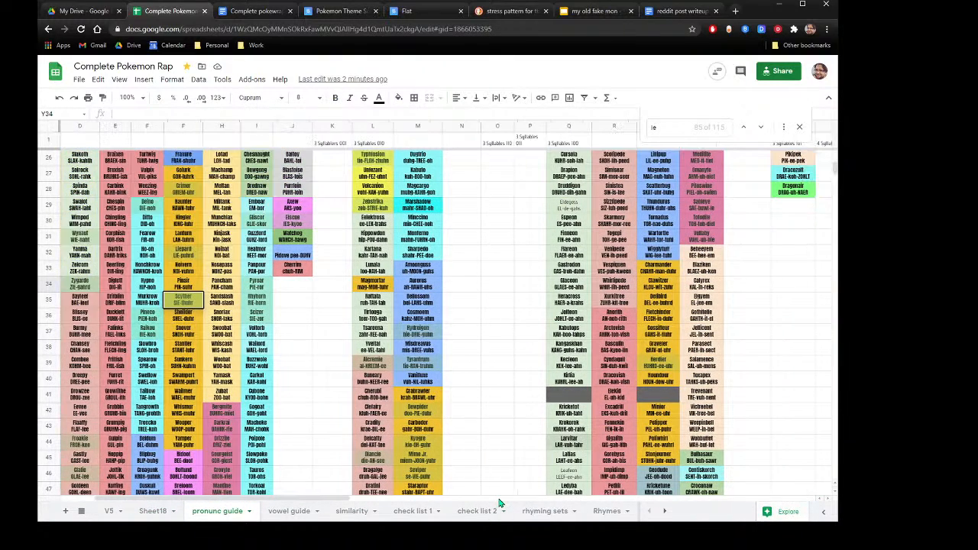
scroll(498, 502, "right", 2)
scroll(480, 502, "right", 2)
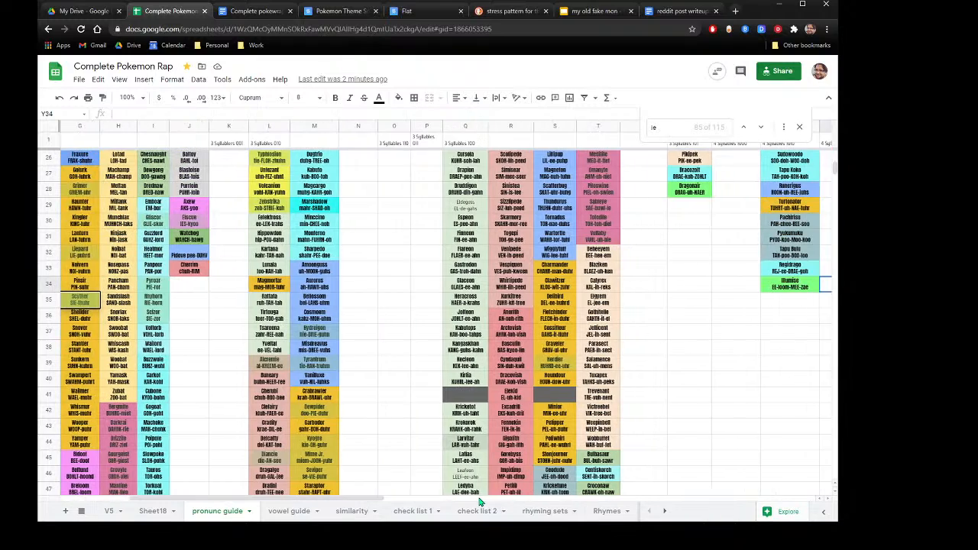
scroll(480, 502, "right", 15)
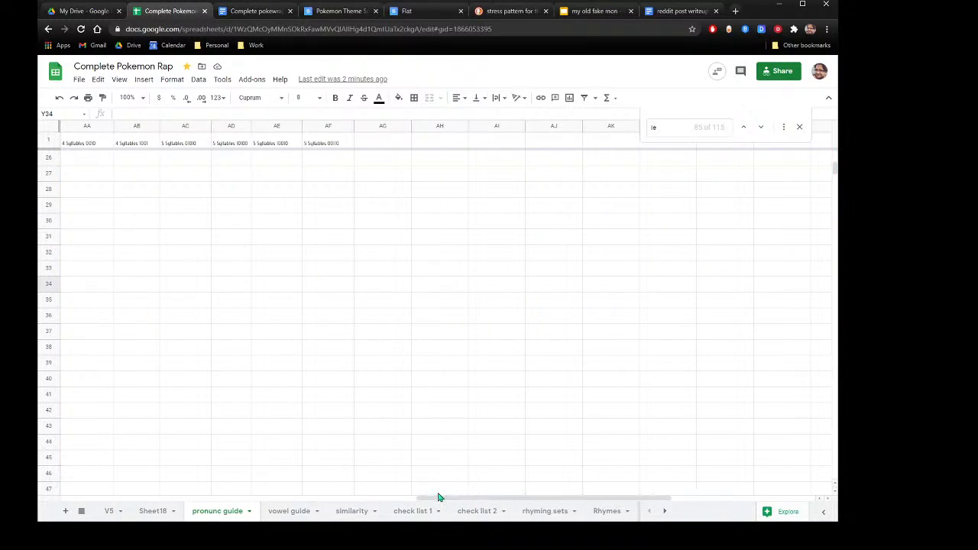
left_click_drag(438, 497, 322, 494)
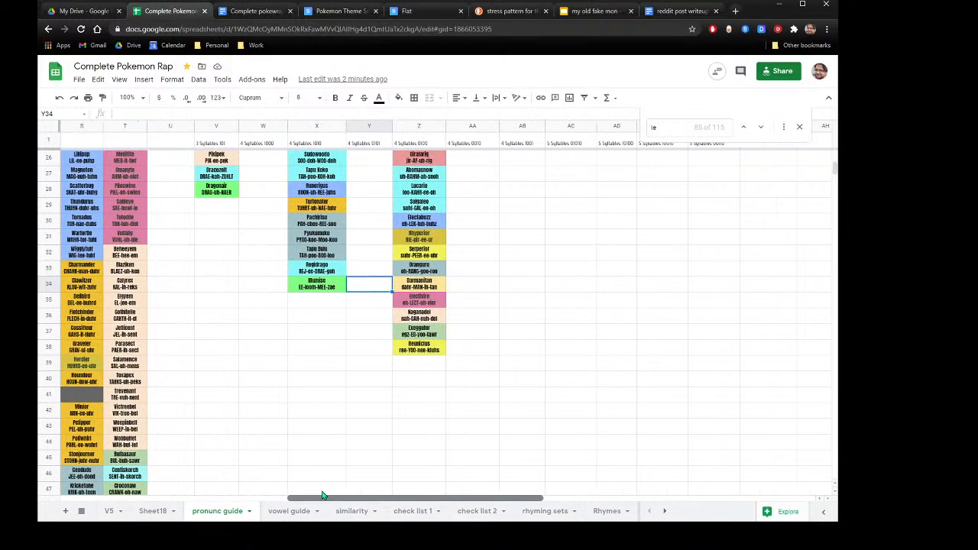
scroll(343, 394, "up", 5)
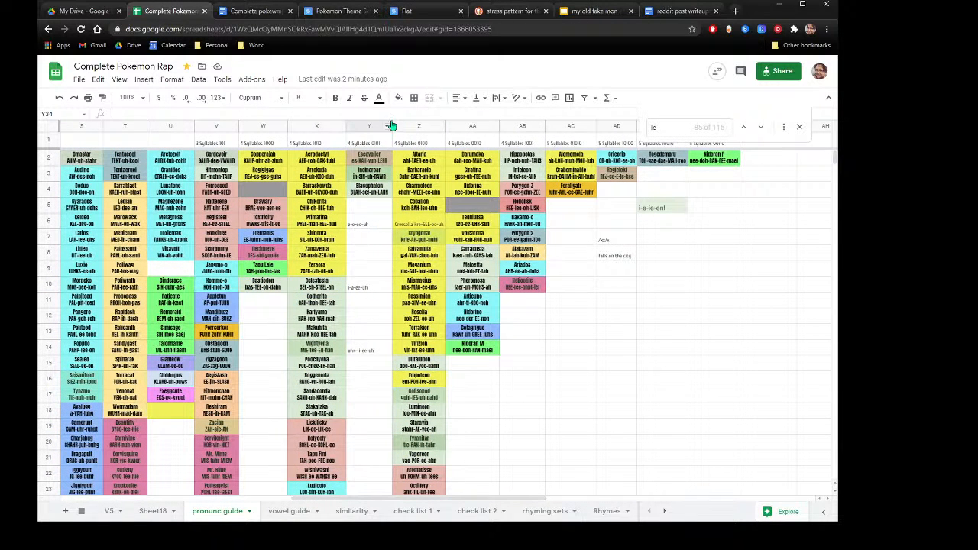
left_click(431, 242)
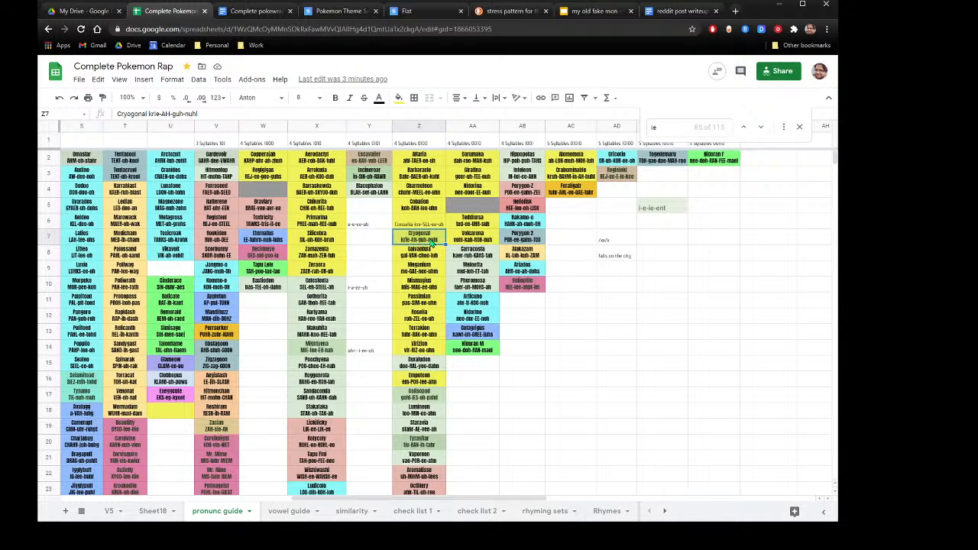
scroll(432, 242, "down", 2)
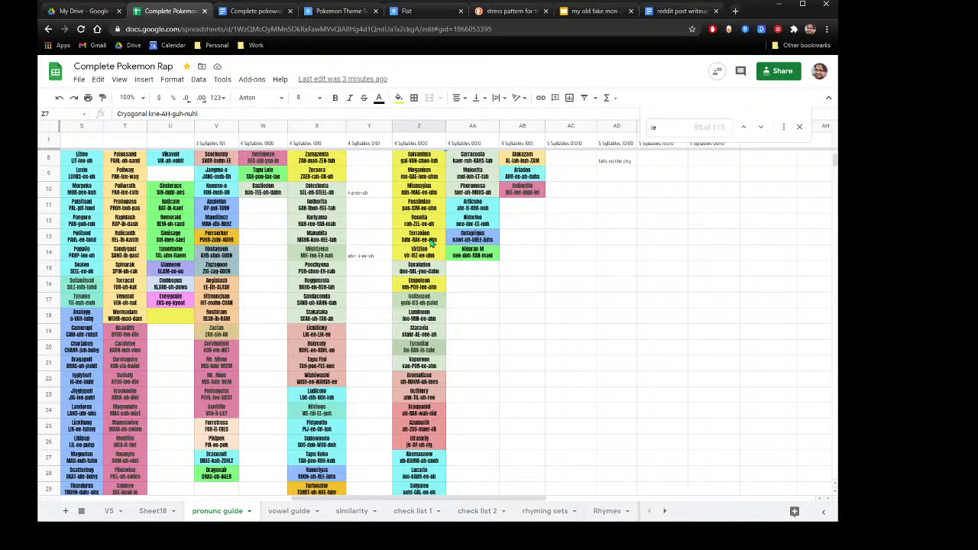
scroll(432, 242, "down", 2)
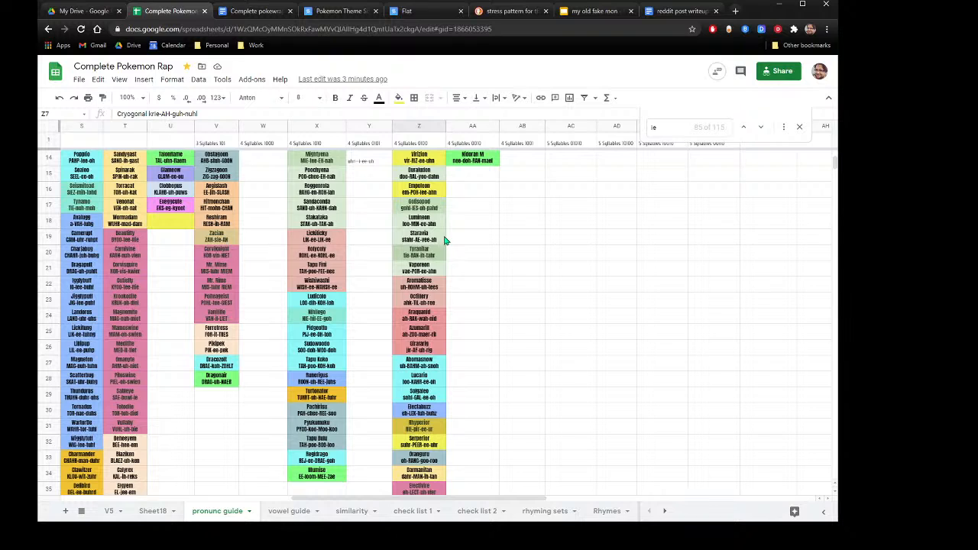
scroll(445, 241, "down", 2)
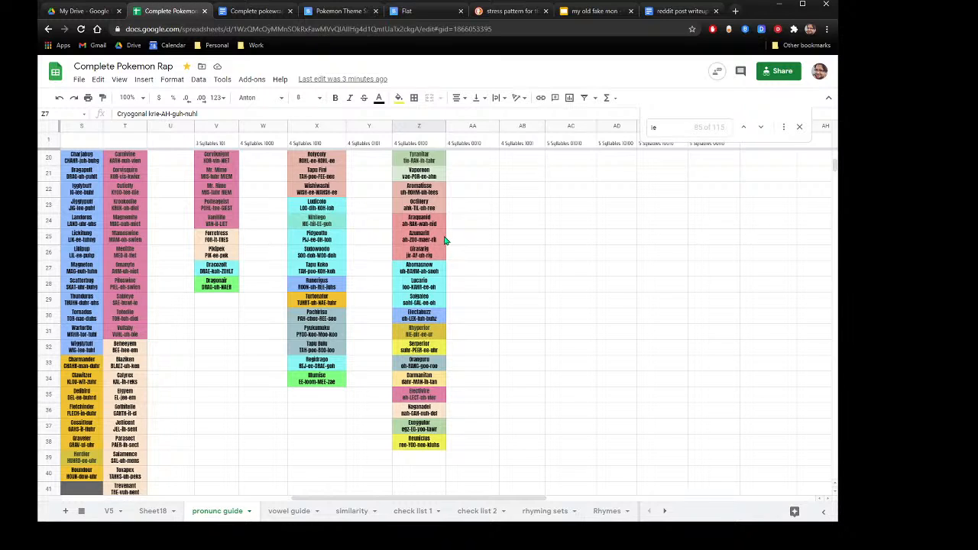
scroll(445, 240, "up", 4)
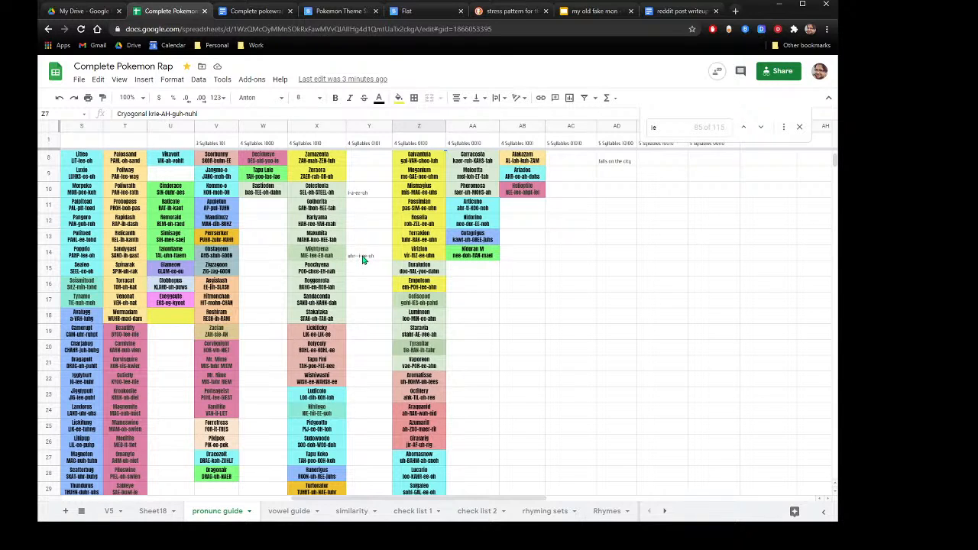
left_click(429, 175)
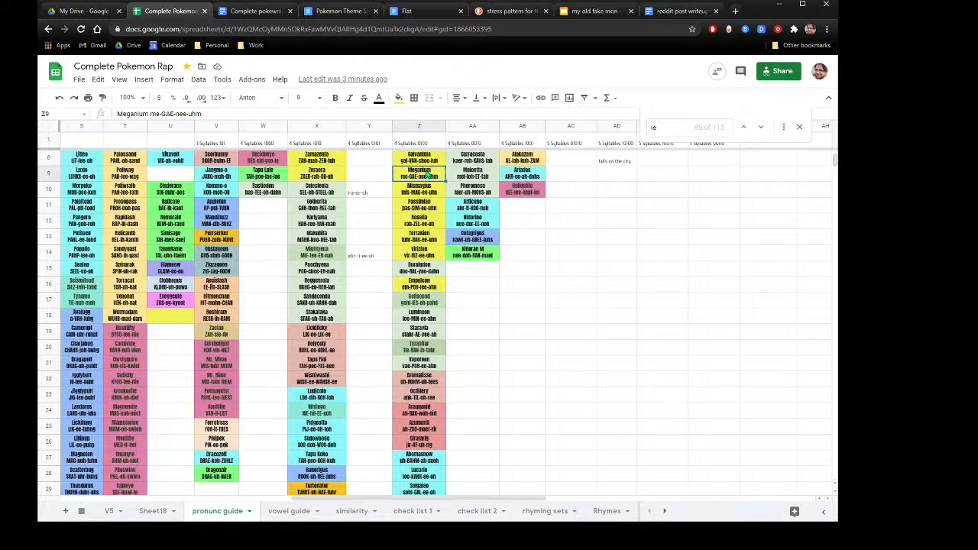
Search the V5 sheet for megan and go to the Meganium entry in J273.
left_click(153, 511)
left_click(109, 511)
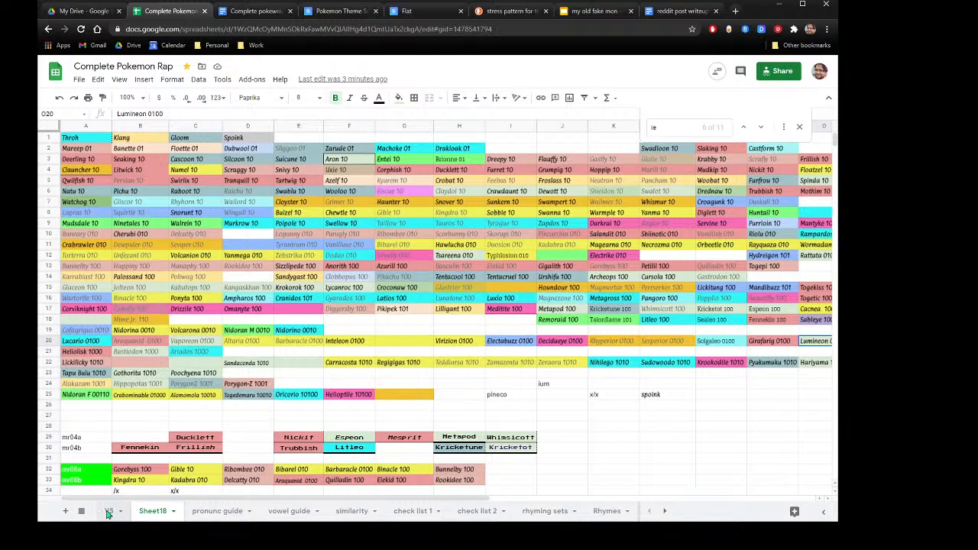
left_click(668, 126)
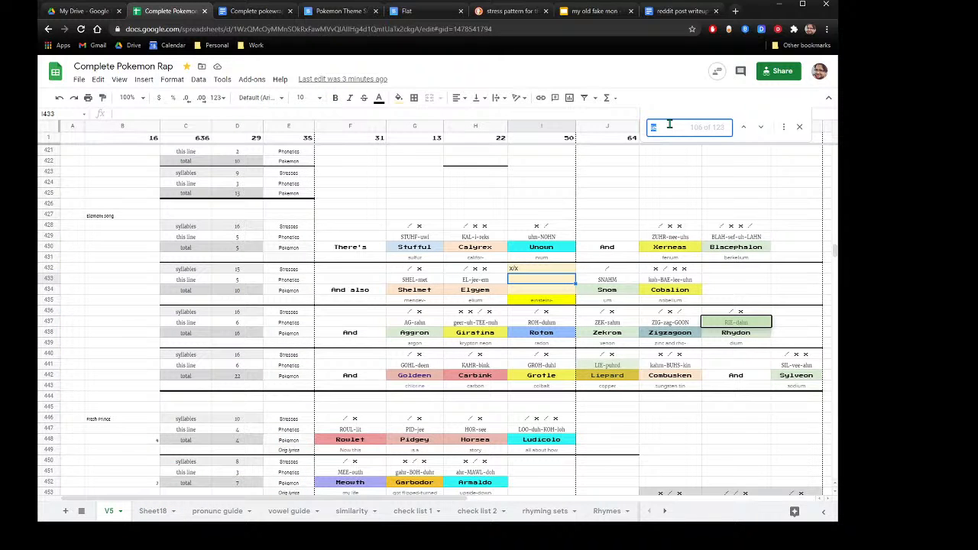
type("mega")
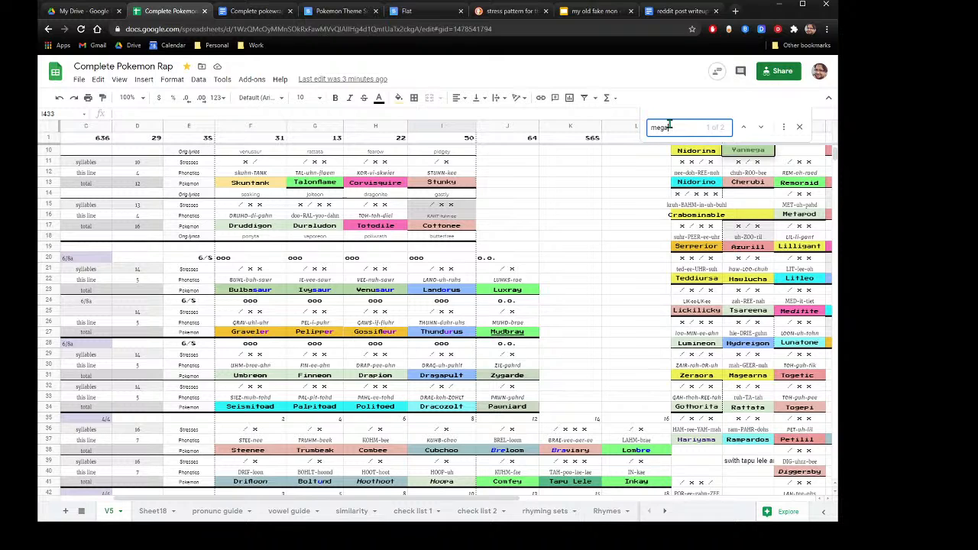
type("n")
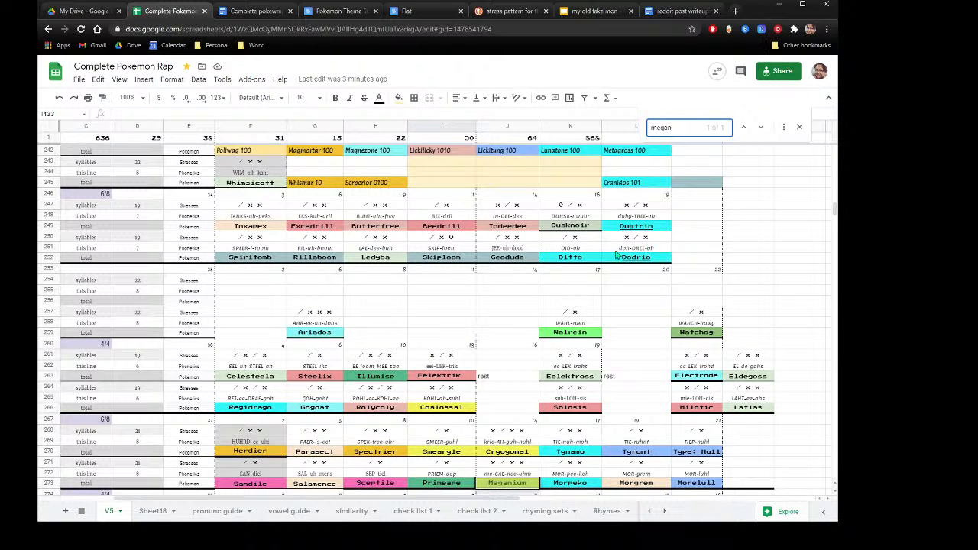
scroll(615, 255, "down", 2)
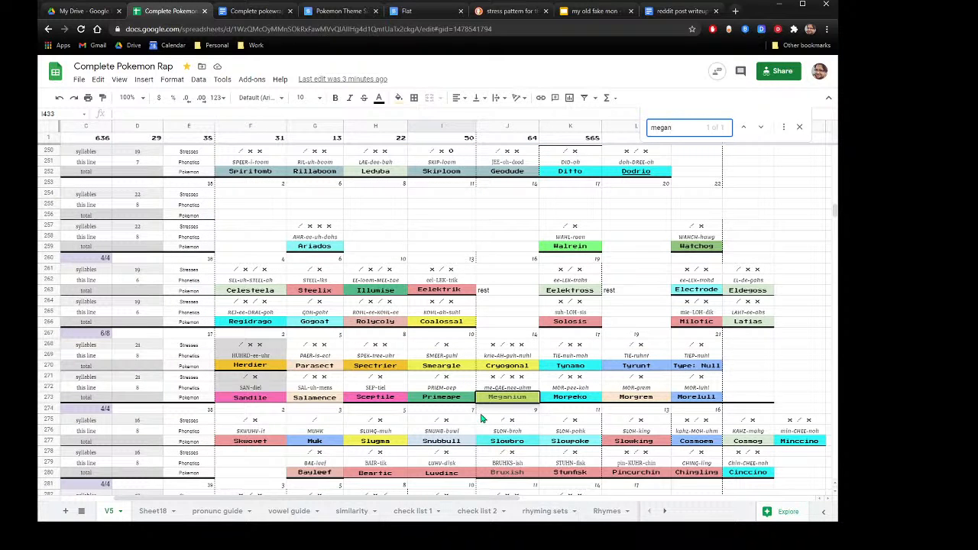
key("Escape")
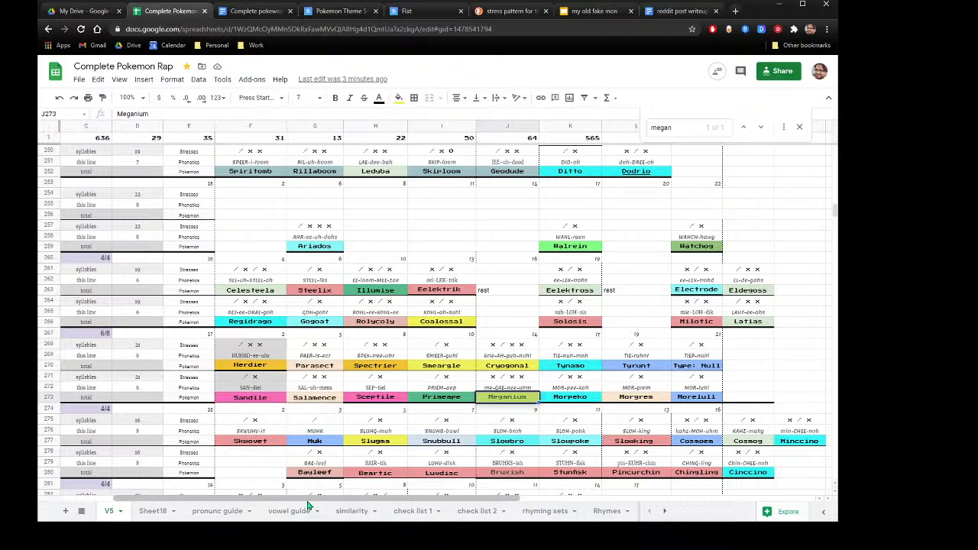
Move Meganium with its stress and phonetics from J271:J273 of V5 into the open Element song slot I432:I434.
left_click_drag(310, 502, 278, 500)
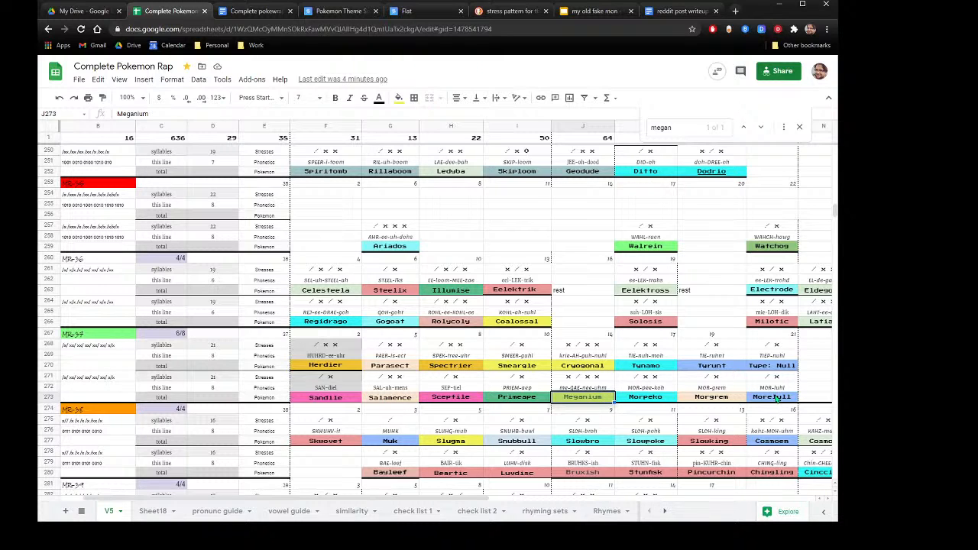
left_click_drag(590, 378, 590, 397)
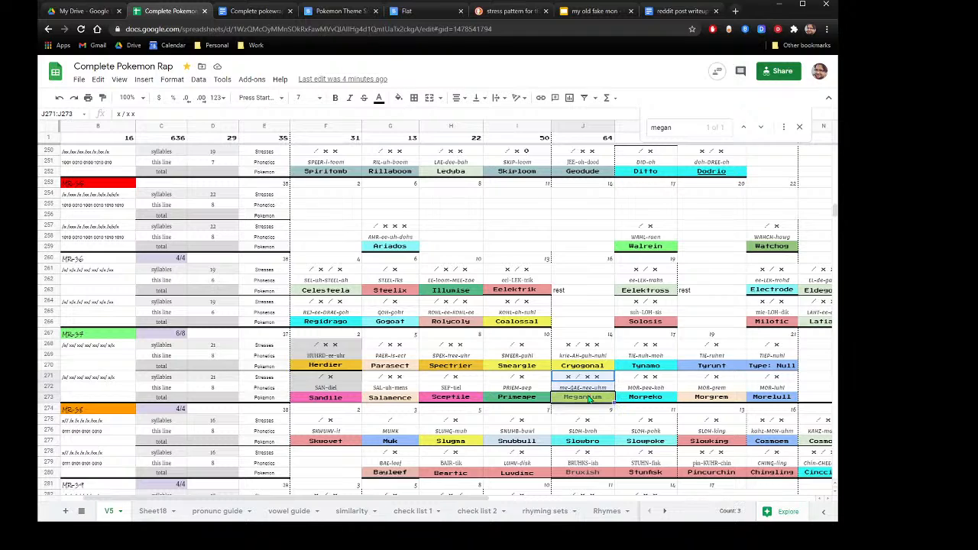
right_click(590, 396)
left_click(635, 140)
scroll(582, 307, "down", 9)
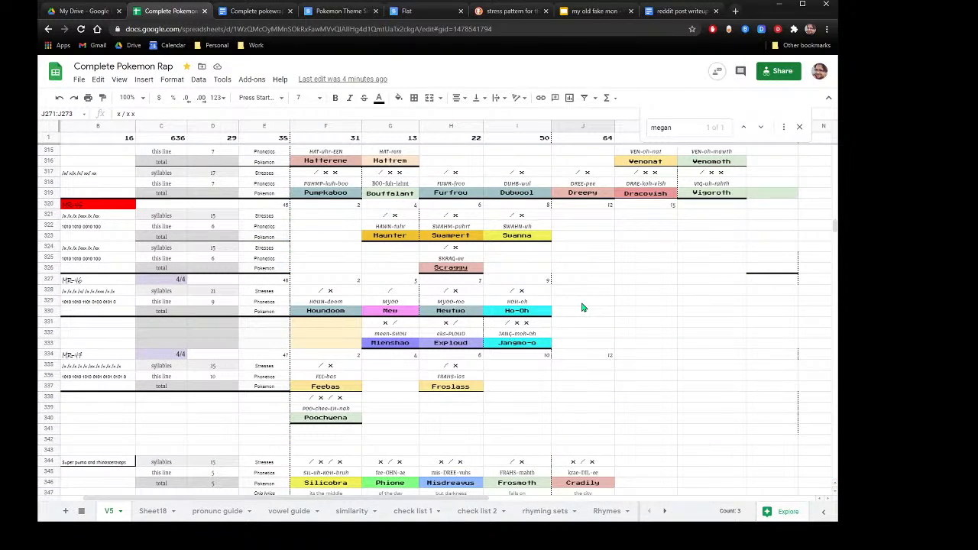
scroll(582, 307, "down", 5)
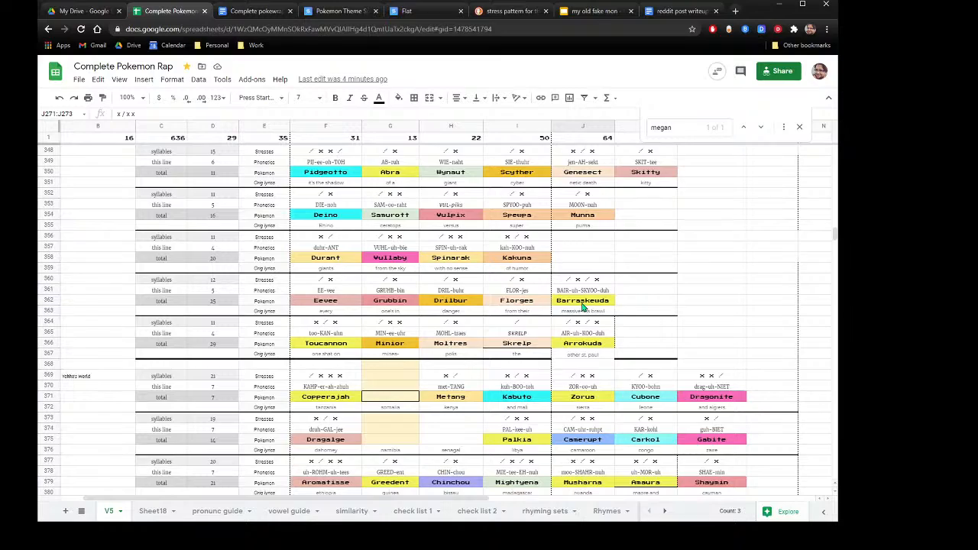
scroll(582, 307, "down", 2)
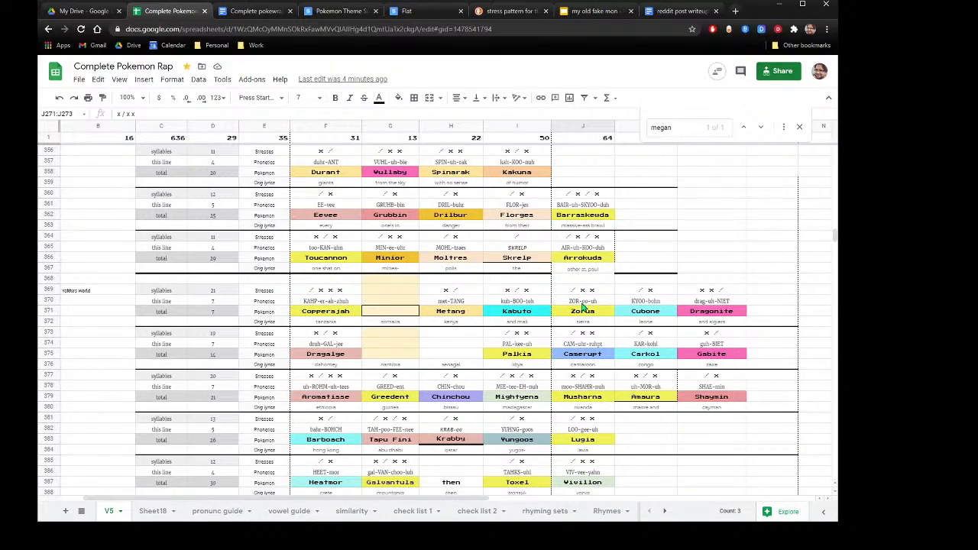
scroll(582, 307, "down", 9)
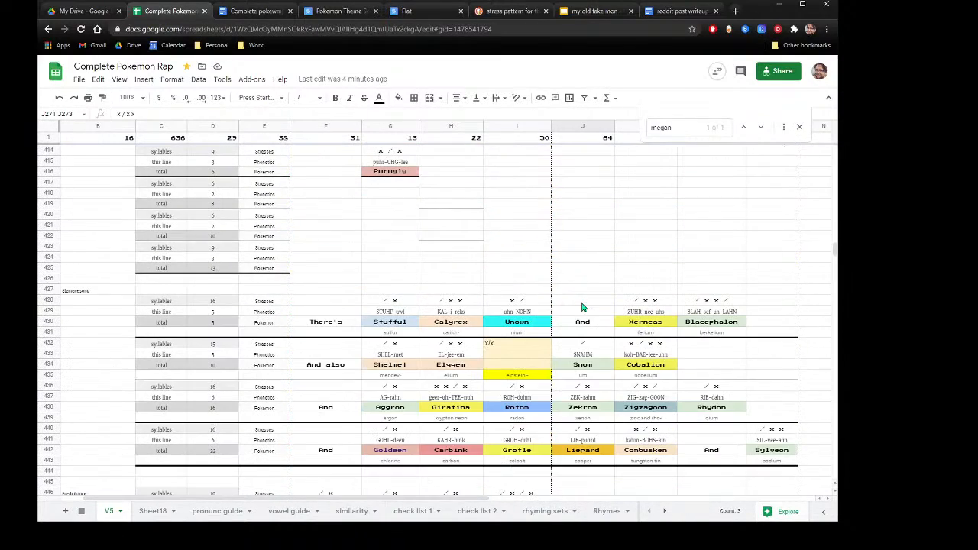
right_click(524, 348)
left_click(562, 191)
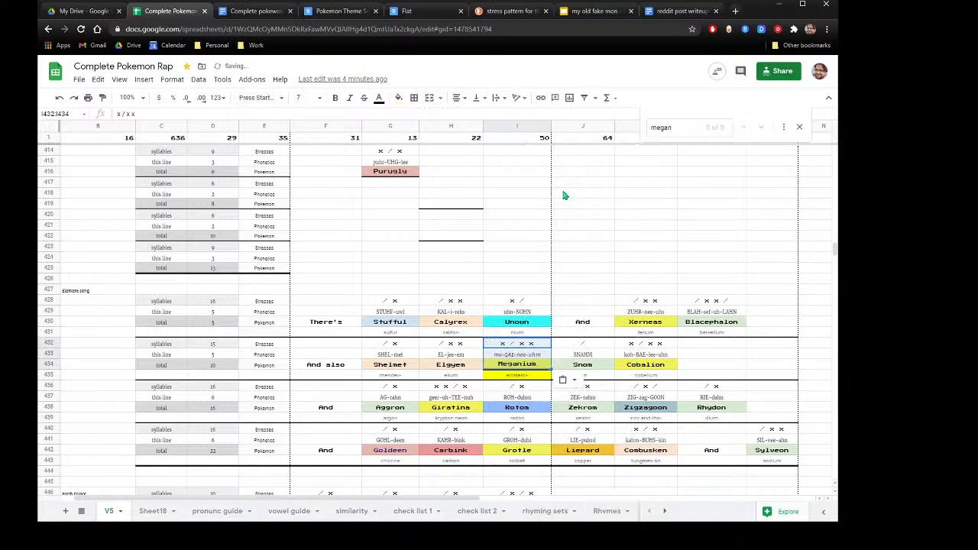
Move Snom with its stress and phonetics from J432:J434 in the Element song to K470:K472 beside the Fresh Prince lines.
left_click(455, 356)
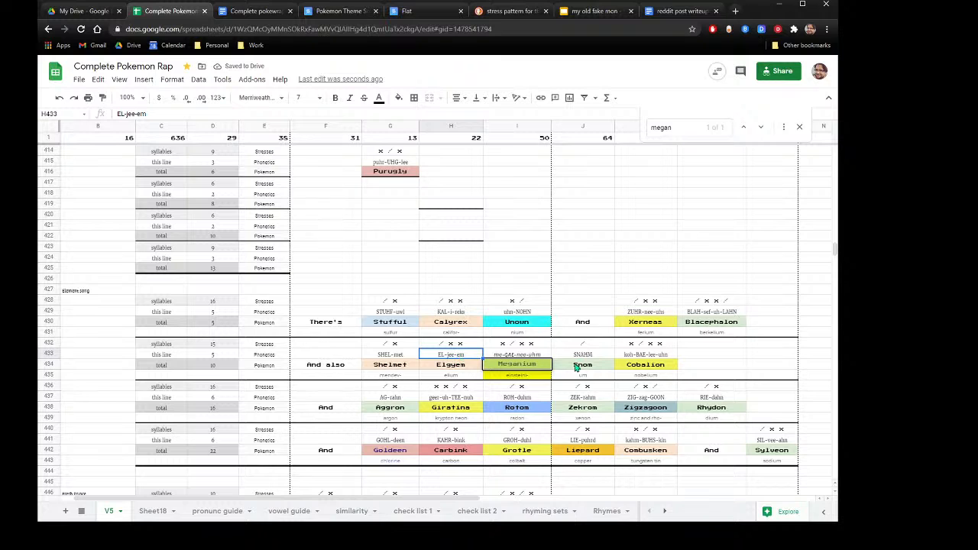
left_click_drag(588, 371, 586, 343)
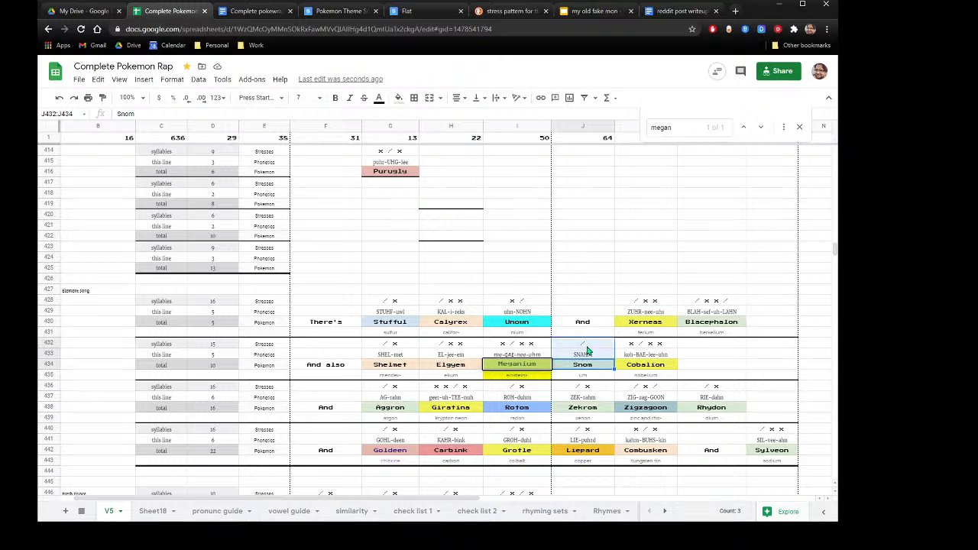
right_click(587, 344)
left_click(613, 141)
scroll(604, 247, "down", 10)
scroll(609, 256, "down", 11)
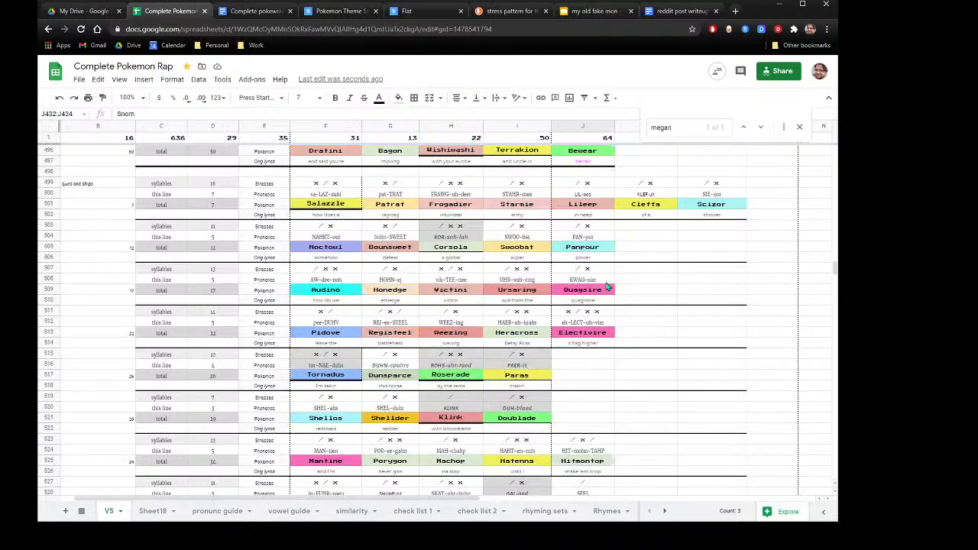
scroll(605, 286, "up", 18)
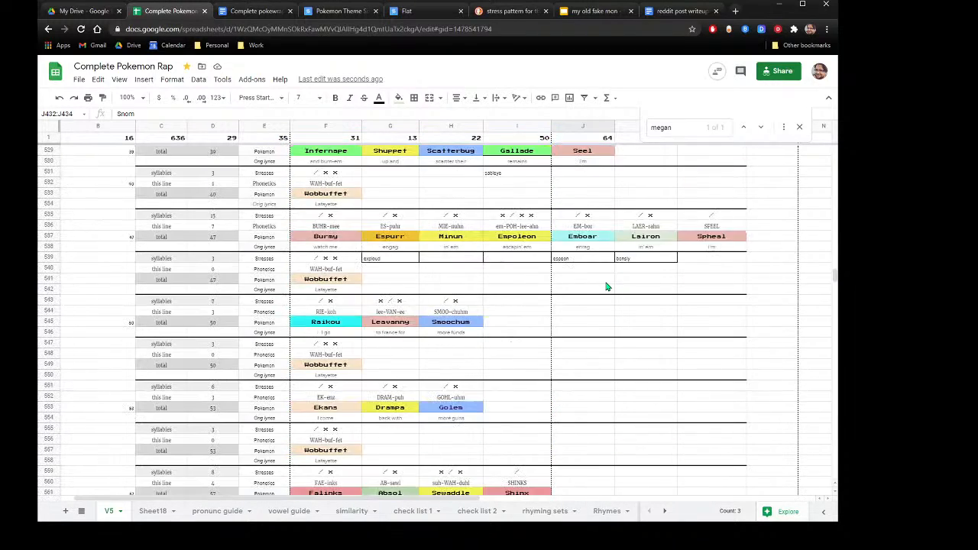
scroll(606, 287, "up", 3)
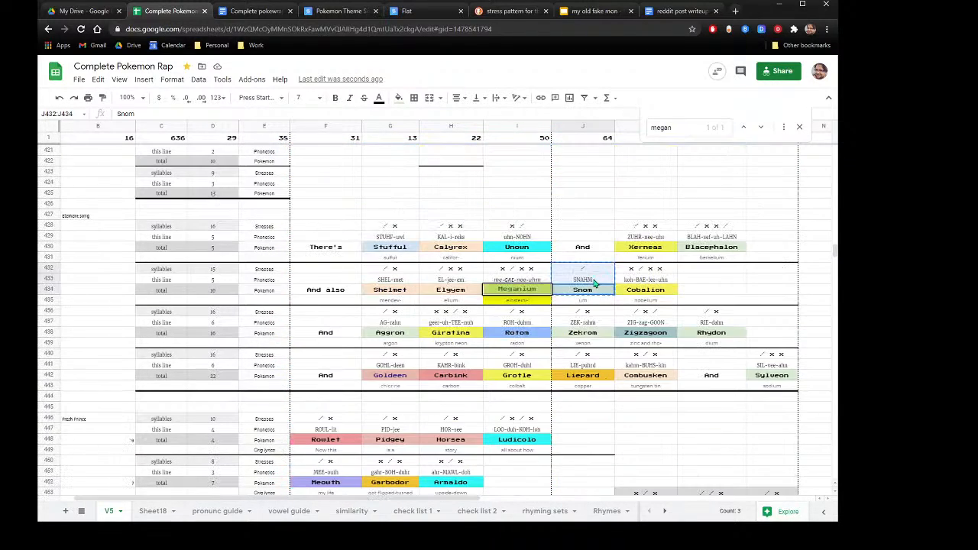
scroll(690, 291, "down", 6)
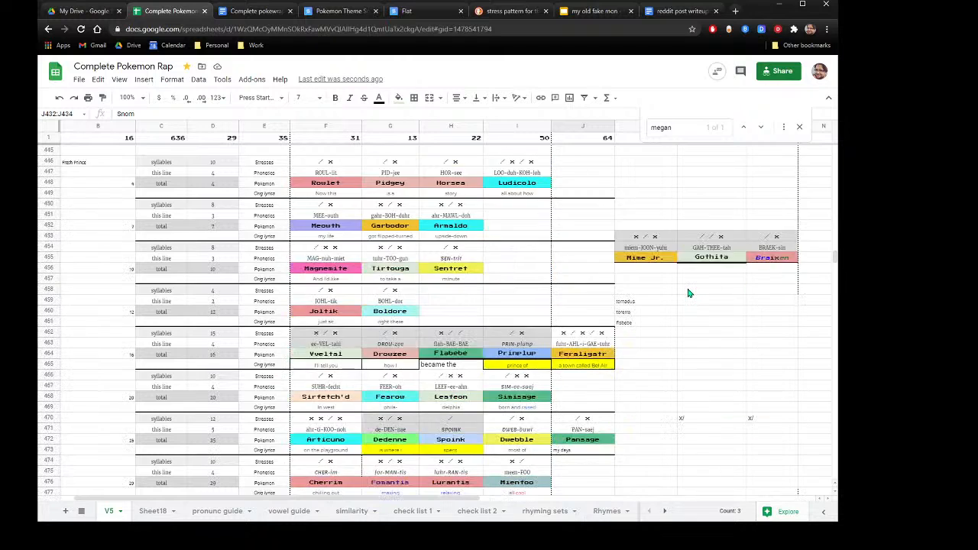
scroll(688, 294, "down", 4)
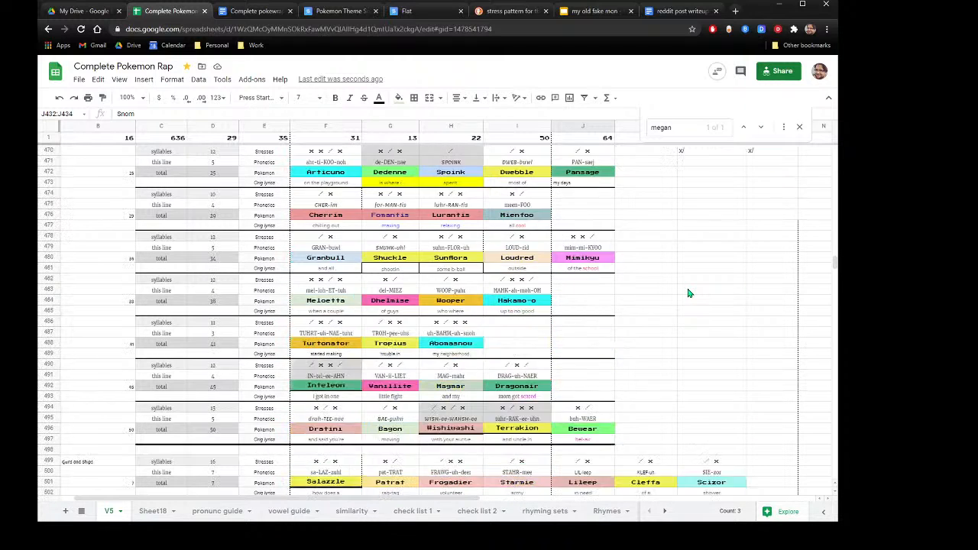
scroll(688, 293, "up", 3)
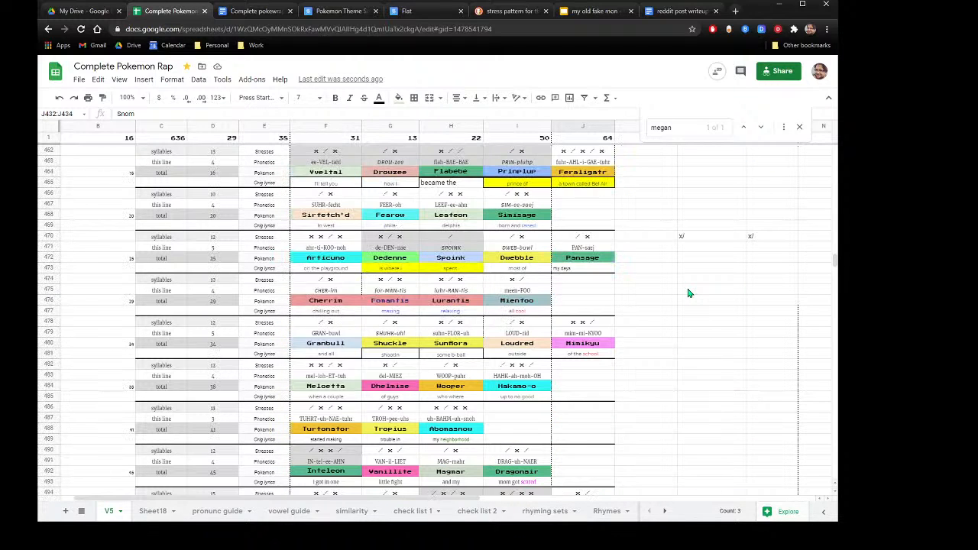
right_click(665, 238)
left_click(701, 197)
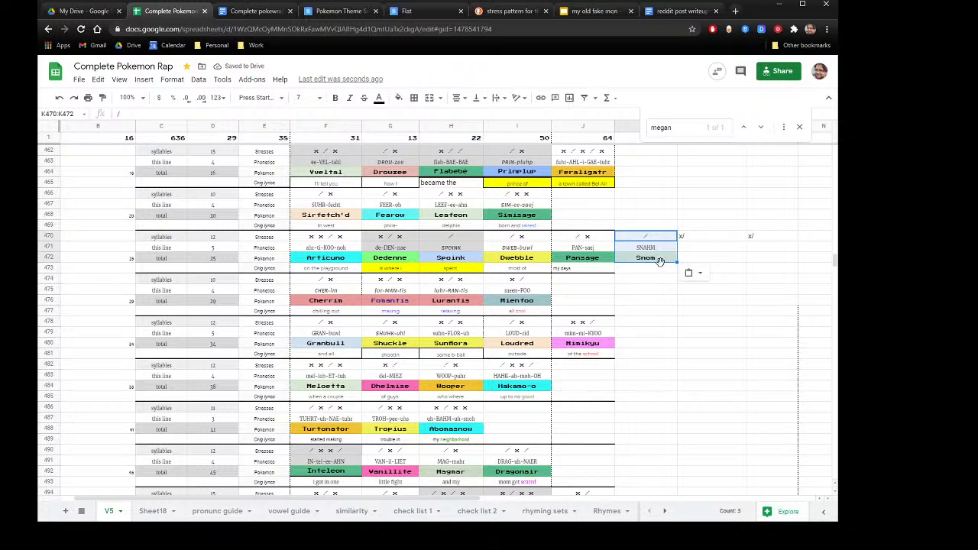
Move Spoink with its stress and phonetics from H470:H472 out of the Fresh Prince line to L470:L472.
left_click_drag(457, 261, 458, 240)
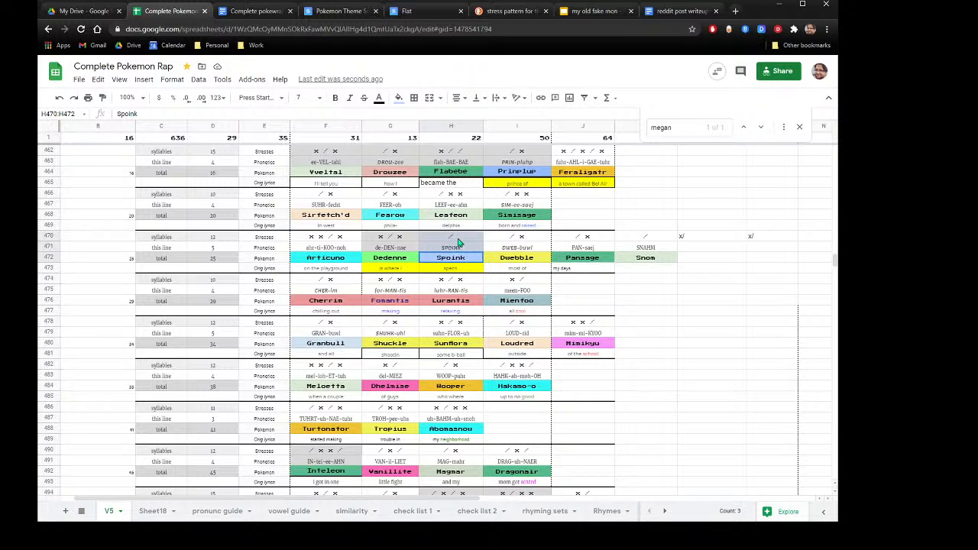
right_click(459, 241)
left_click(487, 140)
right_click(707, 233)
left_click(738, 188)
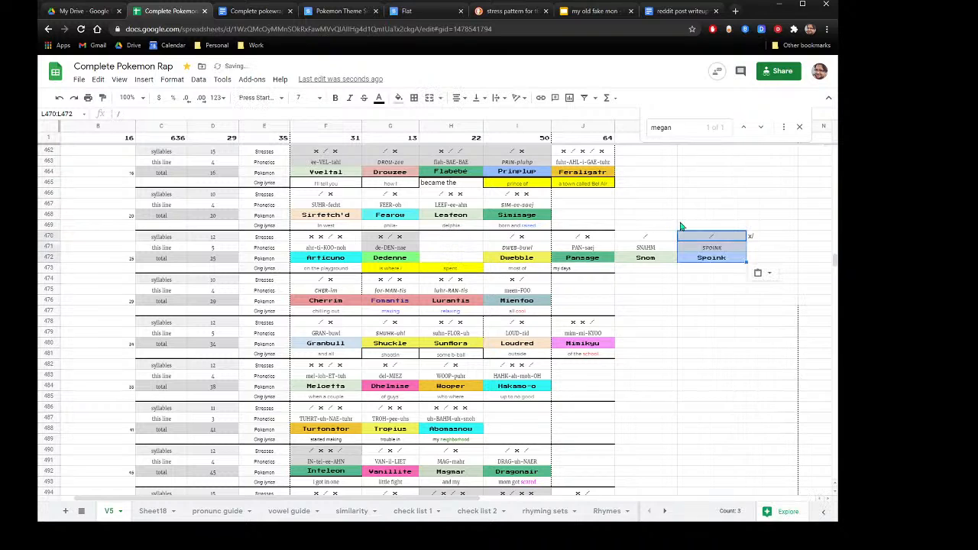
Move Snom with its stress and phonetics from K470:K472 into the vacated Fresh Prince slot H470:H472.
left_click_drag(632, 261, 638, 242)
right_click(638, 242)
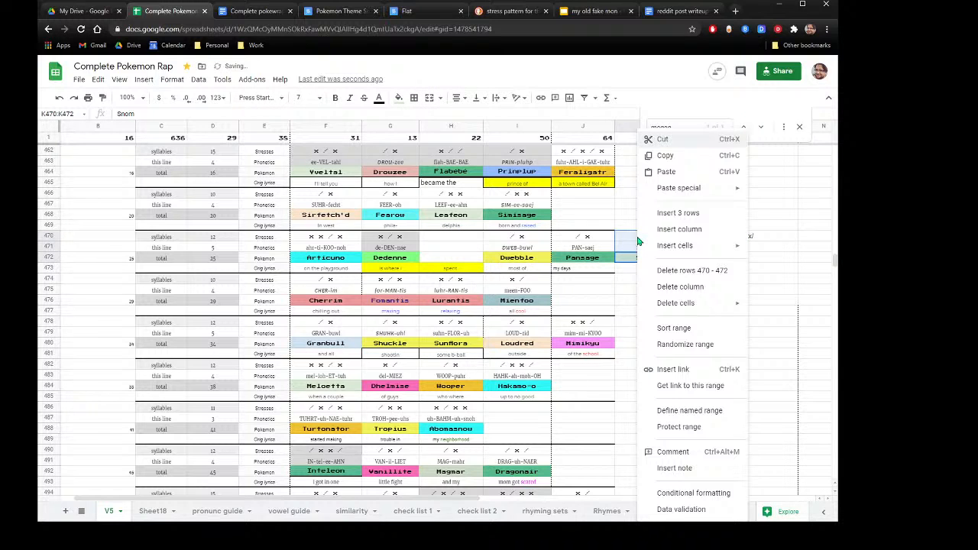
left_click(662, 141)
right_click(432, 239)
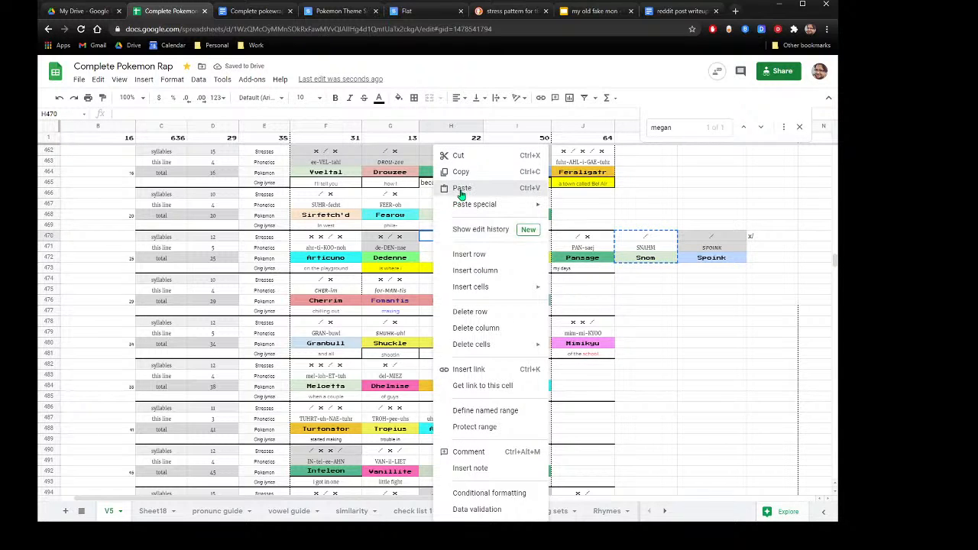
left_click(461, 193)
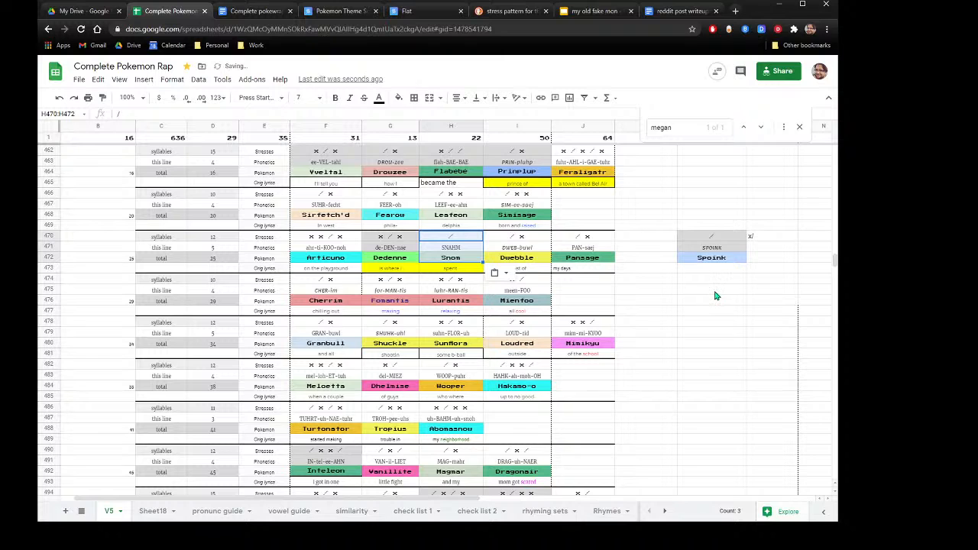
left_click_drag(707, 258, 703, 243)
right_click(702, 243)
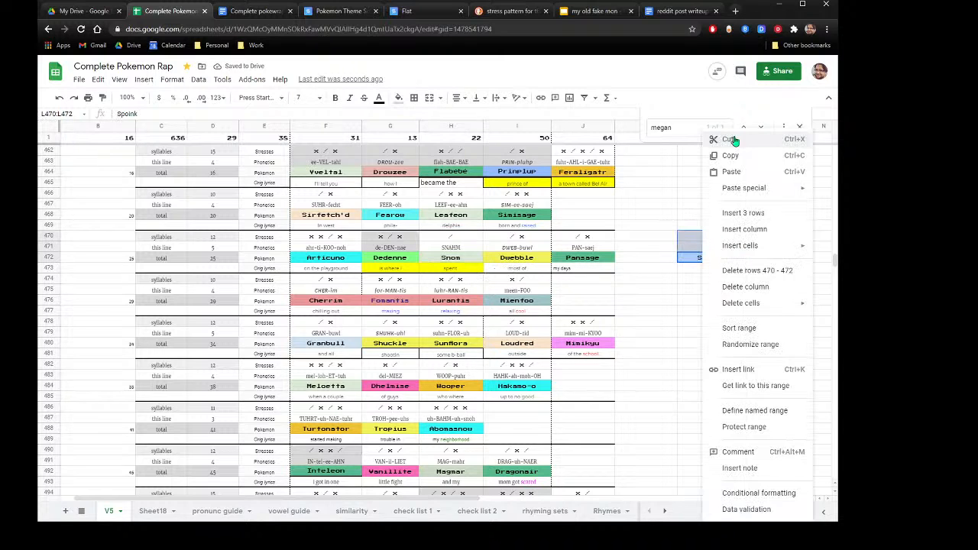
left_click(656, 185)
Fill Snom's stress and phonetics cells H470:H471 with gray.
left_click_drag(441, 238, 441, 249)
left_click(398, 98)
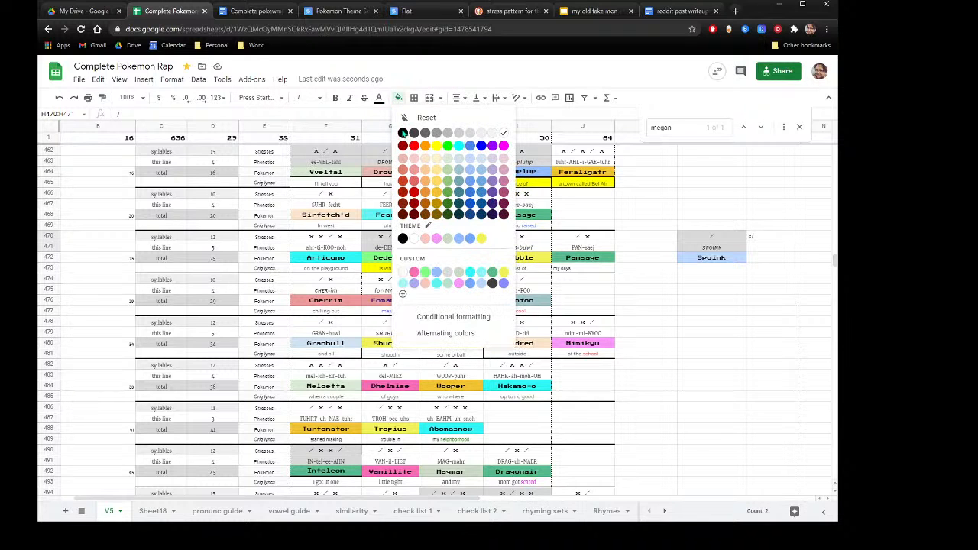
left_click(459, 134)
Look through the V5 song sections above the Fresh Prince song for open slots, focusing on the Yakko's World rows.
scroll(372, 282, "up", 15)
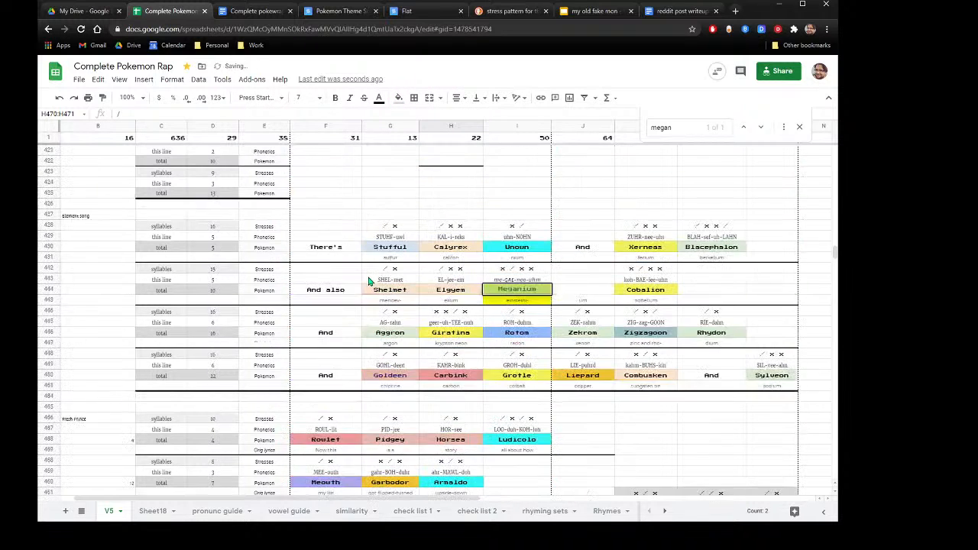
scroll(372, 276, "up", 10)
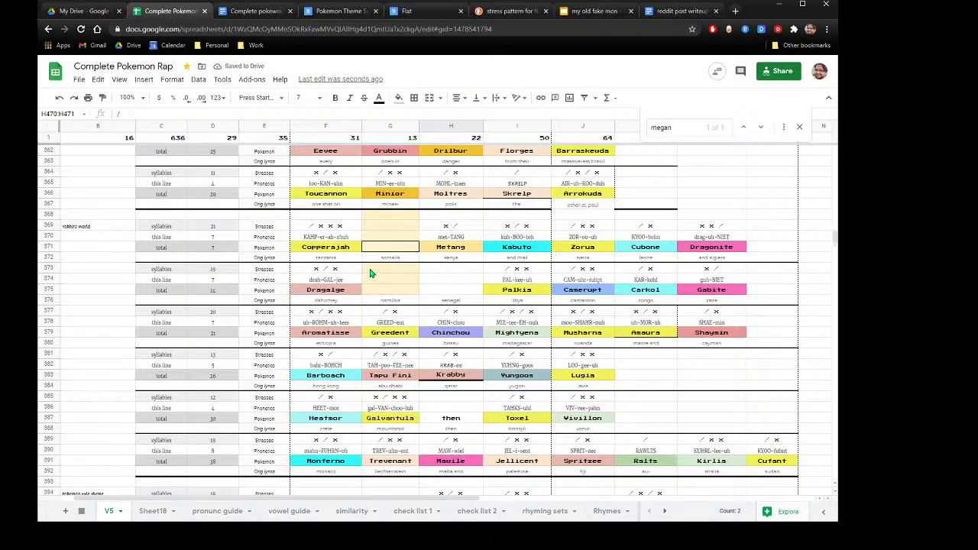
scroll(370, 272, "up", 3)
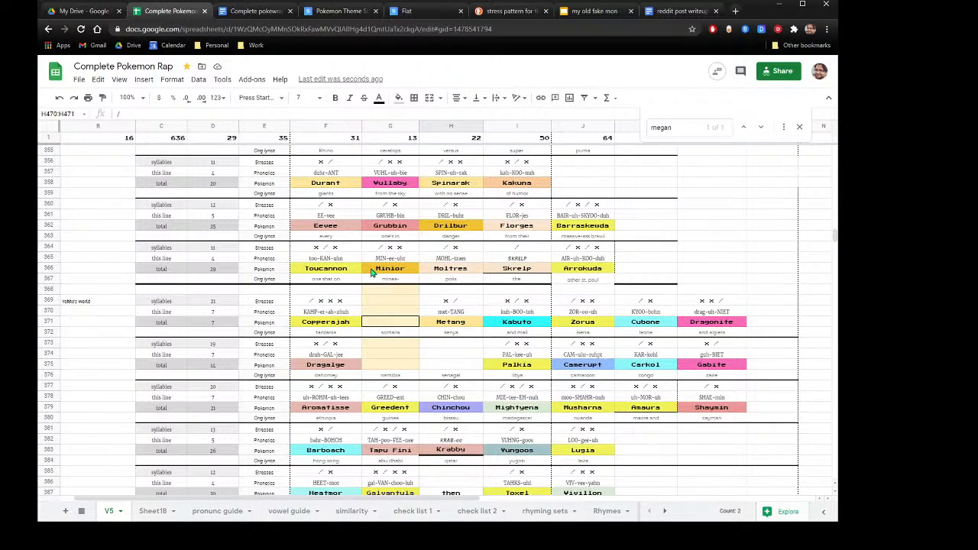
scroll(376, 272, "up", 5)
scroll(376, 273, "down", 5)
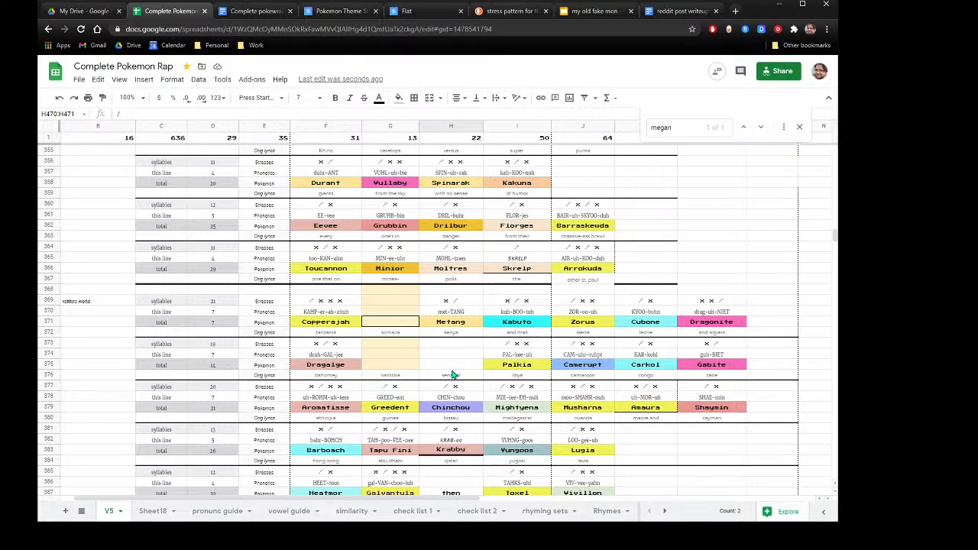
scroll(433, 344, "up", 7)
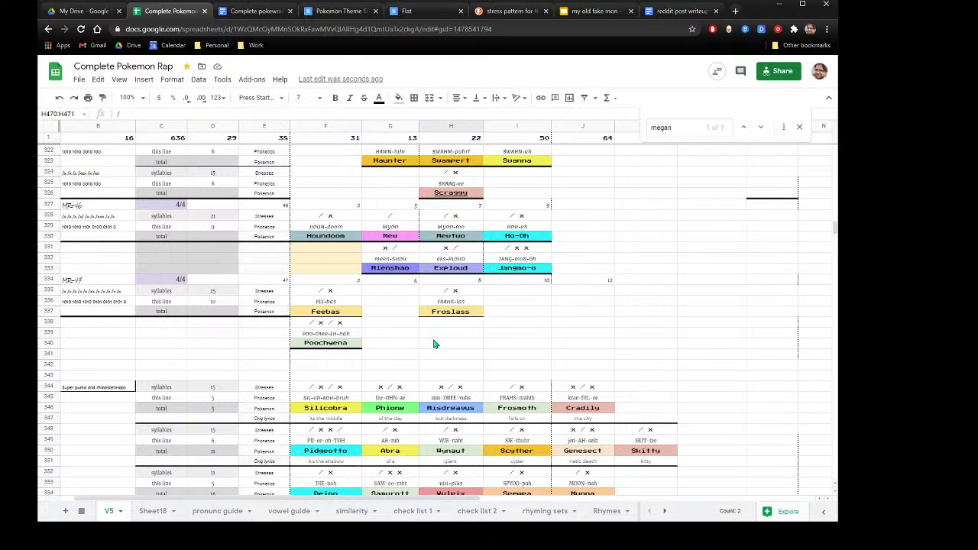
scroll(433, 343, "down", 7)
scroll(433, 344, "down", 2)
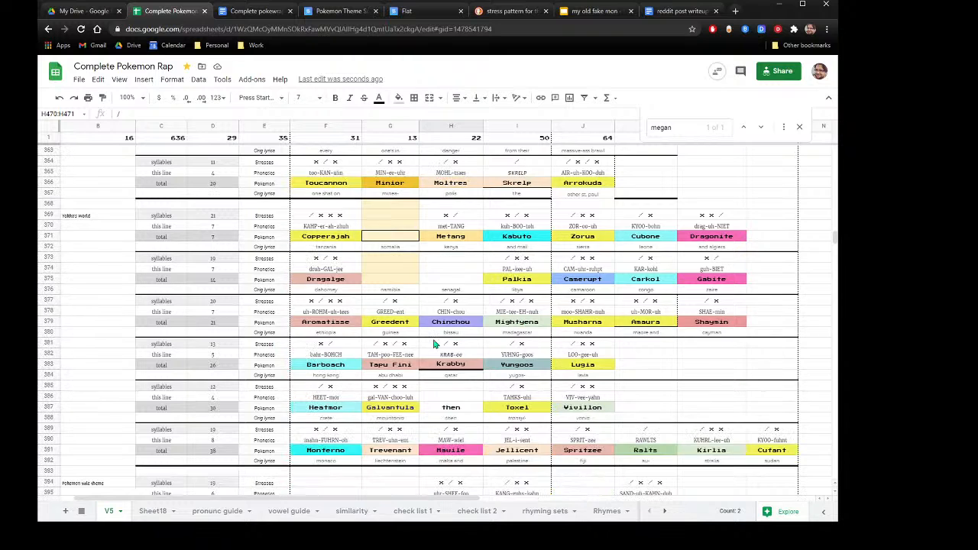
scroll(433, 345, "up", 2)
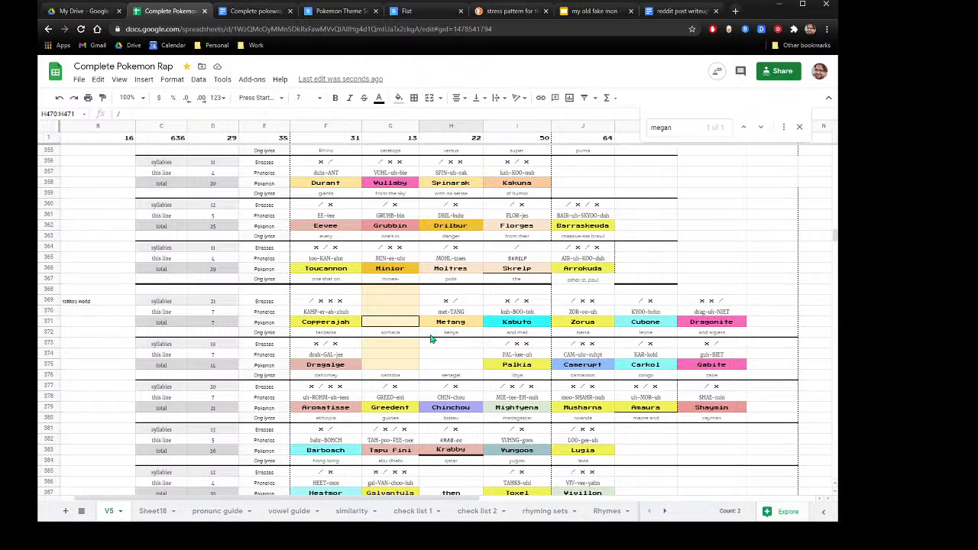
Enter the stress patterns of the open Yakko's World slots: x/xx in G368, x/xx in G373 and /xx in H373.
left_click(383, 291)
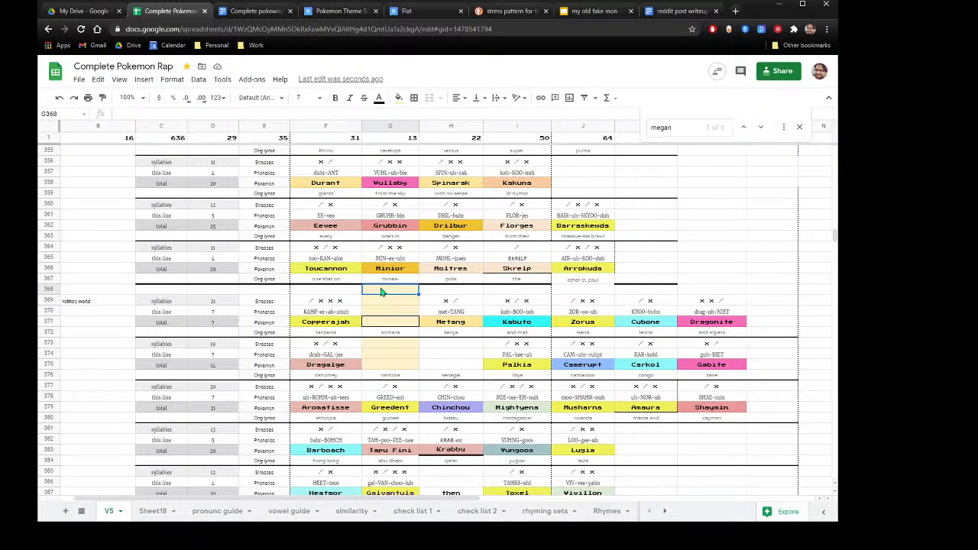
type("x/xx")
left_click(383, 346)
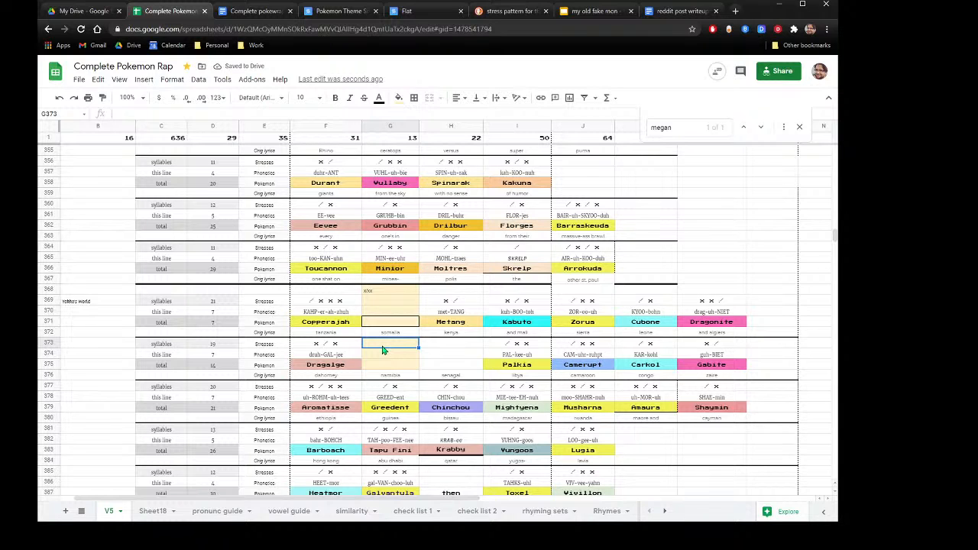
type("x/xx")
left_click(459, 348)
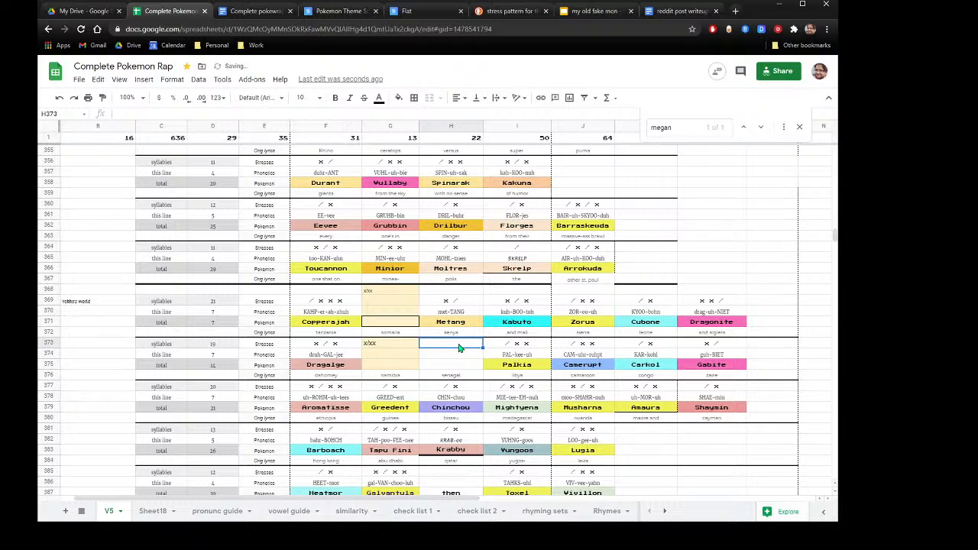
type("/xx")
Examine the four-syllable 0100 column of the pronunc guide for x/xx candidates, selecting Solgaleo, Serperior and Naganadel.
left_click(402, 357)
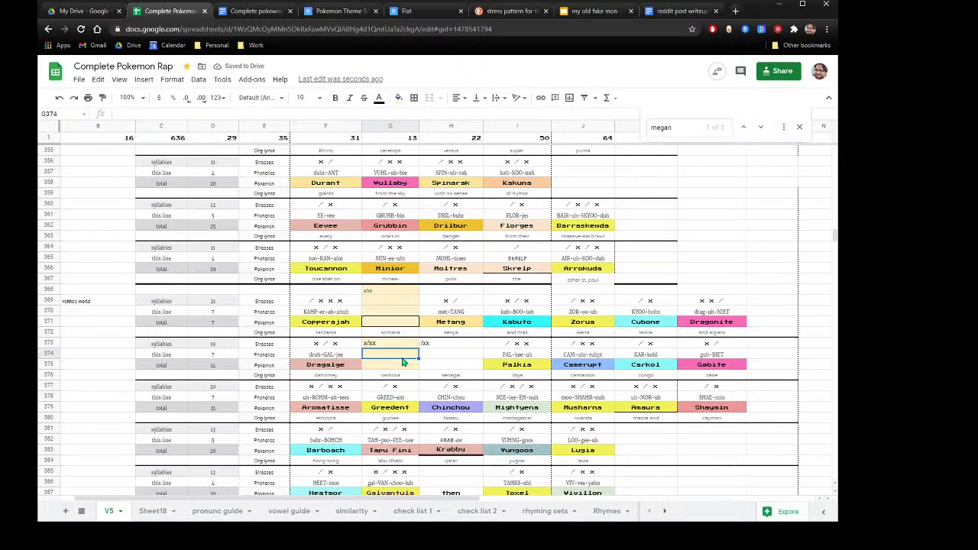
left_click(210, 511)
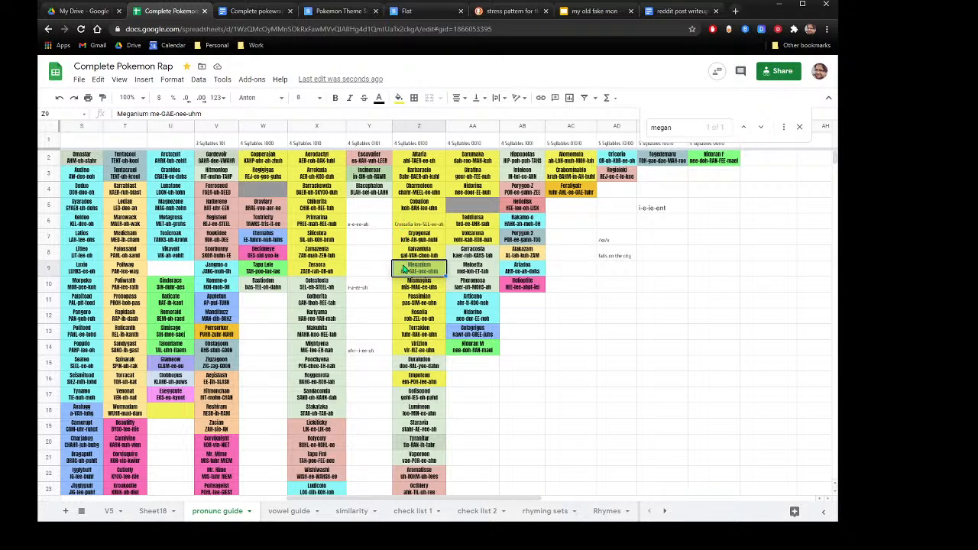
scroll(404, 269, "down", 2)
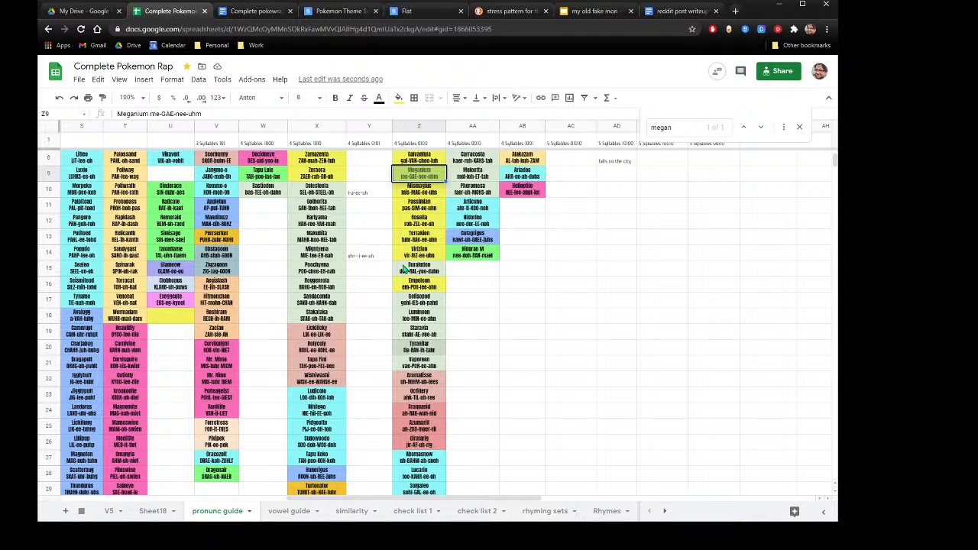
scroll(404, 269, "down", 2)
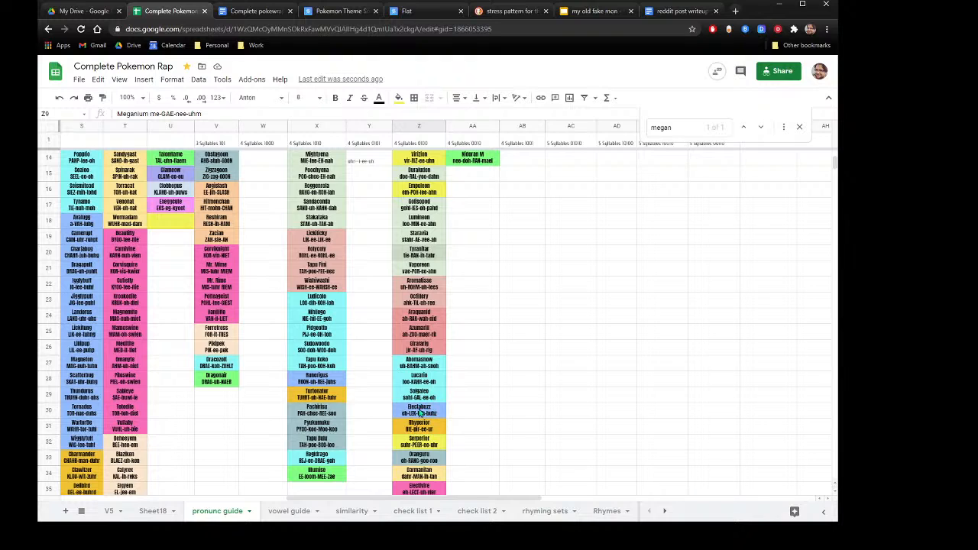
left_click(420, 395)
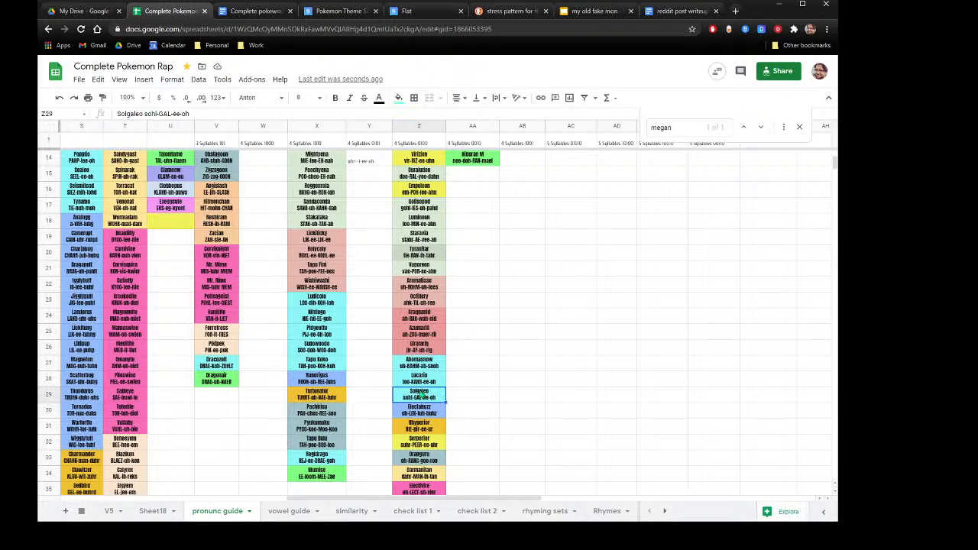
scroll(368, 360, "down", 2)
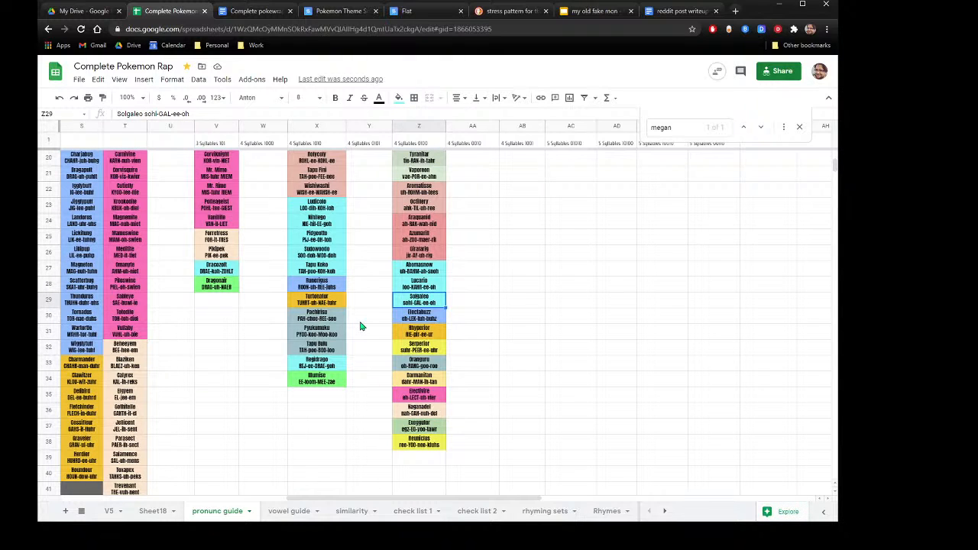
left_click(413, 349)
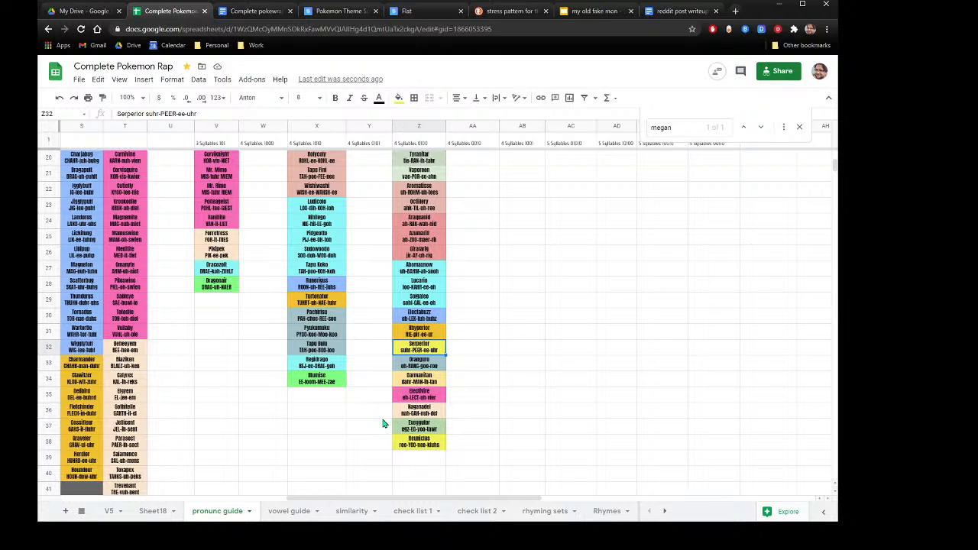
left_click(435, 412)
Find Naganadel in the V5 sheet and cut its stress, phonetics and name cells K138:K140.
left_click(109, 515)
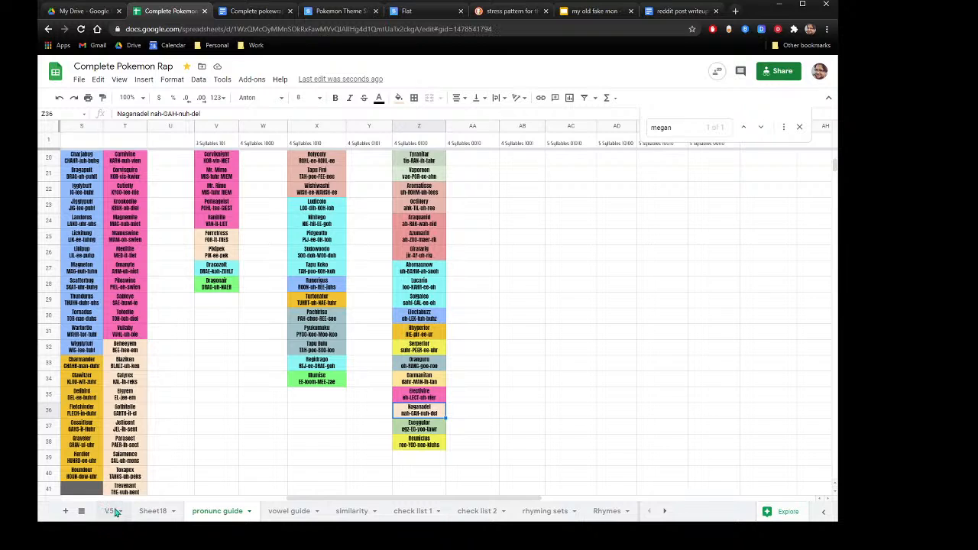
left_click(674, 128)
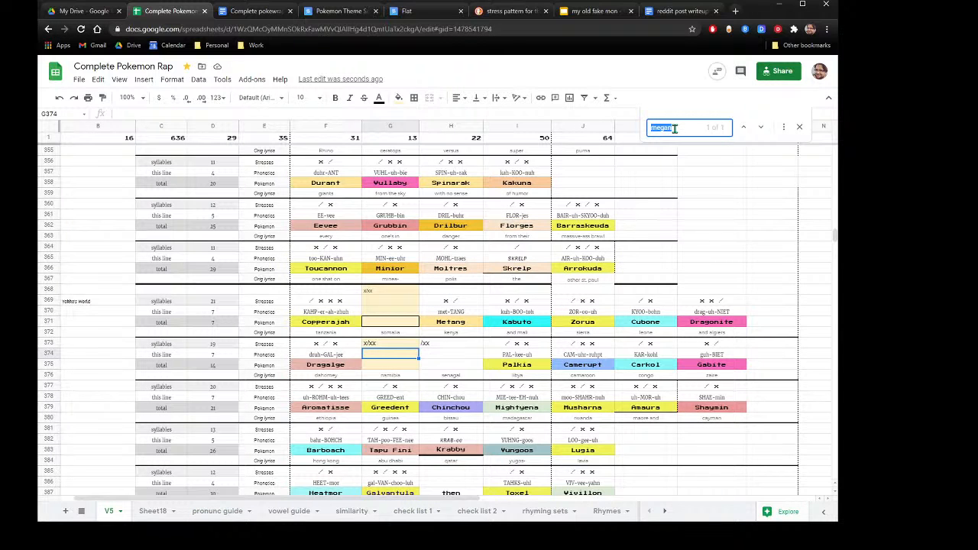
type("nagan")
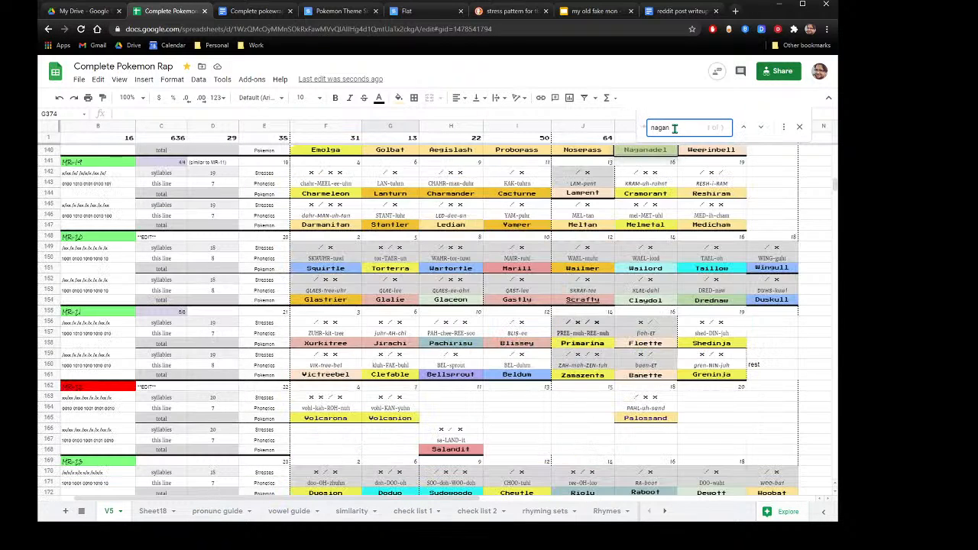
scroll(664, 201, "up", 3)
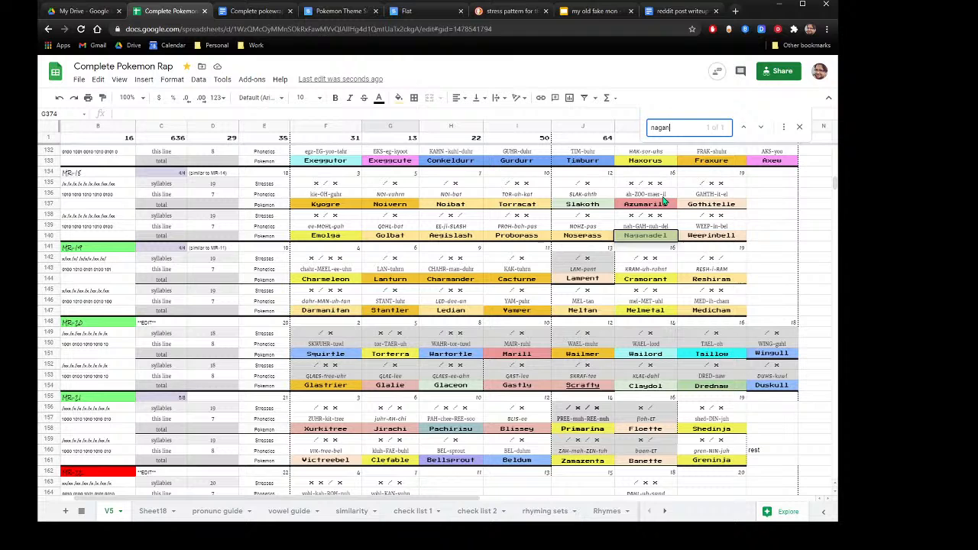
left_click(586, 226)
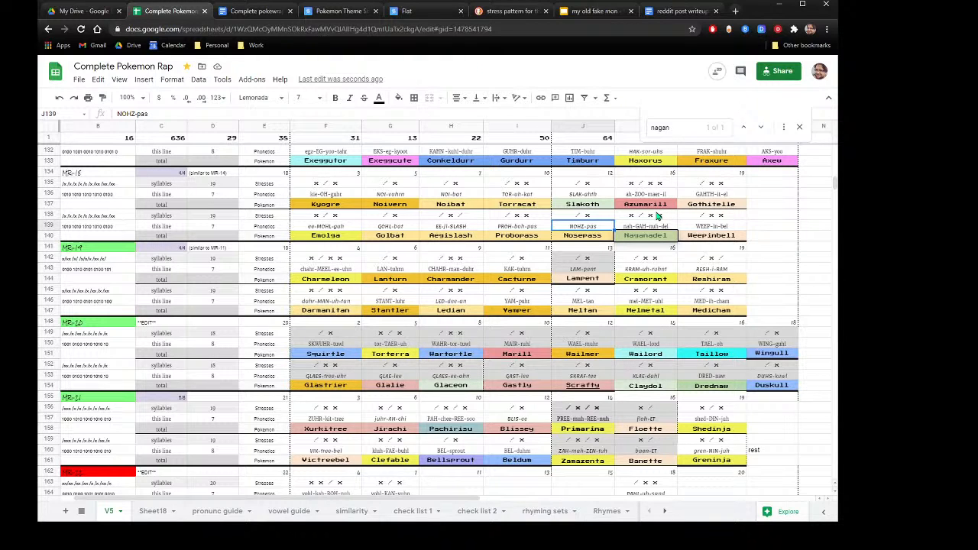
left_click_drag(657, 217, 655, 235)
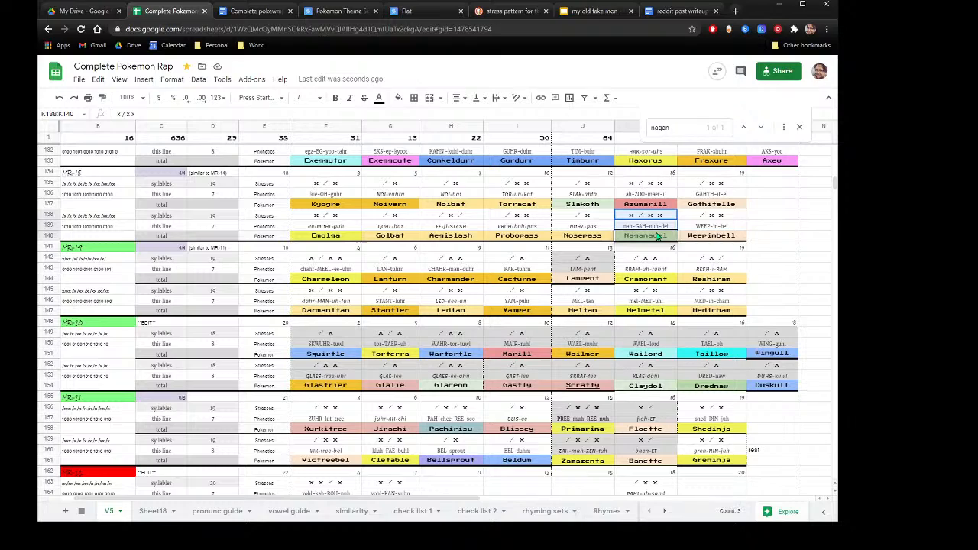
right_click(655, 234)
left_click(689, 141)
Paste the cut Naganadel block into the open Yakko's World slot G369:G371.
scroll(524, 200, "down", 20)
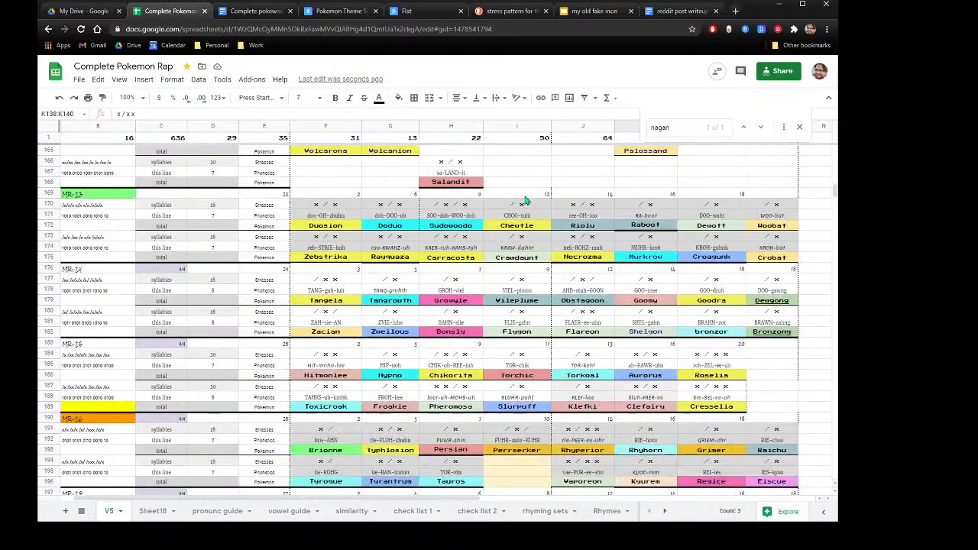
scroll(526, 200, "down", 15)
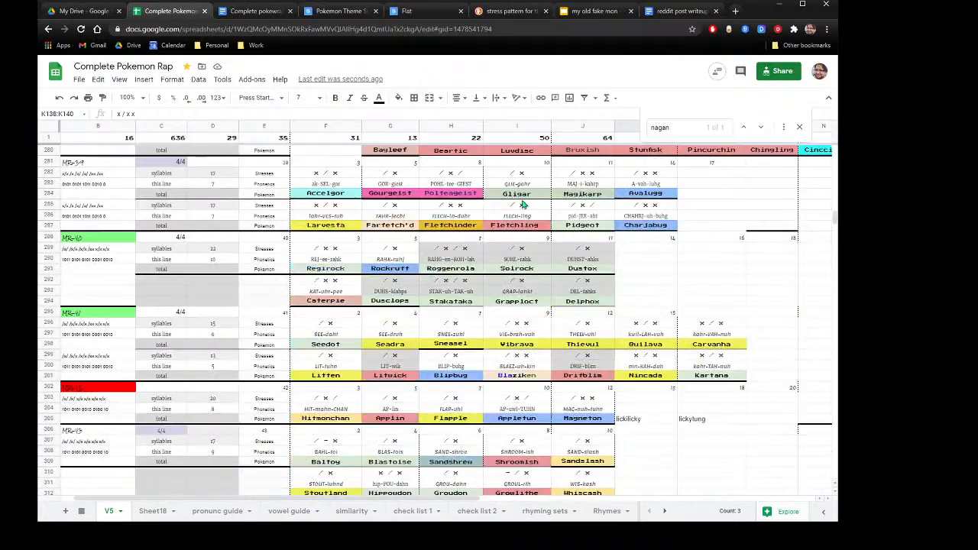
scroll(489, 197, "down", 8)
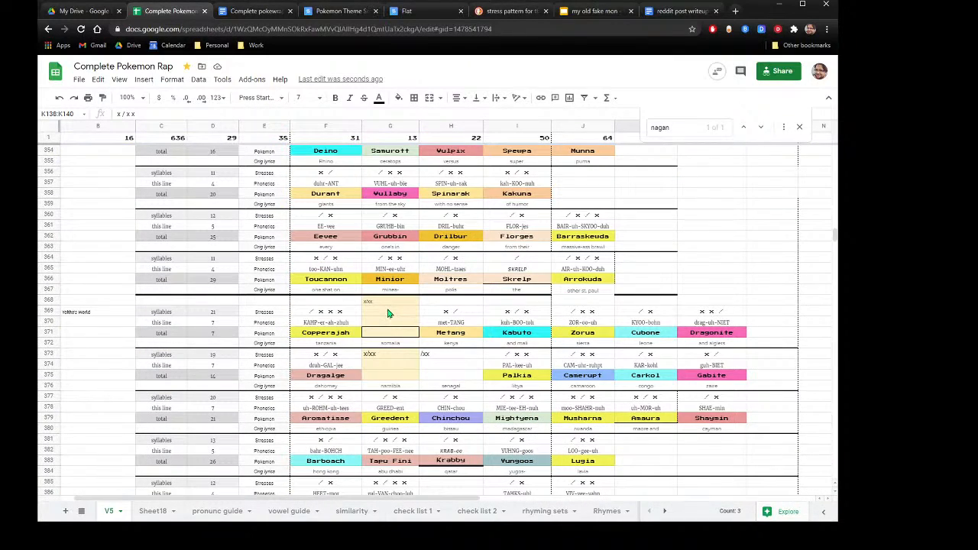
right_click(388, 312)
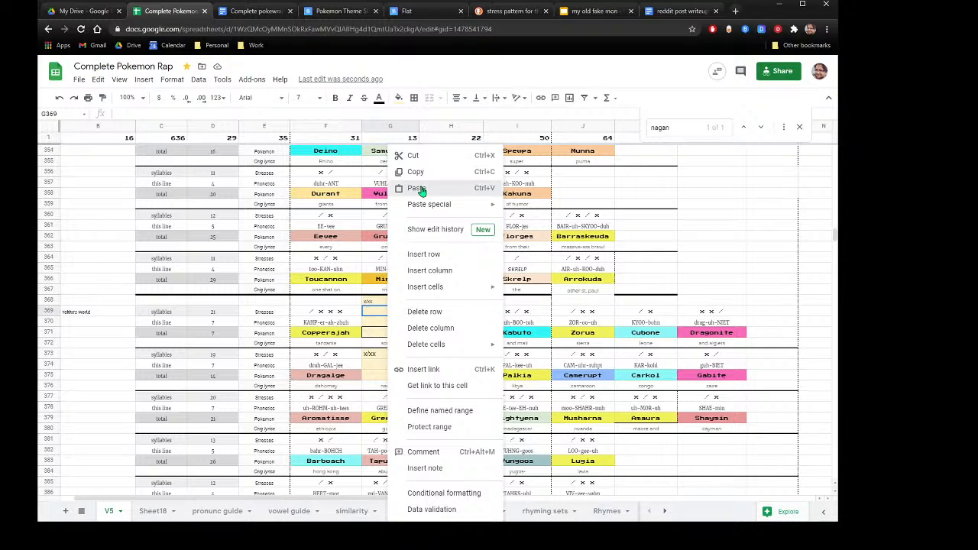
left_click(416, 188)
left_click(457, 314)
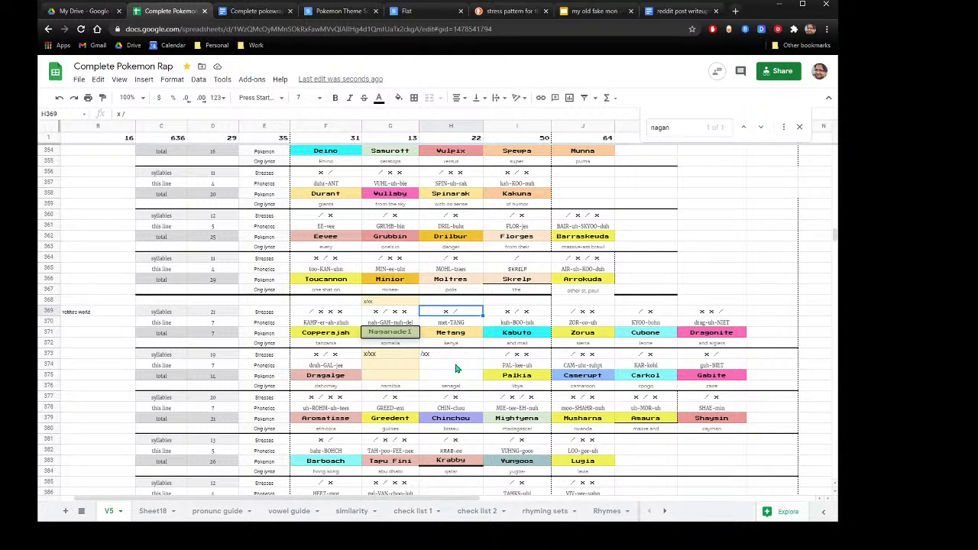
Examine the name list in Sheet18 for candidates for the open Yakko's World slots in row 373, checking Sableye and Talonflame.
left_click(392, 366)
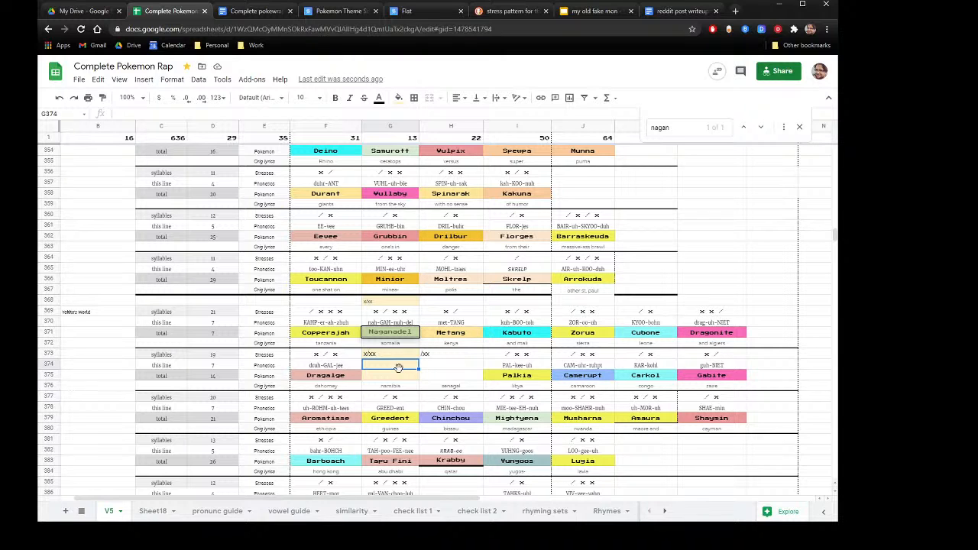
left_click(155, 514)
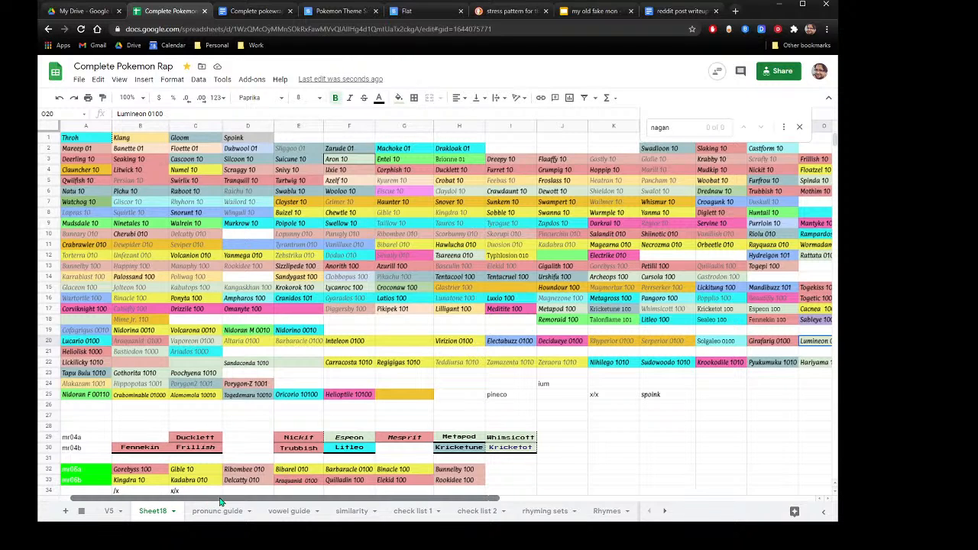
scroll(233, 502, "right", 1)
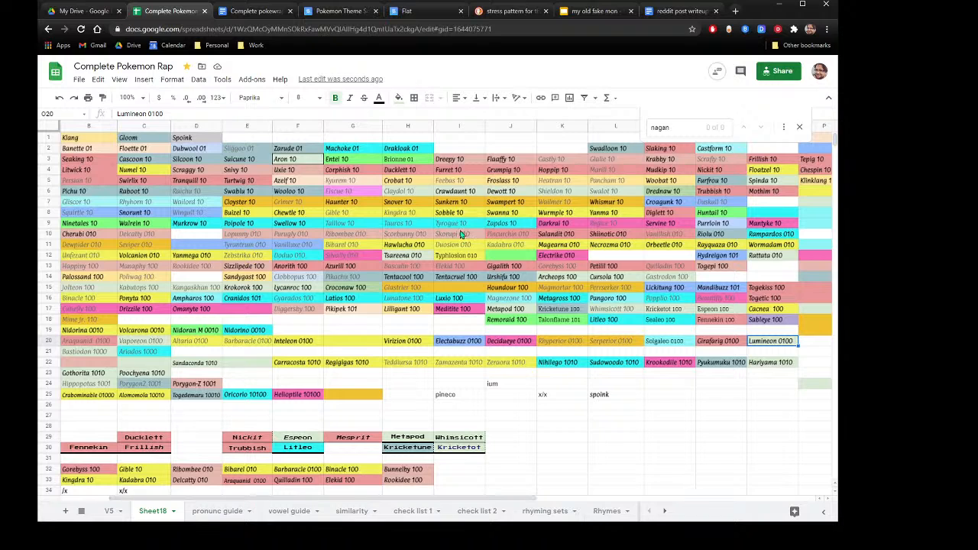
left_click(762, 320)
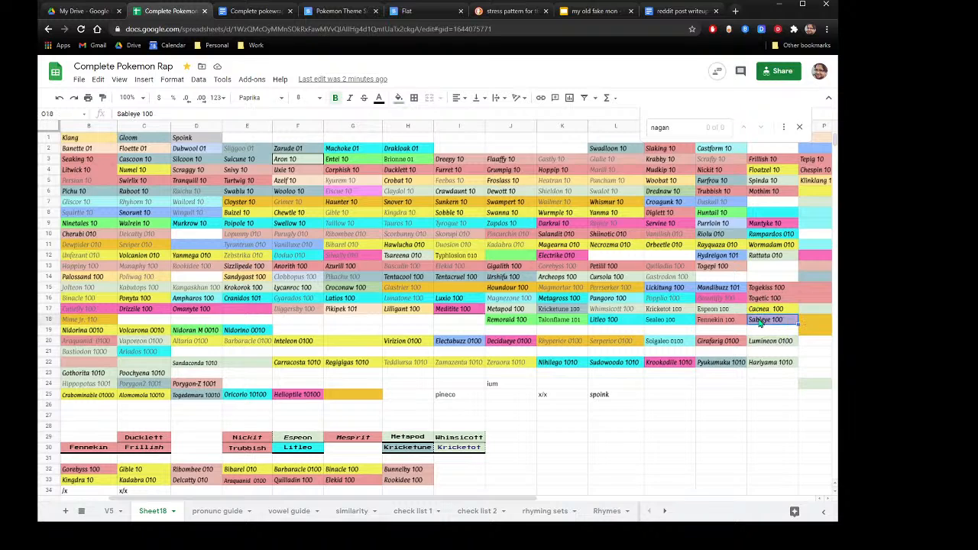
left_click(335, 99)
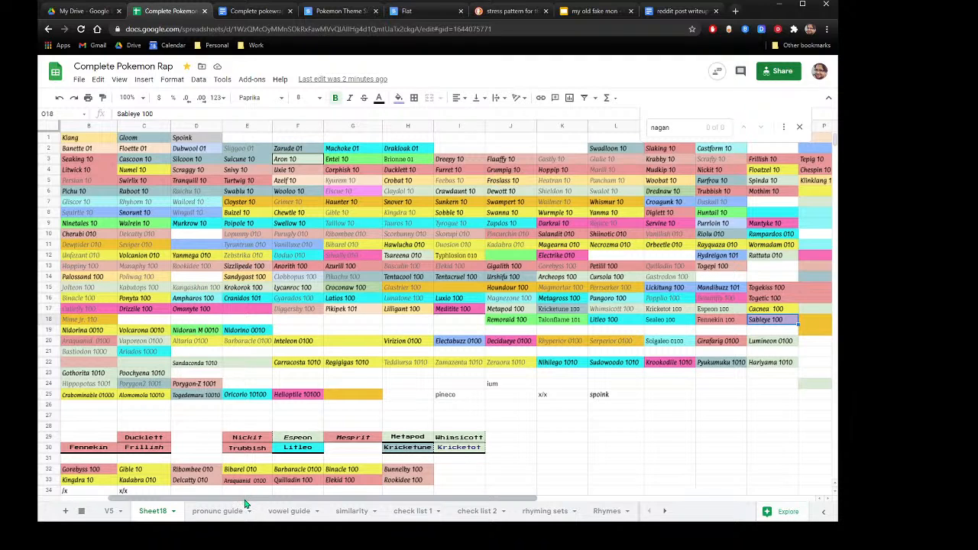
left_click_drag(245, 499, 169, 493)
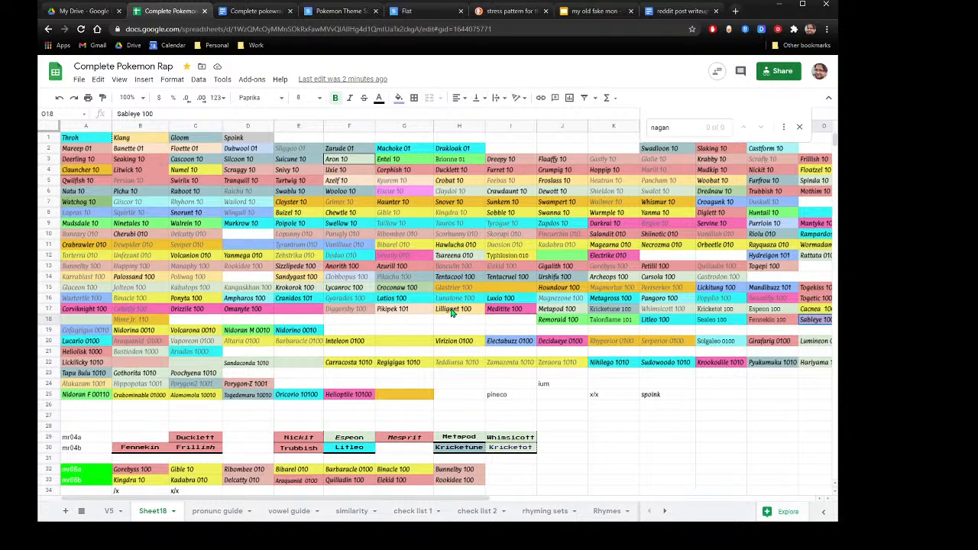
left_click(603, 321)
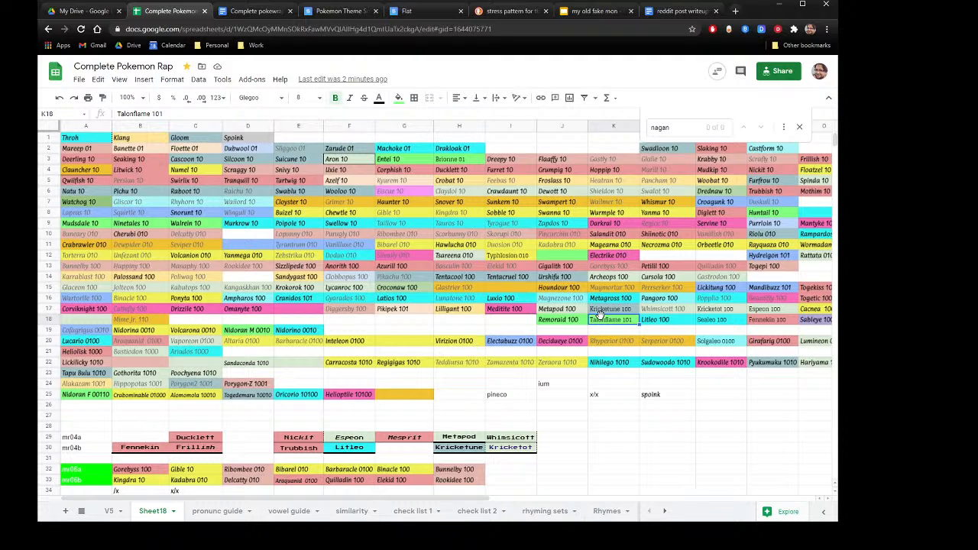
left_click(107, 512)
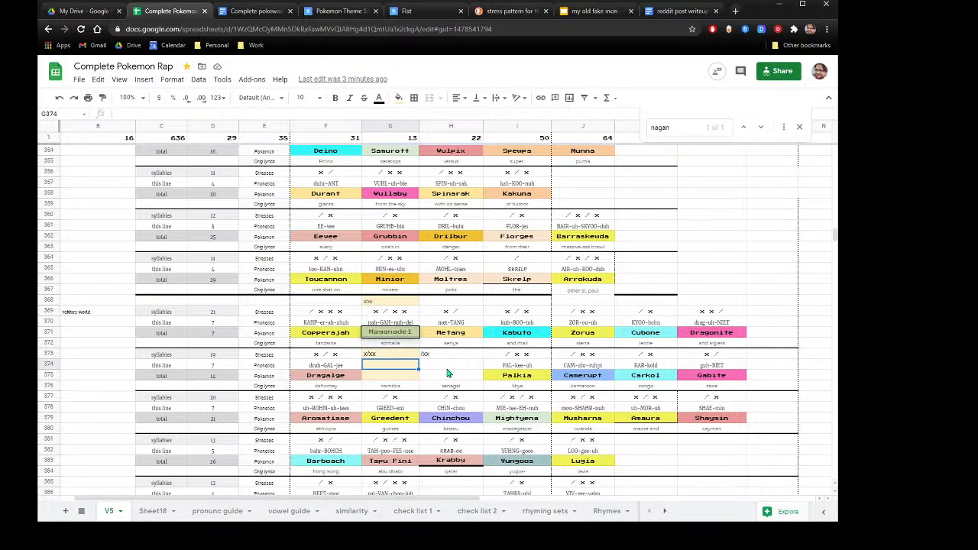
left_click(152, 510)
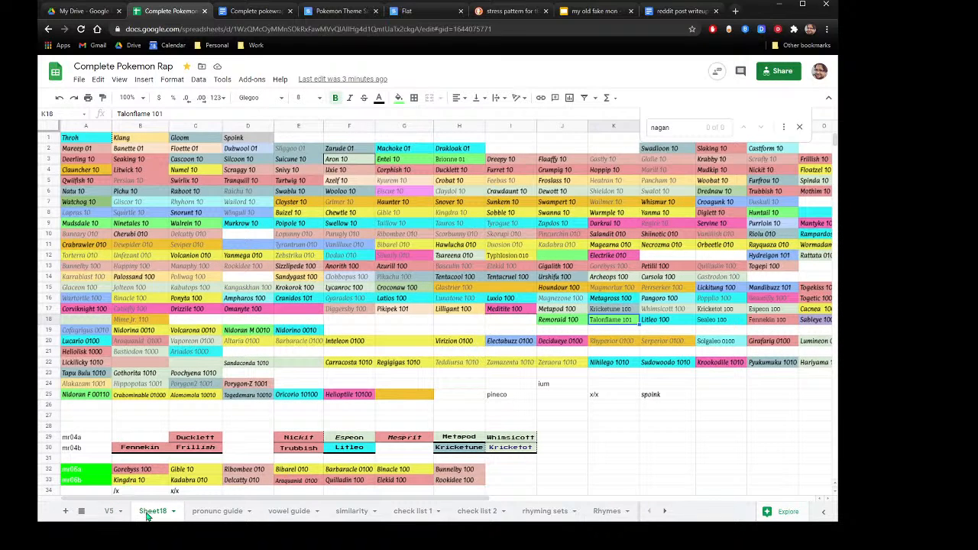
Find Cherubi in the V5 sheet and cut its stress, phonetics and name cells N11:N13.
left_click(111, 511)
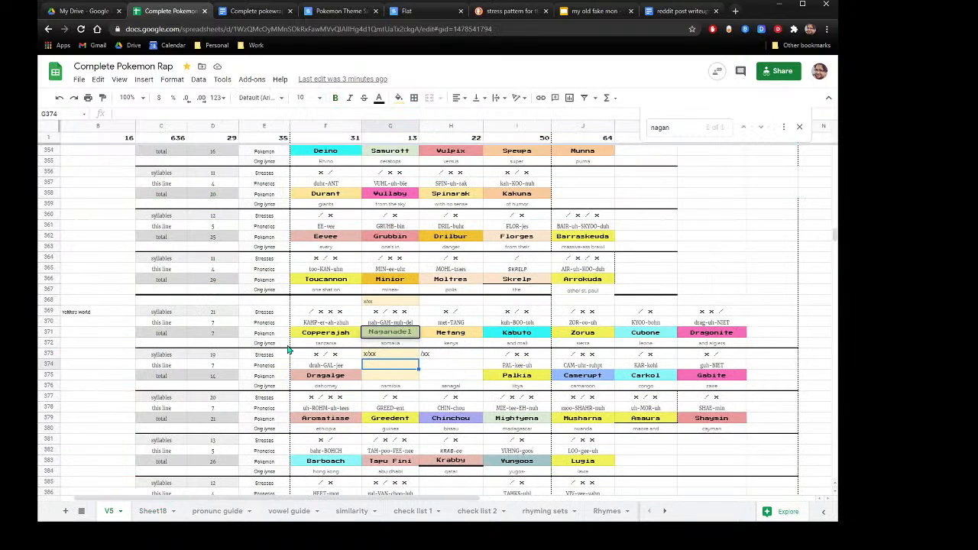
left_click(698, 126)
type("chri")
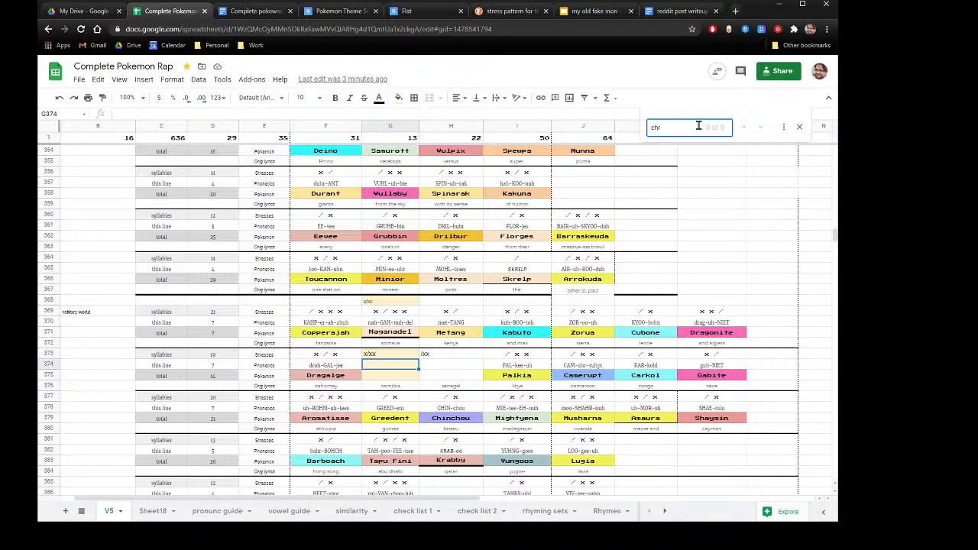
key("BackSpace")
type("eru")
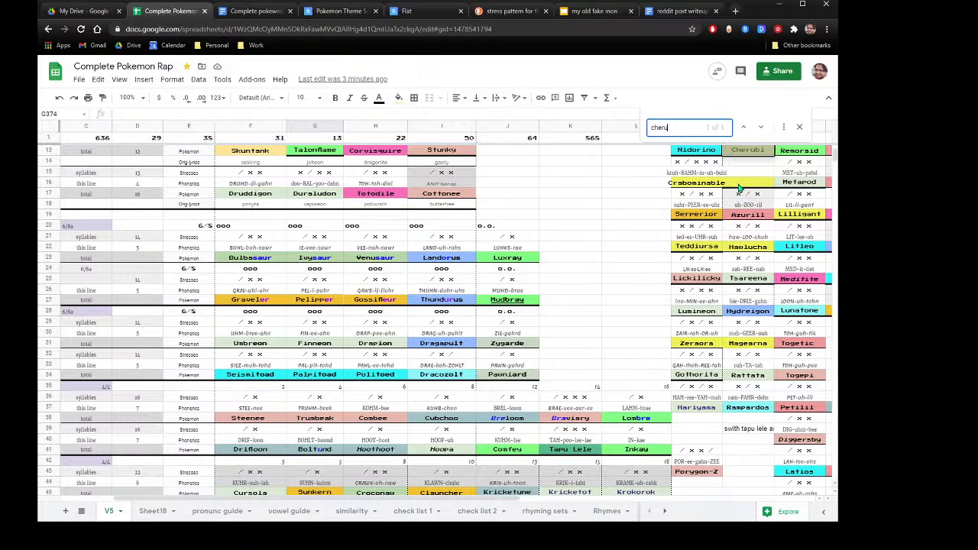
scroll(739, 188, "up", 3)
left_click_drag(748, 237, 751, 222)
right_click(751, 222)
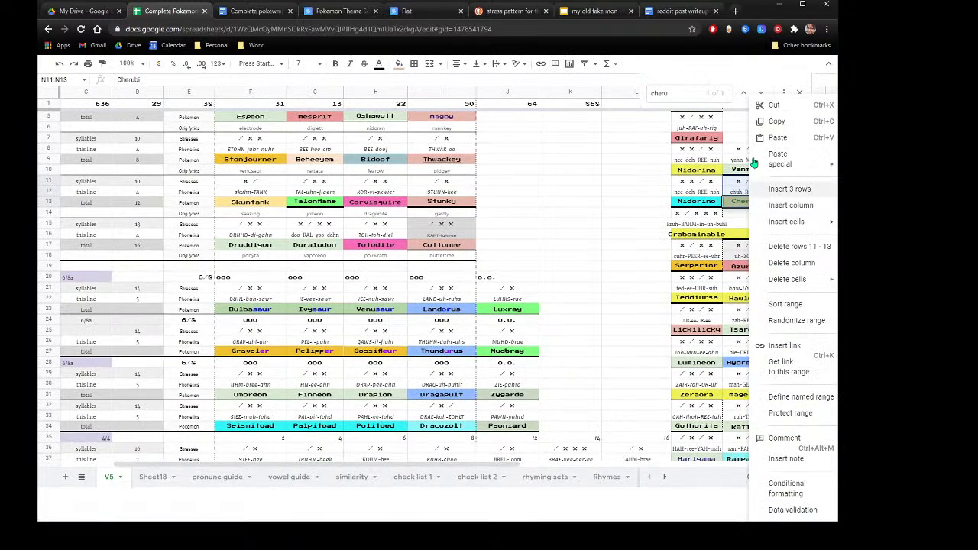
left_click(775, 106)
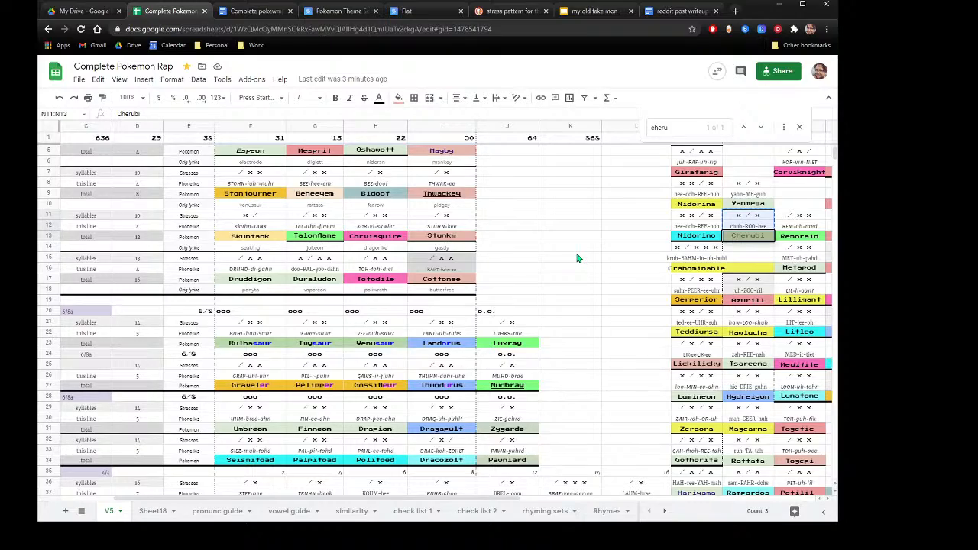
Paste the cut Cherubi block into the open Yakko's World slot G373:G375.
scroll(577, 258, "down", 15)
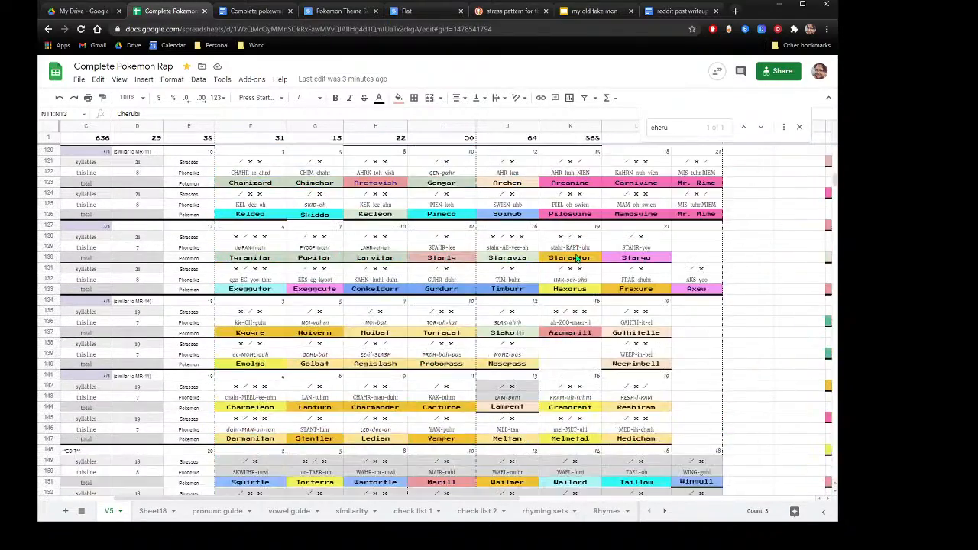
scroll(578, 258, "down", 12)
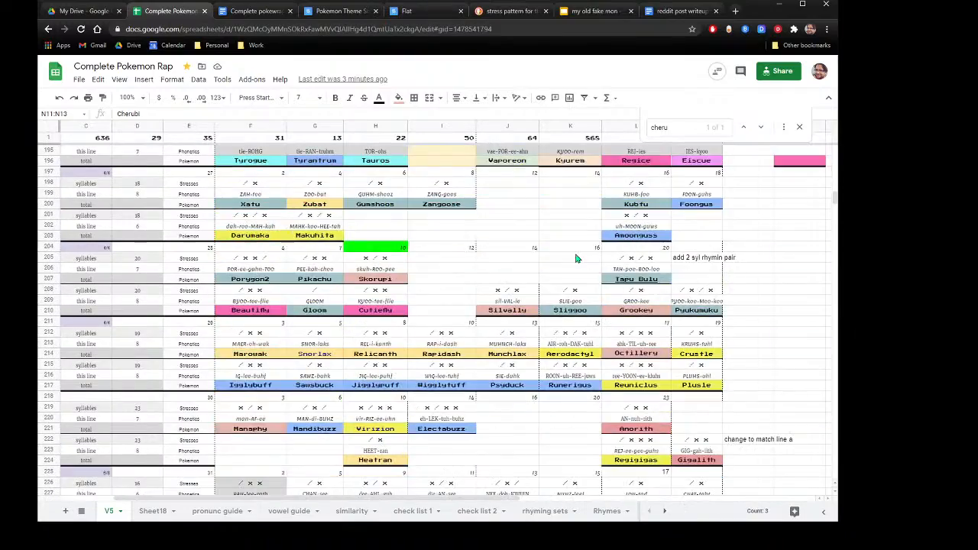
scroll(578, 258, "down", 6)
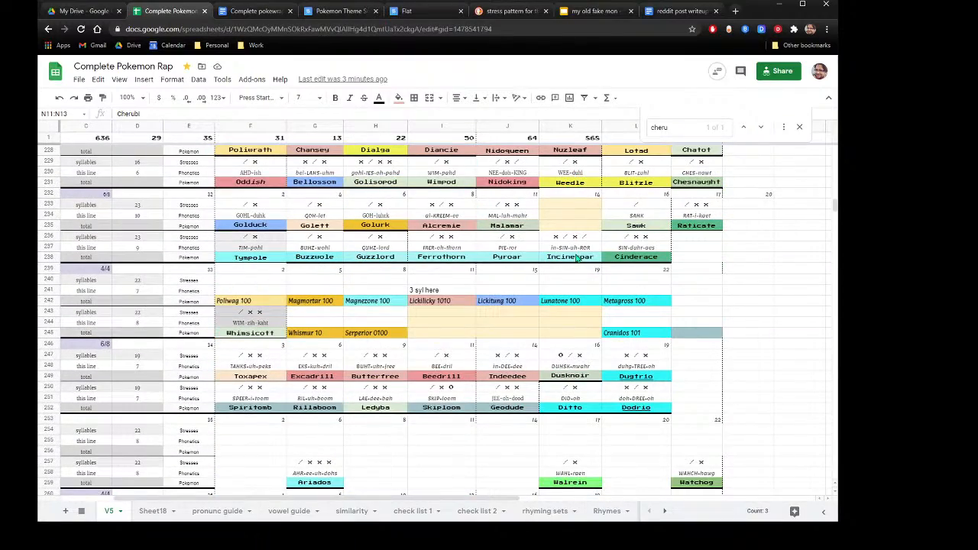
scroll(577, 258, "down", 12)
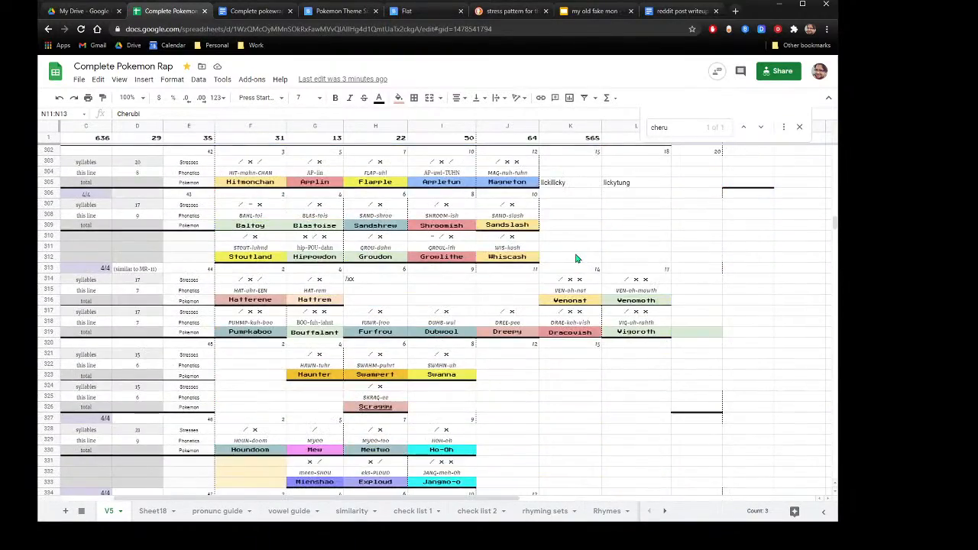
scroll(578, 258, "down", 3)
scroll(577, 258, "down", 3)
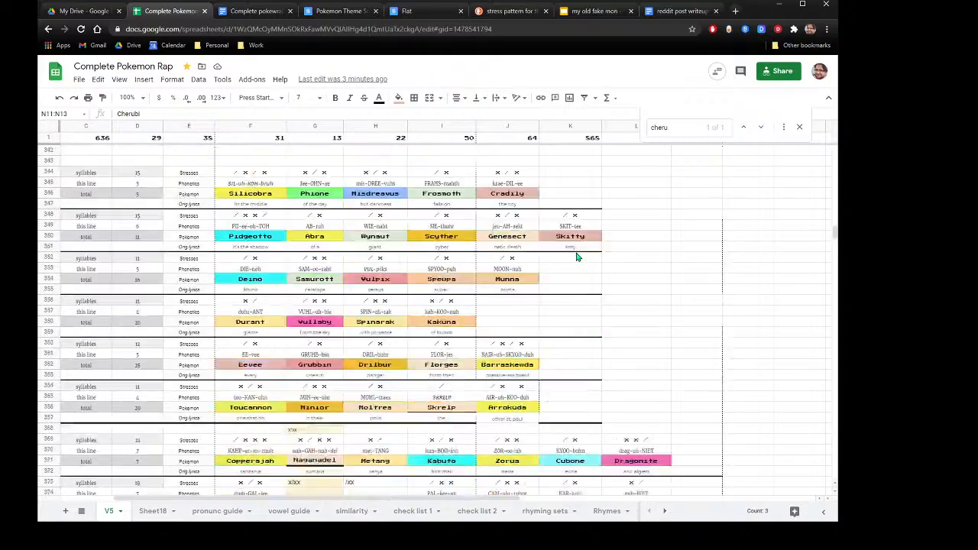
scroll(578, 257, "down", 20)
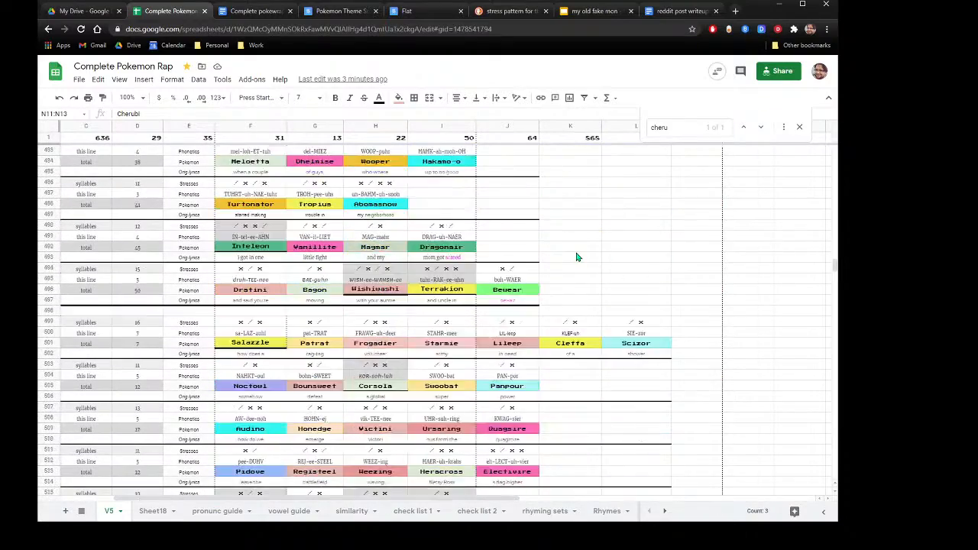
scroll(577, 257, "down", 12)
scroll(576, 258, "up", 20)
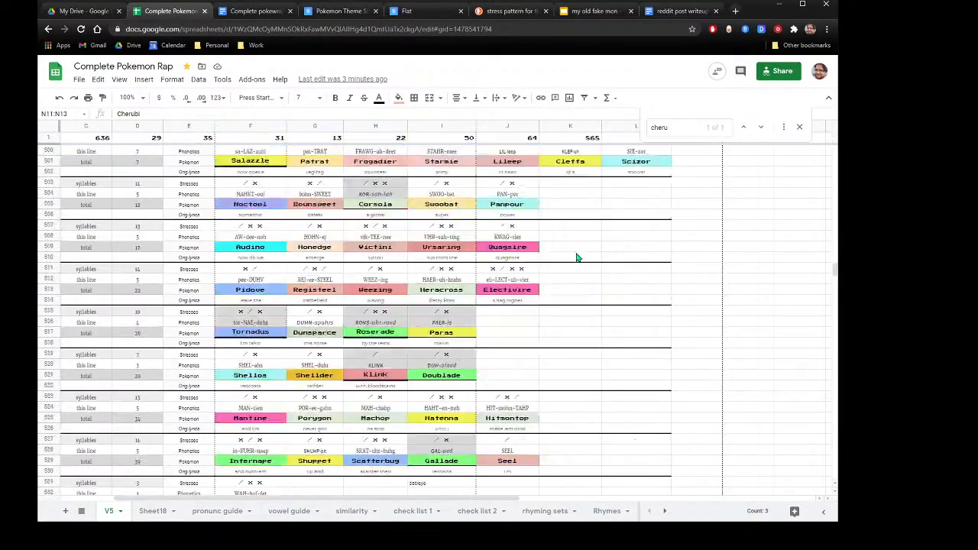
scroll(482, 240, "up", 2)
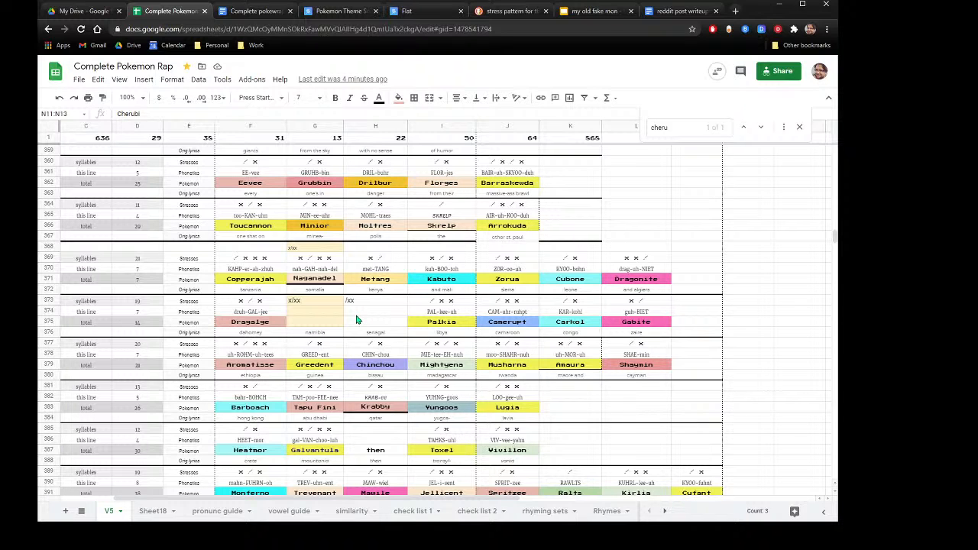
left_click(317, 304)
right_click(317, 304)
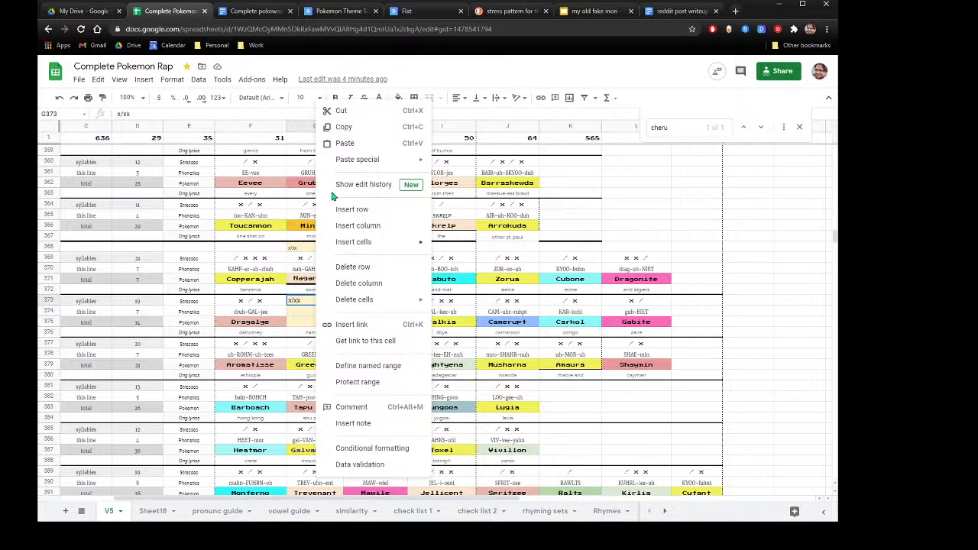
left_click(341, 144)
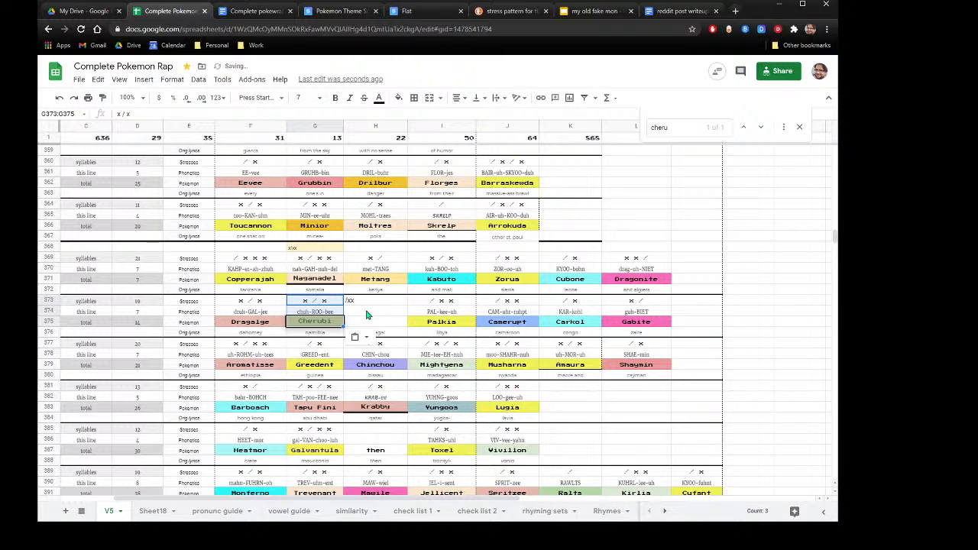
Set the stress pattern noted in H373, the open Yakko's World slot beside Cherubi, to x/xx.
left_click(386, 314)
left_click(346, 303)
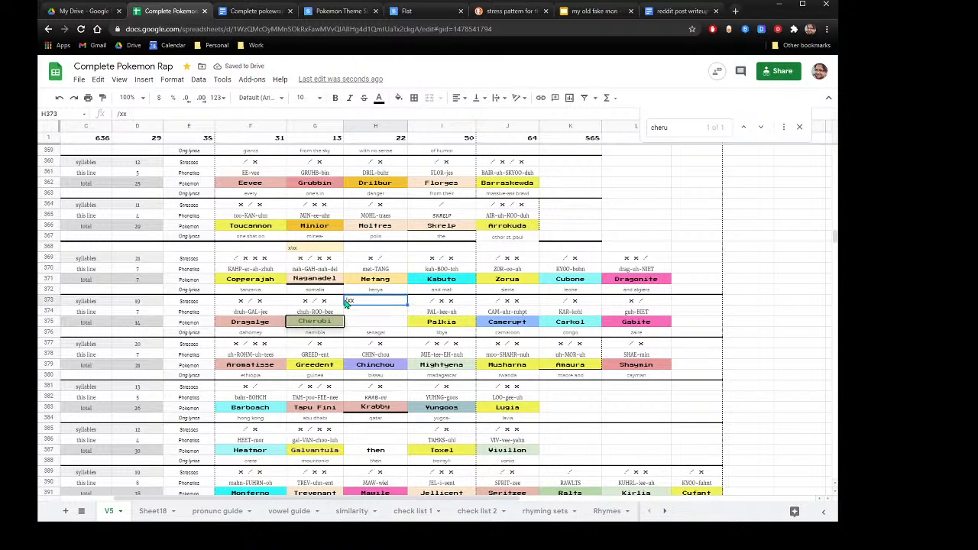
type("x/xx")
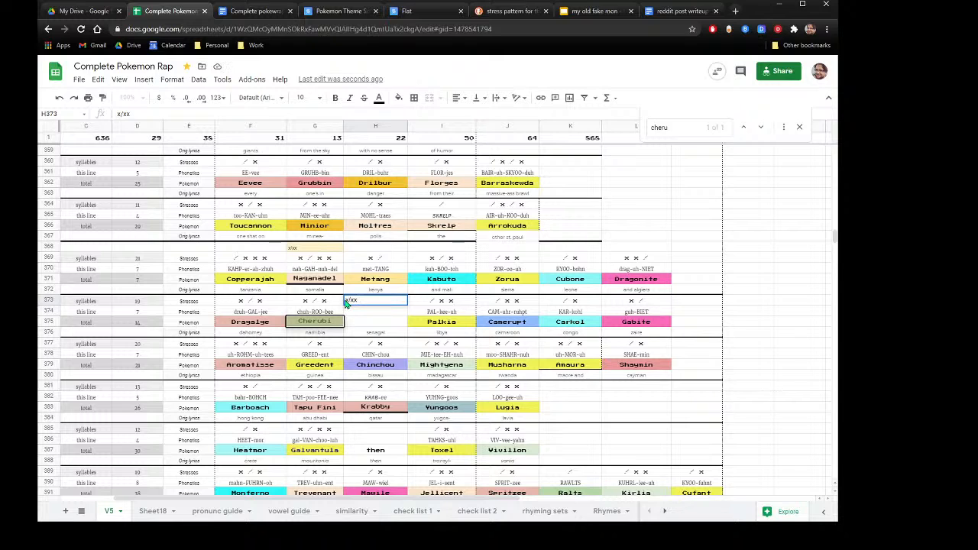
left_click(323, 303)
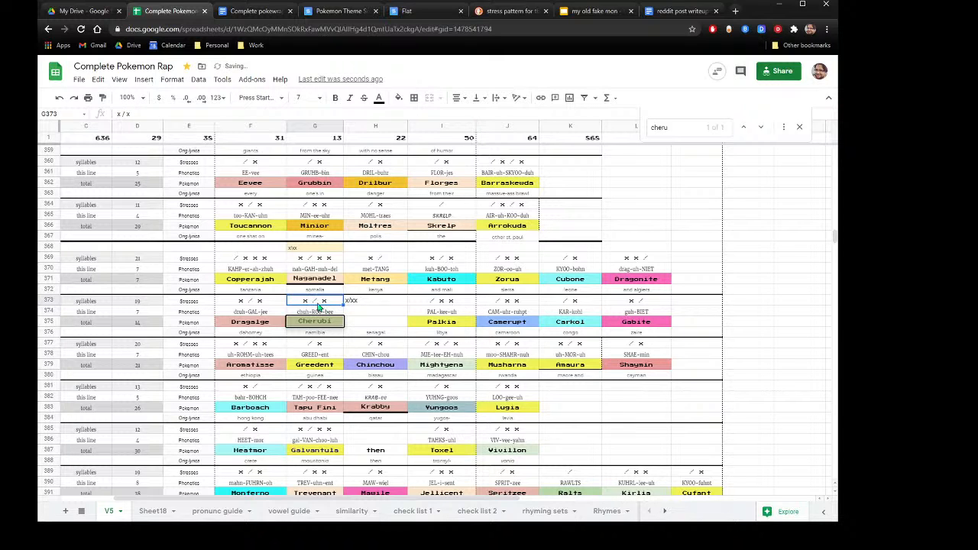
Compare the name list in Sheet18 with the open Yakko's World slot H373:H375 to look for a fitting candidate.
left_click(149, 511)
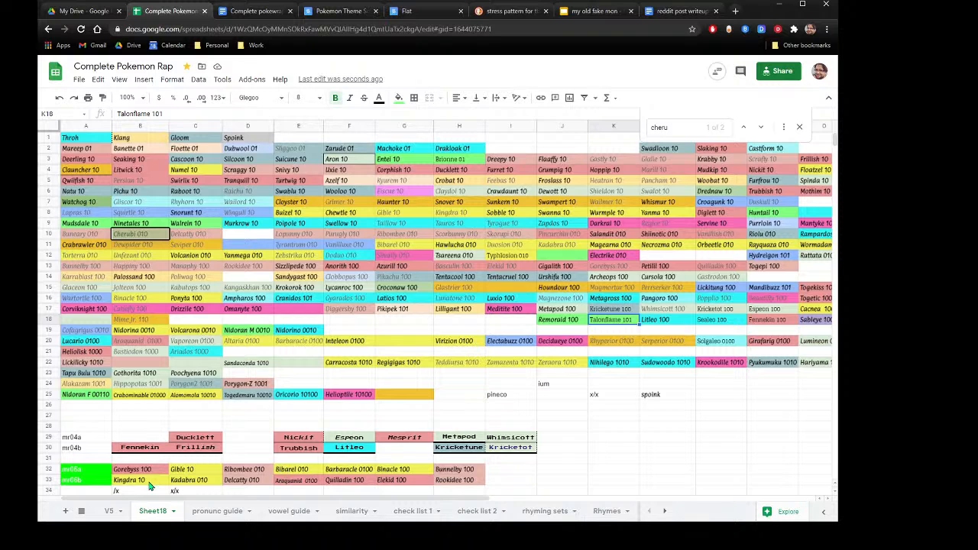
left_click(110, 511)
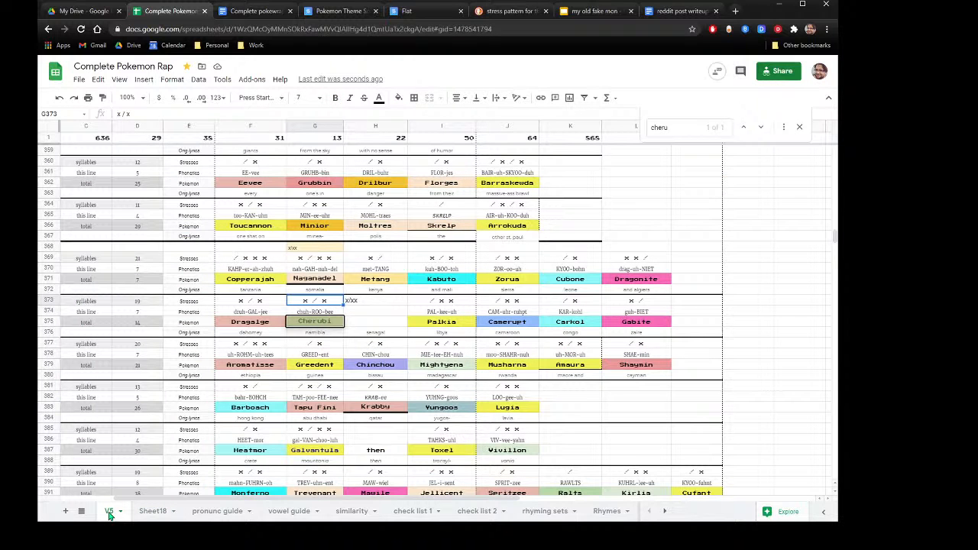
left_click(152, 512)
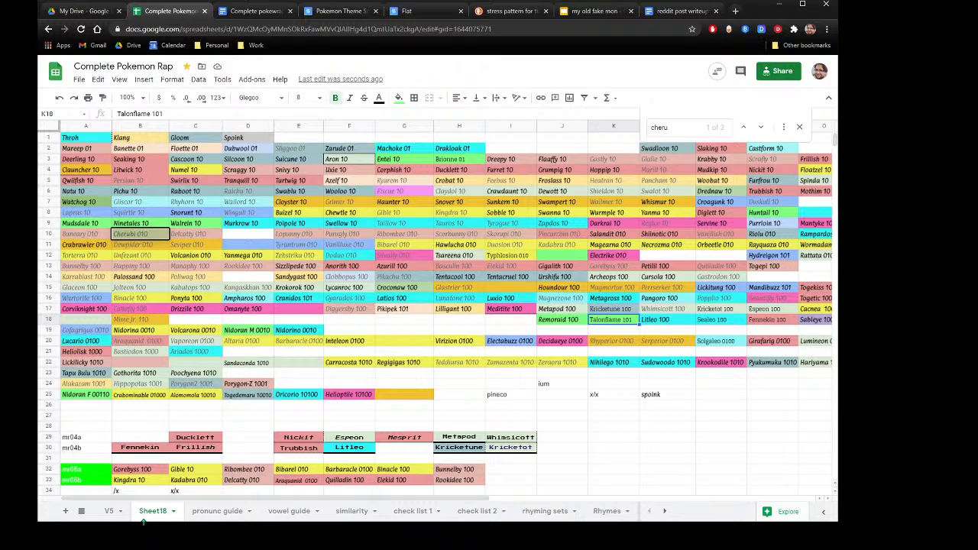
left_click(108, 512)
left_click(152, 512)
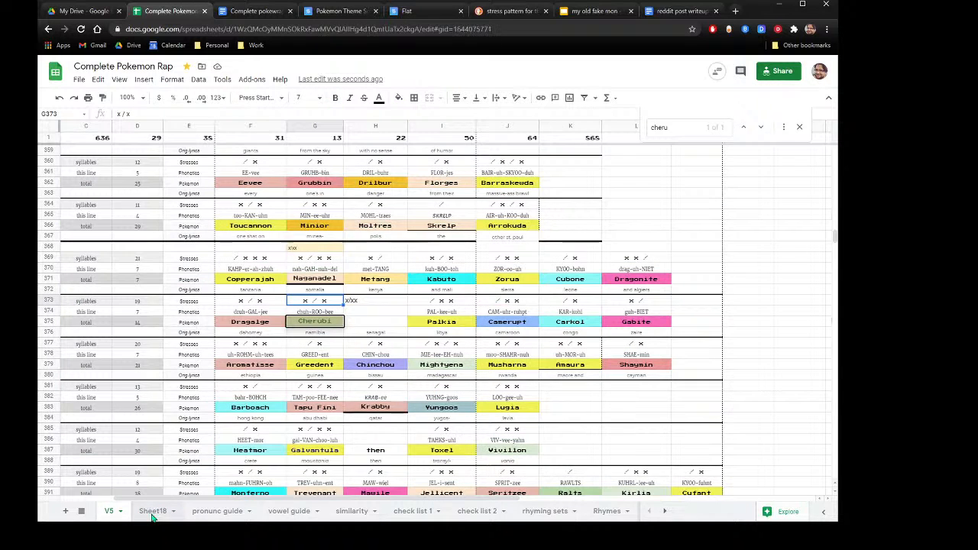
left_click(110, 513)
left_click(151, 511)
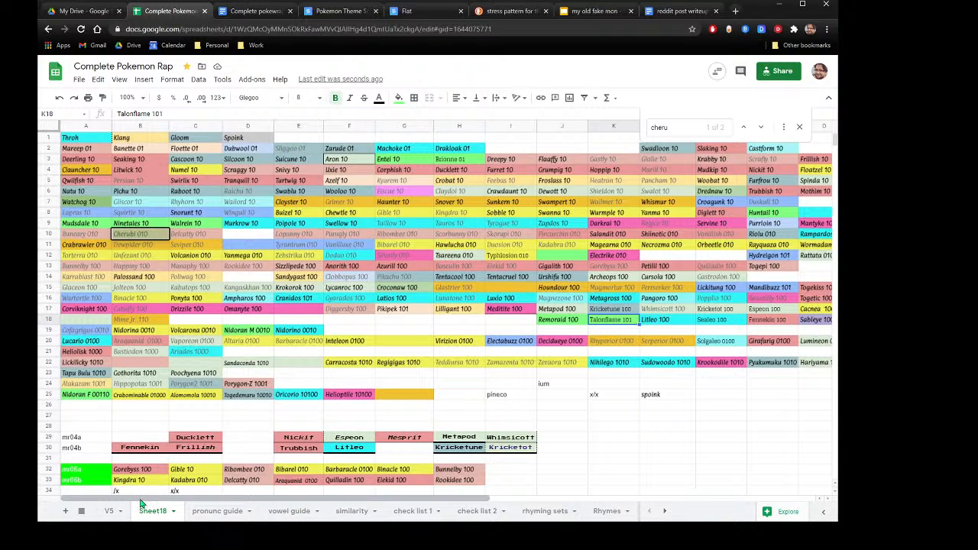
left_click(106, 513)
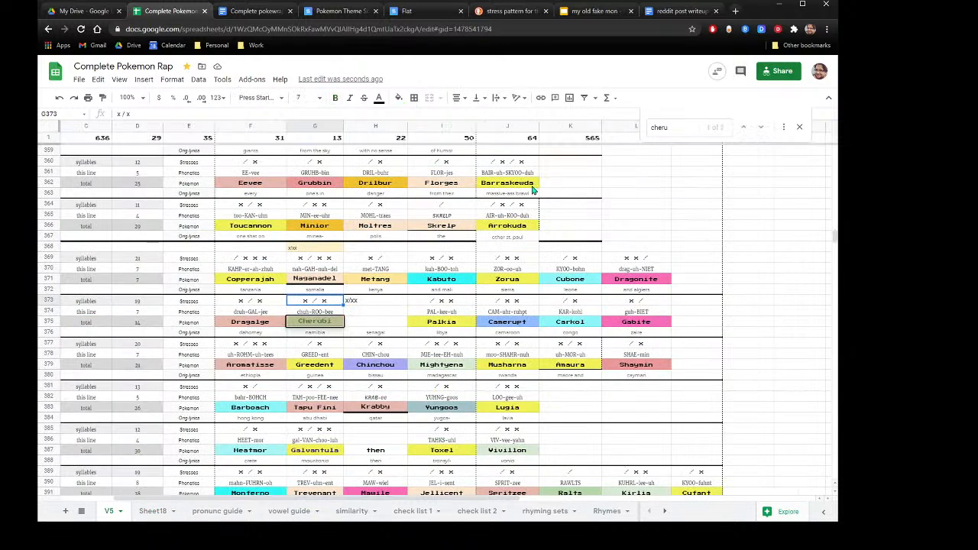
Search the V5 sheet for Altaria and check where it is used.
left_click(666, 128)
type("al")
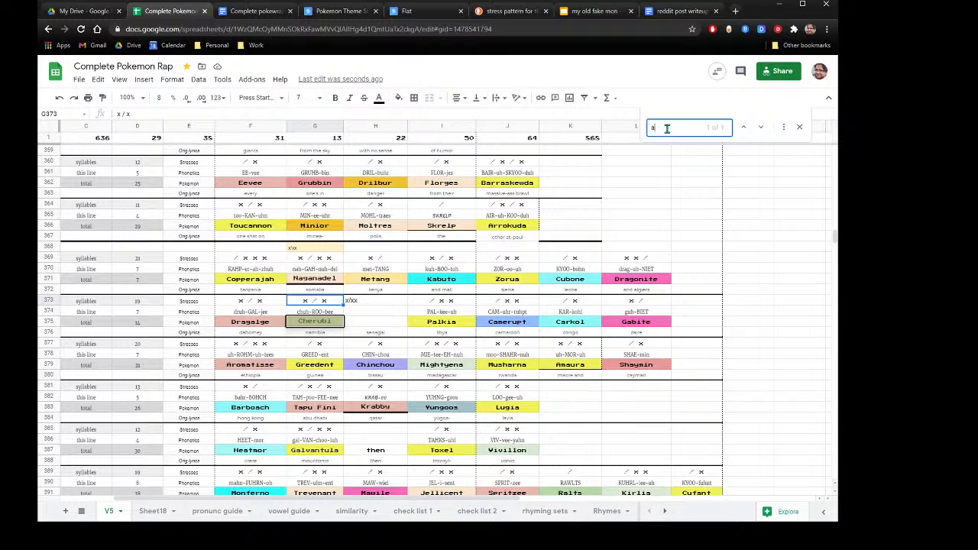
type("ta")
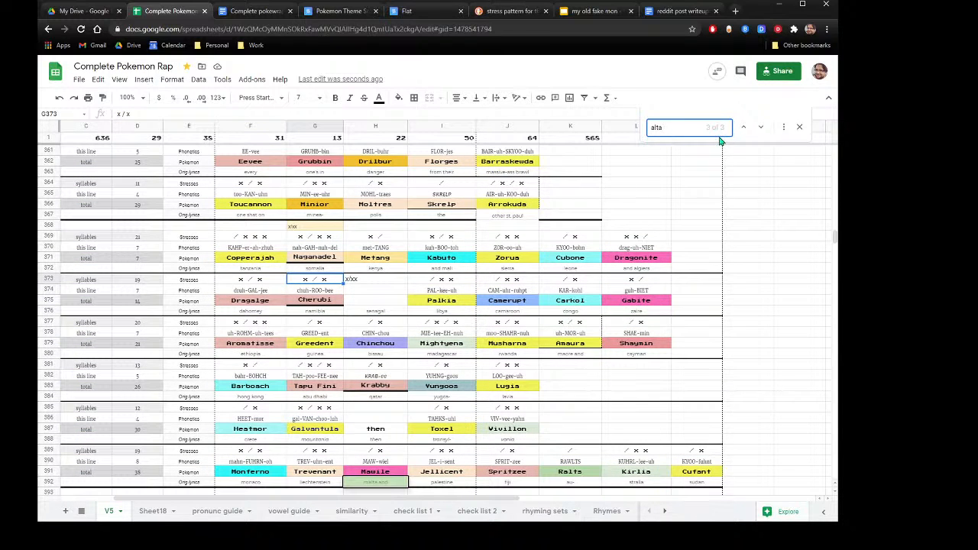
type("r")
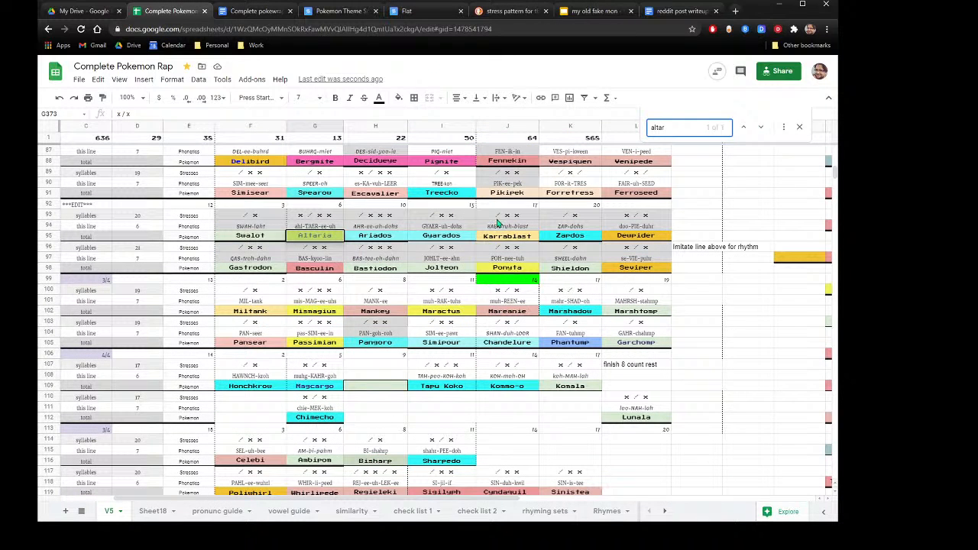
left_click(192, 237)
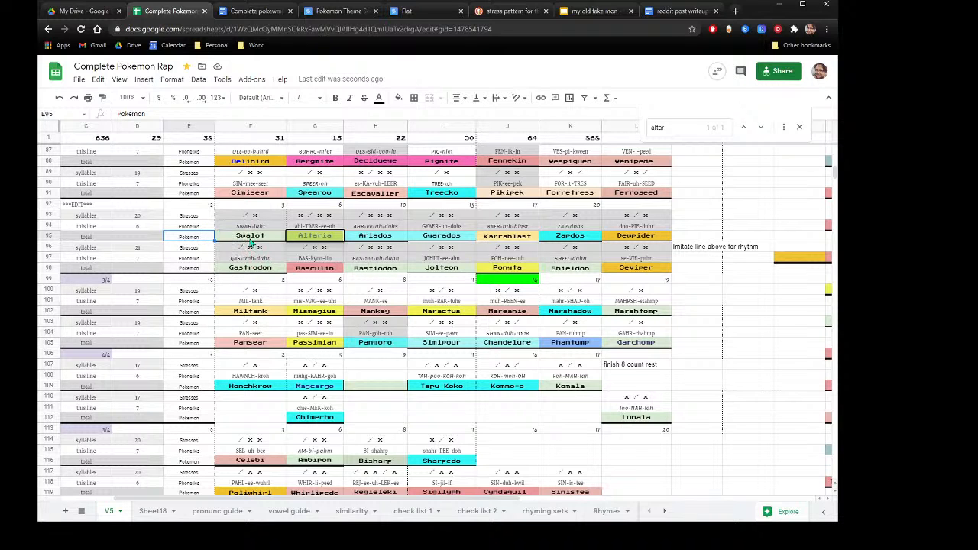
Check the pronunc guide's four-syllable names stressed on the second syllable for candidates, selecting Cryogonal.
left_click(202, 511)
scroll(552, 260, "up", 6)
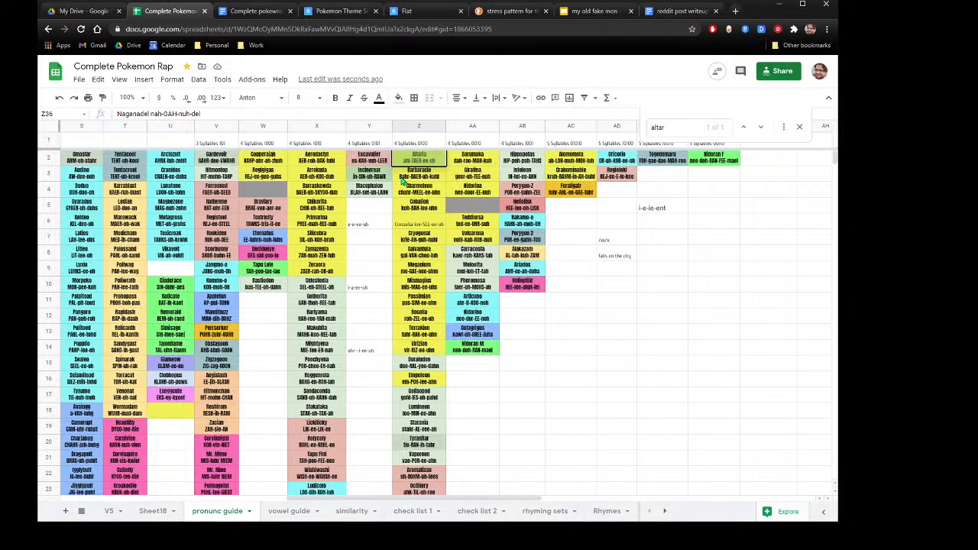
left_click(413, 239)
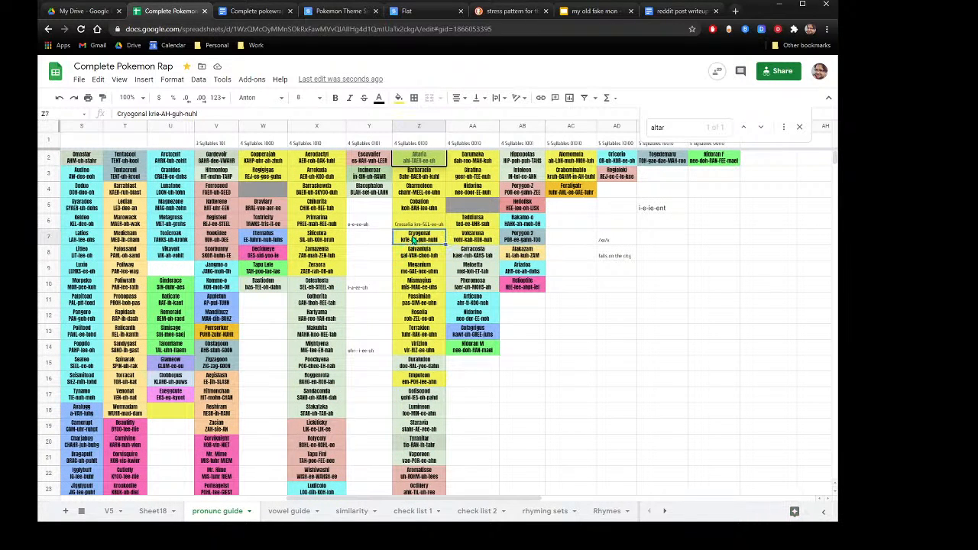
left_click(109, 511)
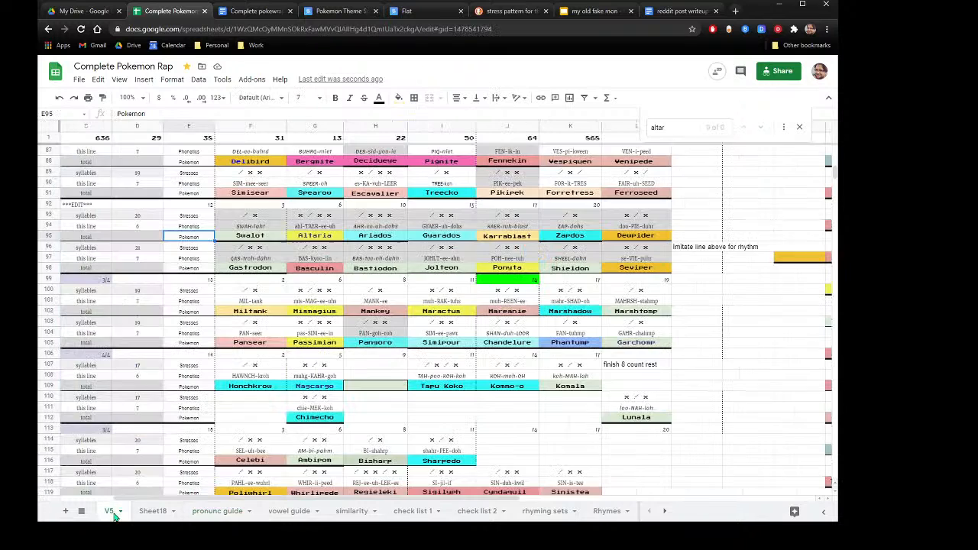
Find Cryogonal in the V5 sheet and move its stress, phonetics and name cells J268:J270 to O268:O270.
left_click(662, 126)
type("cr")
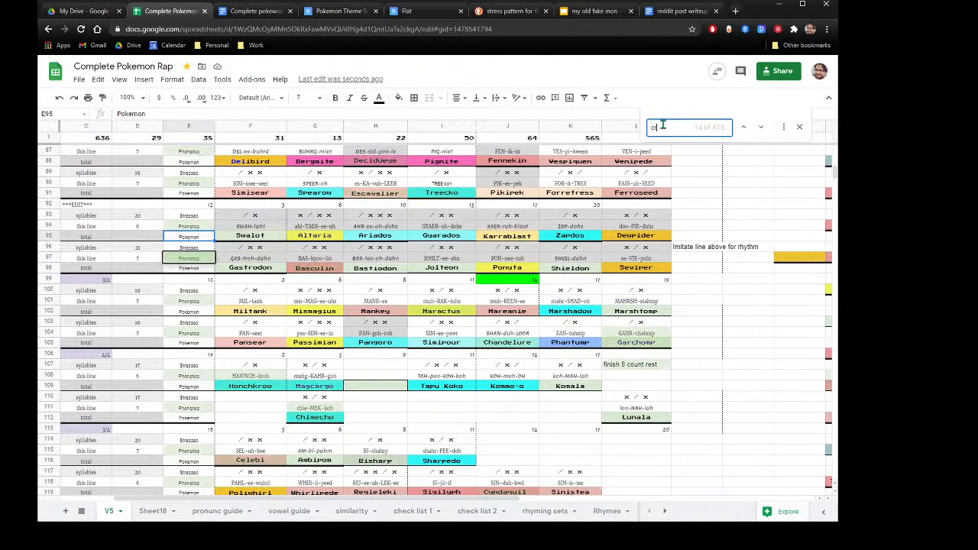
type("y")
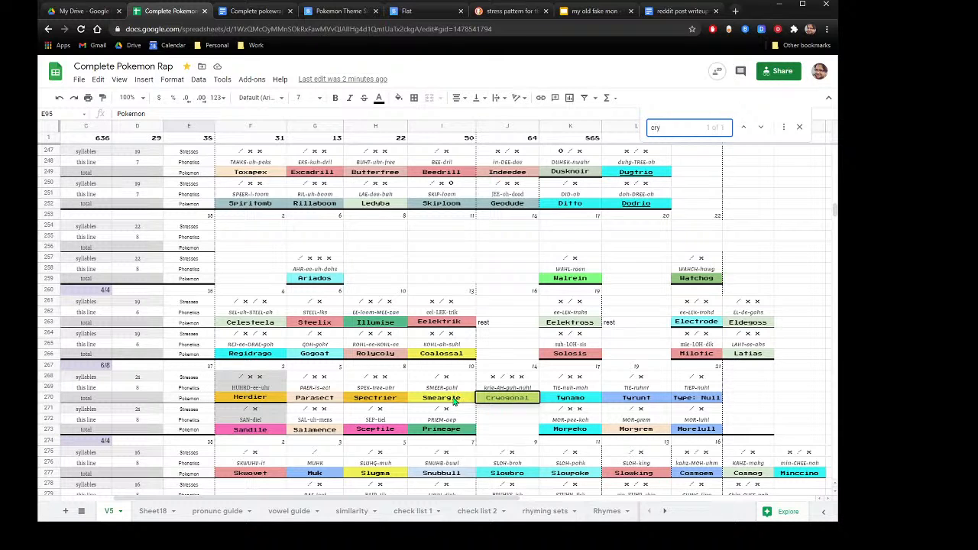
left_click(501, 429)
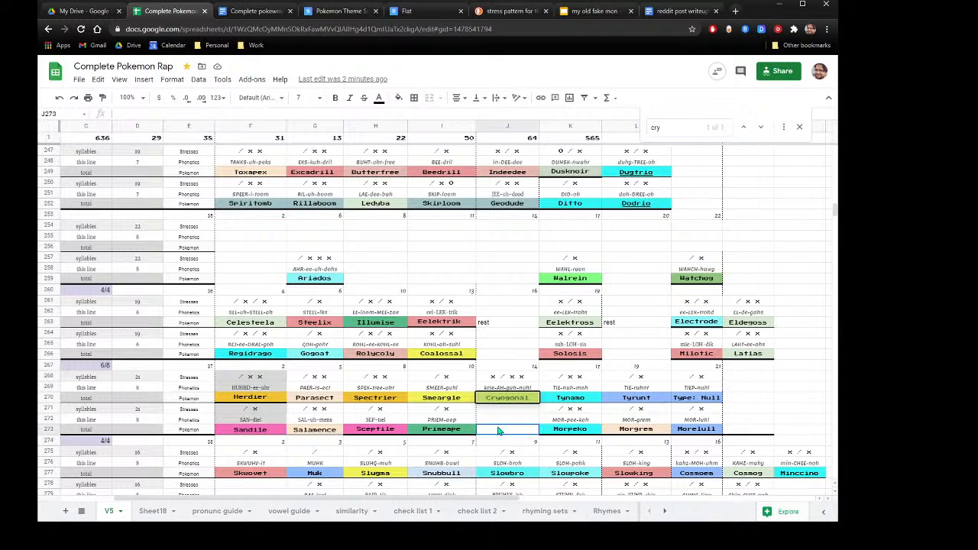
left_click(513, 387)
right_click(513, 387)
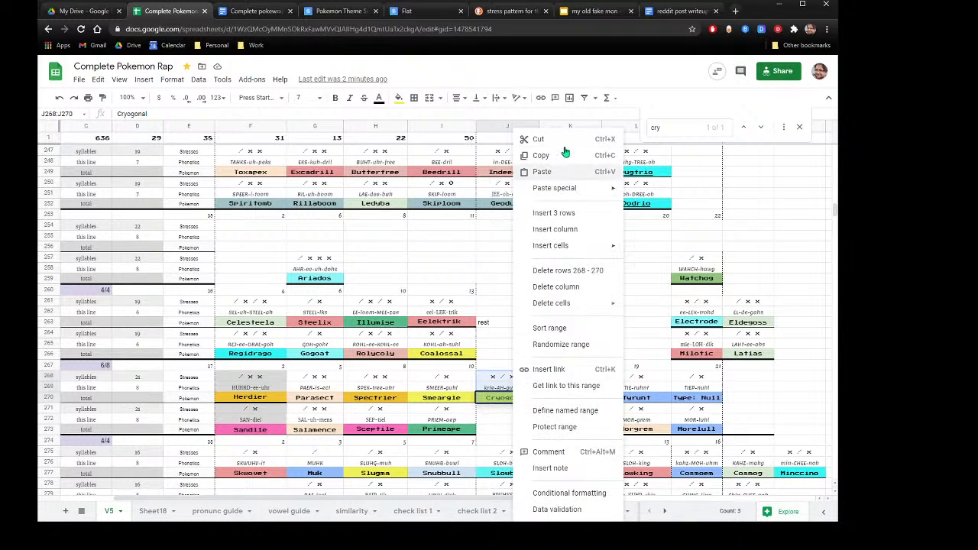
left_click(552, 139)
left_click(790, 375)
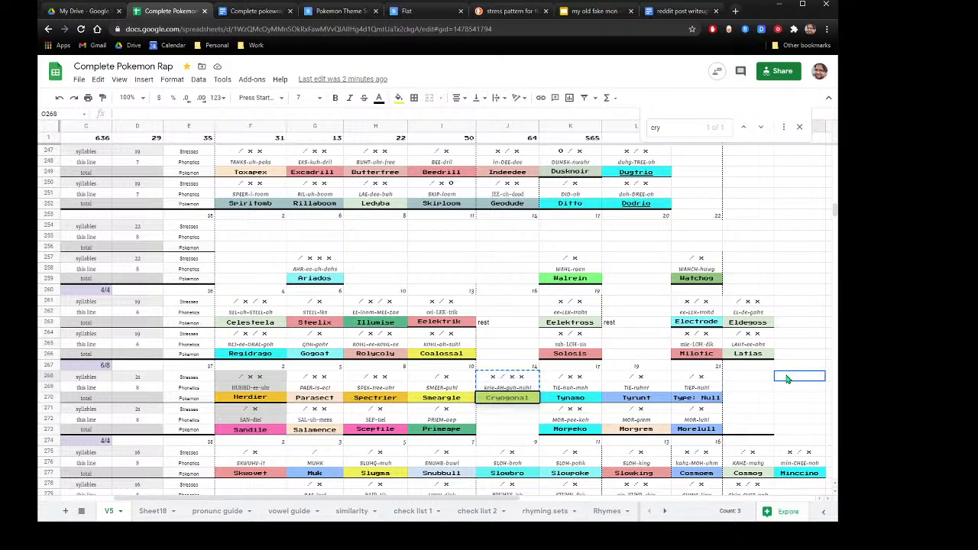
right_click(791, 375)
left_click(814, 144)
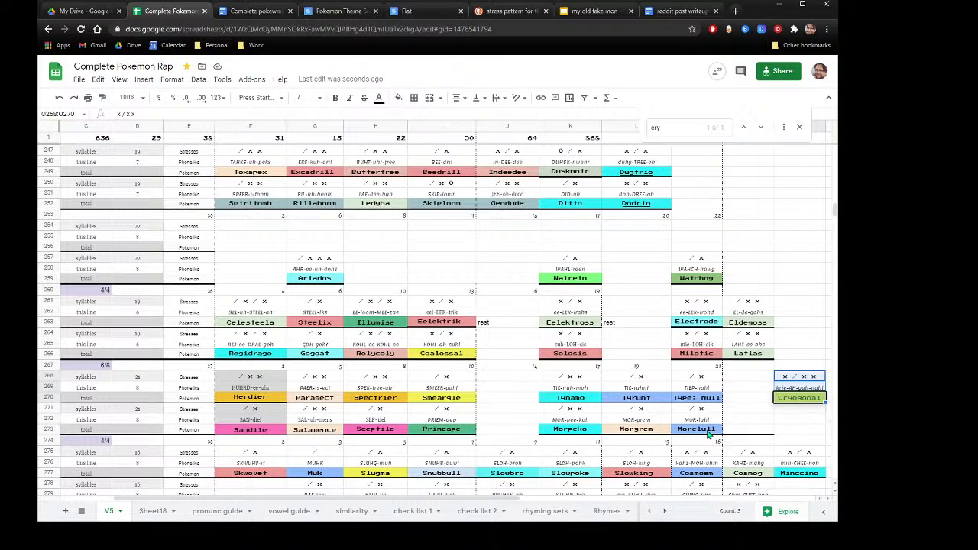
Compare the Sheet18 name list with the empty column J slots in rows 268 and 271 of V5.
left_click(492, 412)
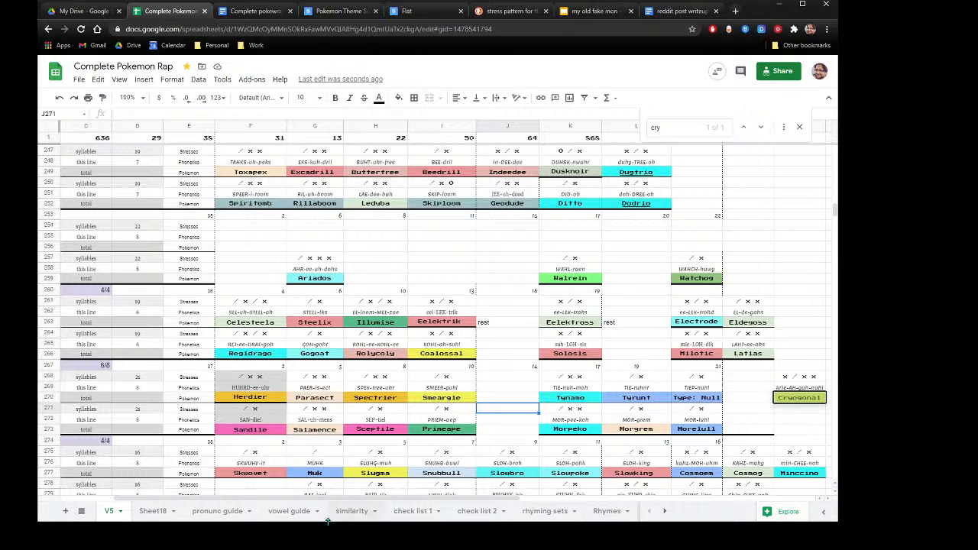
left_click(156, 516)
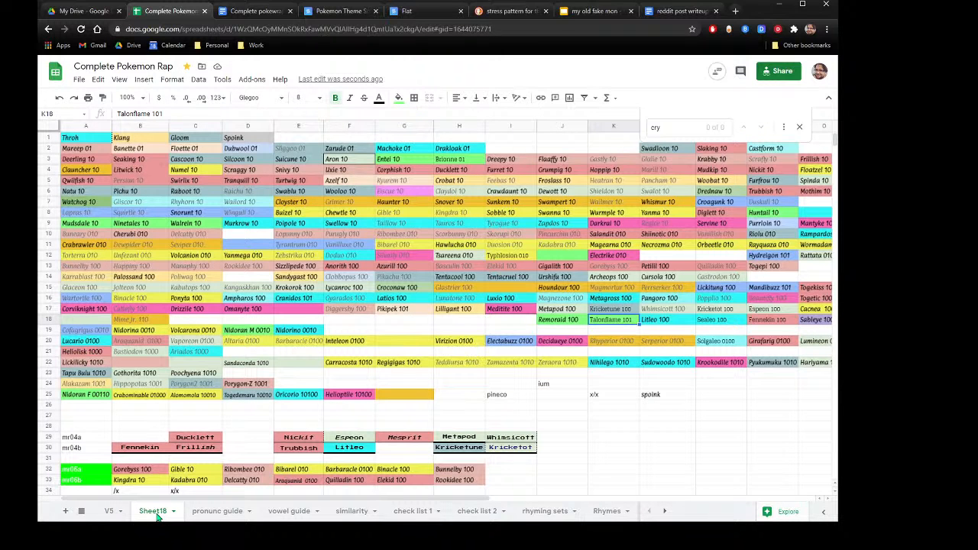
left_click(109, 511)
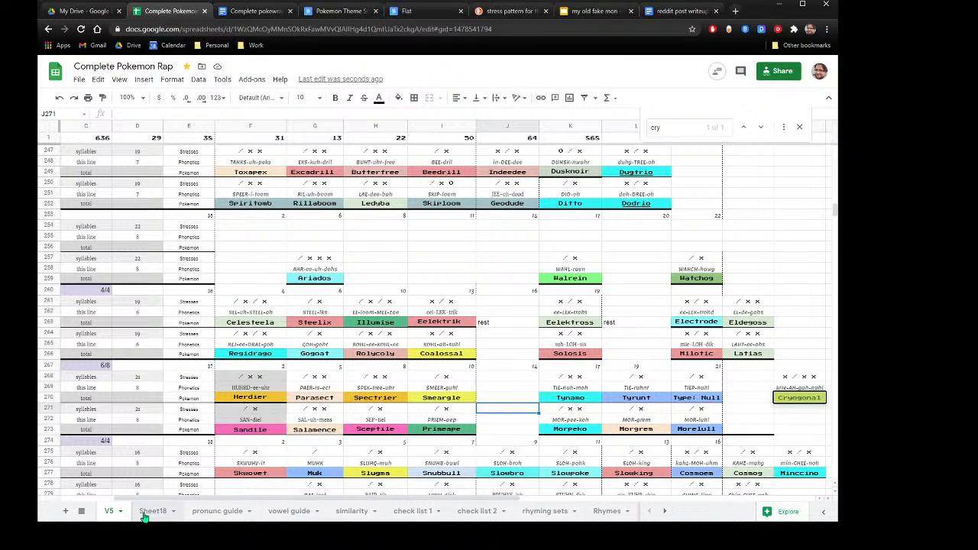
left_click(145, 517)
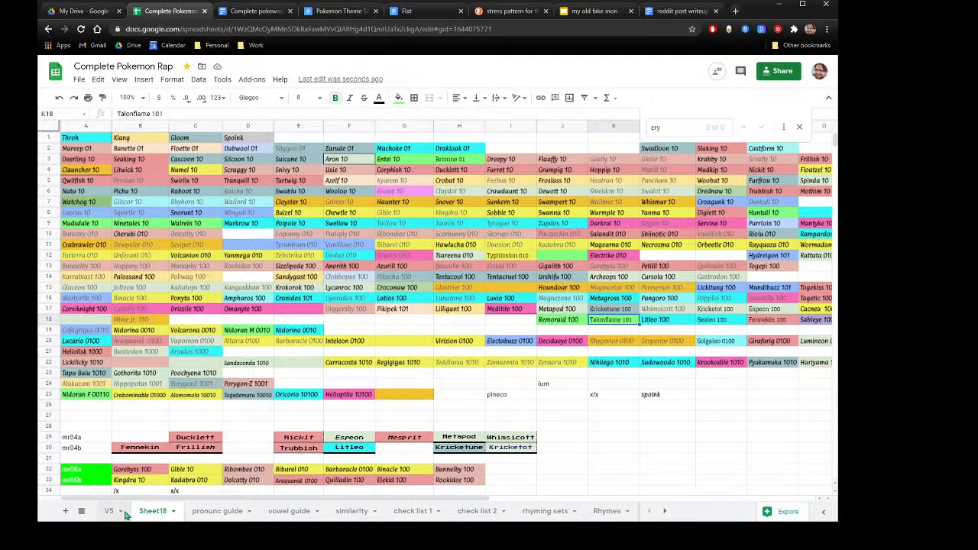
left_click(110, 511)
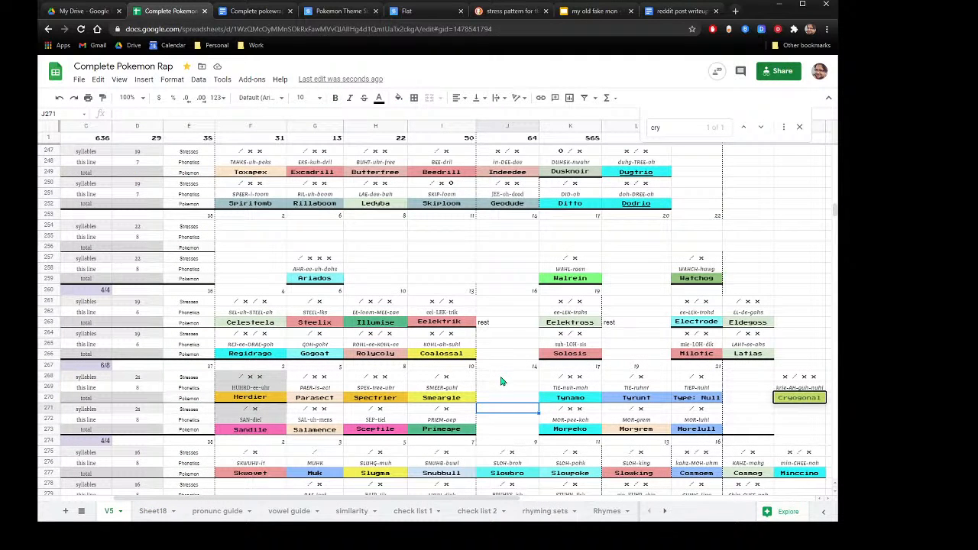
left_click(501, 377)
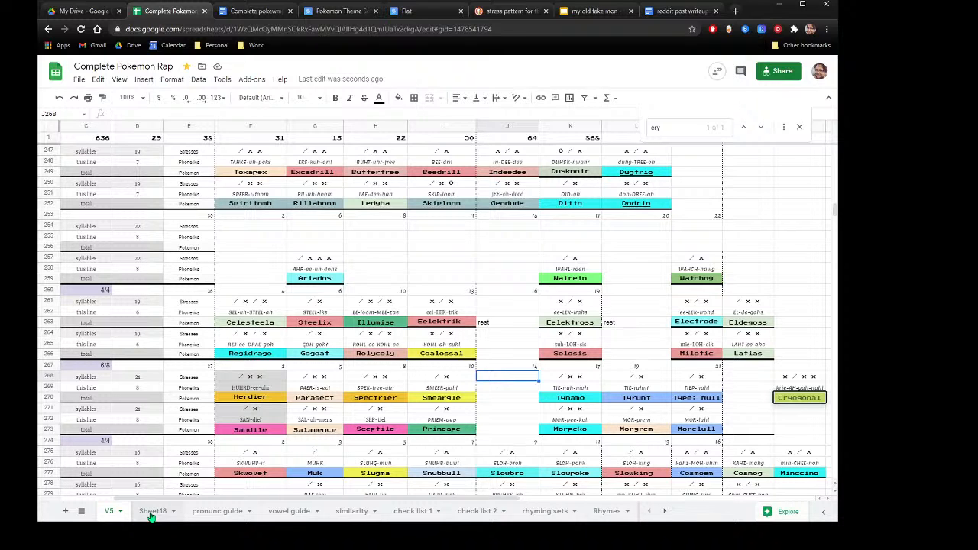
left_click(151, 511)
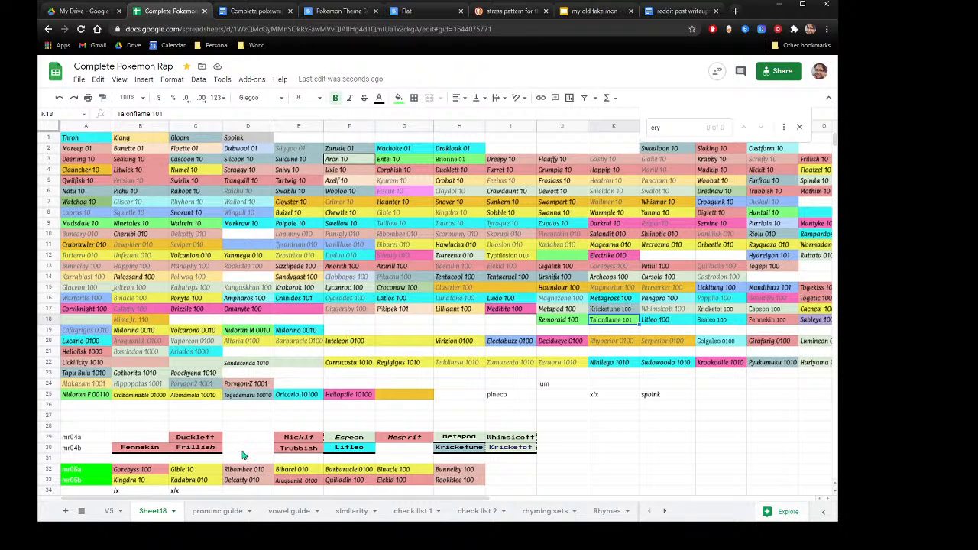
Check the pronunc guide's four-syllable names stressed on the second syllable for another candidate, selecting Azumarill.
left_click(233, 518)
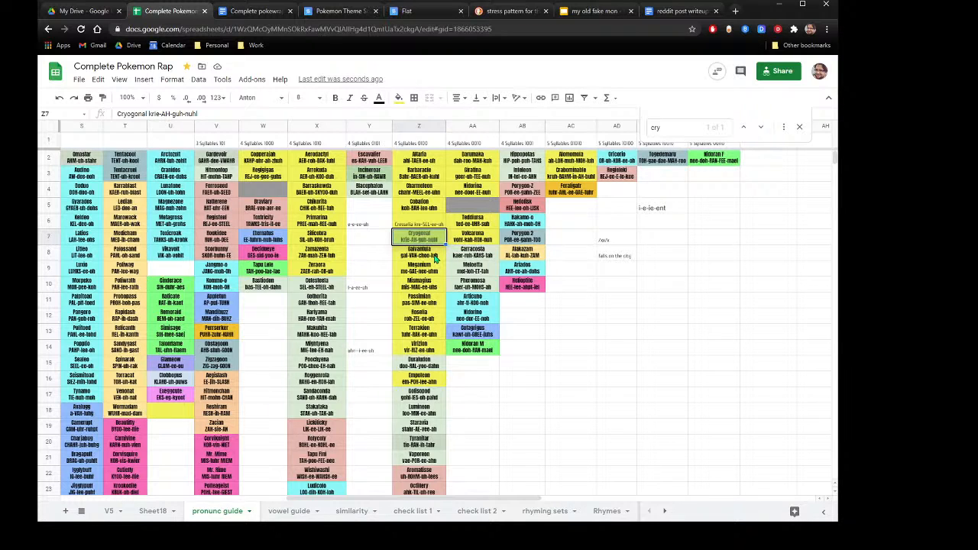
scroll(444, 330, "down", 2)
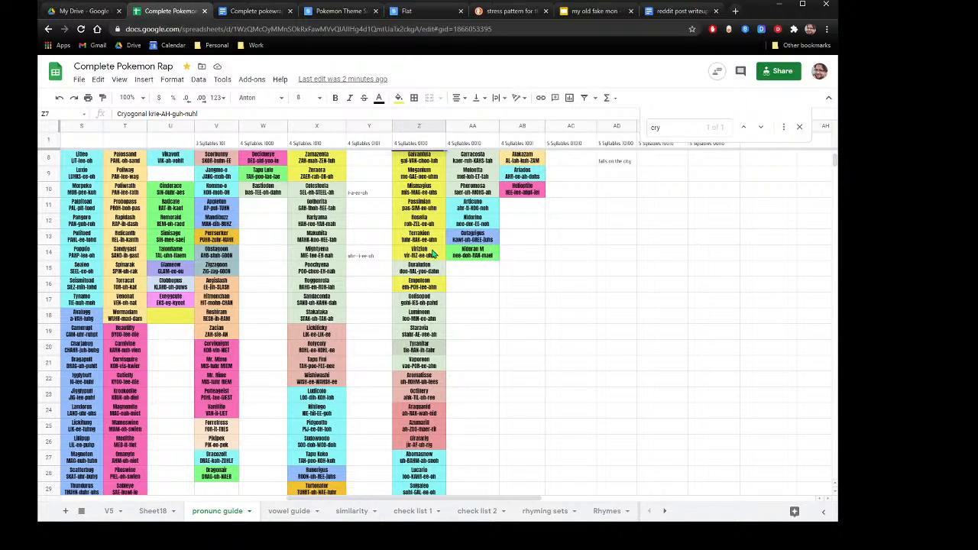
scroll(440, 353, "down", 2)
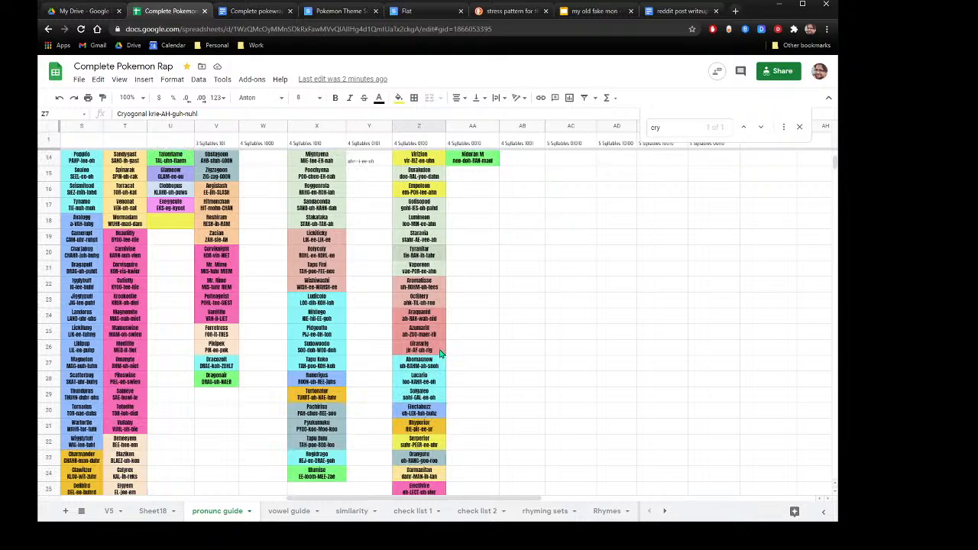
scroll(435, 348, "down", 2)
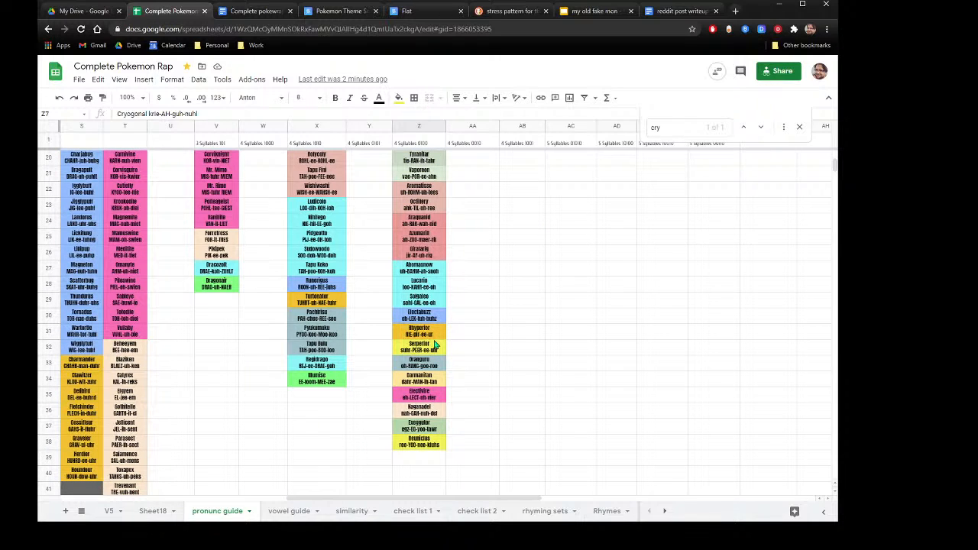
left_click(430, 414)
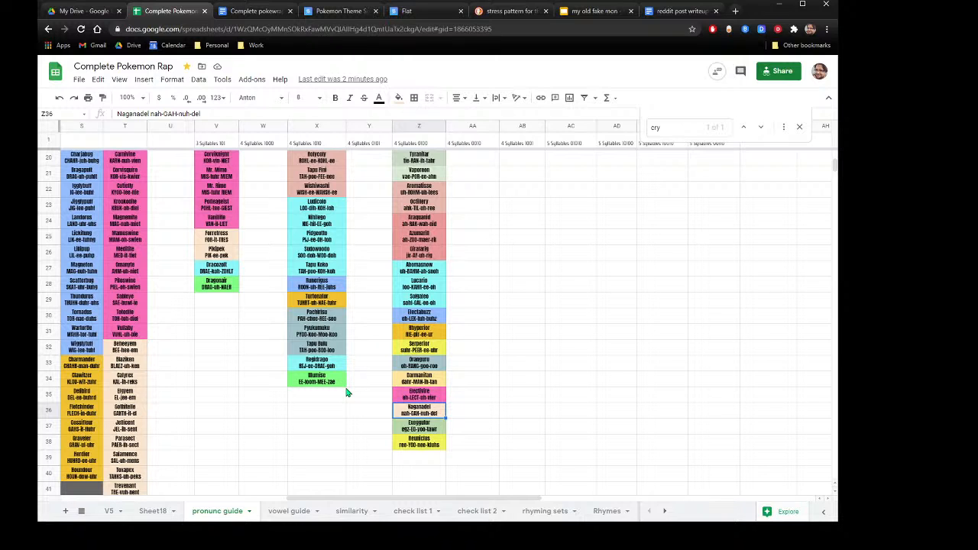
left_click(411, 244)
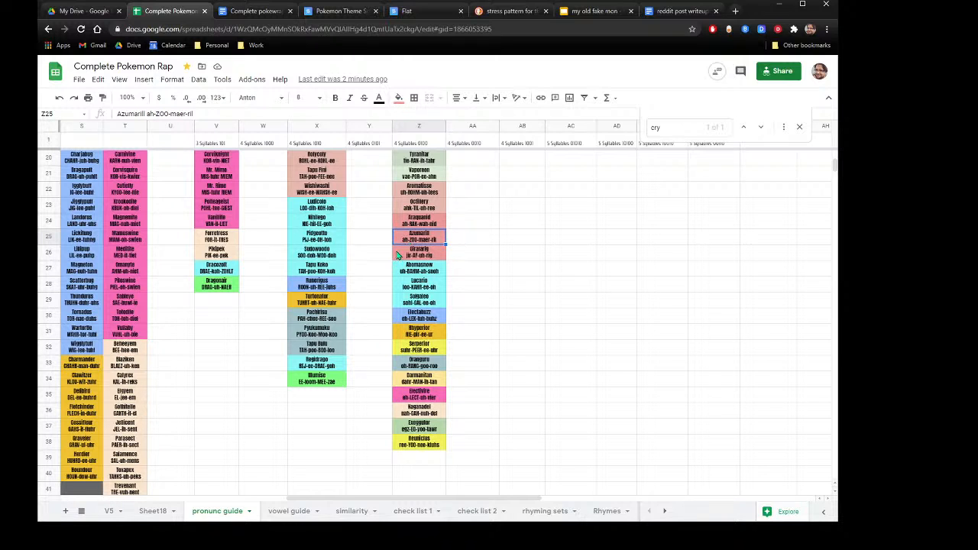
Search the V5 sheet for "azum" and check the line around Azumarill and the empty slot beneath it.
left_click(109, 511)
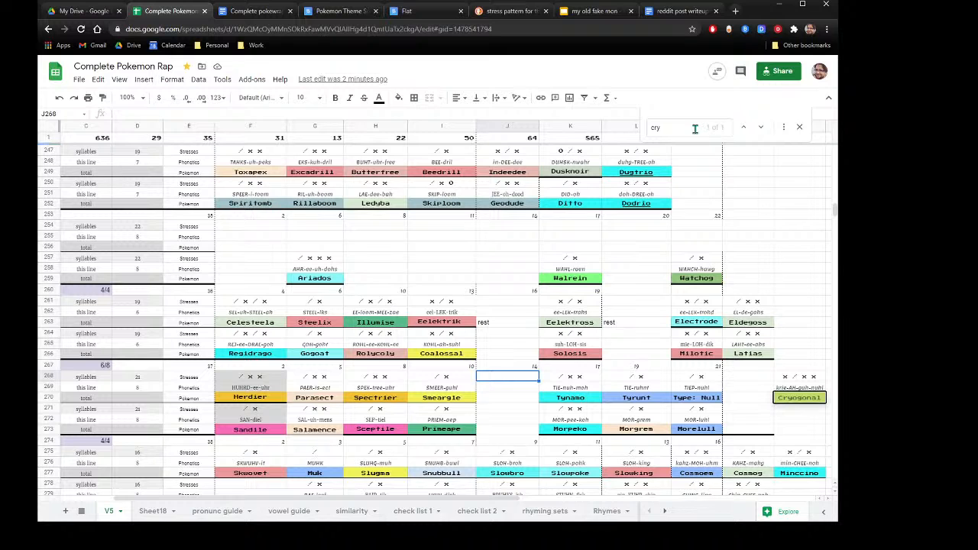
left_click(691, 129)
type("az")
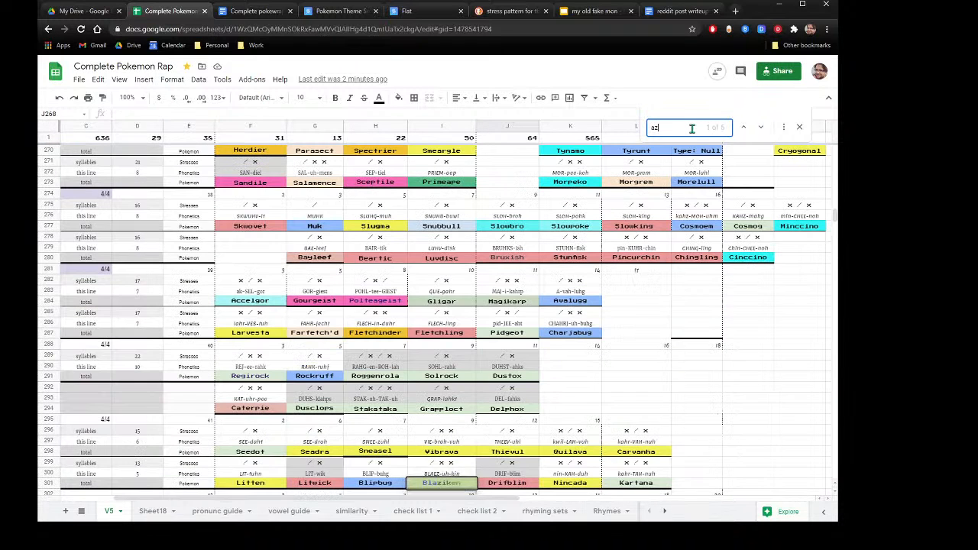
type("um")
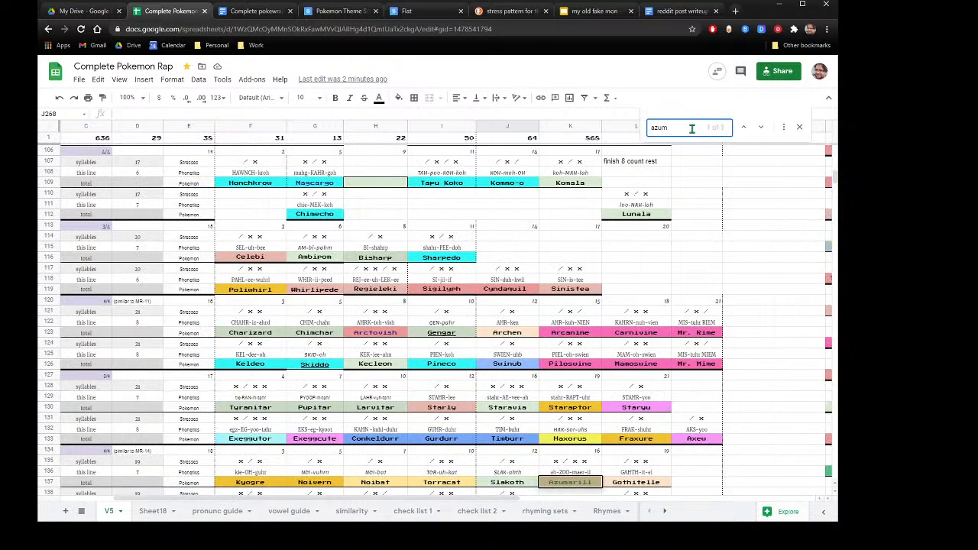
scroll(640, 219, "down", 3)
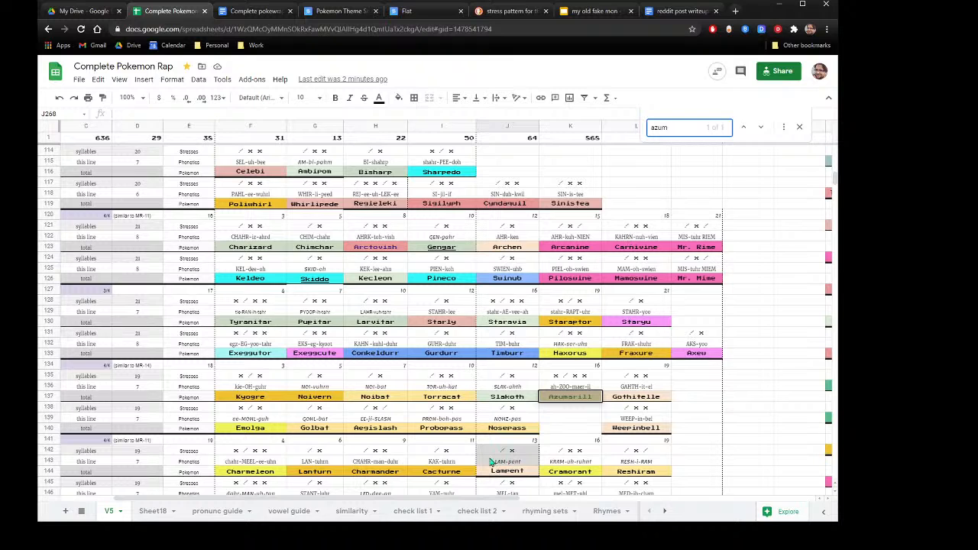
left_click_drag(478, 501, 420, 497)
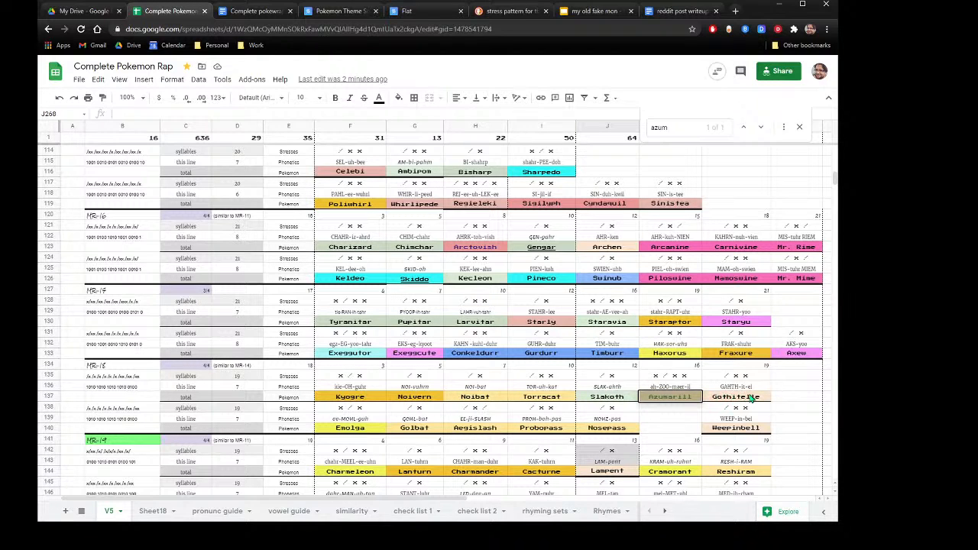
left_click(666, 430)
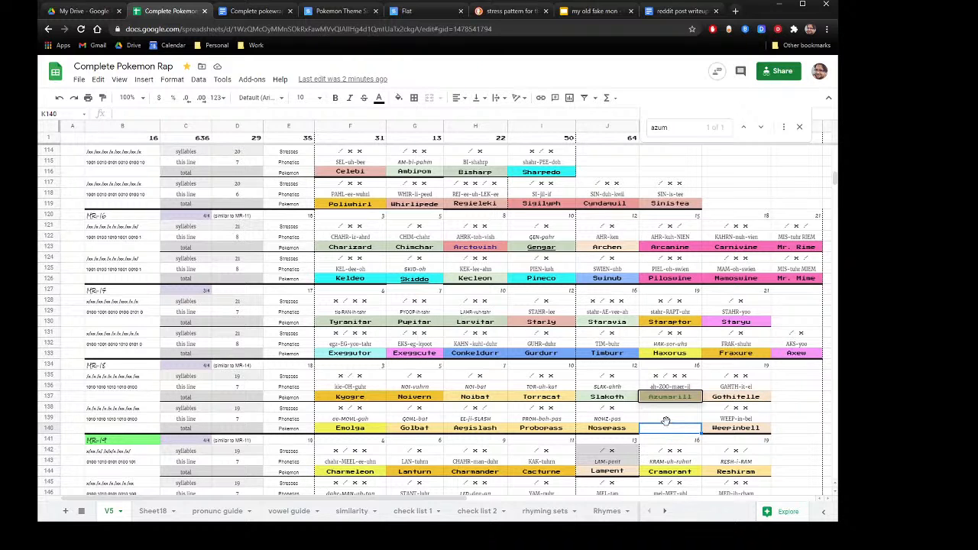
Move Azumarill's stress, phonetics and name cells K135:K137 to M136:M138, outside the MR-18 line.
left_click(656, 397)
left_click_drag(656, 392, 656, 378)
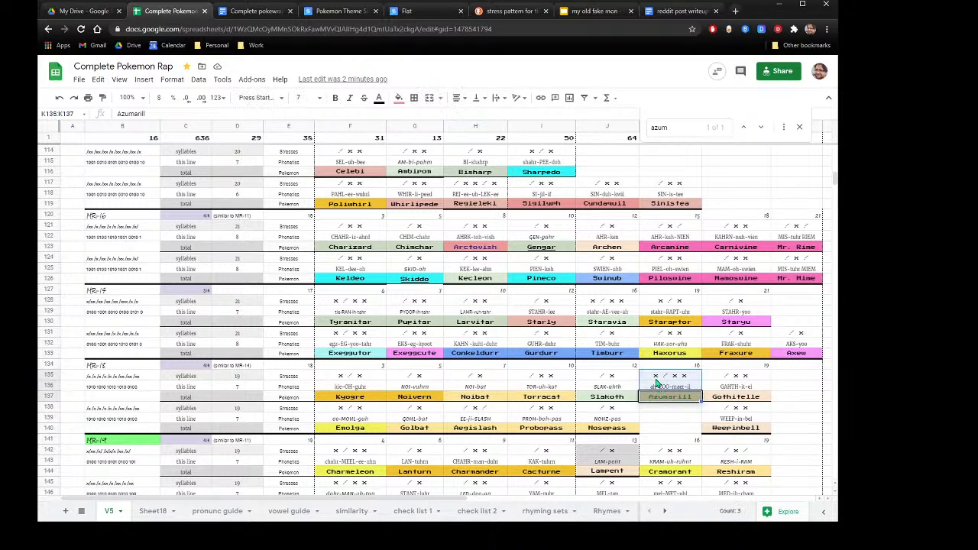
right_click(656, 378)
left_click(679, 96)
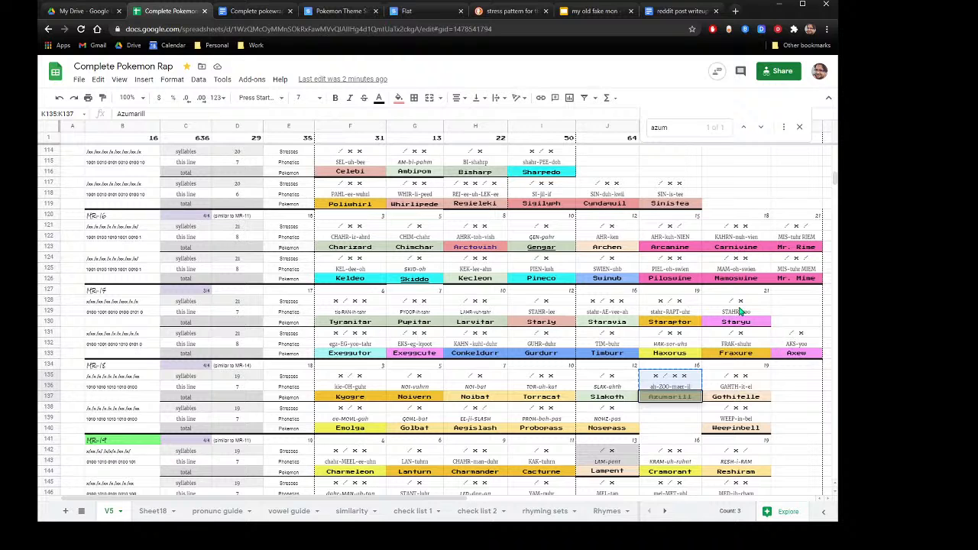
right_click(800, 387)
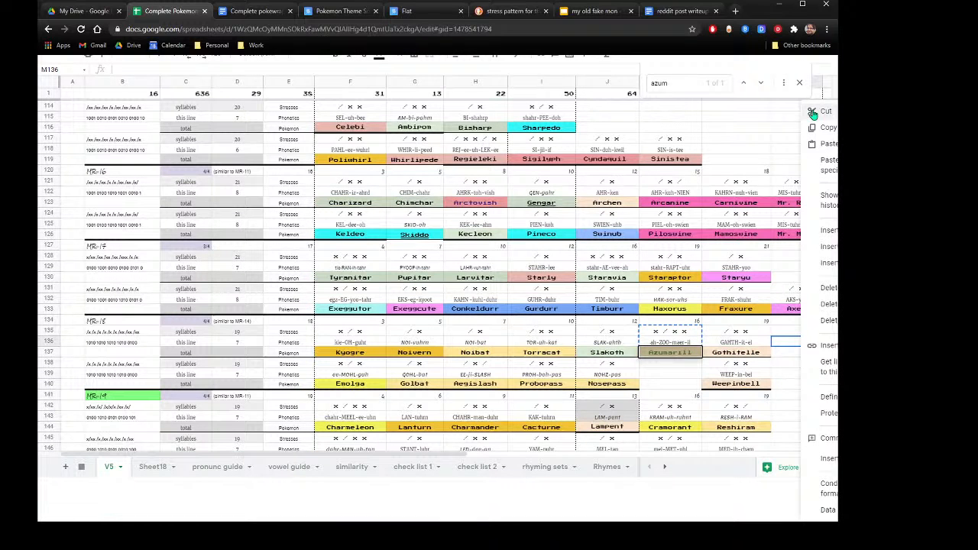
left_click(827, 145)
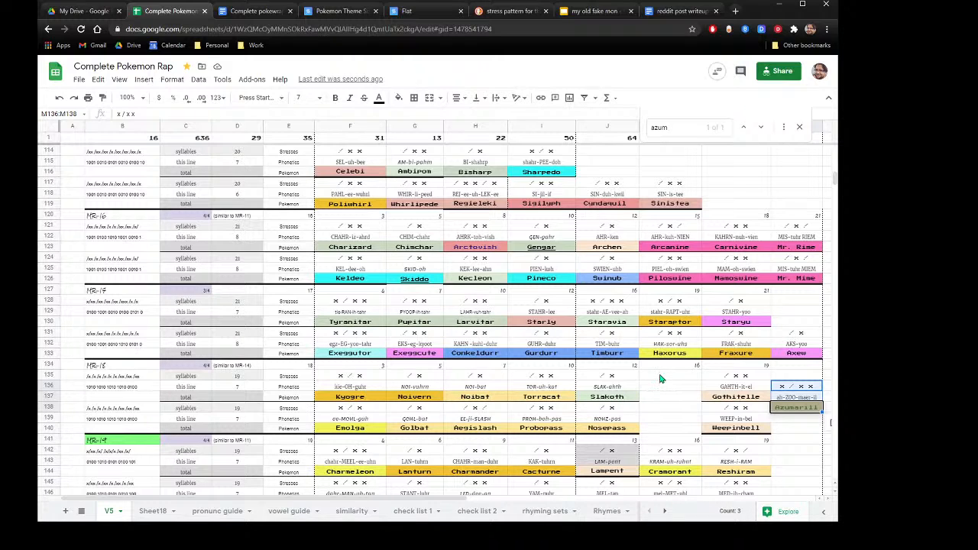
Fill the emptied MR-18 slot K135:K140 with light yellow to mark it as open.
left_click_drag(658, 375, 670, 429)
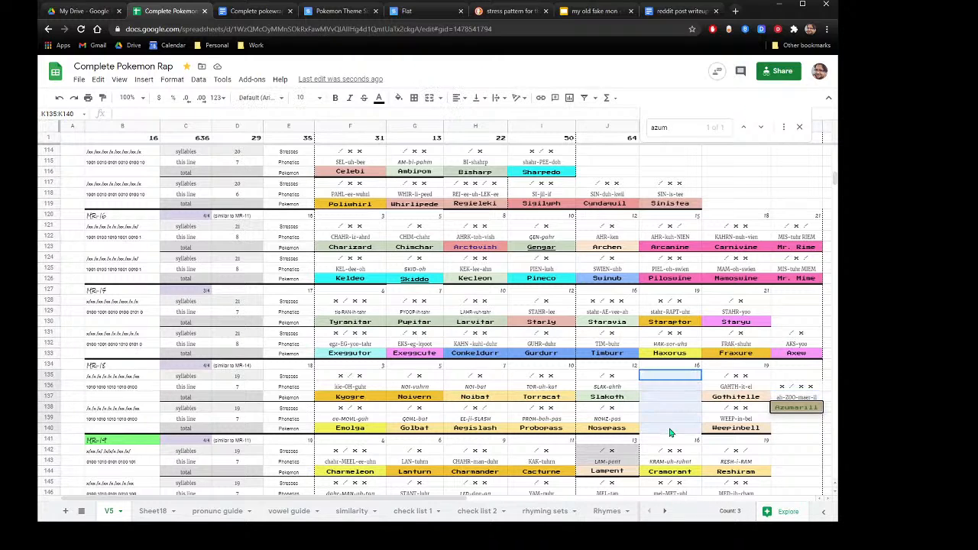
left_click(398, 99)
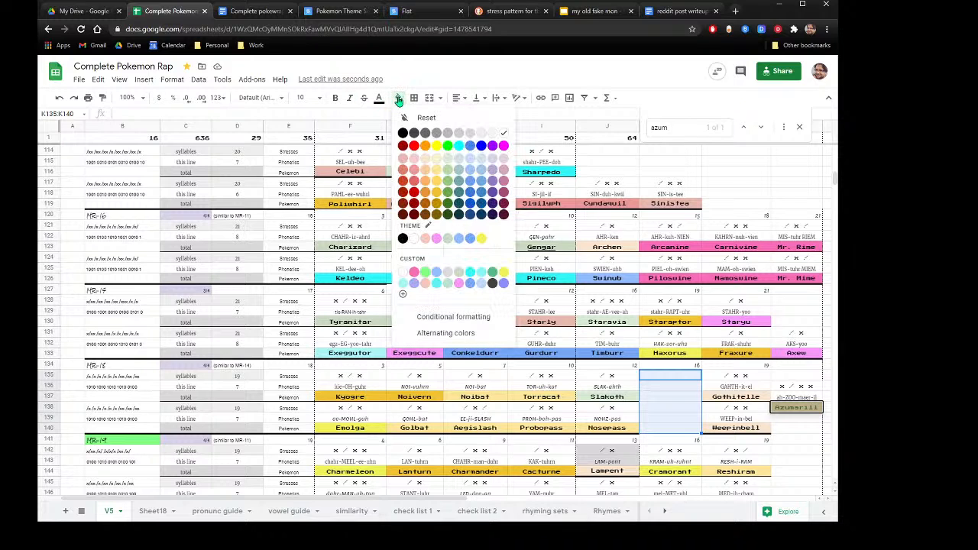
left_click(437, 163)
left_click(486, 346)
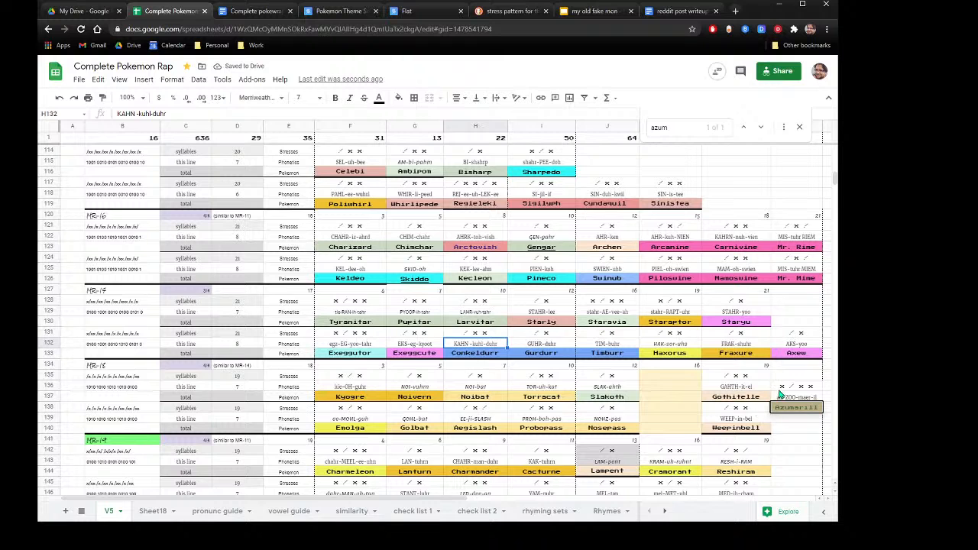
Move Azumarill's cells M136:M138 into the Yakko's World slot H373:H375, above the lyric "senegal".
left_click_drag(780, 389, 790, 410)
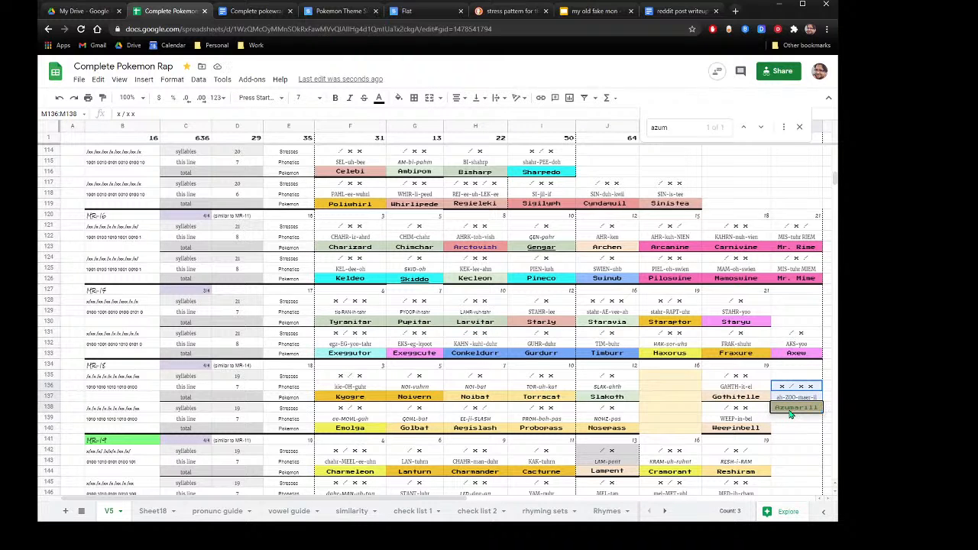
right_click(789, 408)
left_click(812, 98)
scroll(428, 395, "down", 5)
scroll(428, 396, "down", 5)
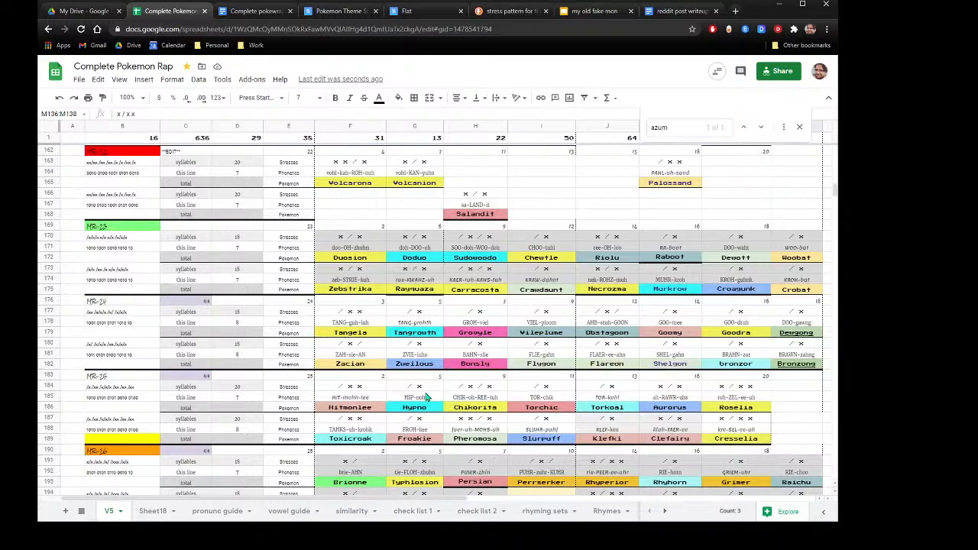
scroll(428, 397, "down", 3)
scroll(428, 396, "down", 3)
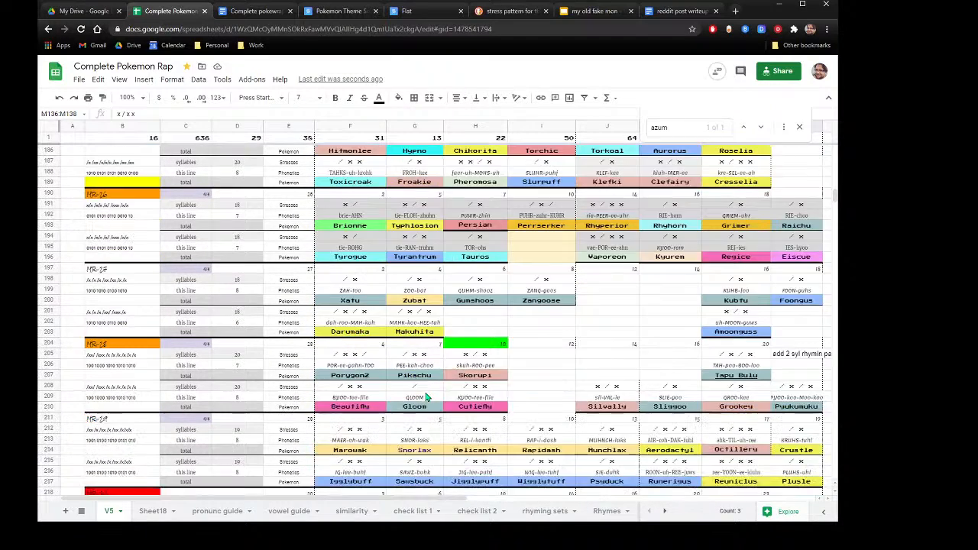
scroll(428, 396, "down", 2)
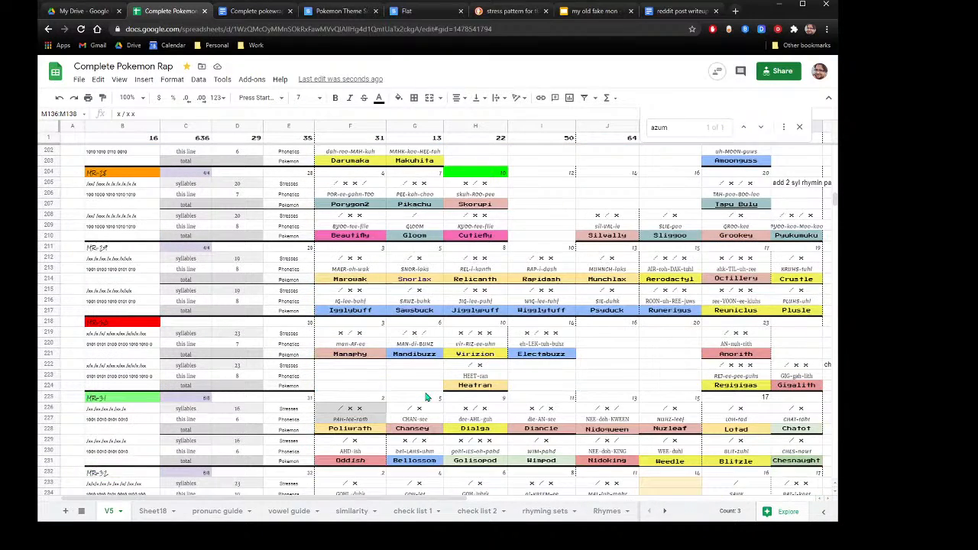
scroll(428, 397, "down", 3)
scroll(426, 396, "down", 9)
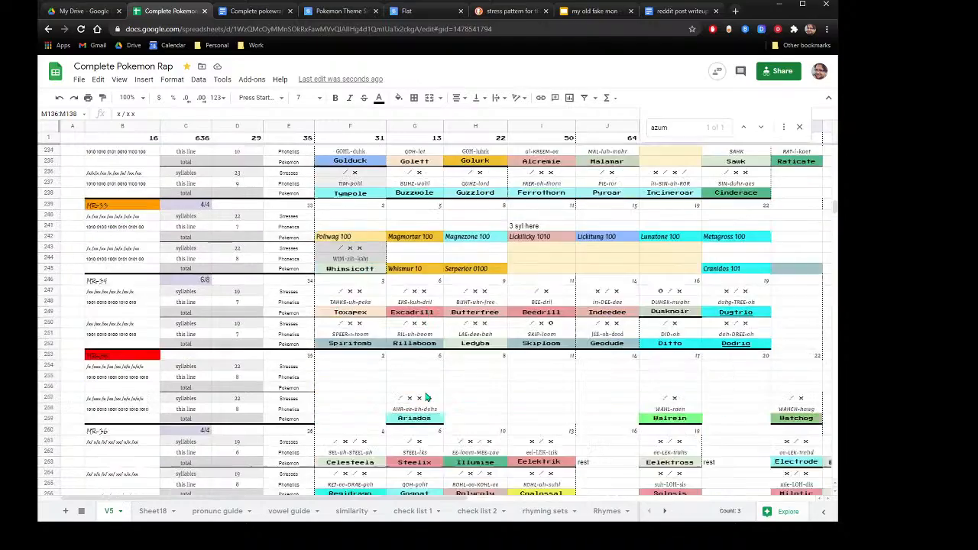
scroll(426, 397, "down", 2)
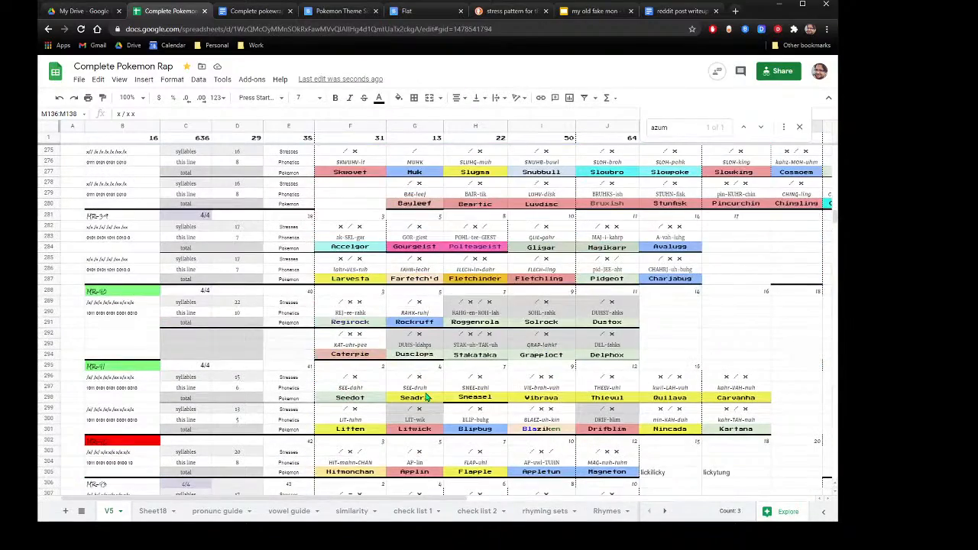
scroll(427, 397, "up", 2)
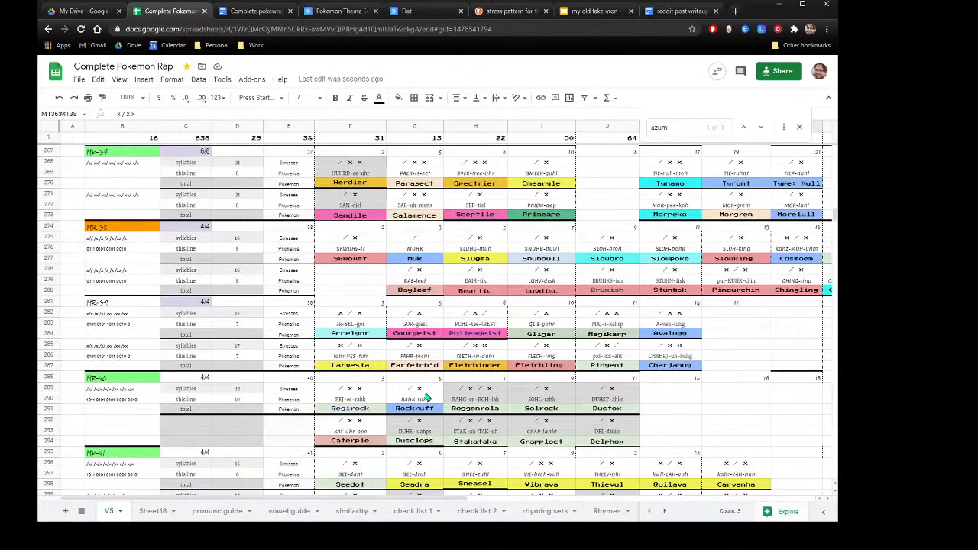
scroll(426, 396, "down", 13)
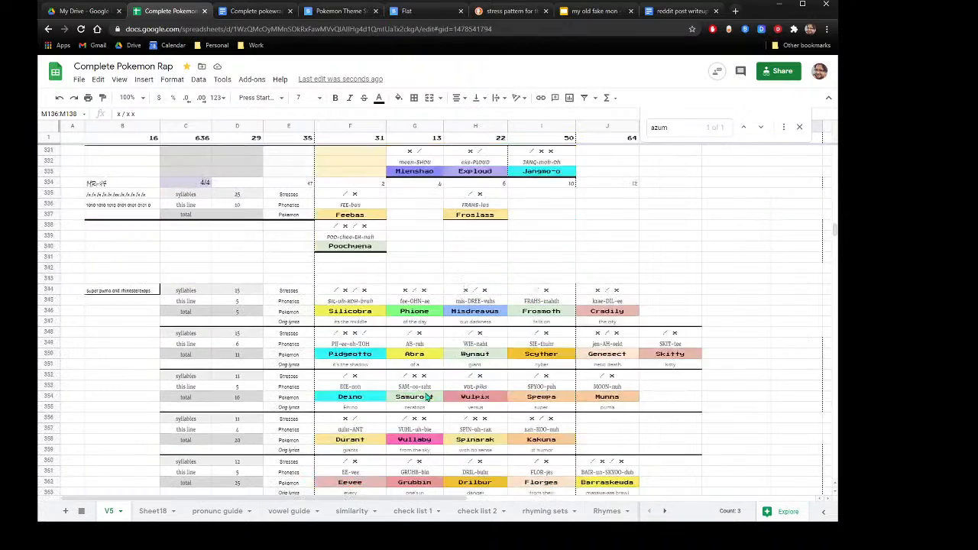
scroll(427, 396, "down", 3)
scroll(428, 396, "down", 3)
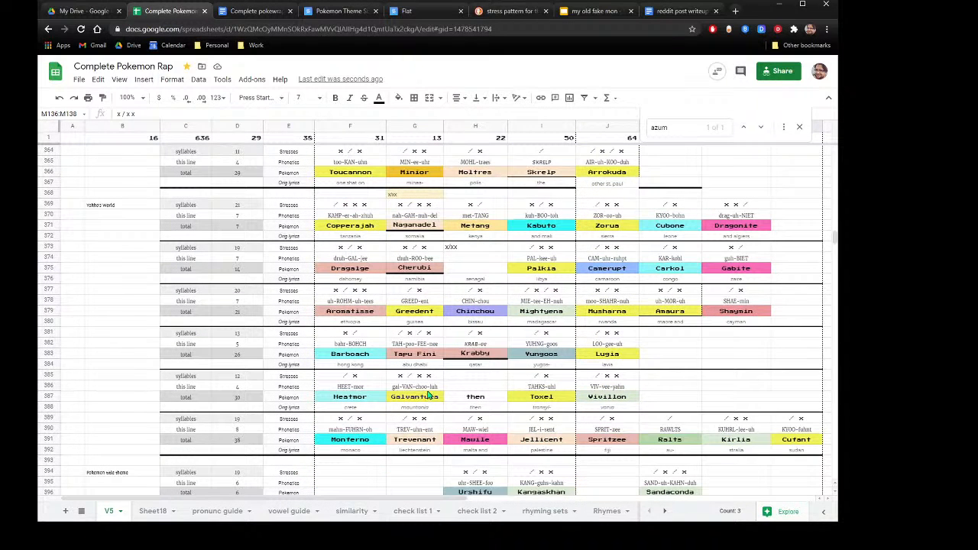
right_click(462, 250)
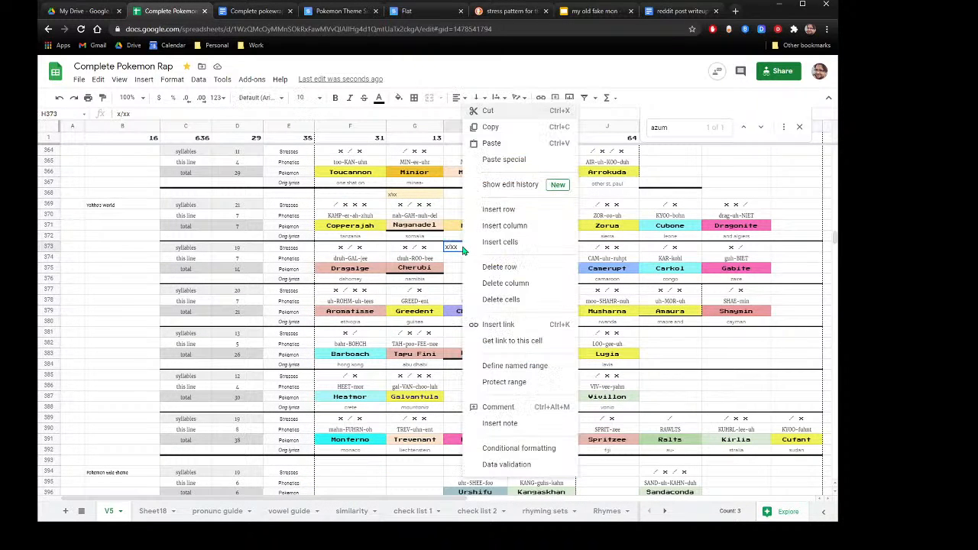
left_click(491, 142)
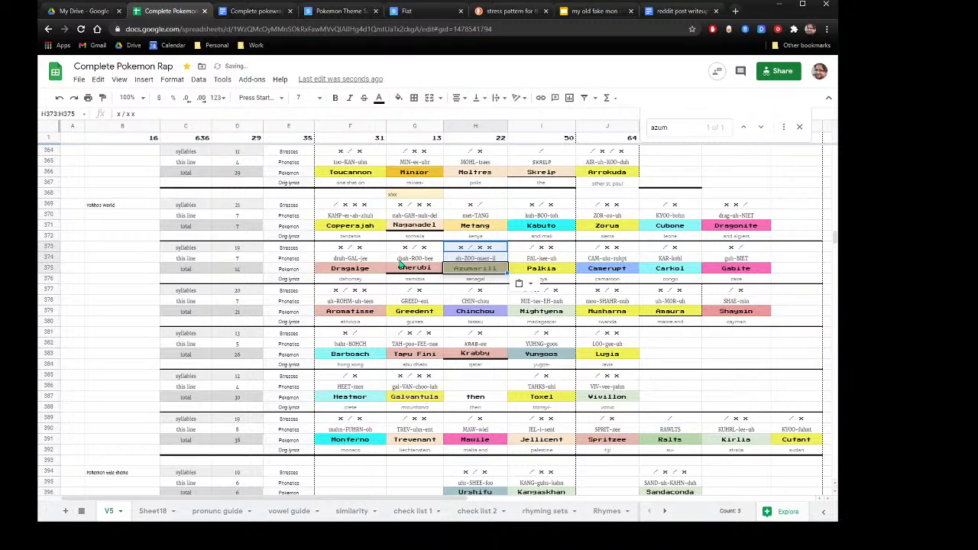
Shade the stress and phonetics cells of Cherubi and Azumarill, G373:H374, light gray.
left_click(403, 301)
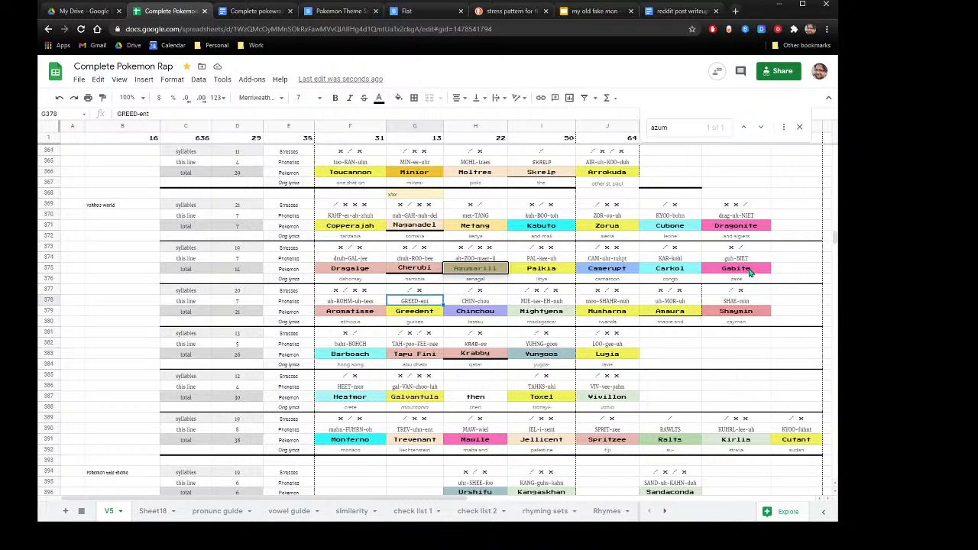
left_click(494, 250)
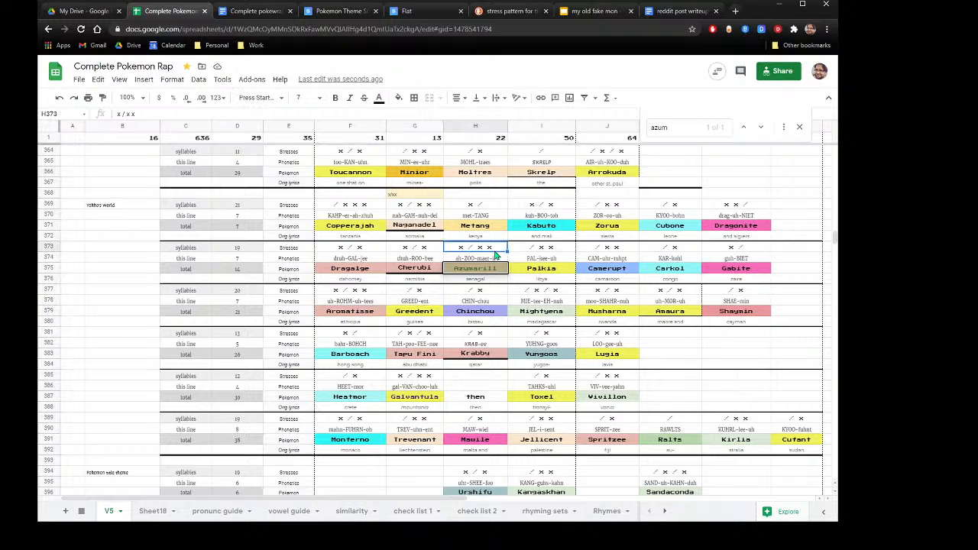
left_click_drag(417, 251, 477, 261)
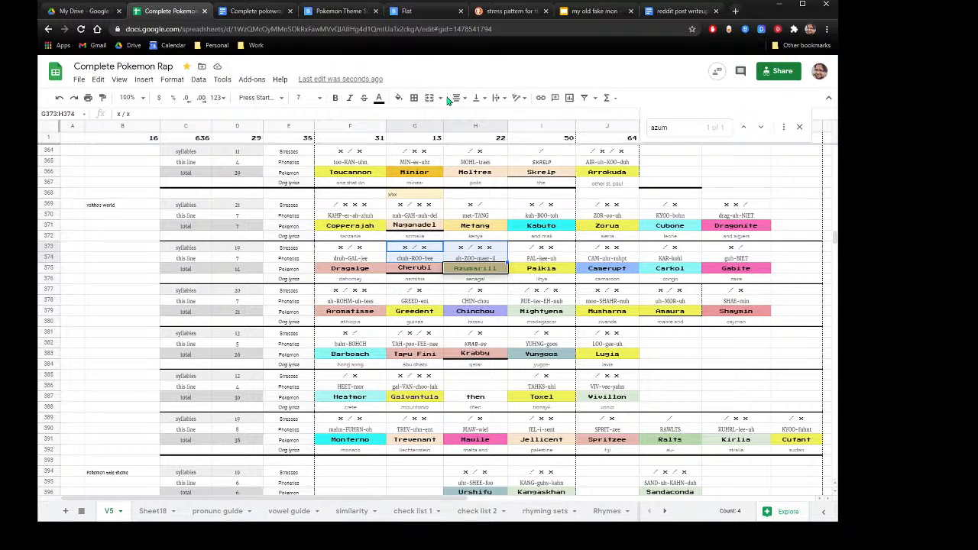
left_click(398, 98)
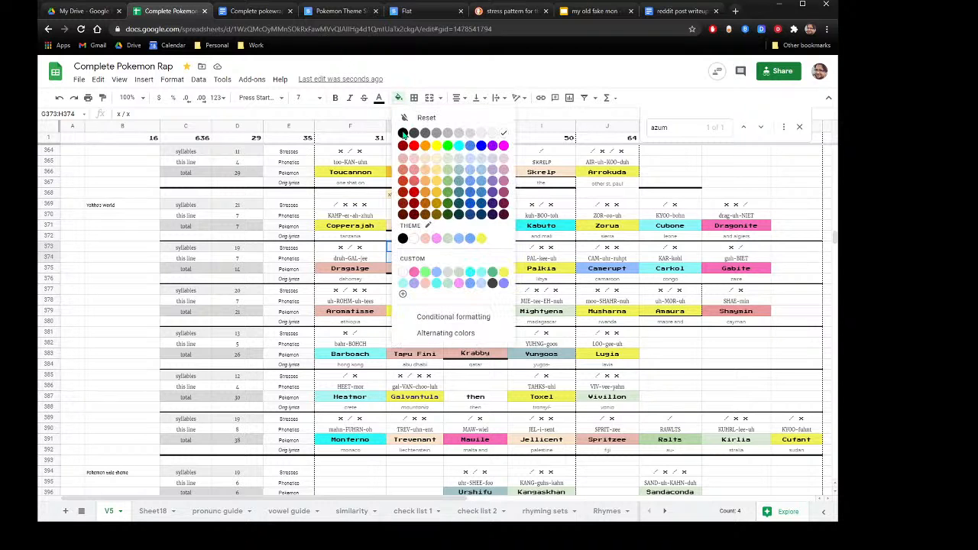
left_click(467, 135)
left_click(329, 346)
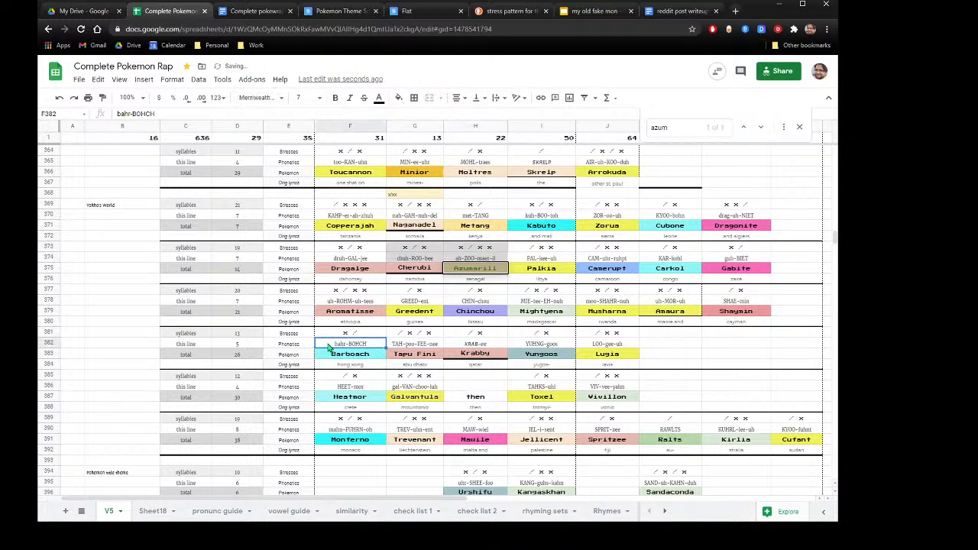
Review the rap lines from Yakko's World back up to the opening verse for slots that are still open.
scroll(328, 344, "up", 10)
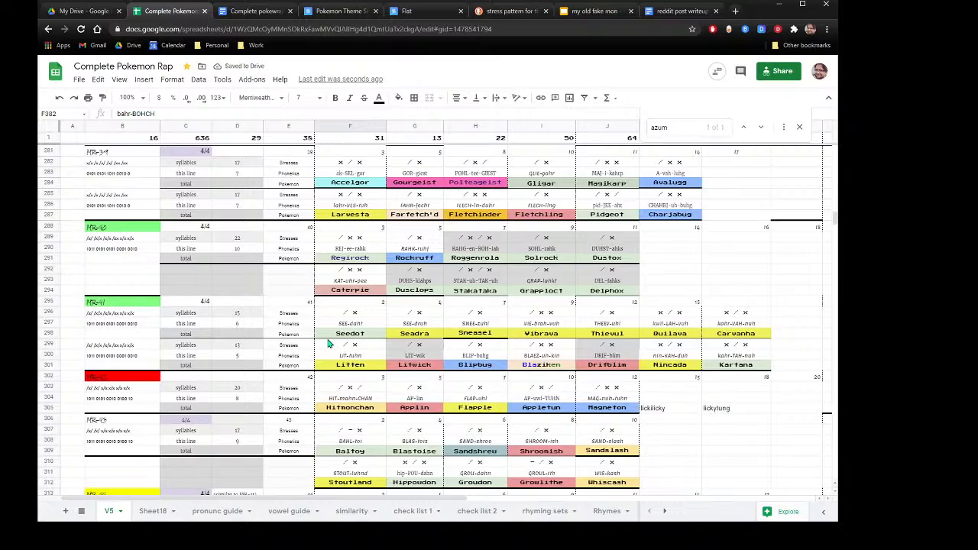
scroll(328, 346, "up", 7)
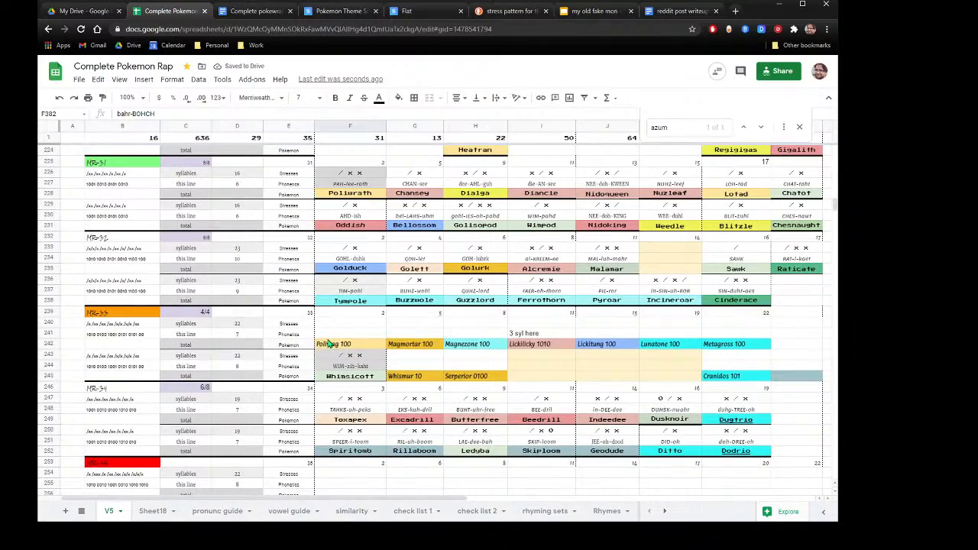
scroll(329, 345, "up", 8)
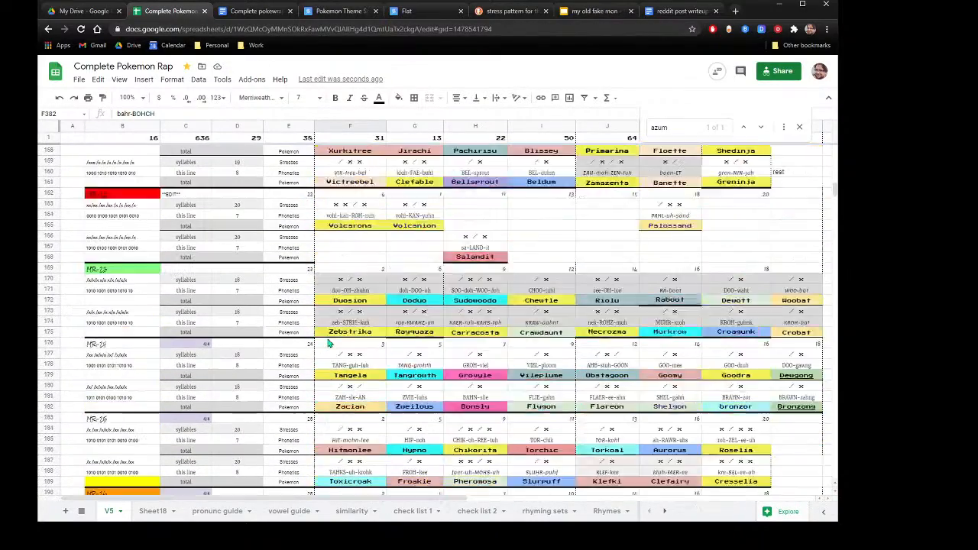
scroll(328, 345, "up", 5)
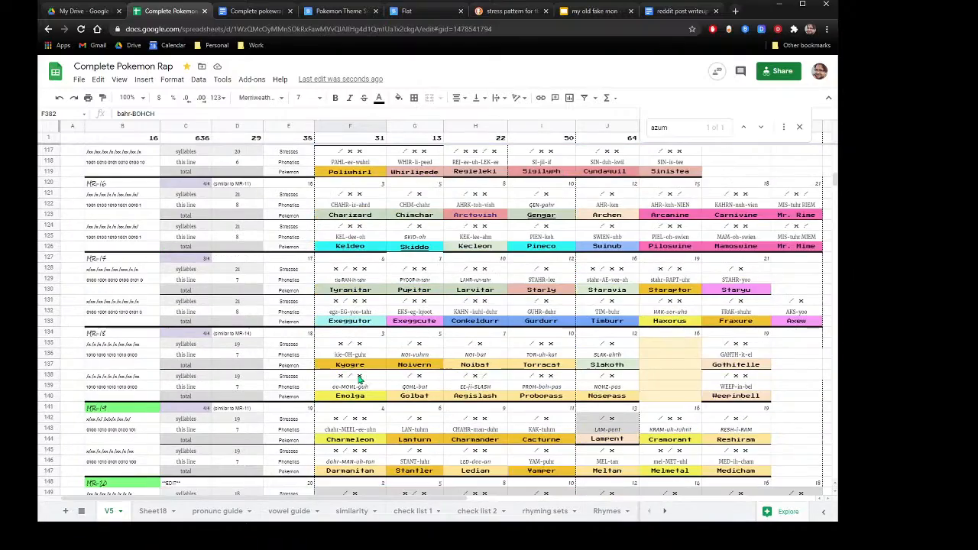
scroll(359, 380, "up", 3)
scroll(359, 380, "up", 8)
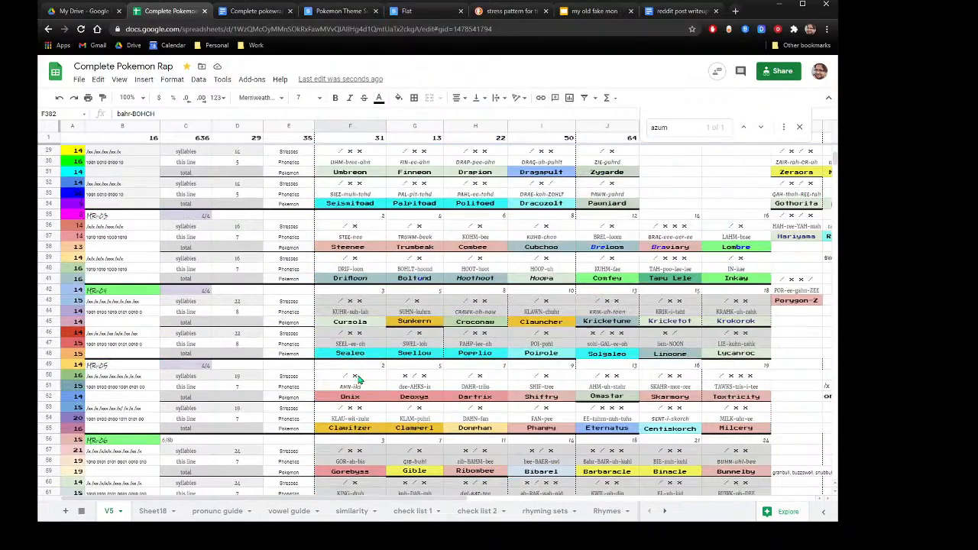
scroll(359, 380, "up", 4)
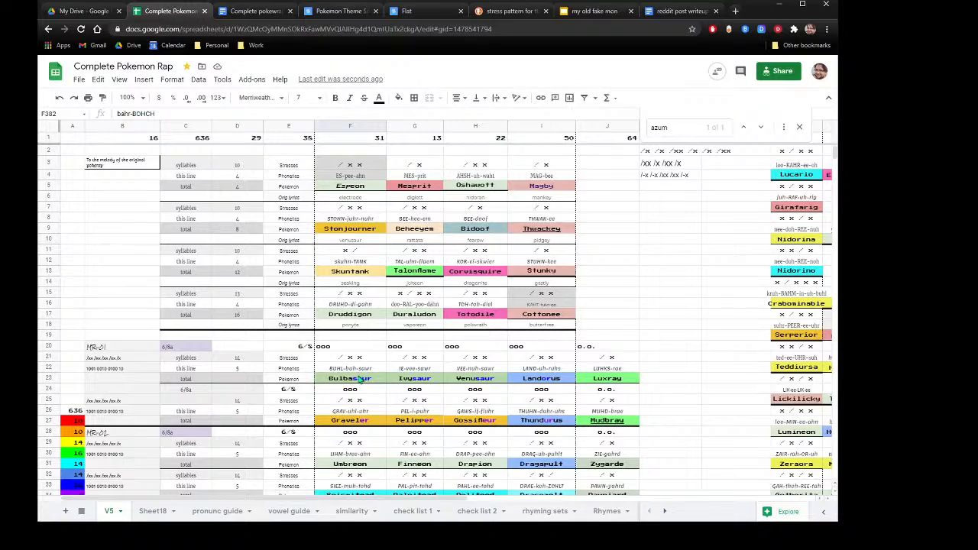
Check sections MR-01 through MR-47 in order for empty or yellow-marked slots.
scroll(359, 379, "down", 10)
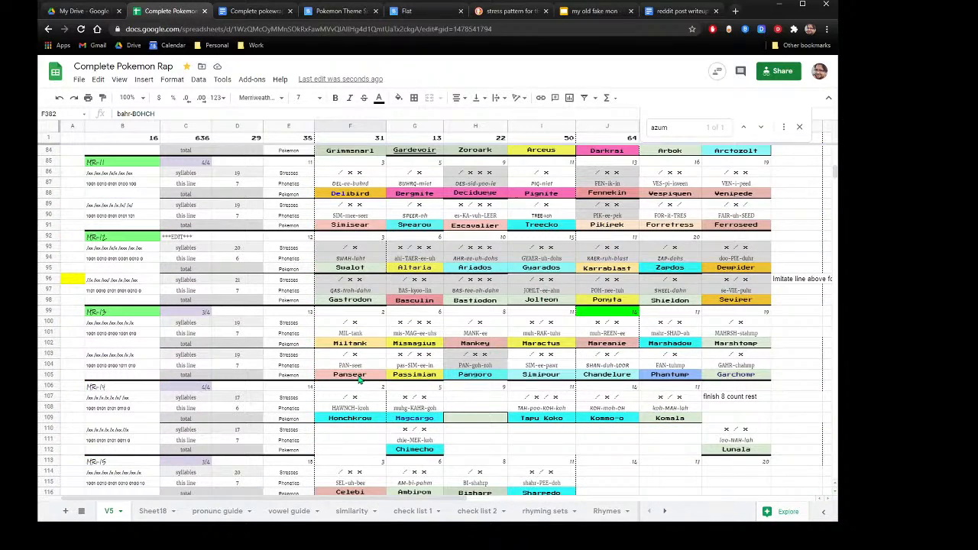
scroll(359, 379, "down", 5)
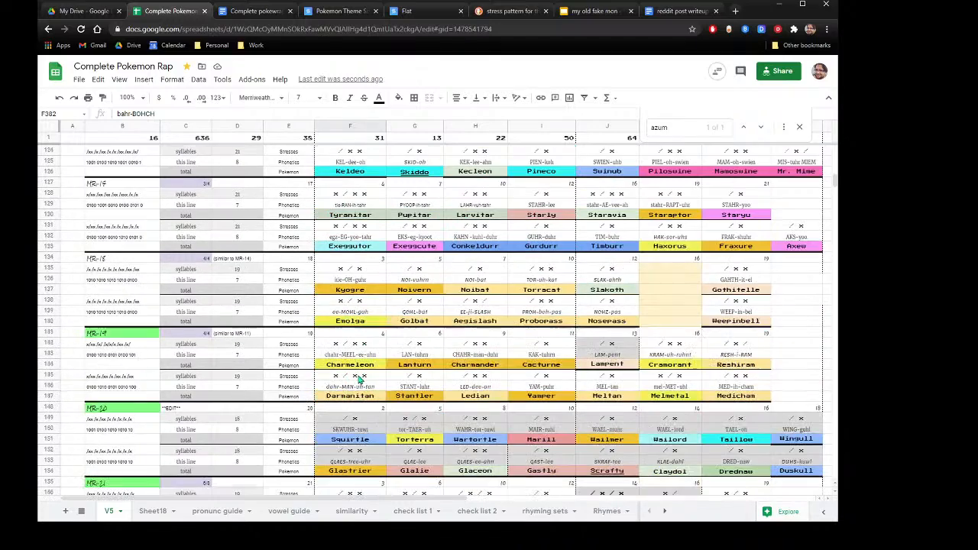
scroll(359, 379, "down", 5)
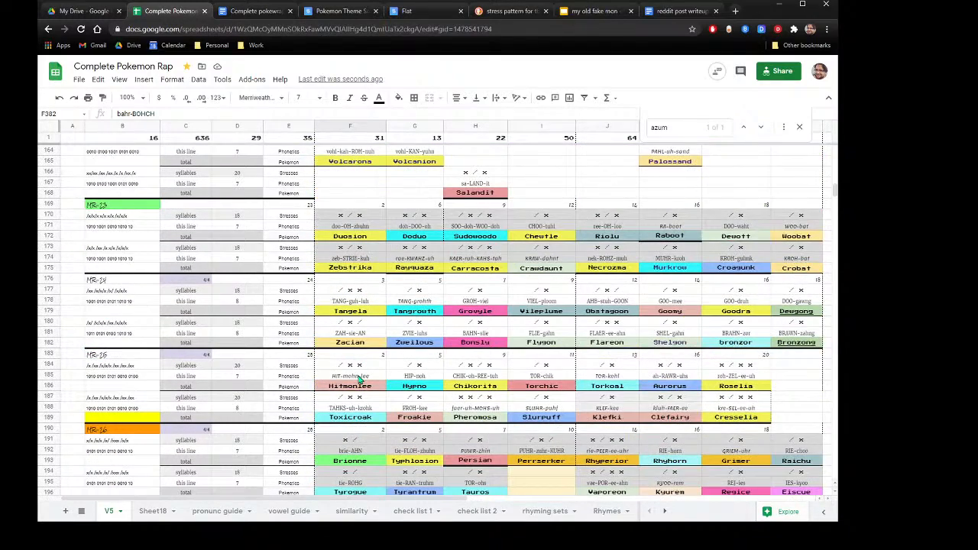
scroll(359, 380, "down", 4)
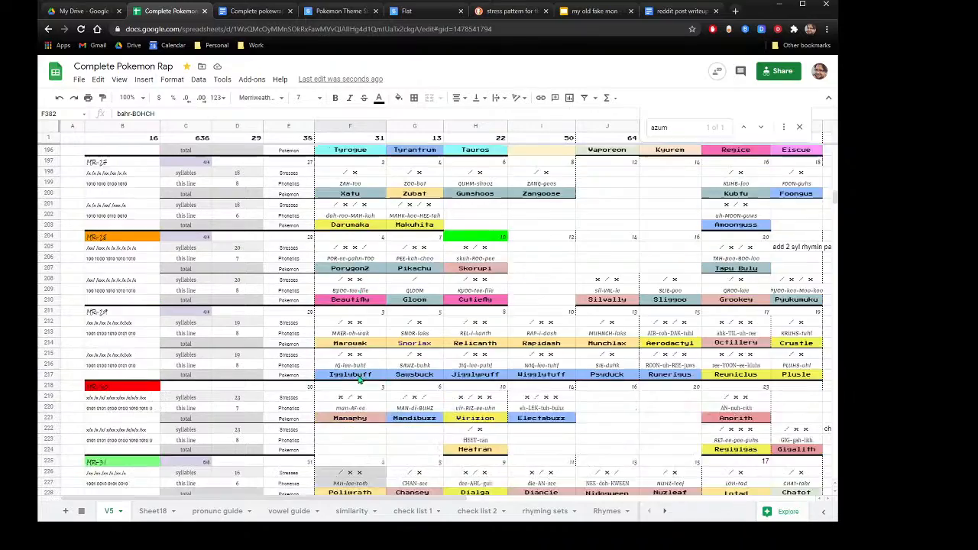
scroll(359, 380, "down", 1)
scroll(359, 379, "down", 3)
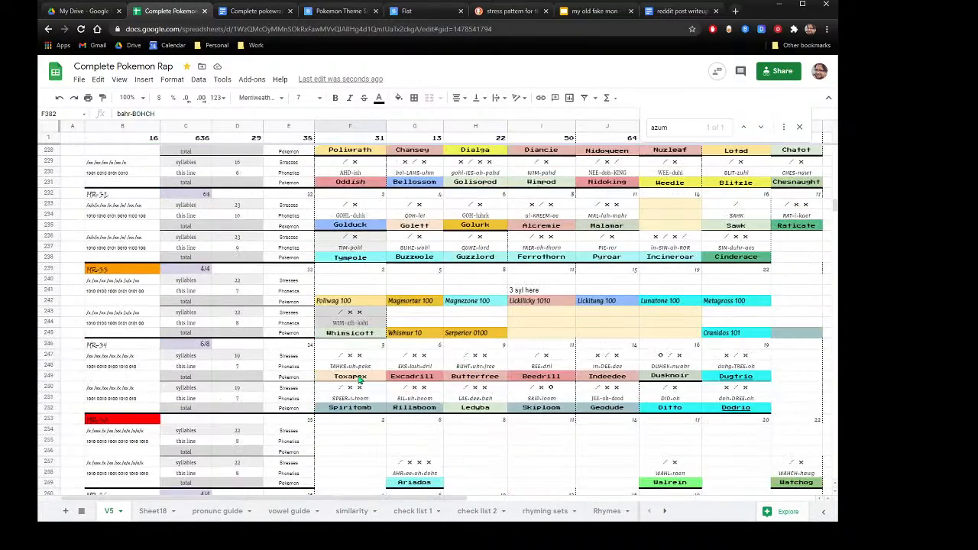
scroll(359, 380, "down", 2)
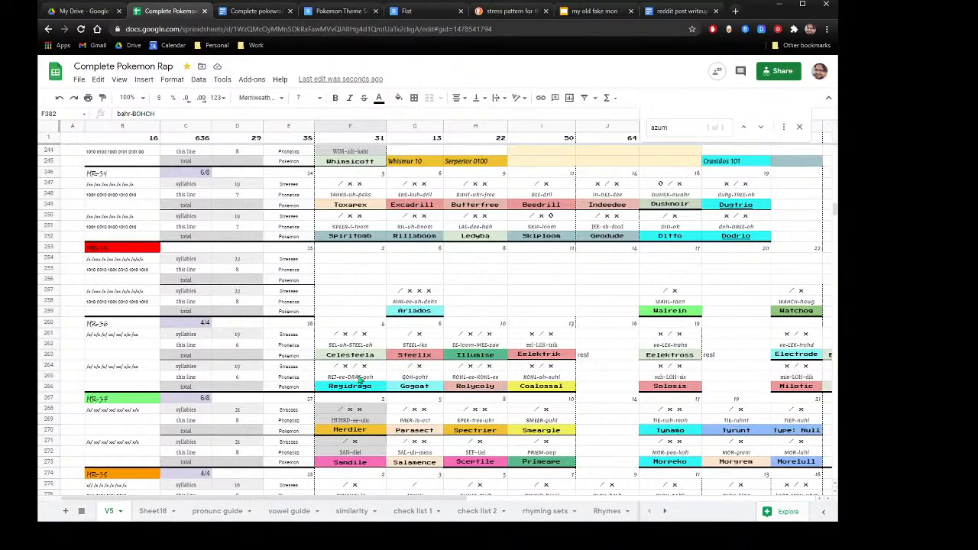
scroll(359, 379, "down", 2)
scroll(359, 379, "down", 3)
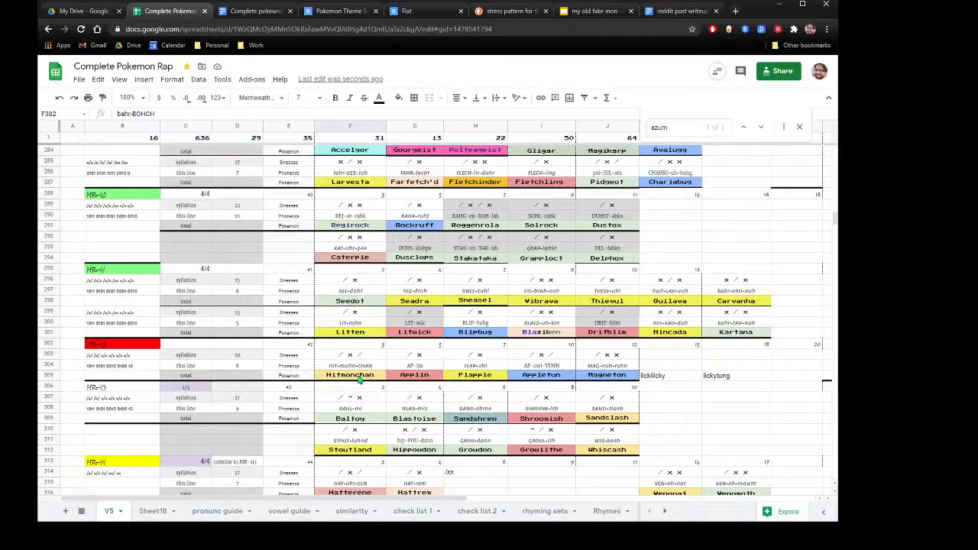
scroll(359, 380, "down", 4)
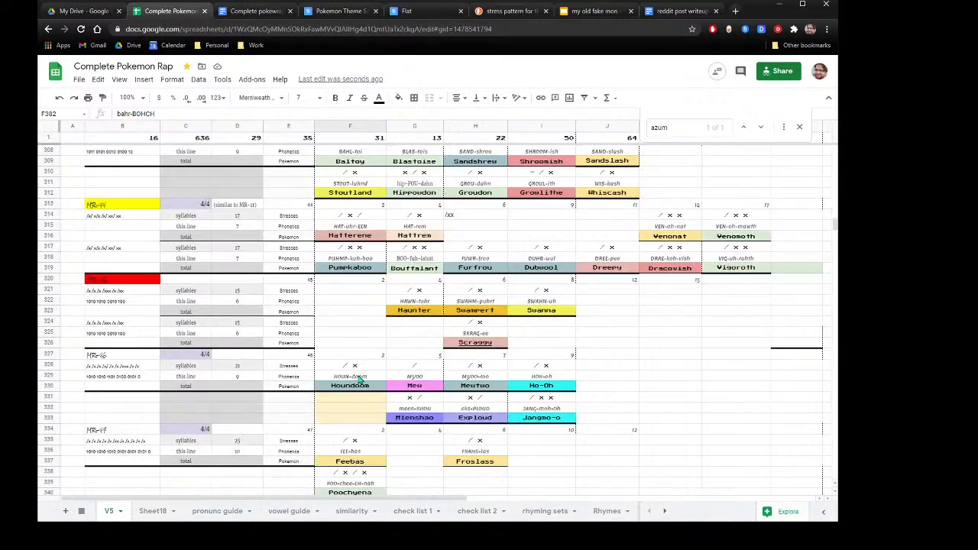
Go back to the MR-28 section and examine its empty slots I208:I210 and I205:I207.
scroll(359, 379, "up", 12)
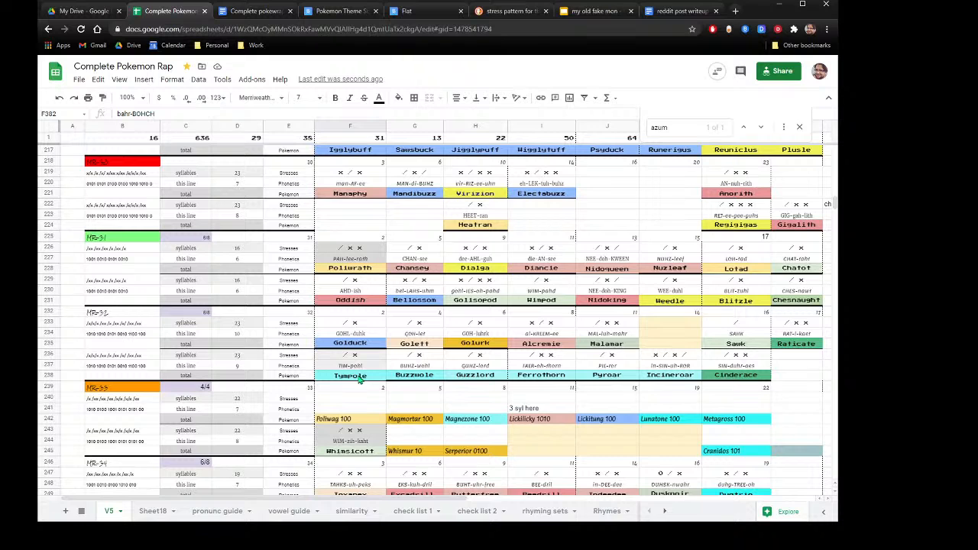
scroll(359, 380, "up", 1)
scroll(359, 379, "up", 2)
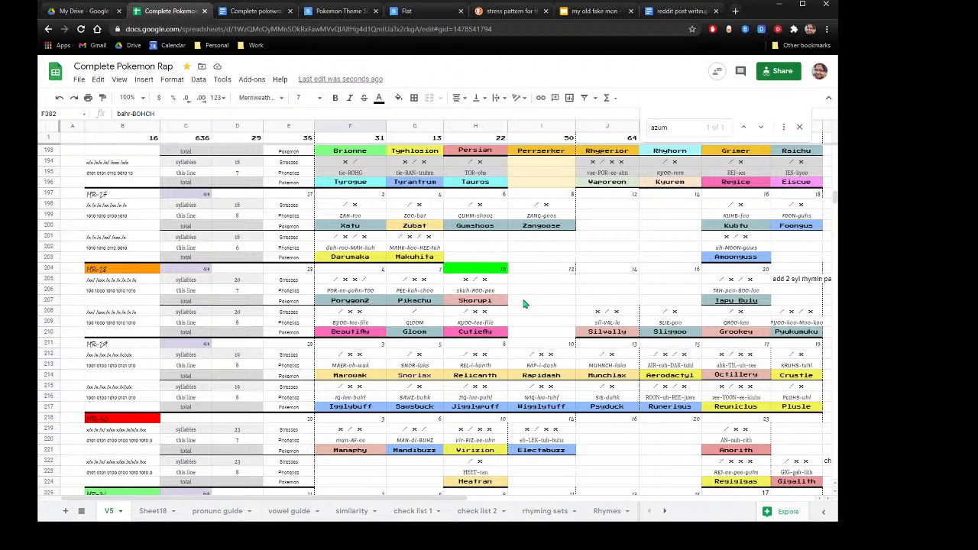
left_click_drag(519, 312, 522, 337)
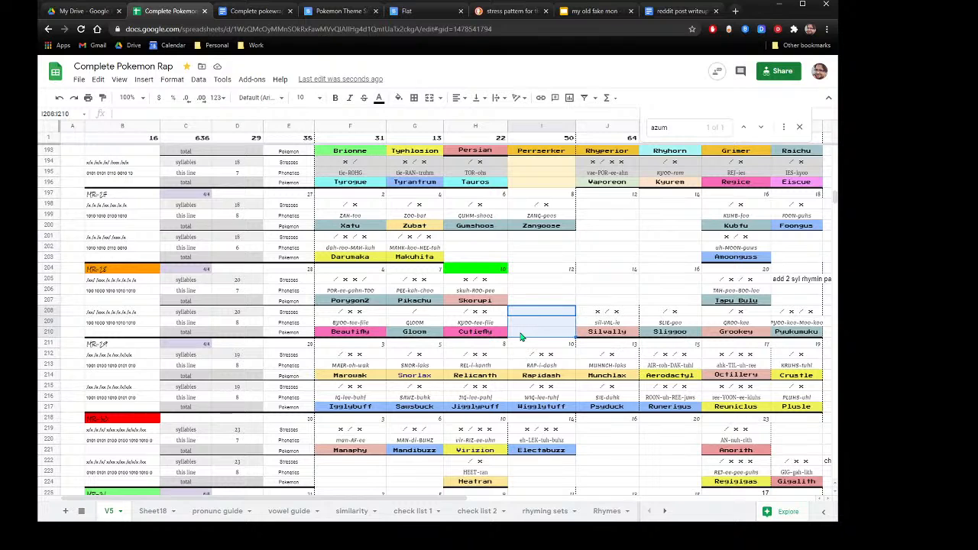
left_click_drag(524, 280, 522, 301)
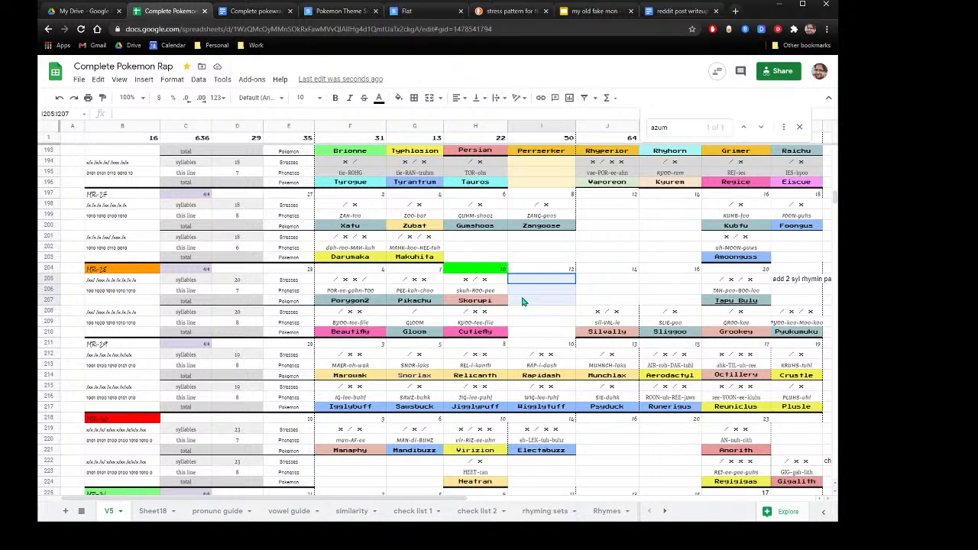
scroll(522, 302, "up", 5)
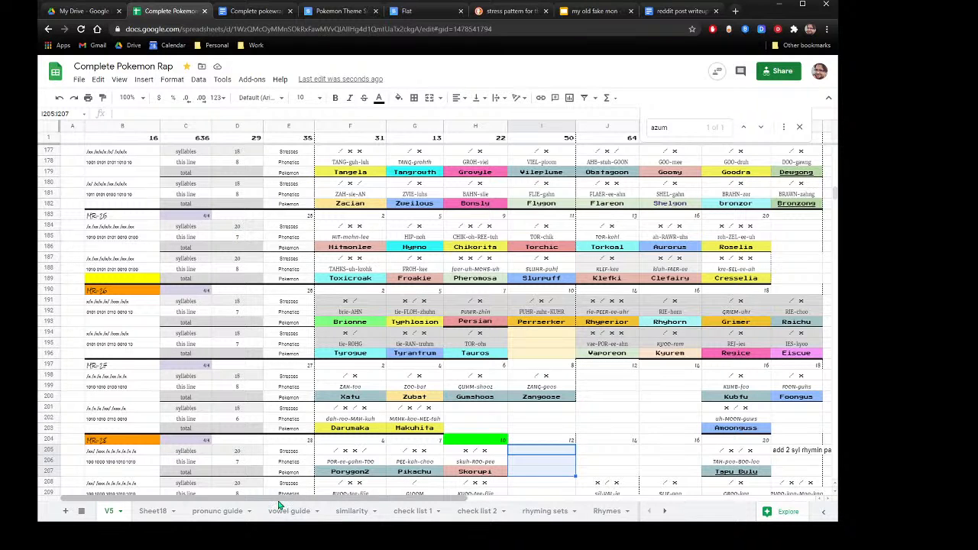
Compare the unplaced Pokemon names beside the rap with the open slots from the opening lines down to MR-38.
left_click_drag(280, 502, 373, 498)
scroll(351, 372, "up", 10)
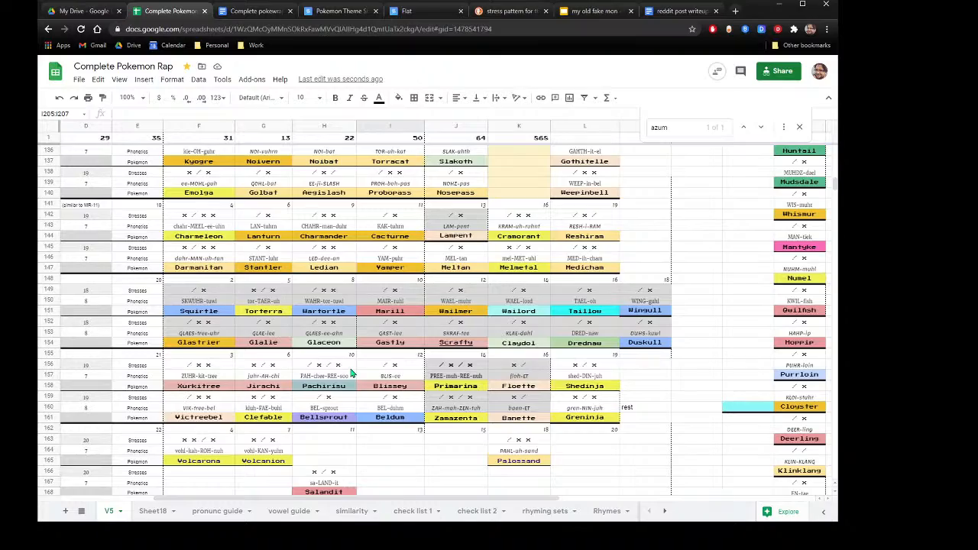
scroll(351, 372, "up", 15)
scroll(351, 372, "up", 15)
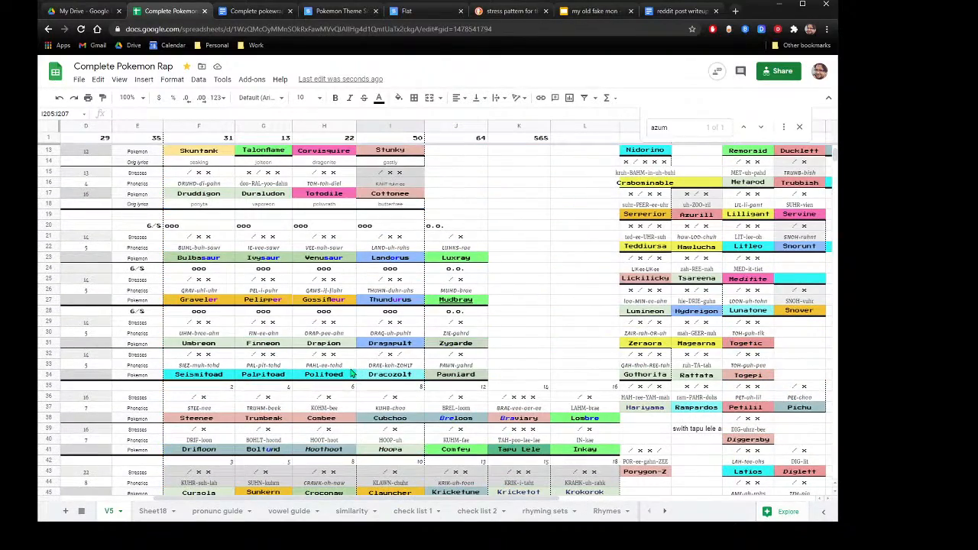
scroll(352, 372, "down", 20)
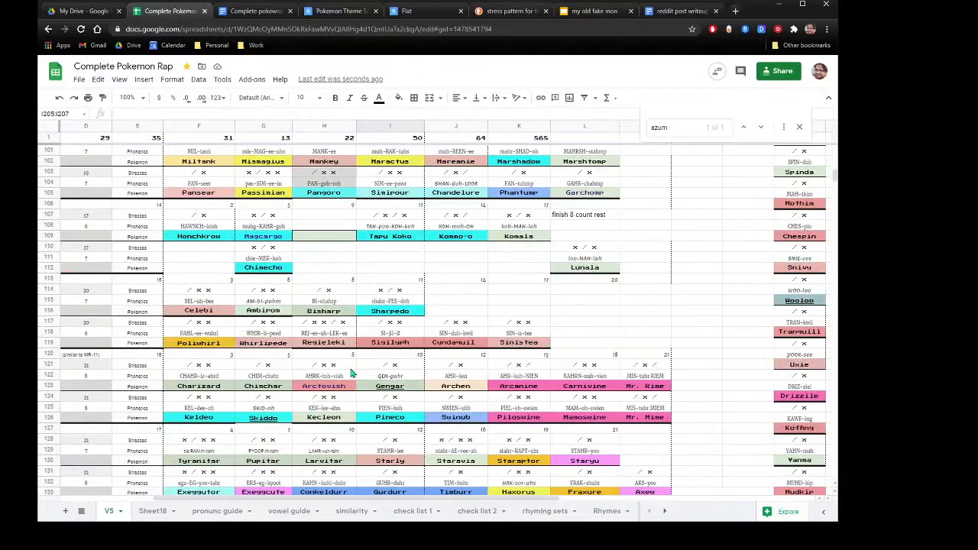
scroll(351, 372, "down", 7)
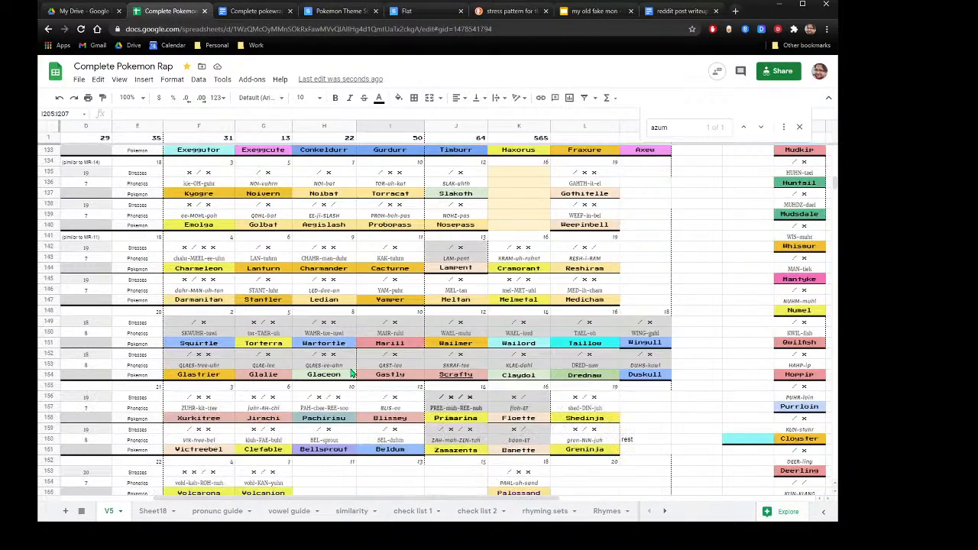
scroll(351, 372, "down", 4)
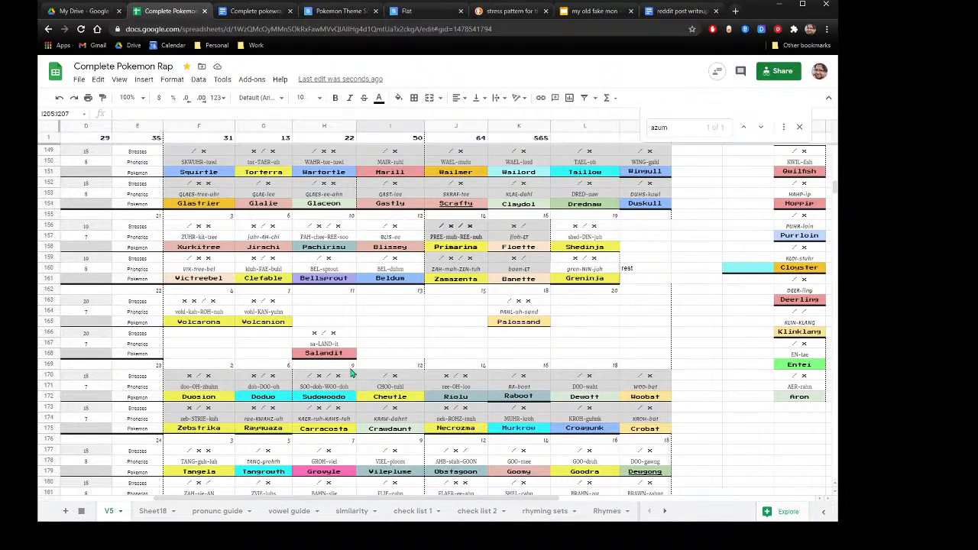
scroll(352, 372, "down", 6)
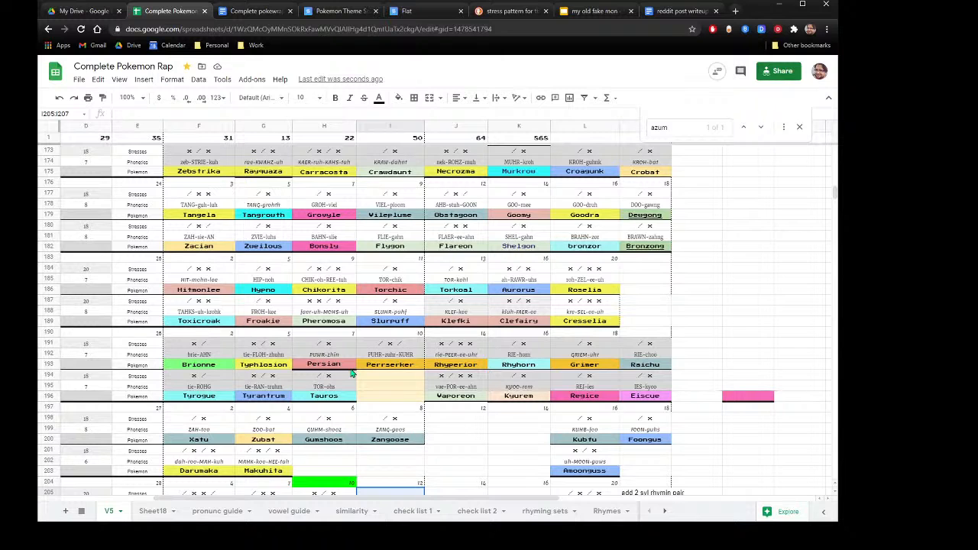
scroll(351, 372, "down", 2)
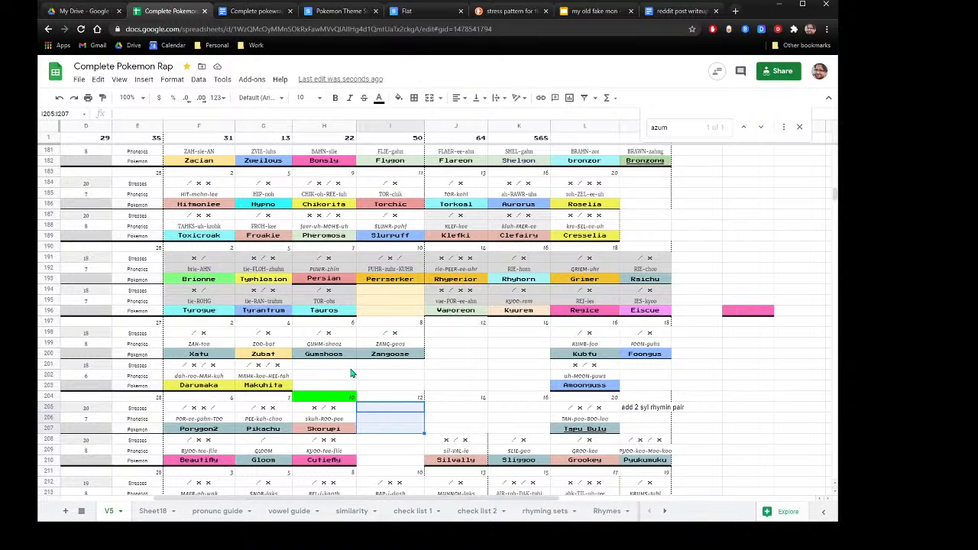
scroll(351, 372, "down", 2)
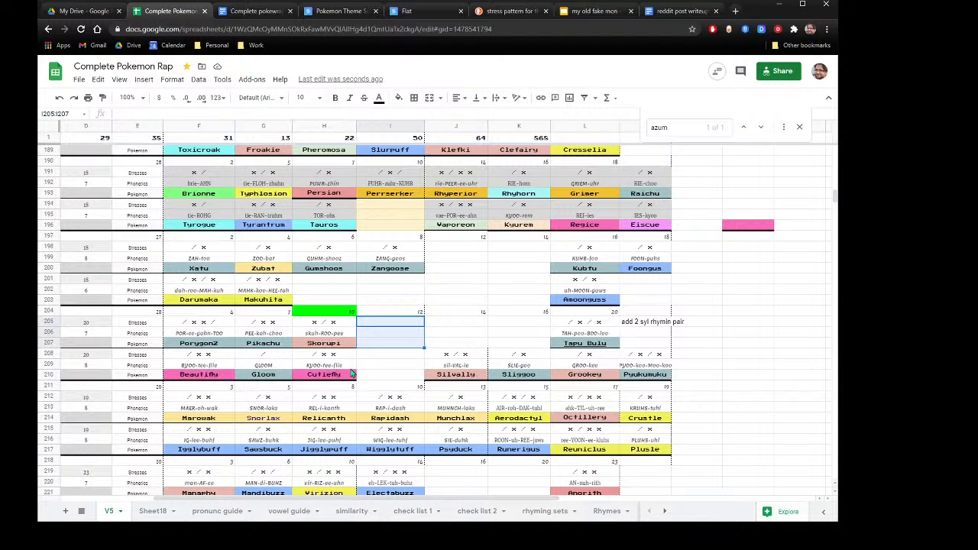
scroll(351, 373, "down", 8)
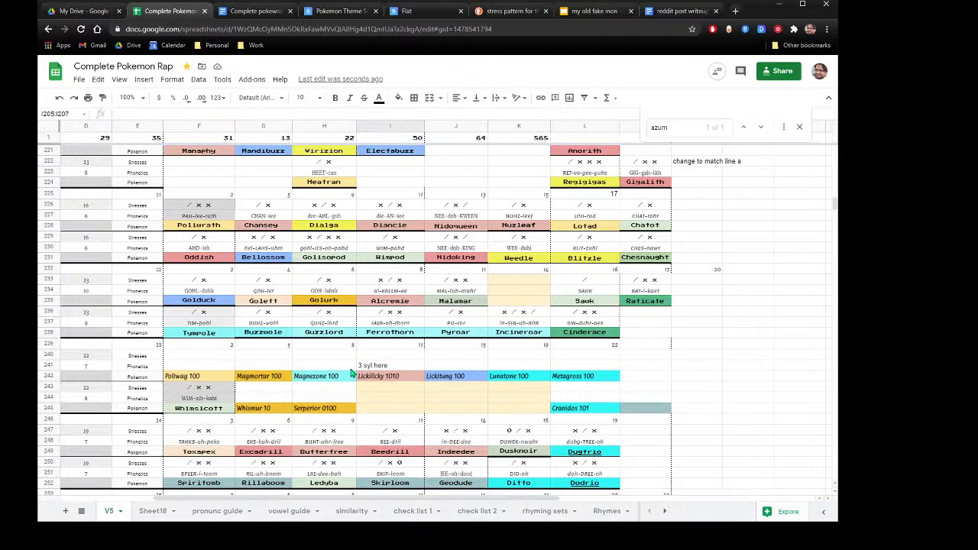
scroll(351, 372, "down", 8)
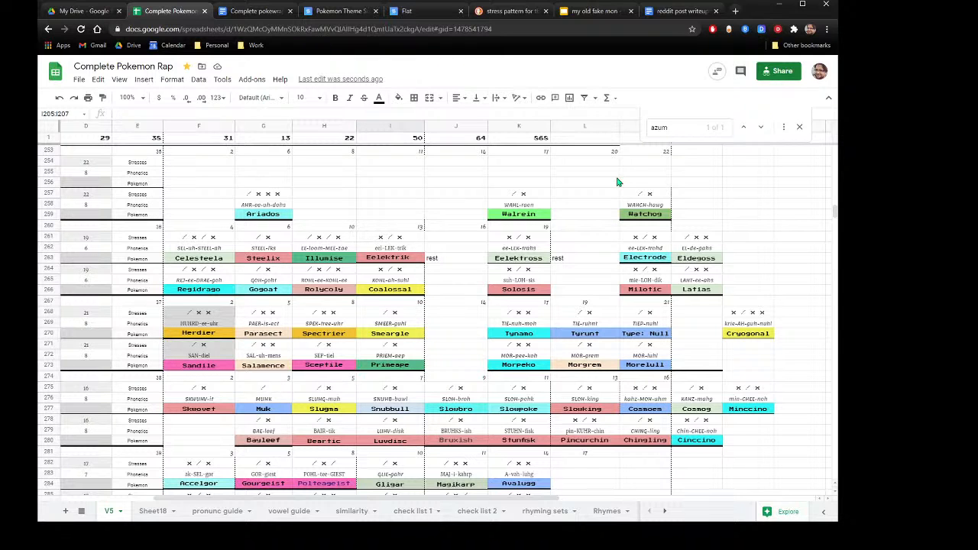
Search the sheet for "cry" and move the Cryogonal block from O268:O270 into the empty MR-37 slot J268:J270.
double_click(668, 126)
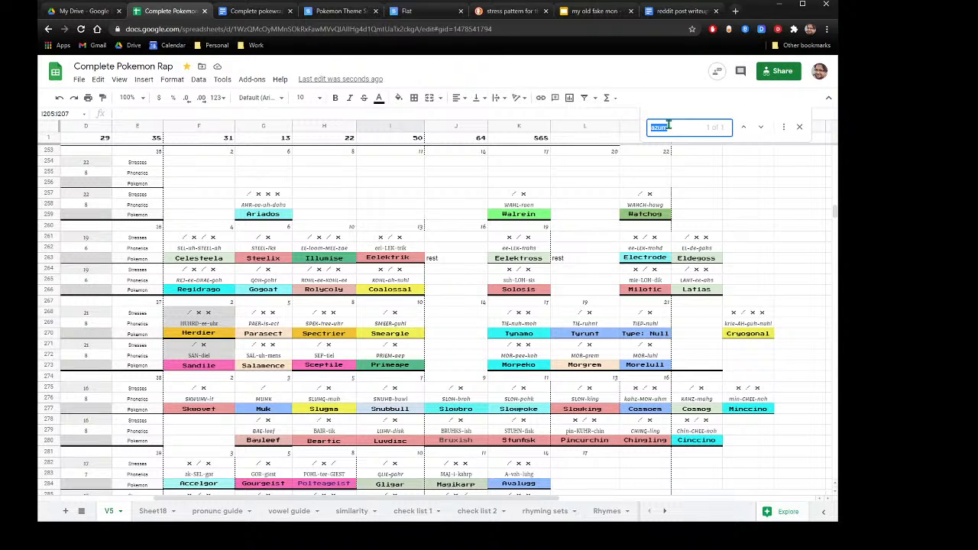
type("cry")
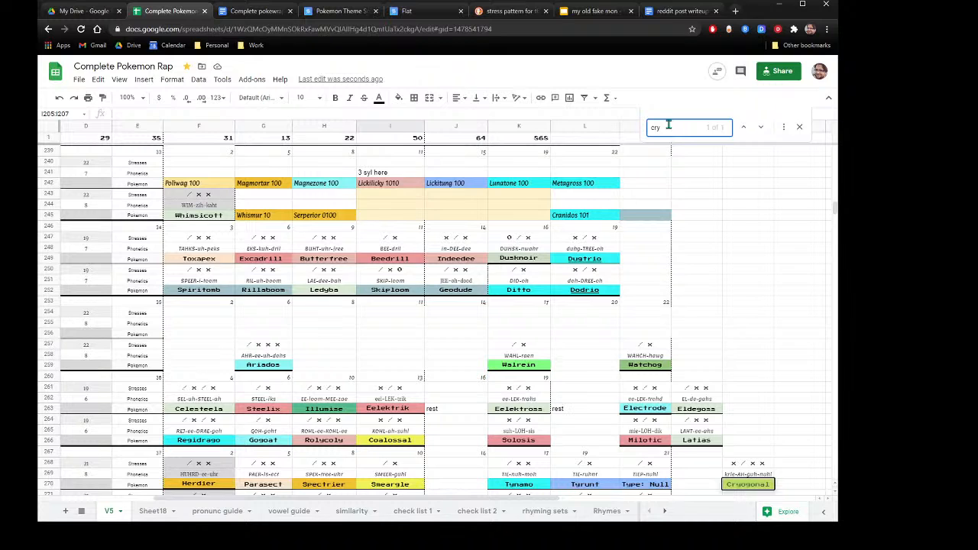
scroll(742, 363, "down", 2)
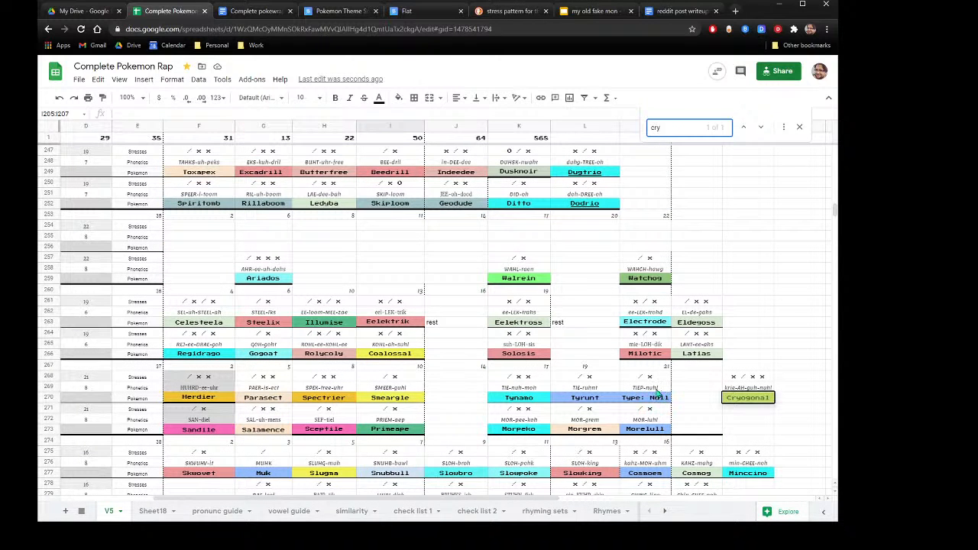
left_click(703, 388)
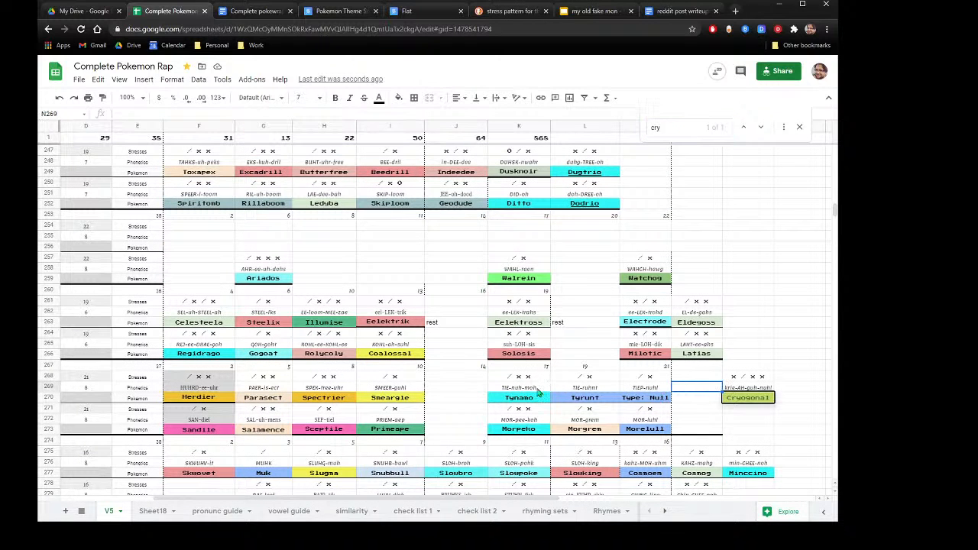
left_click_drag(740, 377, 744, 396)
right_click(745, 397)
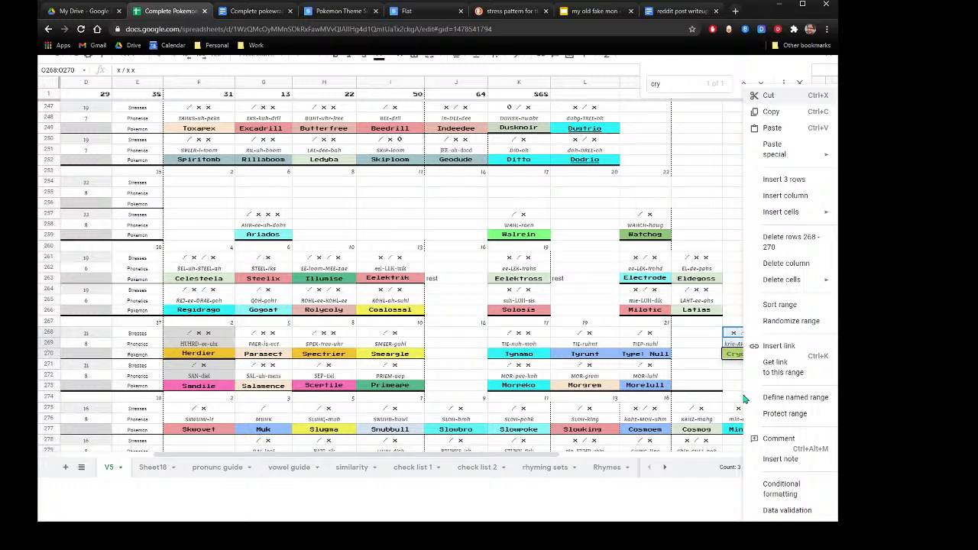
left_click(769, 95)
right_click(452, 374)
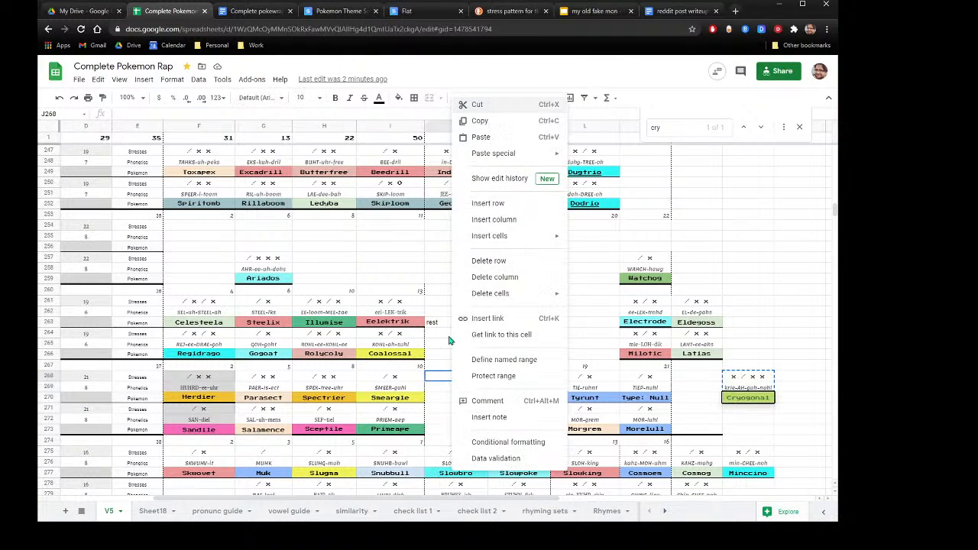
left_click(479, 137)
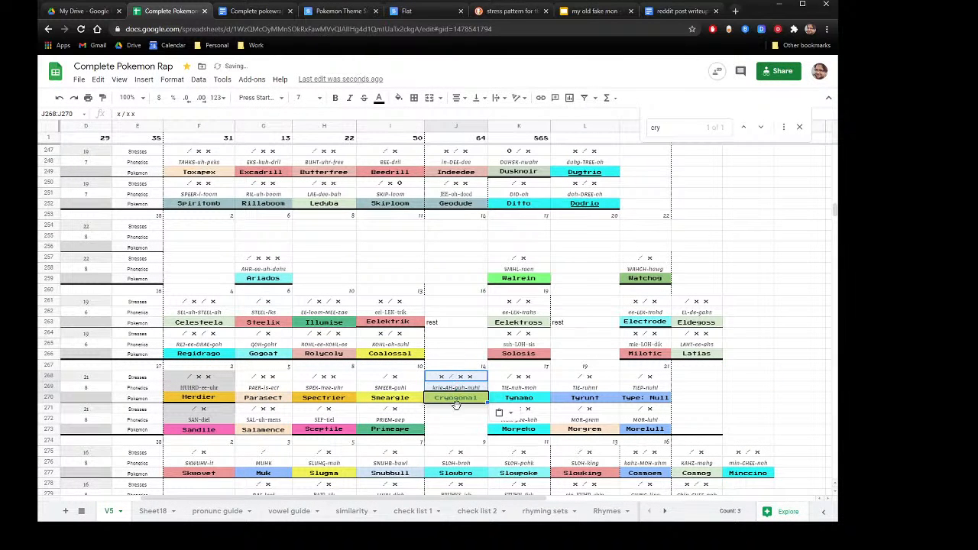
Mark the empty MR-37 slot J271:J273 beneath Cryogonal as open with a light yellow fill.
left_click_drag(455, 406, 458, 429)
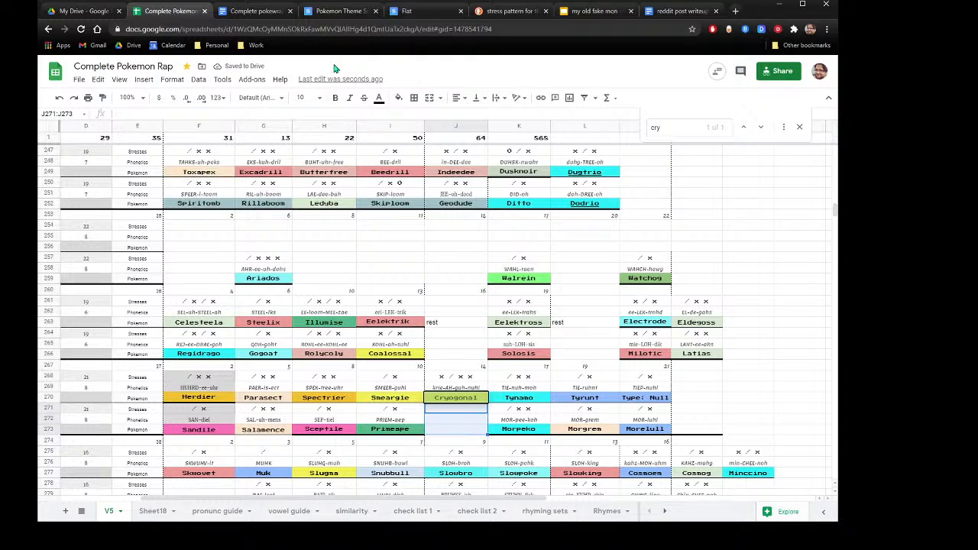
left_click(398, 97)
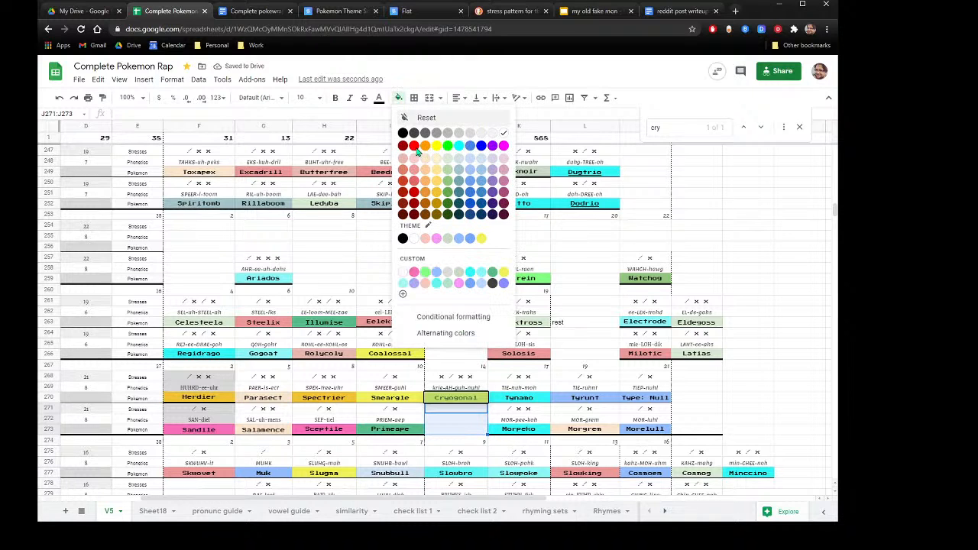
left_click(438, 163)
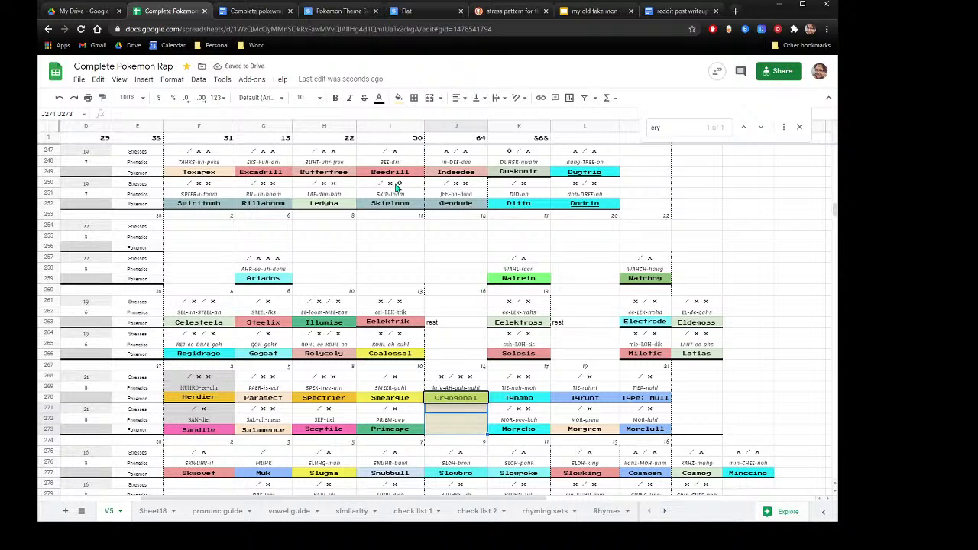
scroll(297, 279, "down", 3)
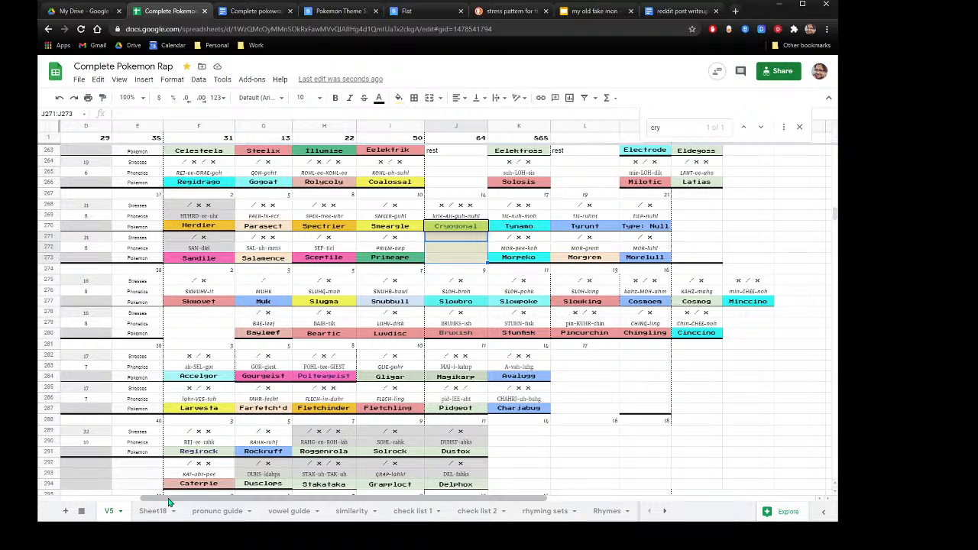
left_click_drag(168, 501, 102, 504)
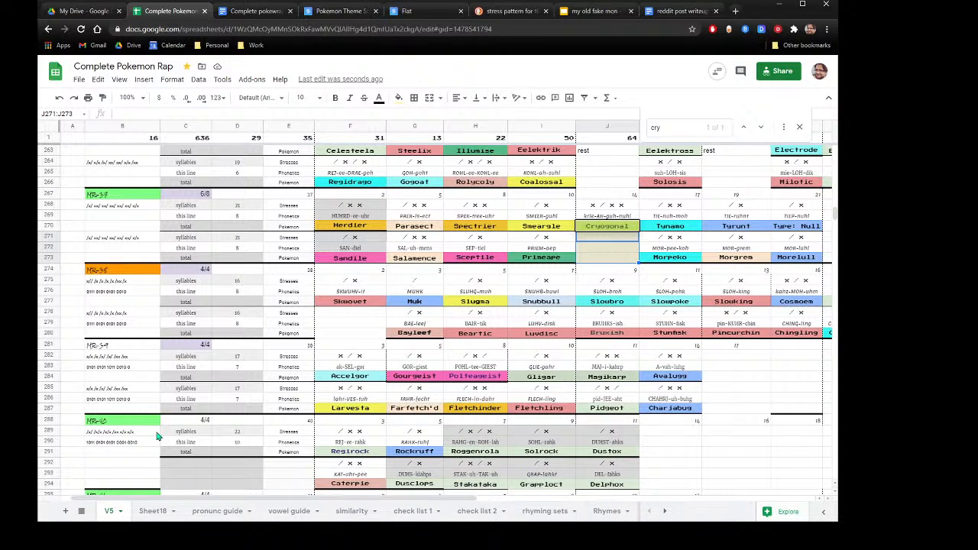
left_click(569, 240)
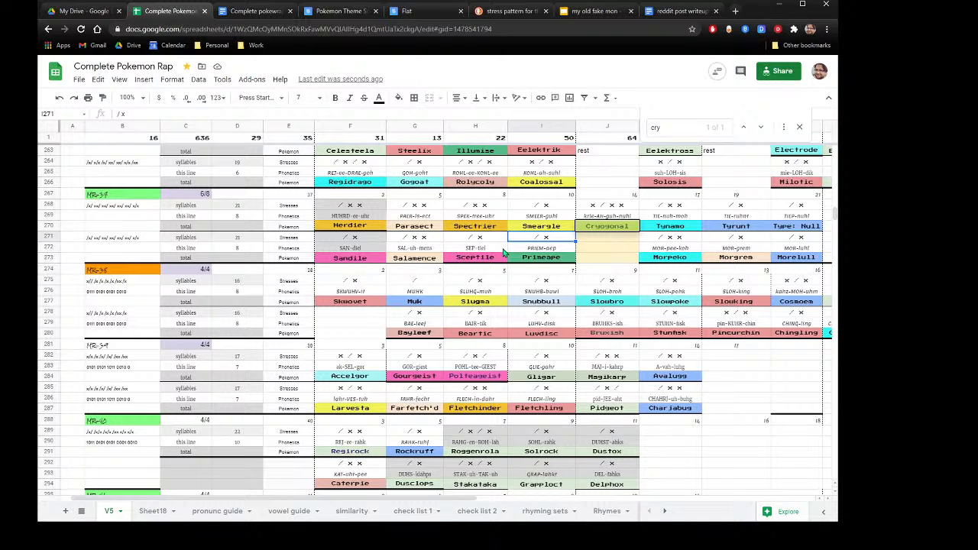
Scan the sections below MR-37 through the Elements song and Fresh Prince verses for open slots and unplaced names.
scroll(503, 252, "down", 6)
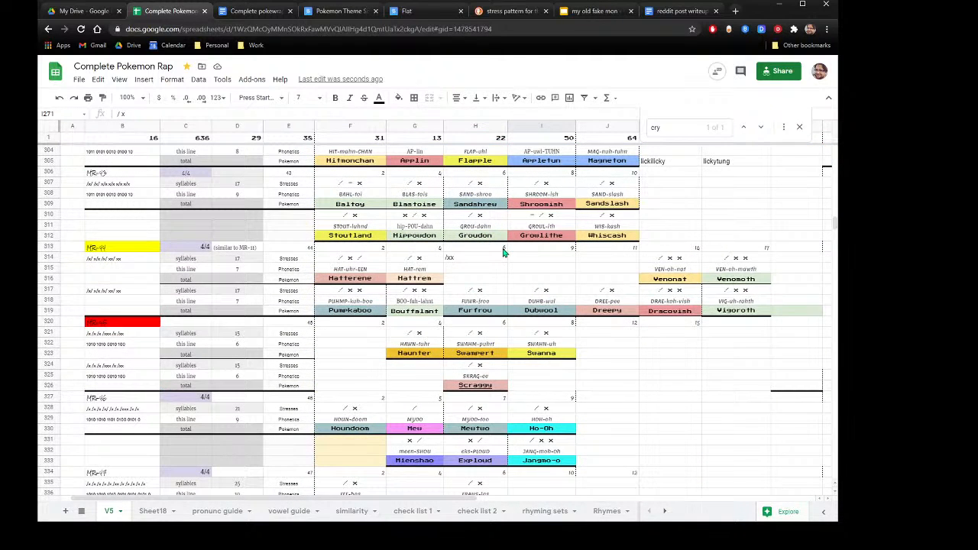
scroll(502, 252, "down", 7)
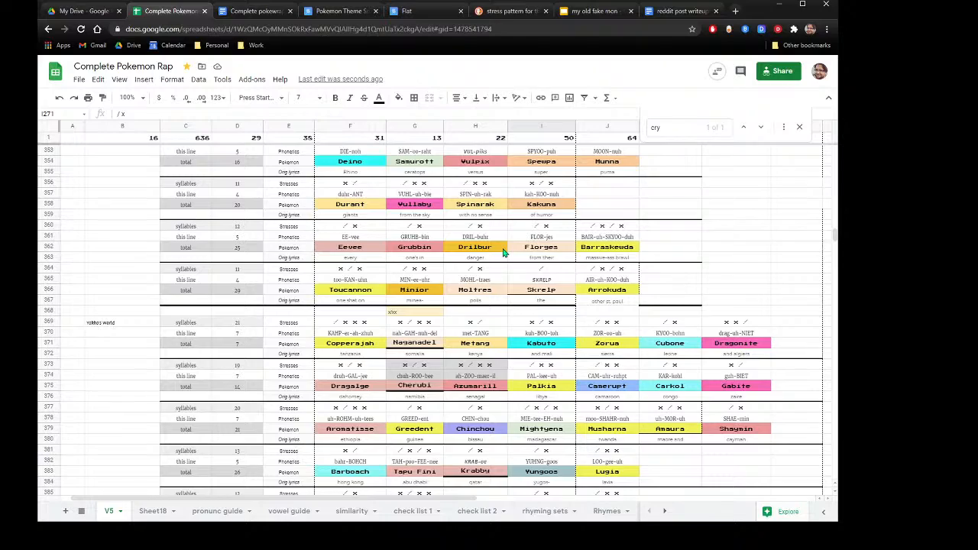
scroll(502, 252, "down", 6)
scroll(503, 252, "down", 8)
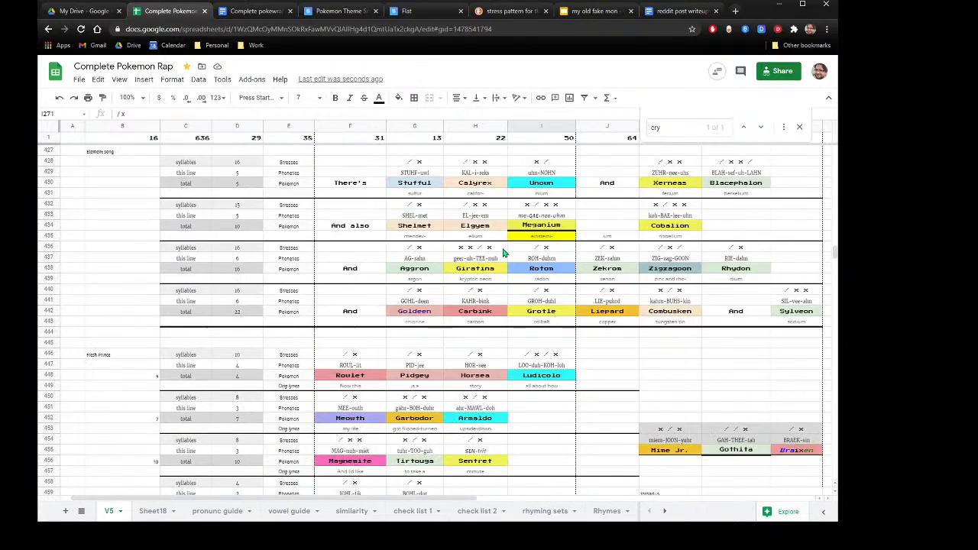
scroll(502, 252, "down", 3)
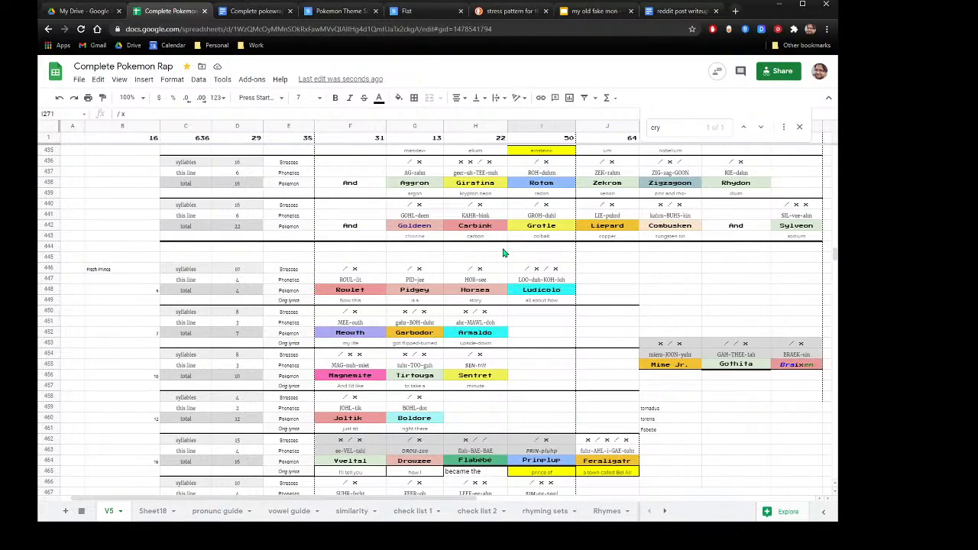
scroll(503, 252, "up", 4)
scroll(503, 252, "down", 15)
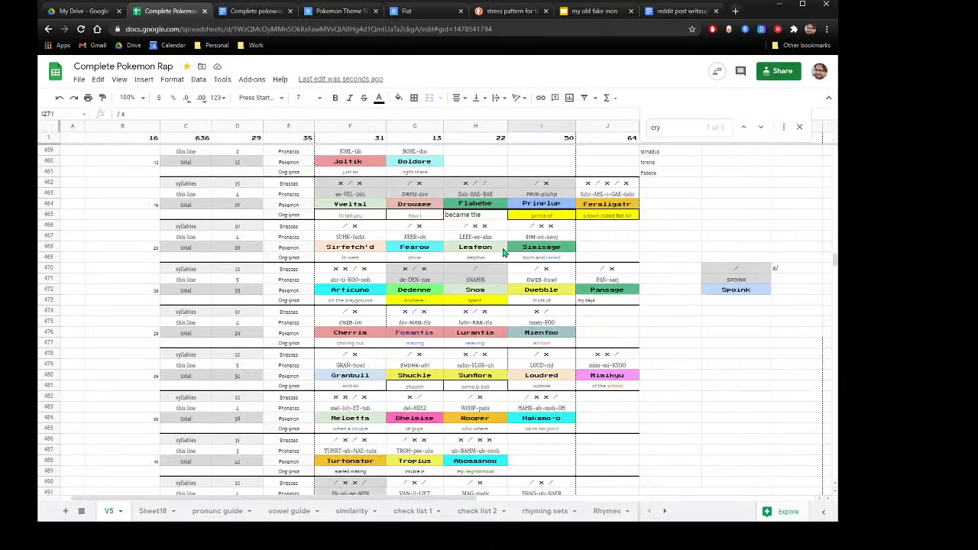
scroll(504, 252, "up", 11)
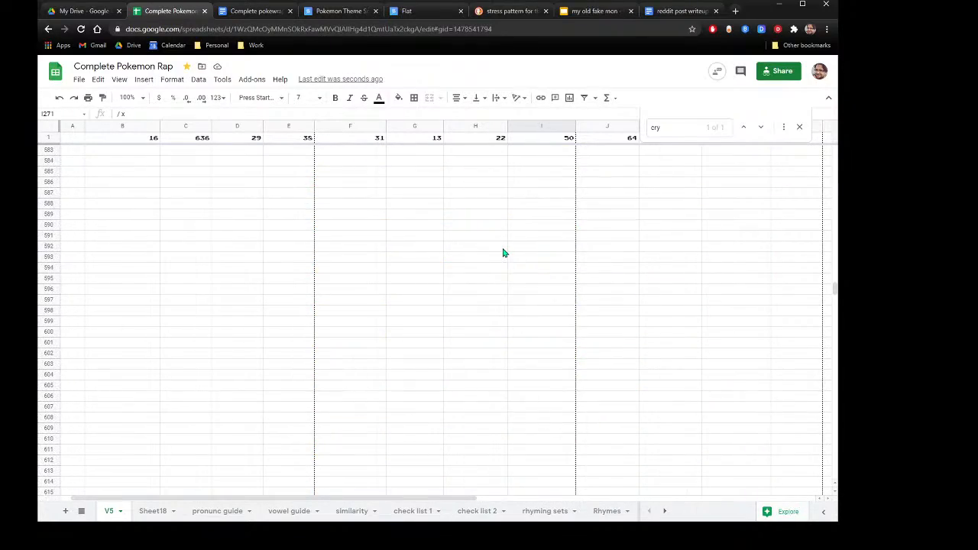
scroll(504, 252, "up", 8)
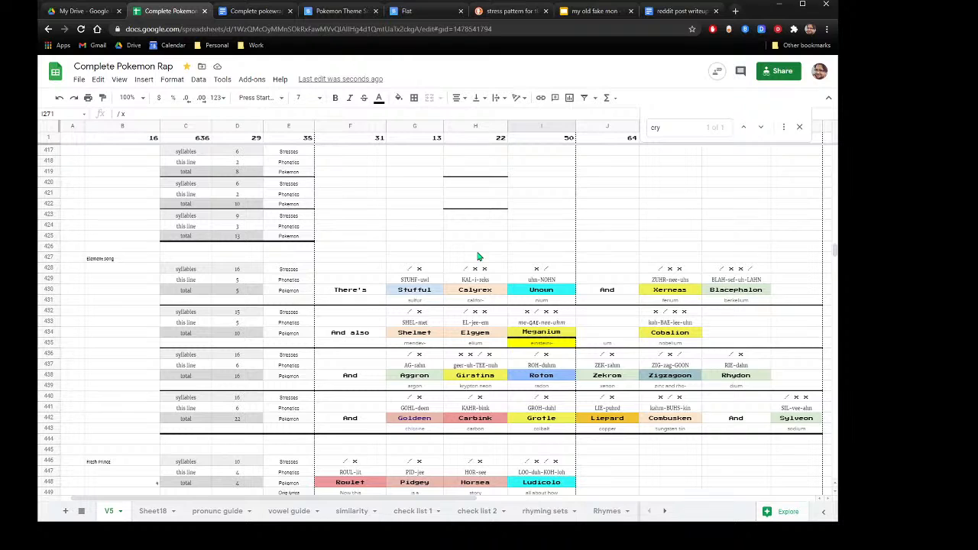
scroll(477, 257, "down", 4)
scroll(477, 257, "up", 2)
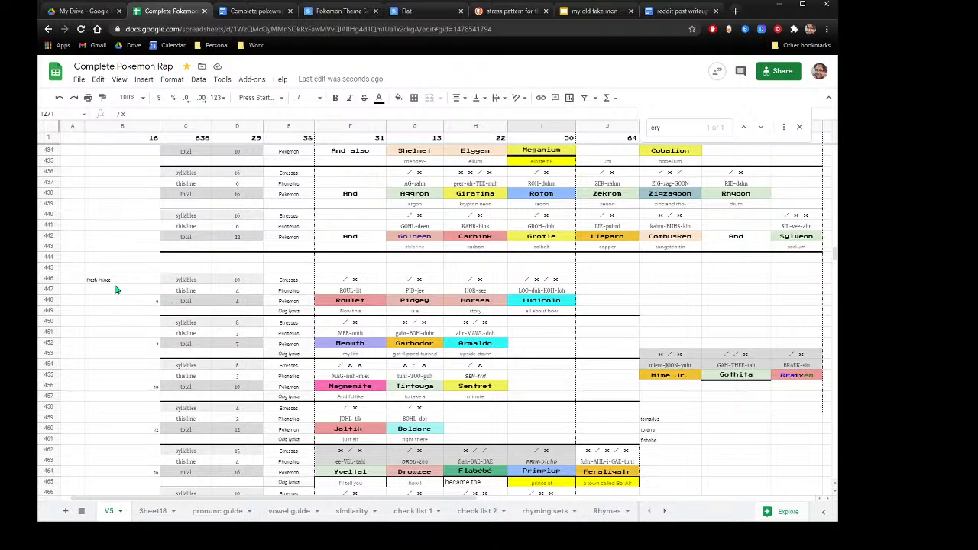
Make the unplaced entries Mime Jr., Gothita and Braixen in K453:M455 beside the Fresh Prince verse bold.
left_click(664, 355)
left_click_drag(791, 380, 798, 379)
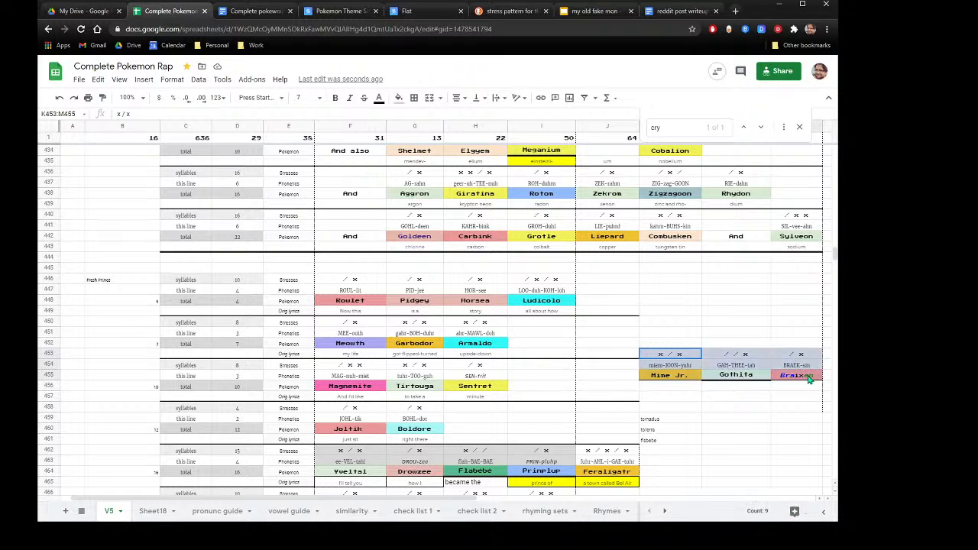
left_click(579, 369)
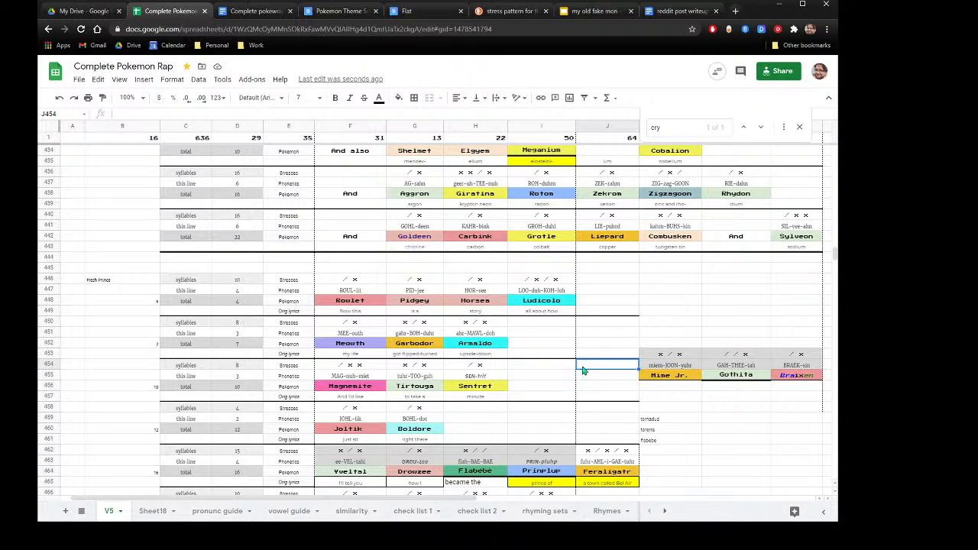
left_click_drag(676, 355, 799, 377)
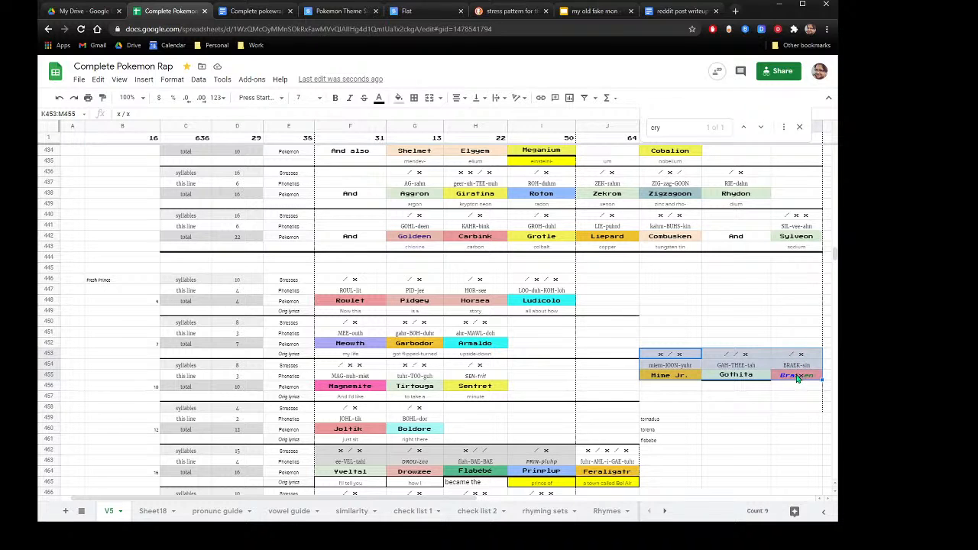
left_click(336, 97)
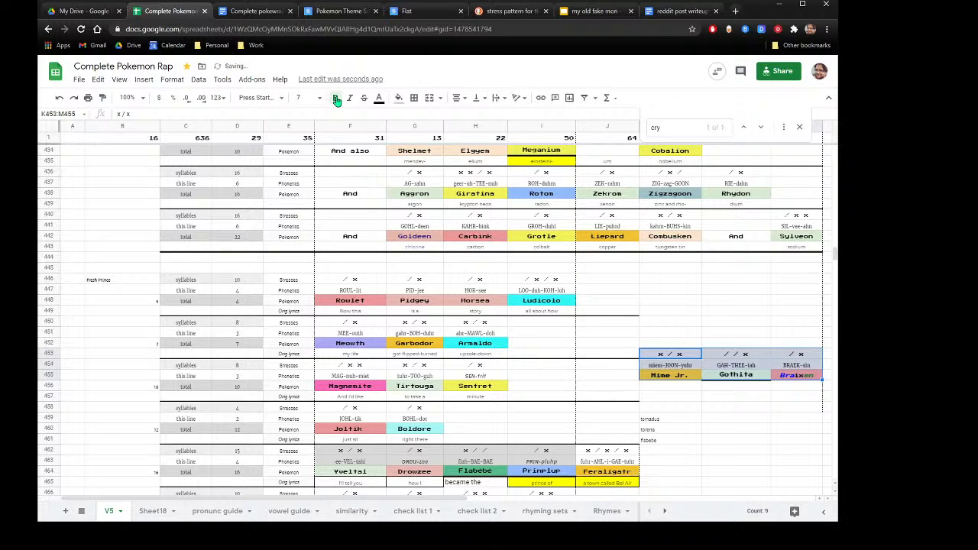
left_click(475, 267)
Review the rap from the Elements song back up through the MR sections to MR-01 for slots still open.
scroll(473, 263, "up", 5)
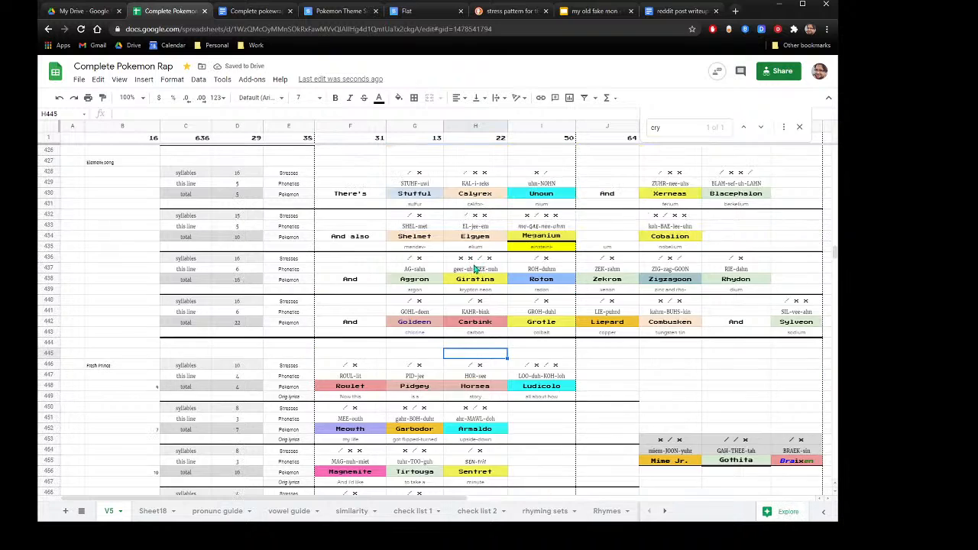
scroll(475, 267, "up", 6)
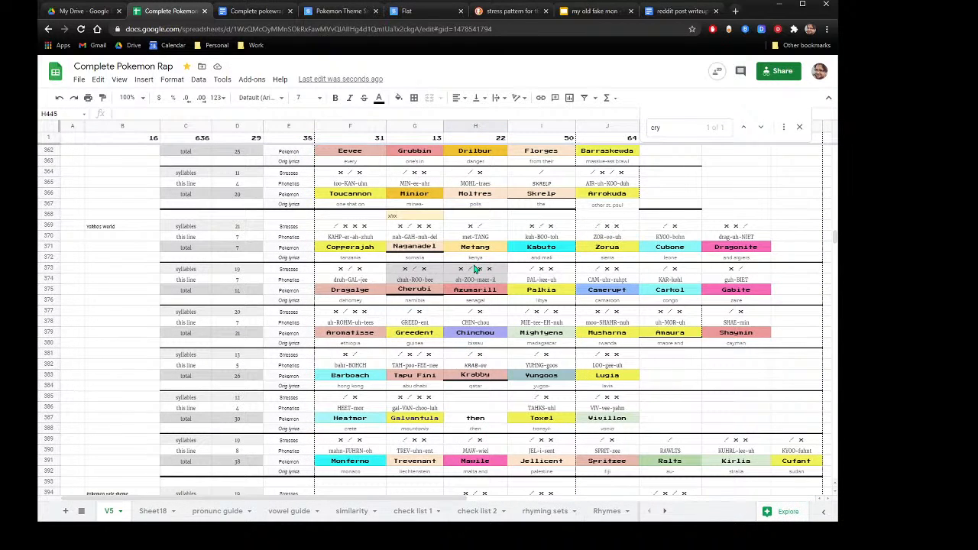
scroll(474, 269, "up", 2)
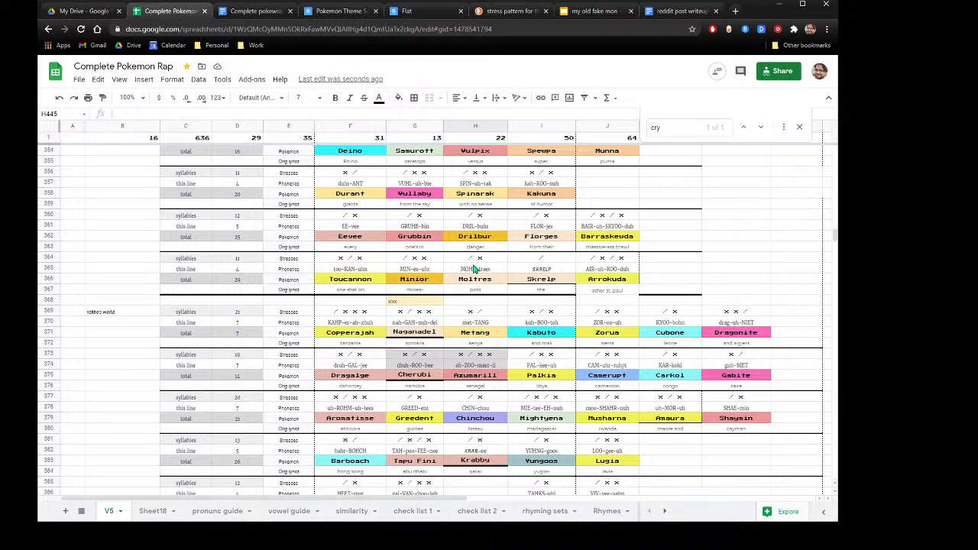
scroll(436, 280, "up", 4)
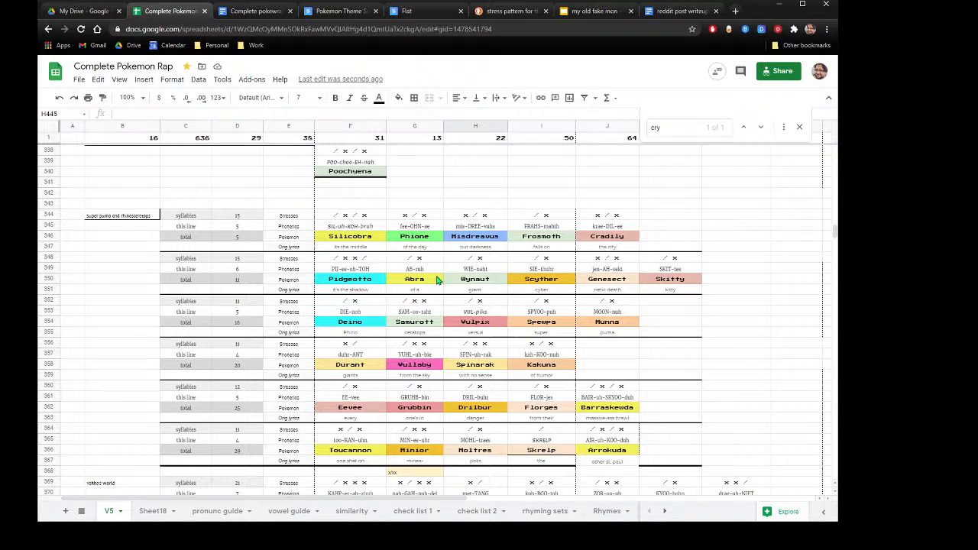
scroll(437, 279, "up", 8)
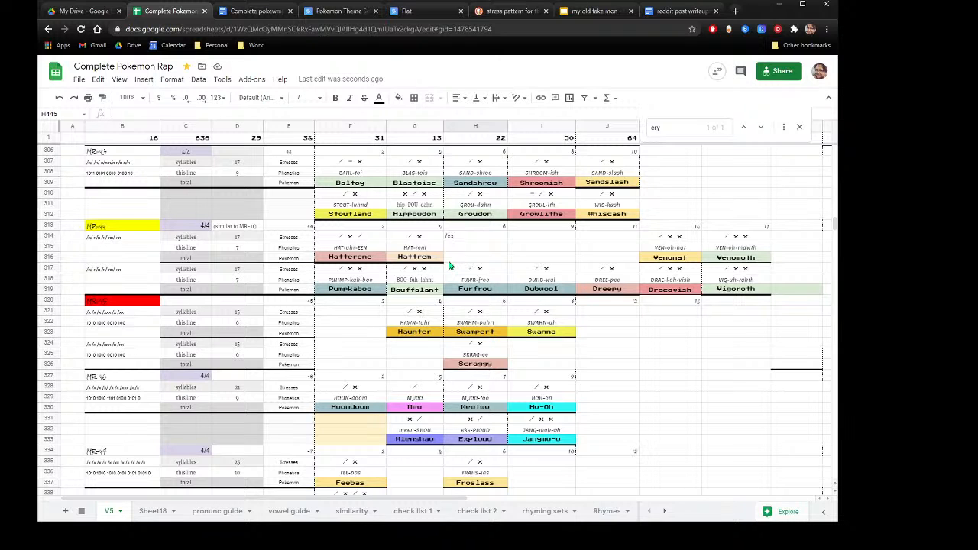
scroll(451, 372, "up", 5)
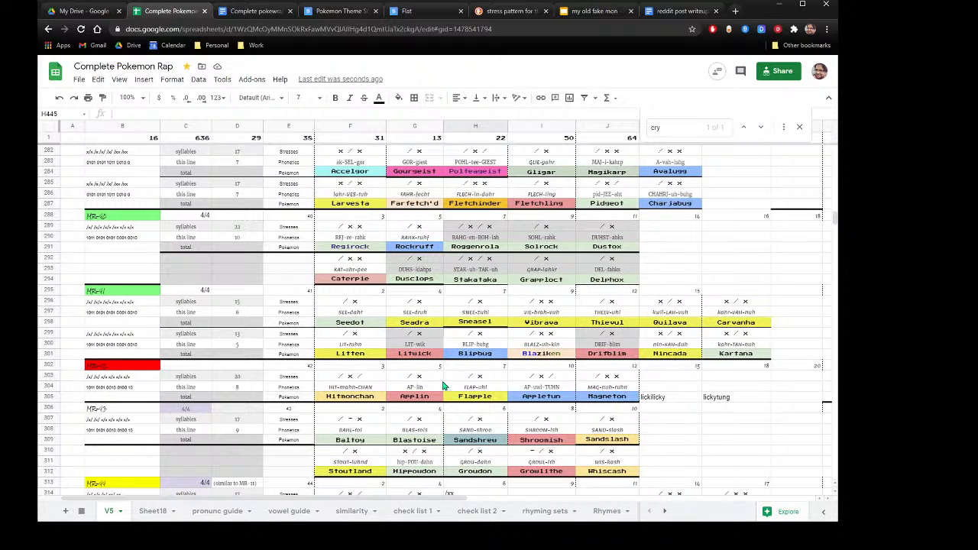
scroll(443, 385, "up", 5)
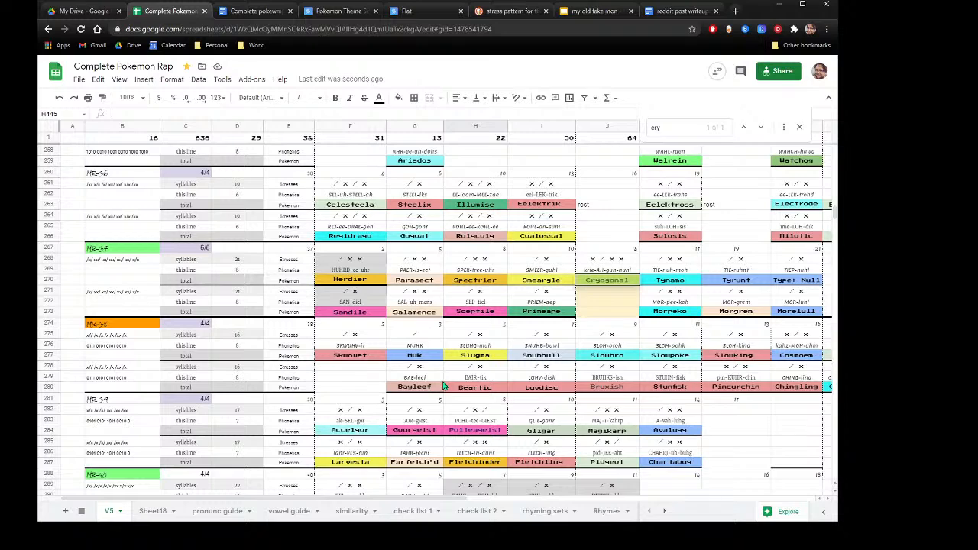
scroll(443, 386, "up", 10)
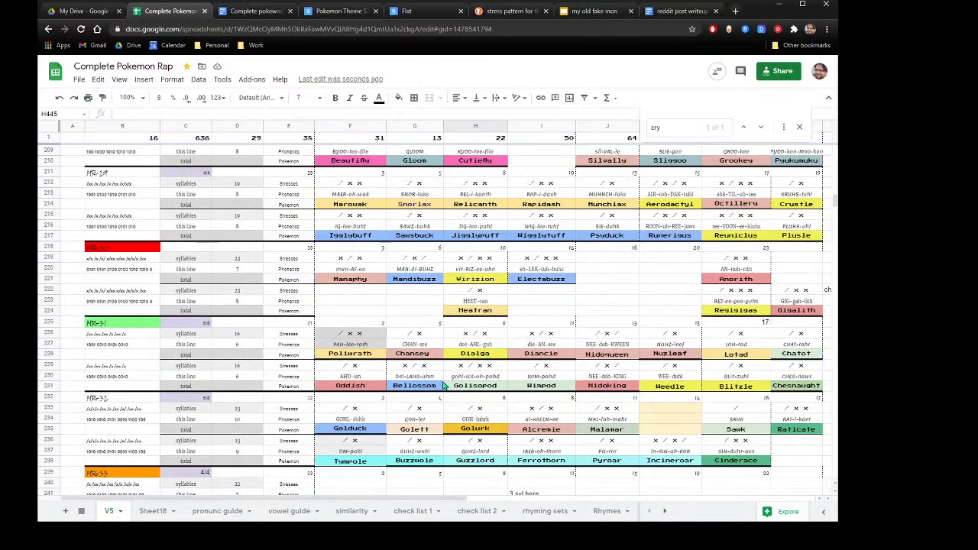
scroll(443, 385, "up", 3)
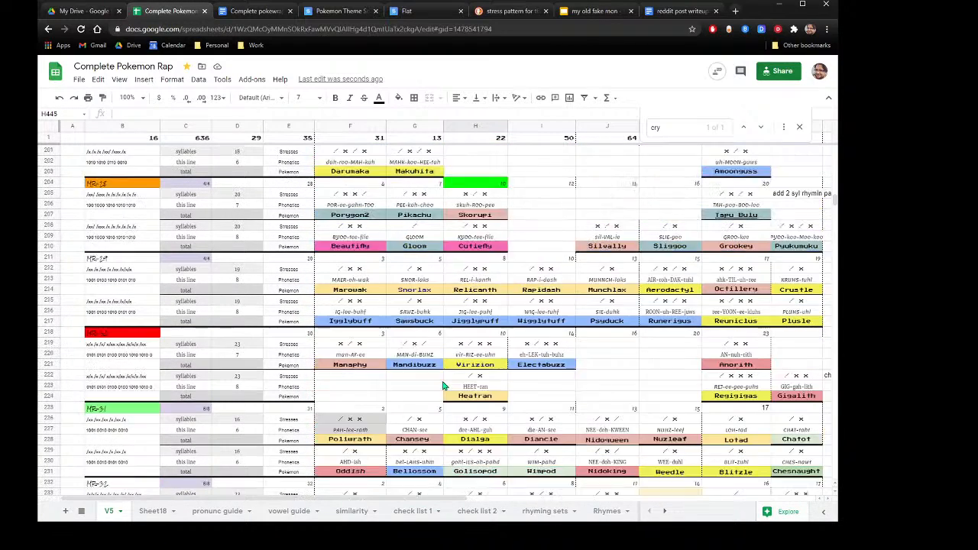
scroll(443, 386, "up", 10)
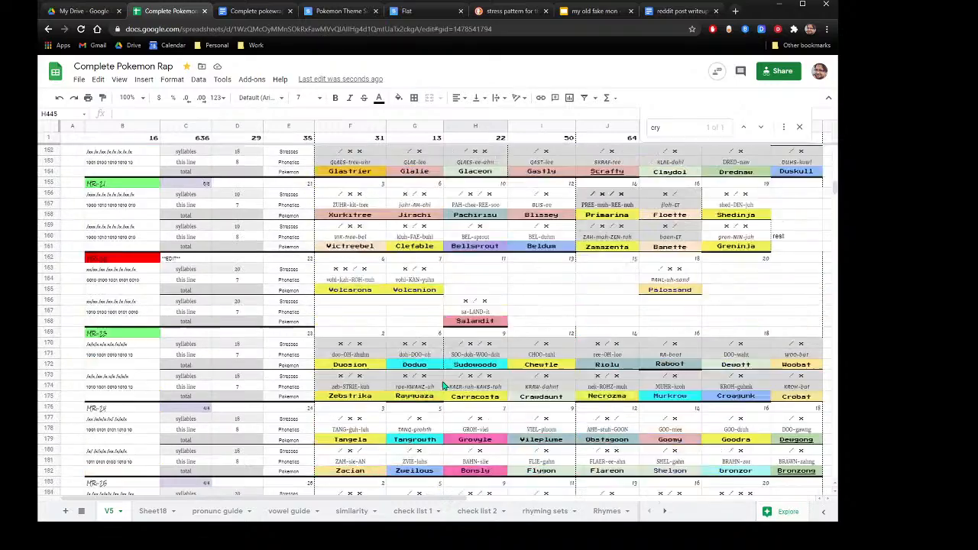
scroll(443, 385, "up", 6)
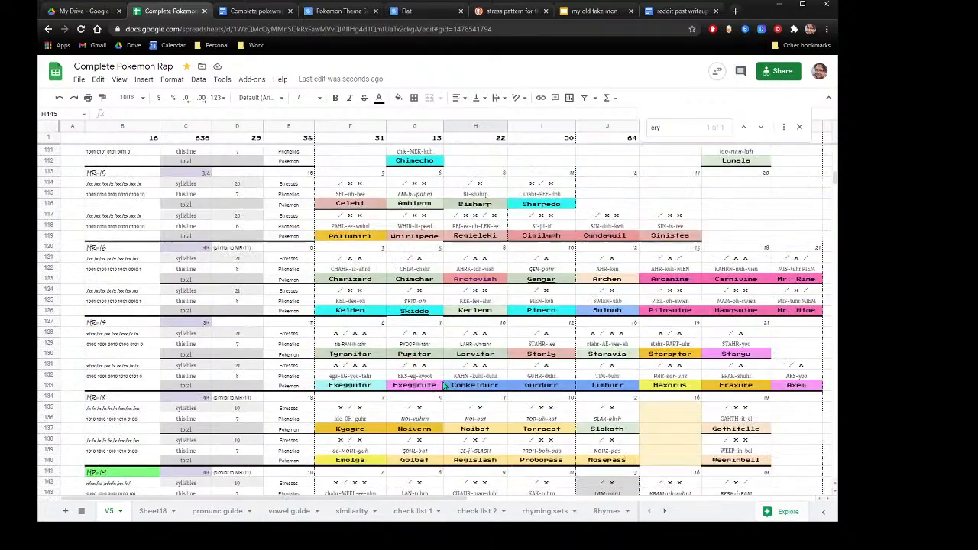
scroll(443, 386, "up", 6)
scroll(445, 386, "up", 17)
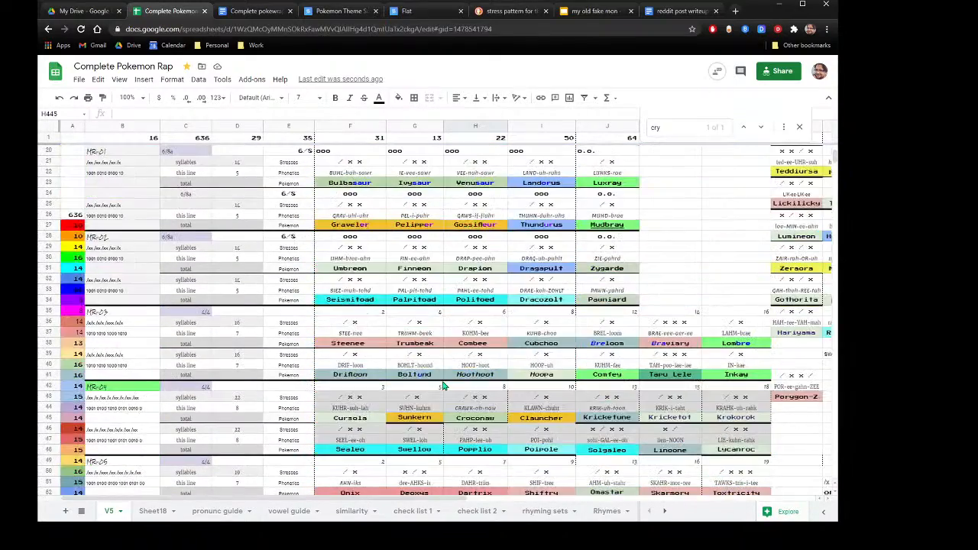